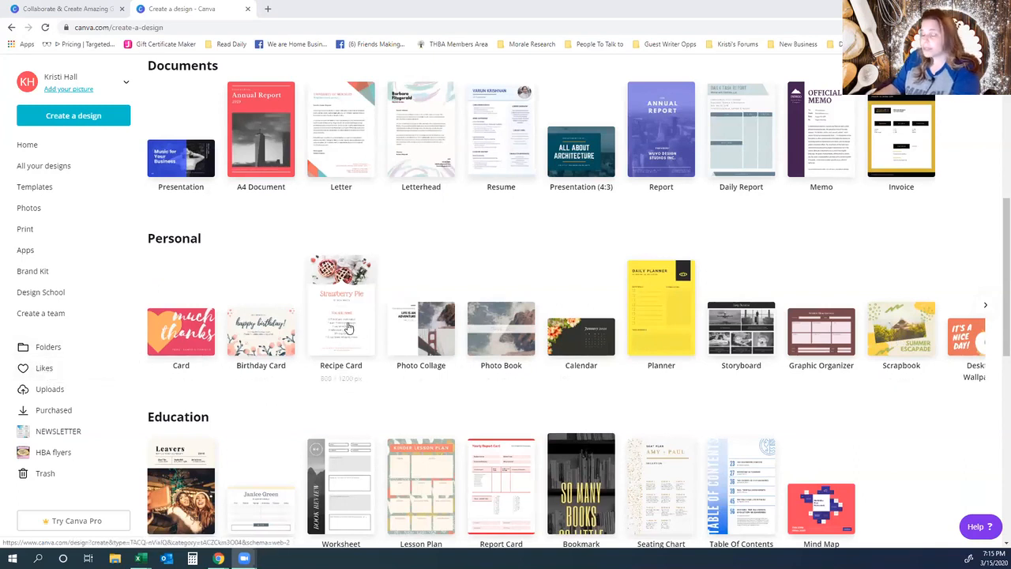
- Look through the design types on offer, from Personal and Education down to Marketing, Events and Ads
scroll(447, 355, "down", 2)
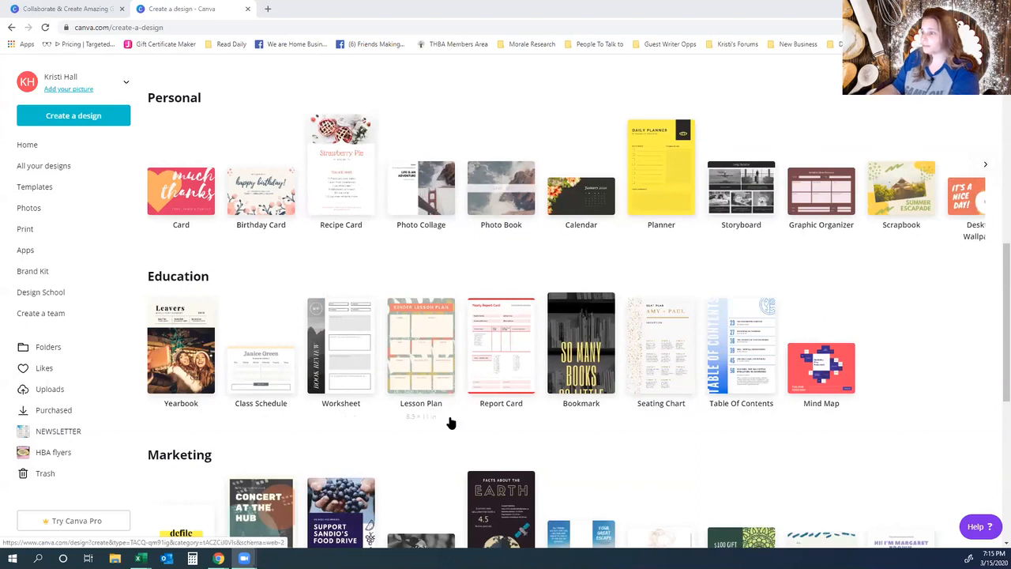
scroll(449, 427, "down", 1)
scroll(390, 443, "down", 2)
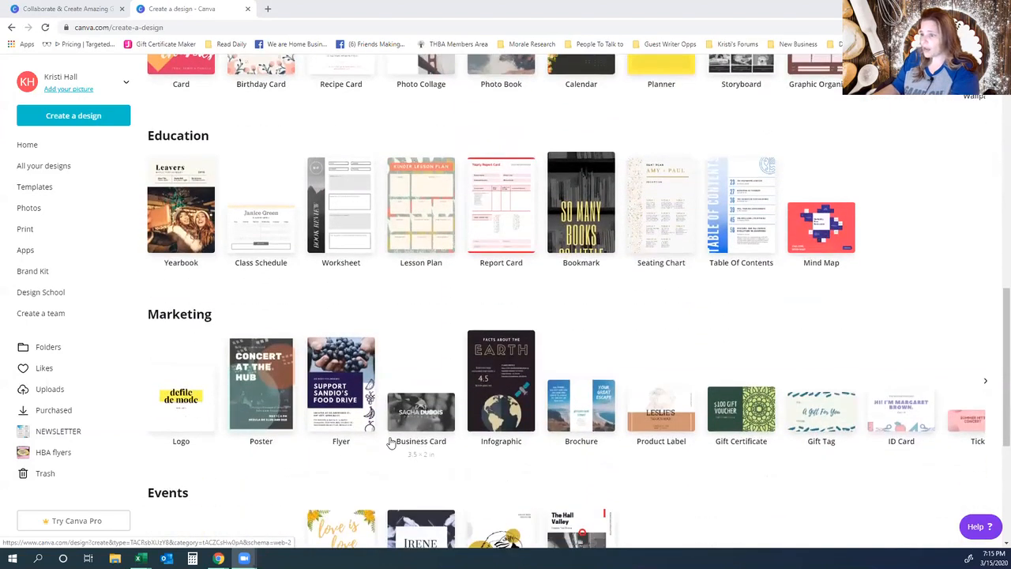
scroll(390, 442, "down", 1)
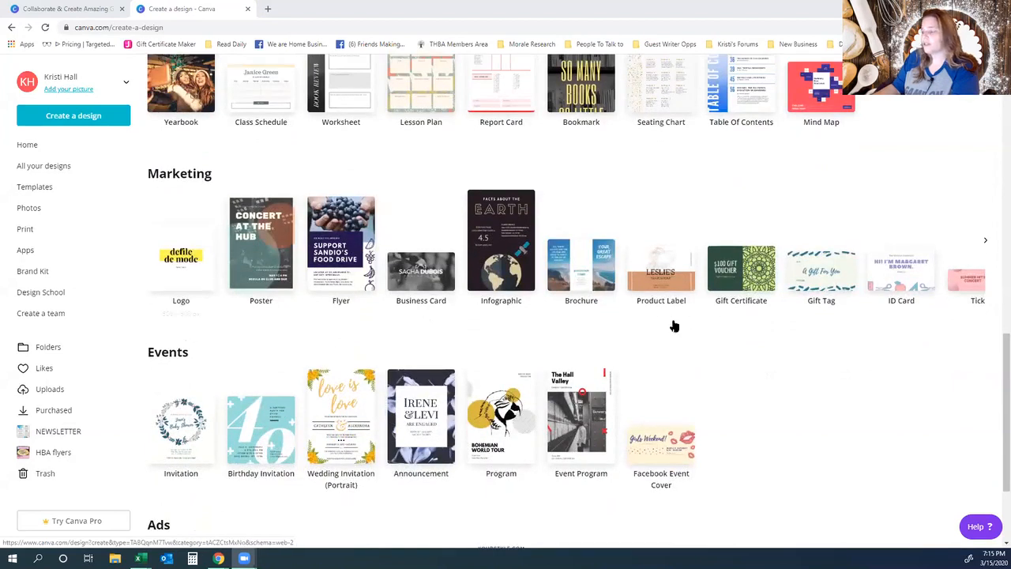
scroll(605, 332, "down", 1)
scroll(475, 349, "down", 1)
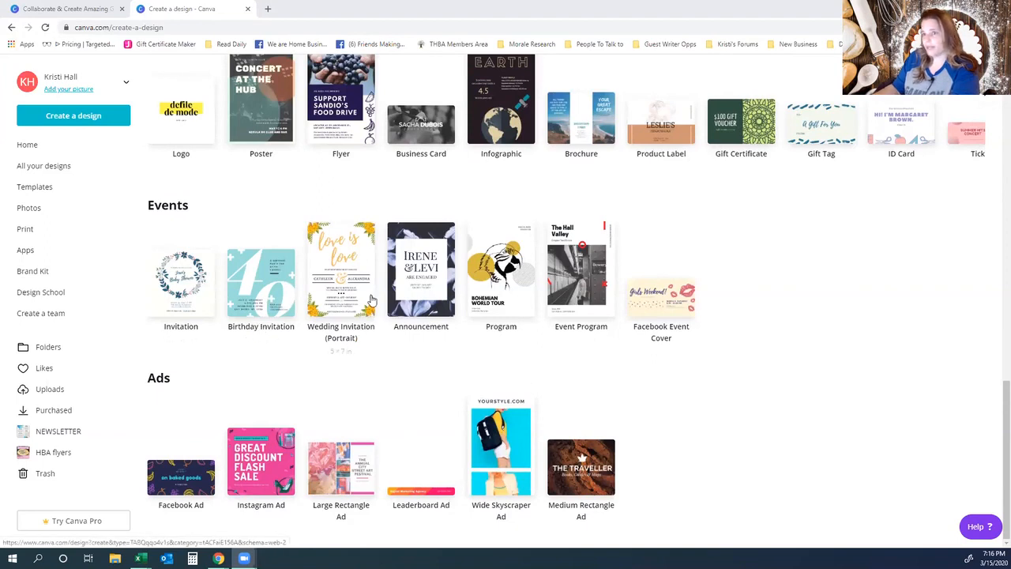
scroll(369, 371, "up", 3)
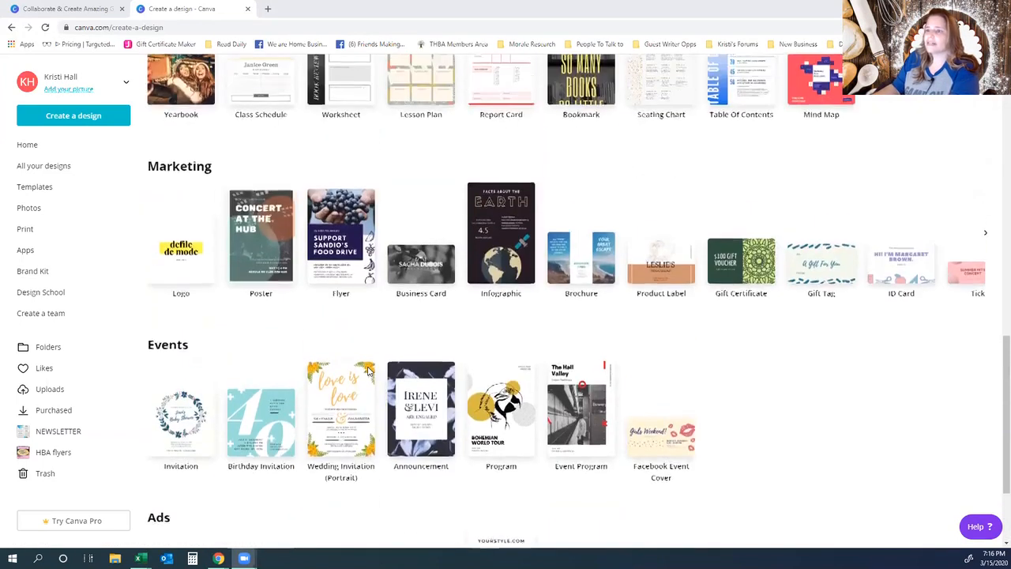
scroll(367, 372, "up", 4)
scroll(364, 365, "up", 6)
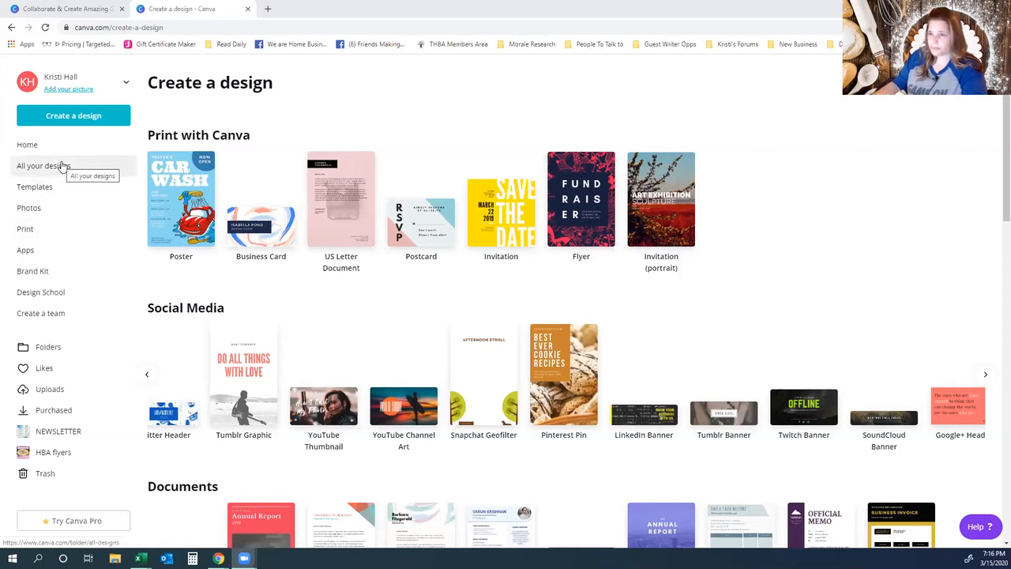
- Go to the home page and browse the suggested design types through to the set with Letterhead, Newsletter and Label
left_click(23, 145)
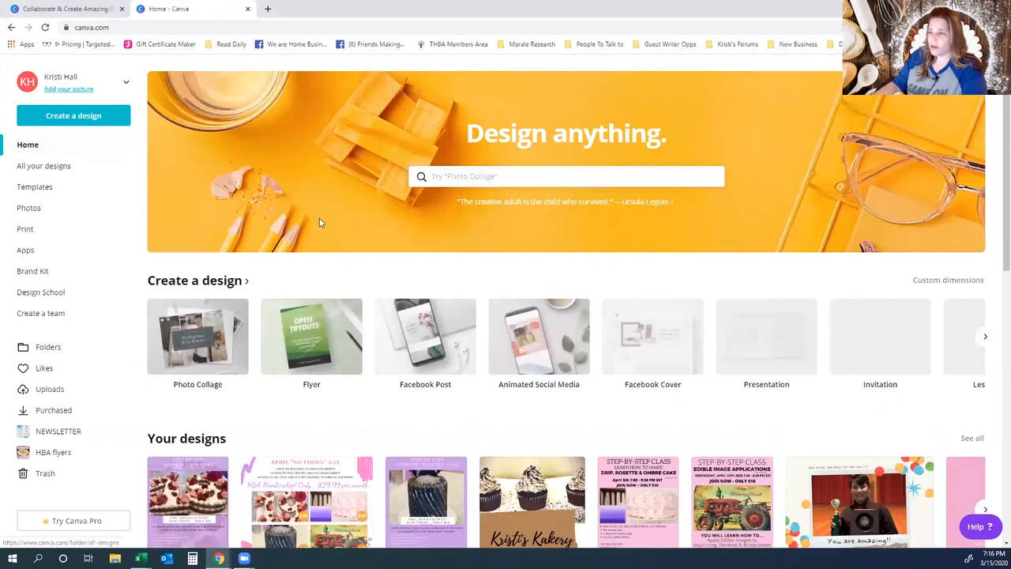
scroll(300, 249, "down", 1)
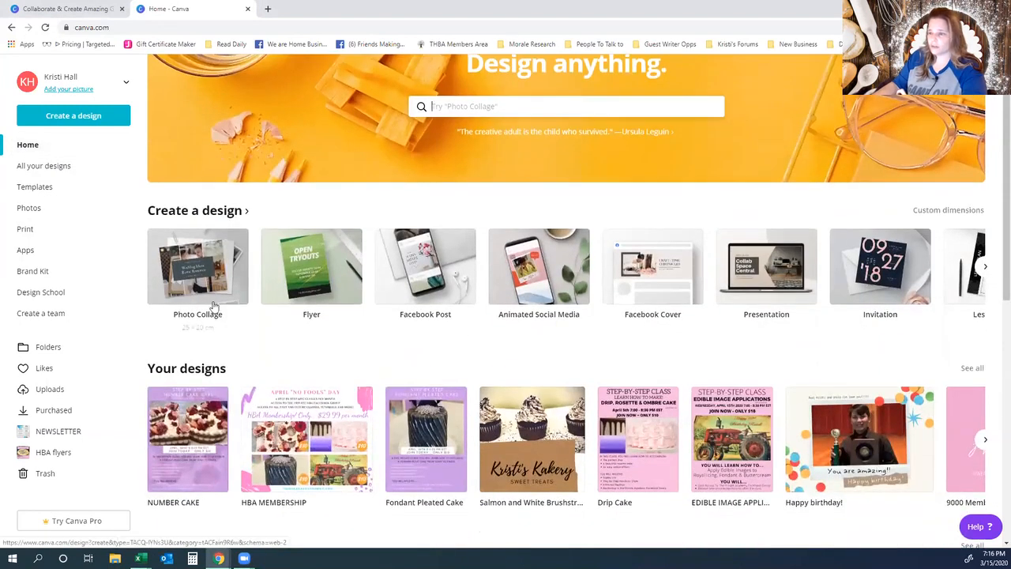
left_click(985, 267)
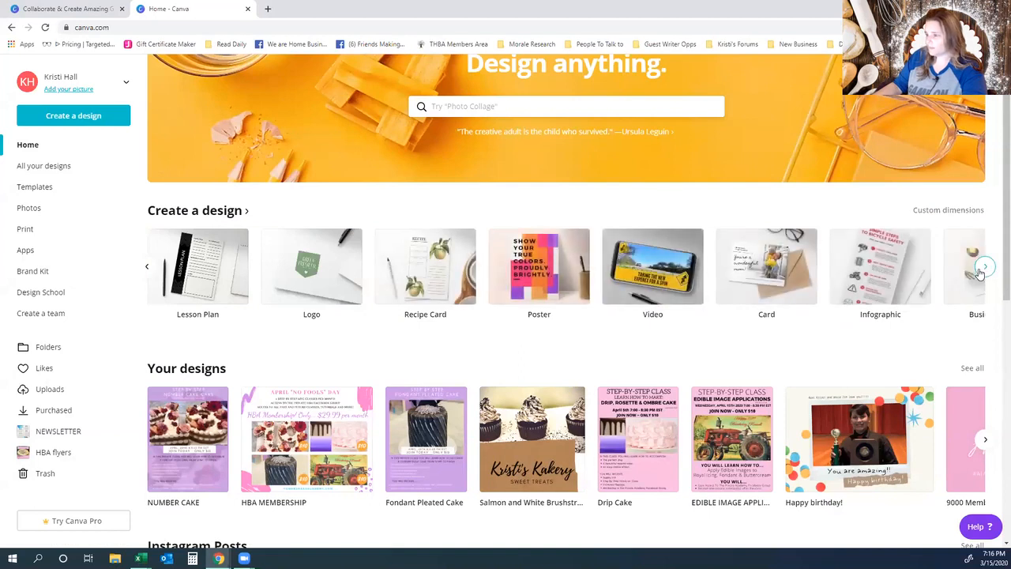
left_click(980, 271)
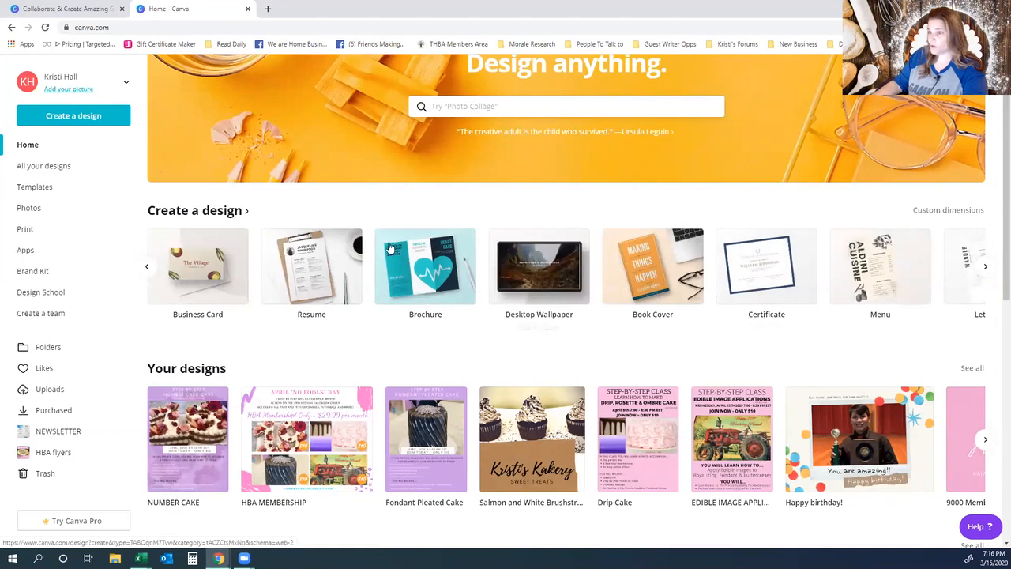
left_click(986, 267)
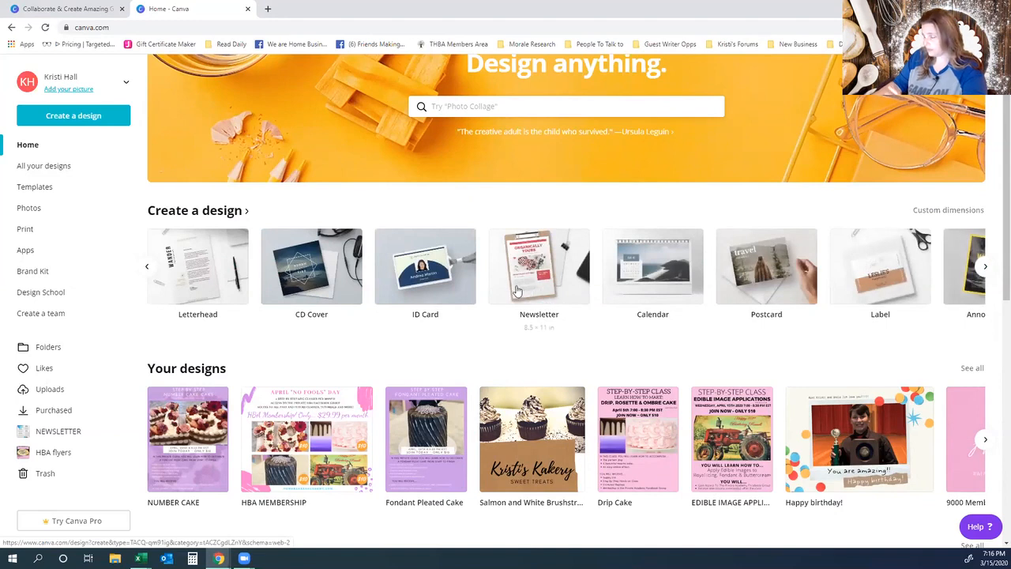
- Examine the existing designs and the template categories on the home page, from Instagram Posts through to Resumes
scroll(518, 290, "down", 2)
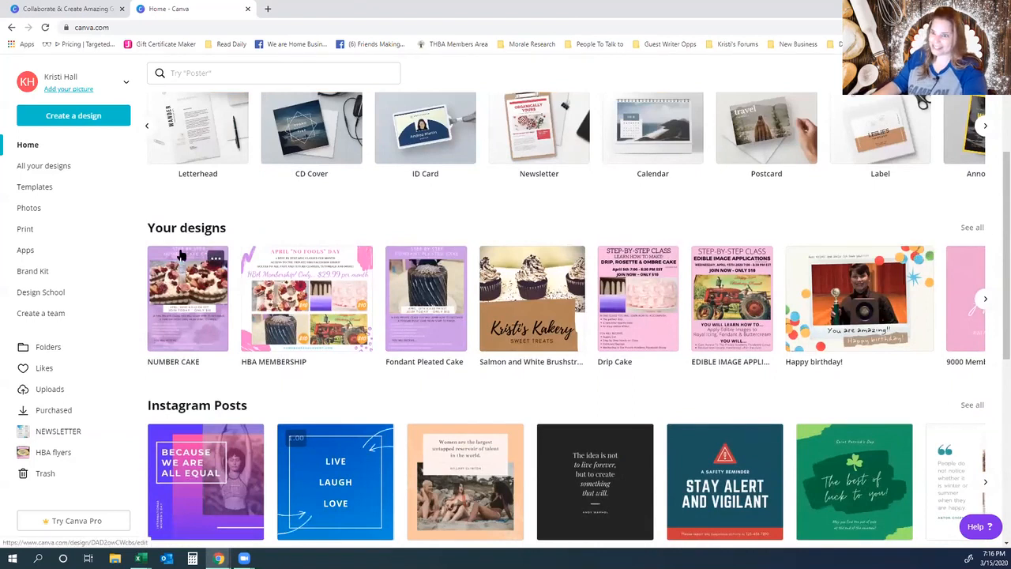
scroll(168, 256, "down", 1)
scroll(168, 257, "down", 4)
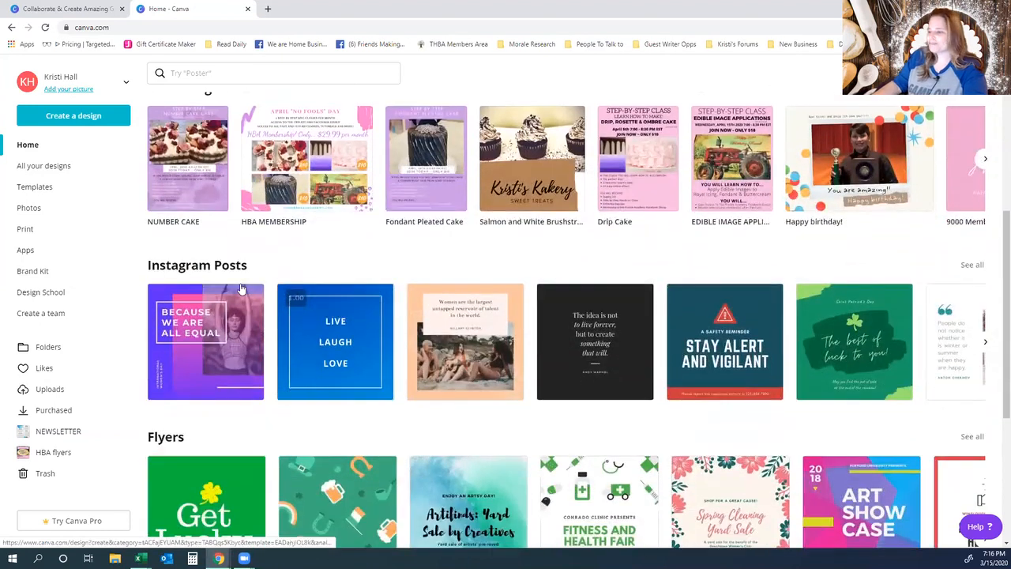
scroll(230, 312, "down", 9)
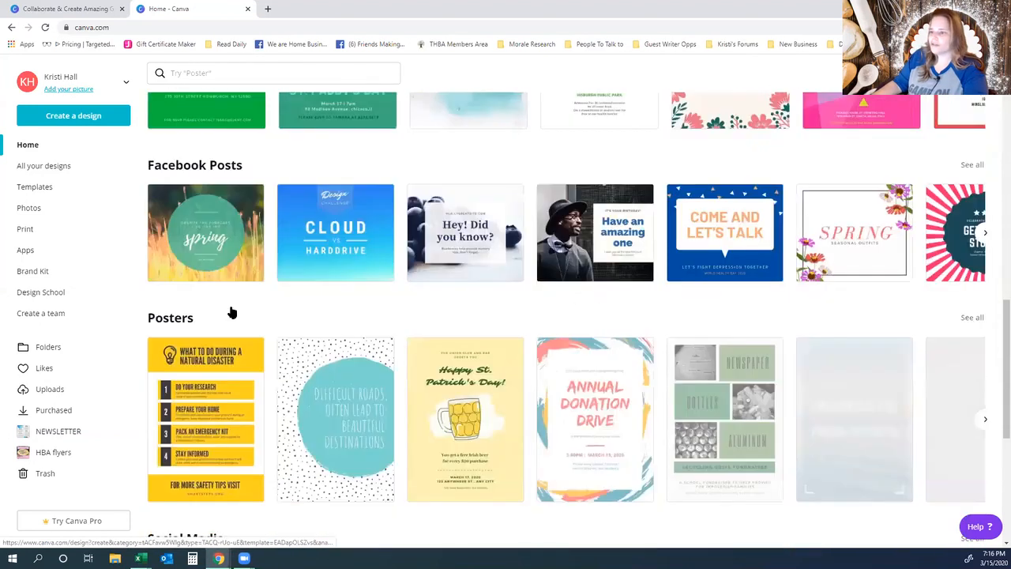
scroll(219, 362, "down", 6)
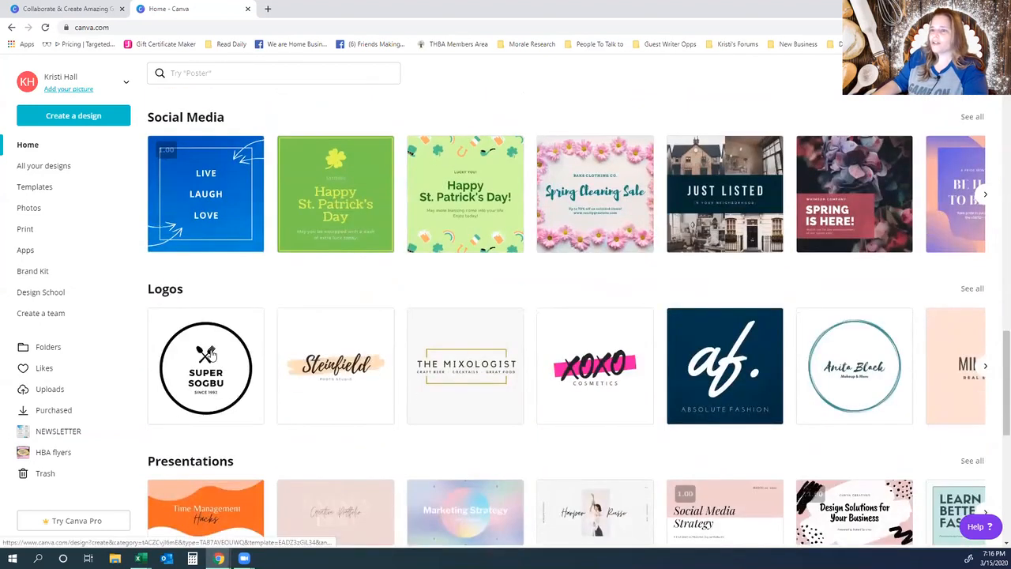
scroll(210, 347, "down", 5)
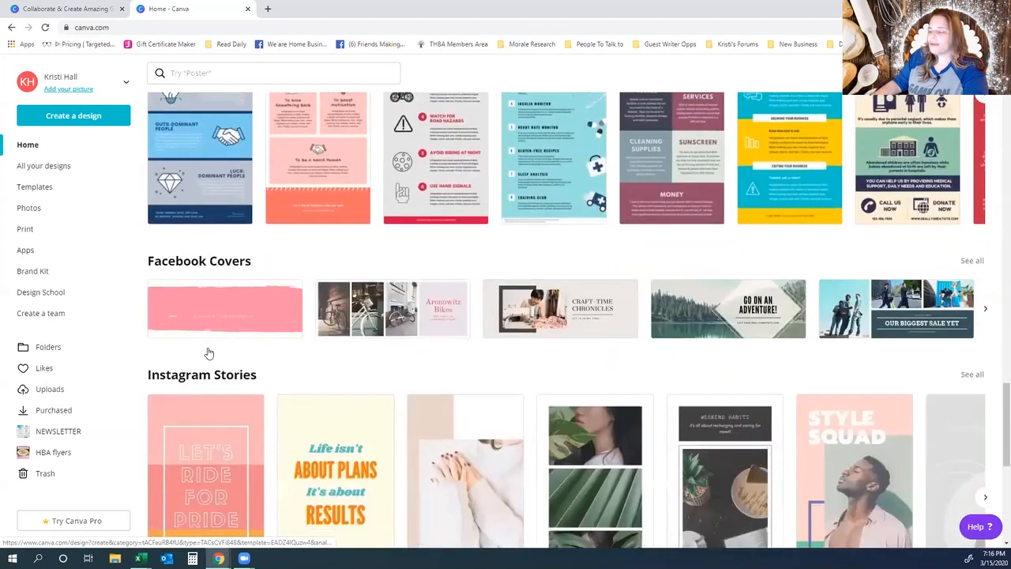
scroll(271, 391, "down", 7)
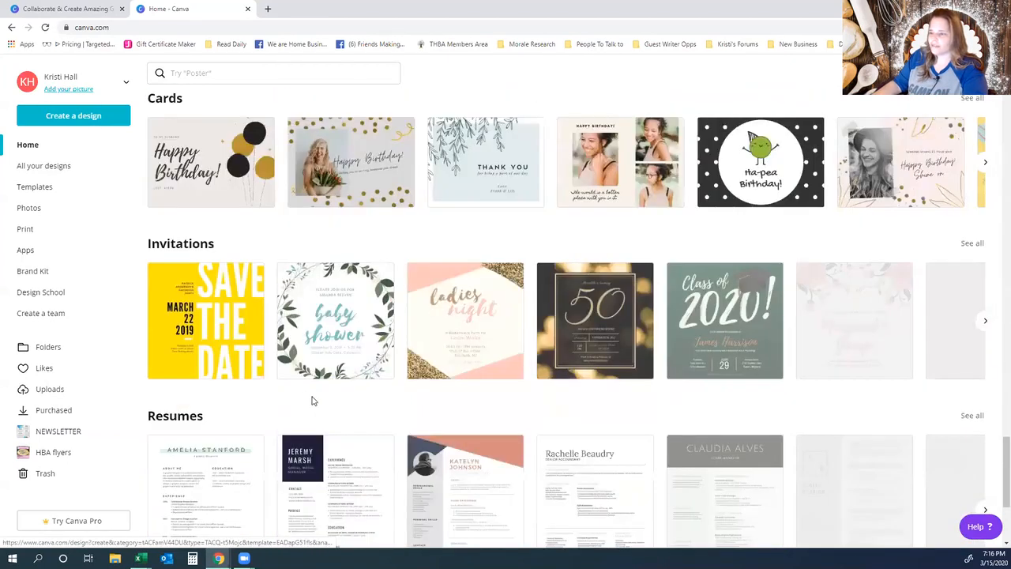
scroll(312, 400, "up", 16)
scroll(311, 399, "up", 10)
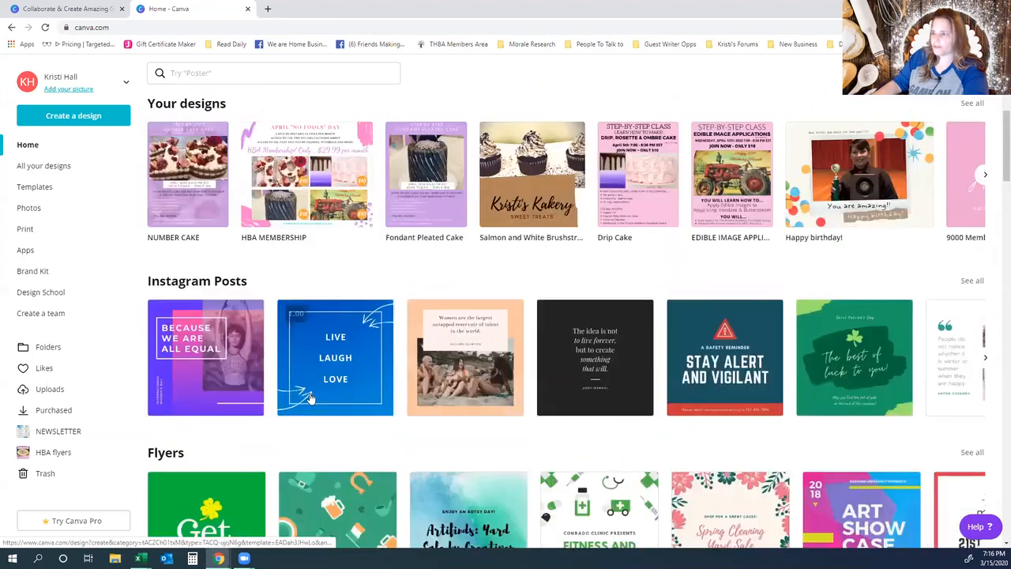
- Search the home page for "mothers day" and look through the matching templates
left_click(459, 177)
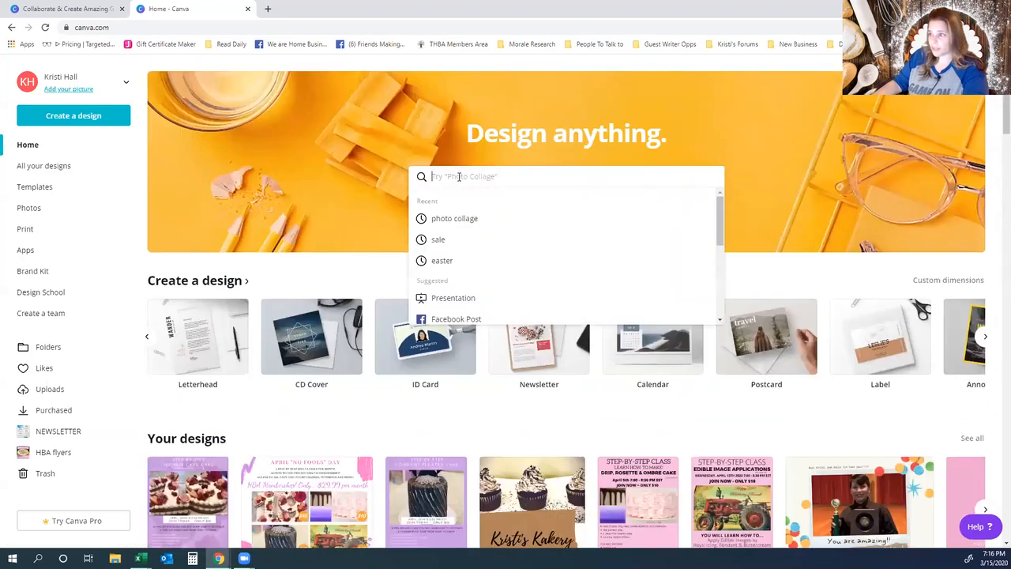
scroll(463, 291, "down", 1)
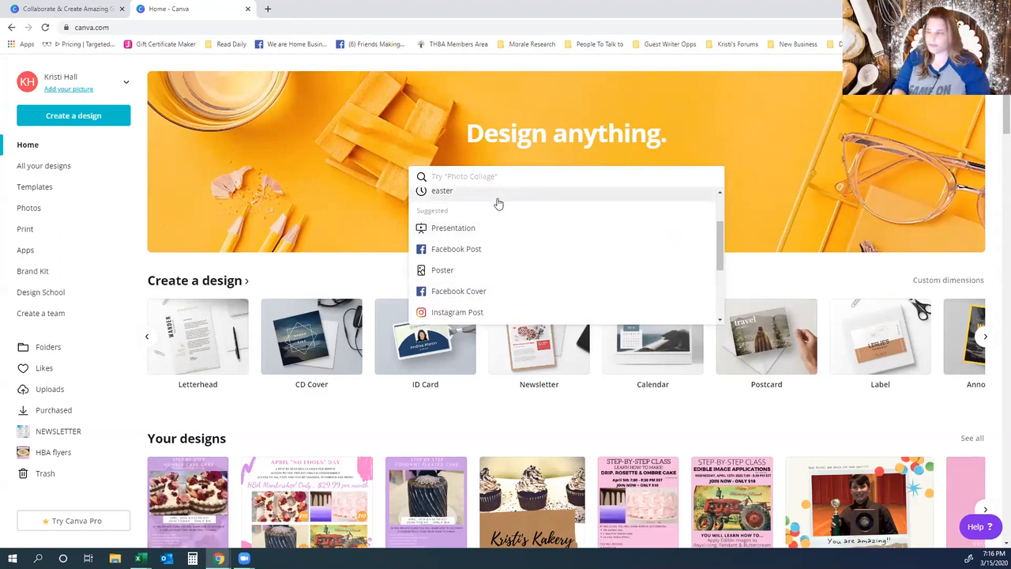
type("mothers day")
key("Return")
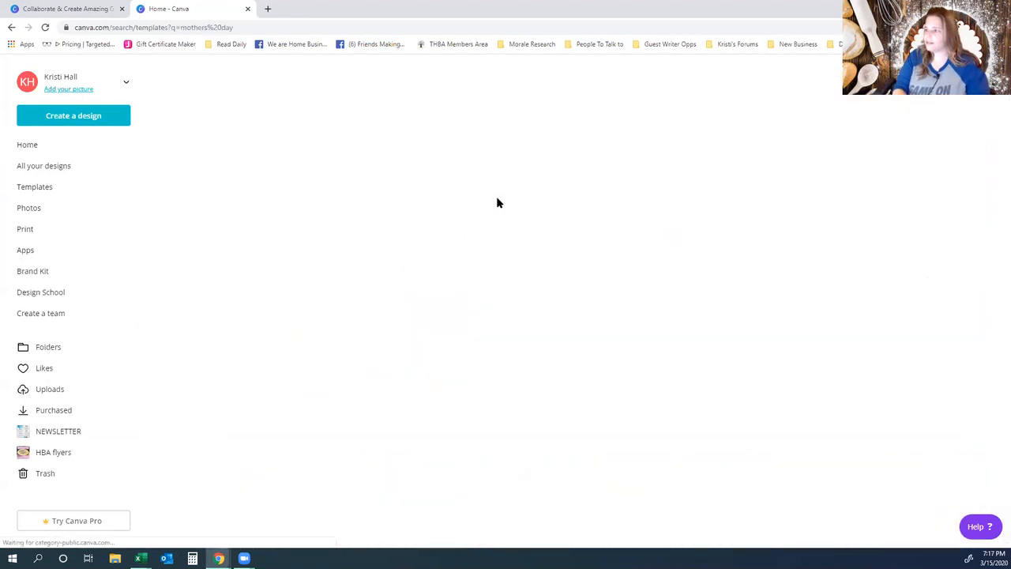
scroll(429, 312, "down", 2)
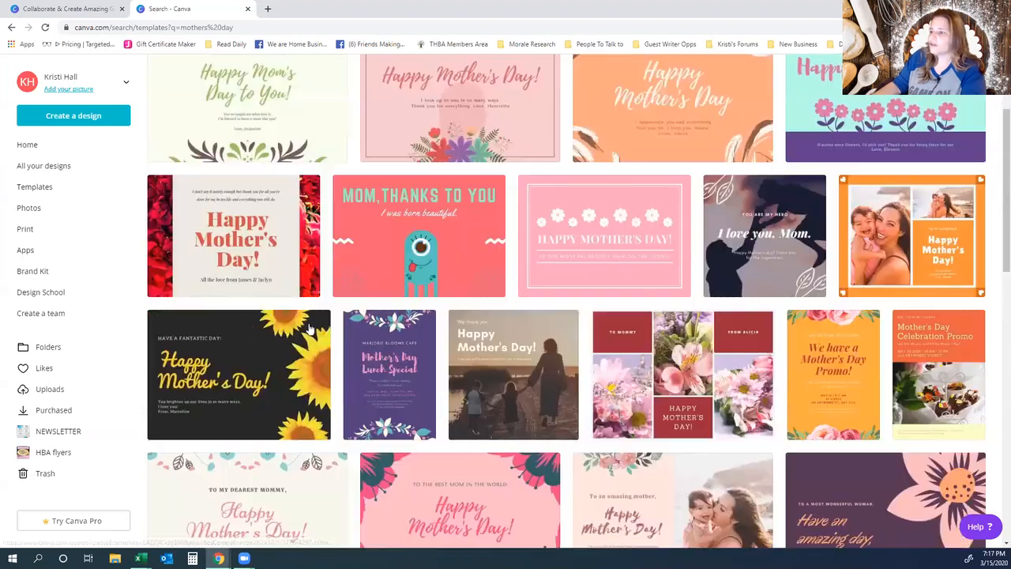
scroll(260, 374, "down", 2)
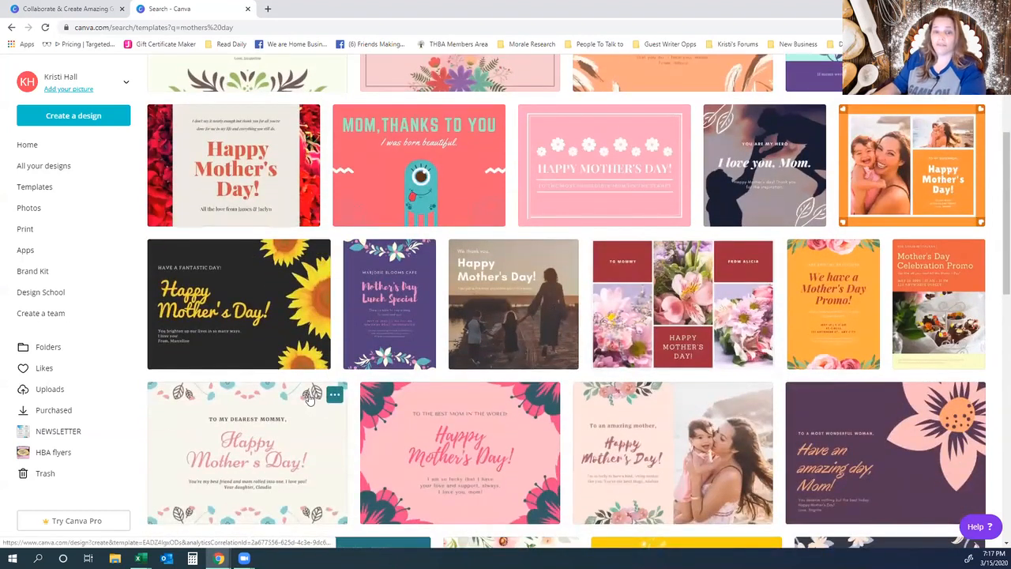
scroll(511, 399, "down", 4)
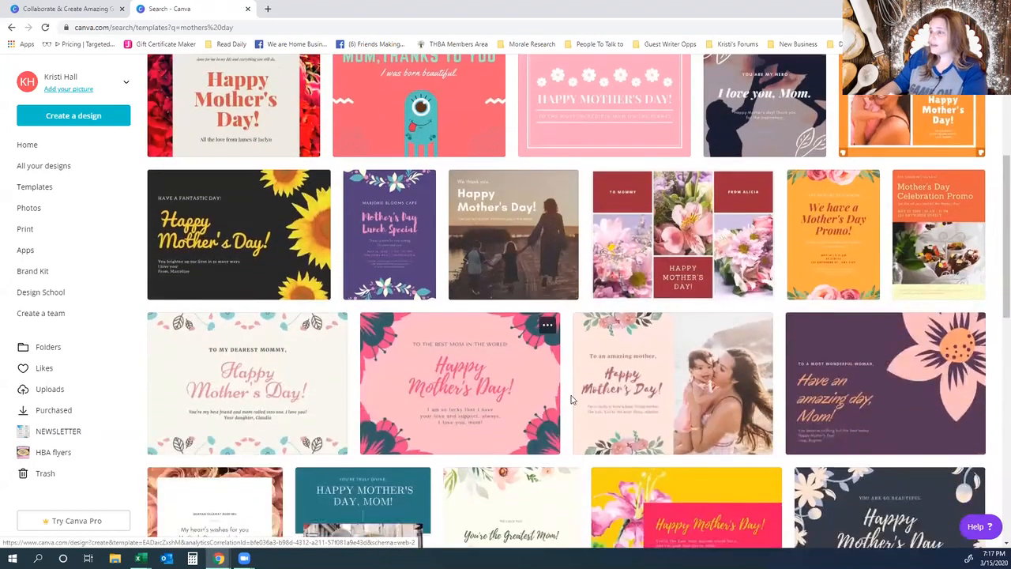
scroll(603, 399, "down", 2)
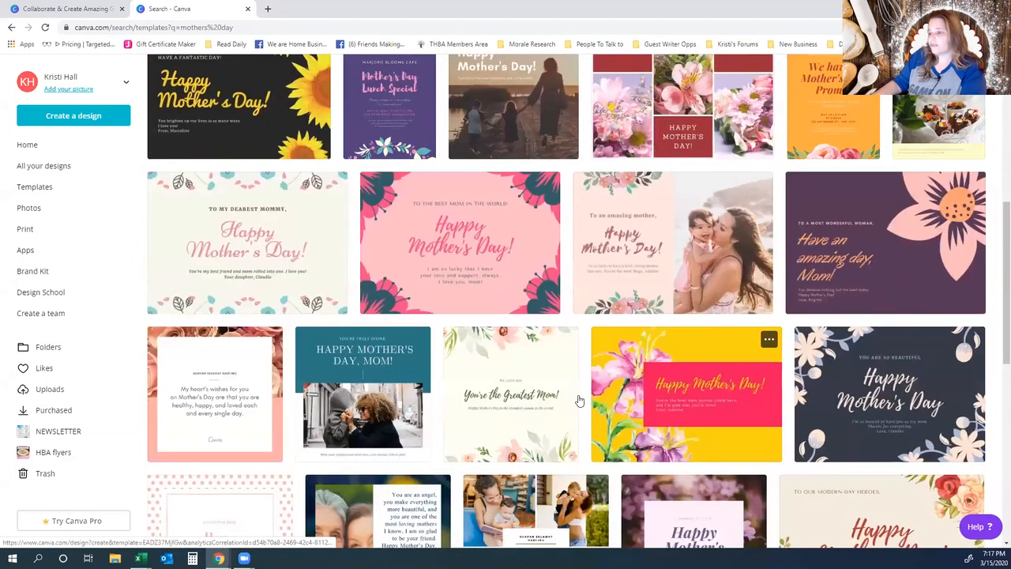
scroll(579, 404, "down", 4)
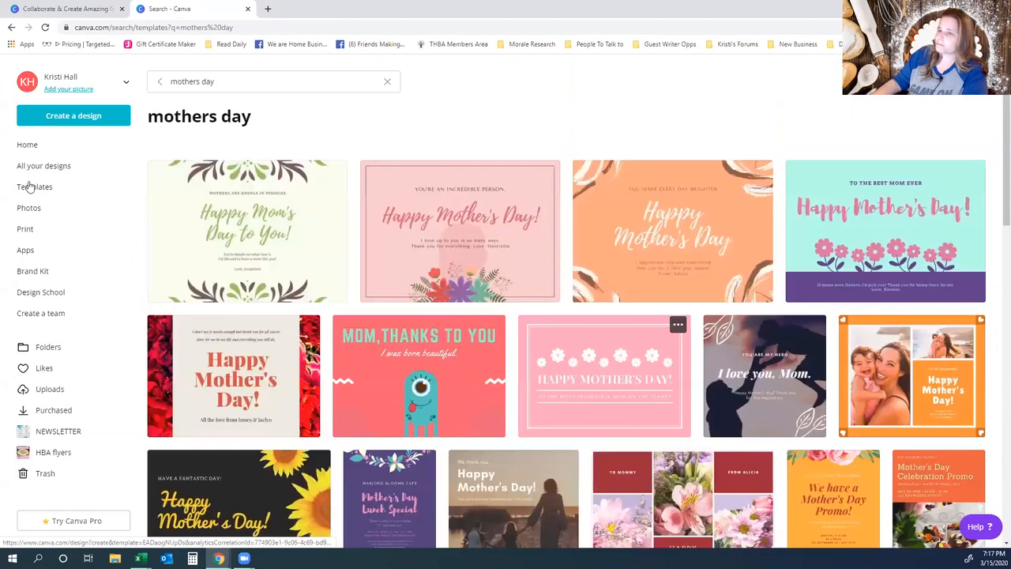
- Open the template library and examine its Posters, Logos, Presentations, Flyers and Cards categories
left_click(32, 188)
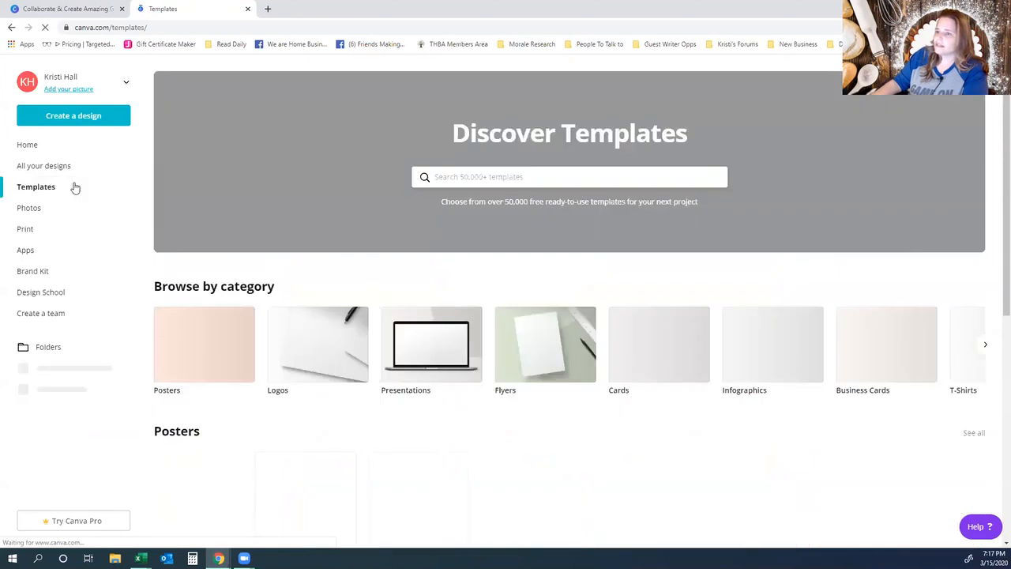
scroll(277, 340, "down", 1)
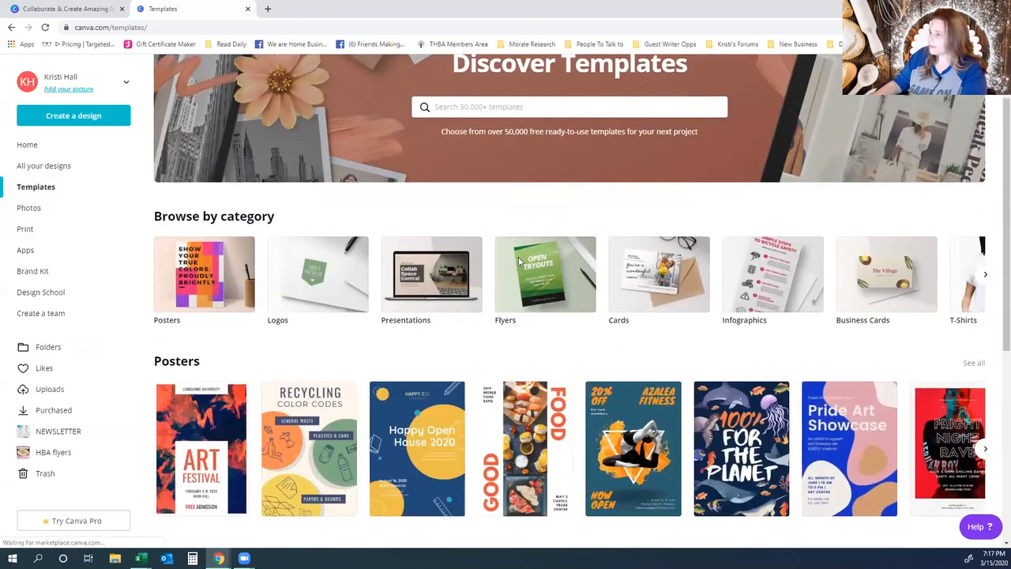
scroll(512, 258, "down", 1)
scroll(205, 233, "down", 1)
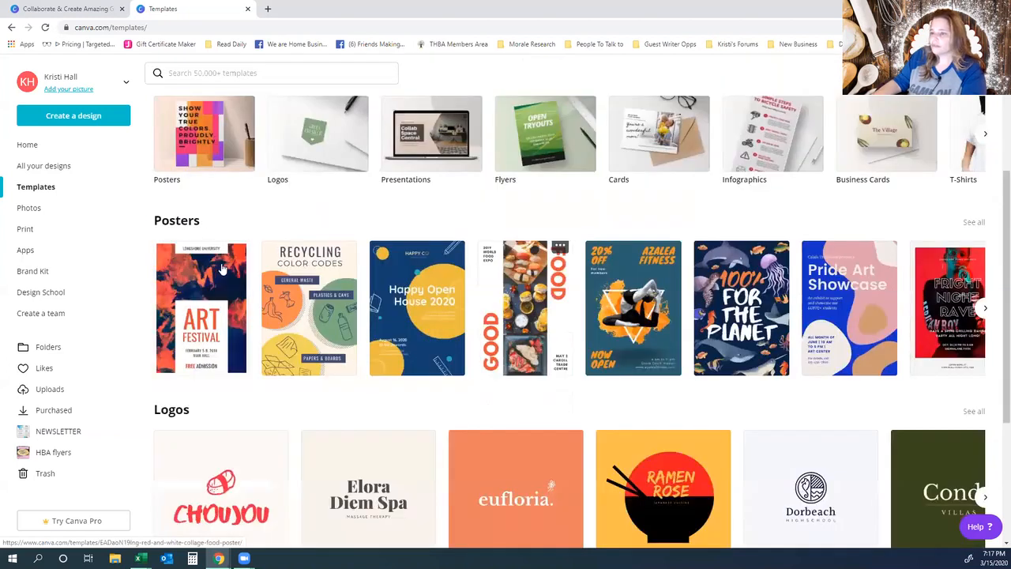
scroll(185, 295, "down", 2)
scroll(190, 313, "down", 2)
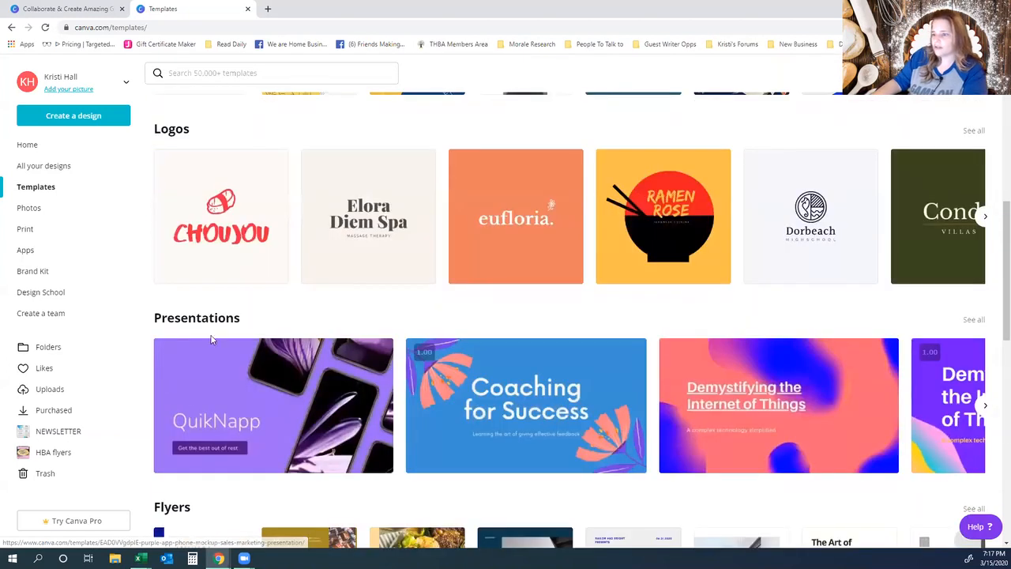
scroll(320, 397, "down", 2)
scroll(248, 422, "down", 3)
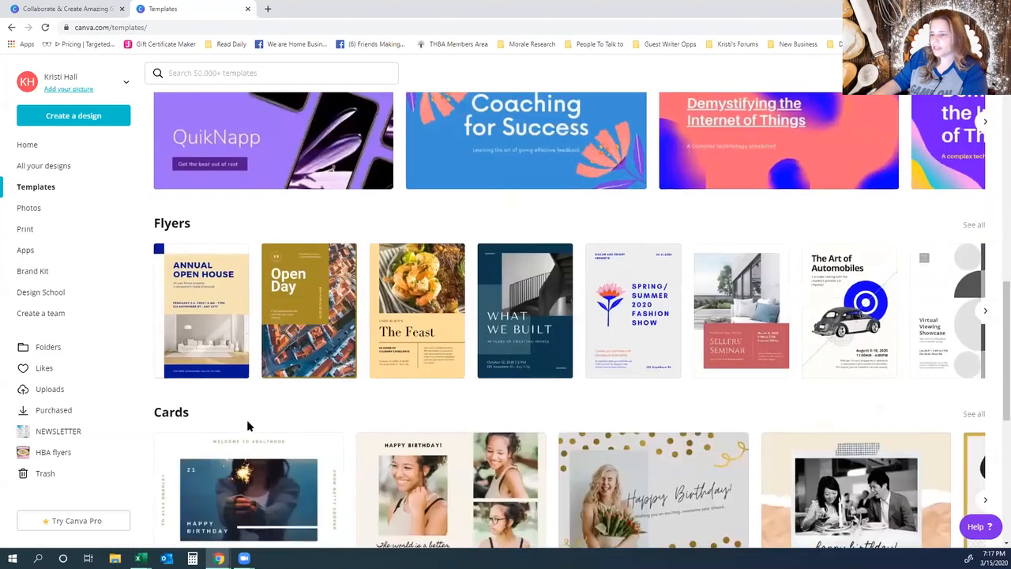
scroll(267, 428, "up", 3)
scroll(267, 428, "up", 8)
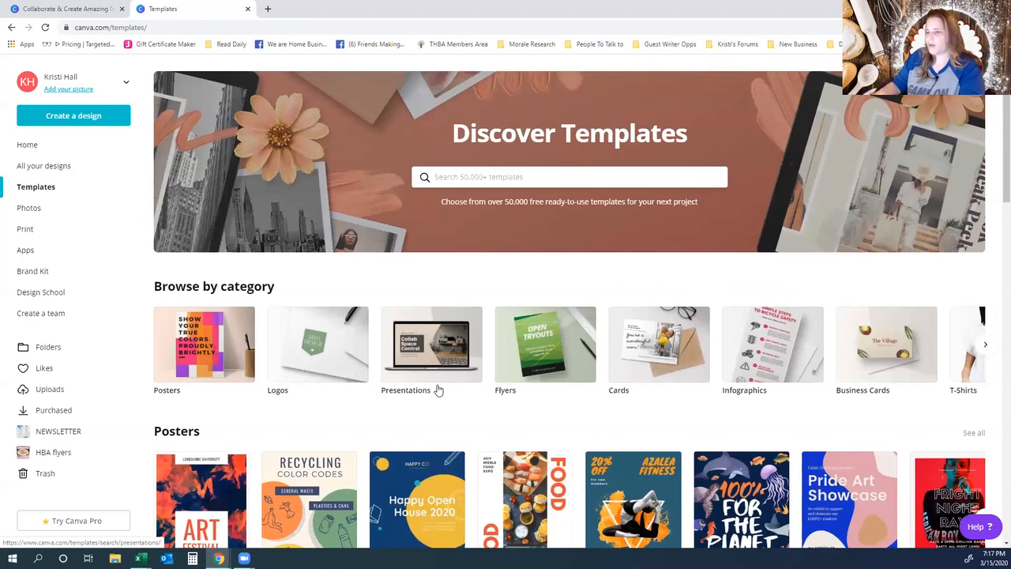
- Open the photo library, view its search suggestions, close them and load the photo page again
left_click(28, 210)
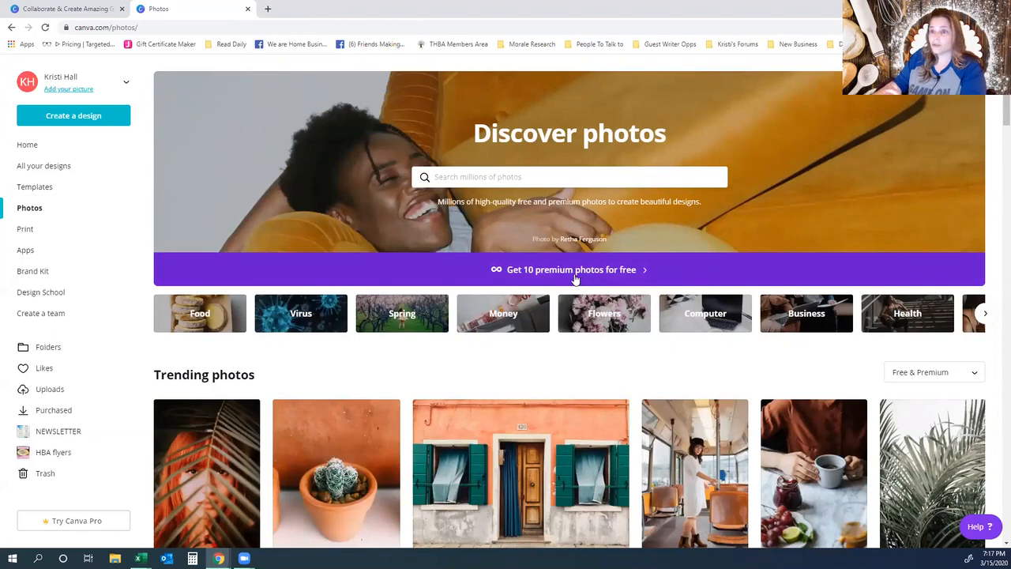
left_click(483, 176)
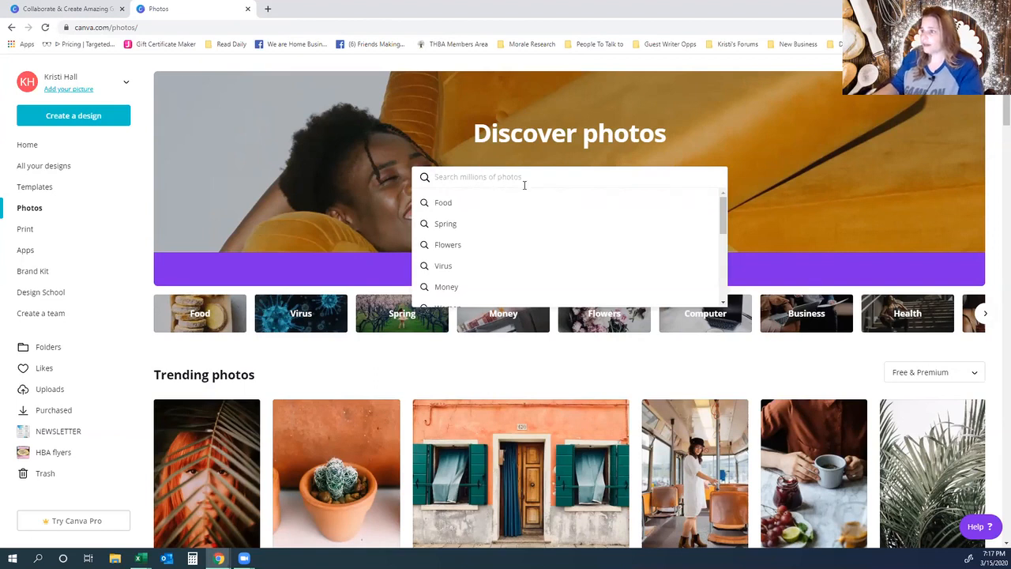
left_click(293, 178)
left_click(46, 211)
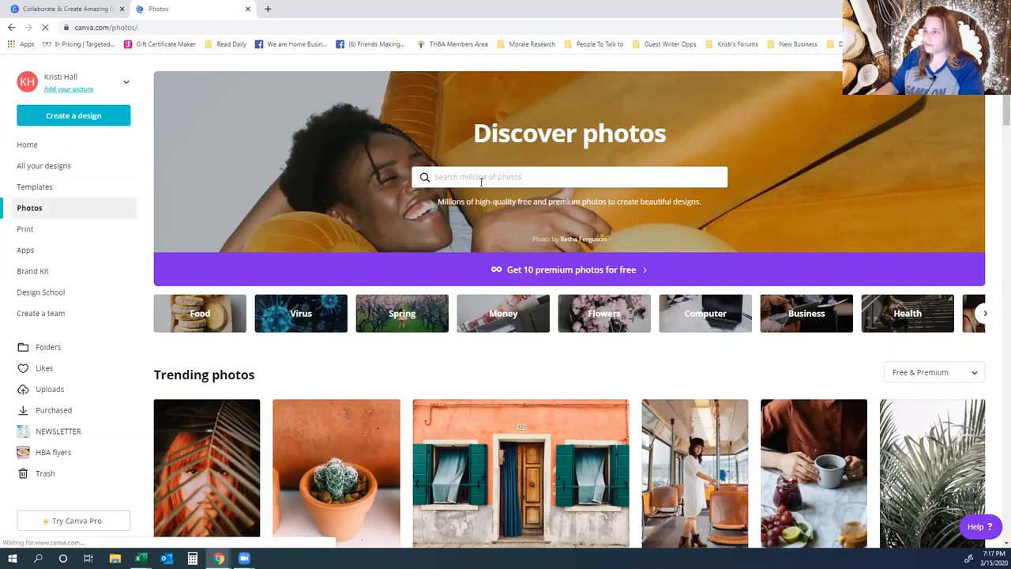
- Search the photo library with the suggested term Food and look through the matching photos for premium markings
left_click(489, 182)
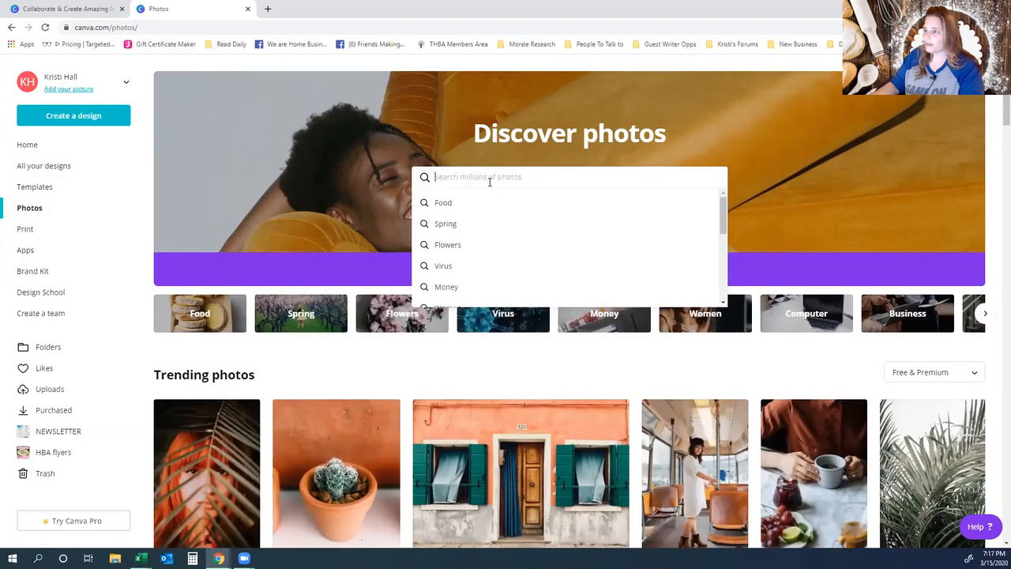
left_click(445, 204)
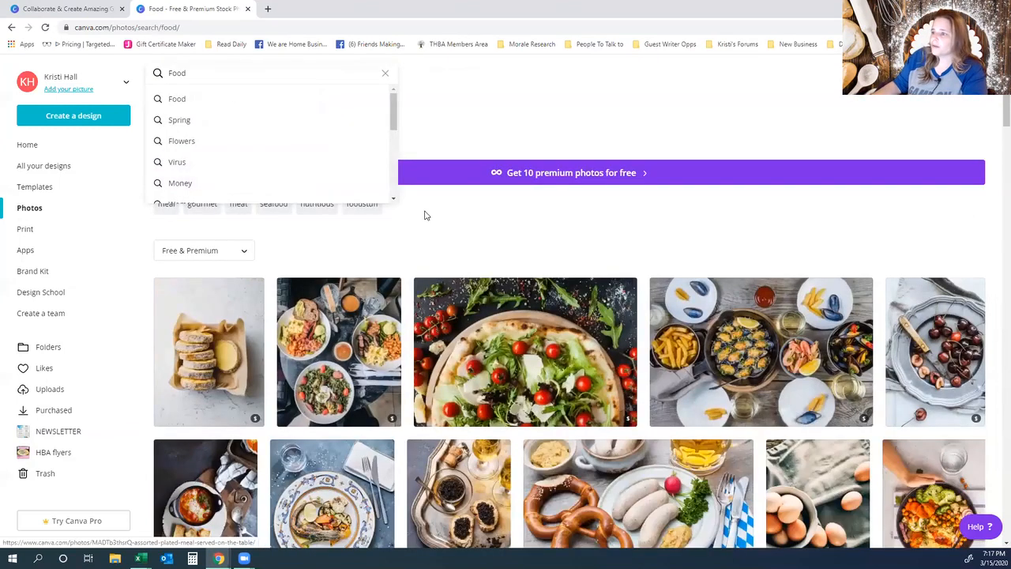
left_click(355, 253)
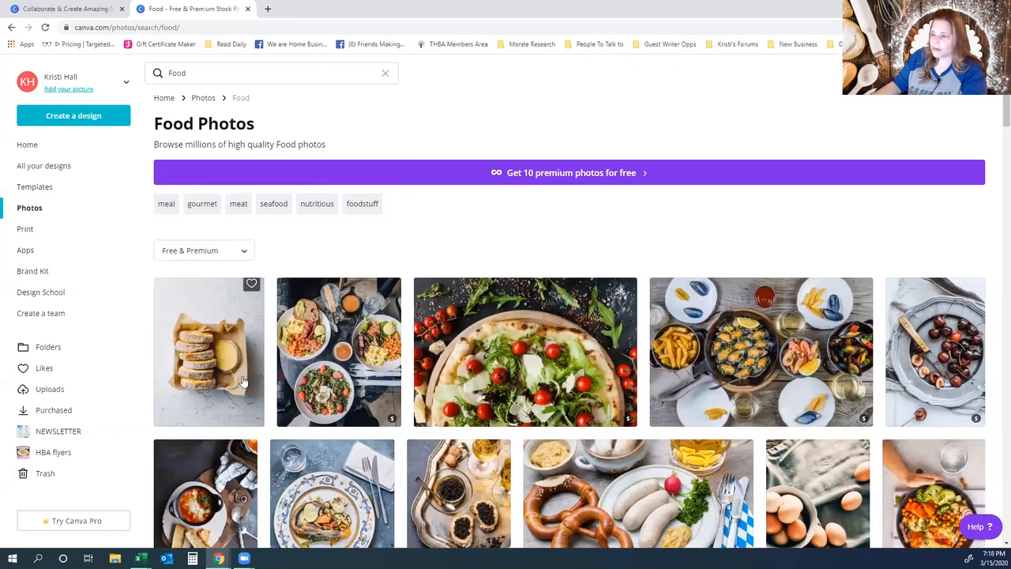
mouse_move(240, 426)
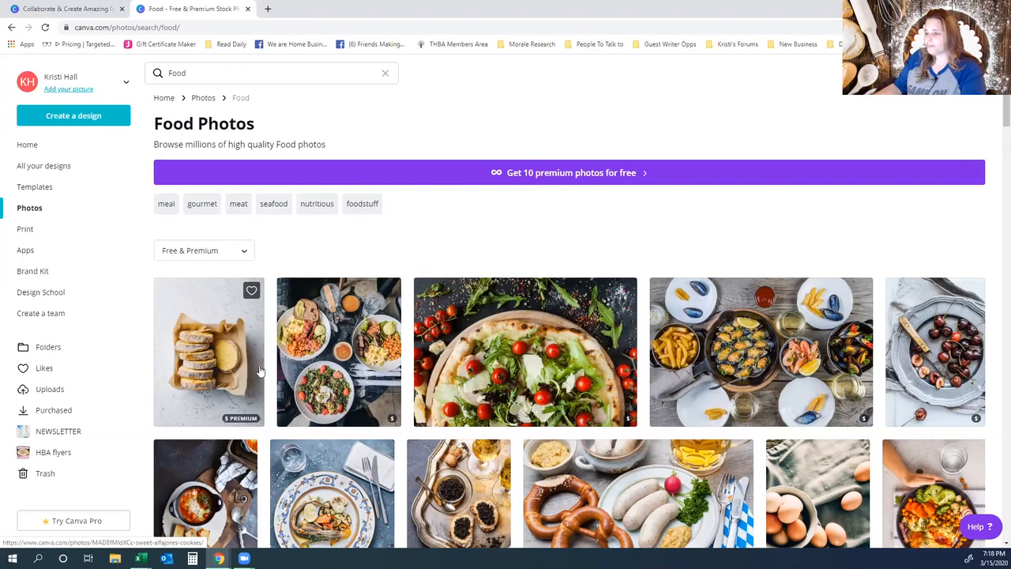
scroll(229, 359, "down", 1)
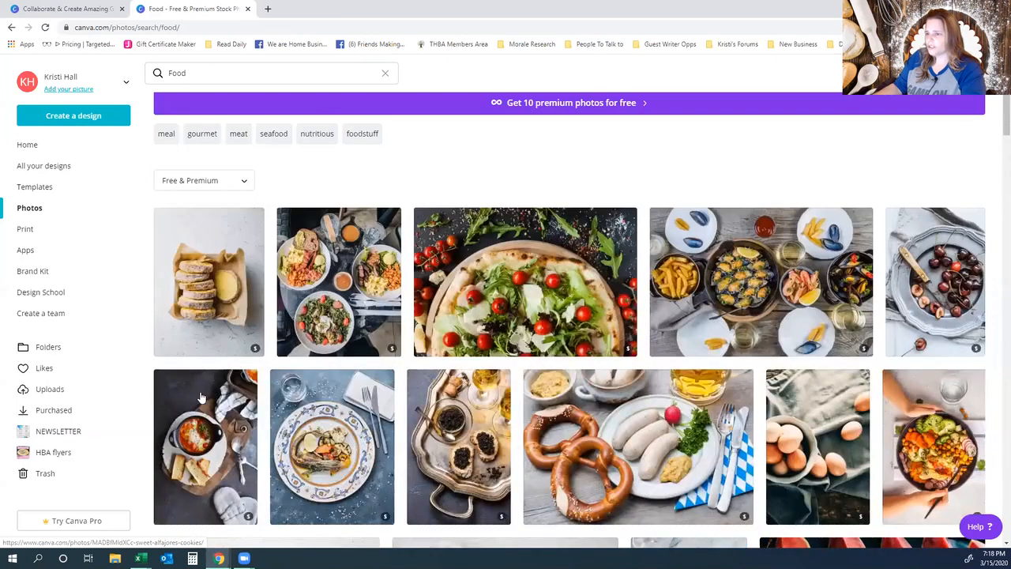
scroll(195, 391, "up", 1)
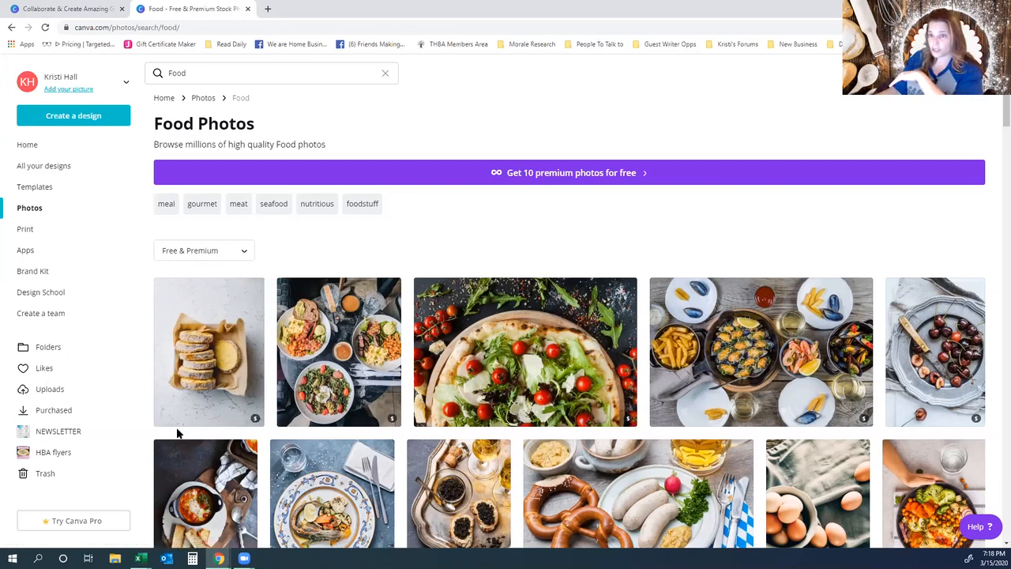
- Filter the Food photos to Free only and look through the matching images
left_click(247, 253)
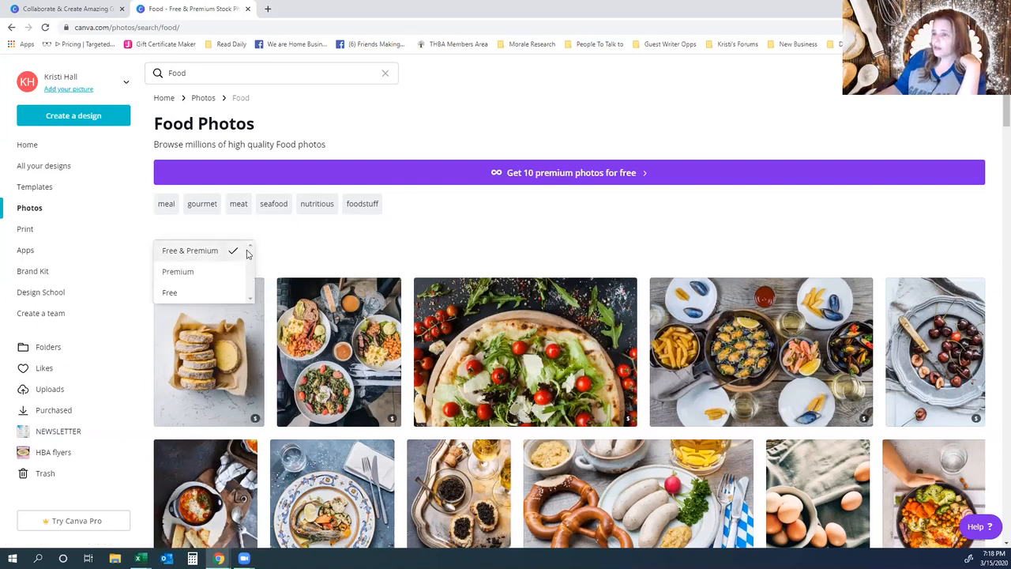
left_click(171, 293)
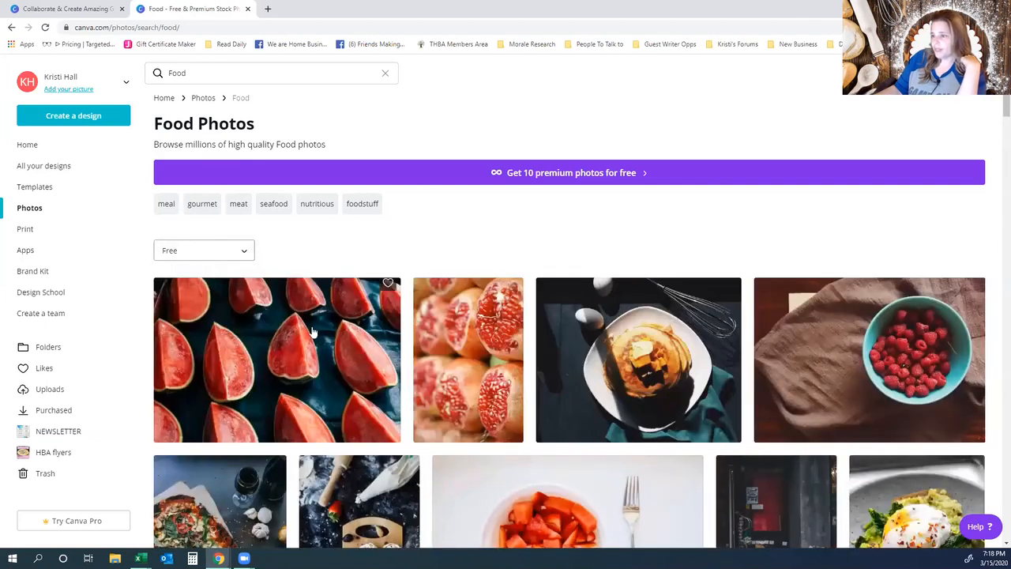
scroll(371, 368, "down", 2)
scroll(298, 307, "down", 1)
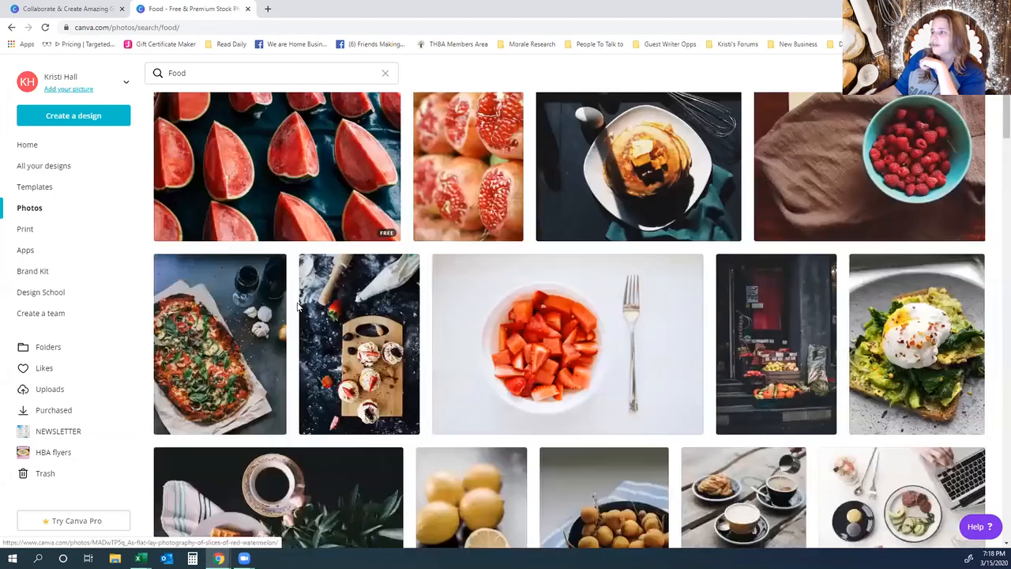
scroll(352, 318, "down", 3)
scroll(505, 364, "down", 2)
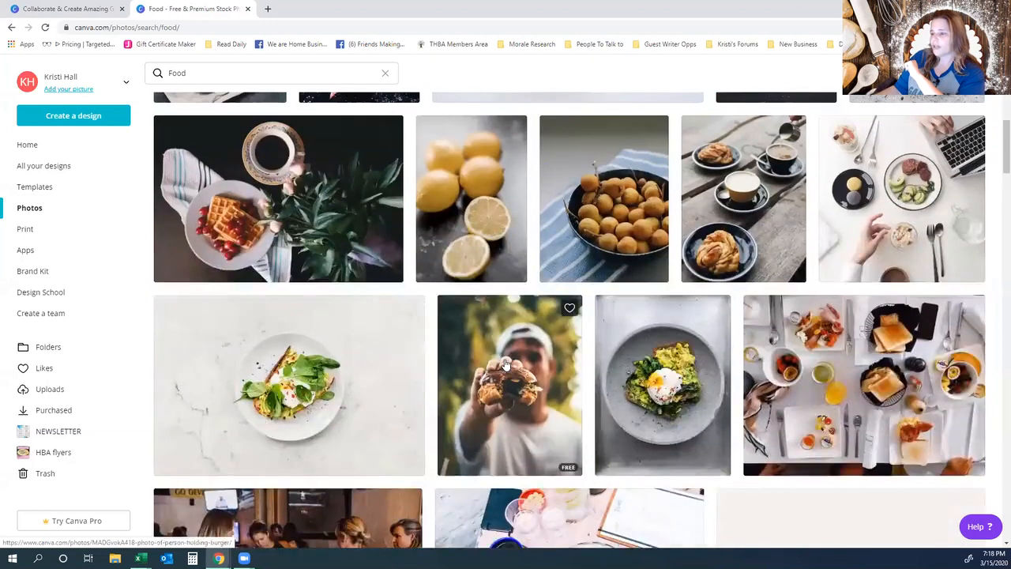
scroll(506, 364, "down", 1)
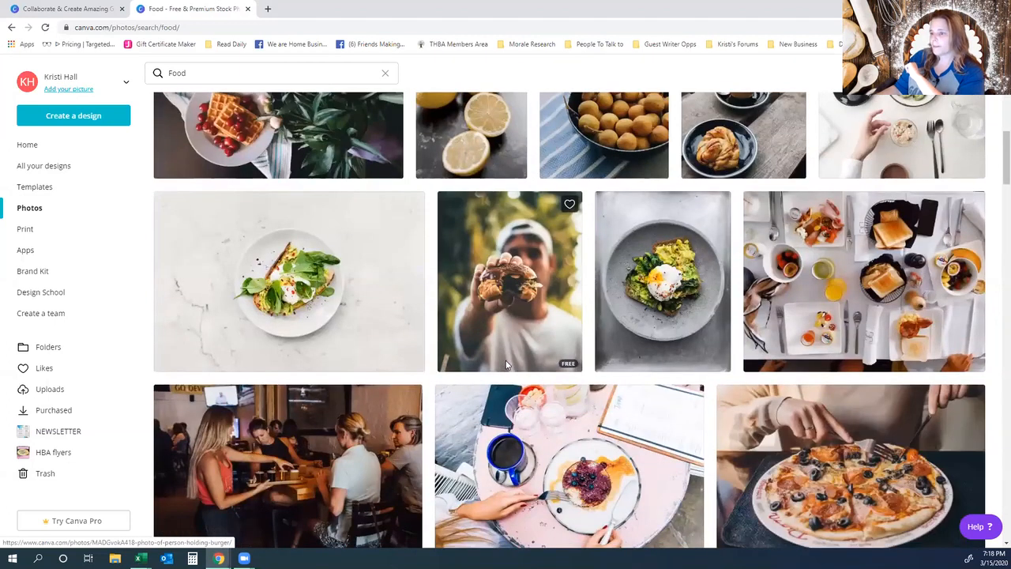
scroll(506, 364, "down", 2)
scroll(477, 369, "up", 4)
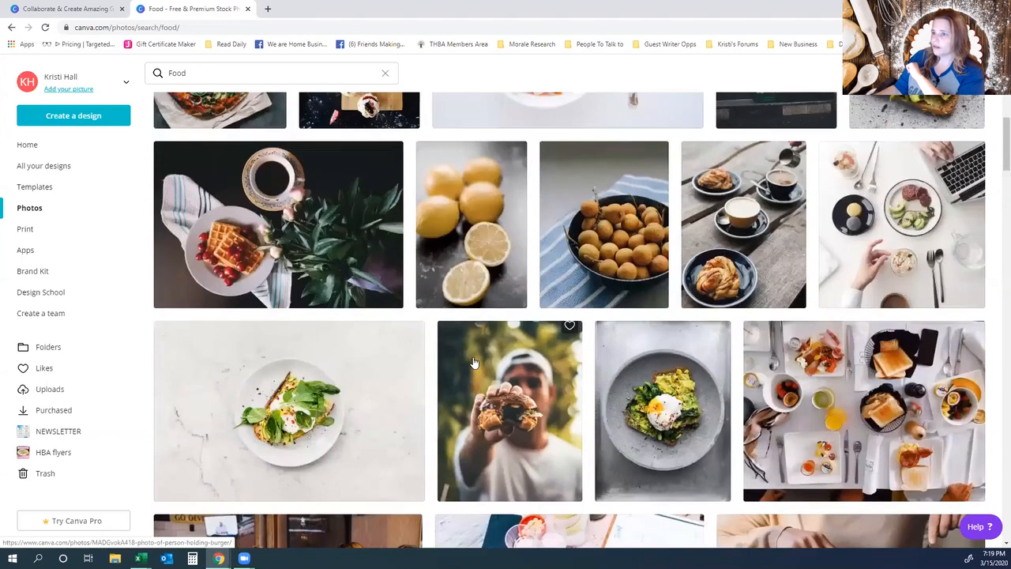
scroll(526, 218, "up", 6)
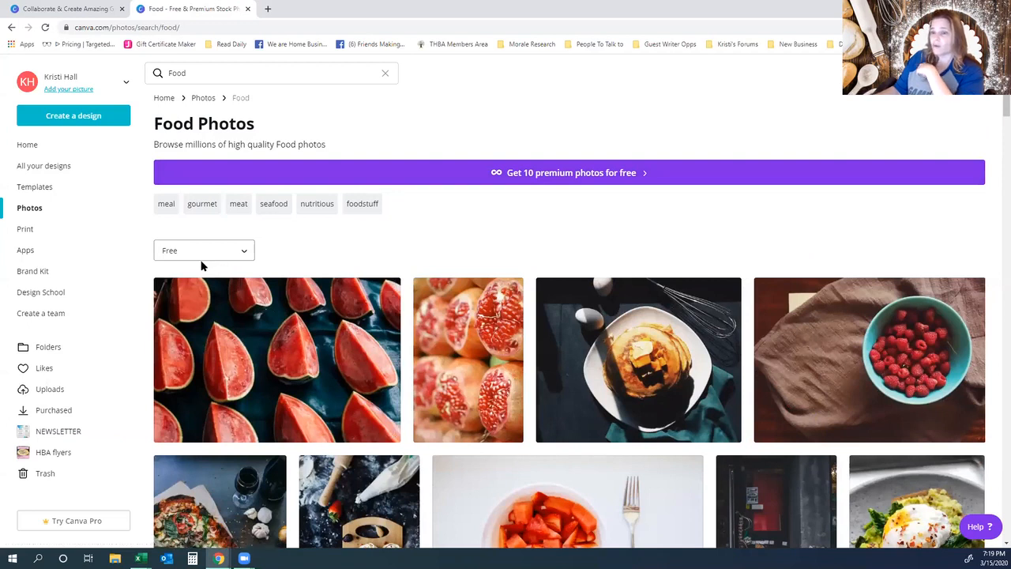
- Open the Print area and examine the print products and the Explore Canva Print section
left_click(45, 236)
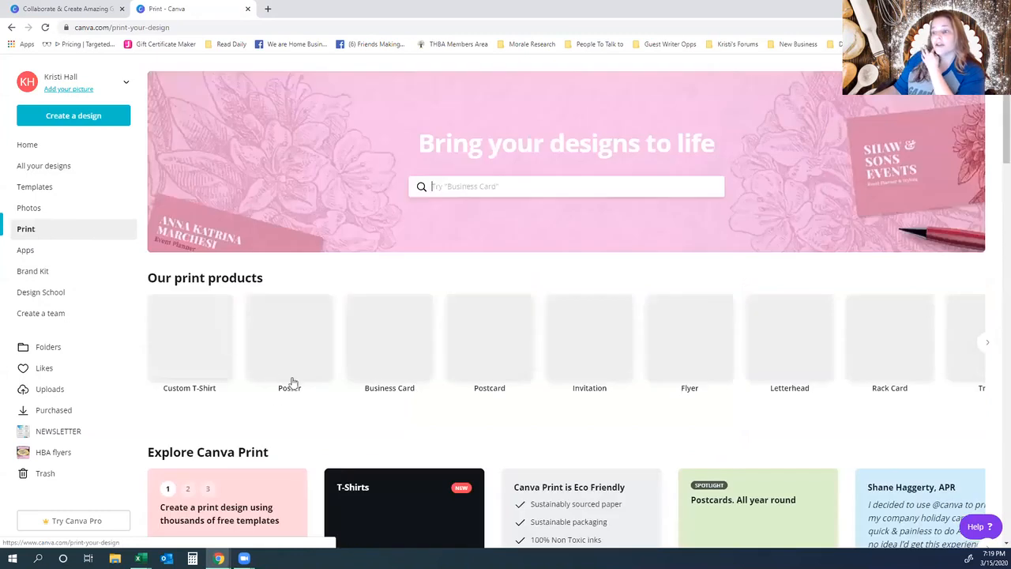
scroll(768, 361, "down", 2)
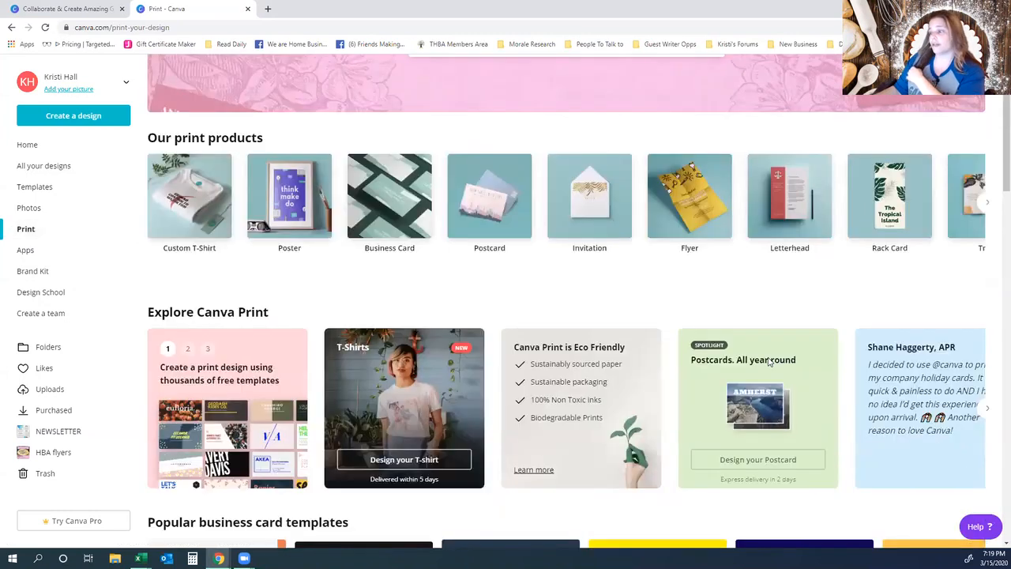
scroll(769, 361, "down", 2)
scroll(767, 356, "up", 3)
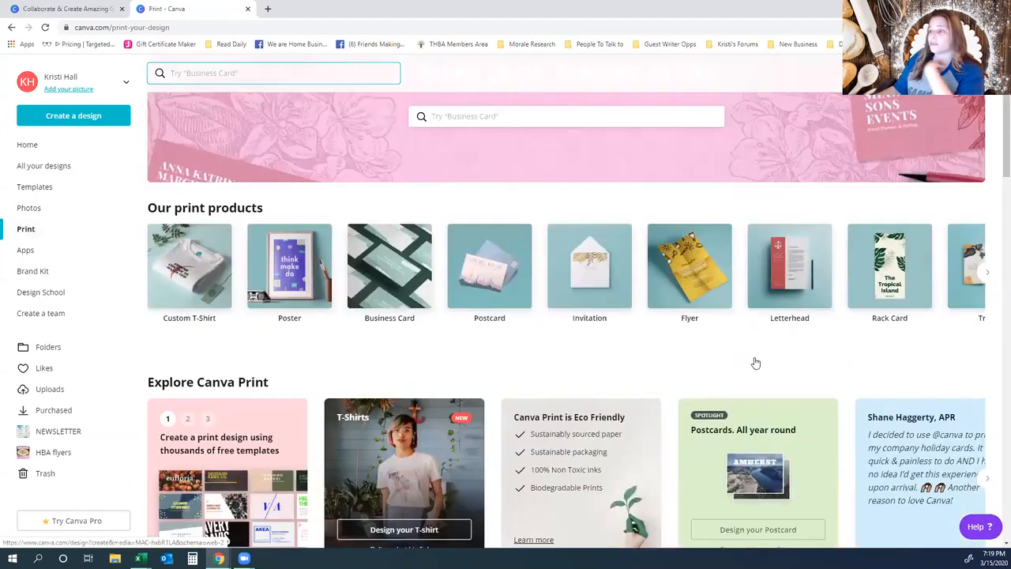
scroll(755, 362, "up", 1)
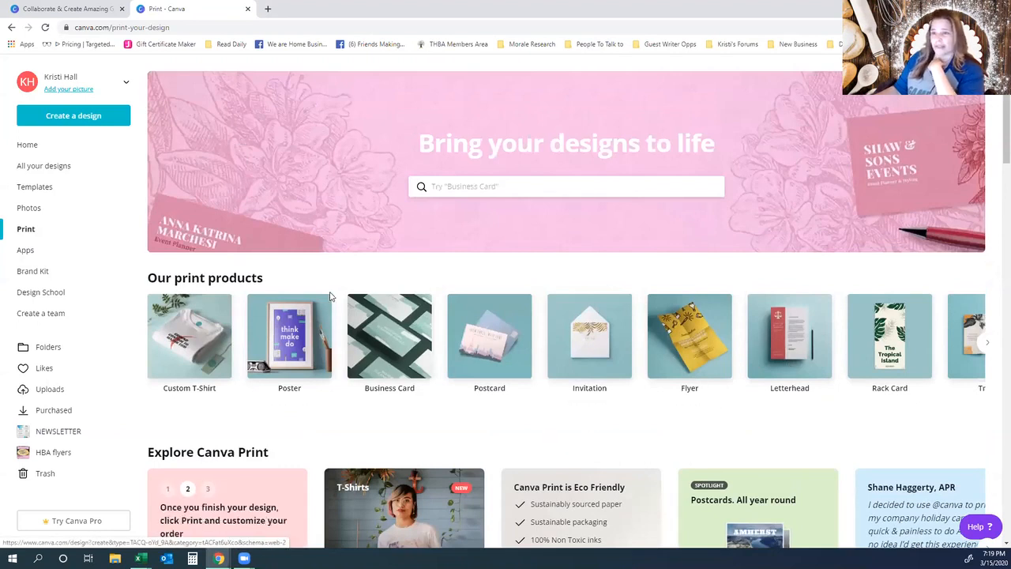
scroll(172, 360, "down", 1)
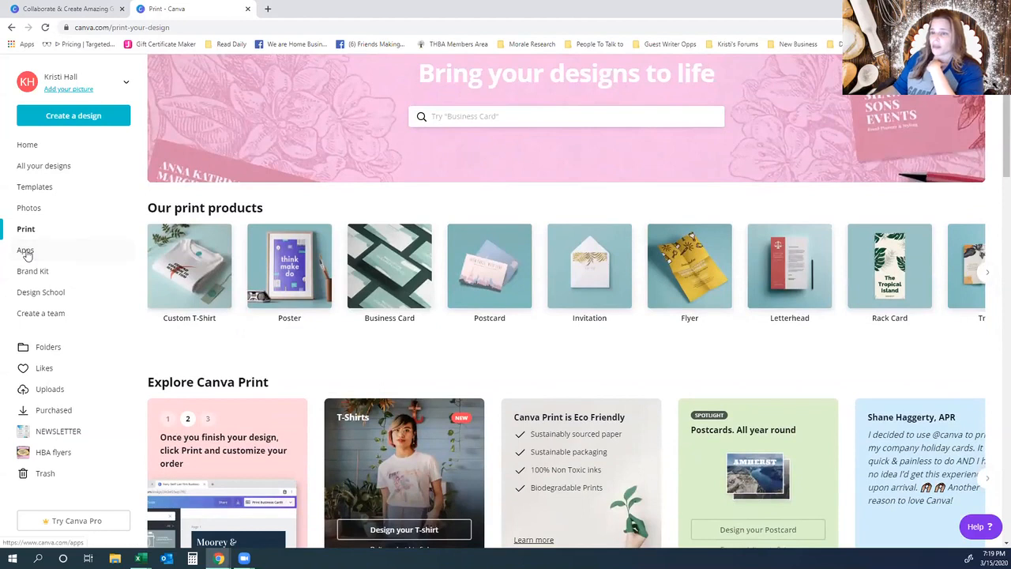
- Open the apps directory and view further apps under Design with your favorite media
left_click(26, 251)
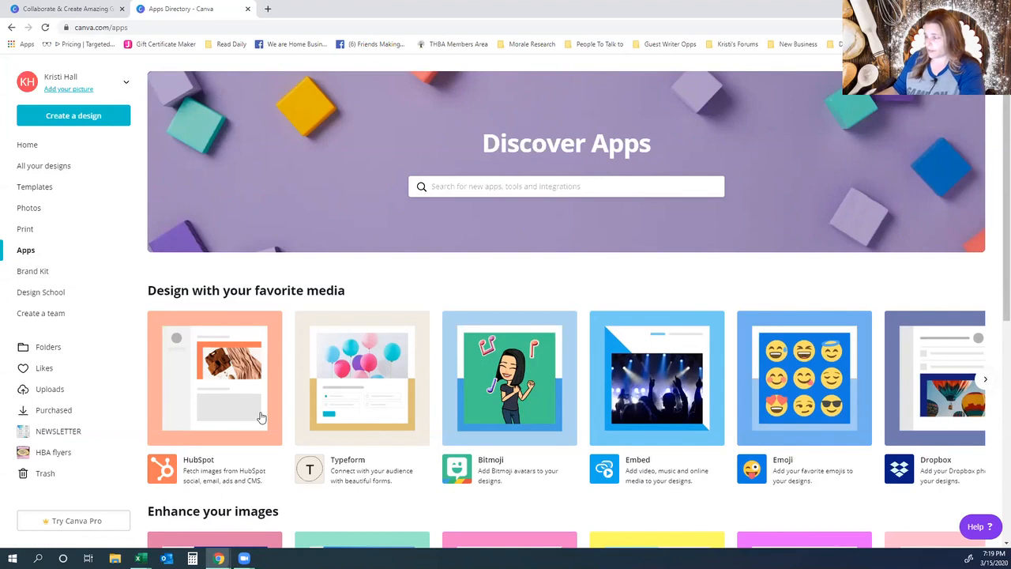
scroll(261, 417, "down", 1)
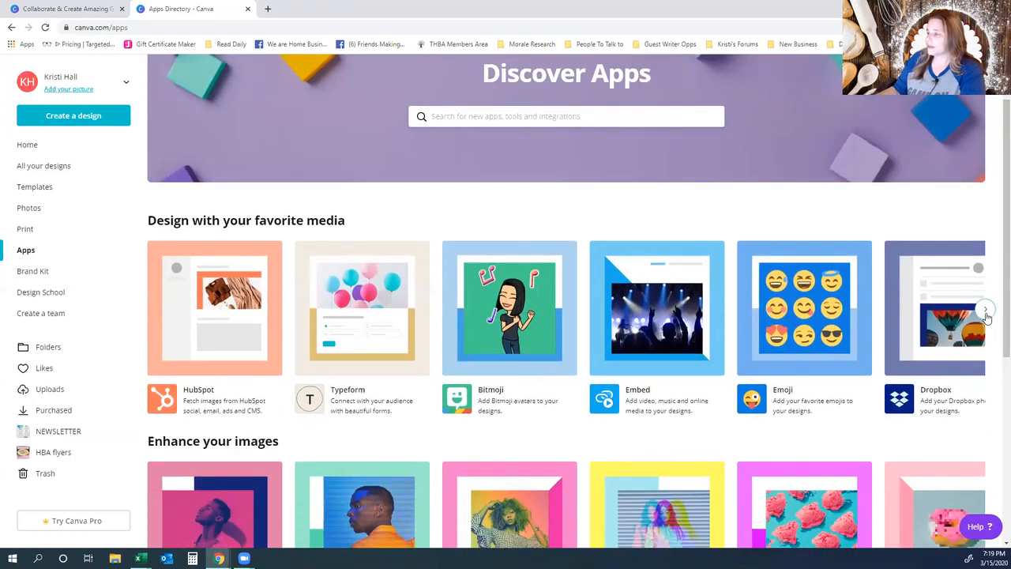
left_click(986, 310)
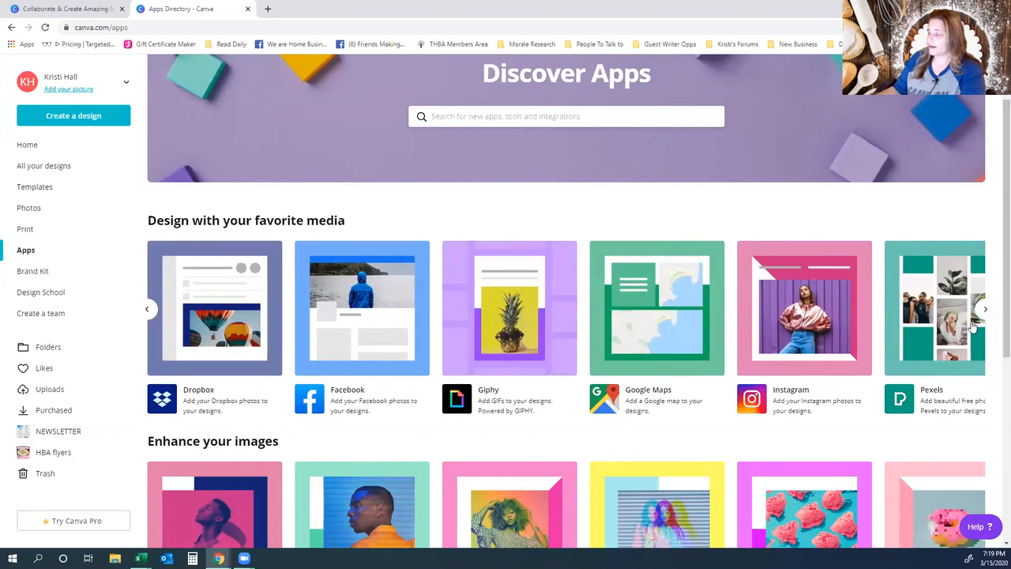
- Open the Facebook app's details and use the app in a new Facebook Post design
left_click(353, 394)
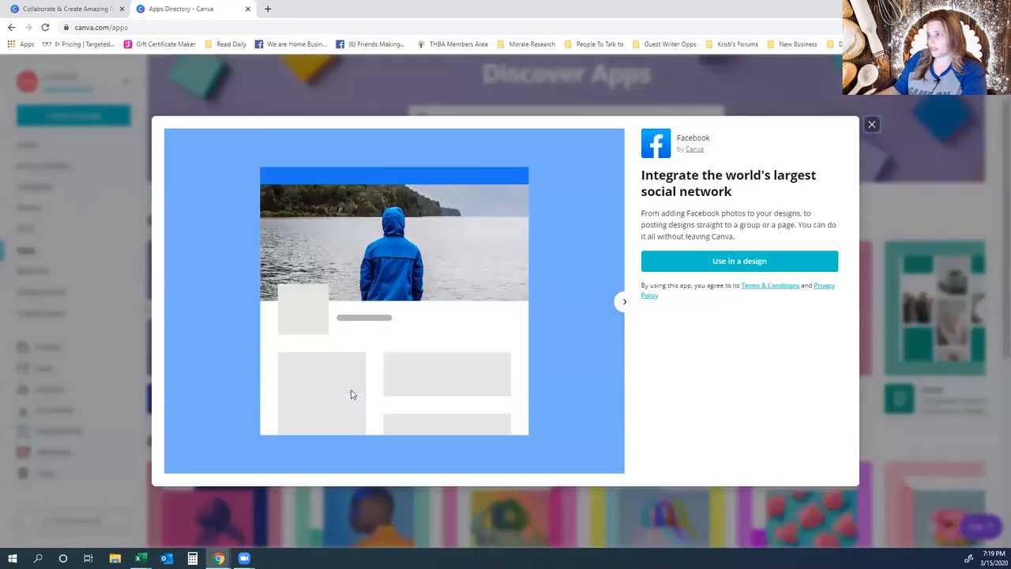
left_click(752, 269)
scroll(732, 312, "down", 1)
scroll(729, 309, "up", 1)
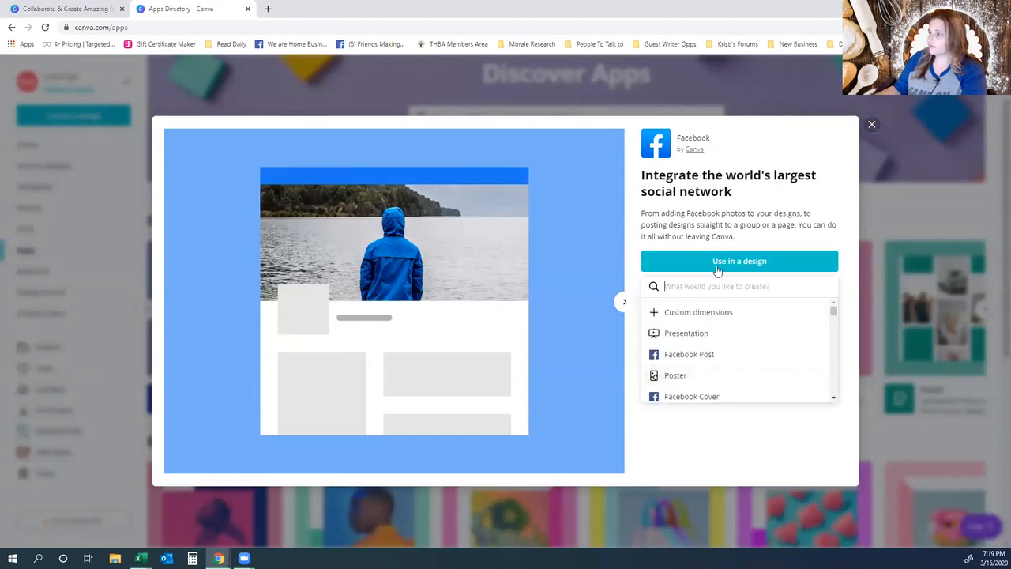
left_click(701, 357)
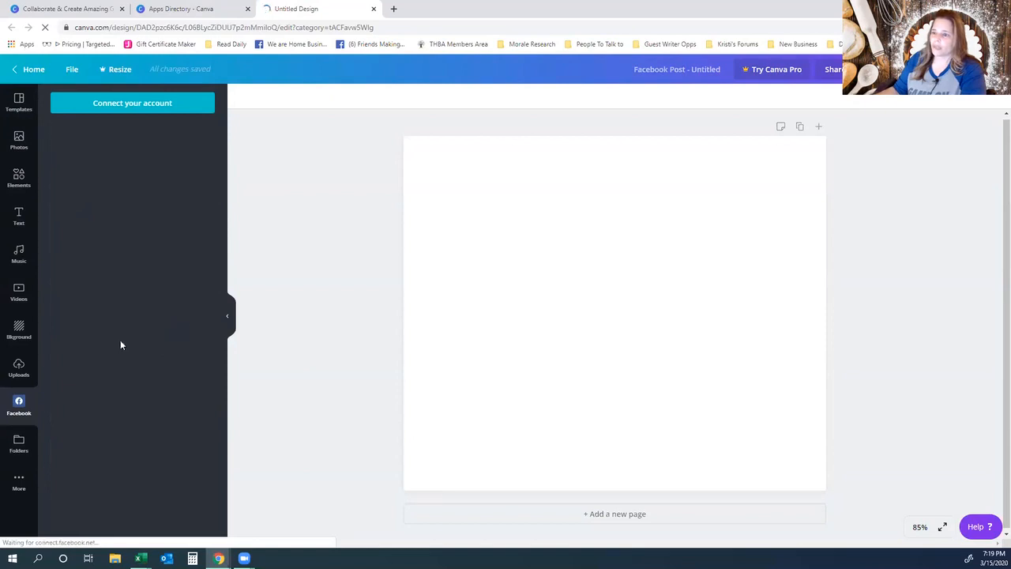
- Connect the Facebook account, look through its photos, and show the other apps available in the editor
left_click(132, 103)
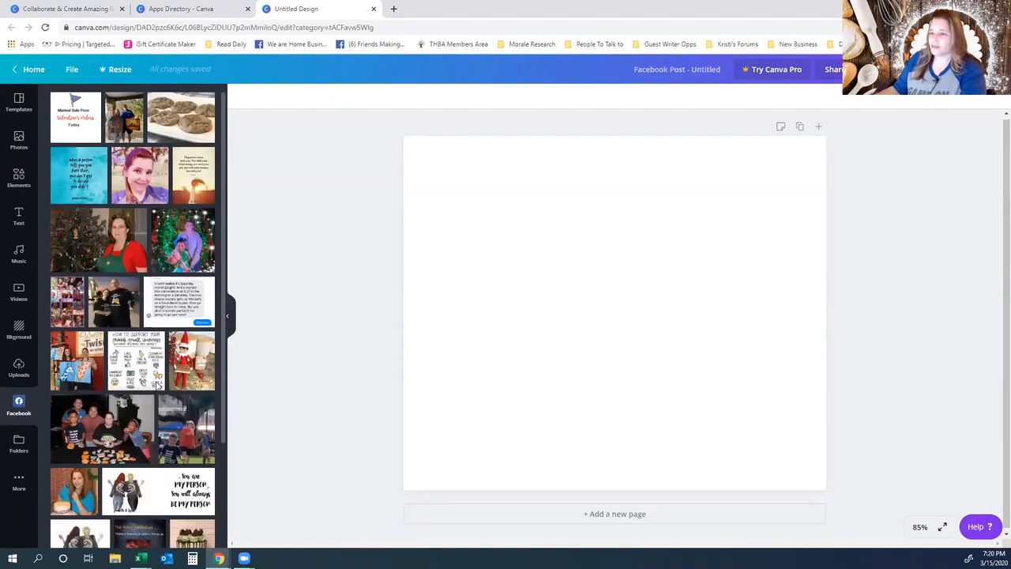
scroll(148, 425, "down", 1)
scroll(145, 423, "down", 2)
scroll(145, 423, "up", 3)
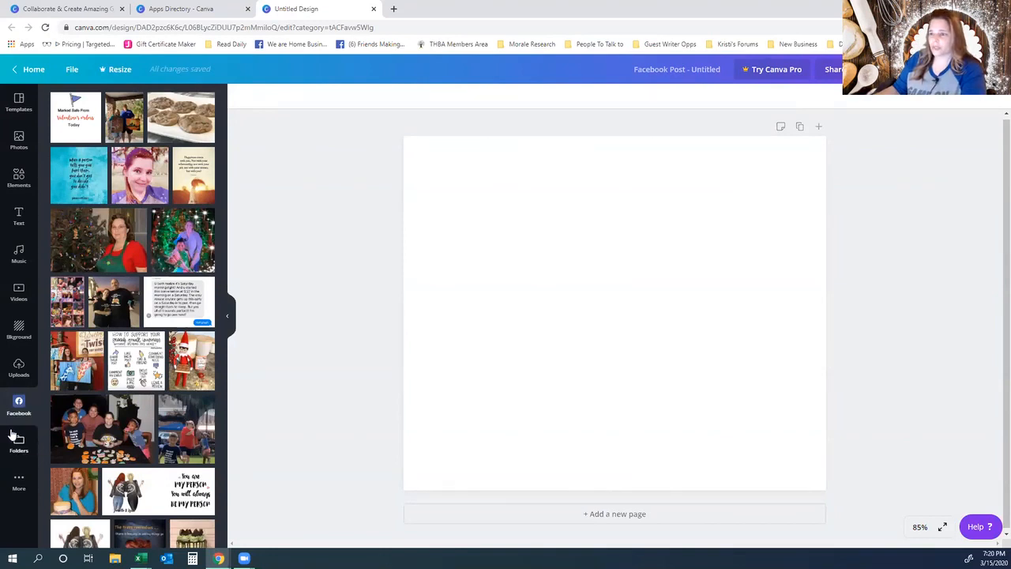
left_click(18, 484)
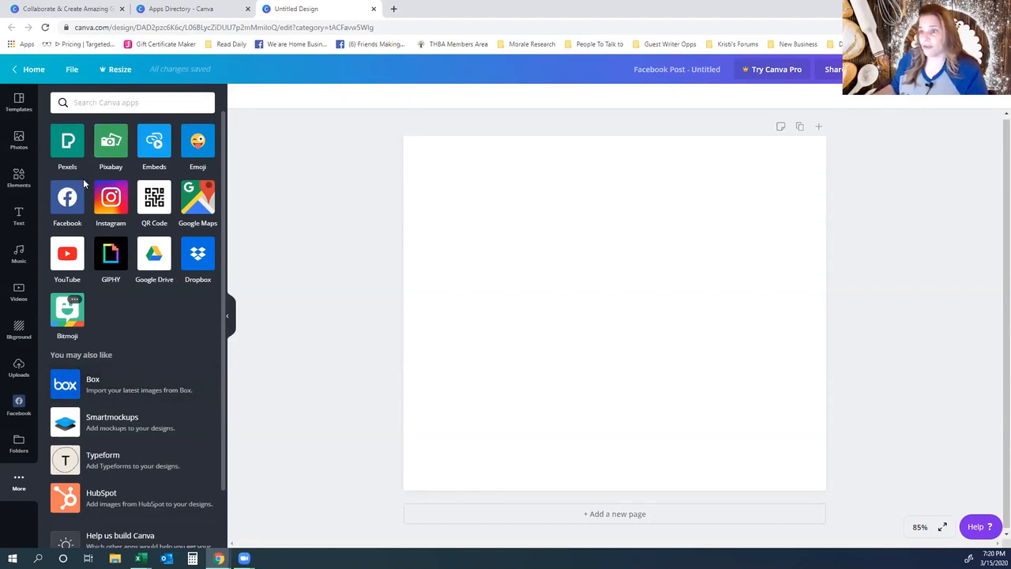
- Return to the home page, open Uploads and look through the uploaded images
left_click(29, 69)
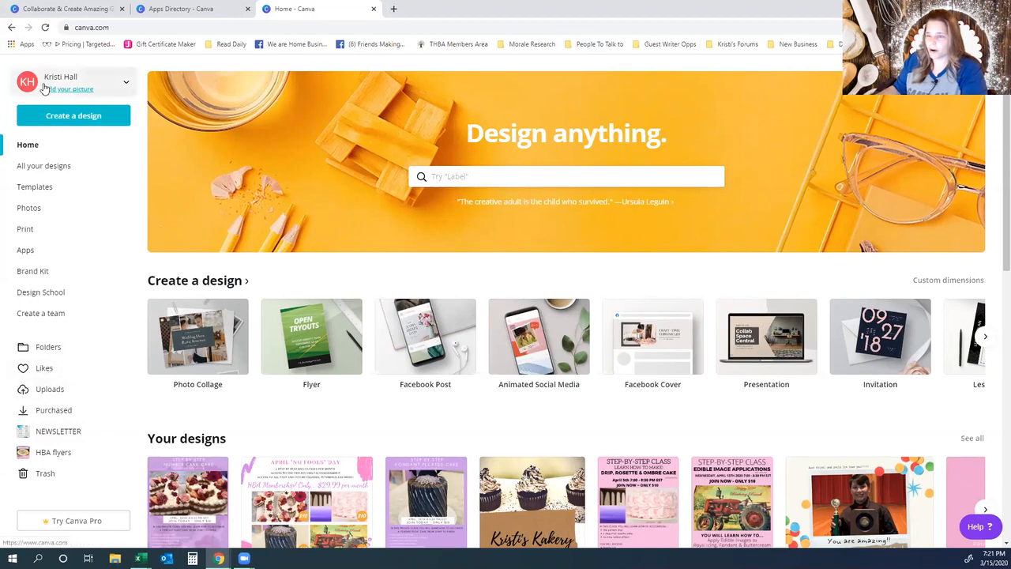
left_click(54, 396)
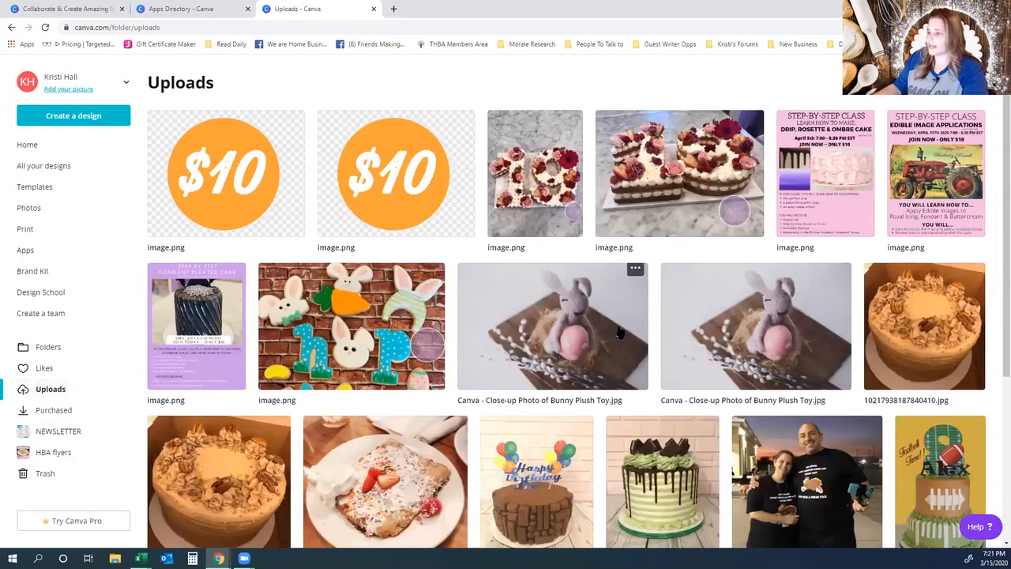
scroll(622, 332, "down", 1)
scroll(620, 332, "down", 3)
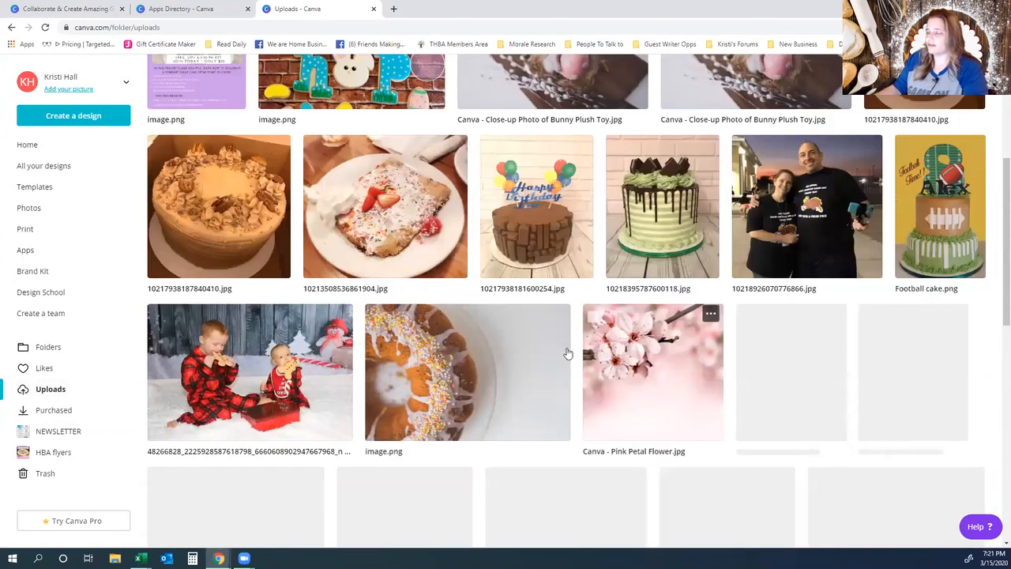
scroll(566, 353, "up", 3)
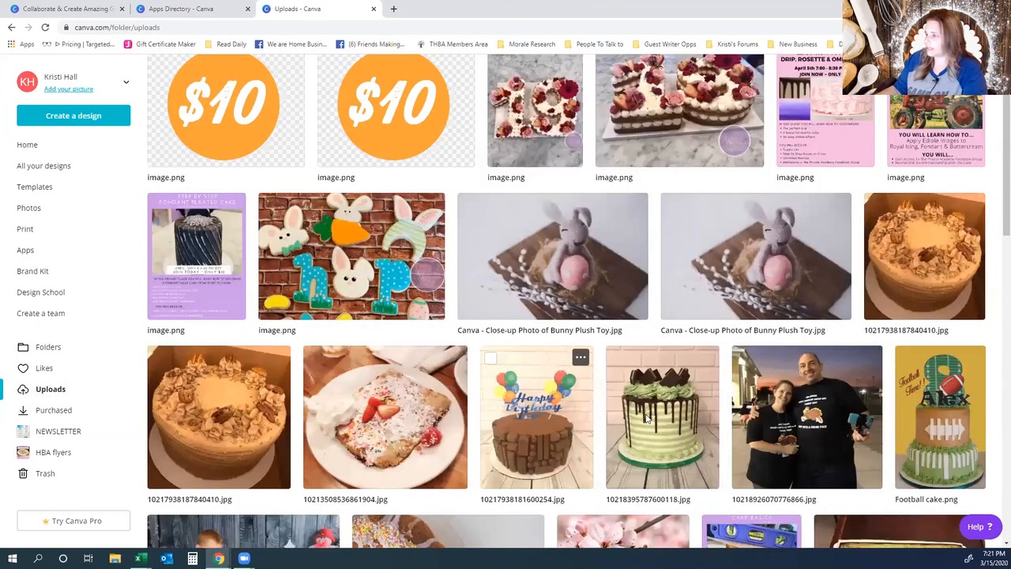
scroll(647, 418, "up", 1)
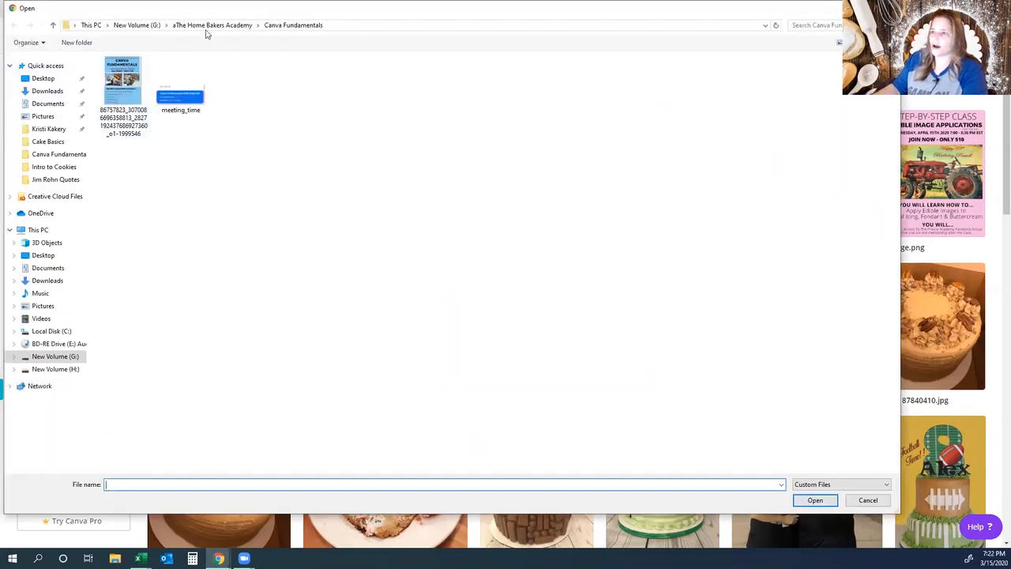
- Upload the image 2020-02-13_1947 from the aThe Home Bakers Academy folder
left_click(207, 25)
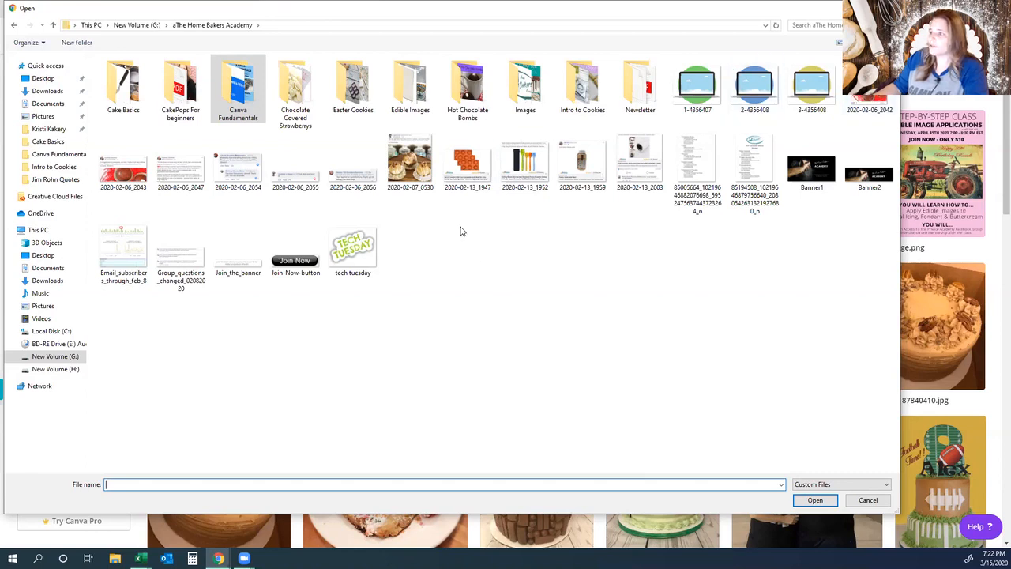
double_click(468, 166)
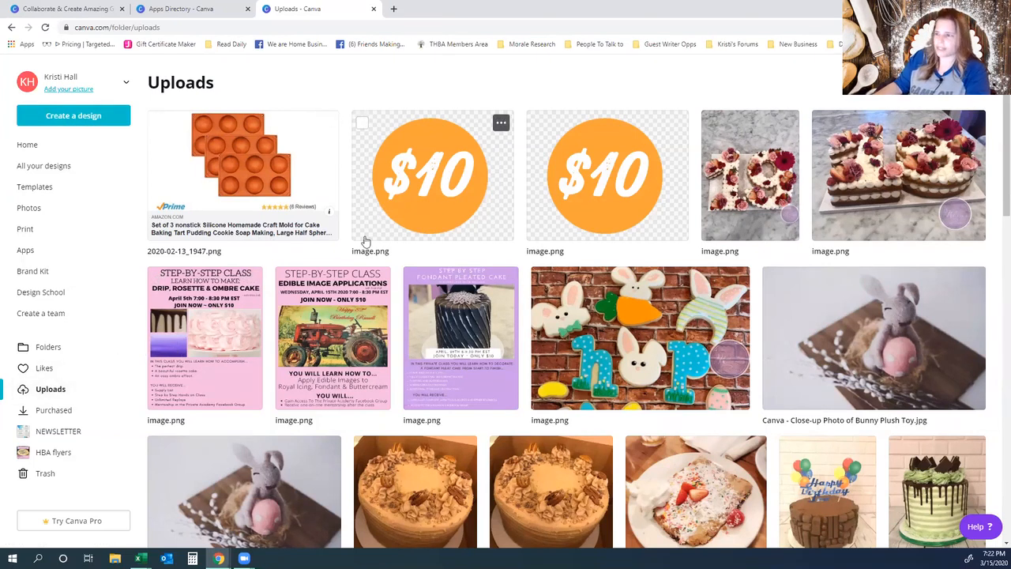
- Open the Brand Kit page and look through the courses and tutorials on Design School
left_click(23, 251)
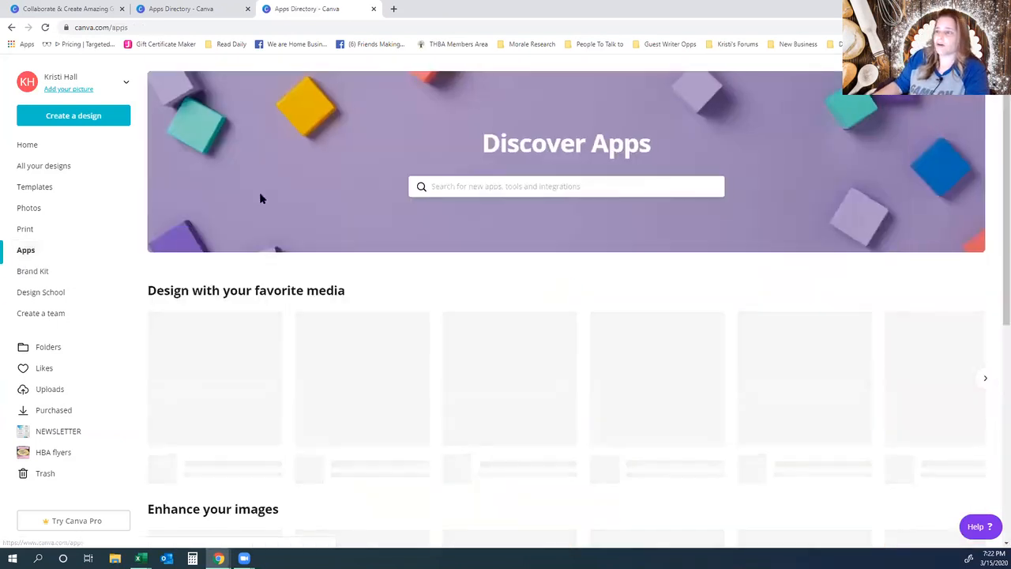
left_click(37, 276)
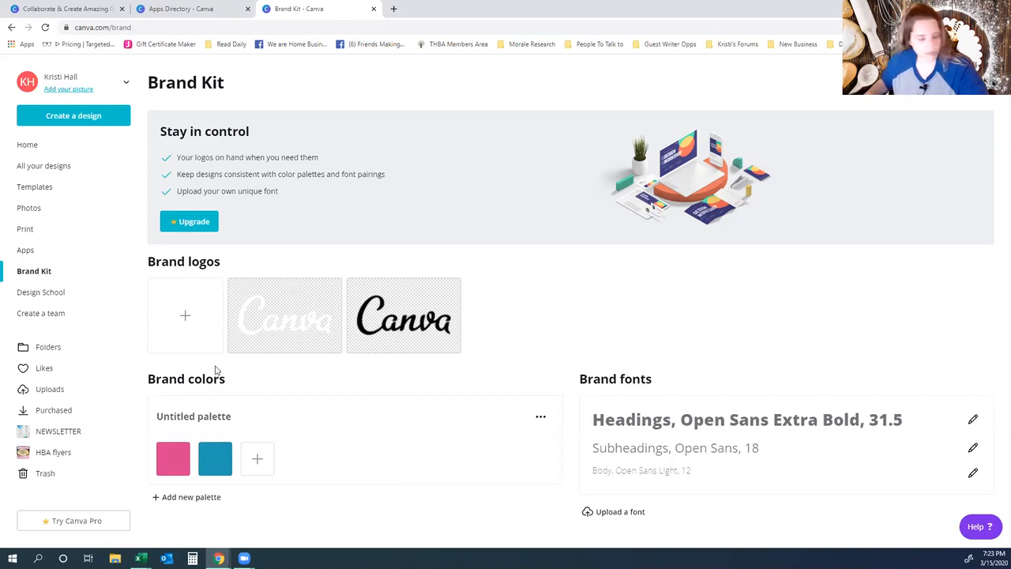
left_click(41, 292)
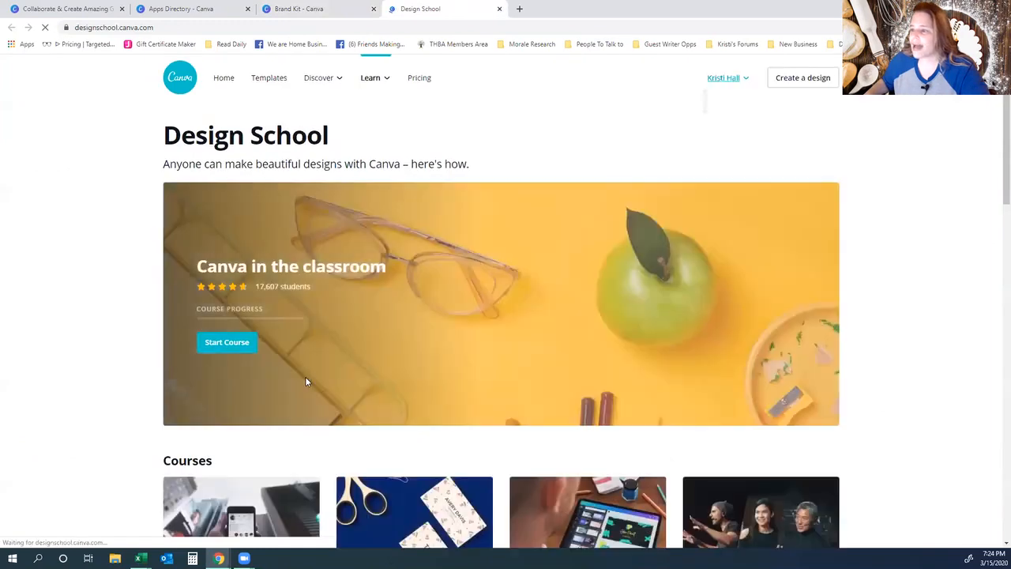
scroll(156, 423, "down", 5)
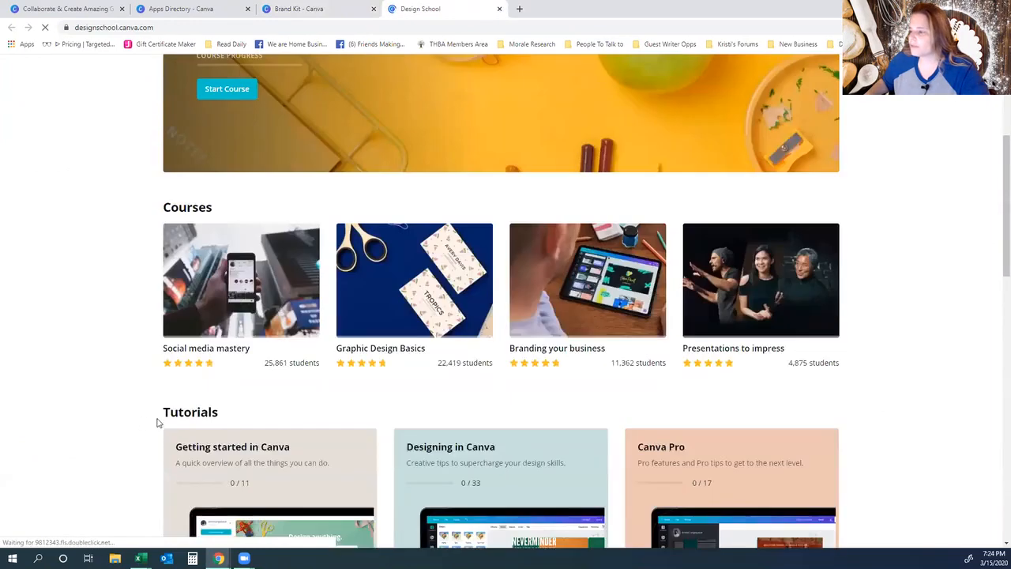
scroll(143, 465, "down", 4)
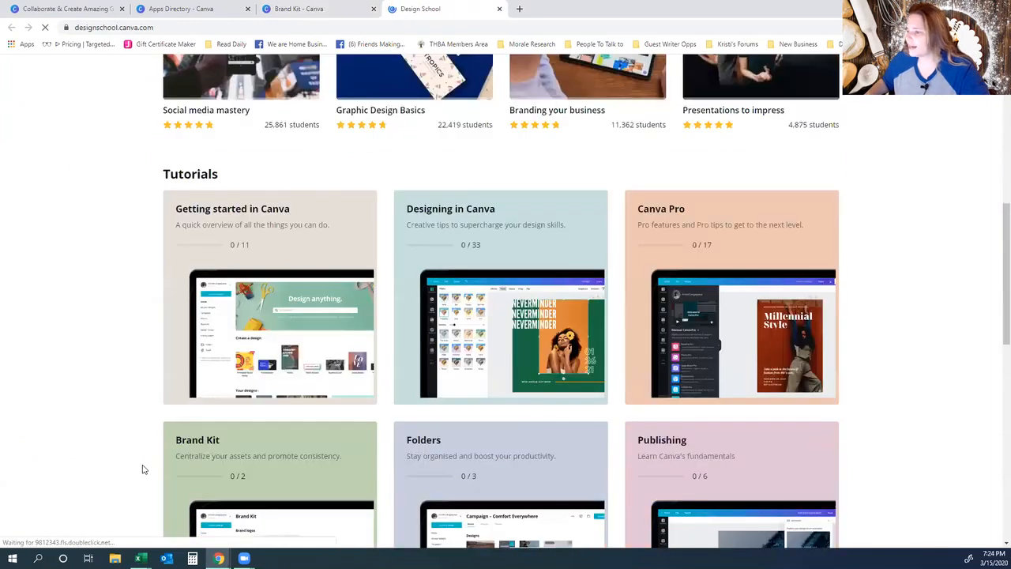
scroll(143, 469, "down", 4)
scroll(143, 469, "up", 8)
scroll(143, 470, "up", 5)
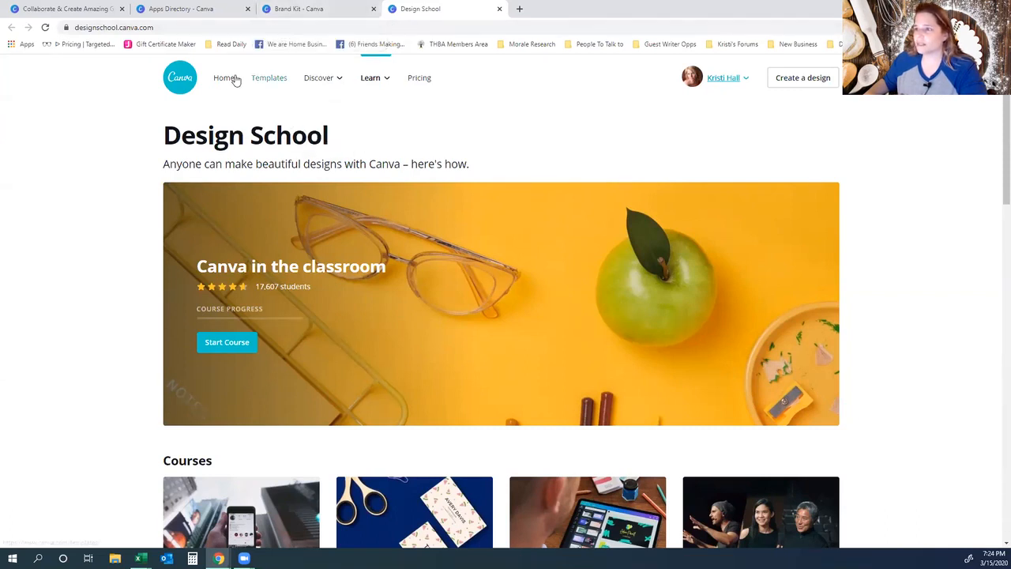
- Return from Design School to the Brand Kit page and open the team creation page
left_click(313, 10)
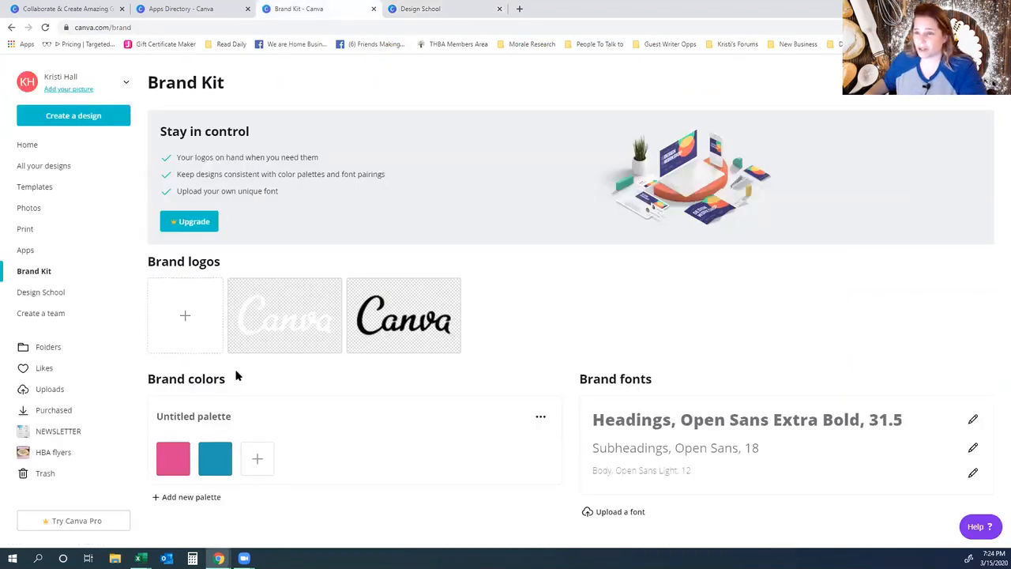
left_click(39, 315)
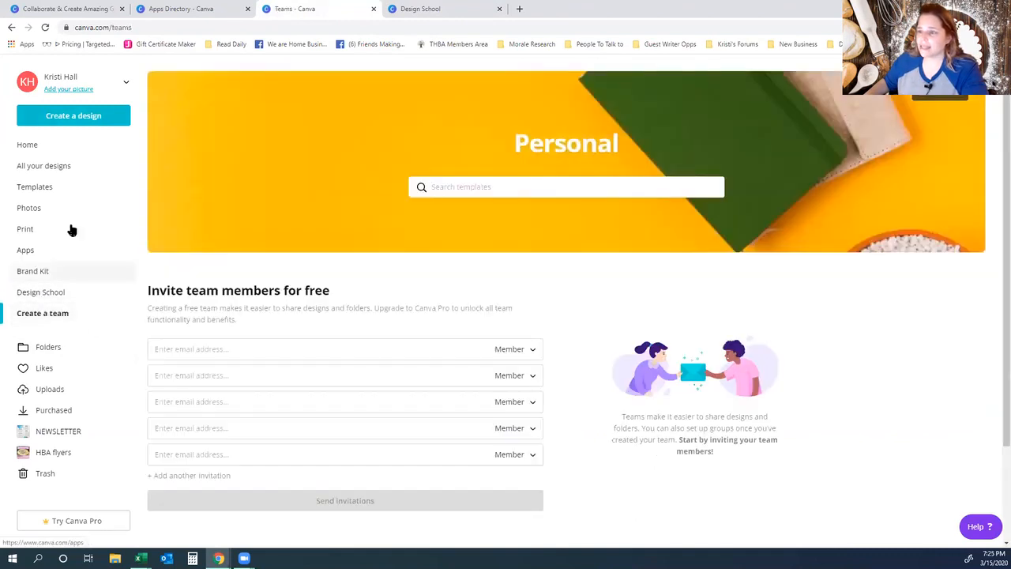
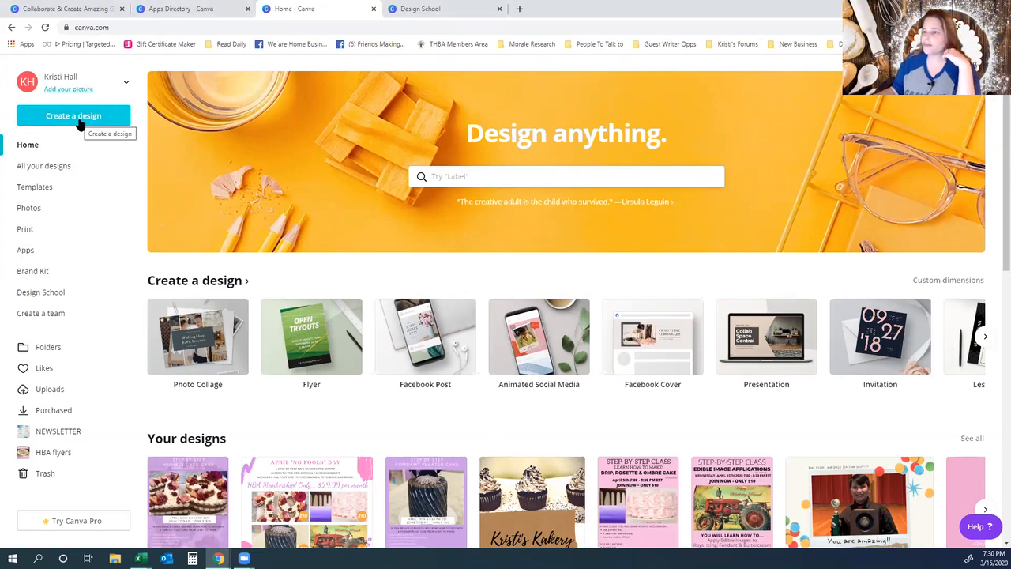
- Search the design types for "face" and create a new Facebook Cover design
left_click(79, 123)
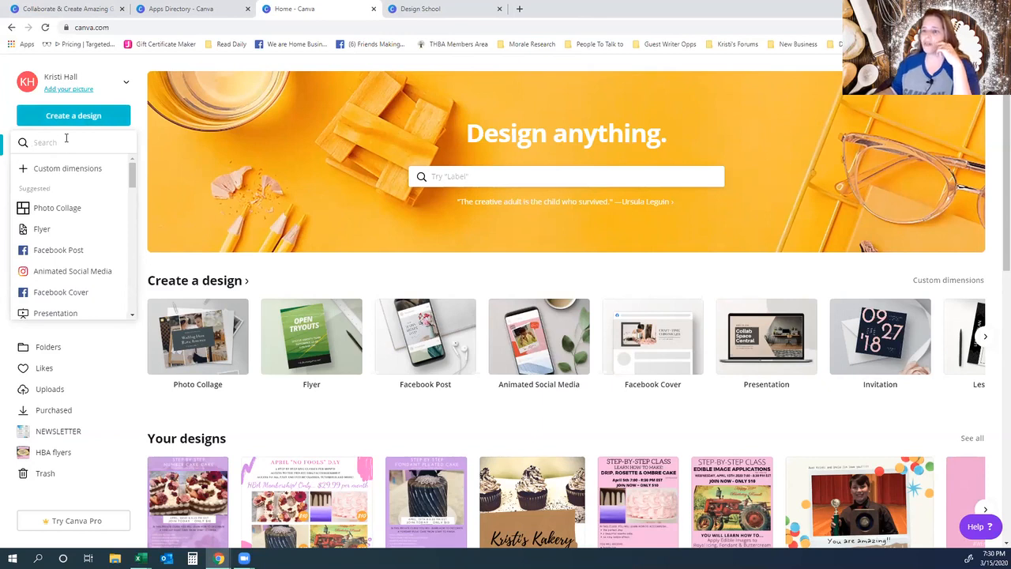
type("f")
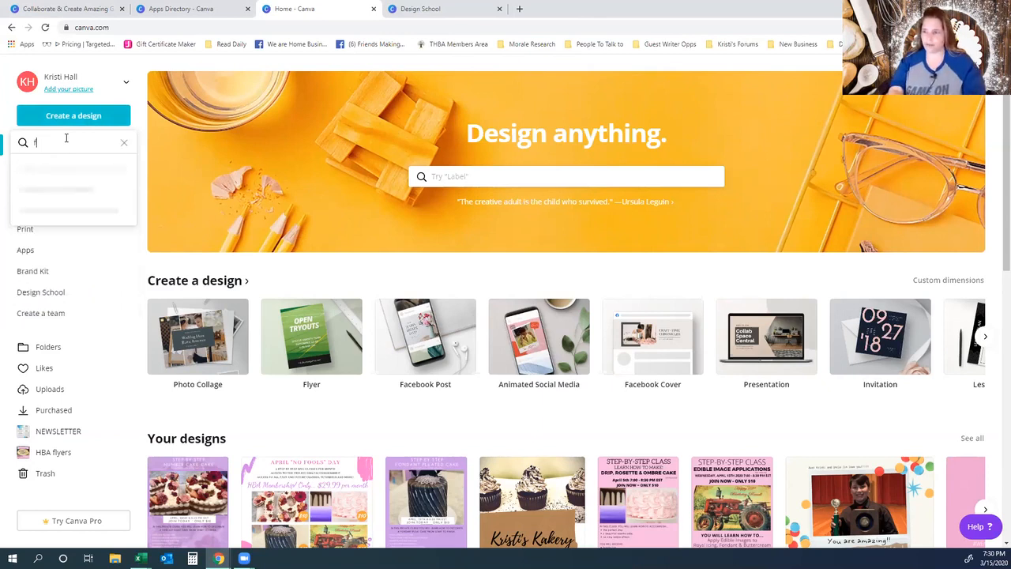
type("ace")
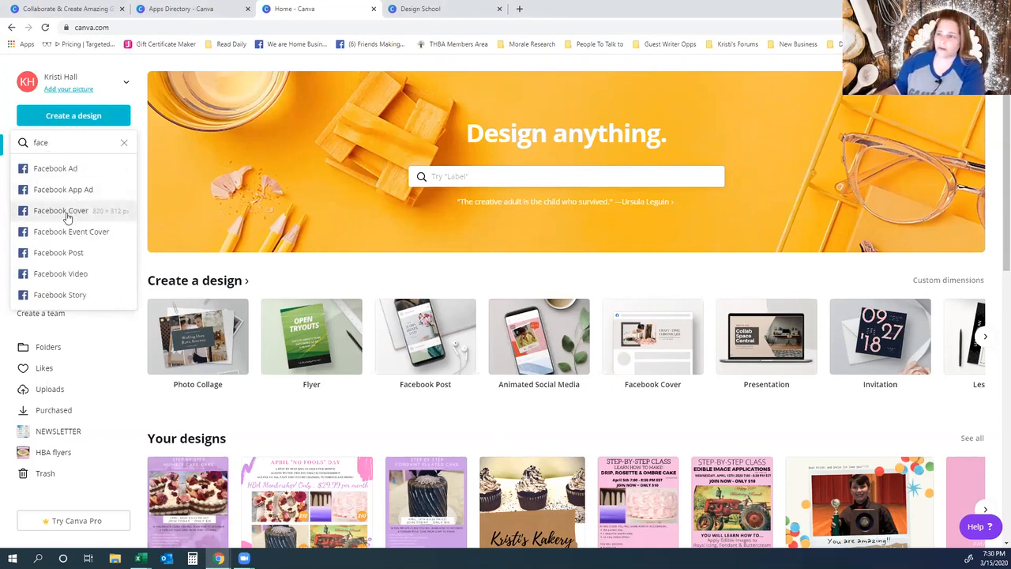
left_click(63, 212)
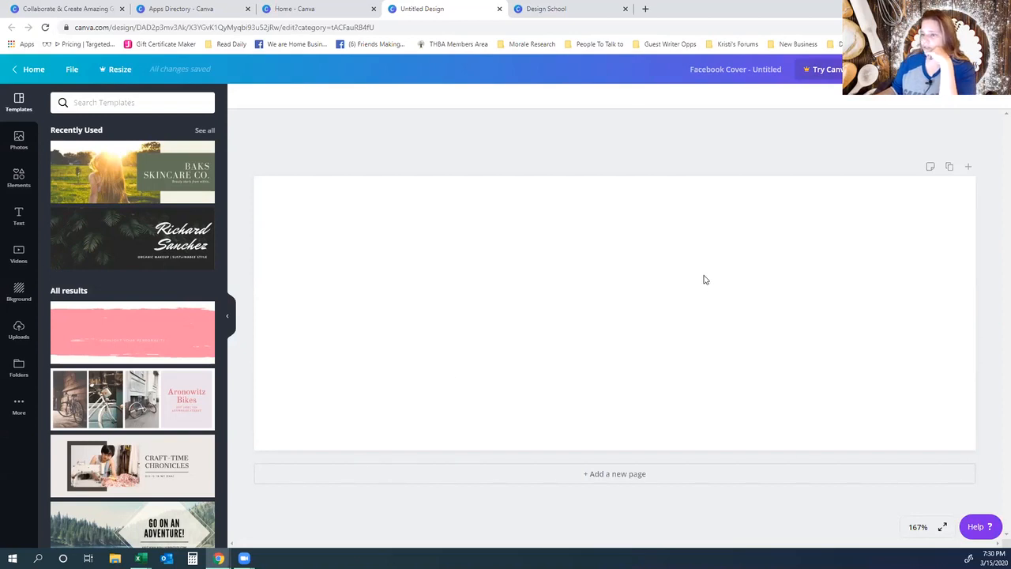
- Find the bakery logo with the cake stand among the uploaded images and add it to the Facebook cover
left_click(19, 330)
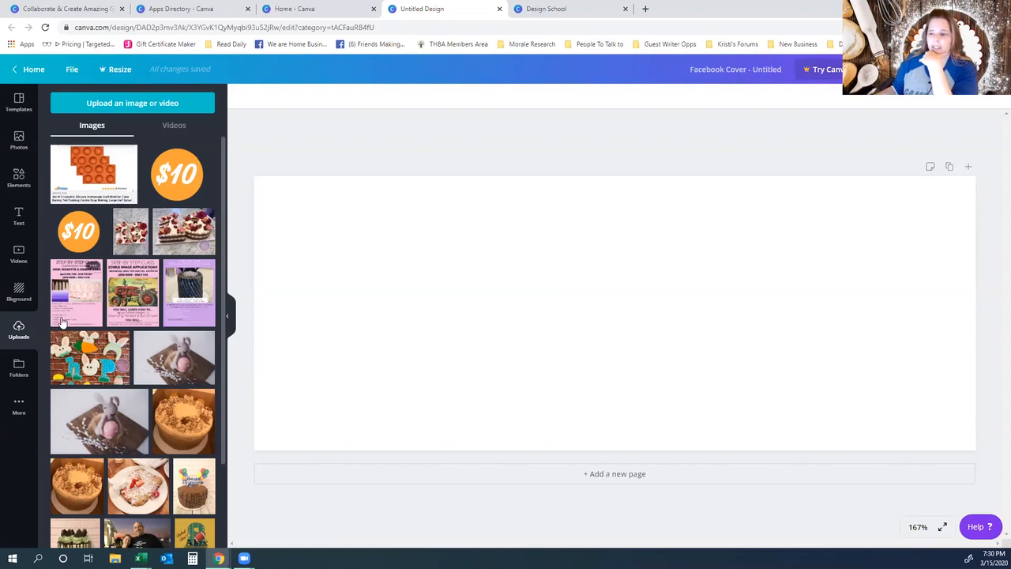
scroll(176, 392, "down", 1)
scroll(176, 393, "down", 5)
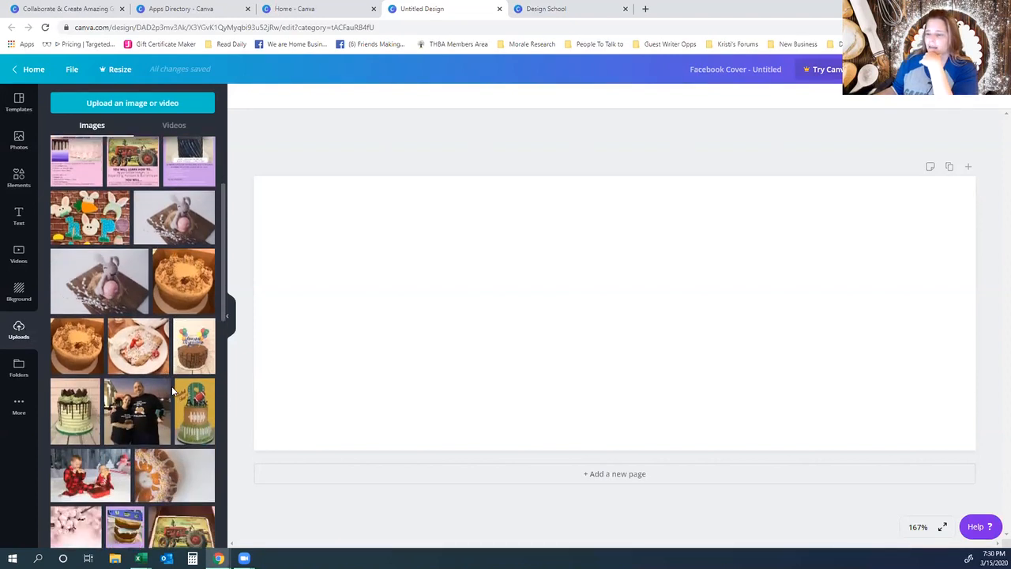
scroll(162, 388, "down", 6)
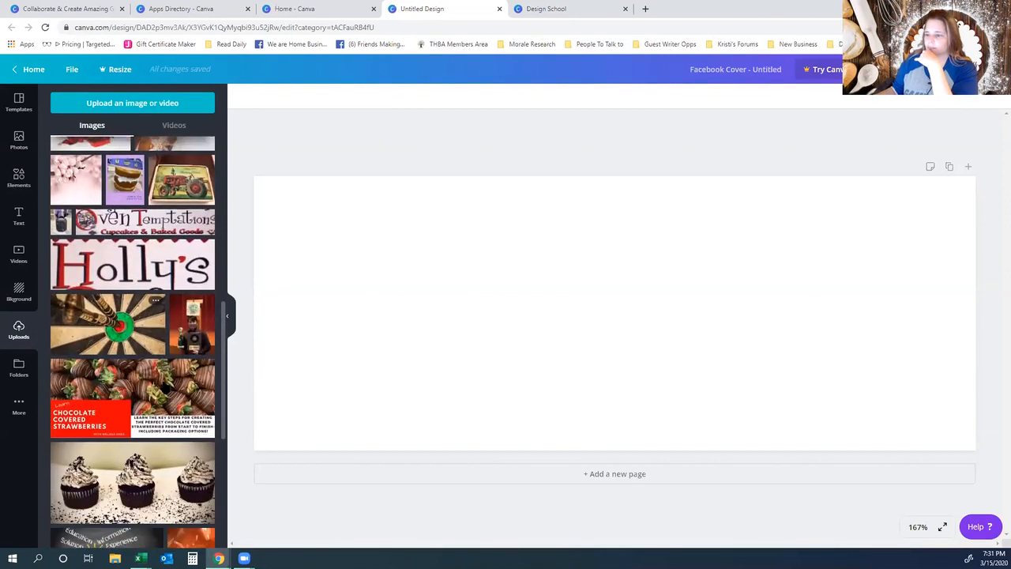
scroll(159, 384, "down", 5)
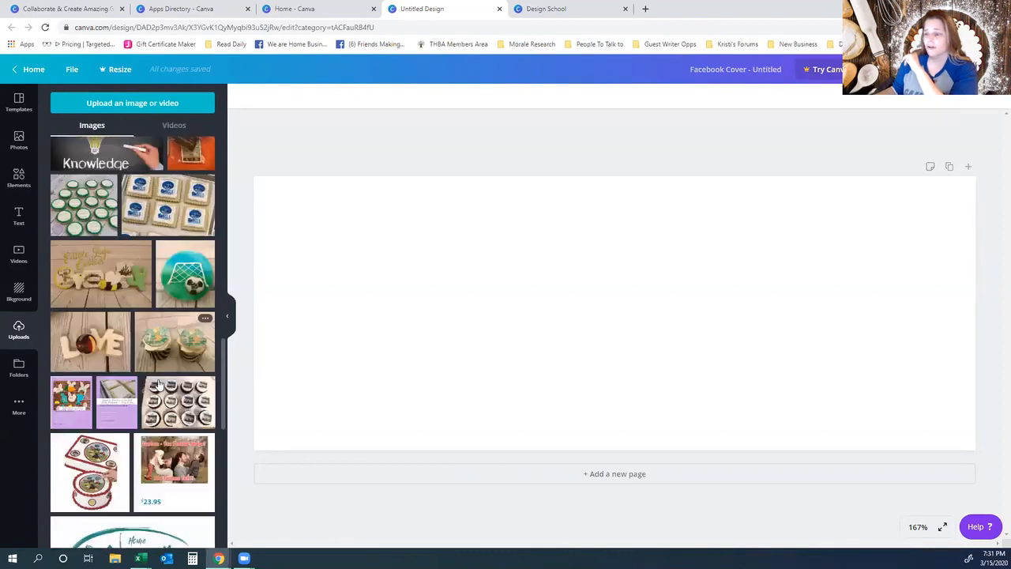
scroll(160, 421, "down", 6)
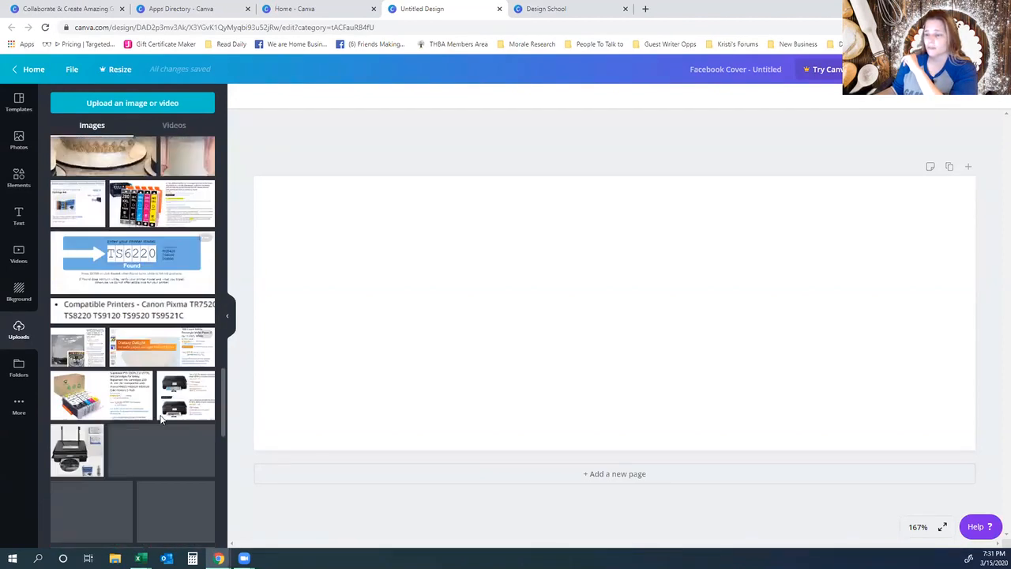
scroll(150, 458, "down", 5)
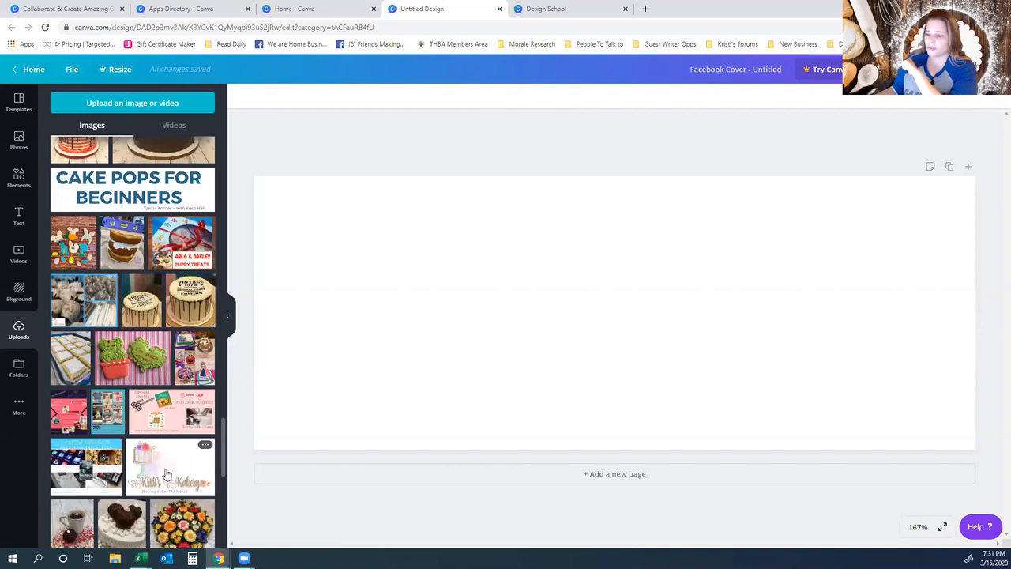
left_click(166, 475)
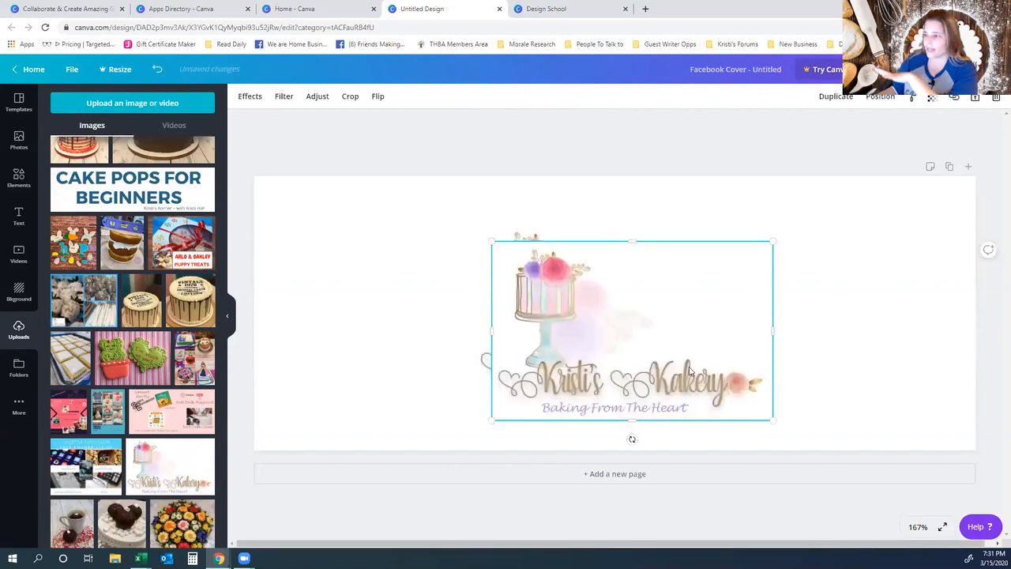
- Move the bakery logo toward the middle of the cover and enlarge it to fill the cover's full height
left_click_drag(664, 354, 562, 334)
left_click_drag(461, 230, 370, 202)
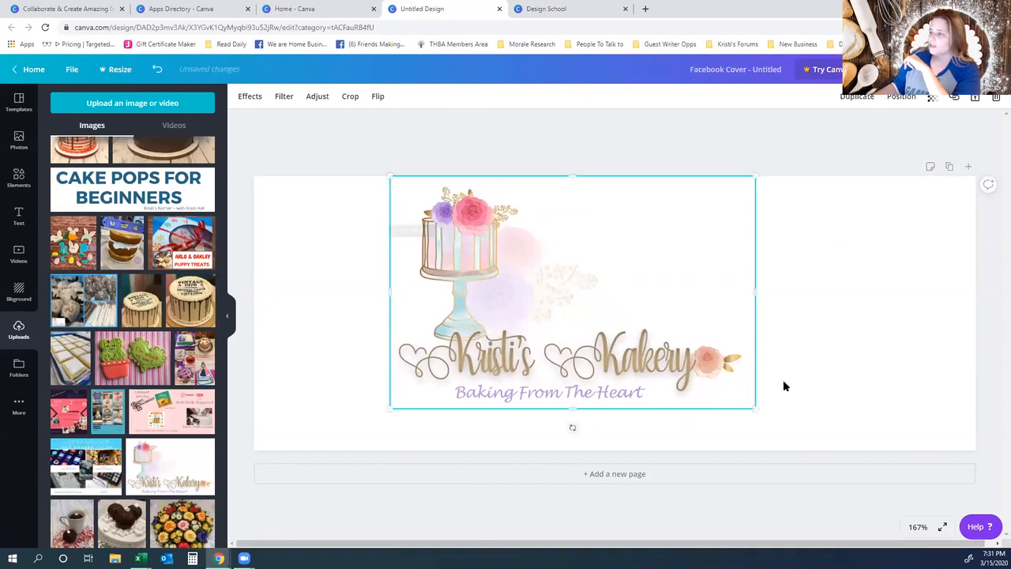
left_click_drag(756, 408, 820, 455)
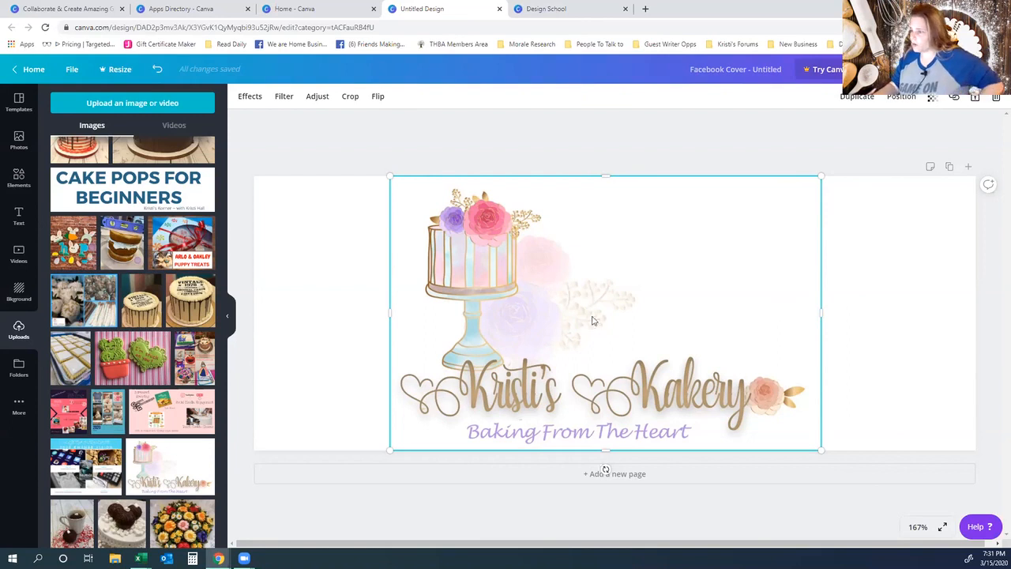
- Look through the image effects available for the logo, including the details of Duotone
left_click(249, 96)
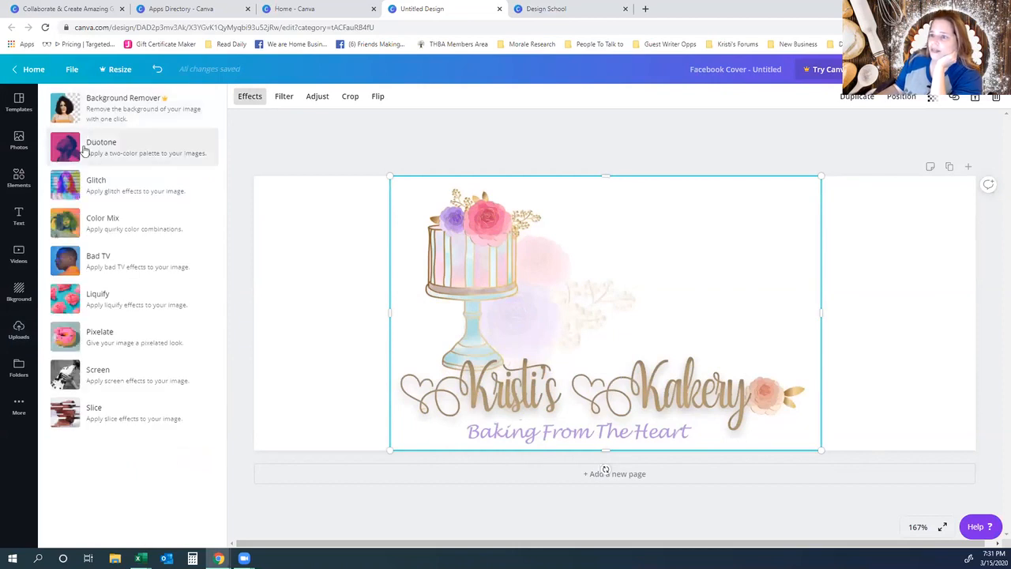
left_click(98, 152)
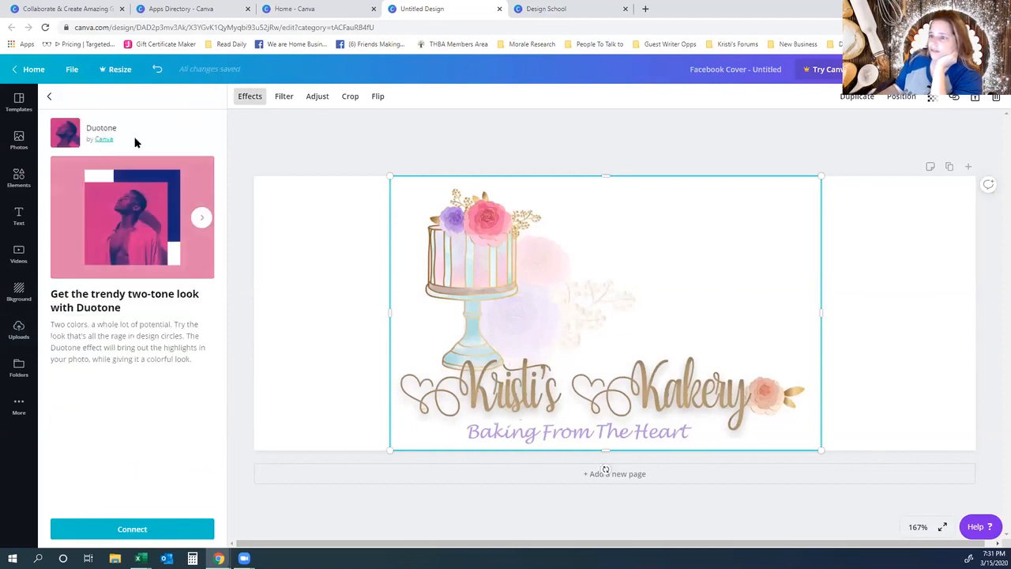
left_click(48, 96)
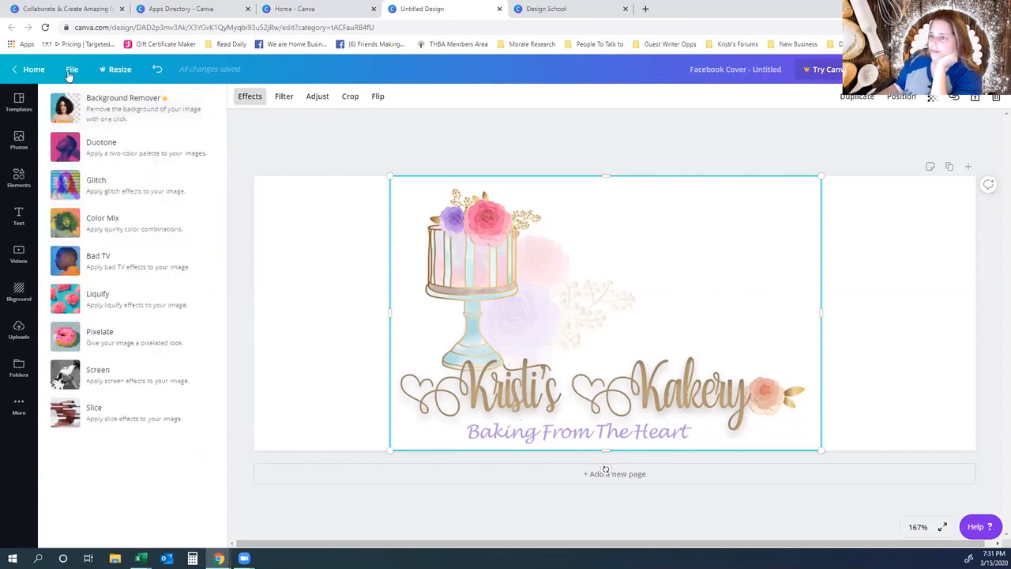
- Try the Summer and Afterglow filters on the logo, restore the filter to None and deselect the logo
left_click(284, 98)
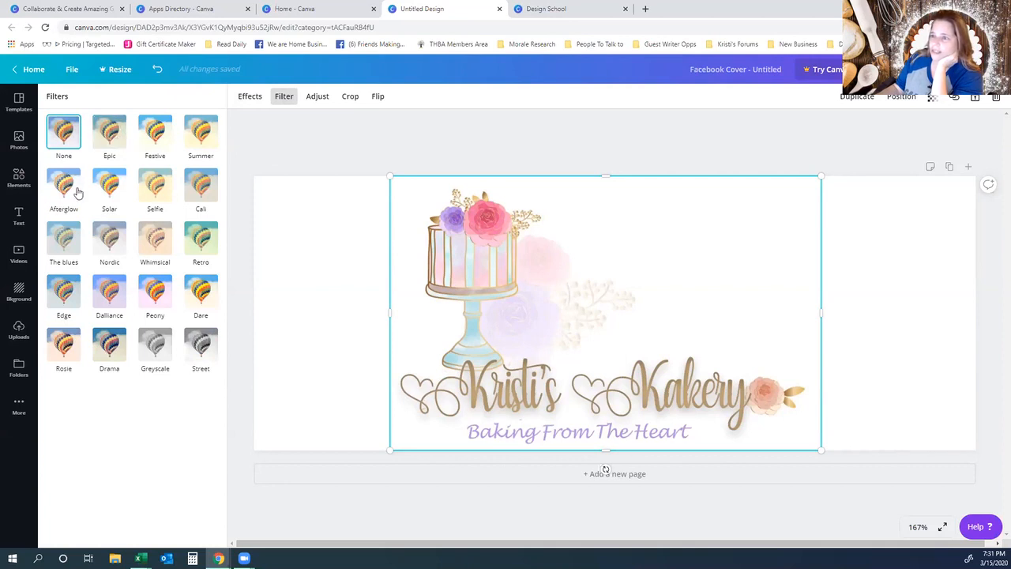
left_click(201, 133)
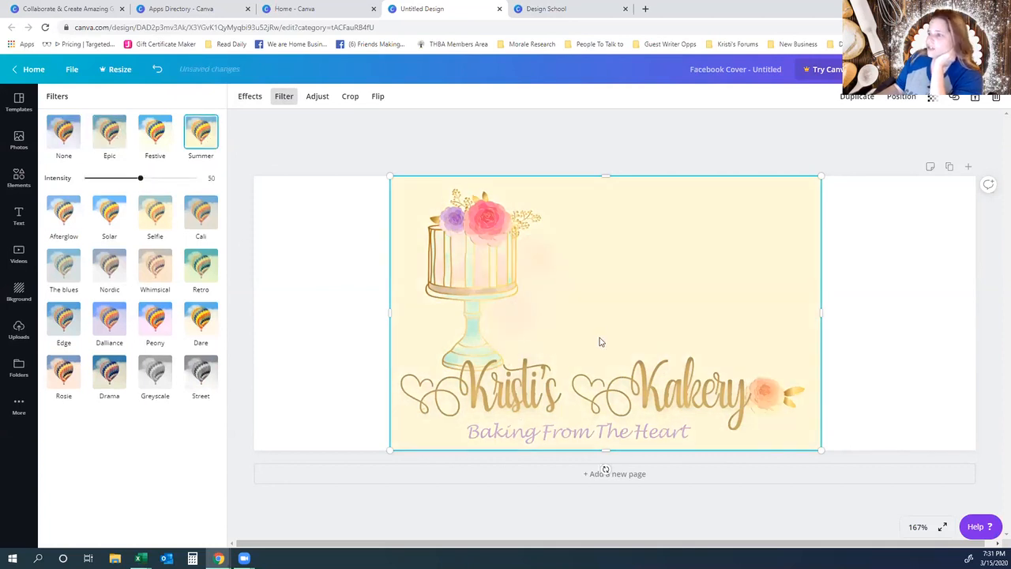
left_click(66, 211)
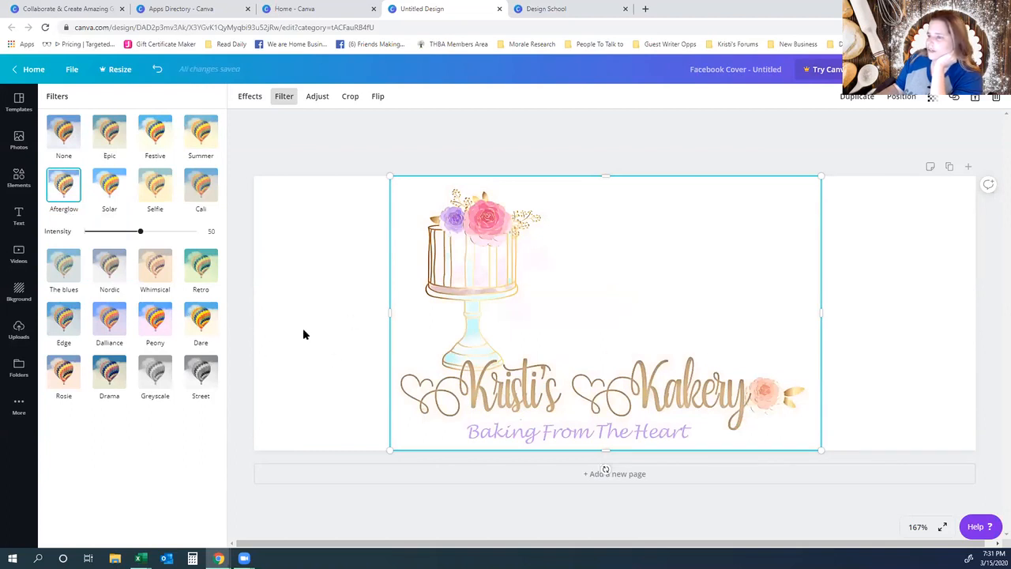
left_click(74, 136)
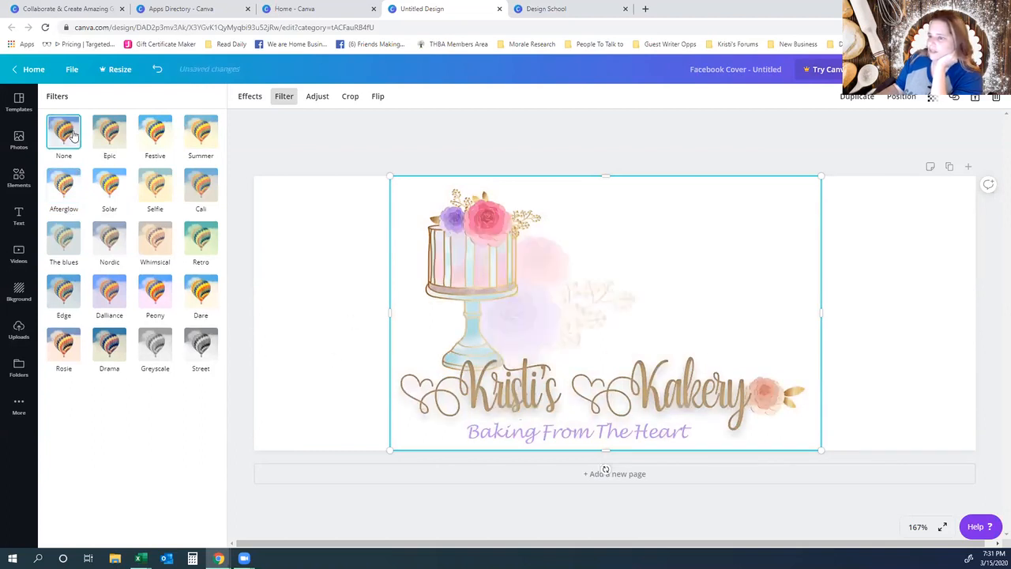
left_click(62, 191)
left_click(68, 137)
left_click(57, 182)
left_click(53, 136)
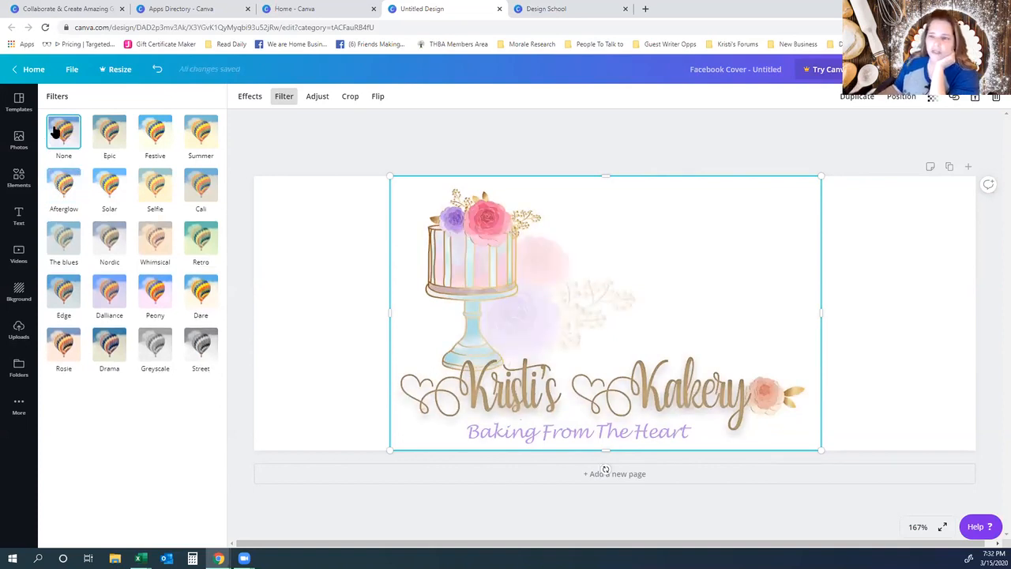
left_click(400, 130)
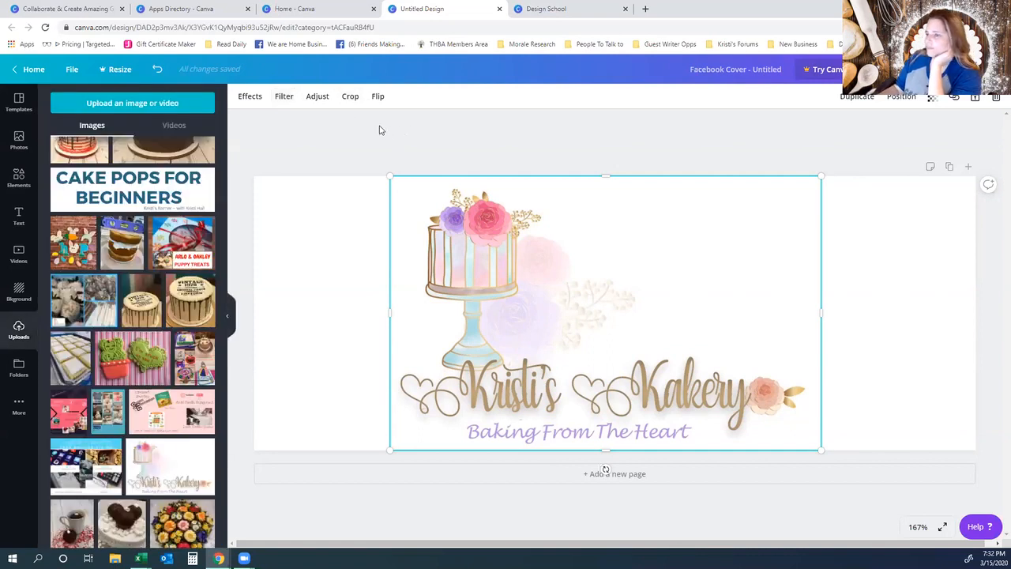
left_click(506, 150)
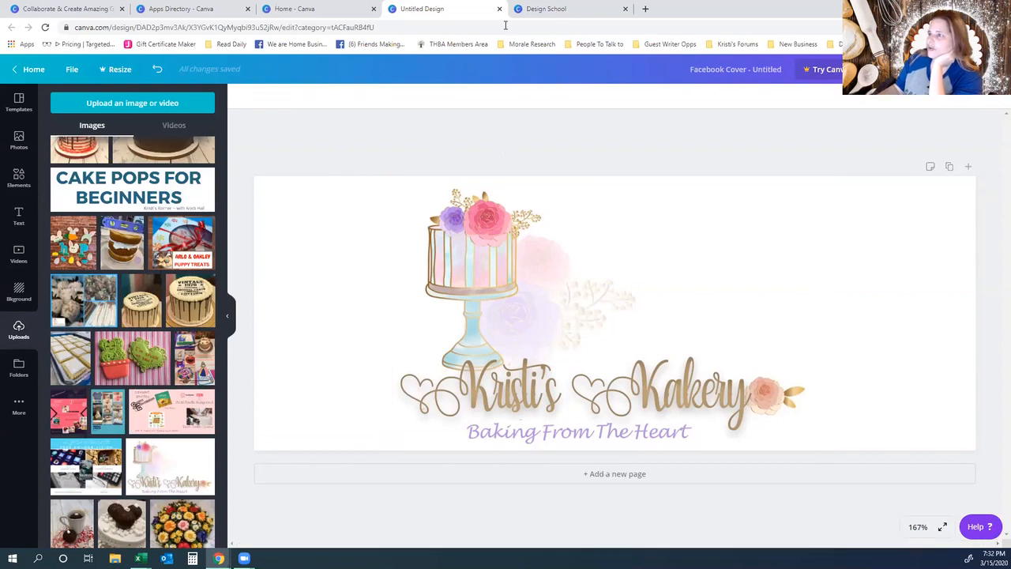
- Close the Facebook app details in the Apps Directory tab, load facebook.com there and open the bakery's business page
left_click(175, 11)
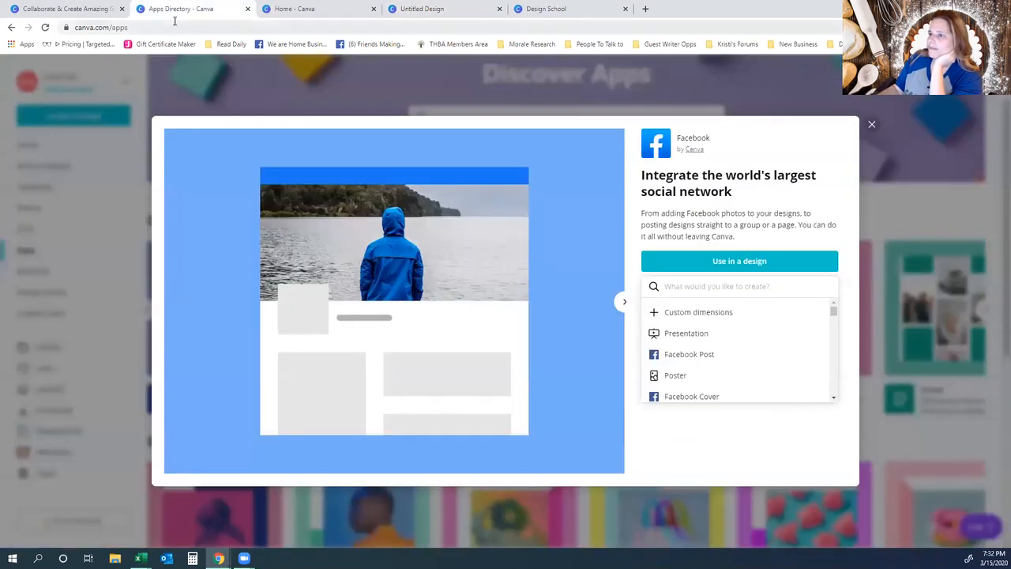
left_click(872, 125)
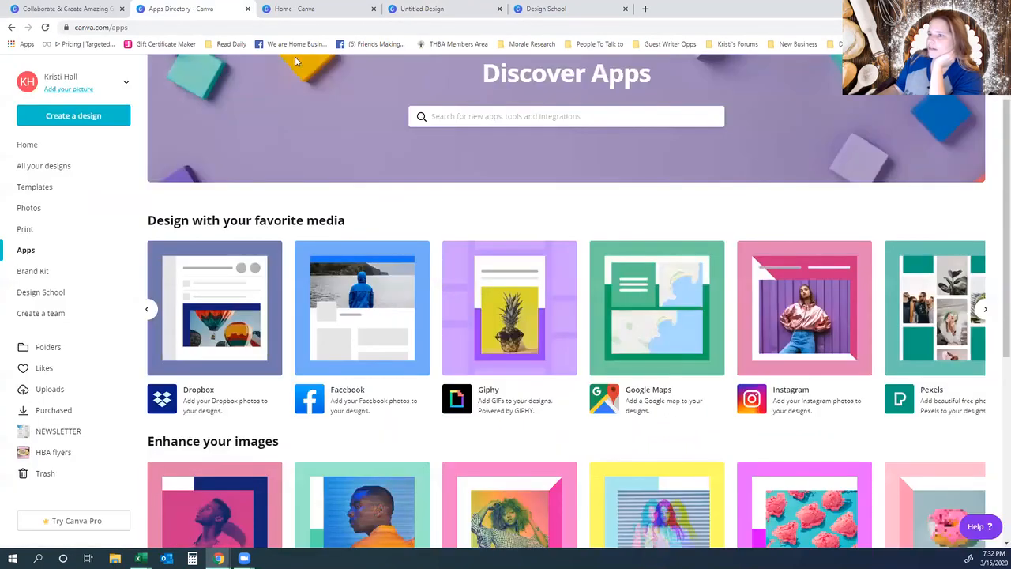
left_click(151, 28)
type("d")
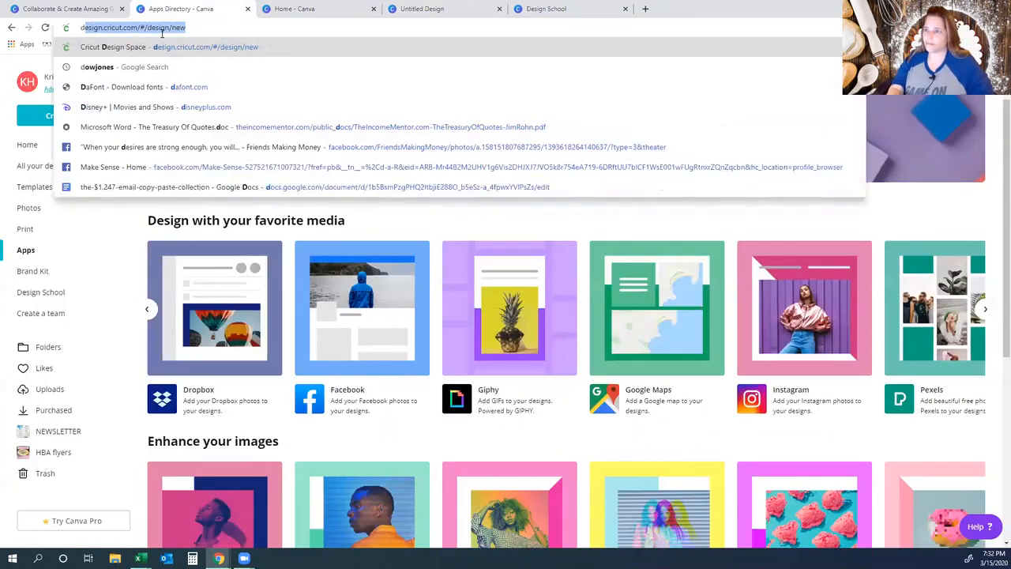
key("BackSpace")
key("BackSpace")
type("facebook.com")
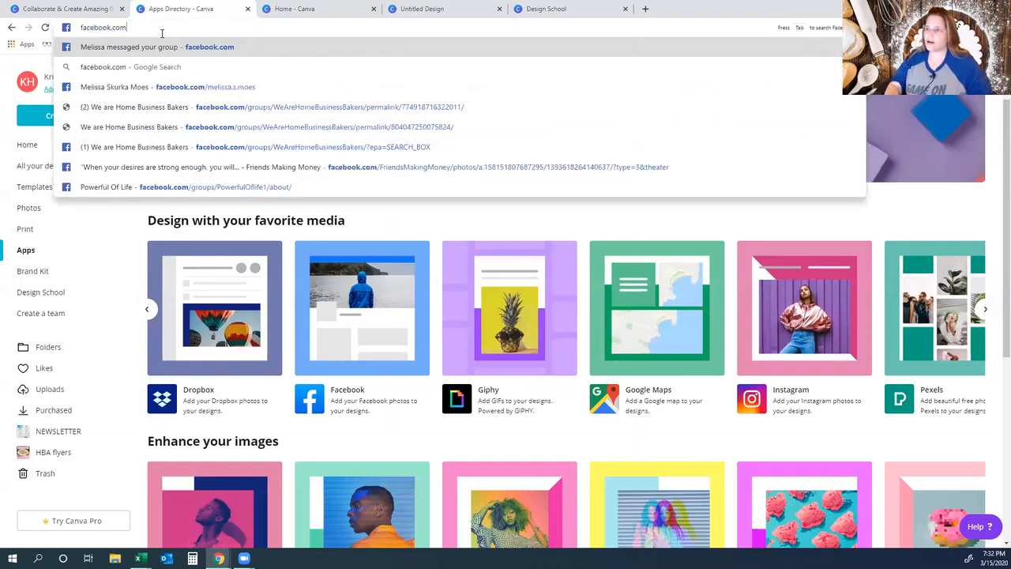
key("Return")
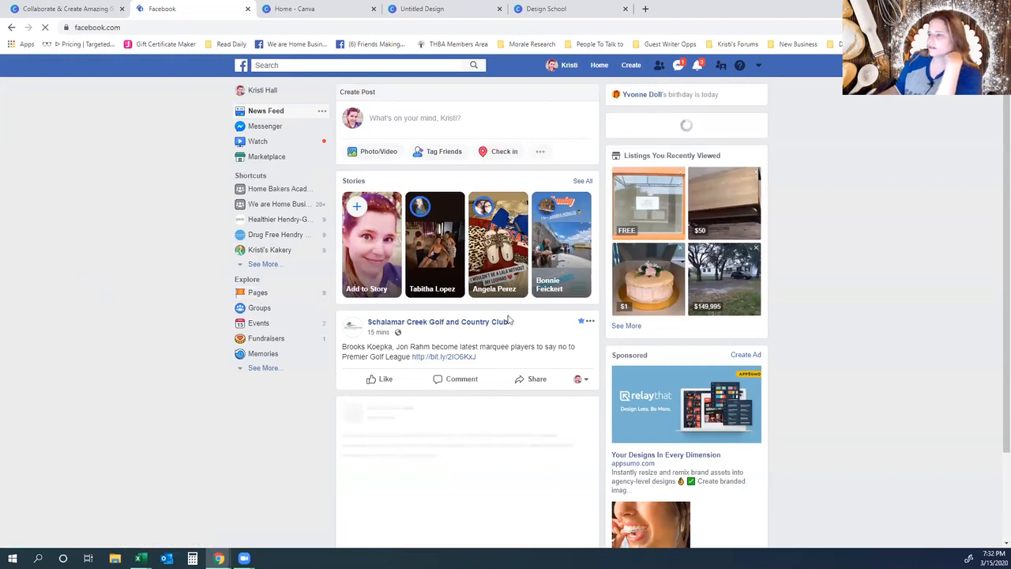
left_click(268, 251)
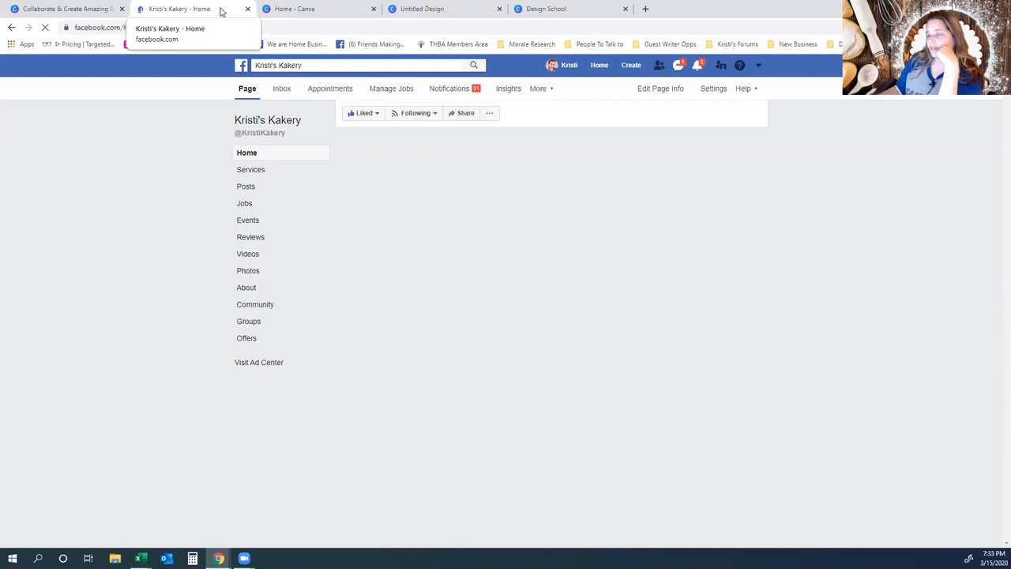
- Return to the Facebook cover design and apply the pink brush-stroke template from the template results
left_click(261, 11)
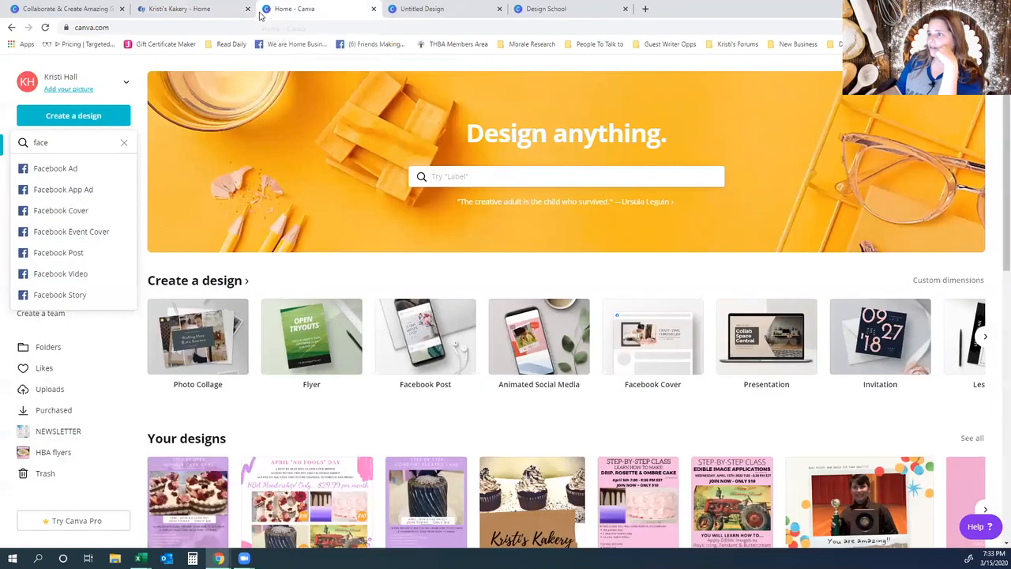
left_click(399, 17)
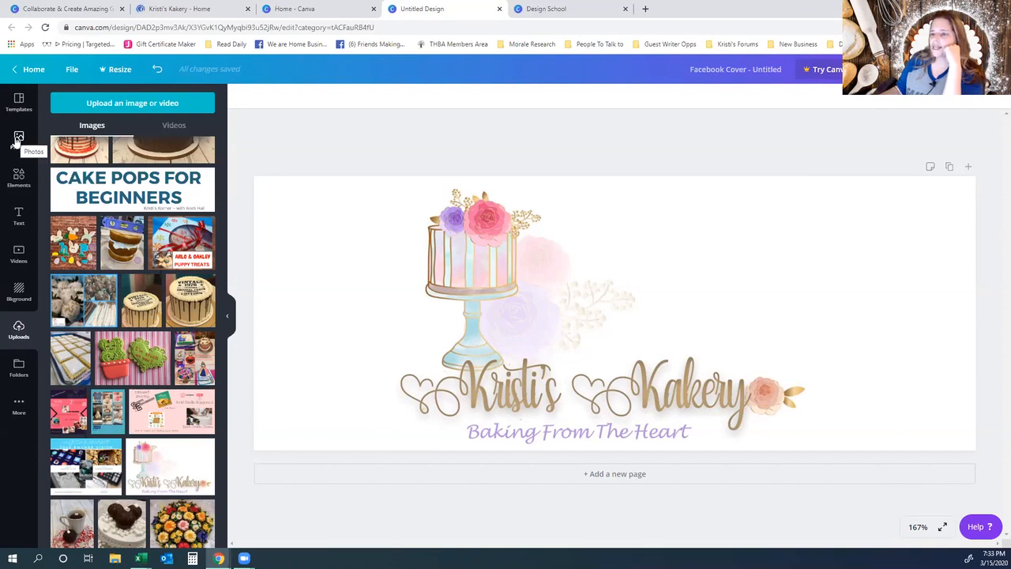
left_click(17, 141)
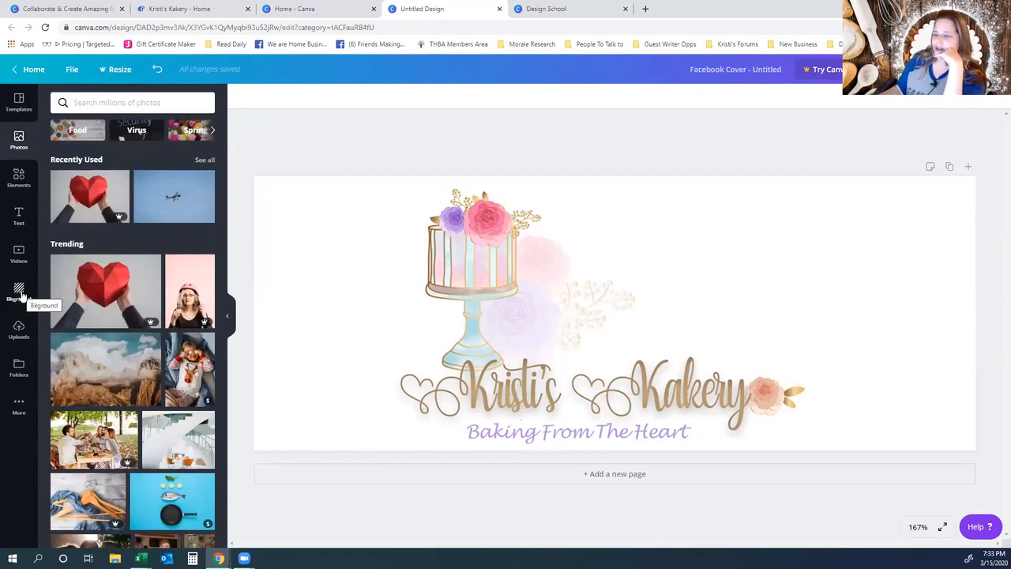
left_click(19, 103)
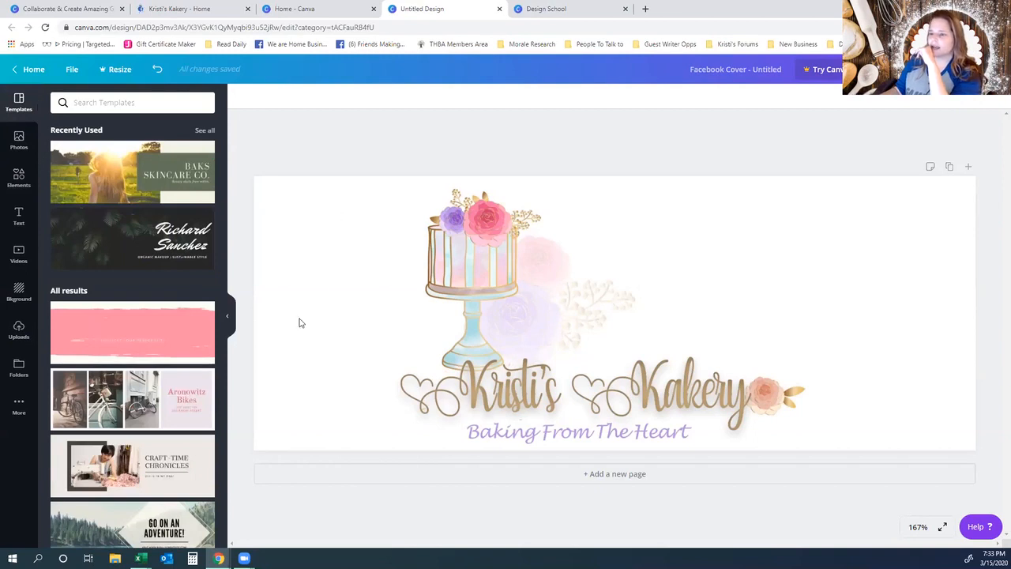
left_click(124, 335)
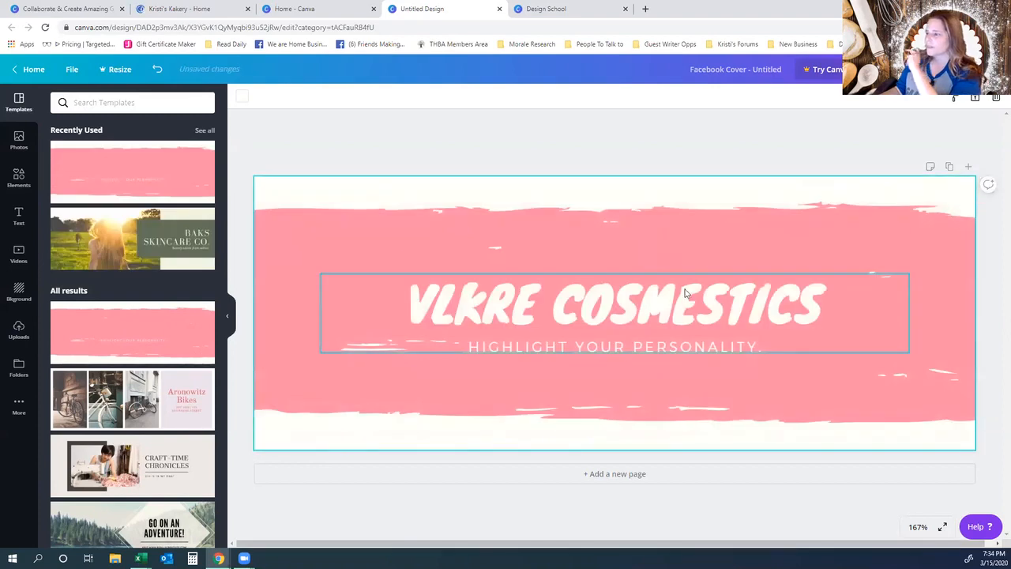
- Delete the VLKRE Cosmestics title from the template and undo the deletion
left_click(632, 306)
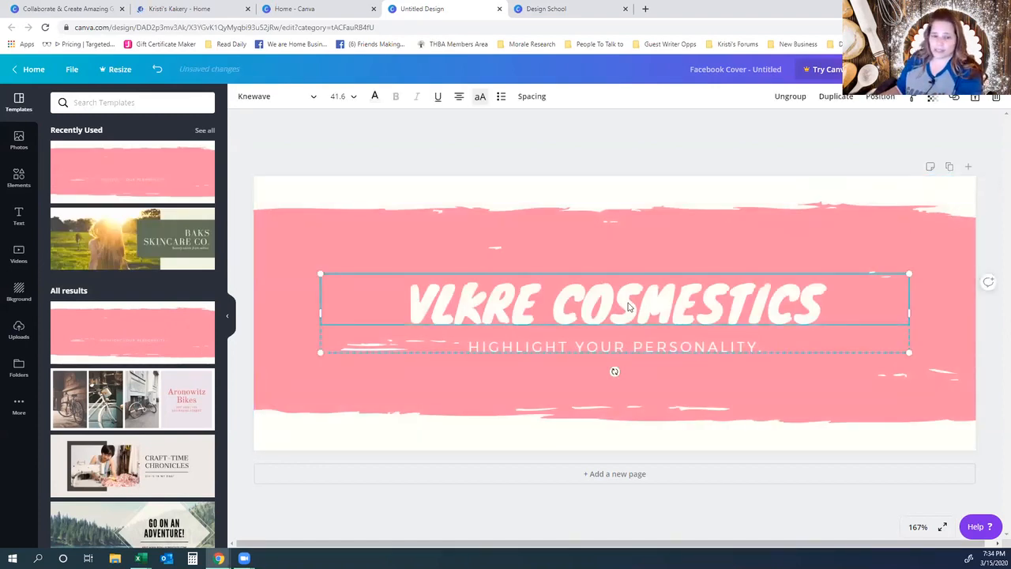
key("Delete")
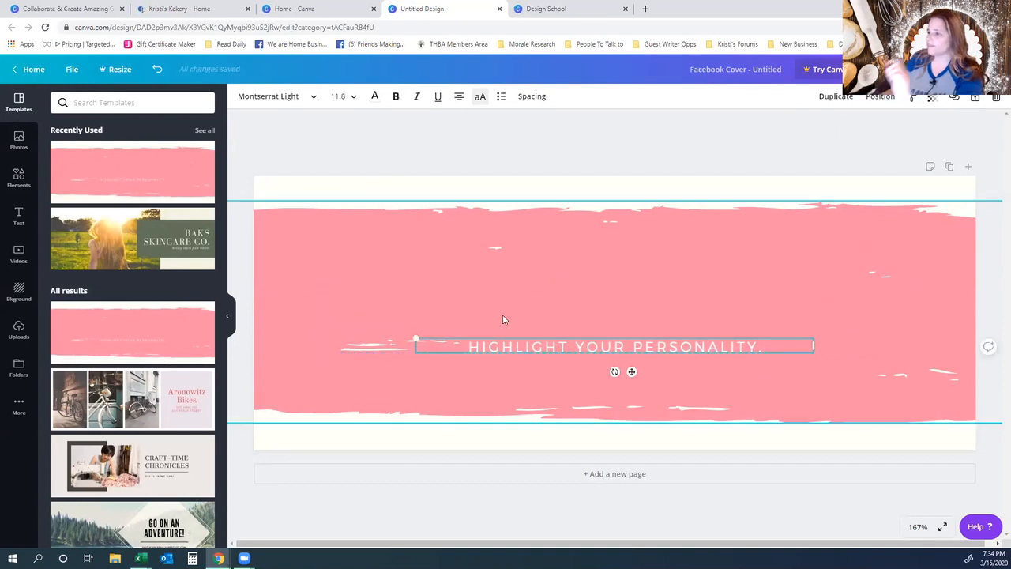
left_click(158, 69)
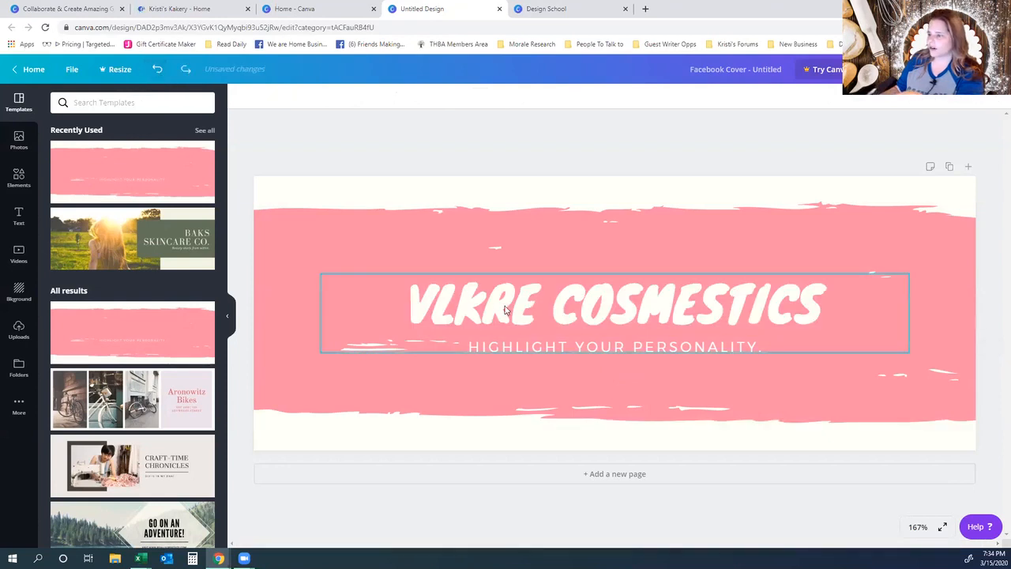
- Delete the VLKRE Cosmestics title element and the "Highlight your personality." tagline from the cover
left_click_drag(503, 300, 504, 304)
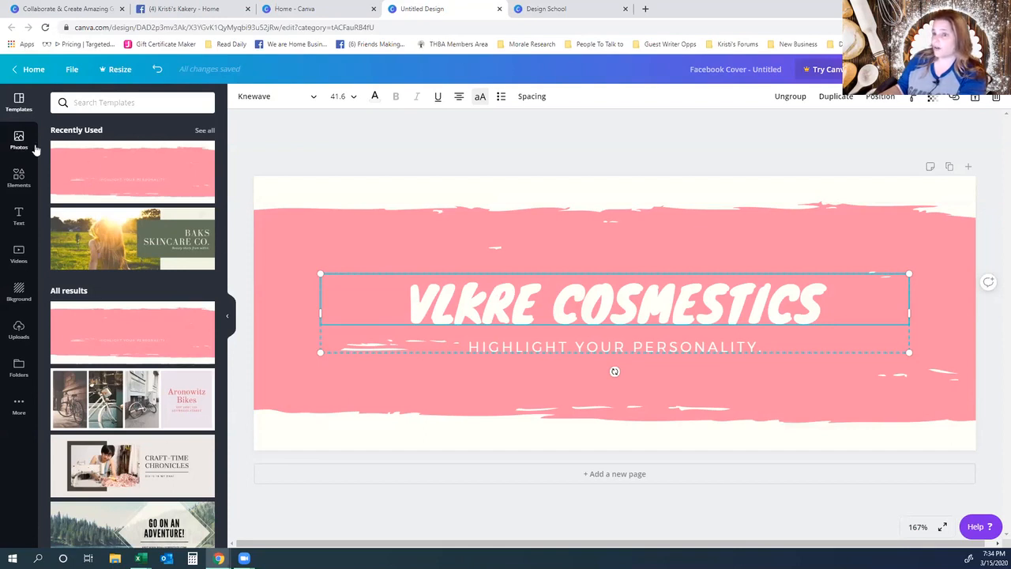
scroll(166, 424, "down", 15)
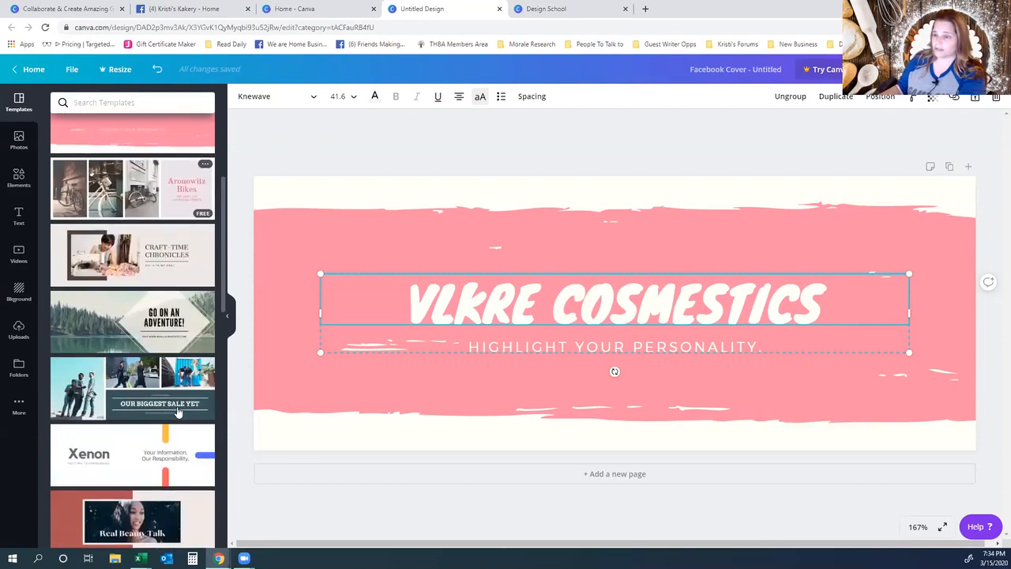
scroll(162, 419, "up", 15)
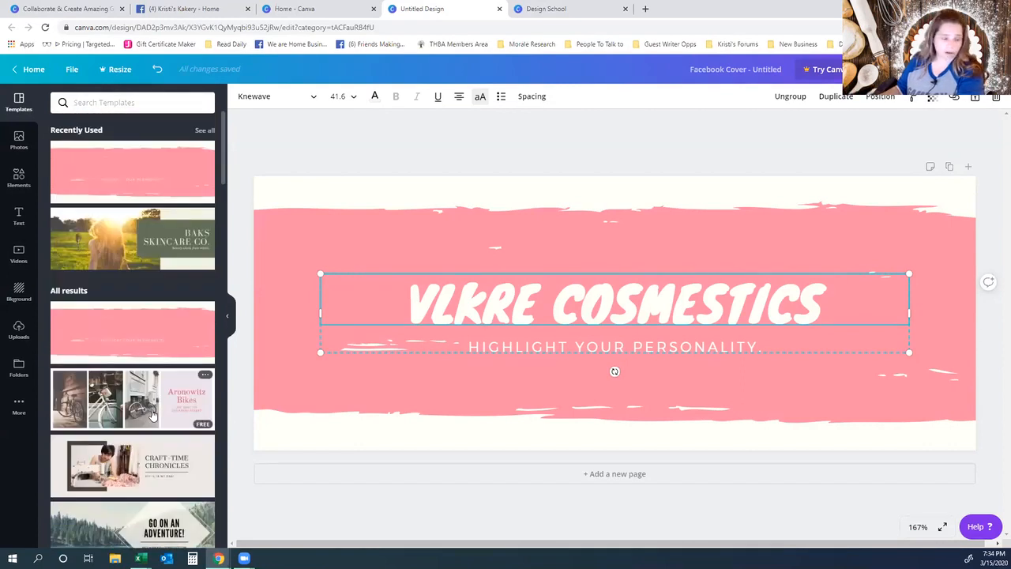
left_click(521, 297)
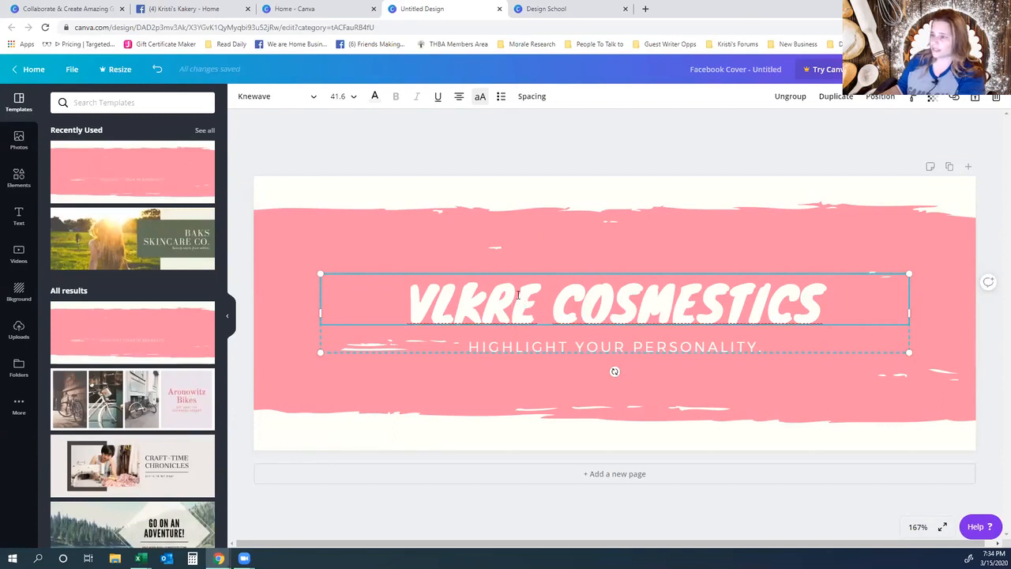
left_click(997, 98)
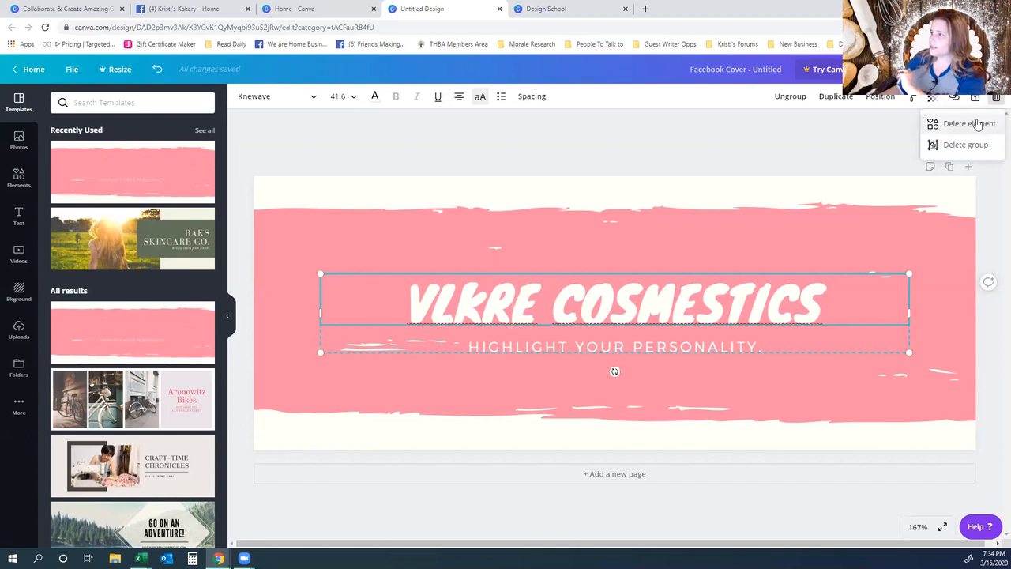
left_click(978, 124)
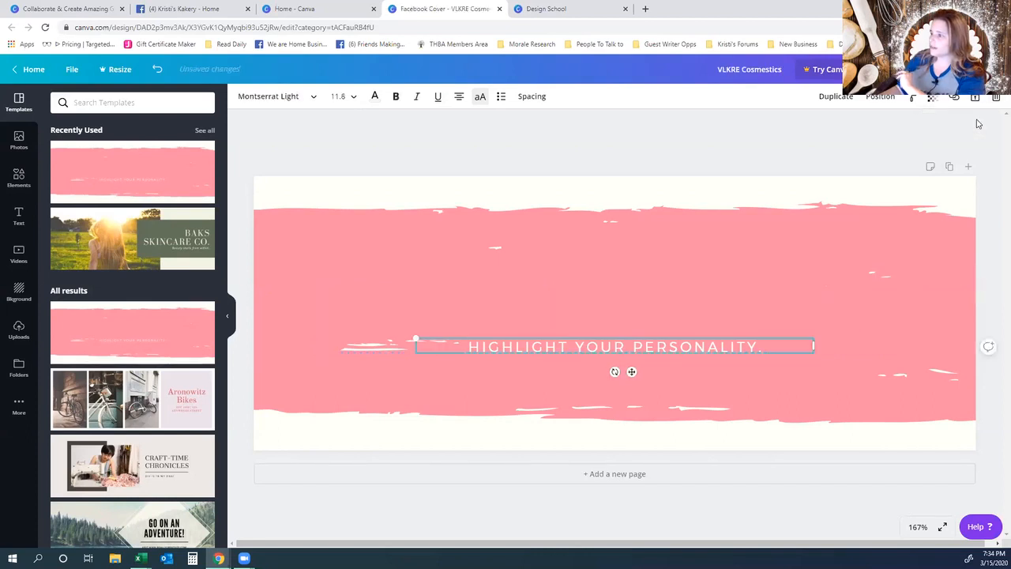
left_click(606, 361)
left_click(598, 351)
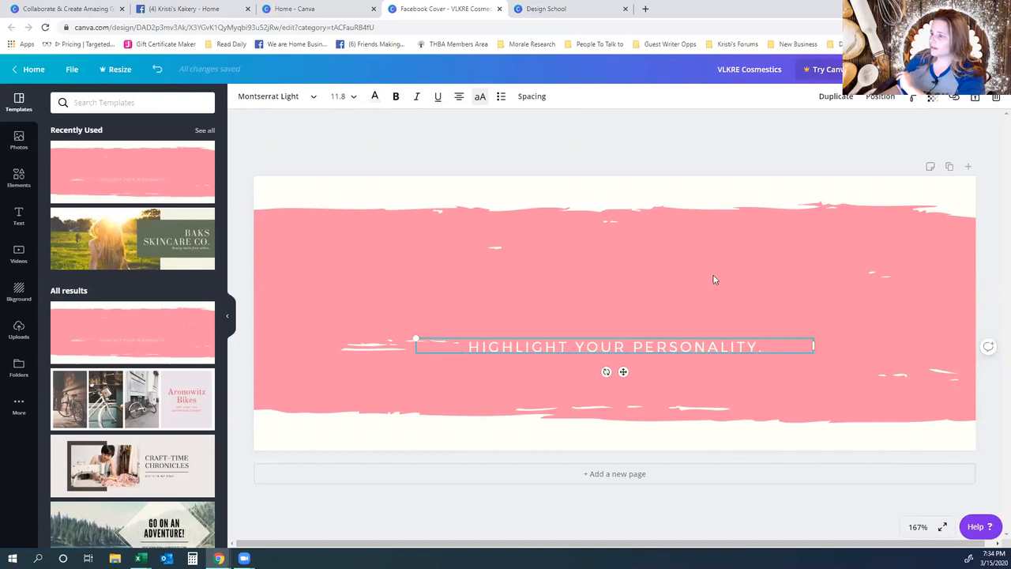
left_click(995, 98)
- Select the pink brush stroke and shift it up and back down on the cover
left_click(724, 289)
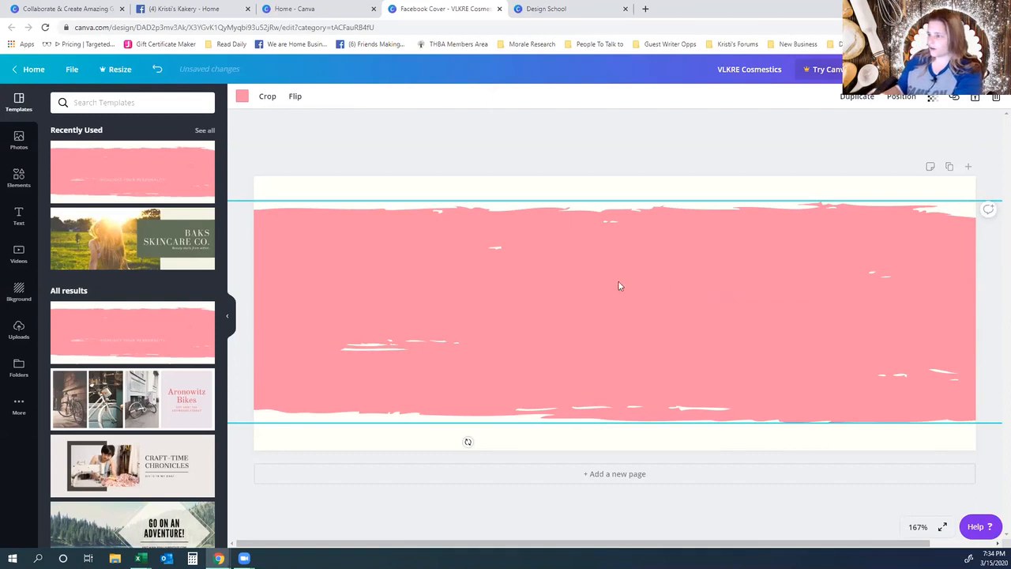
left_click_drag(500, 277, 502, 280)
left_click_drag(578, 253, 578, 258)
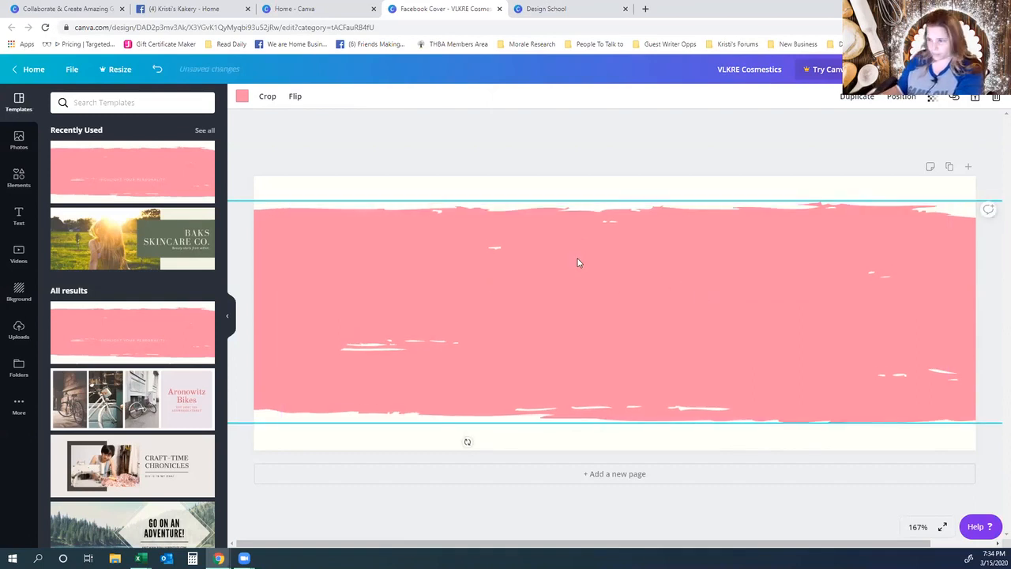
right_click(578, 258)
left_click(788, 253)
mouse_move(788, 253)
left_mouse_down()
mouse_move(795, 257)
mouse_move(791, 233)
left_mouse_up()
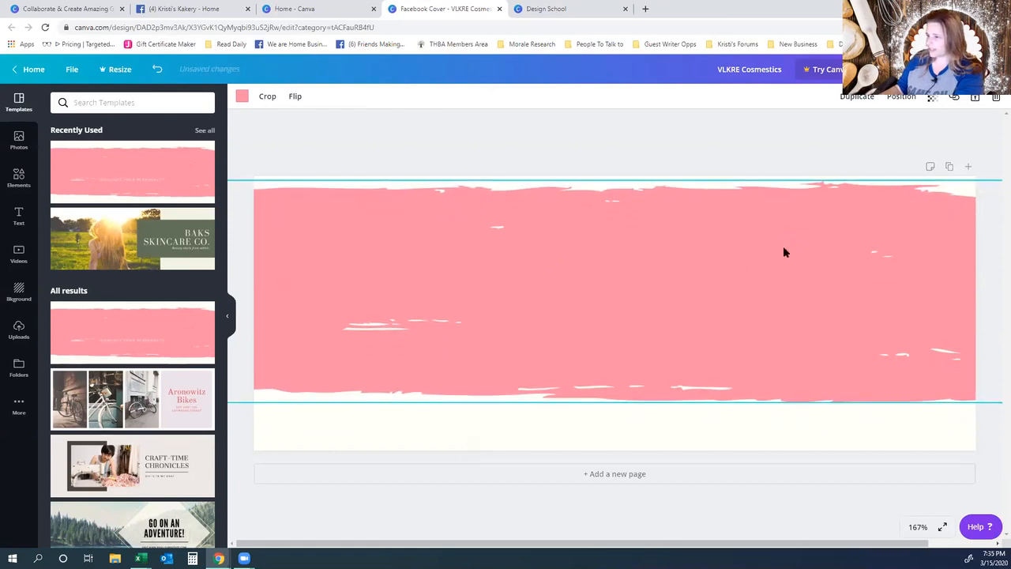
left_click_drag(509, 339, 512, 356)
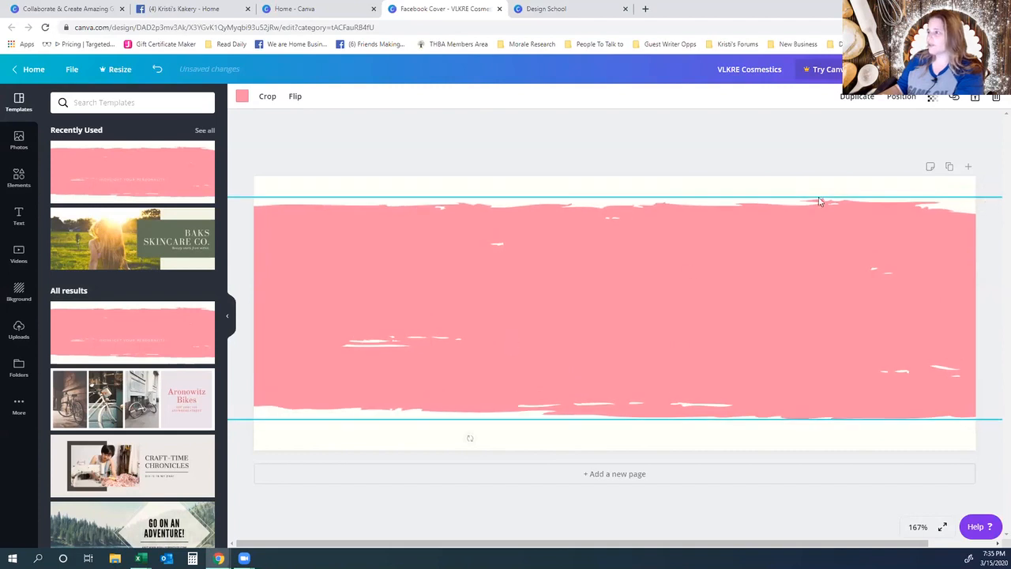
- Set the pink brush stroke's transparency to 26 and move it slightly lower on the cover
left_click(934, 99)
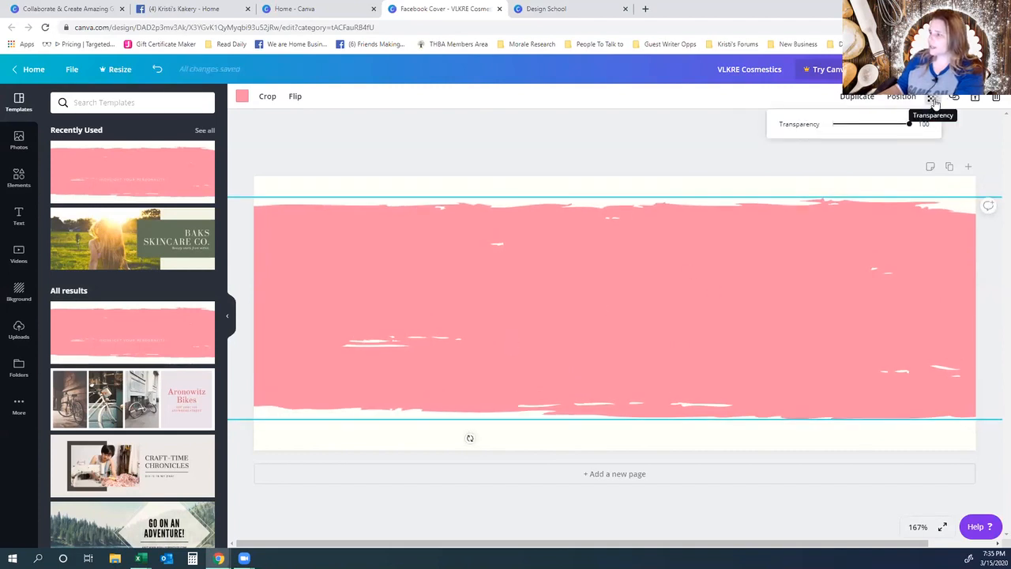
left_click(770, 320)
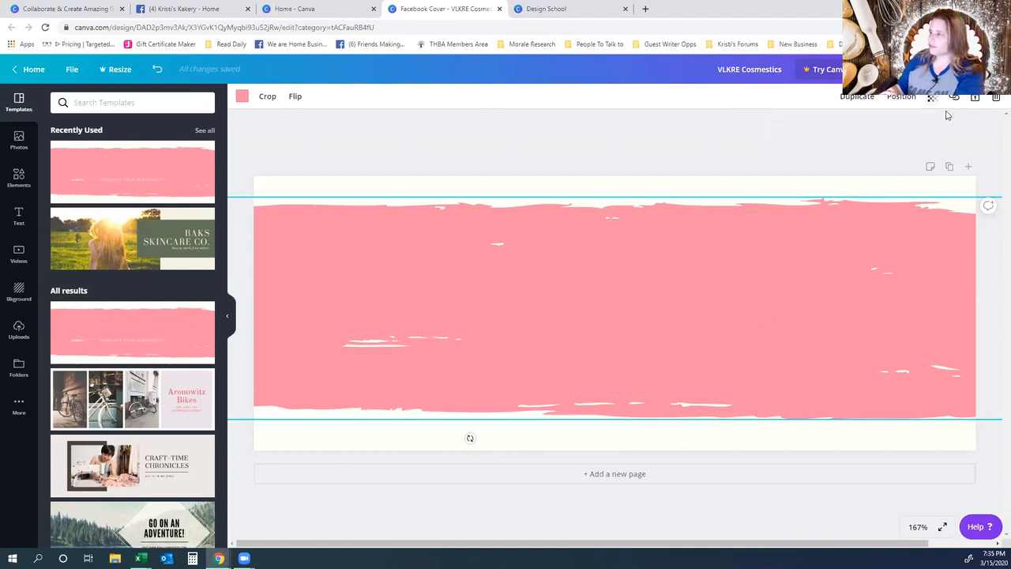
left_click(932, 101)
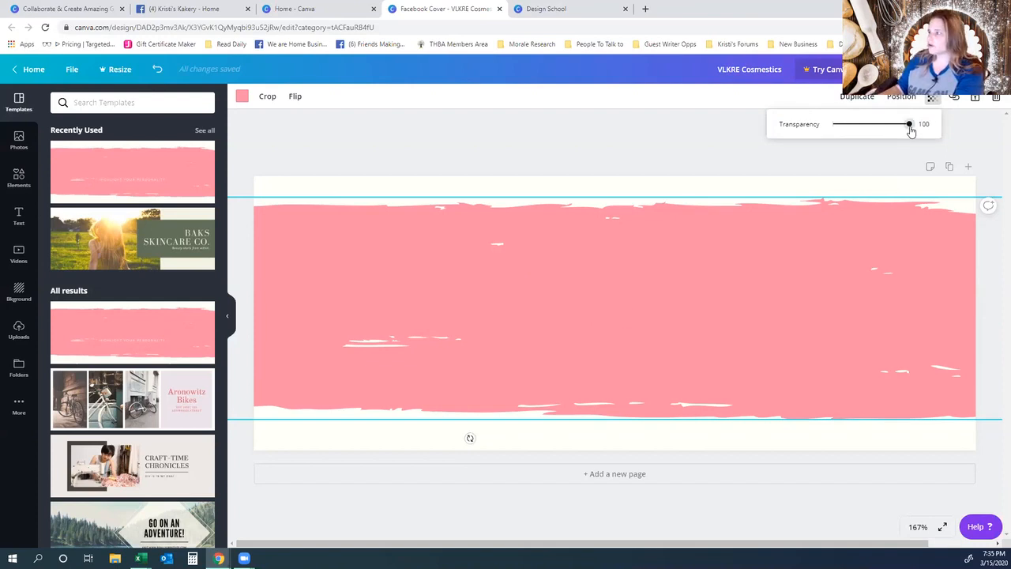
left_click_drag(911, 132, 852, 142)
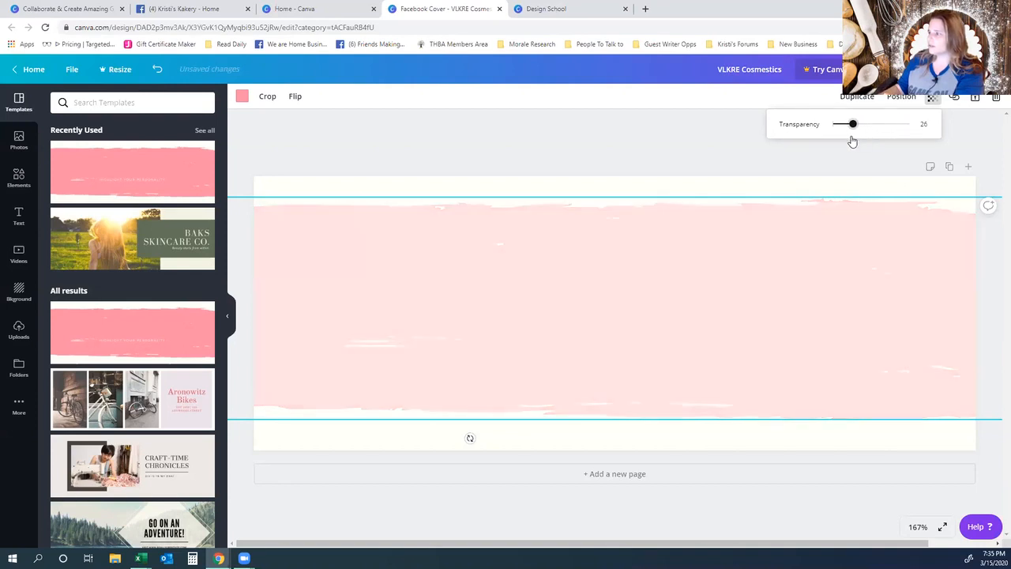
left_click(633, 319)
left_click(901, 96)
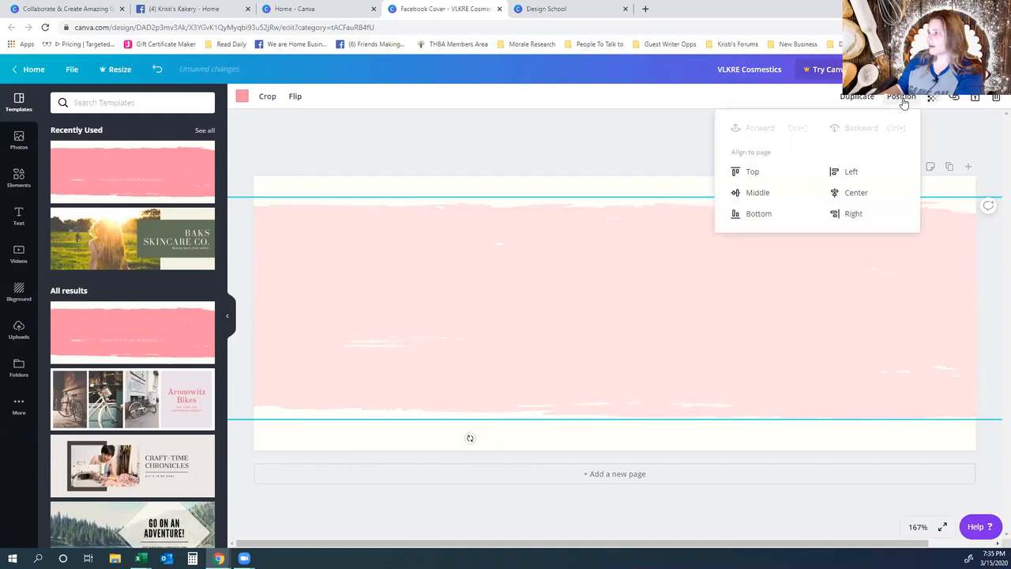
mouse_move(806, 290)
left_mouse_down()
mouse_move(722, 429)
mouse_move(738, 355)
mouse_move(749, 361)
mouse_move(660, 350)
left_mouse_up()
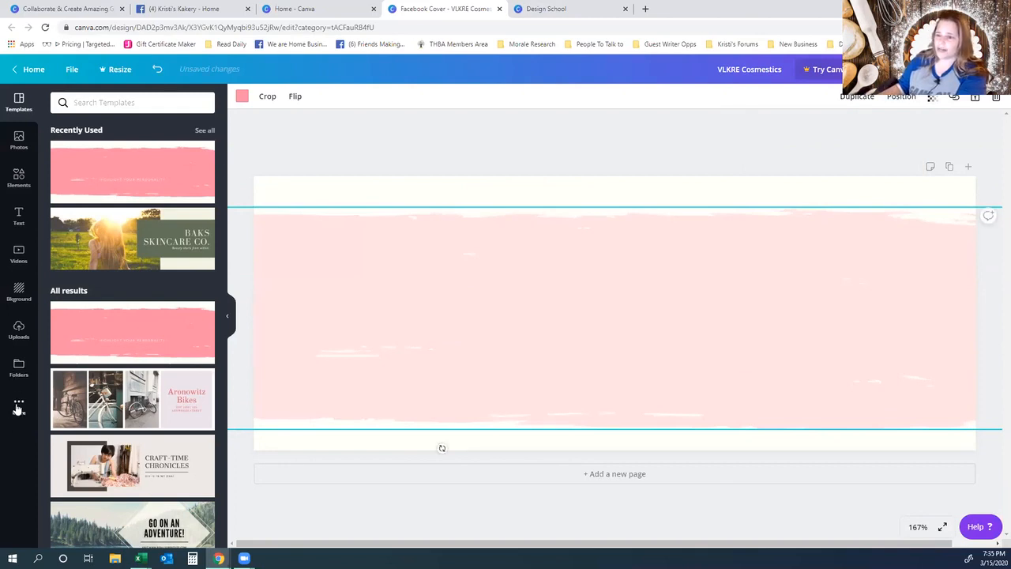
- Add the bakery logo from the uploaded images and enlarge it around the cover's middle to fill the full height
left_click(18, 327)
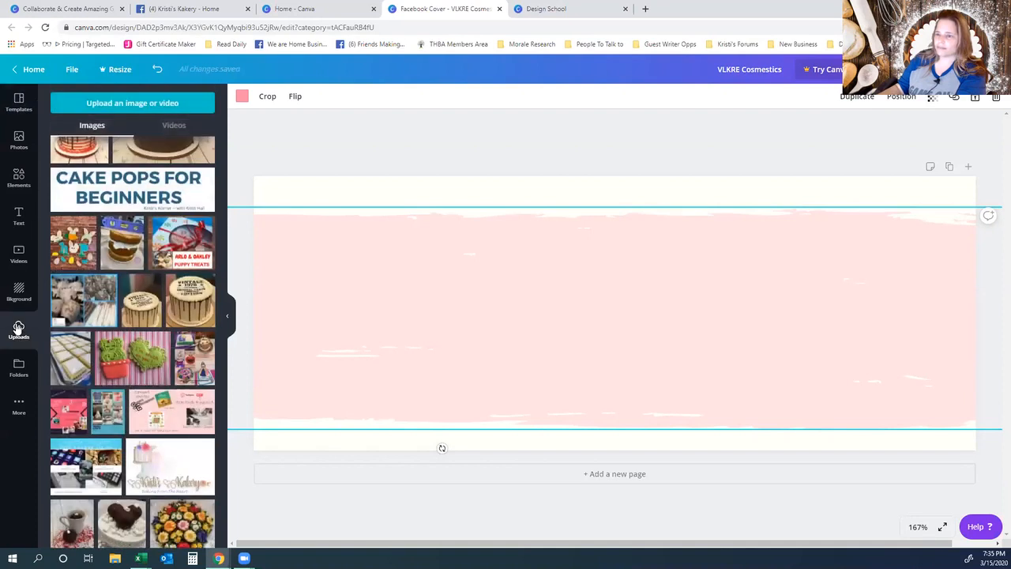
left_click(170, 466)
left_click_drag(475, 225, 394, 173)
left_click_drag(756, 402, 836, 459)
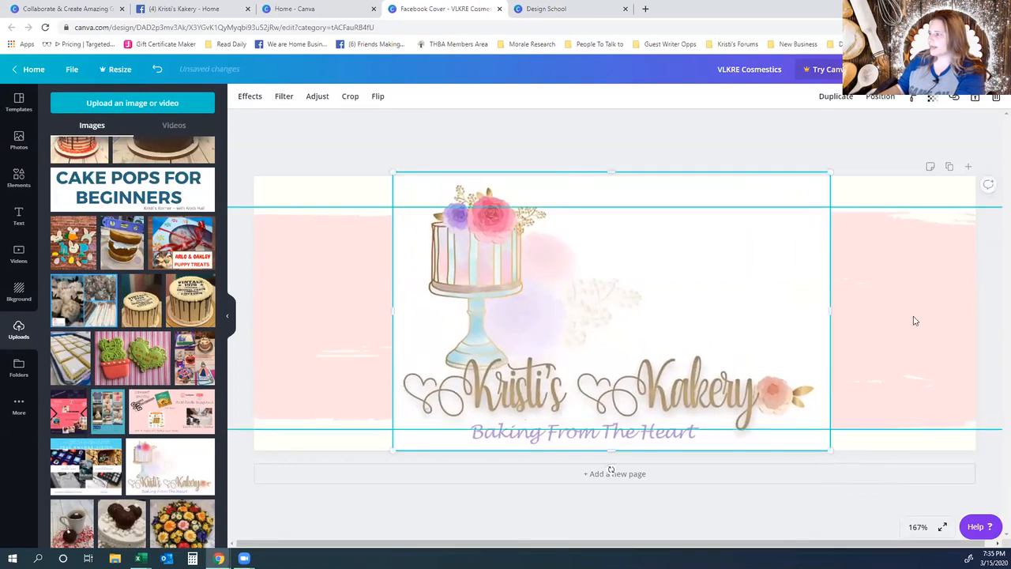
- Bring the pale pink brush stroke to the front of the logo and move it up near the cover's upper edge
left_click(913, 320)
right_click(913, 317)
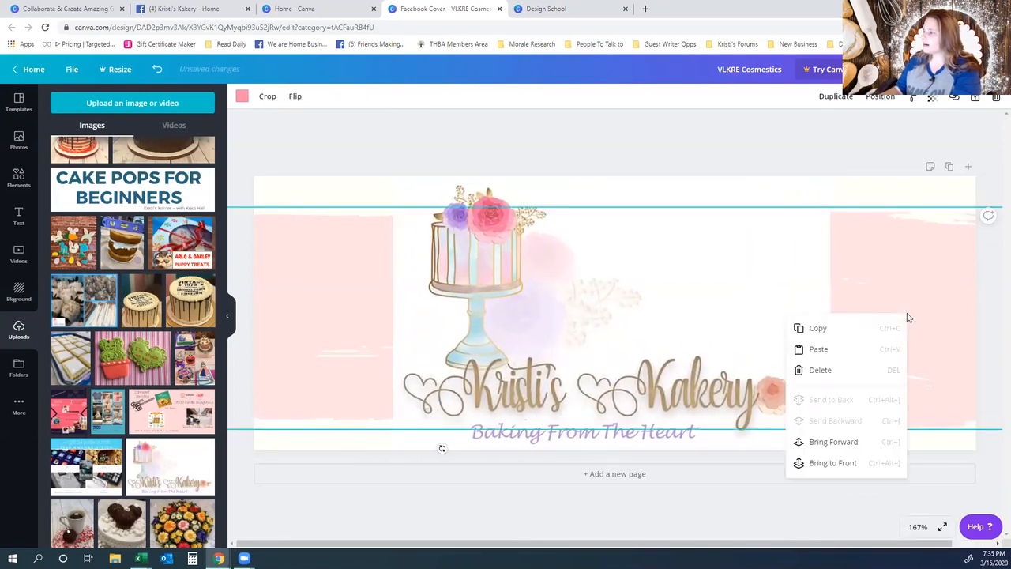
left_click(834, 463)
mouse_move(828, 306)
left_mouse_down()
mouse_move(827, 297)
mouse_move(826, 309)
left_mouse_up()
left_click_drag(324, 265, 325, 235)
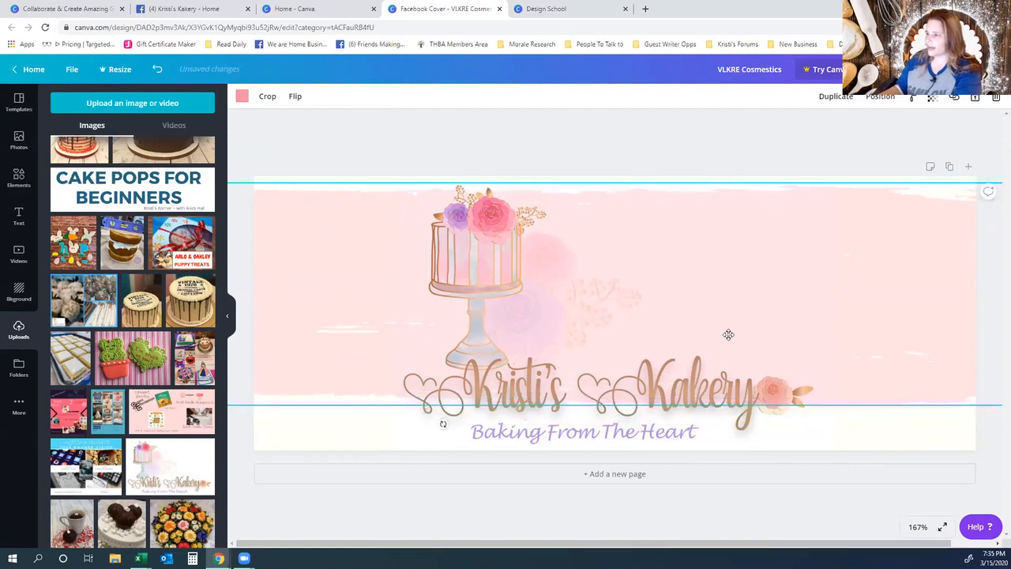
- Move the pink brush stroke lower and slightly to the right on the cover, and set its transparency to 31
left_click_drag(730, 317, 731, 330)
left_click(932, 98)
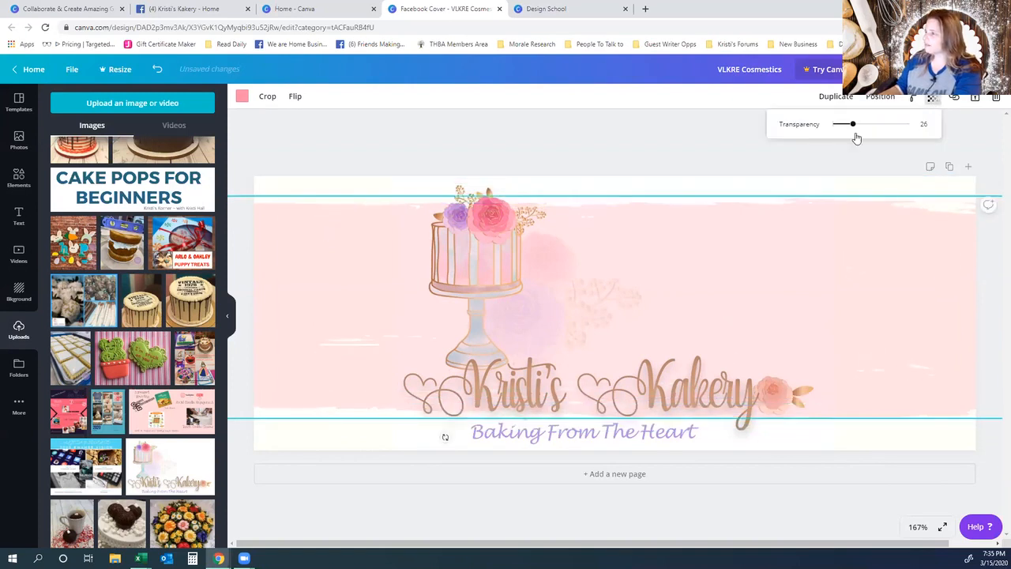
left_click_drag(854, 132, 856, 131)
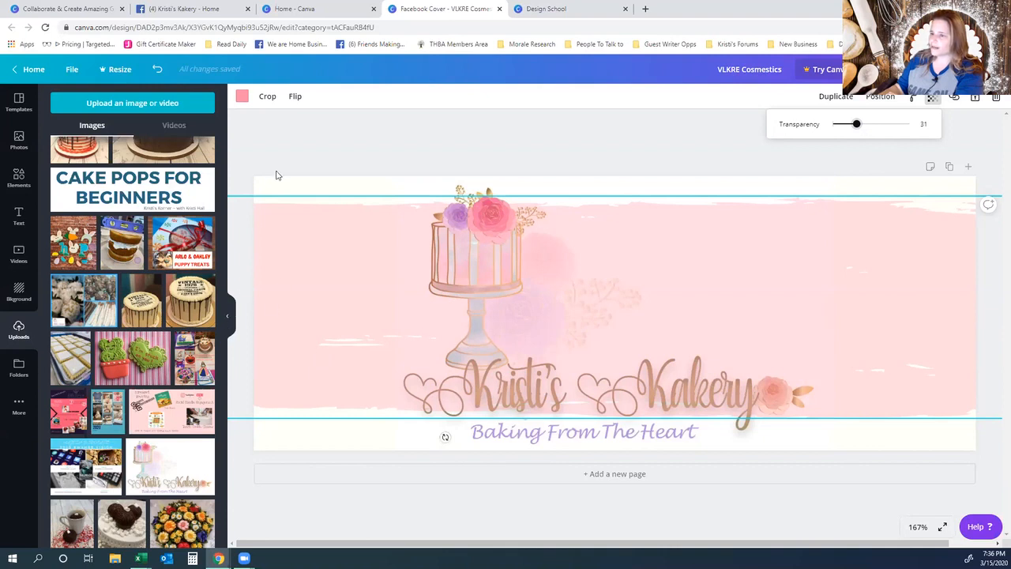
mouse_move(291, 253)
left_mouse_down()
mouse_move(352, 259)
mouse_move(317, 258)
left_mouse_up()
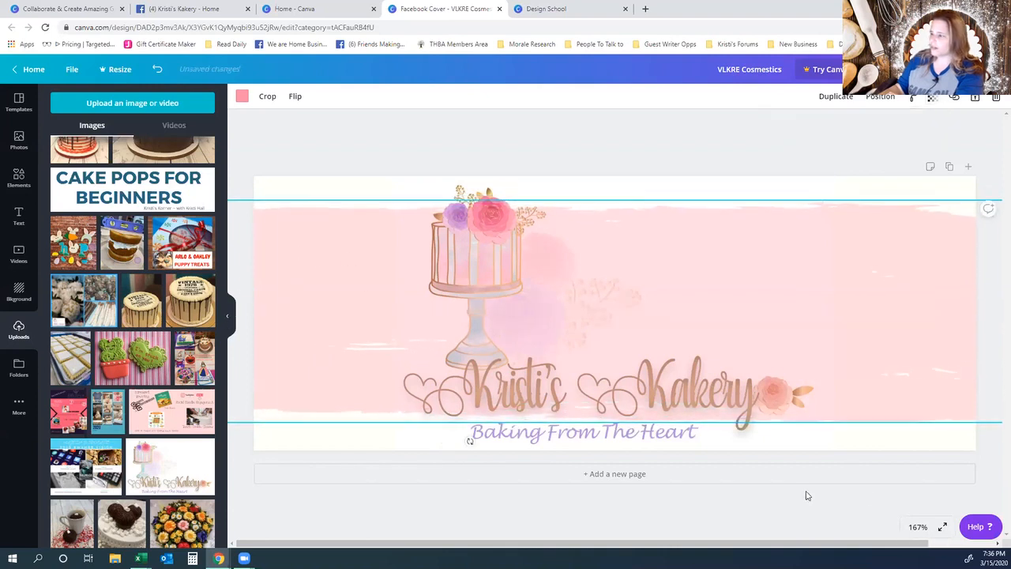
- Reposition and enlarge the pink brush stroke so it spans the cover's full height and extends past both sides
left_click(918, 535)
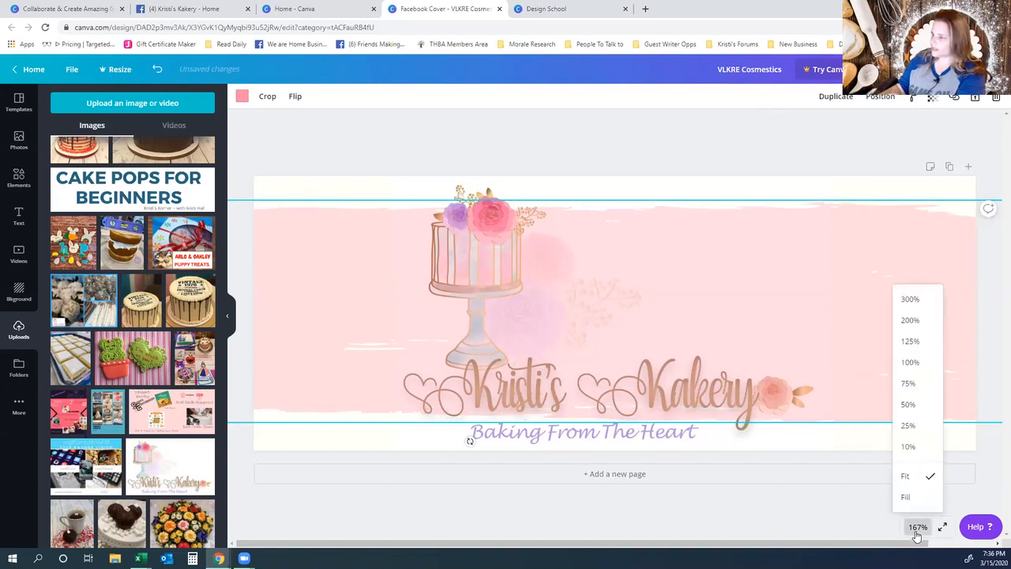
left_click(909, 404)
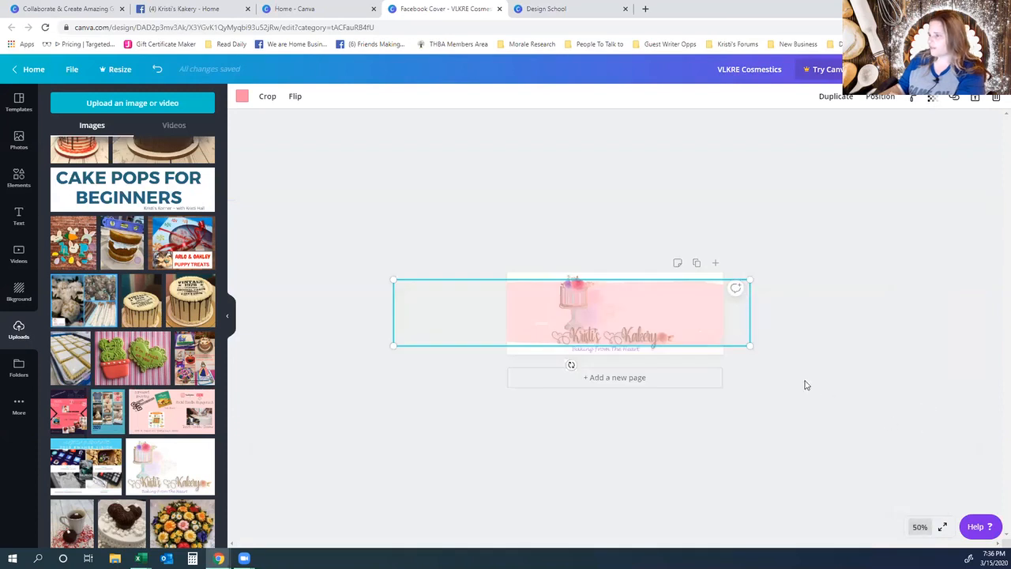
left_click_drag(711, 327, 700, 309)
left_click_drag(762, 342, 846, 386)
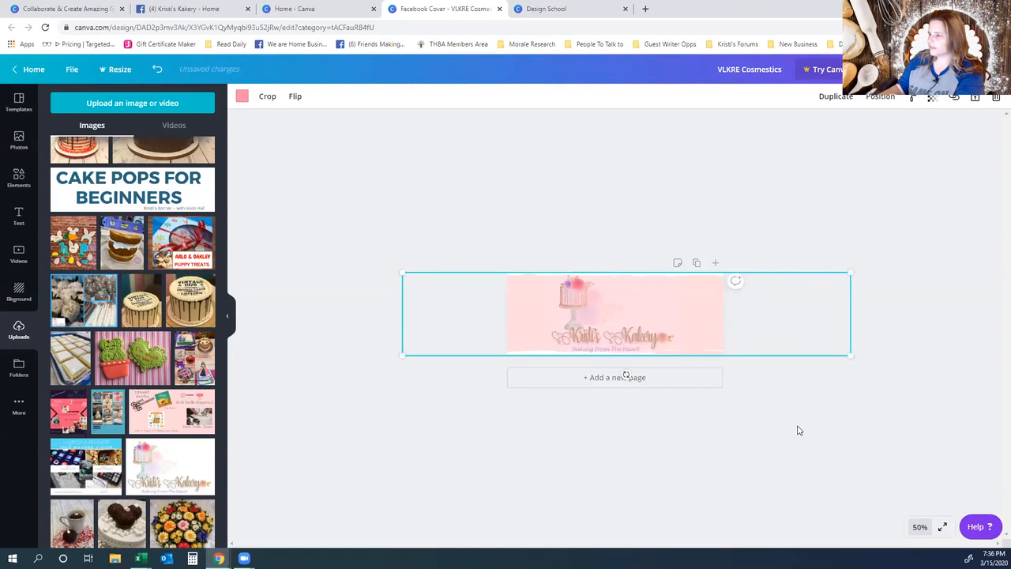
left_click(799, 431)
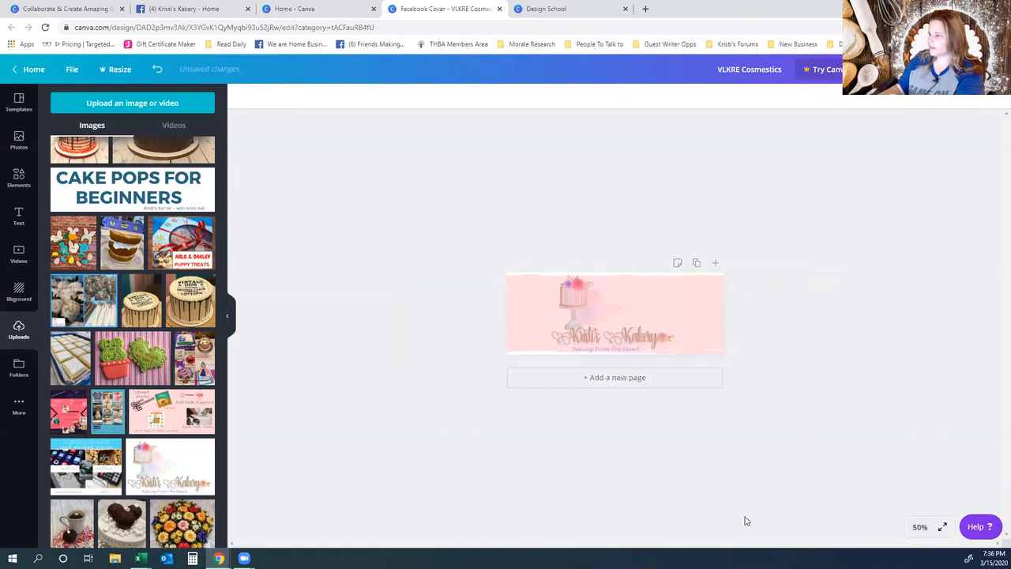
left_click(919, 528)
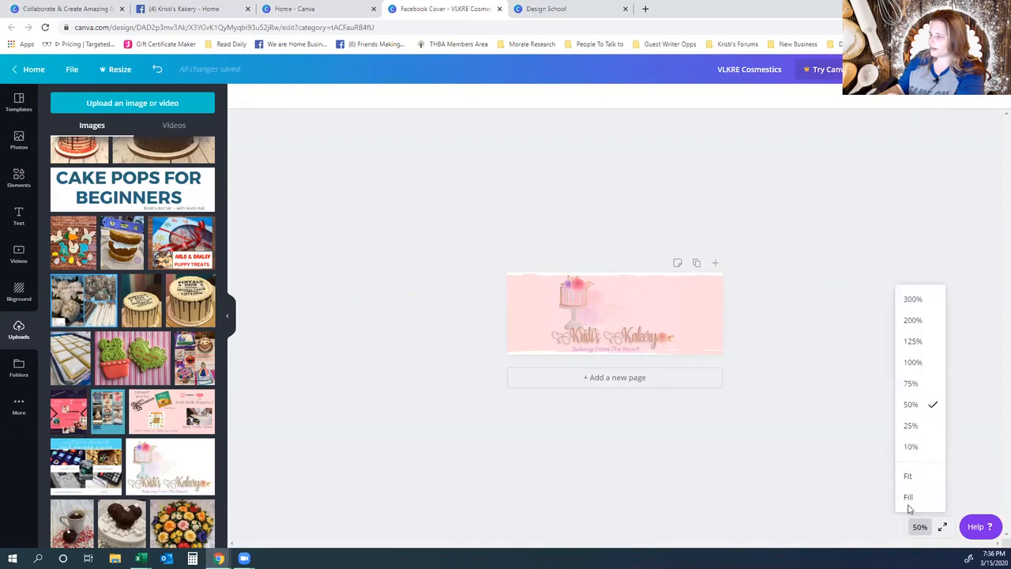
left_click(913, 341)
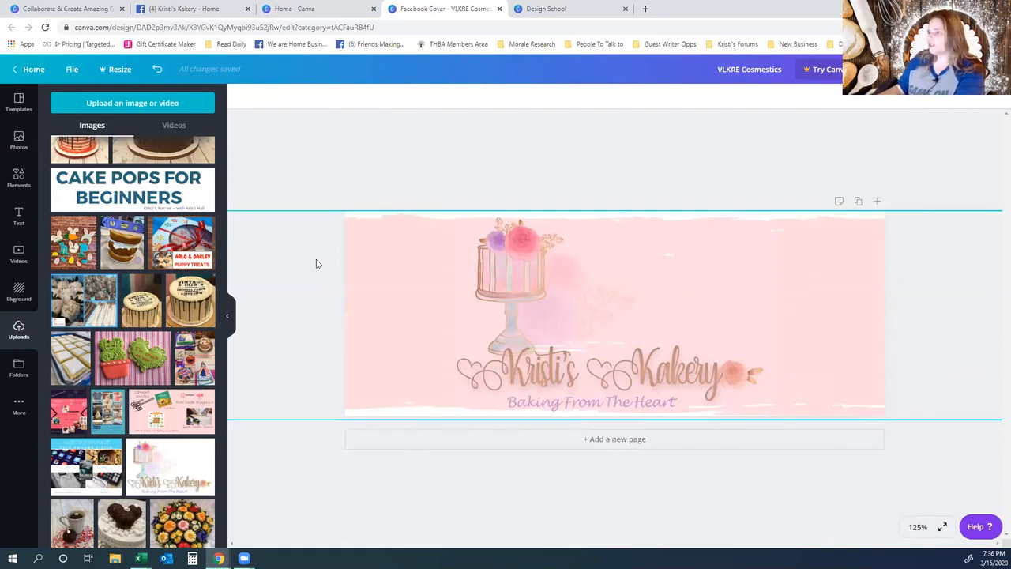
- Switch to the bakery's Facebook page, view its current cover photo, and return to the Canva cover design
left_click(181, 9)
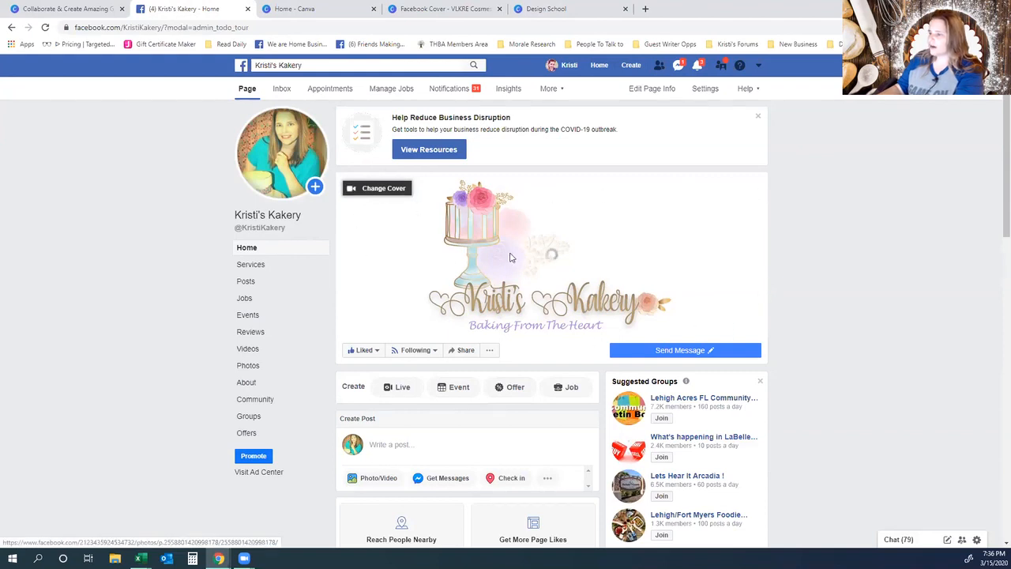
left_click(571, 275)
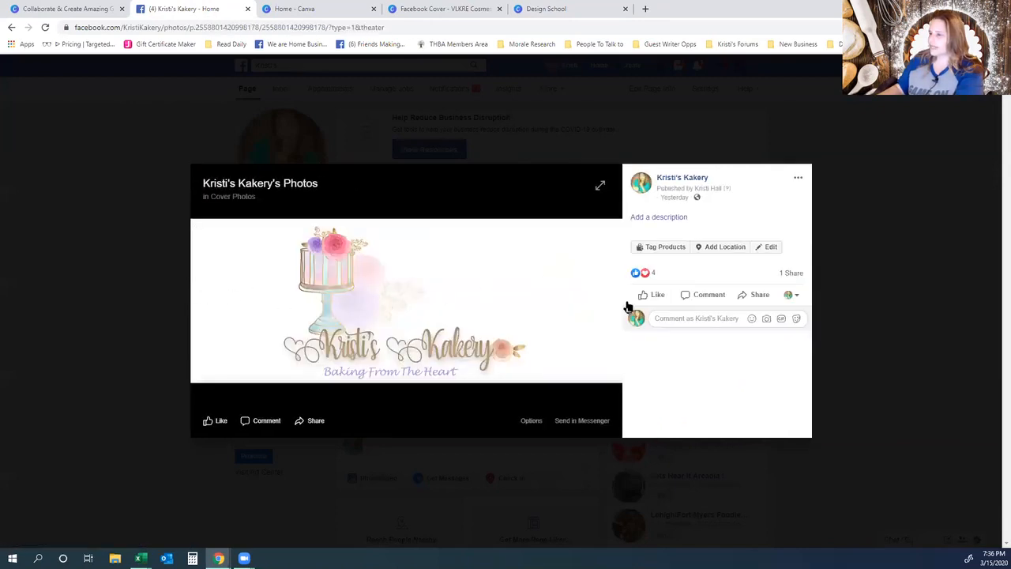
left_click(948, 219)
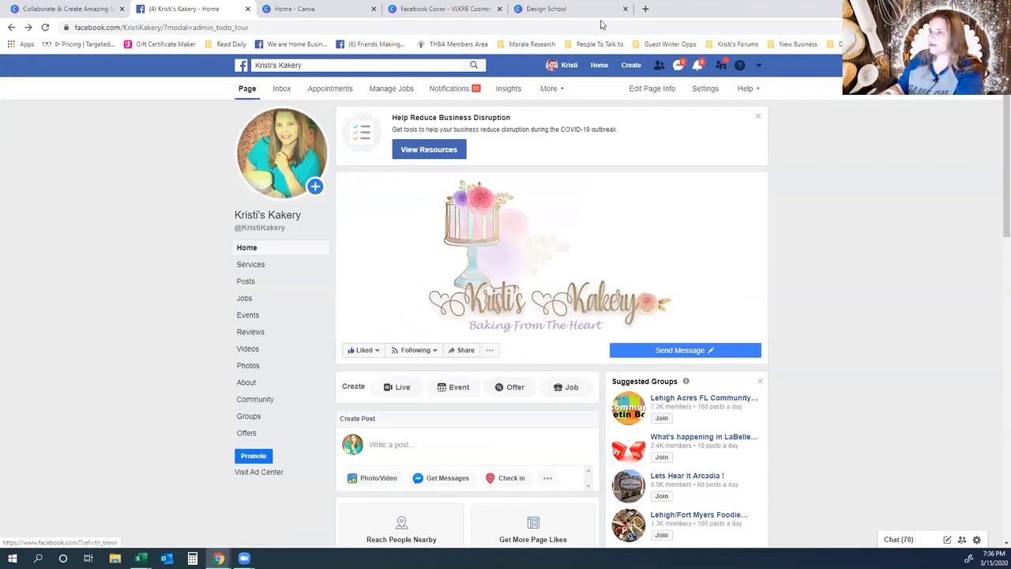
left_click(266, 9)
left_click(443, 9)
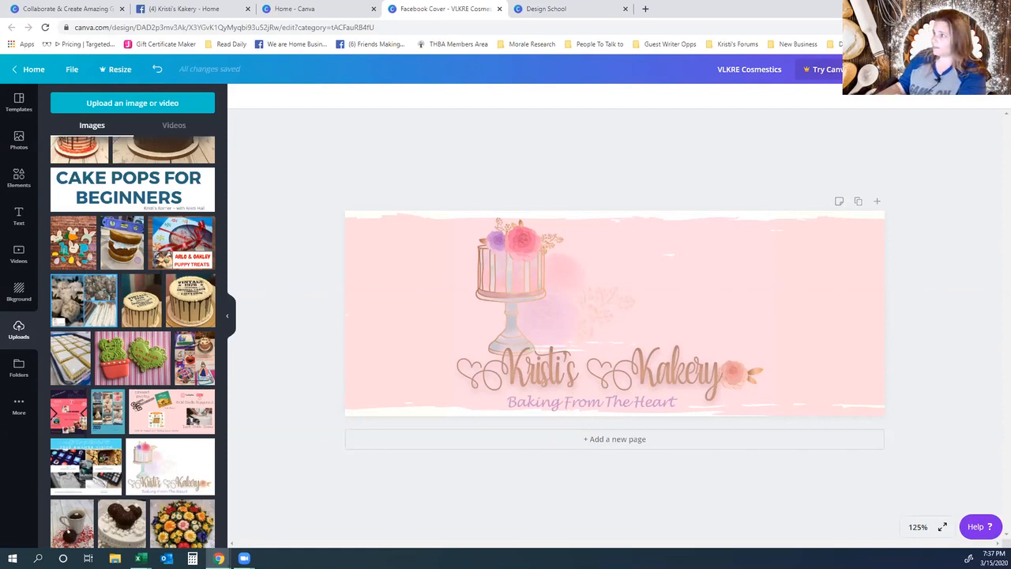
- Look through the full list of publishing options for the cover design
left_click(971, 69)
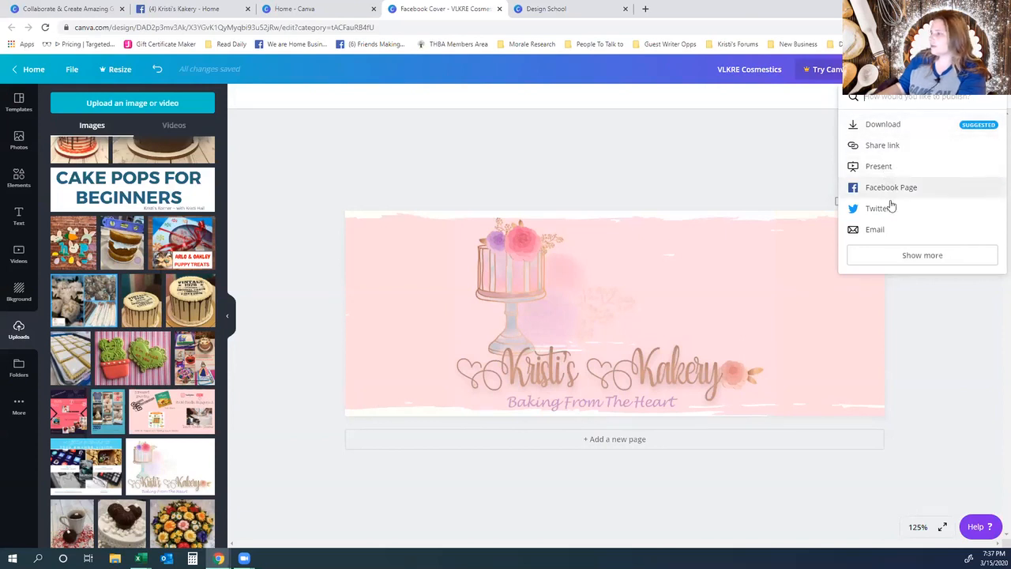
left_click(915, 256)
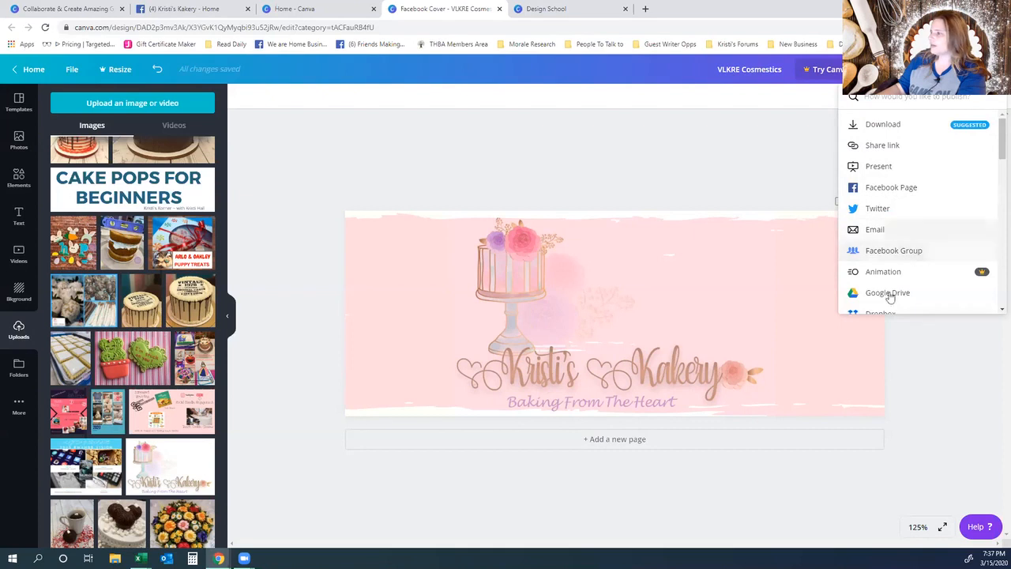
scroll(908, 280, "down", 5)
scroll(908, 282, "up", 5)
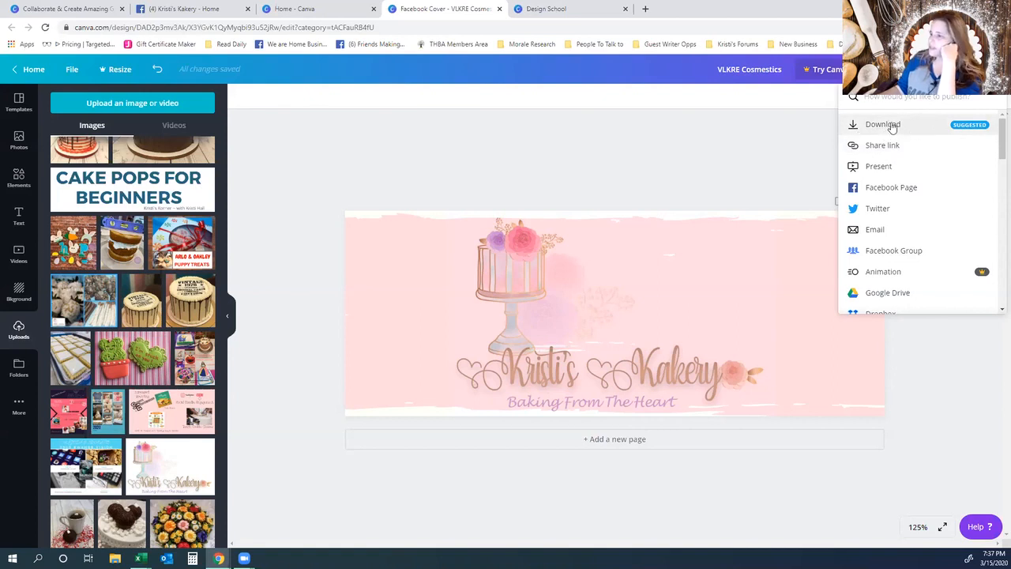
- Download the cover as a PNG file and dismiss the Canva Pro trial offers
left_click(894, 128)
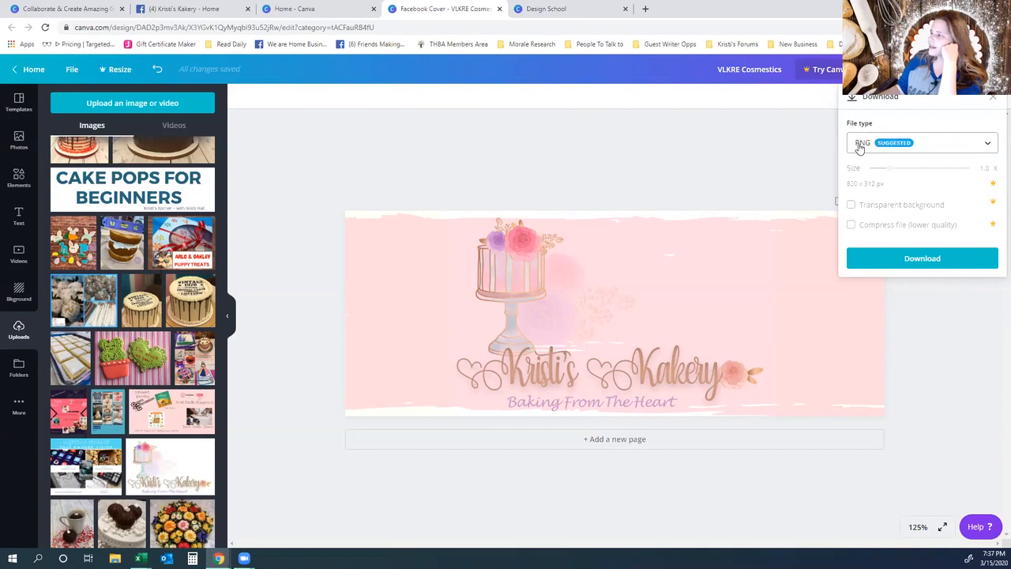
left_click(938, 142)
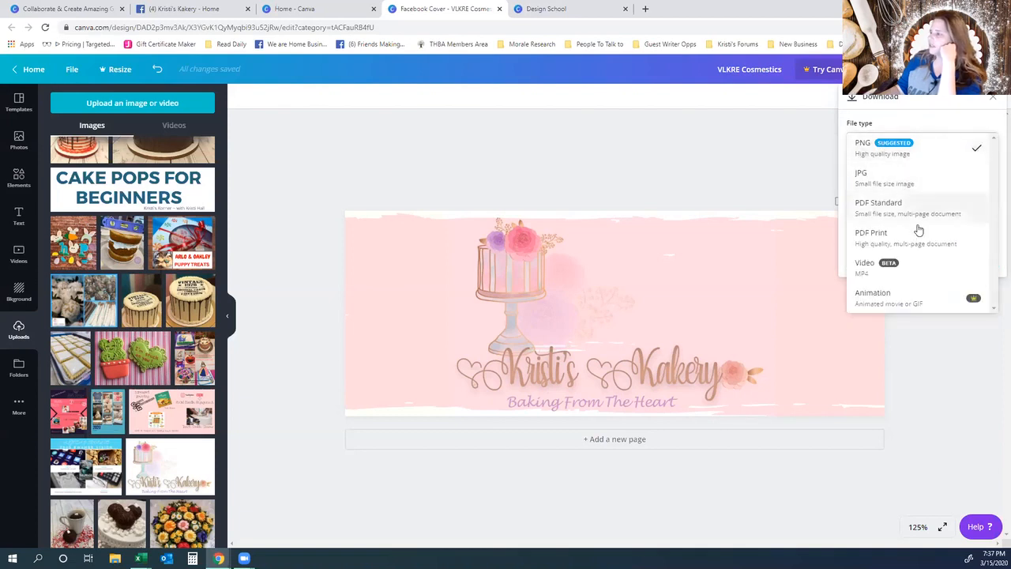
left_click(892, 154)
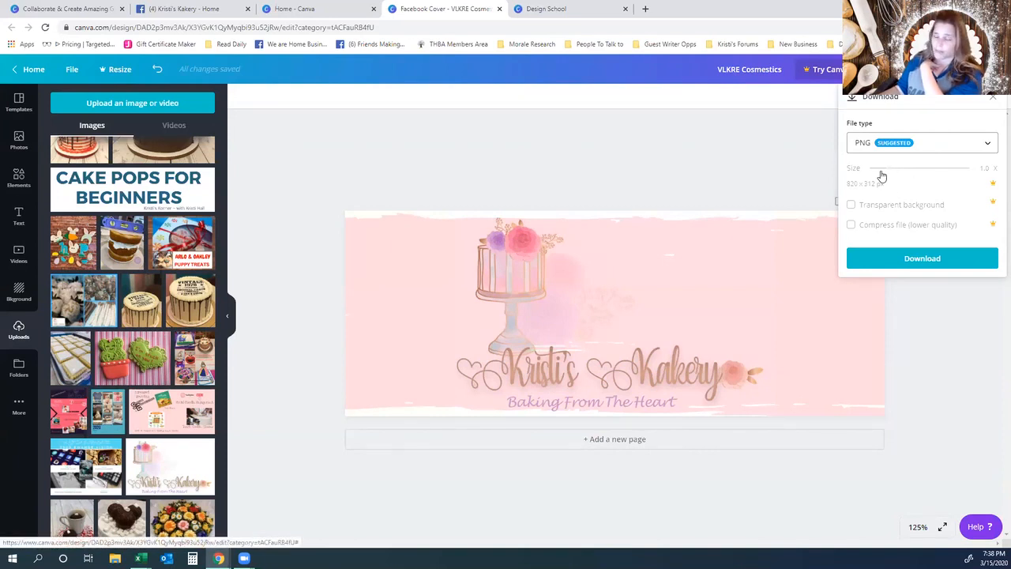
left_click(925, 170)
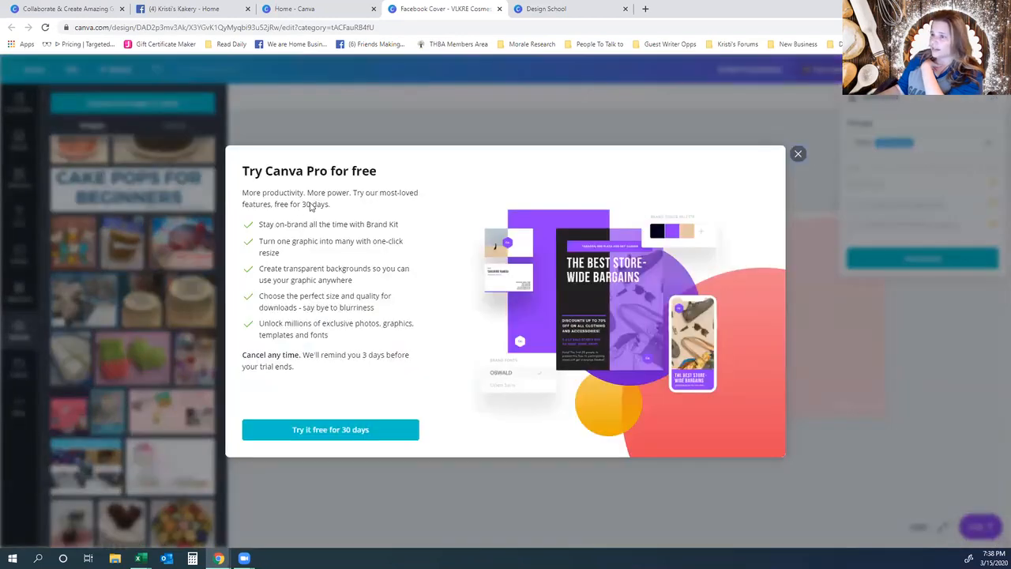
left_click(798, 154)
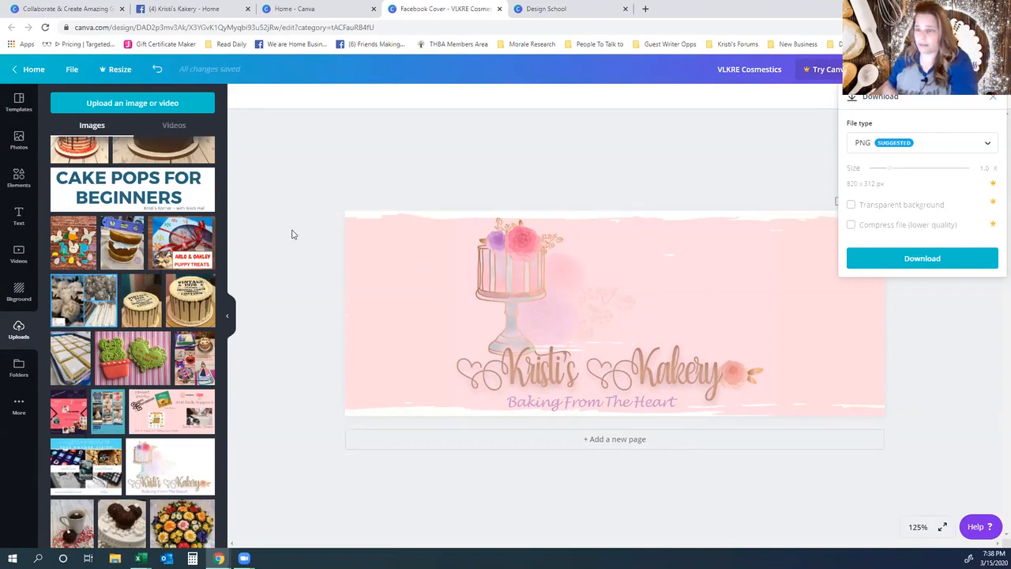
left_click(907, 261)
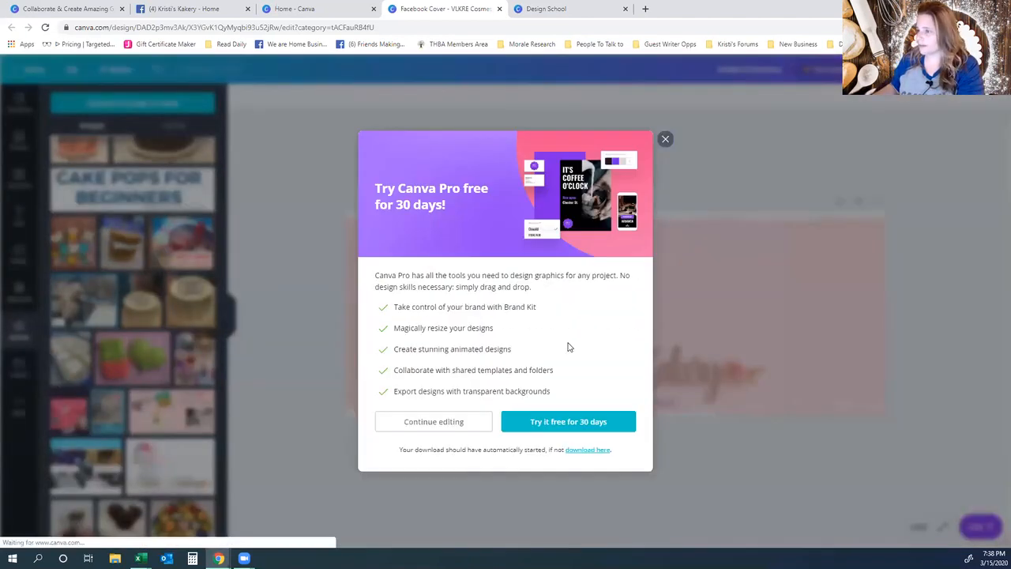
left_click(664, 127)
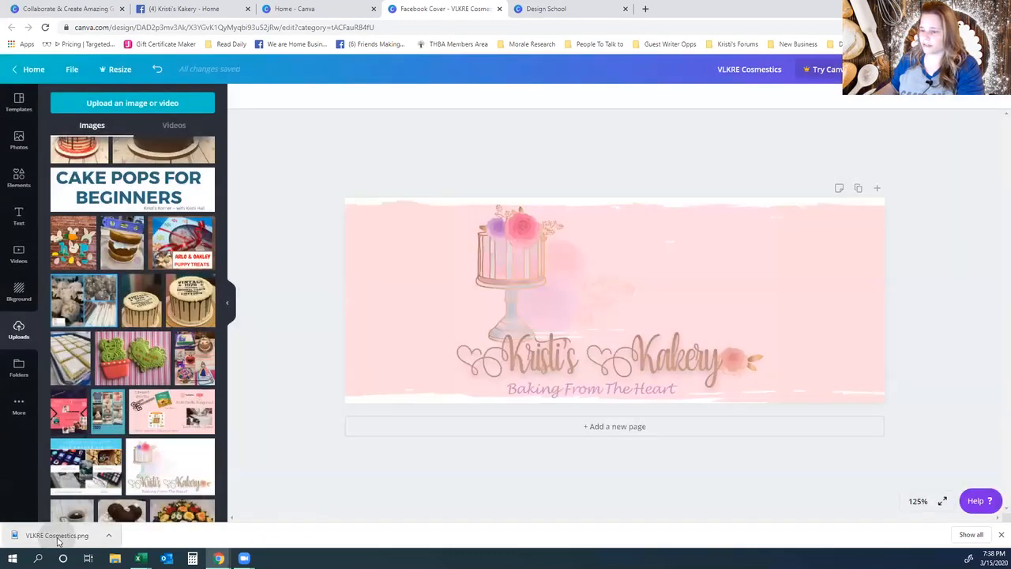
- Open the downloaded cover in Photos, save a copy to the Desktop as KristisKakeryLogowithpic in PNG format, and close the viewer
left_click(57, 535)
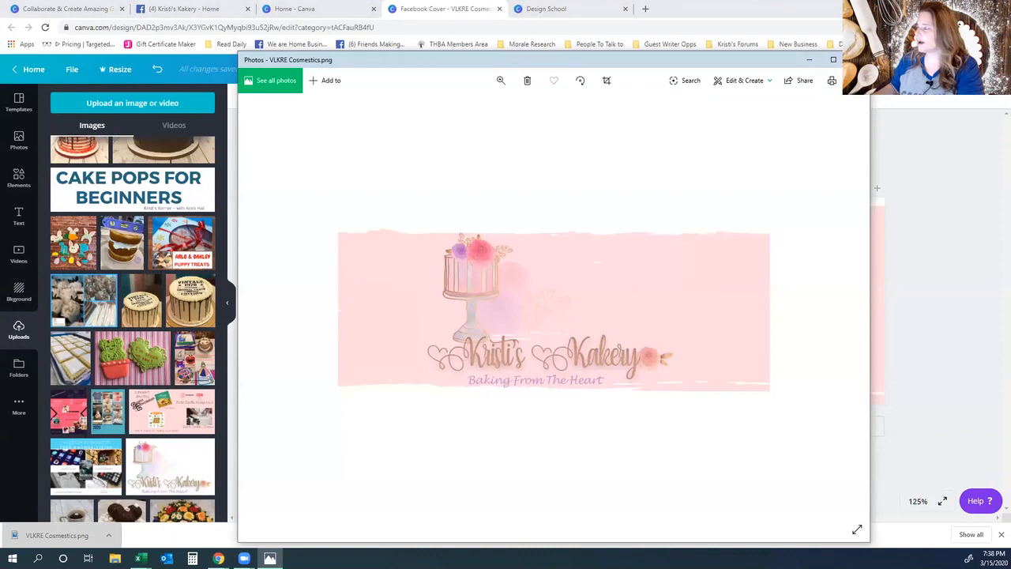
left_click(856, 80)
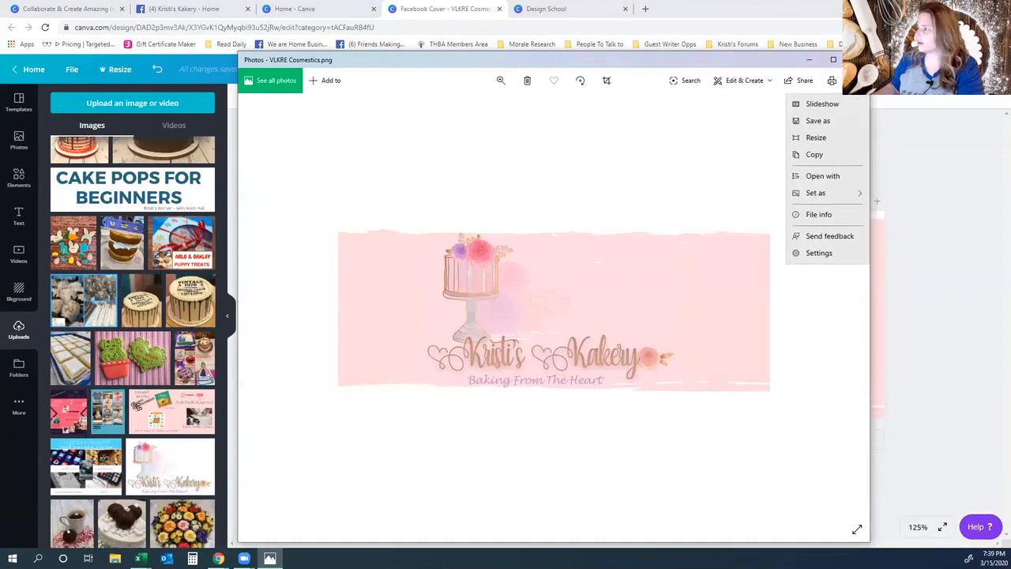
mouse_move(798, 193)
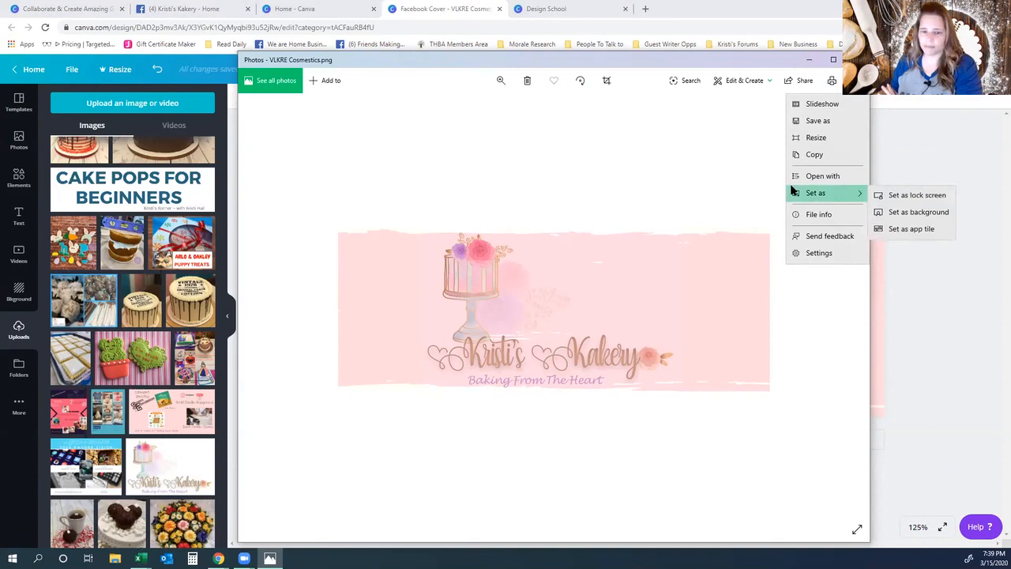
left_click(833, 122)
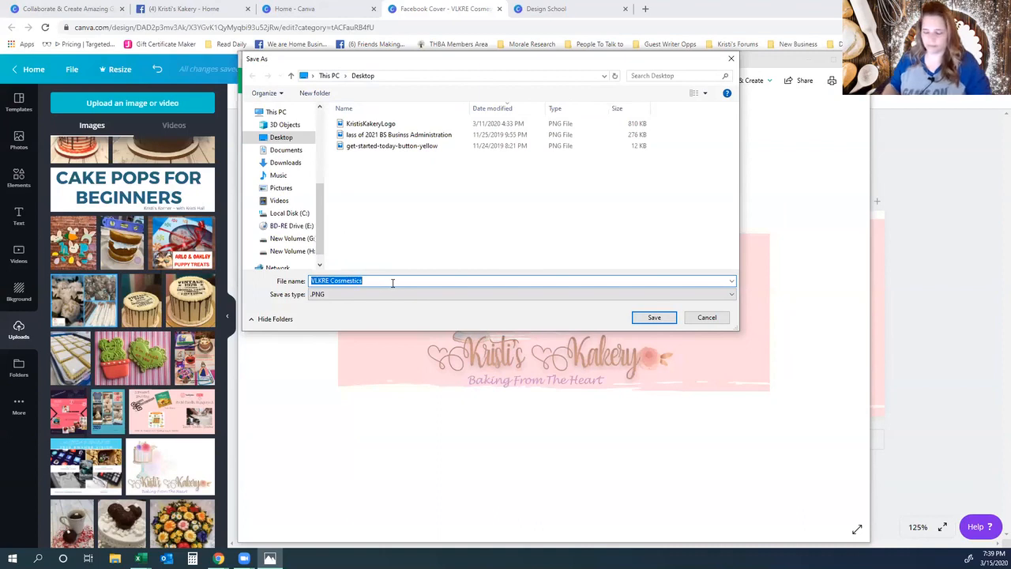
type("Kri")
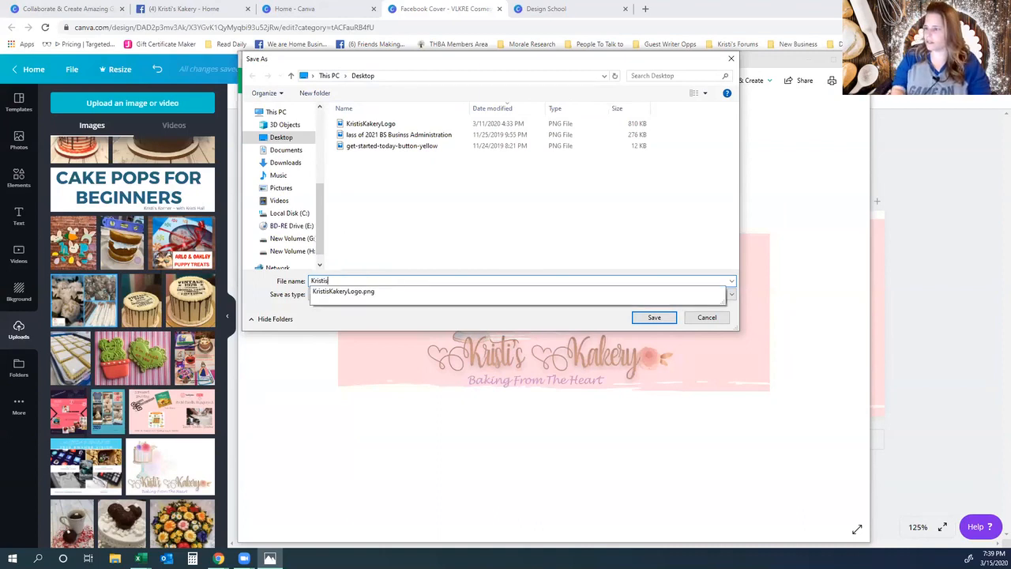
type("stis")
key("Down")
key("BackSpace")
key("BackSpace")
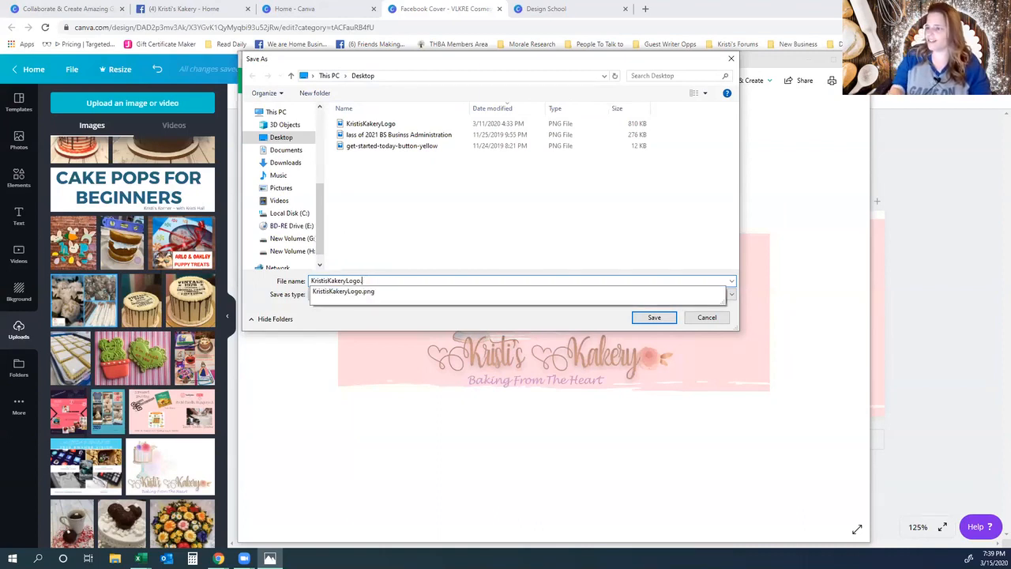
type("withpink")
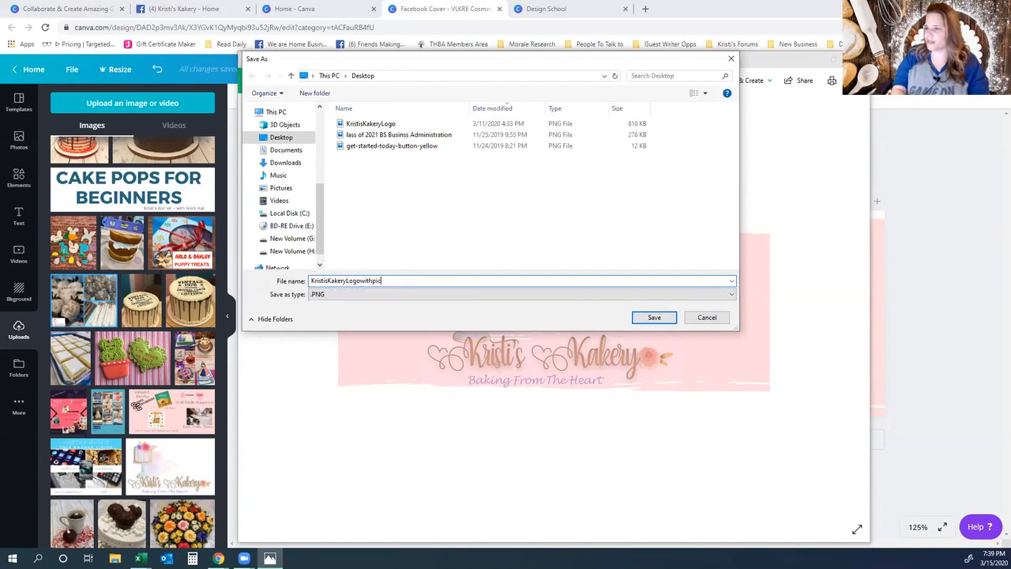
left_click(652, 319)
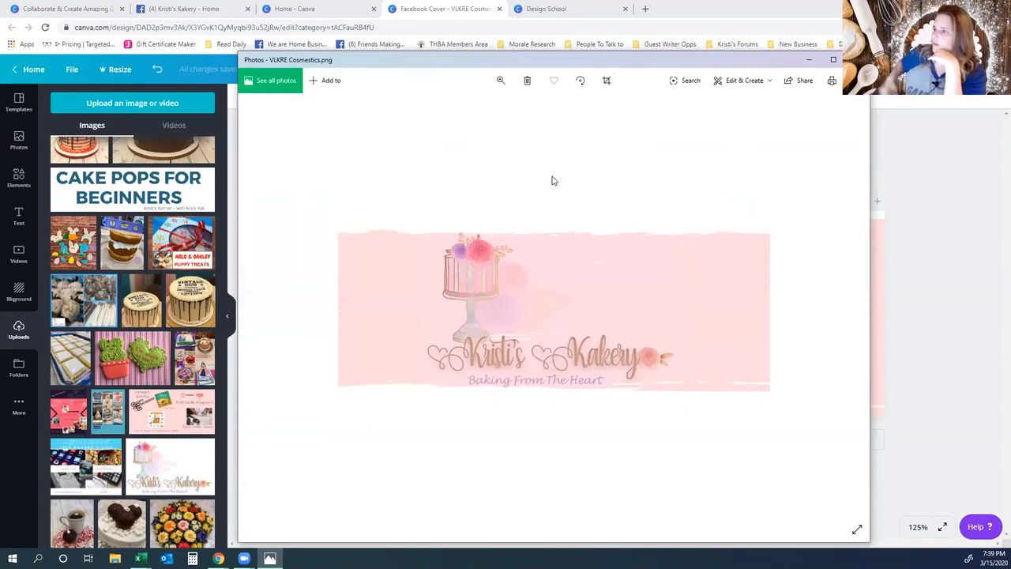
left_click(857, 59)
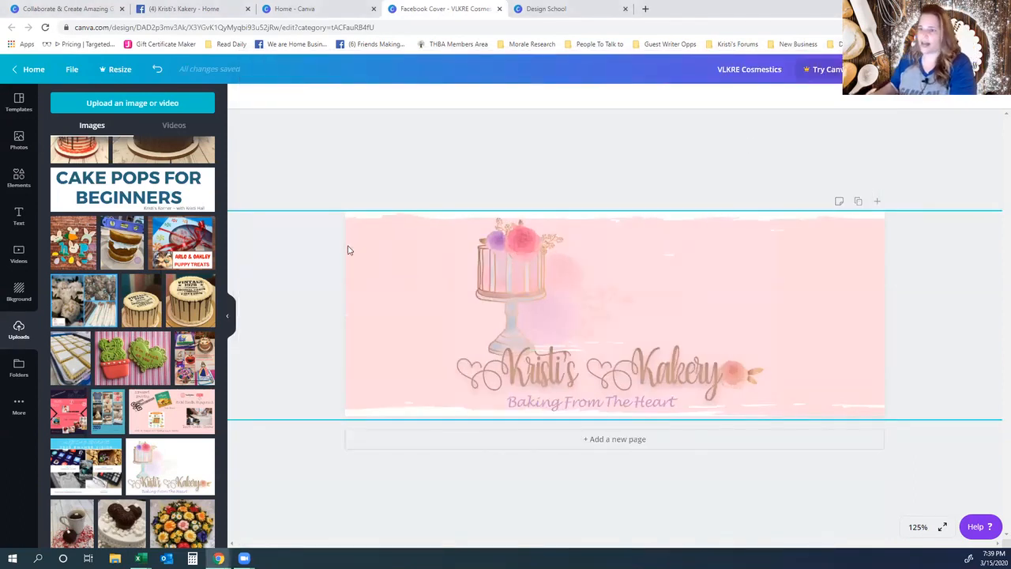
- Return to the Canva home page and create a new Facebook Cover design by searching the design types for "face"
left_click(33, 70)
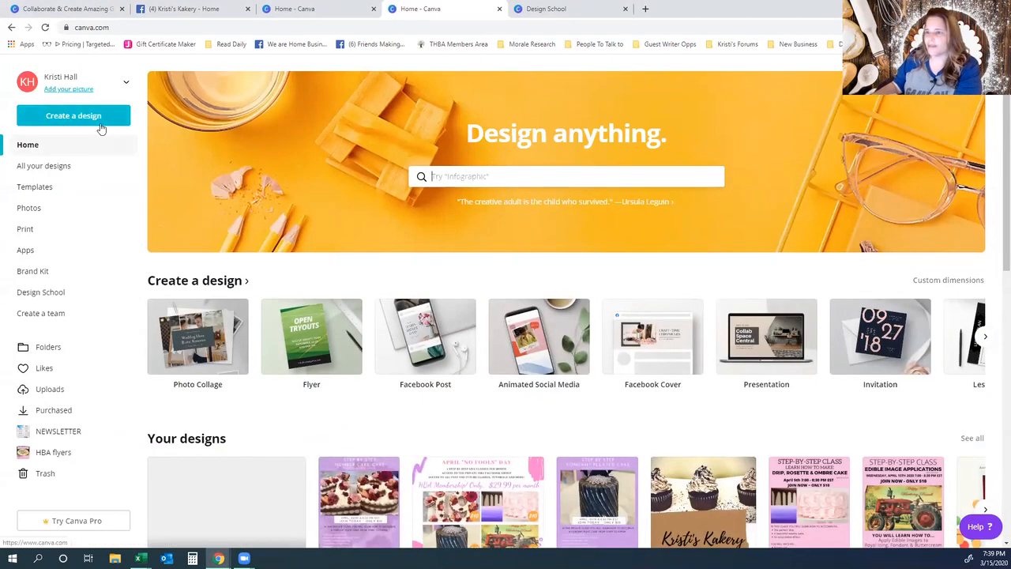
left_click(442, 173)
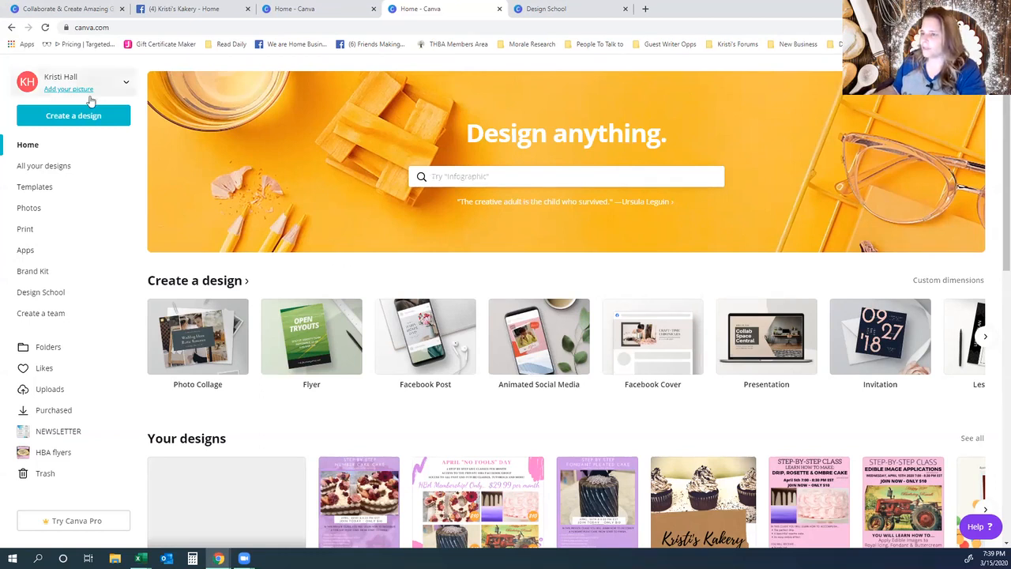
left_click(70, 120)
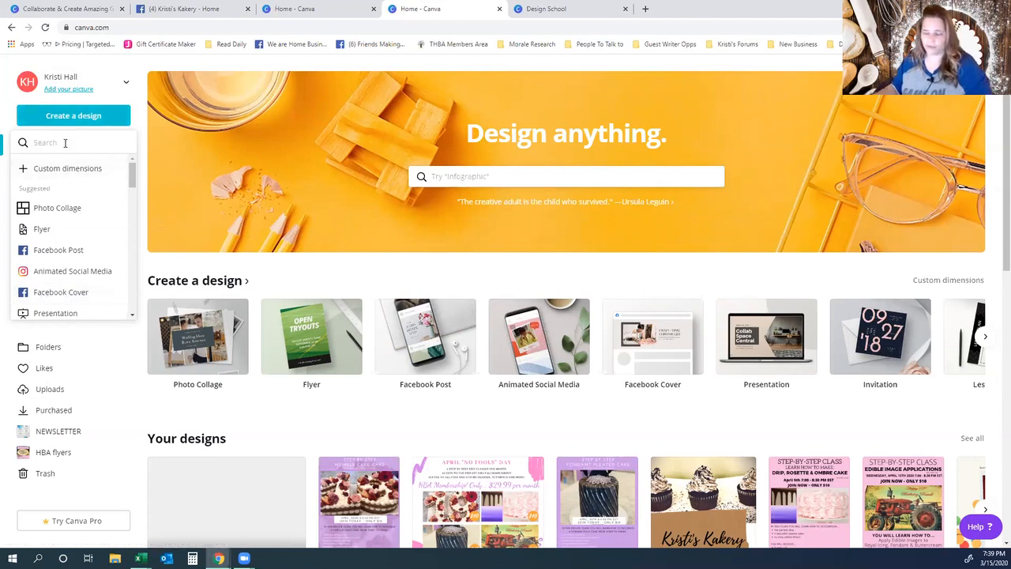
type("face")
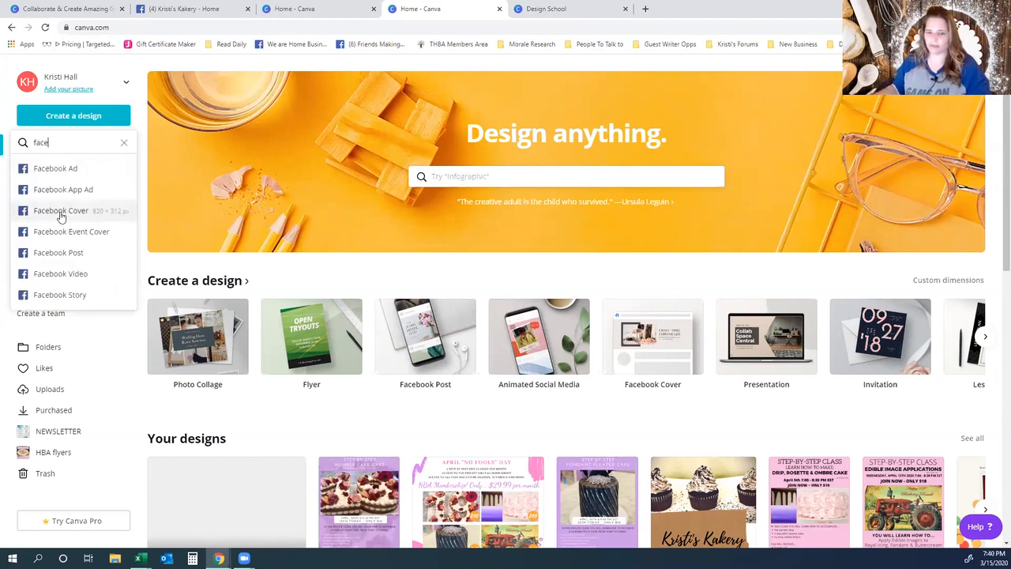
left_click(62, 212)
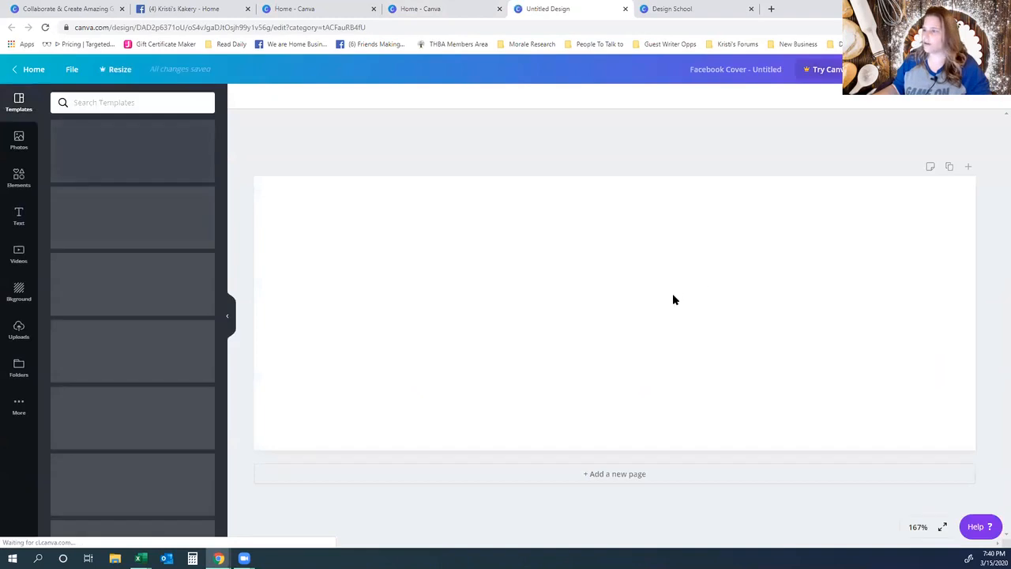
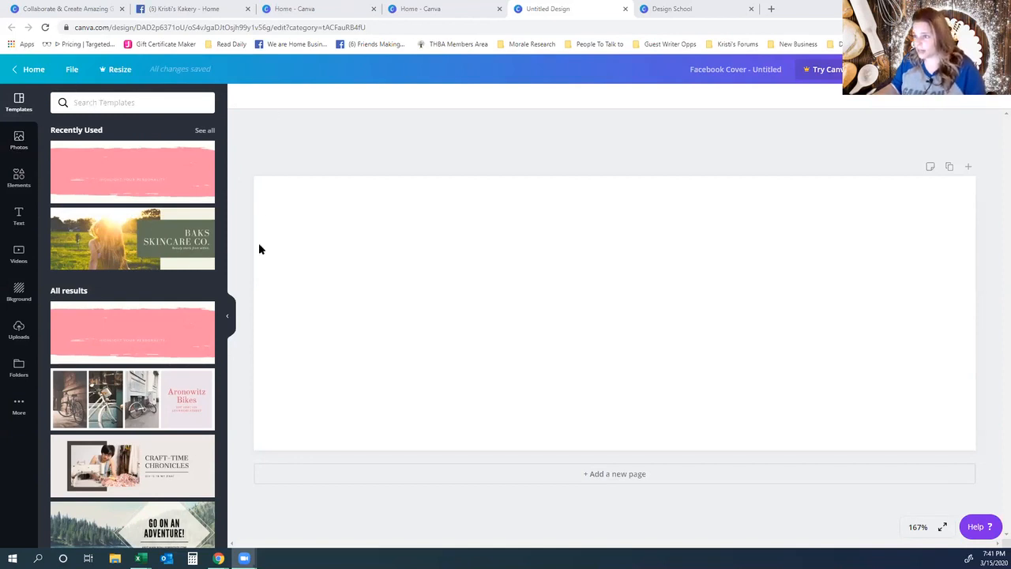
- Search the templates for "bake" and apply the Sweetie Pie cupcake template to the blank cover
left_click(105, 106)
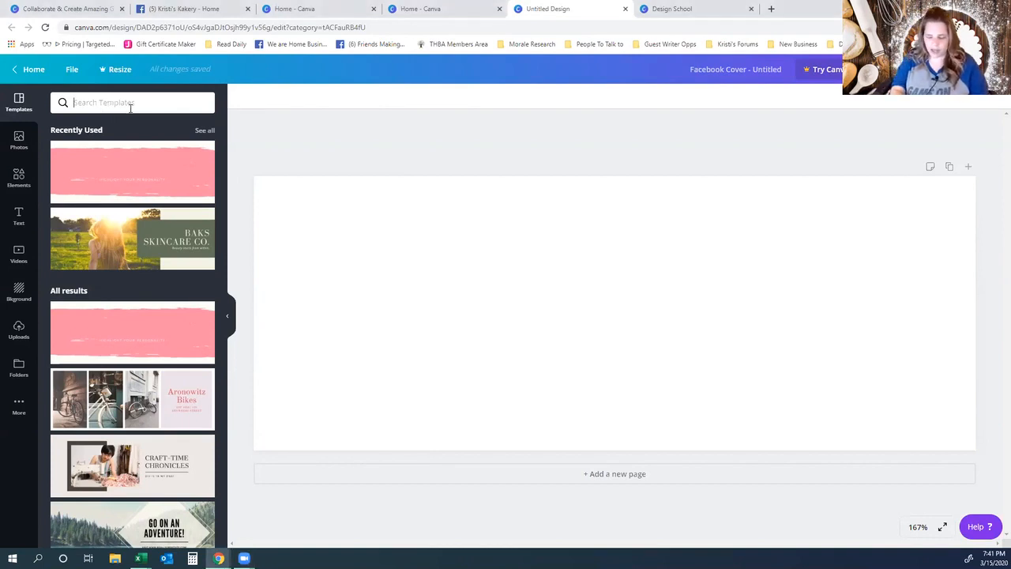
type("bake")
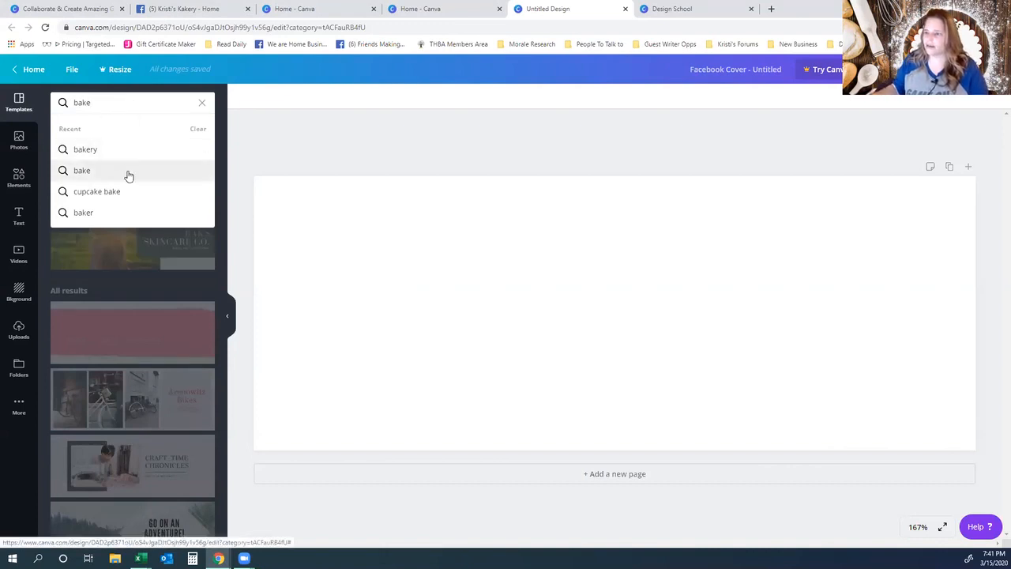
left_click(105, 171)
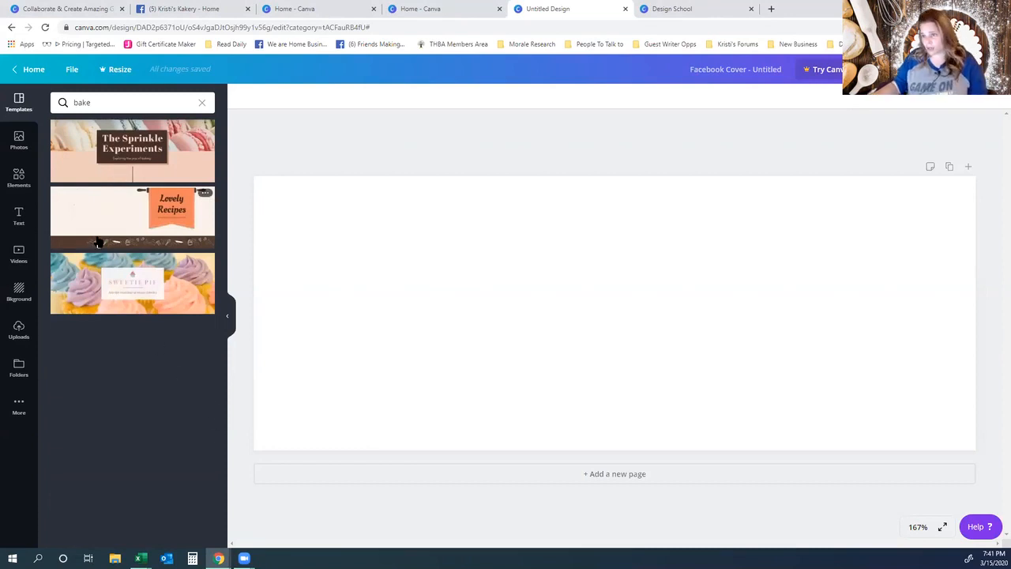
left_click(163, 294)
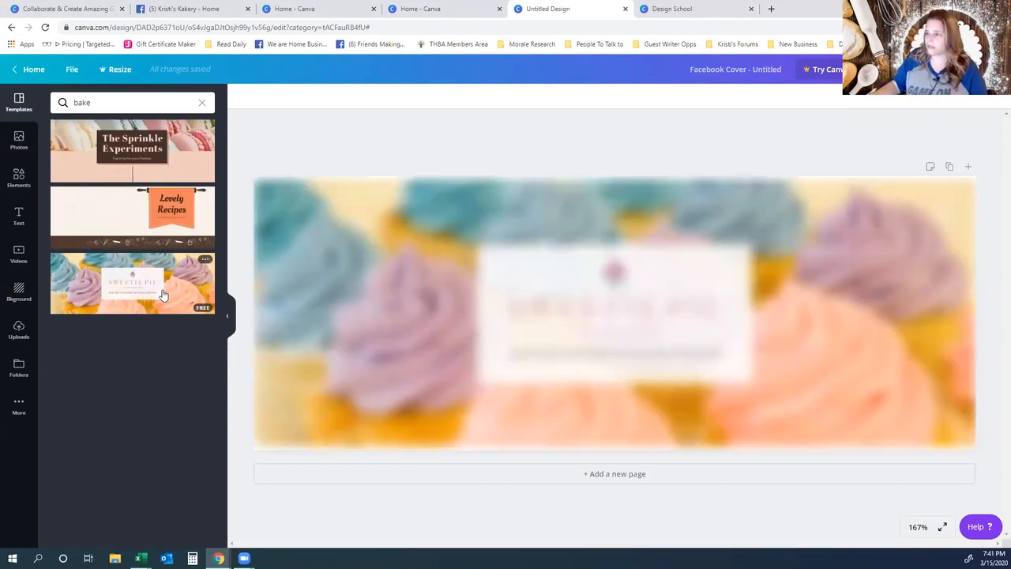
- Replace the template's cupcake background with the uploaded photo of white-dipped strawberries with gold sprinkles
left_click(774, 407)
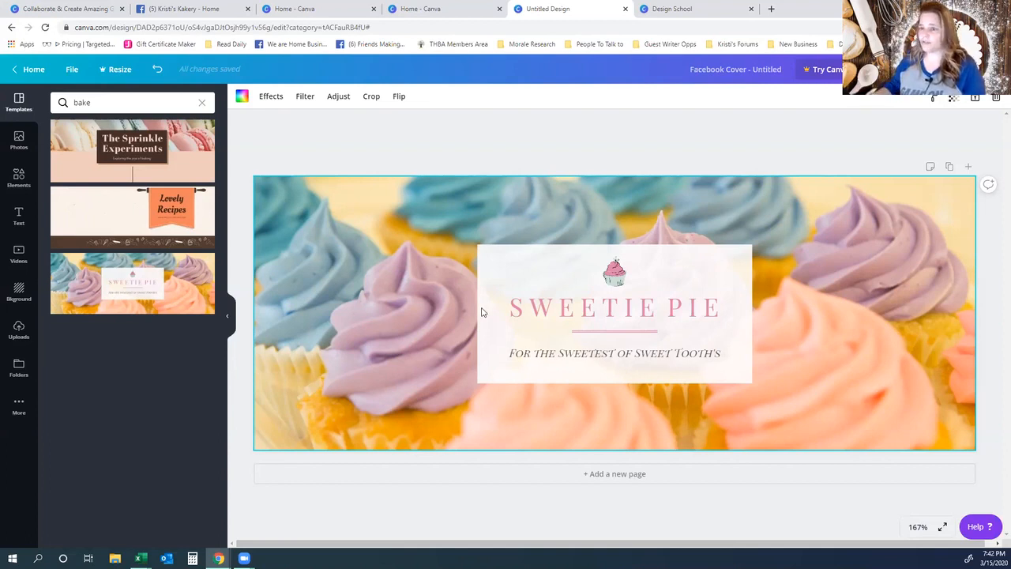
left_click(18, 330)
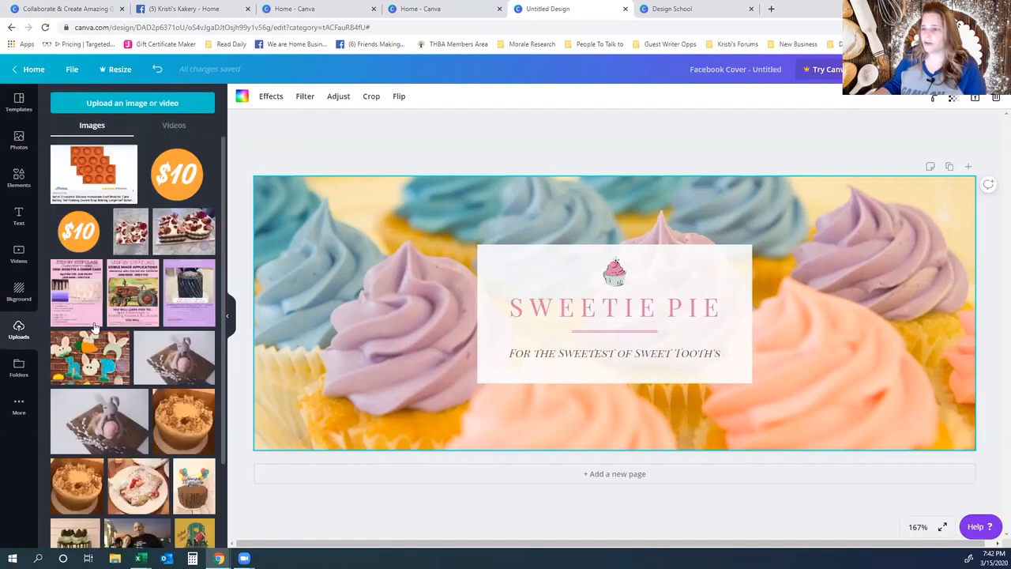
scroll(168, 419, "down", 1)
scroll(168, 419, "down", 5)
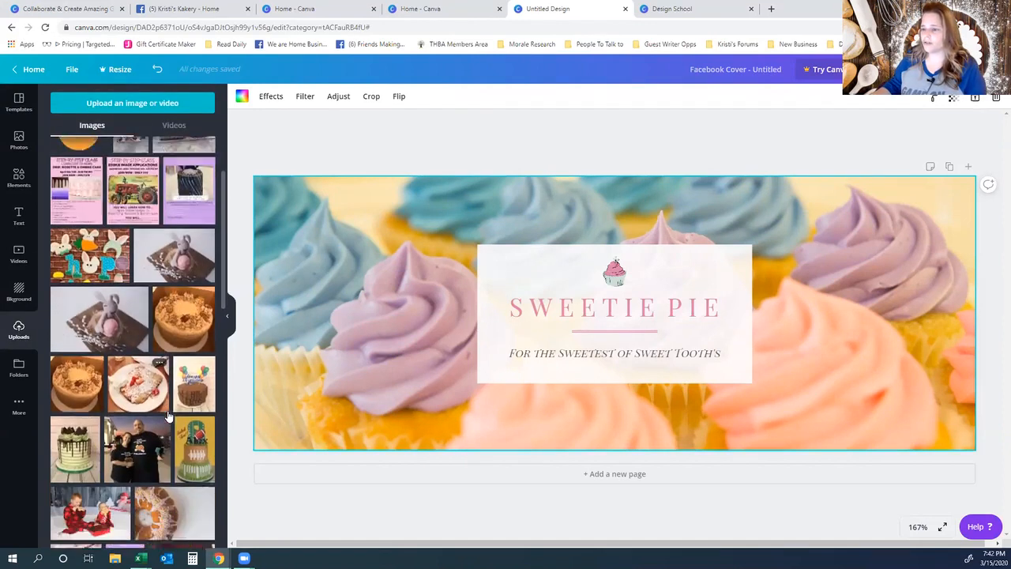
scroll(168, 423, "down", 6)
scroll(168, 423, "down", 8)
scroll(169, 423, "down", 8)
scroll(164, 425, "down", 8)
scroll(164, 437, "down", 8)
scroll(204, 441, "down", 8)
scroll(200, 446, "down", 6)
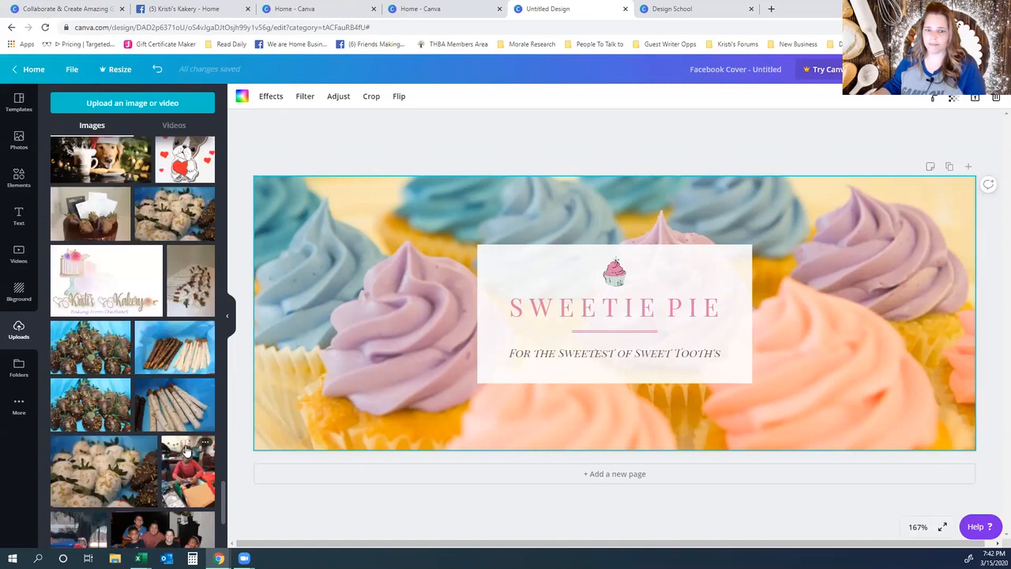
scroll(187, 450, "down", 2)
left_click_drag(77, 410, 273, 377)
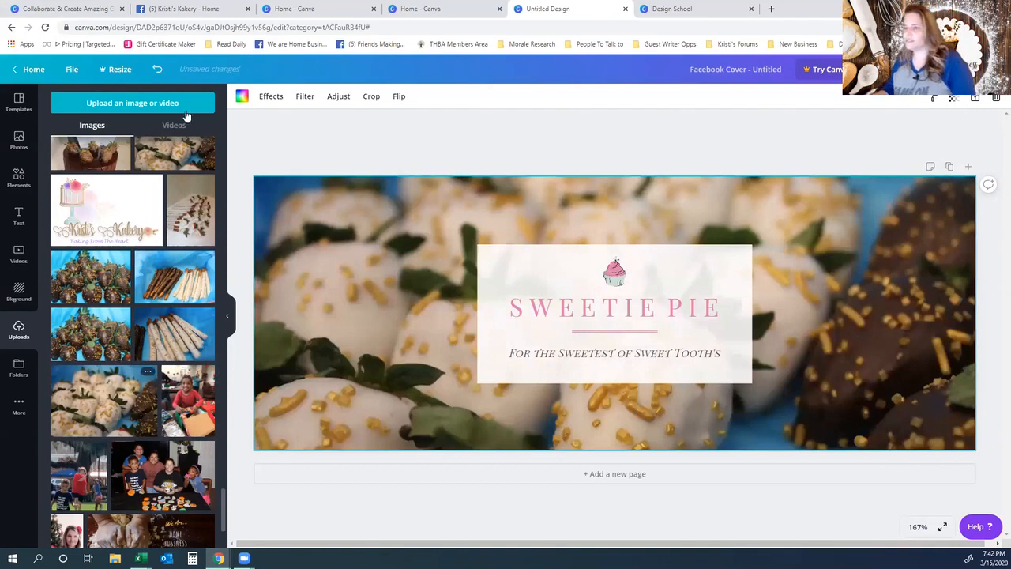
- Undo the strawberry background, try deleting the cupcake background photo, and fill the background with the strawberry photo again
left_click(157, 69)
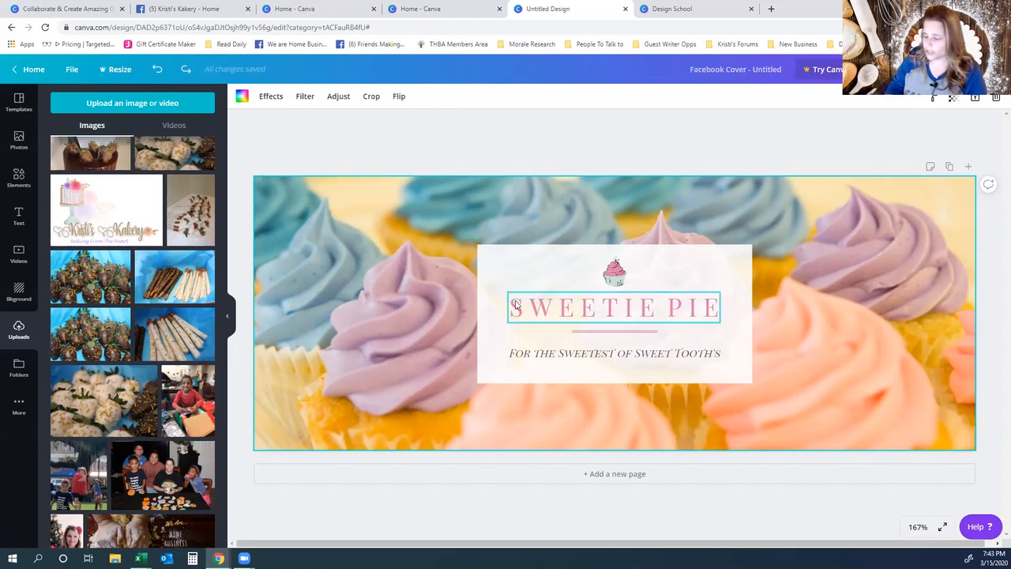
left_click(995, 97)
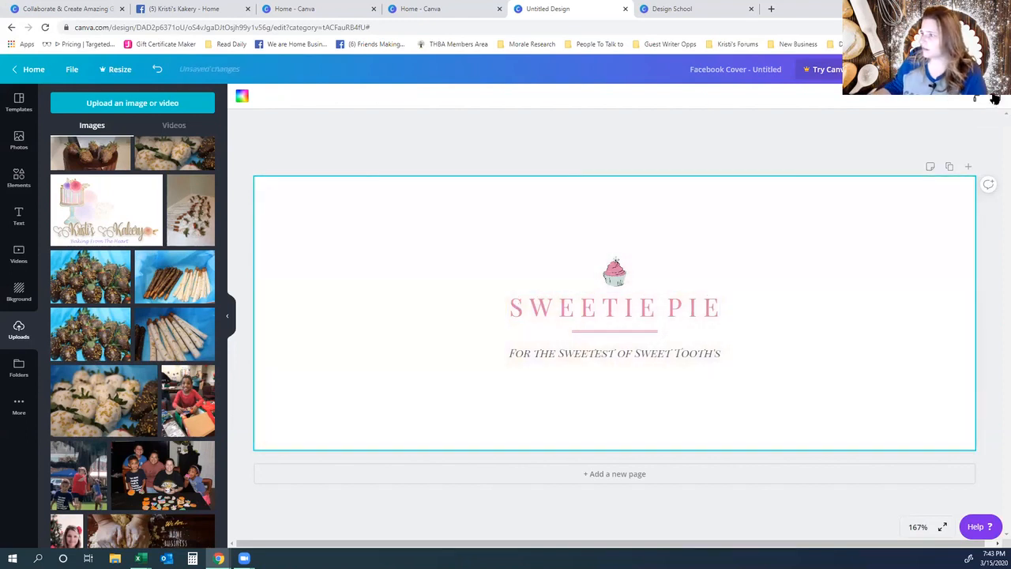
left_click(156, 70)
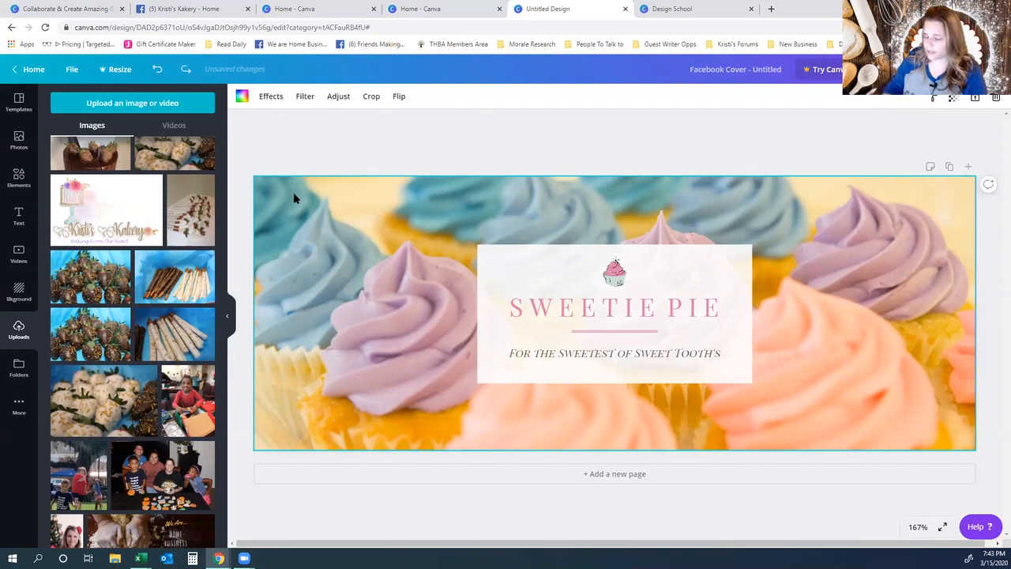
key("Delete")
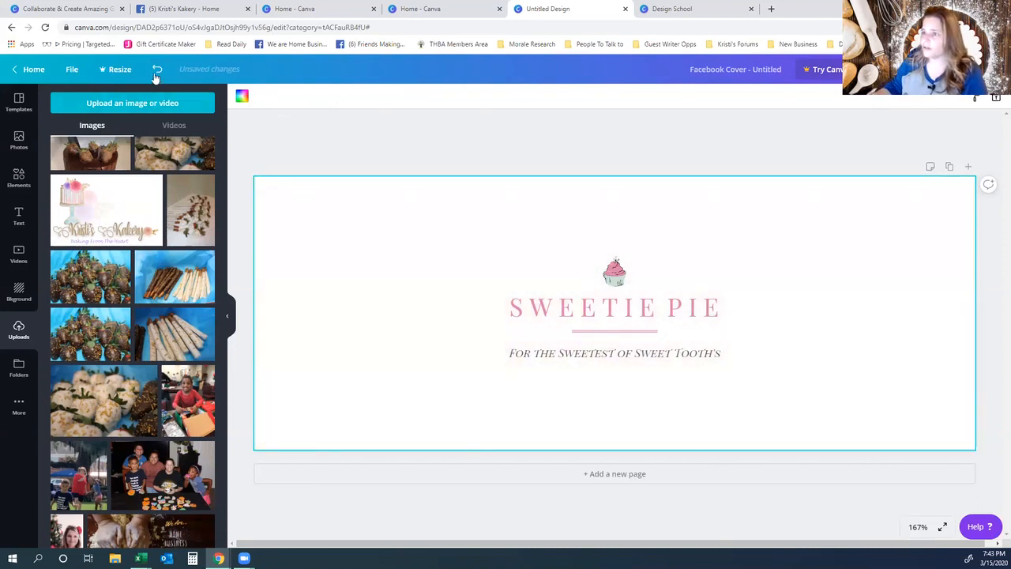
left_click(157, 70)
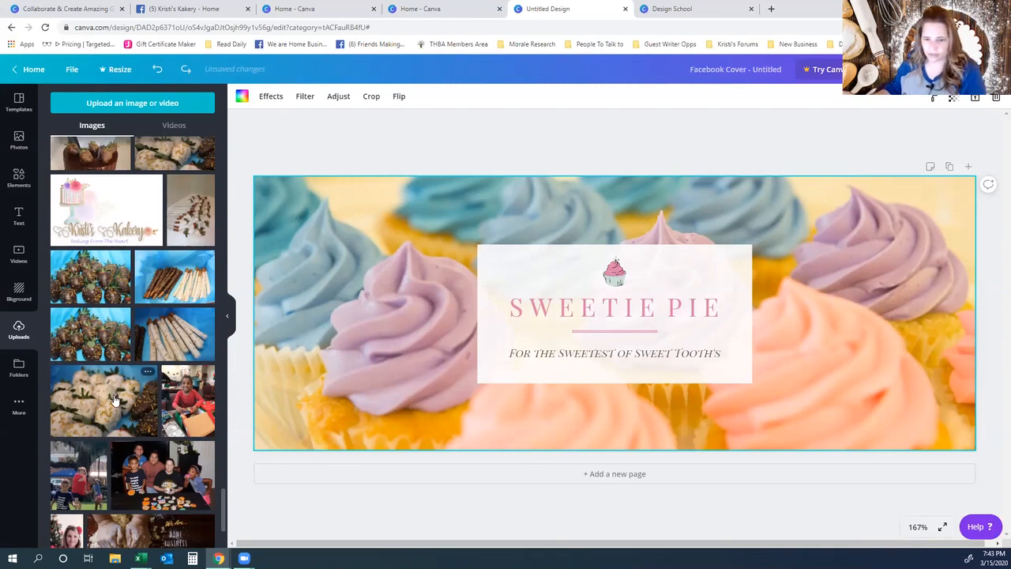
left_click_drag(115, 401, 257, 365)
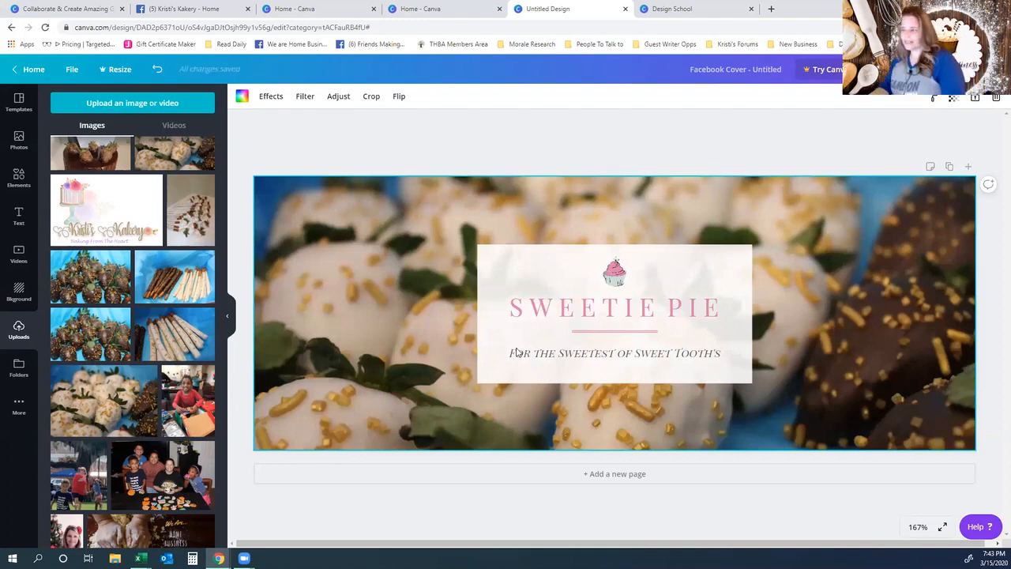
- Change the cover's heading to KRISTI'S KAKERY and its tagline to BAKING FROM THE HEART
double_click(649, 319)
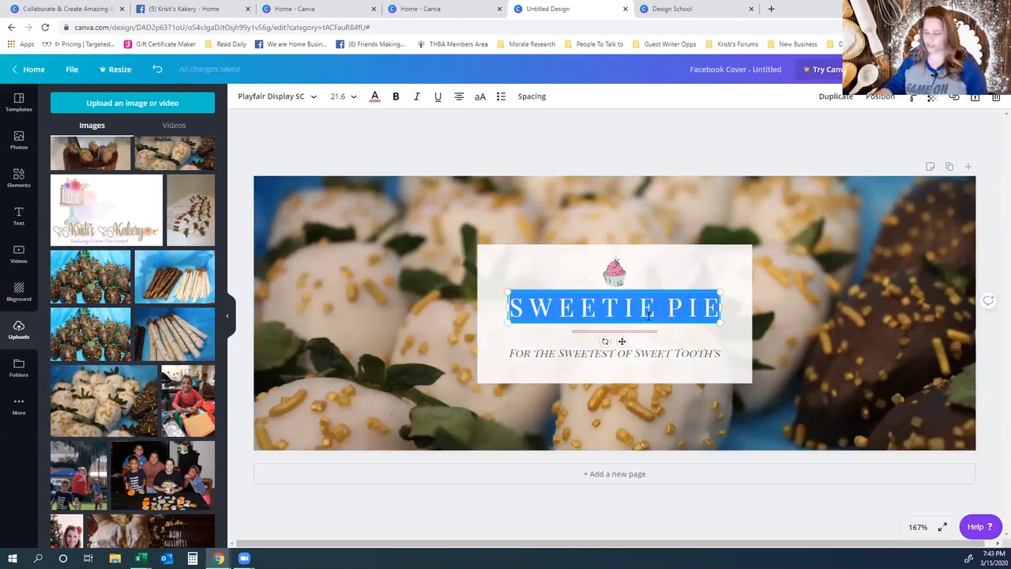
type("KRISTI")
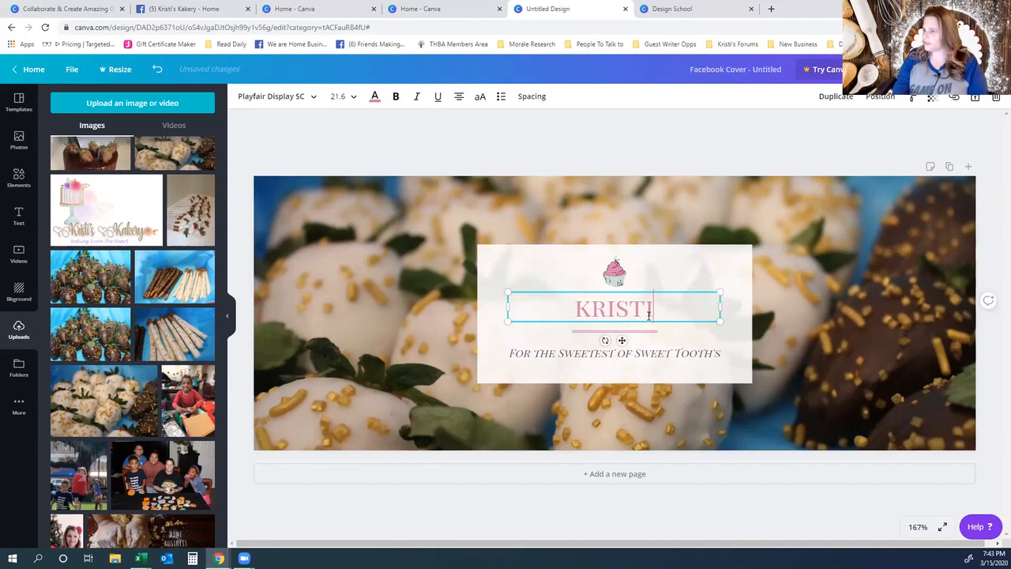
type("'S KAKERY")
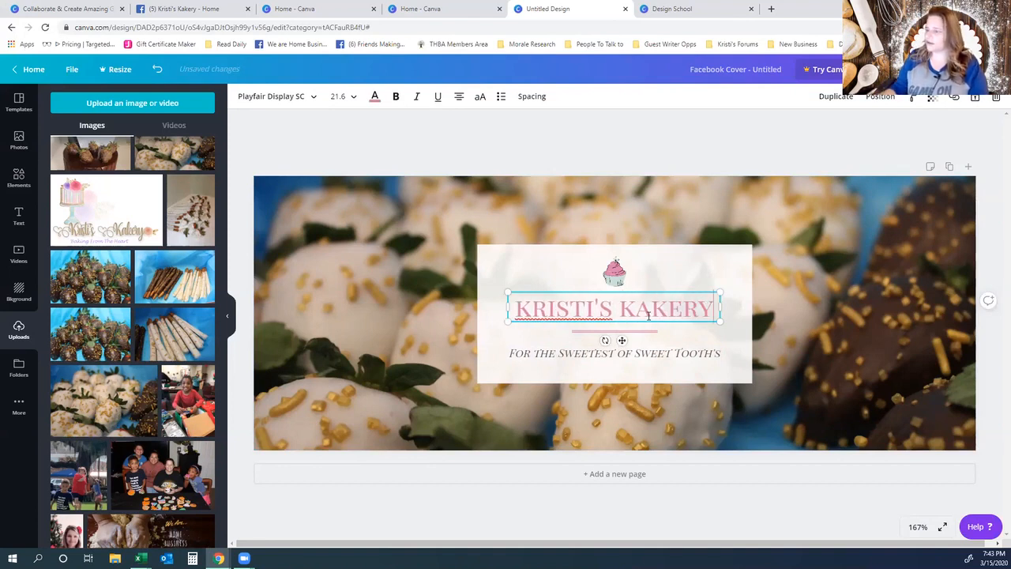
double_click(701, 355)
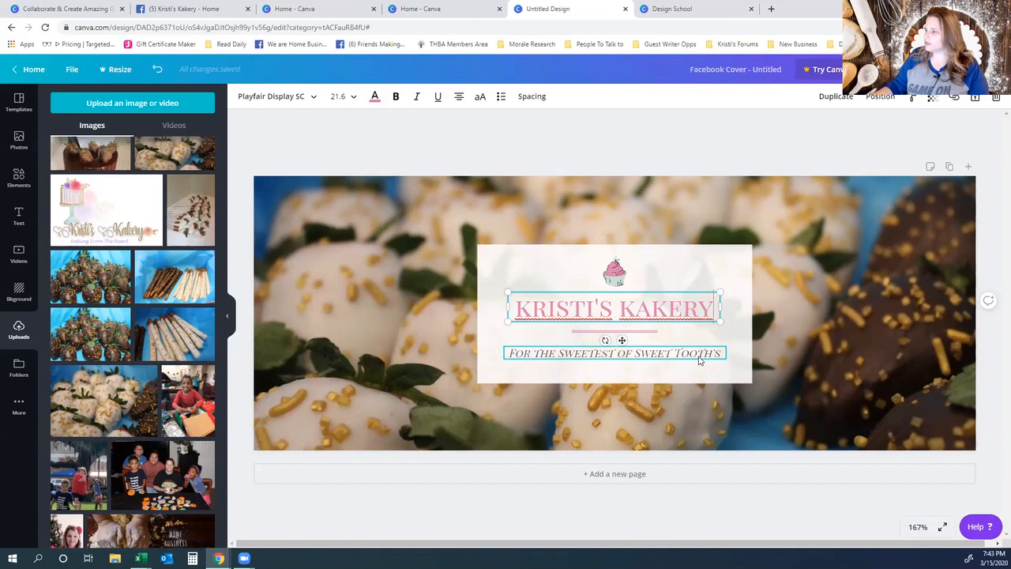
type("BAK")
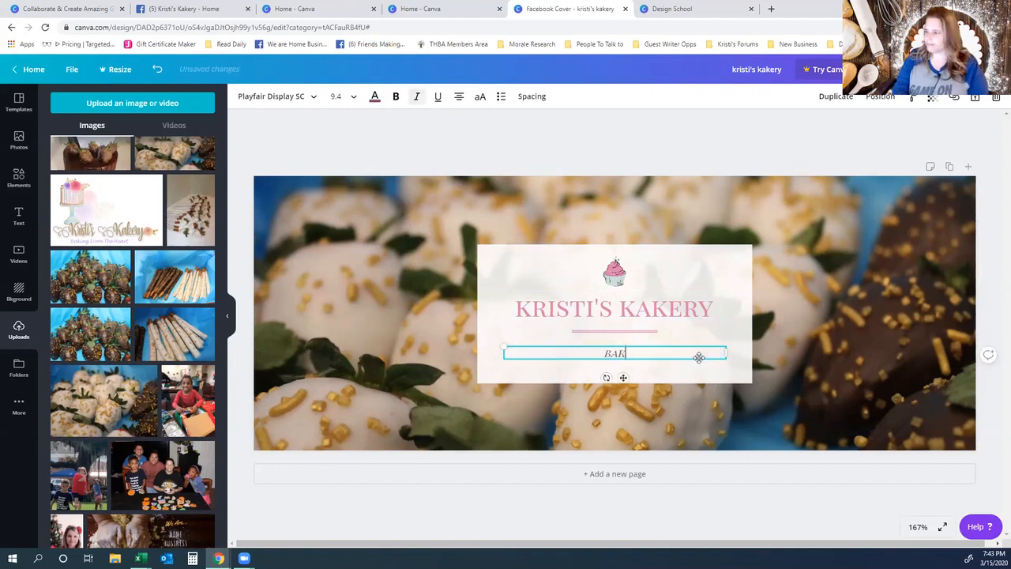
type("ING FROM THE HEART")
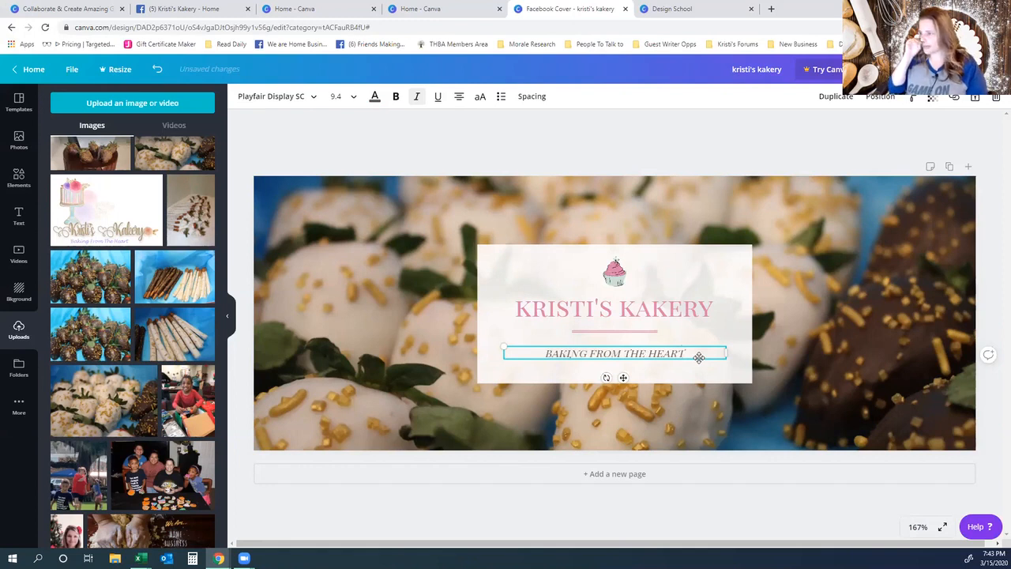
left_click(810, 342)
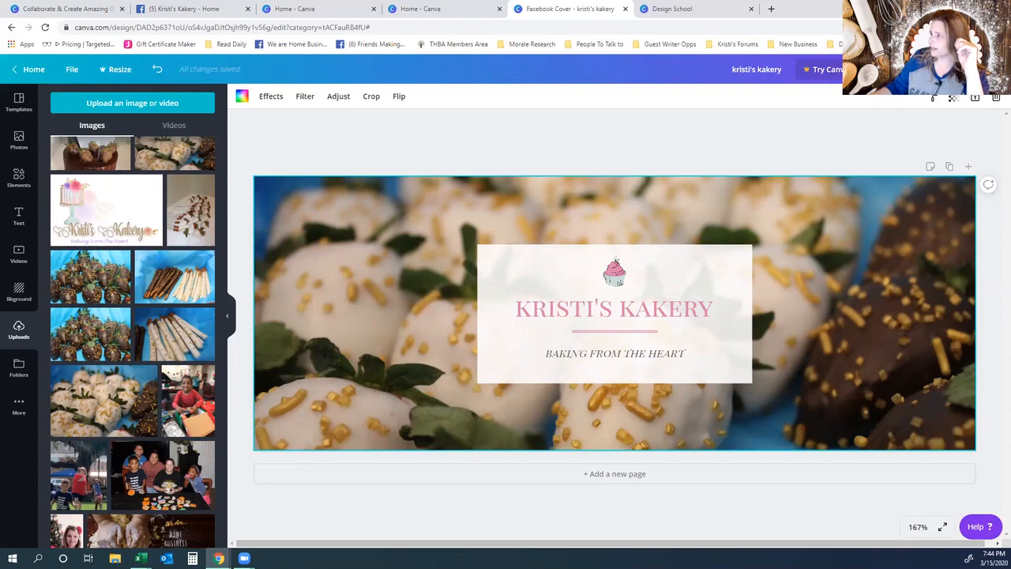
- Download the strawberry cover as a PNG file and dismiss the dialog that follows
left_click(961, 69)
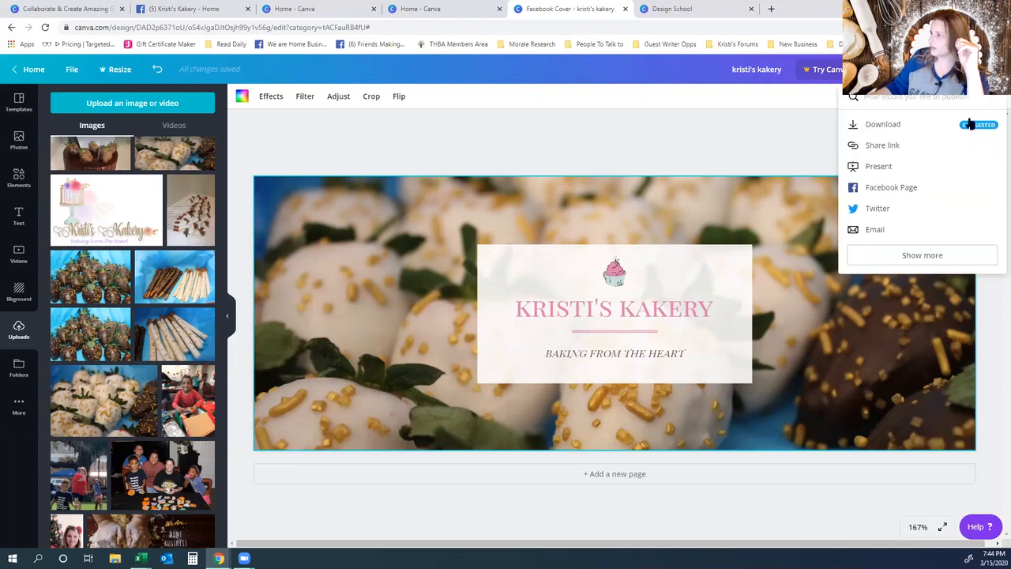
left_click(884, 126)
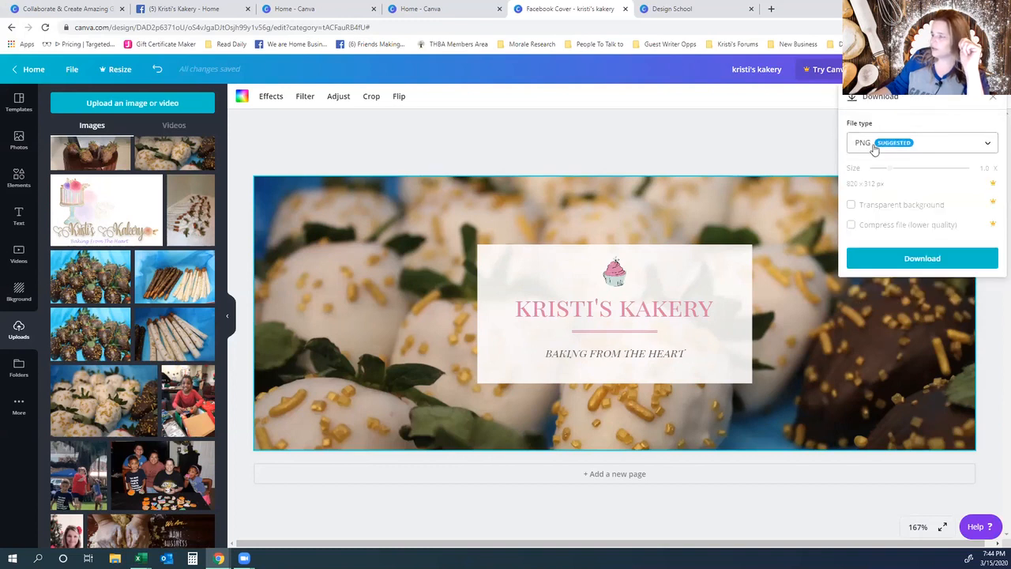
left_click(909, 261)
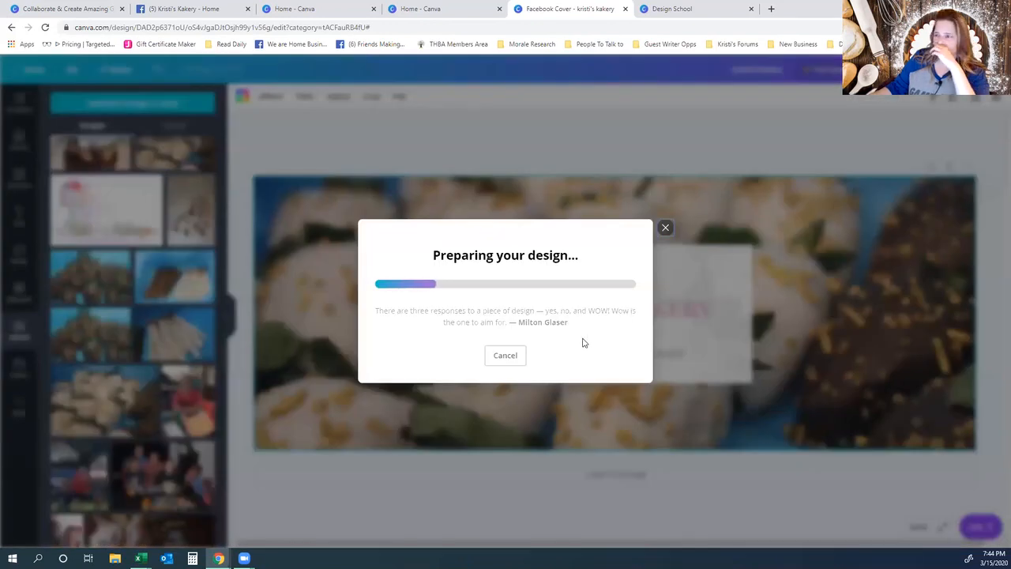
left_click(666, 127)
- Open the downloaded cover in Photos and save a copy to the Desktop as "kristi's kakery strawberry" in PNG format
left_click(48, 536)
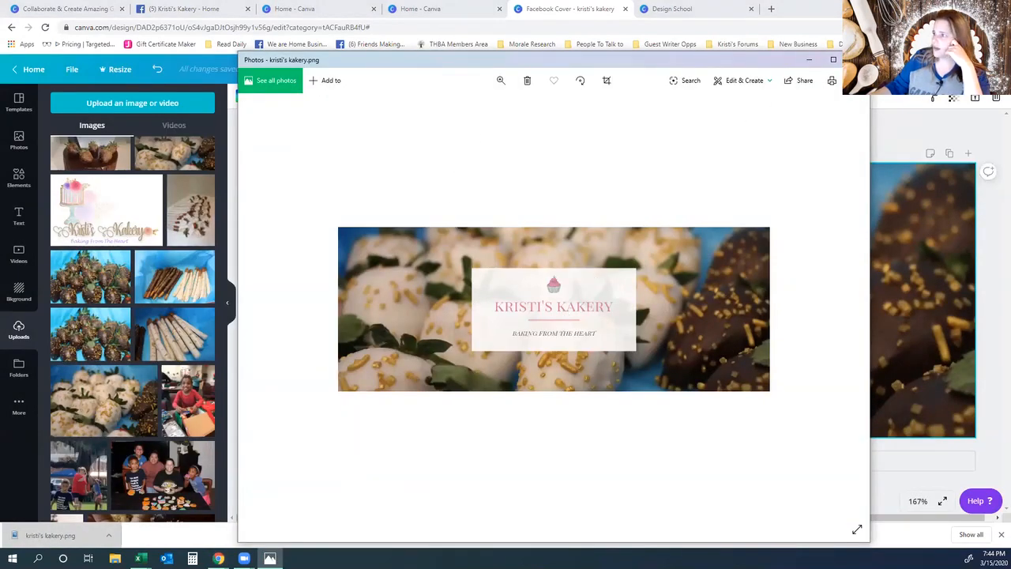
left_click(851, 80)
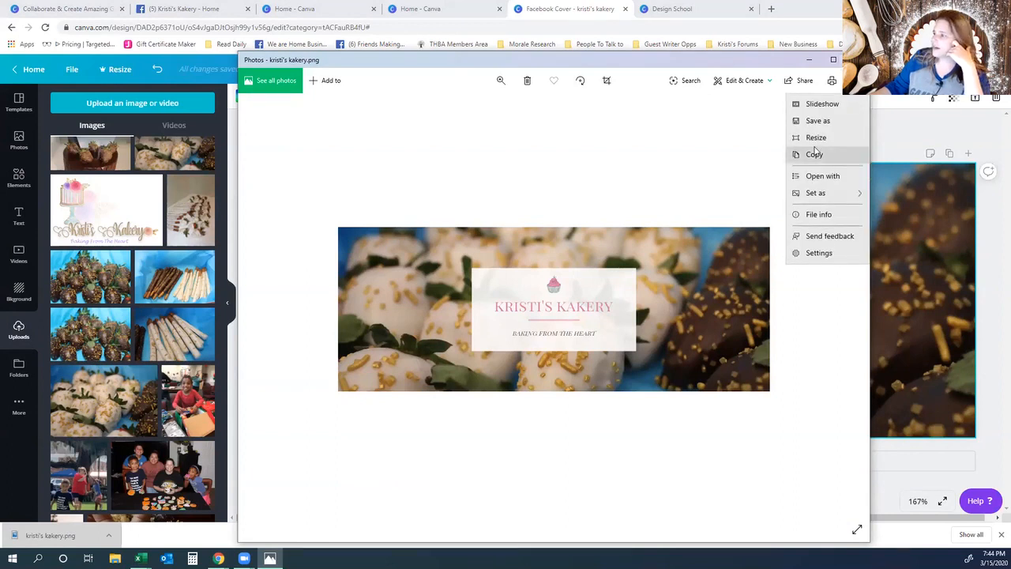
left_click(824, 123)
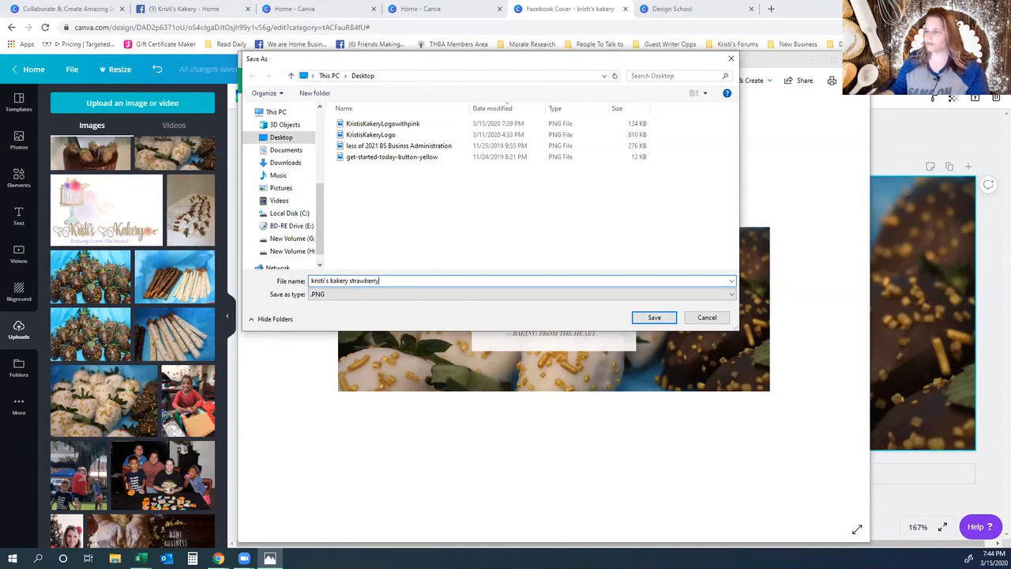
left_click(653, 318)
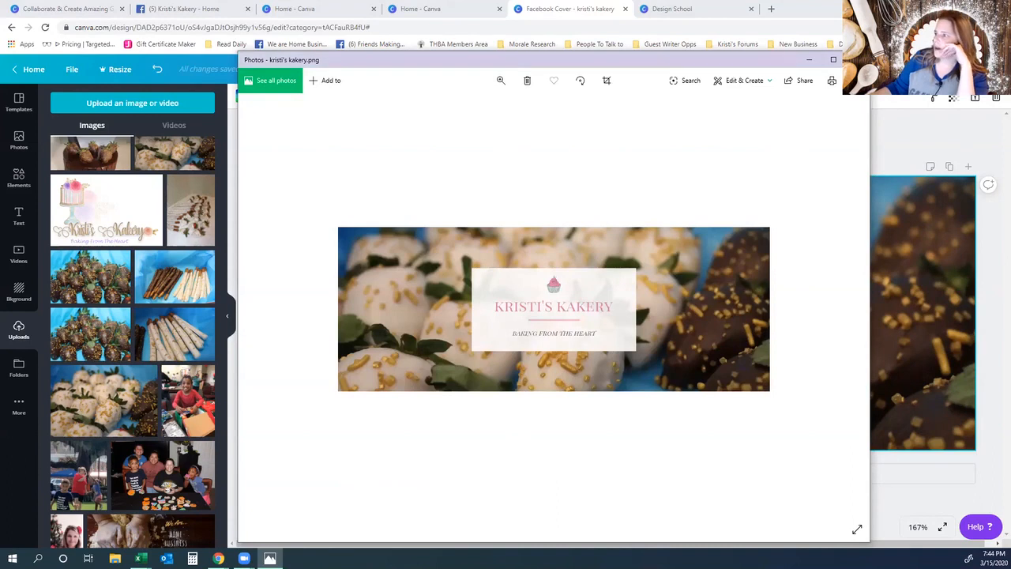
- Close the Photos window and switch to the Kristi's Kakery Facebook page
left_click(857, 60)
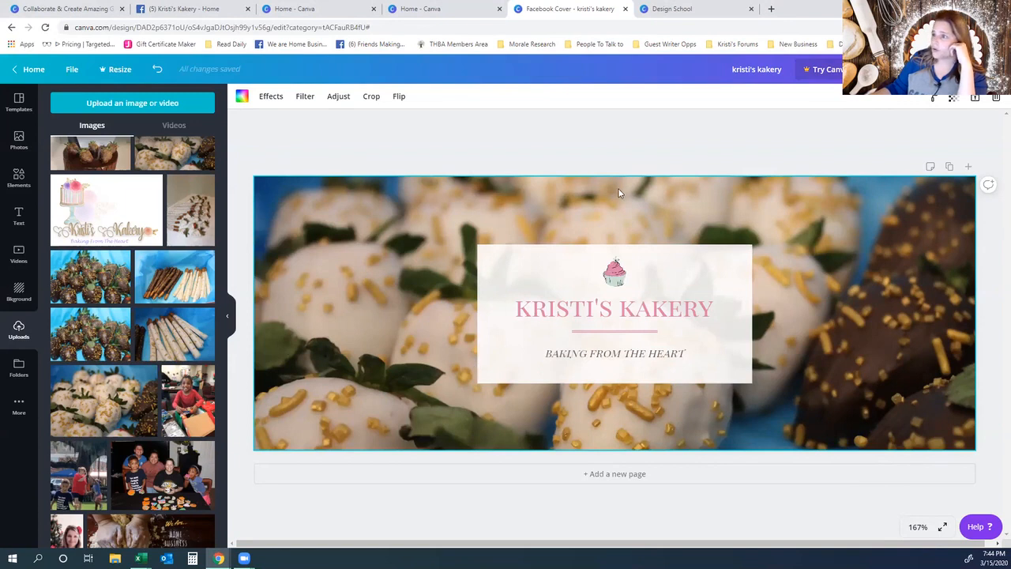
left_click(177, 9)
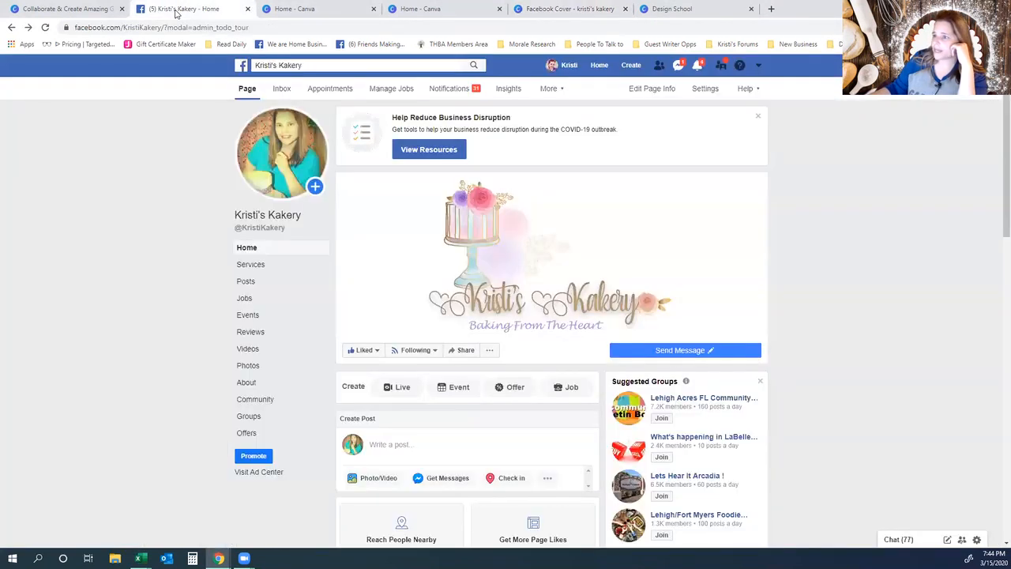
mouse_move(371, 244)
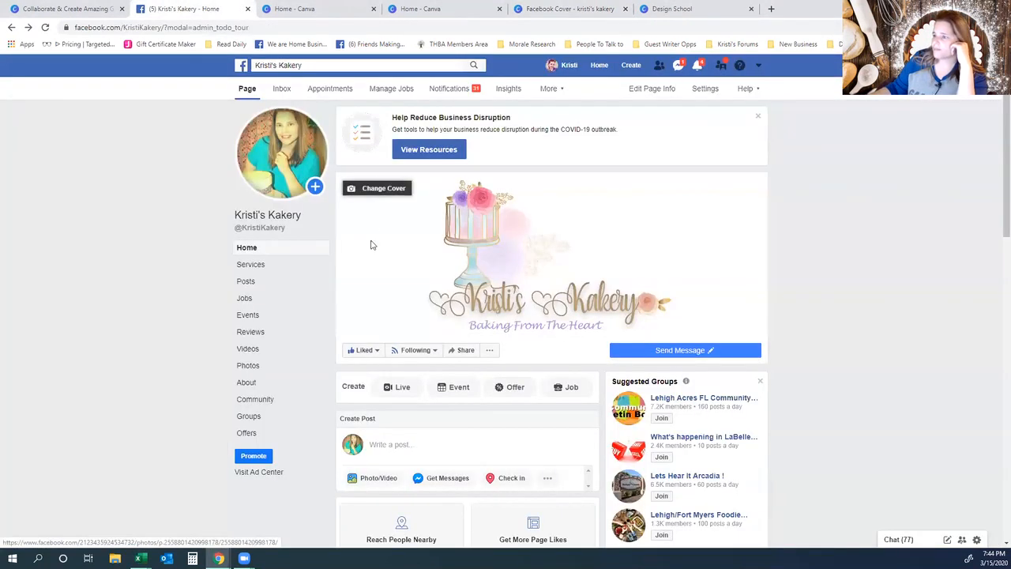
left_click(381, 191)
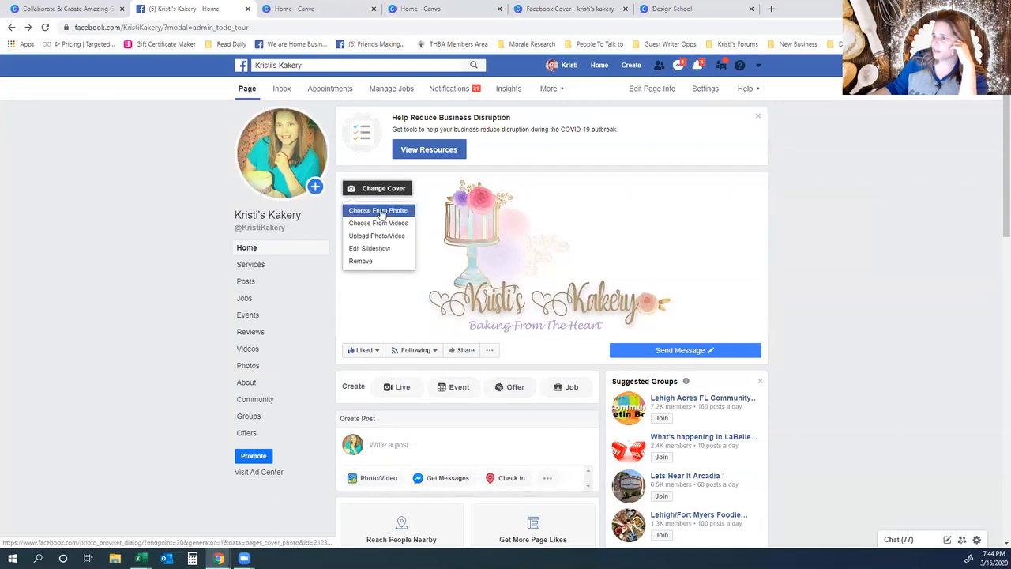
left_click(379, 212)
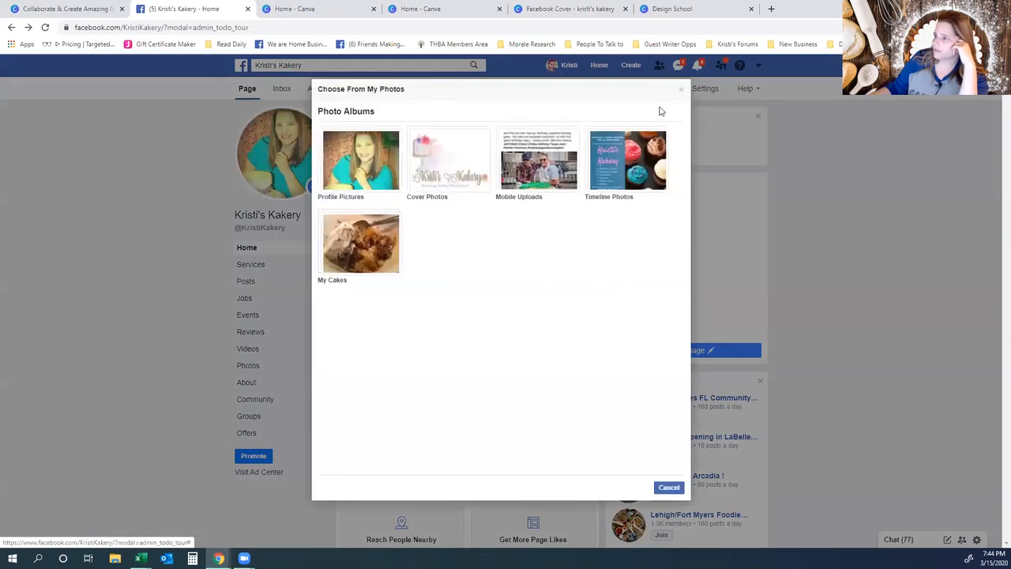
left_click(684, 93)
- Upload "kristi's kakery strawberry" from the Desktop as the Facebook page's cover photo and save the new cover
left_click(378, 188)
left_click(383, 239)
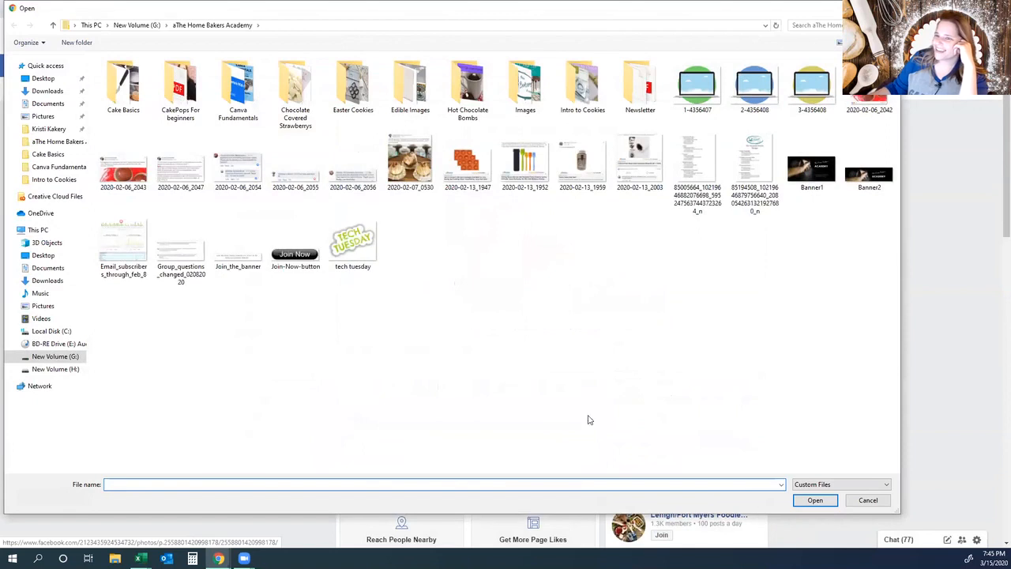
left_click(39, 79)
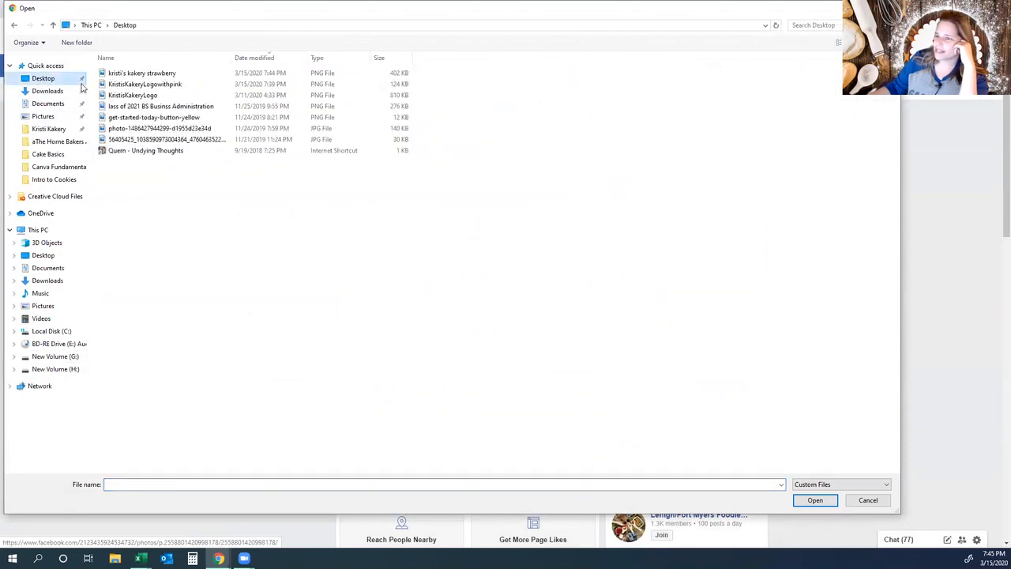
double_click(147, 74)
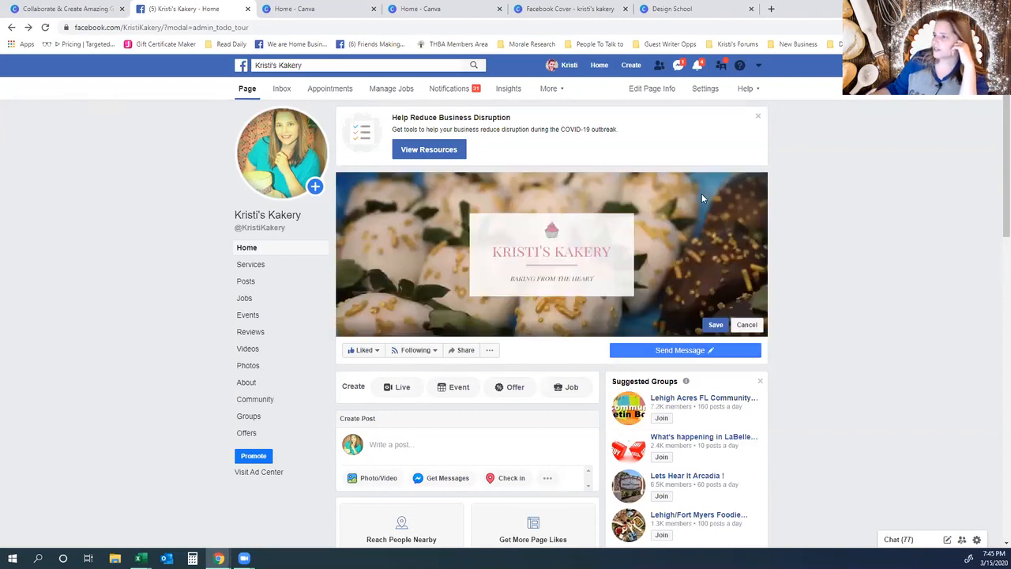
left_click(714, 324)
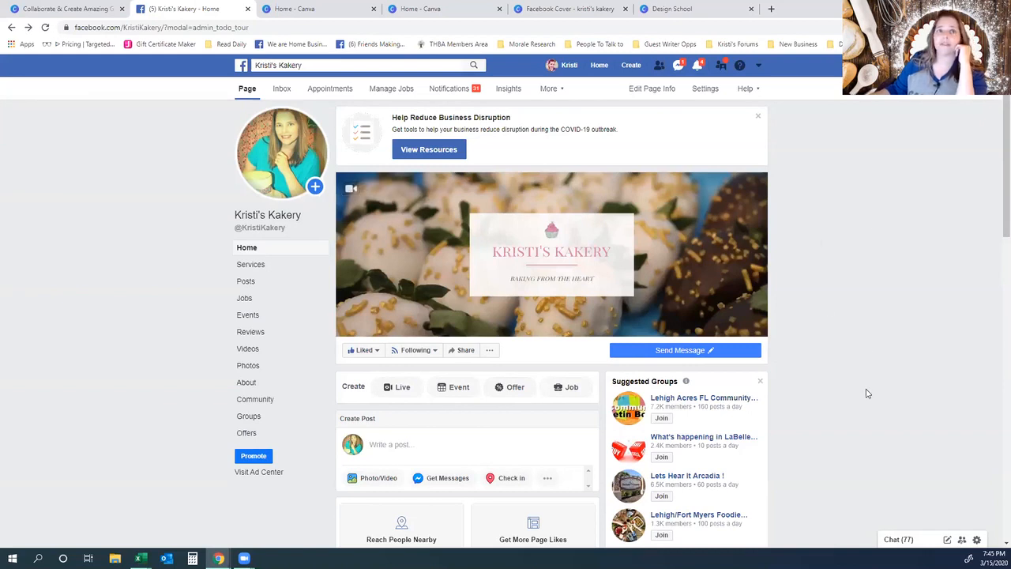
scroll(791, 332, "down", 1)
scroll(783, 298, "up", 1)
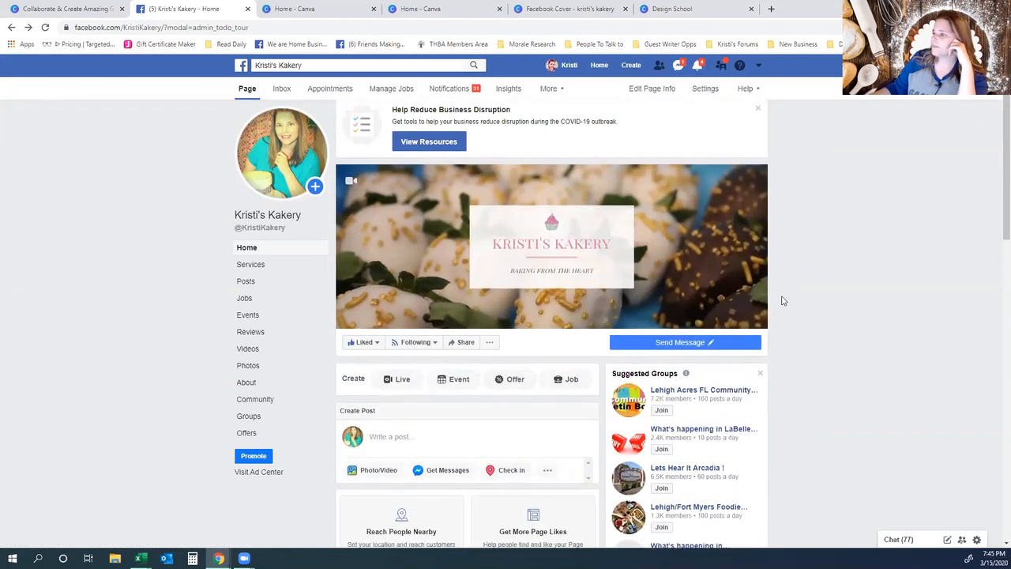
- Close the surplus Canva tabs and rename the strawberry cover design as "kristi's kakery logo strawberry"
left_click(254, 12)
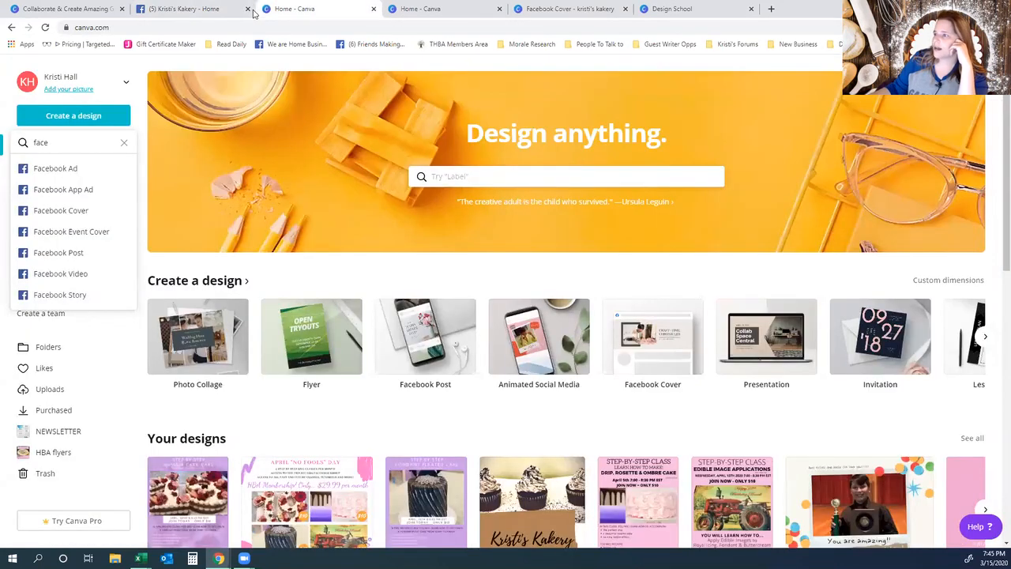
left_click(752, 9)
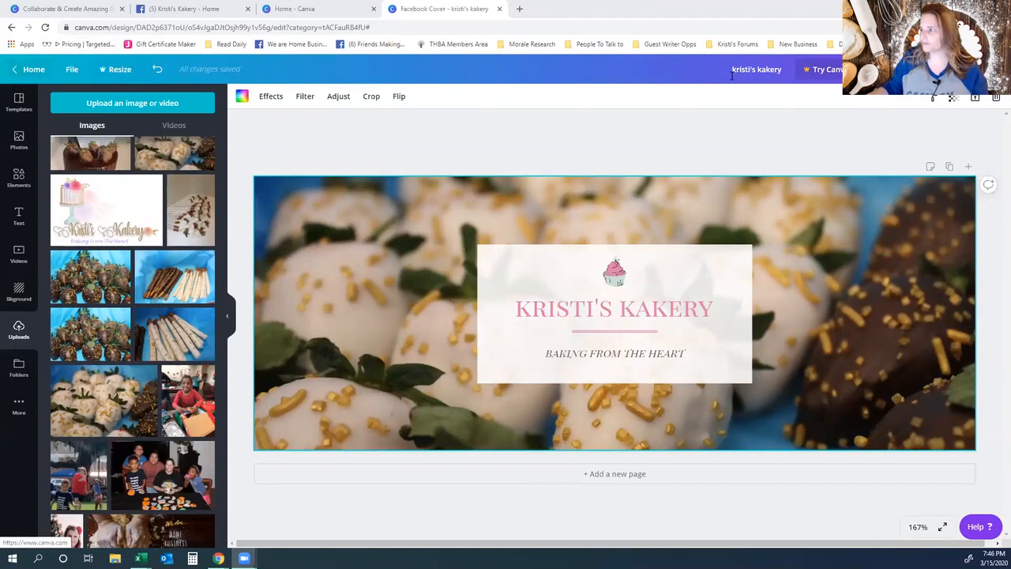
left_click(783, 69)
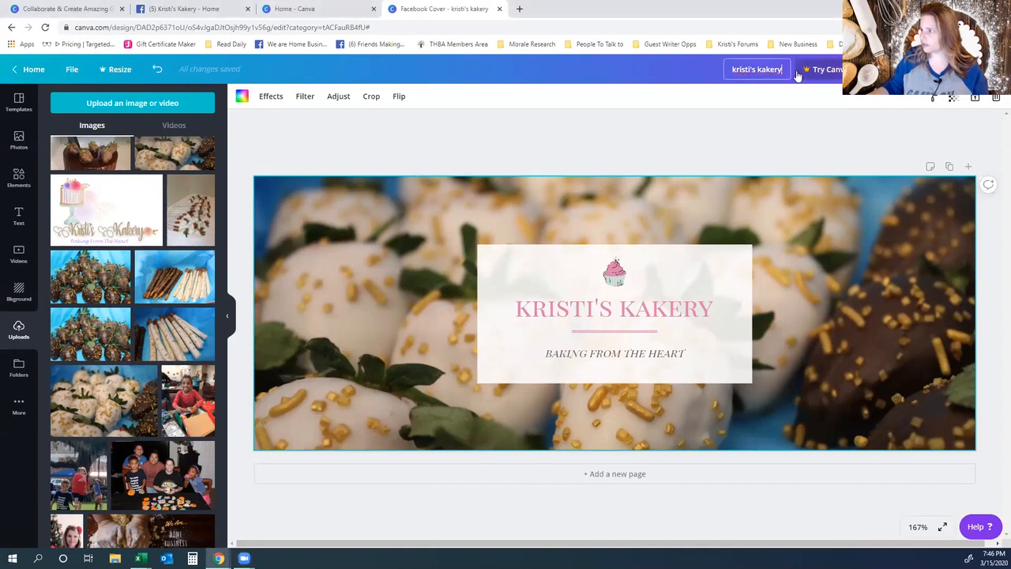
left_click(757, 162)
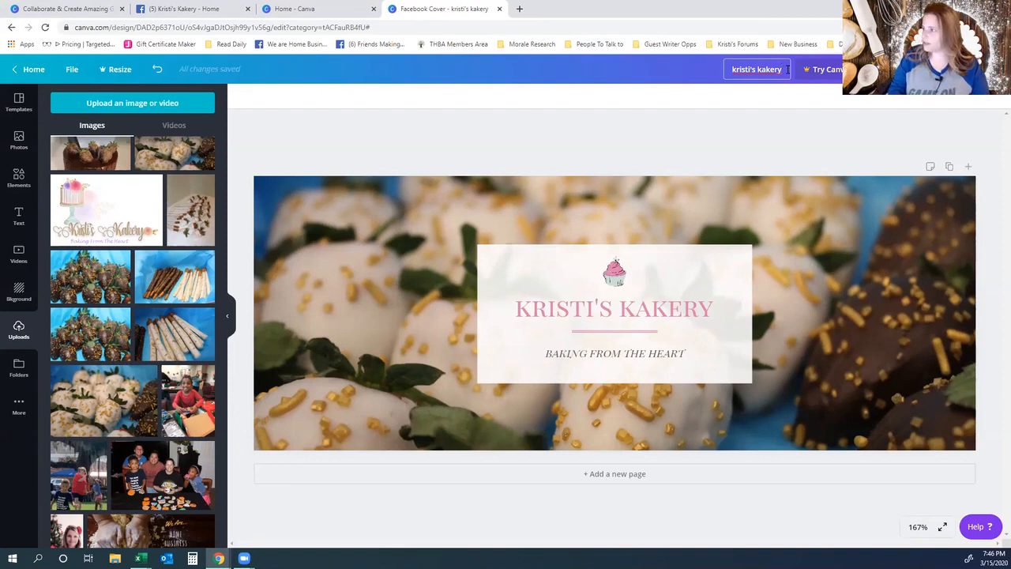
type("l")
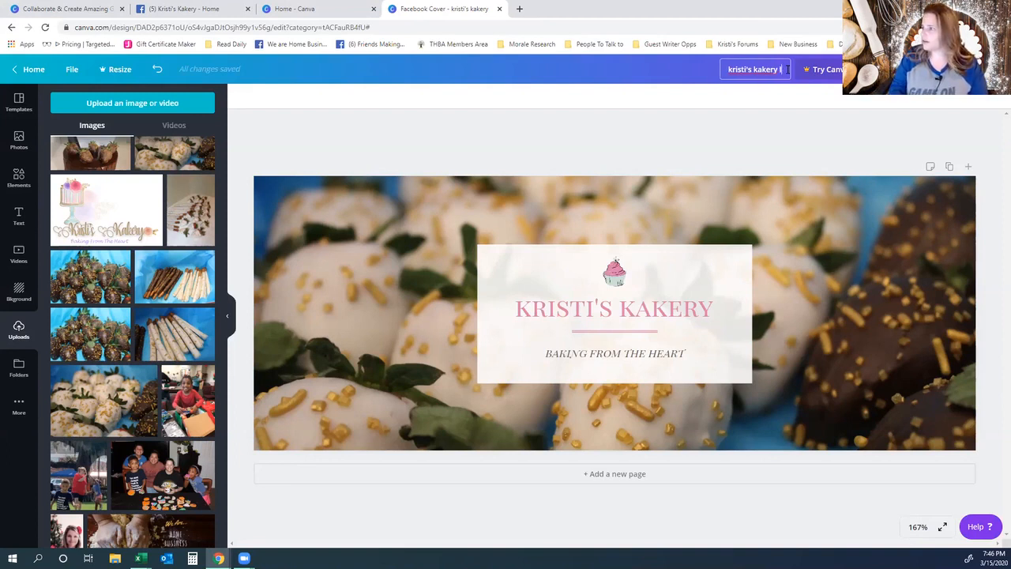
type("ogo strawberry")
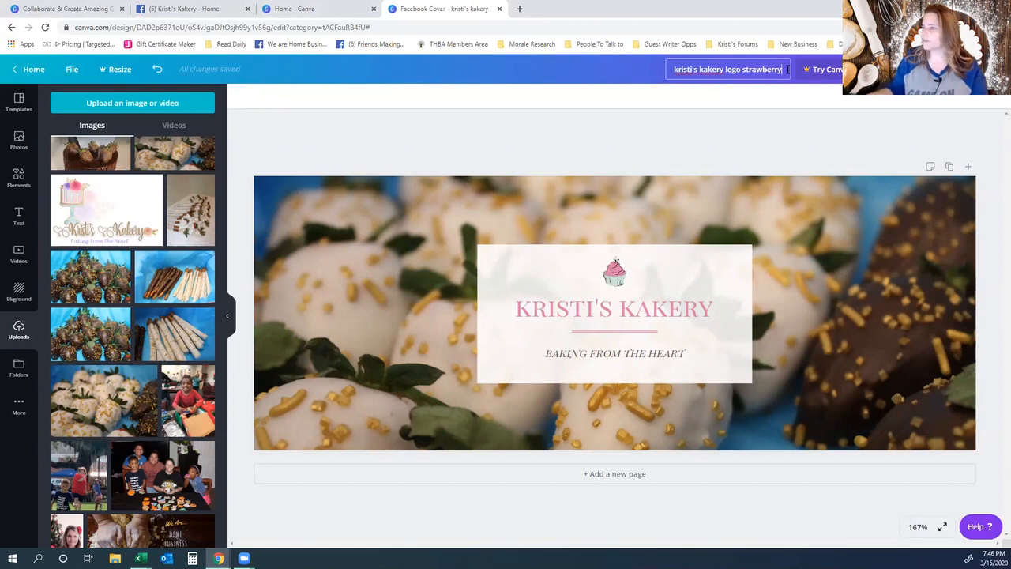
key("Return")
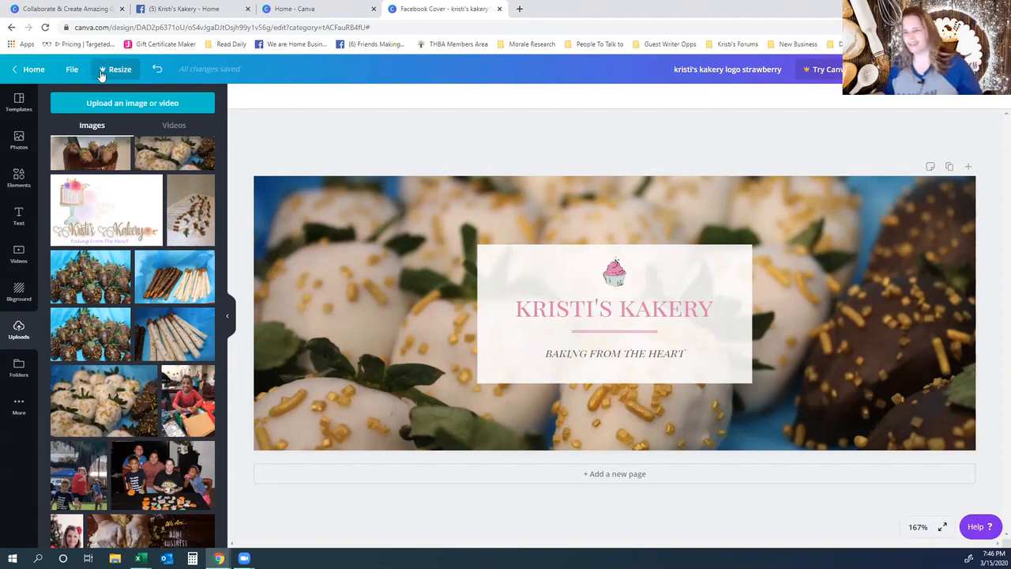
- Save the strawberry cover design and return to the Canva home page
left_click(71, 71)
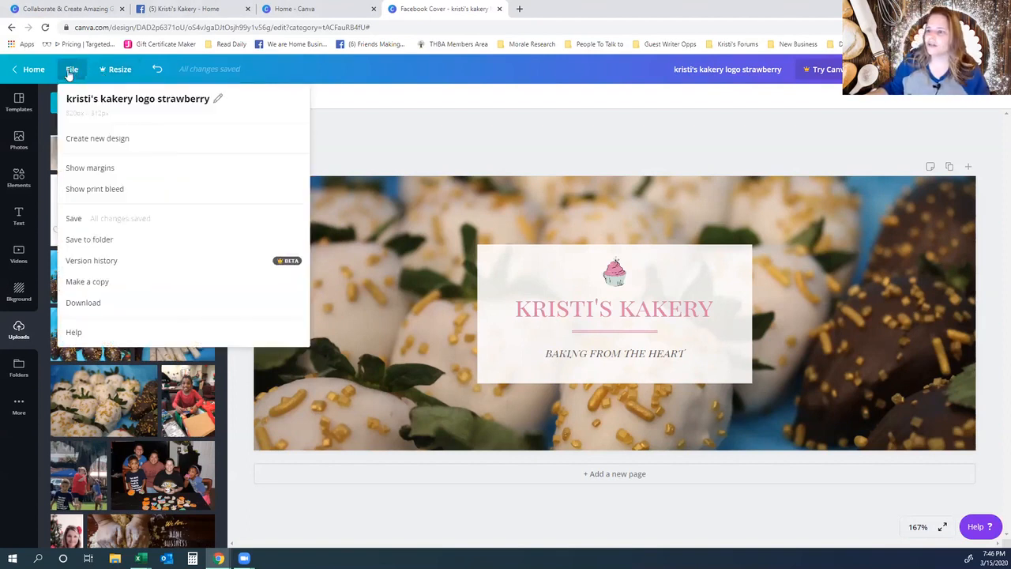
left_click(96, 222)
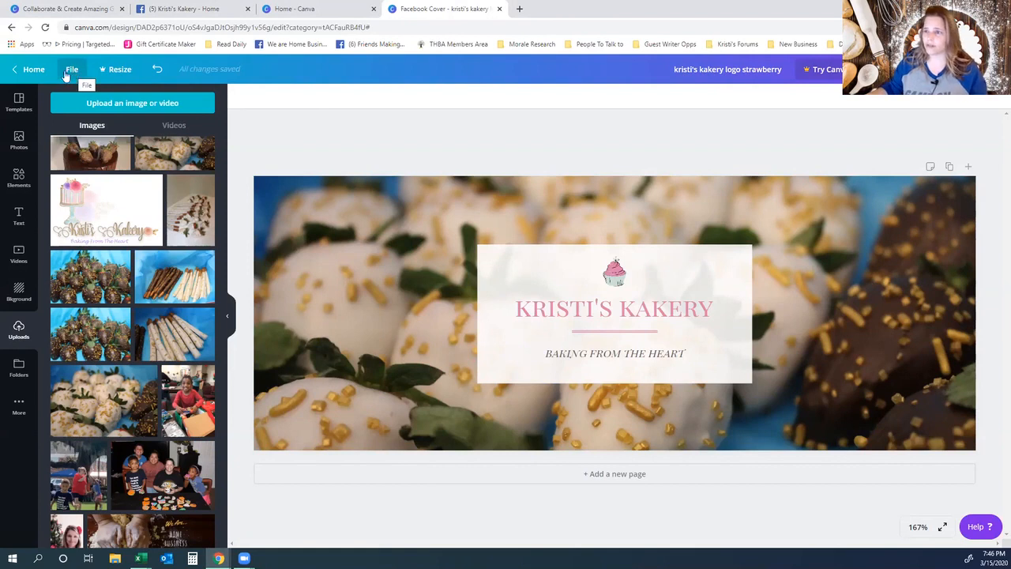
left_click(33, 70)
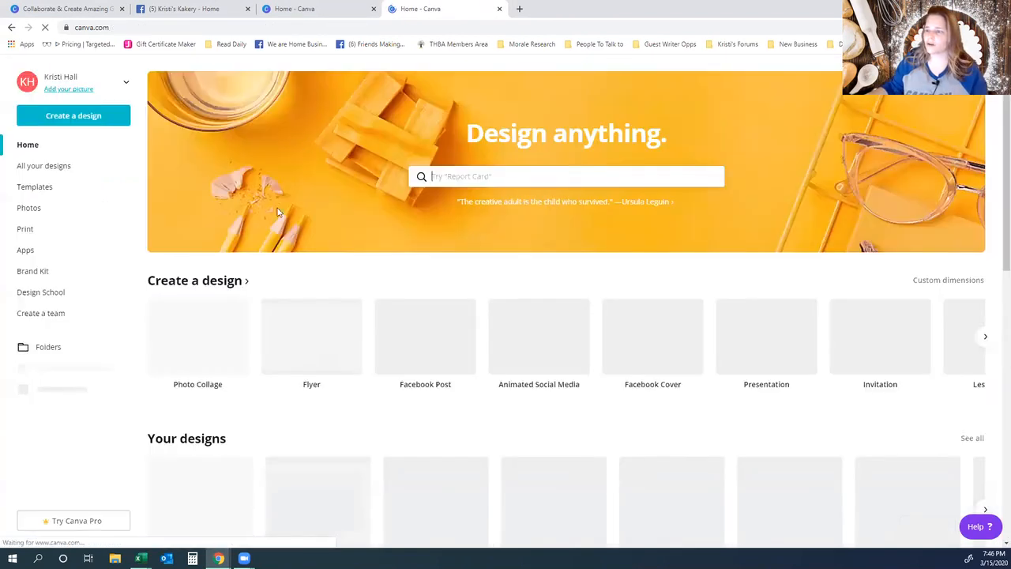
- Look over the design types and the recent designs on the Canva home page
scroll(508, 235, "down", 1)
scroll(553, 235, "down", 3)
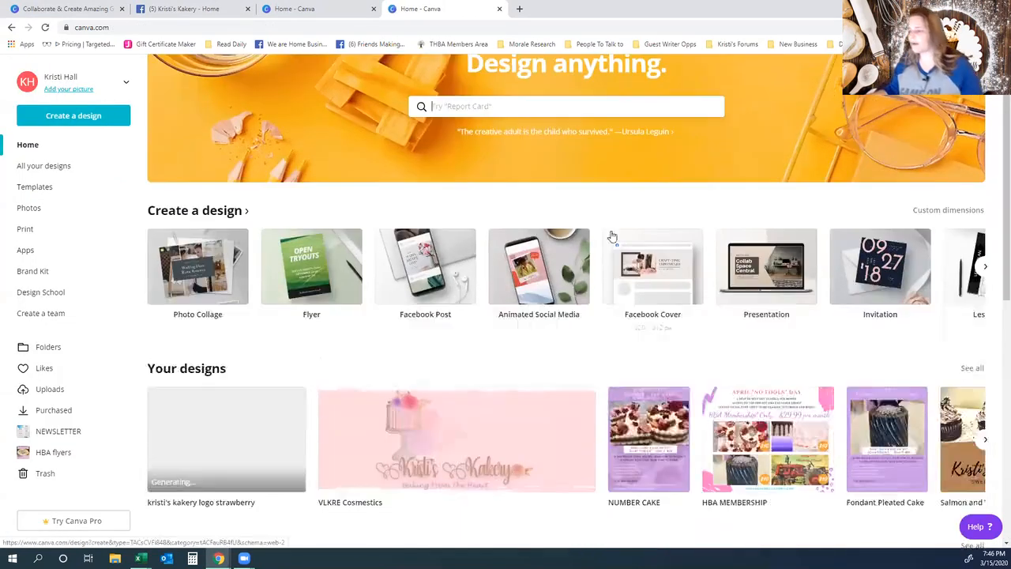
scroll(237, 252, "up", 3)
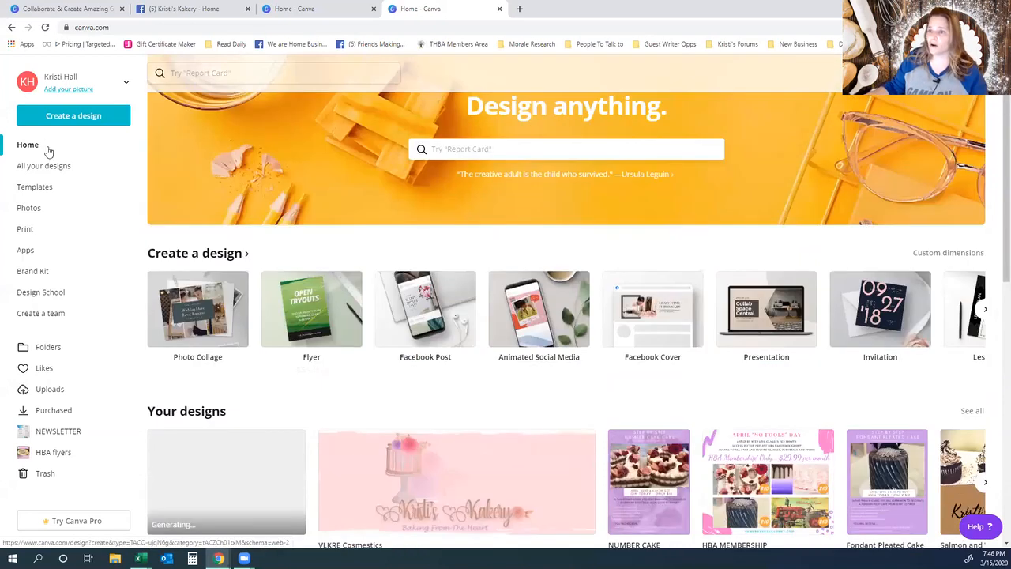
scroll(56, 142, "up", 1)
scroll(237, 215, "down", 2)
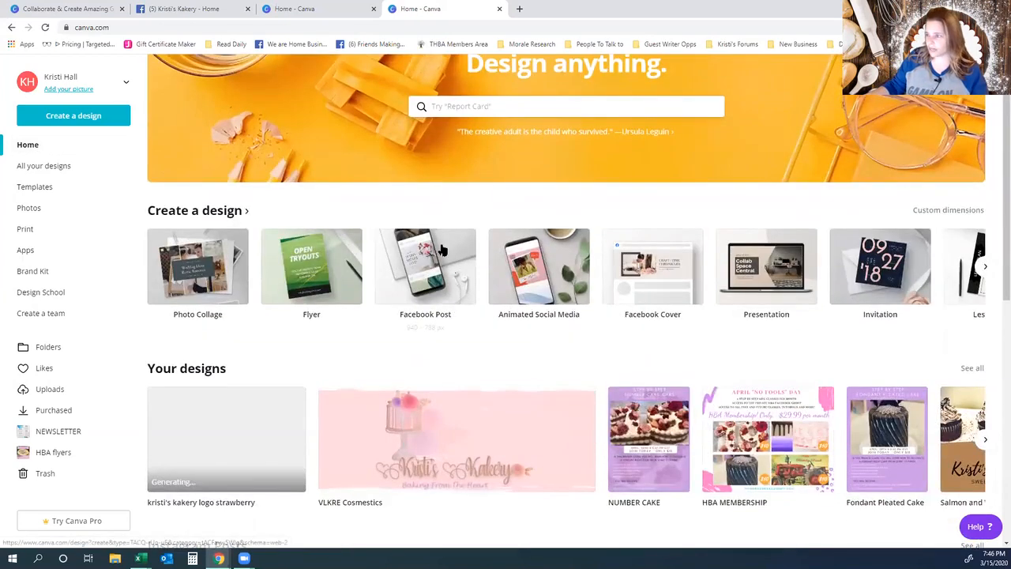
scroll(210, 339, "down", 2)
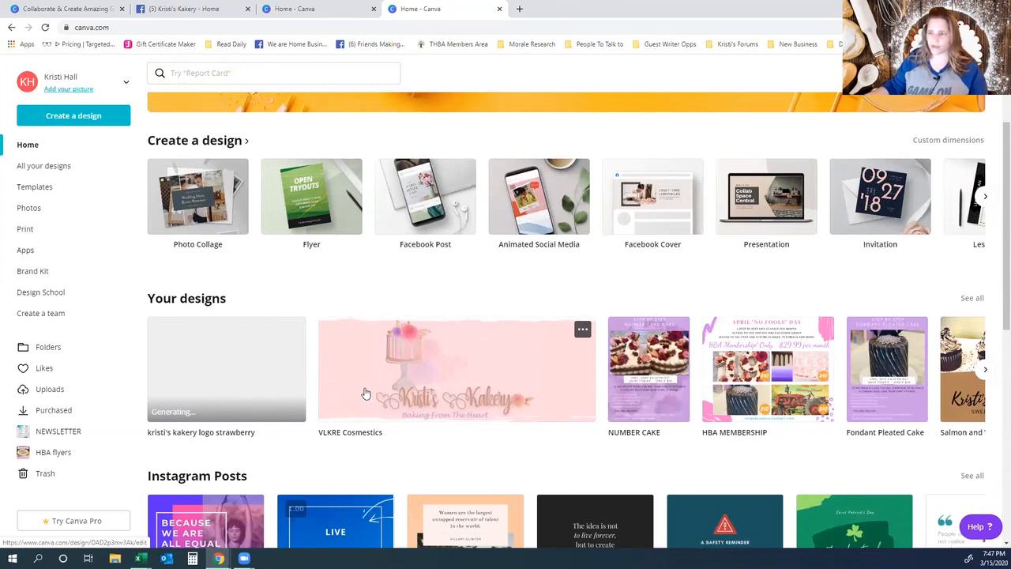
scroll(365, 393, "up", 3)
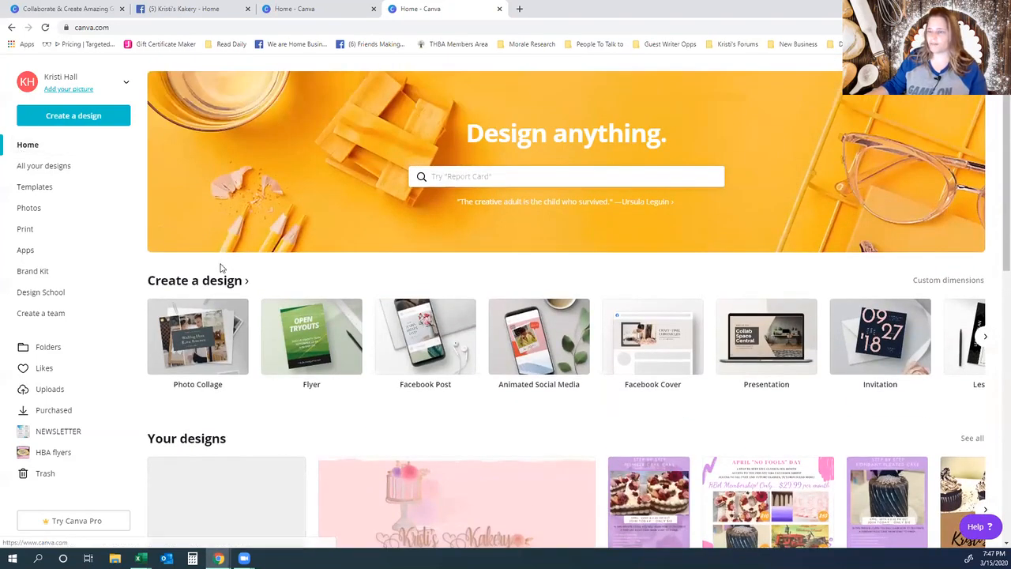
scroll(221, 269, "down", 3)
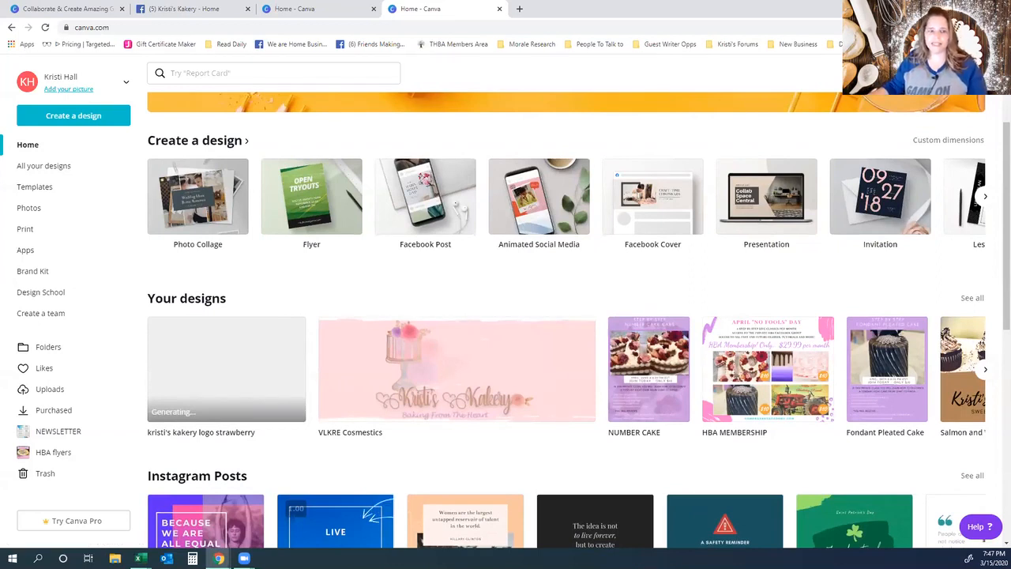
scroll(289, 332, "up", 3)
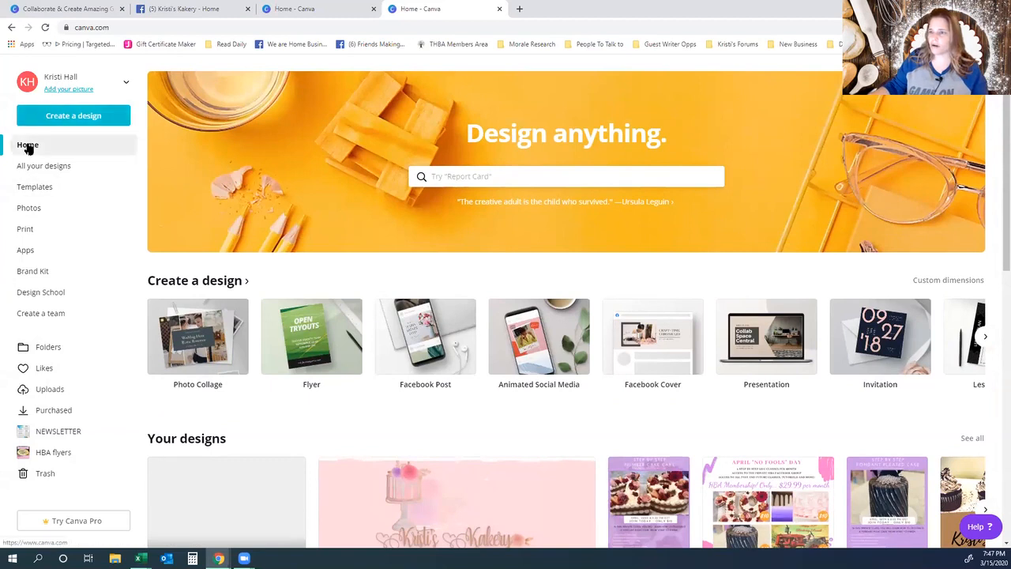
- Search the design types for "facebook pos", create a blank Facebook Post design and browse its templates
left_click(86, 121)
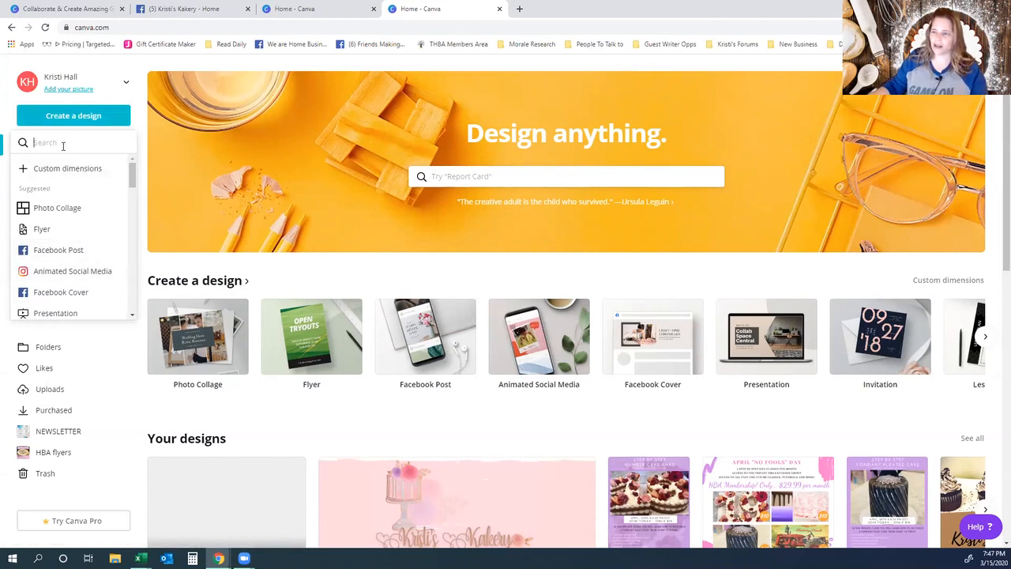
type("f")
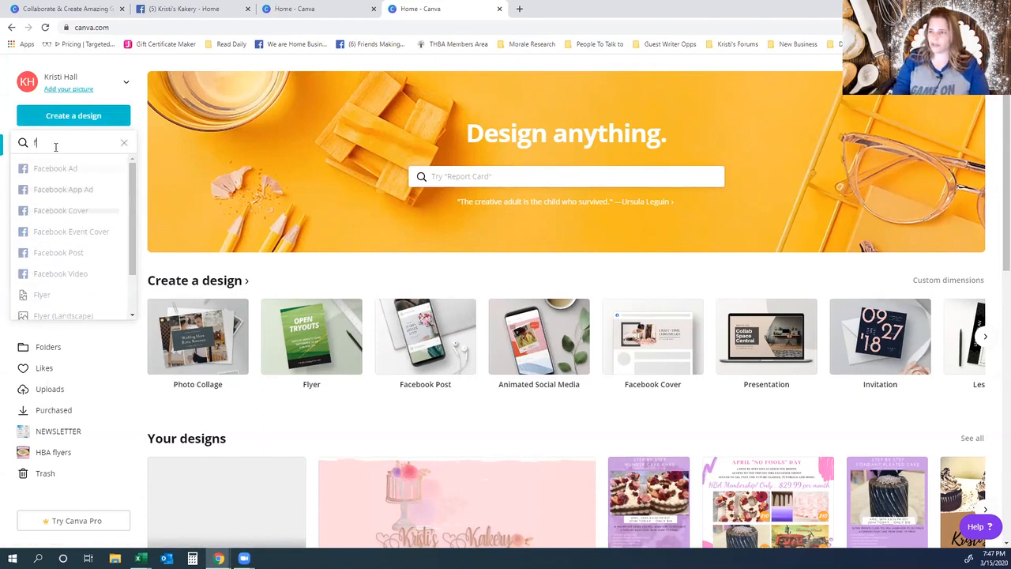
type("acebook pos")
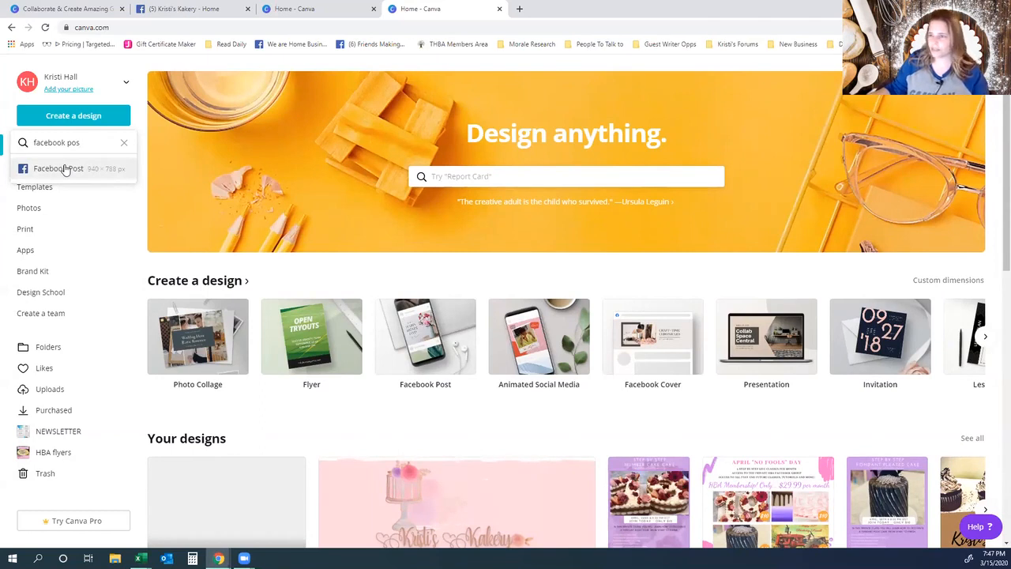
left_click(66, 170)
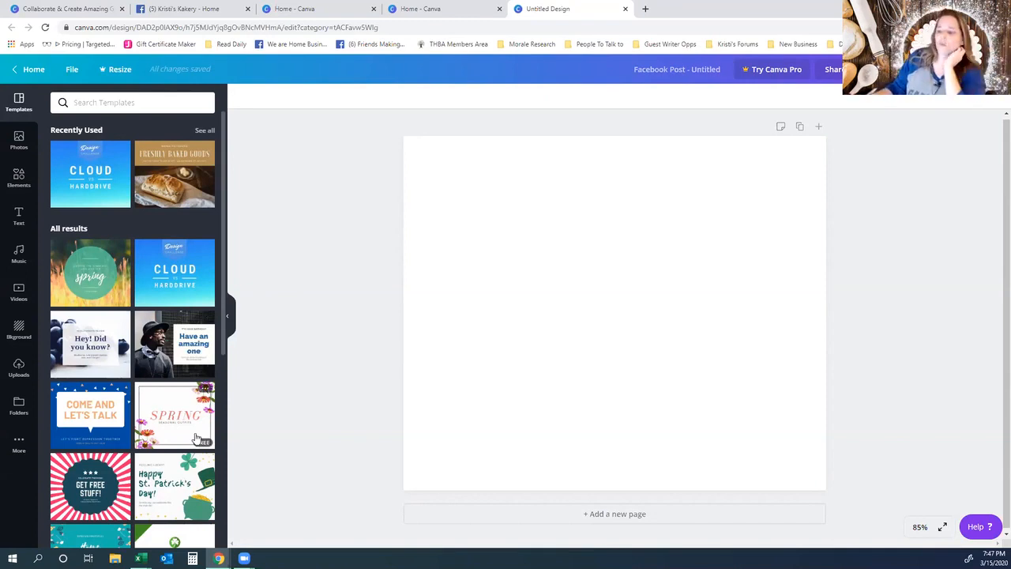
scroll(125, 247, "down", 4)
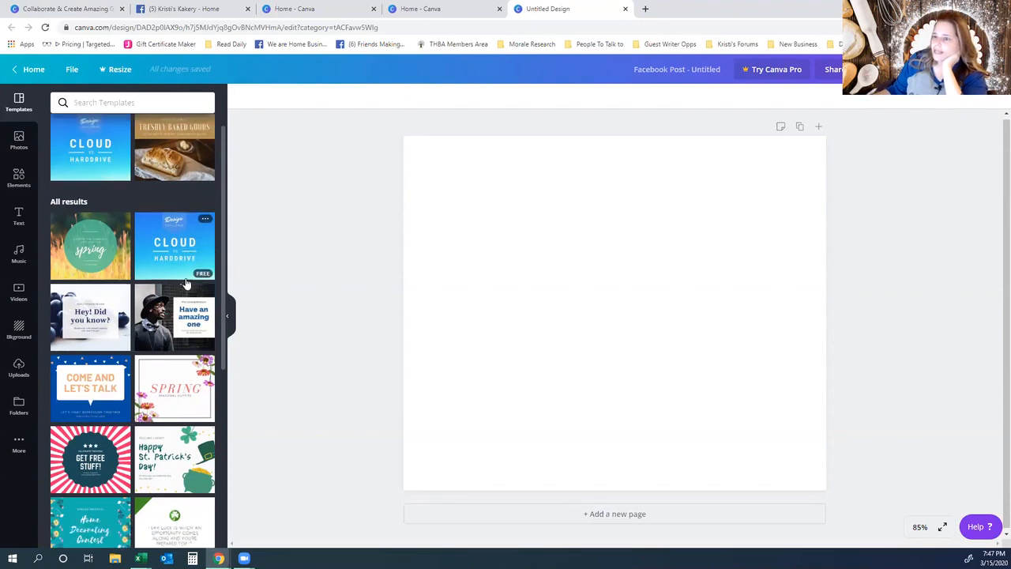
scroll(181, 298, "down", 4)
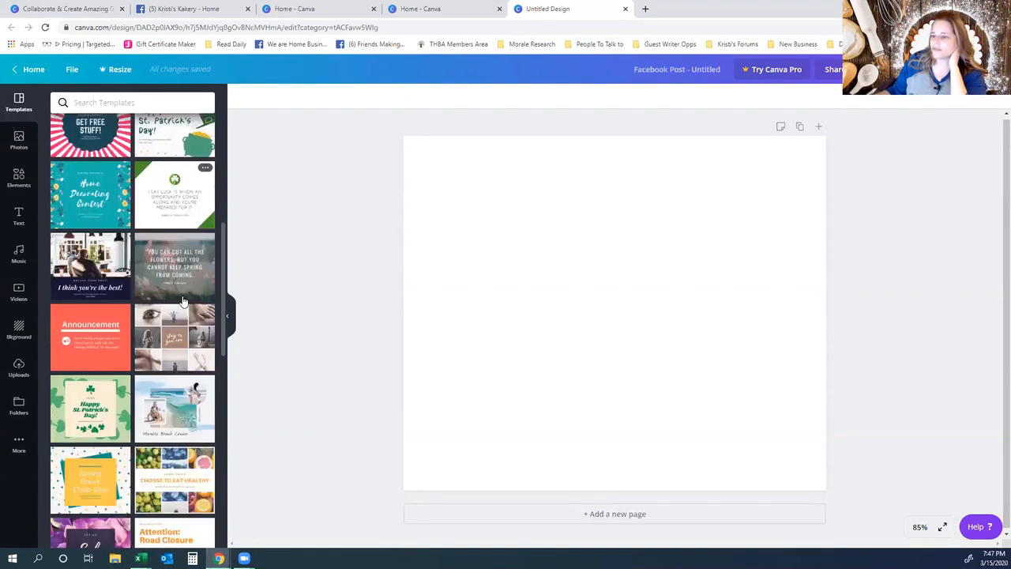
scroll(177, 296, "up", 3)
scroll(177, 296, "up", 5)
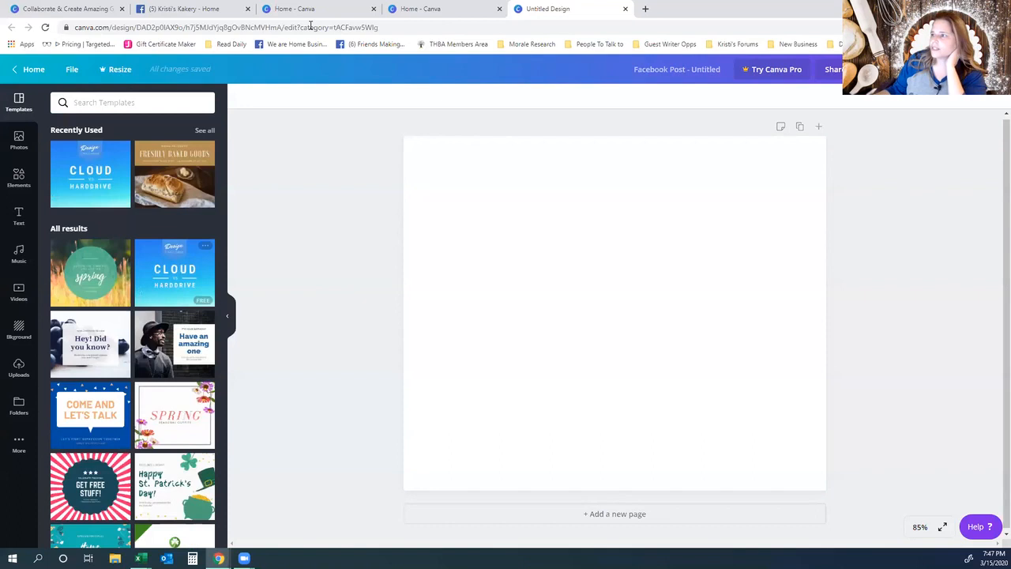
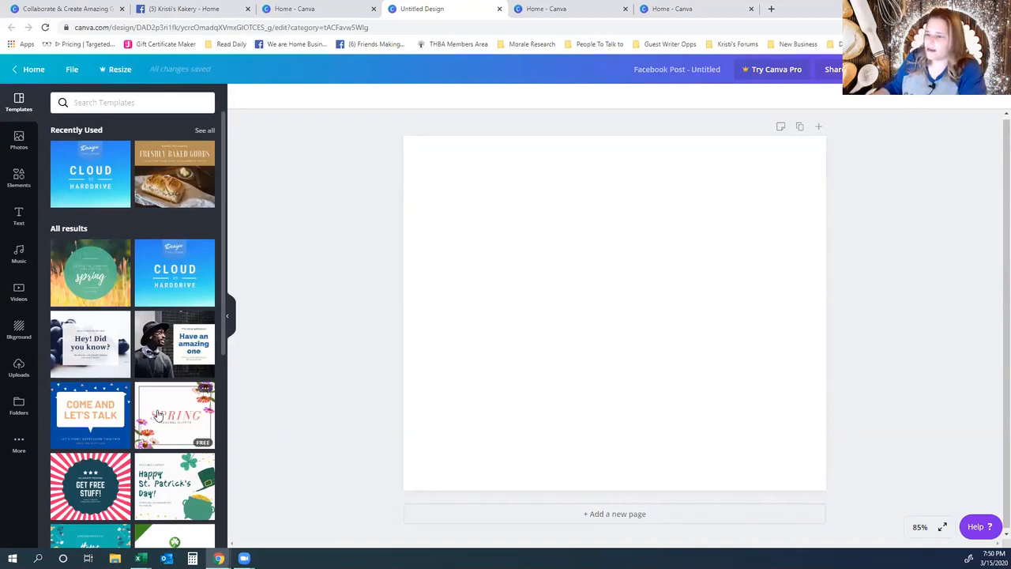
- Look through the available Facebook Post templates, covering seasonal, holiday, sale and quote designs
scroll(155, 419, "down", 1)
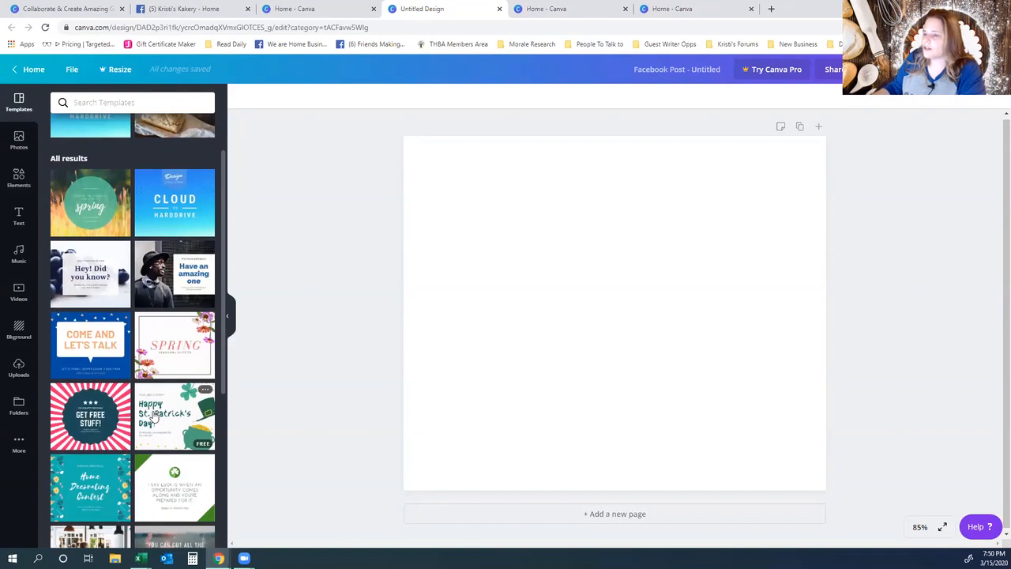
scroll(154, 420, "down", 4)
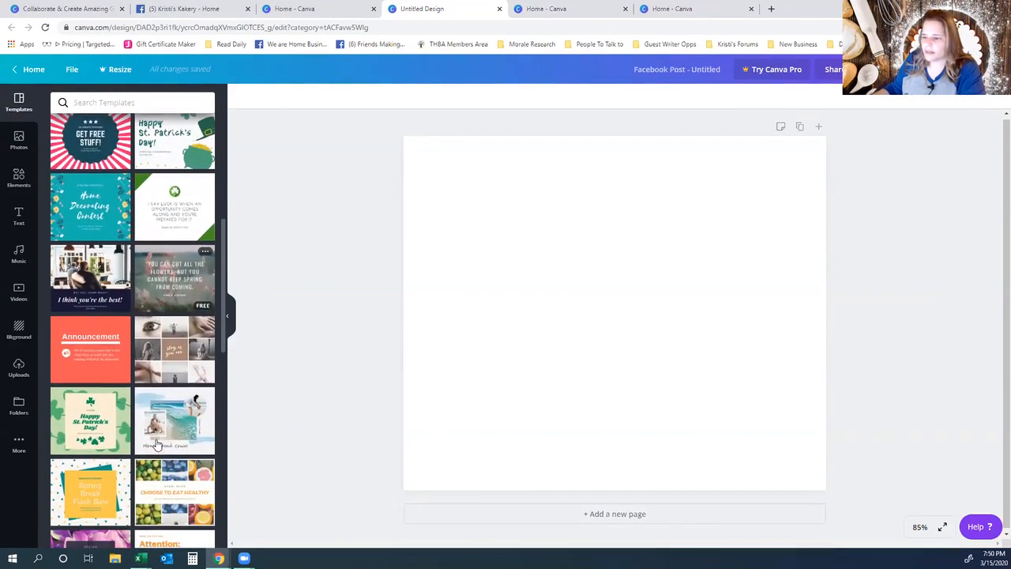
scroll(154, 447, "down", 1)
scroll(150, 444, "down", 5)
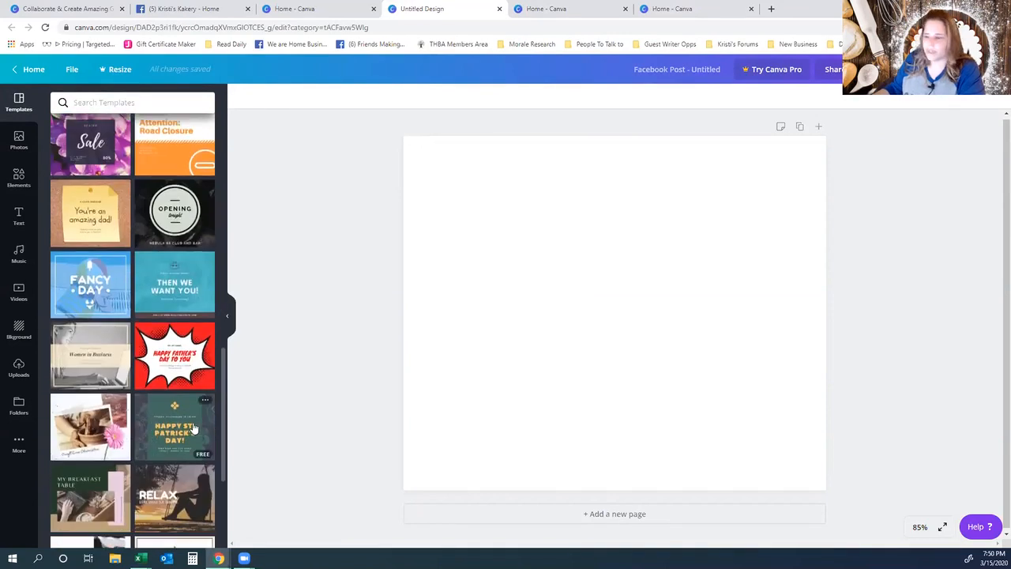
scroll(190, 434, "down", 3)
scroll(204, 446, "down", 2)
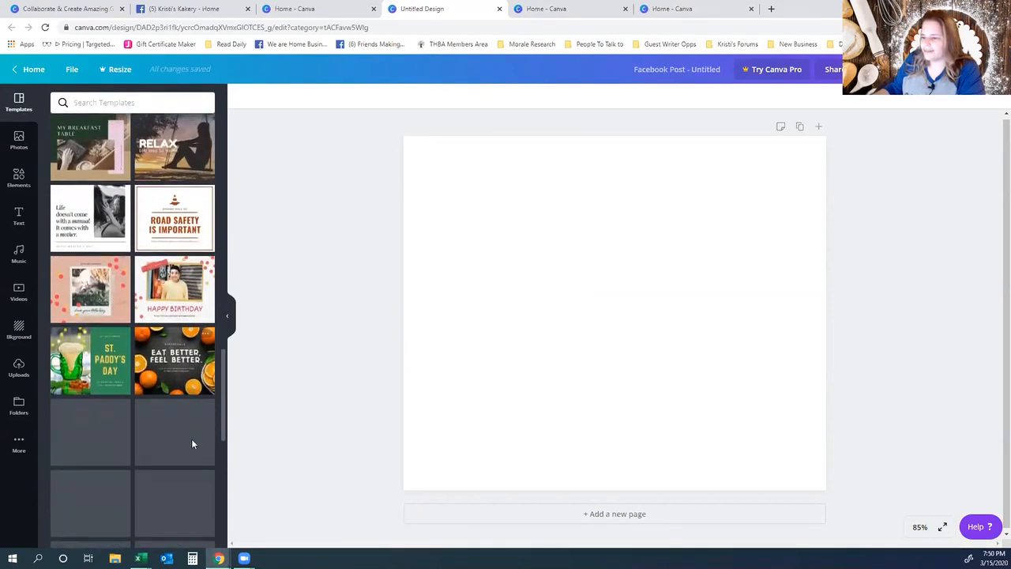
scroll(158, 427, "down", 5)
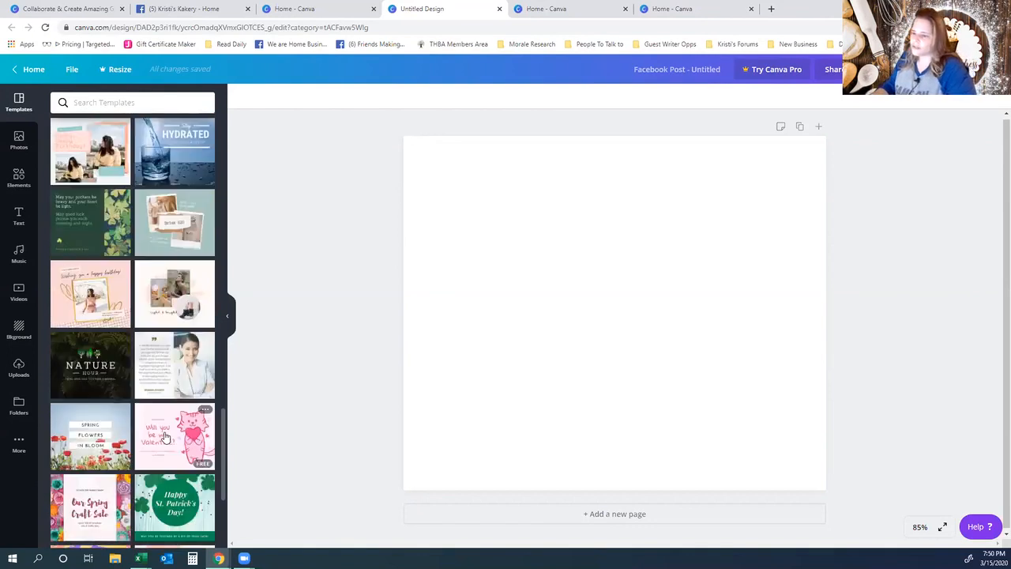
scroll(175, 444, "down", 6)
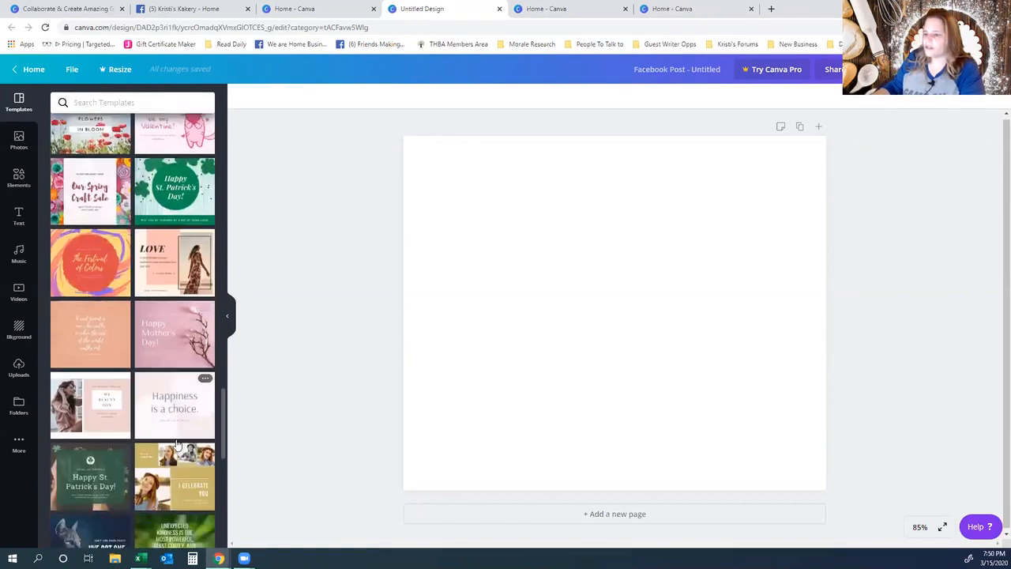
scroll(177, 445, "down", 5)
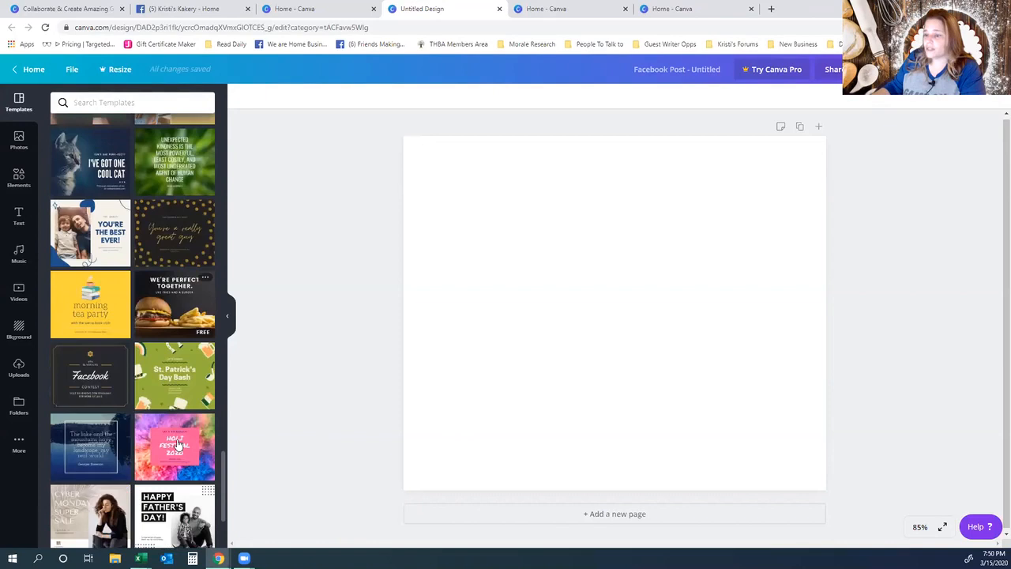
scroll(177, 445, "down", 5)
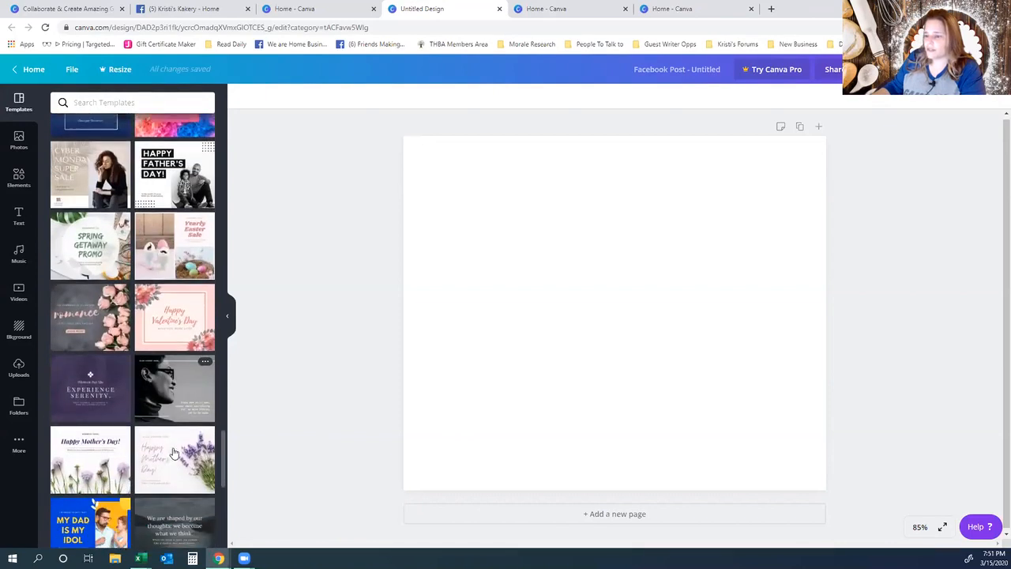
scroll(159, 426, "down", 1)
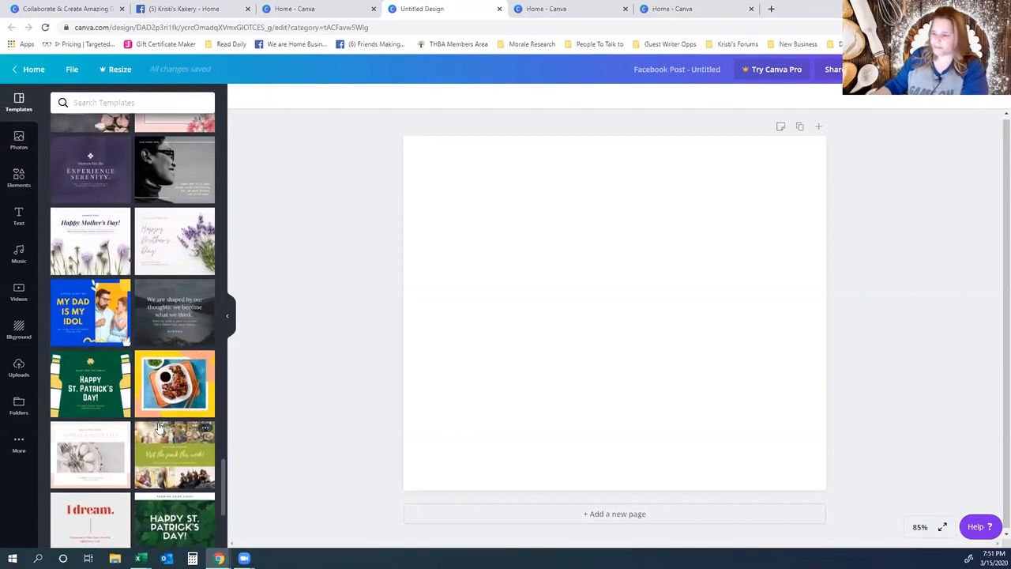
scroll(193, 454, "down", 1)
scroll(195, 461, "down", 4)
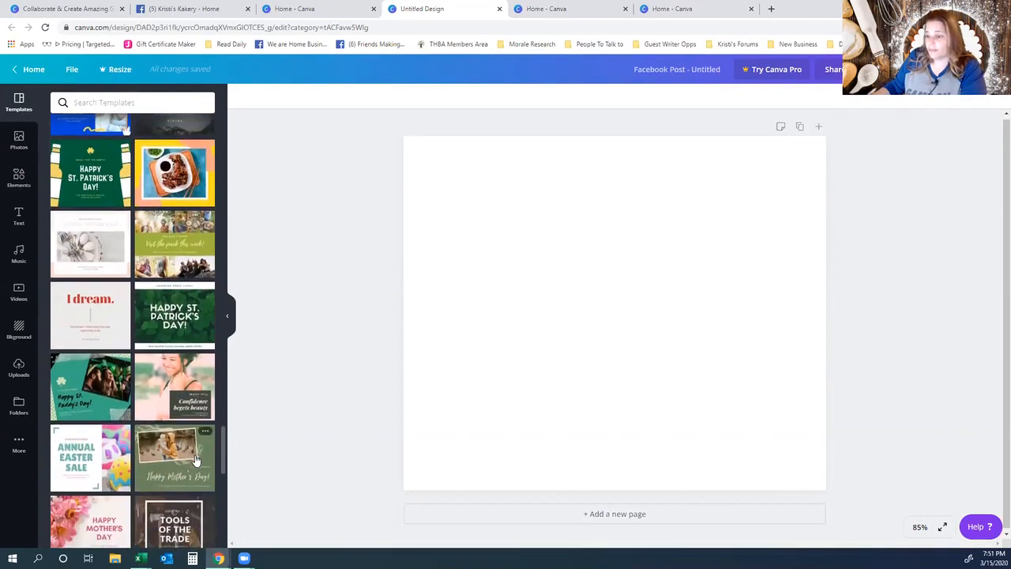
scroll(194, 457, "down", 2)
scroll(195, 461, "up", 5)
scroll(196, 461, "up", 4)
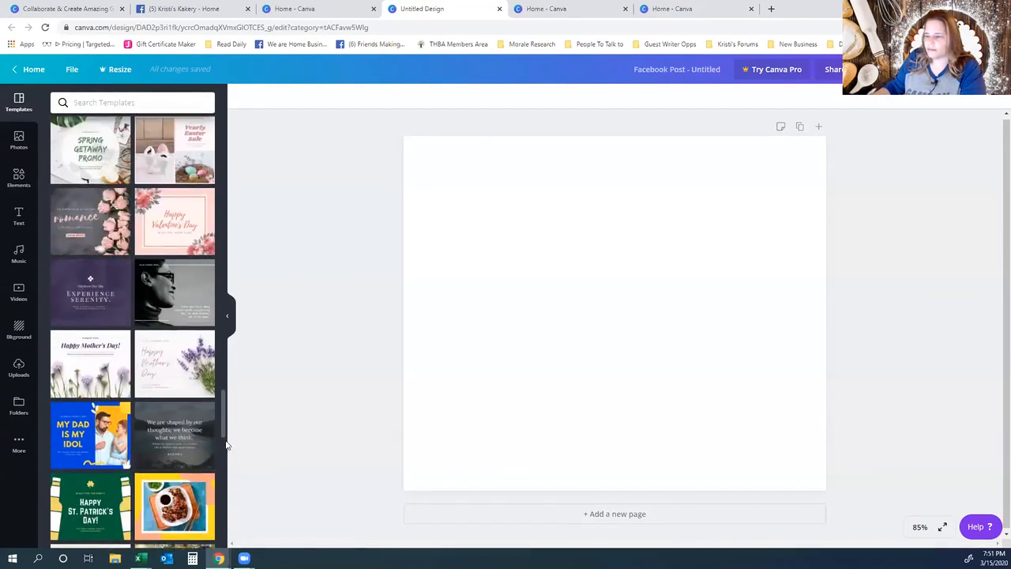
left_click_drag(224, 411, 224, 173)
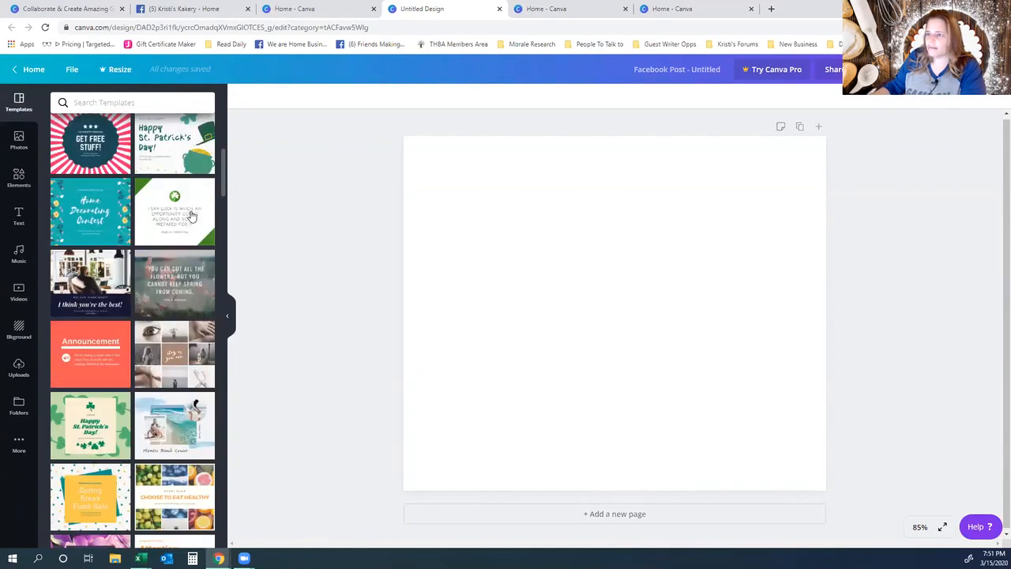
scroll(192, 215, "up", 5)
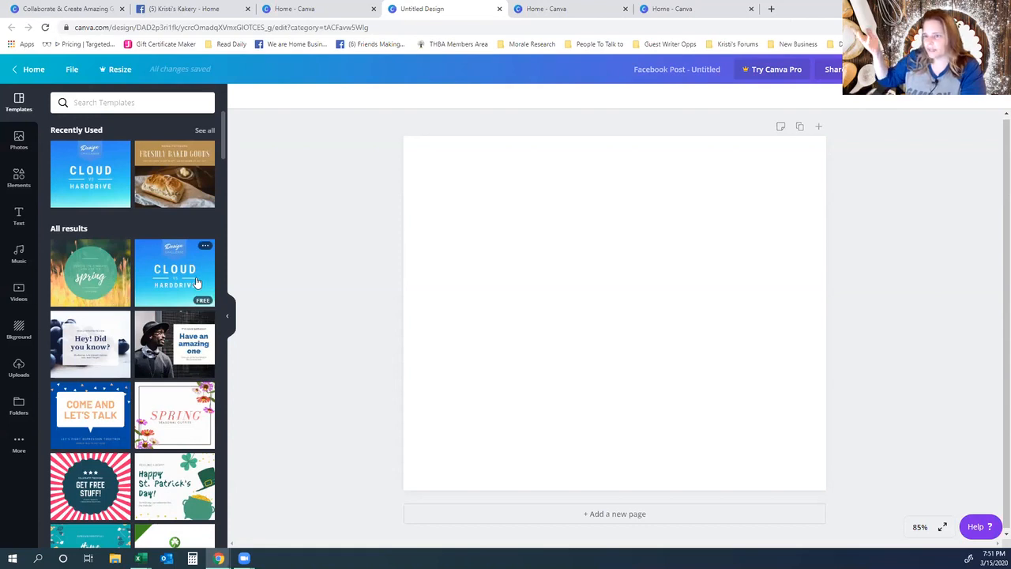
- Search the templates for "bakery" and apply the Freshly Baked Goods template to the blank post
left_click(119, 102)
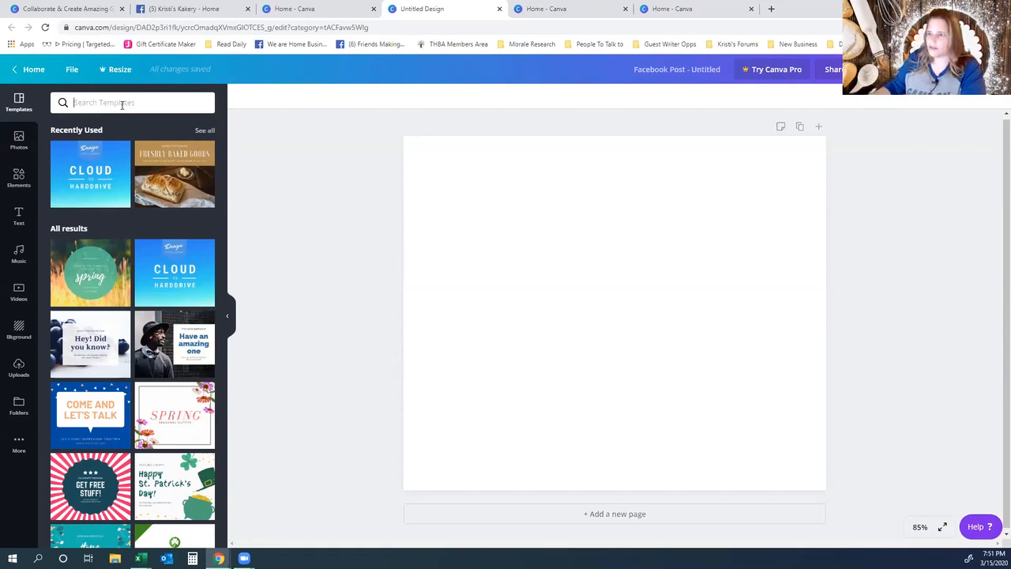
scroll(133, 235, "down", 3)
scroll(126, 206, "up", 4)
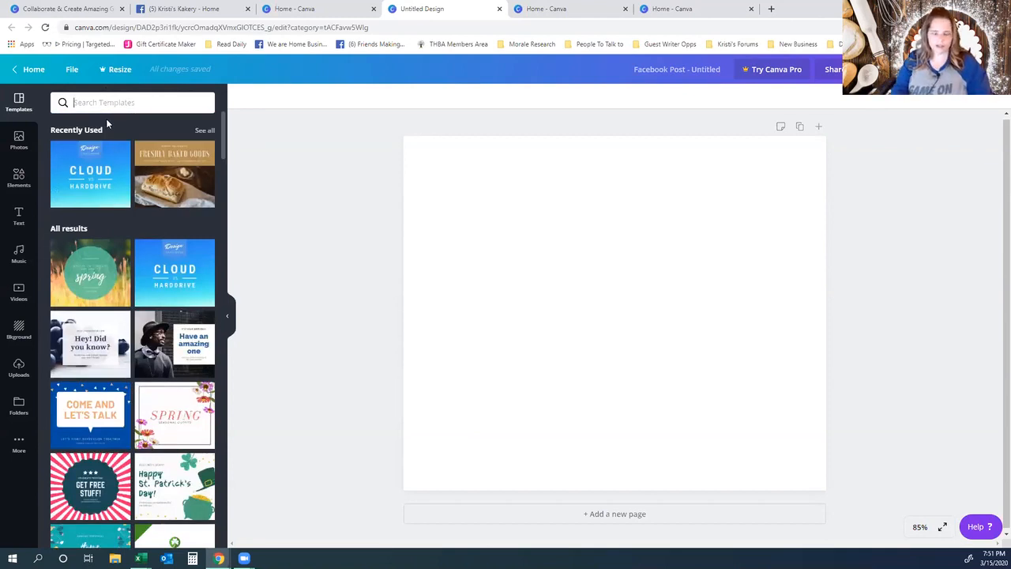
type("bakery")
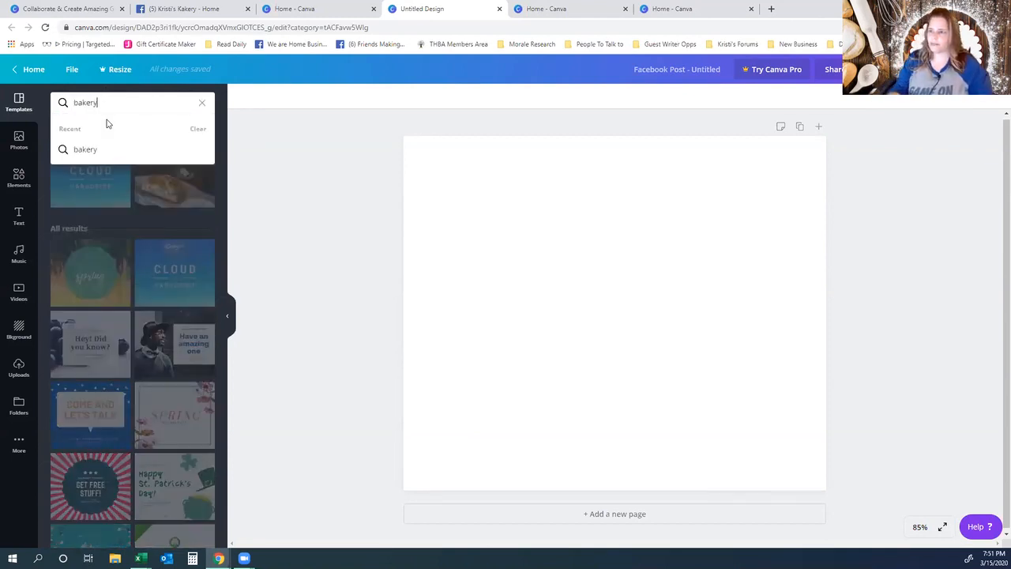
left_click(92, 151)
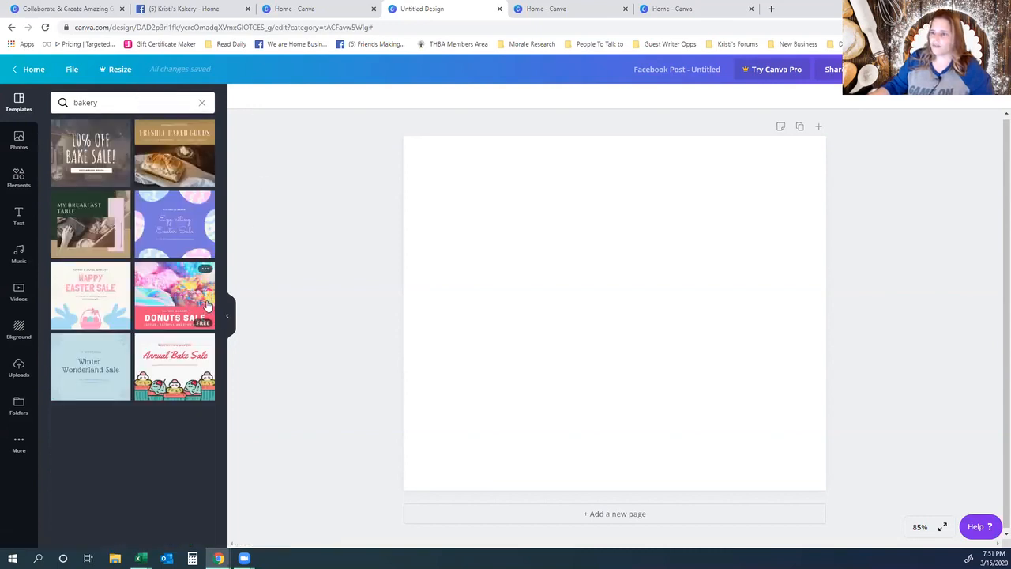
left_click(180, 163)
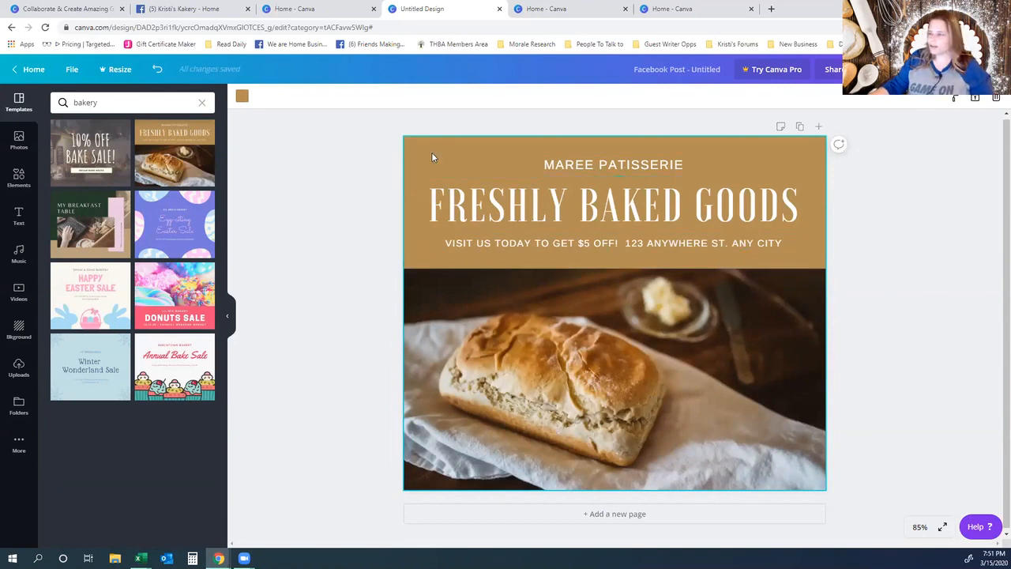
- Replace the "Maree Patisserie" line above the heading with "Kristi's Kakery"
left_click(610, 164)
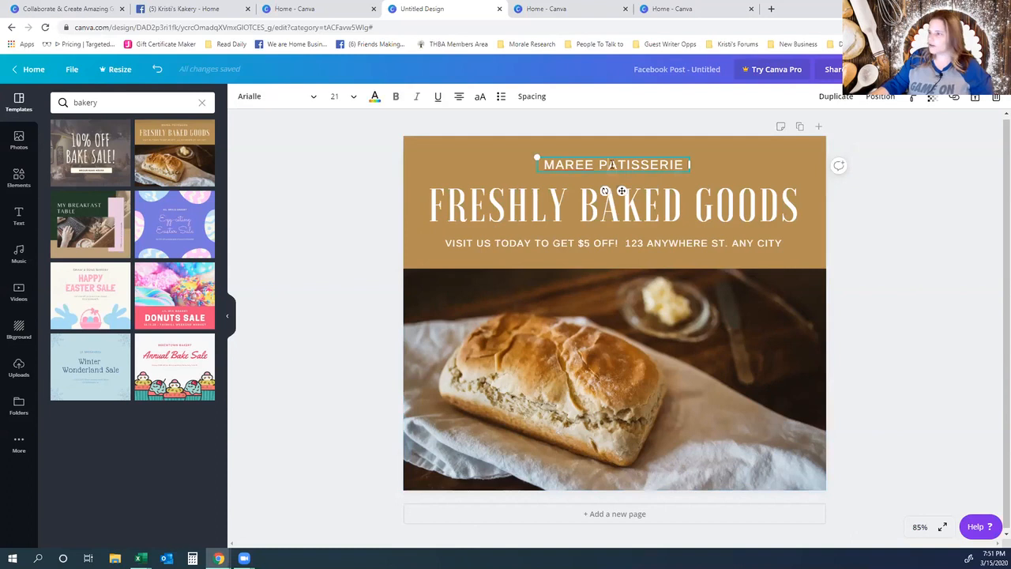
triple_click(679, 164)
type("kri")
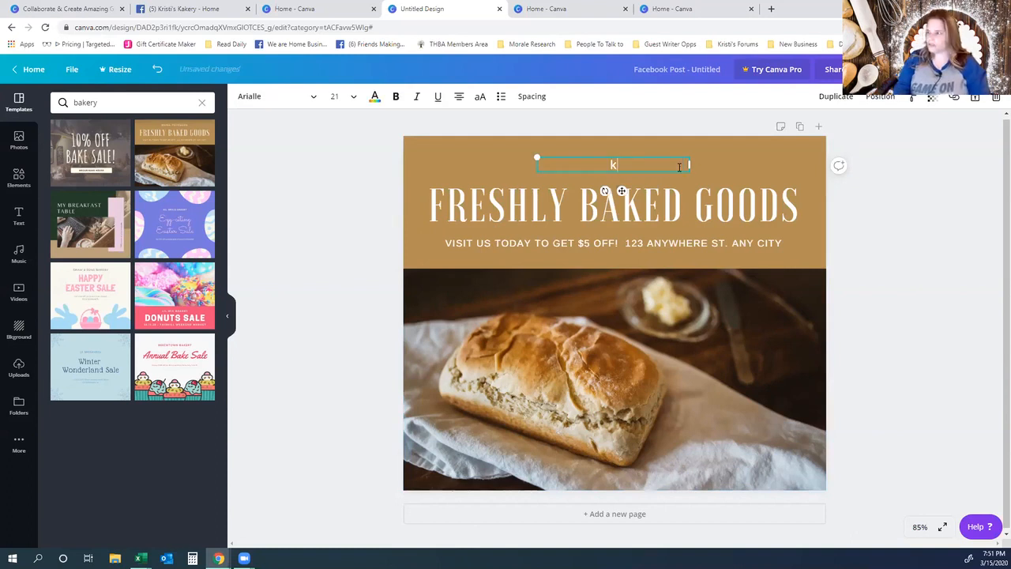
key("BackSpace")
key("BackSpace")
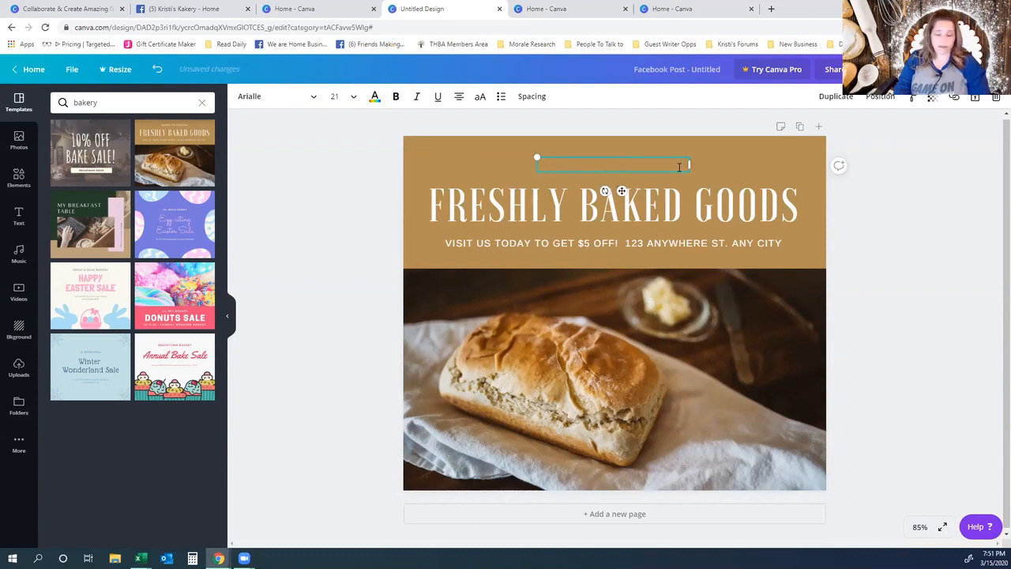
type("rist")
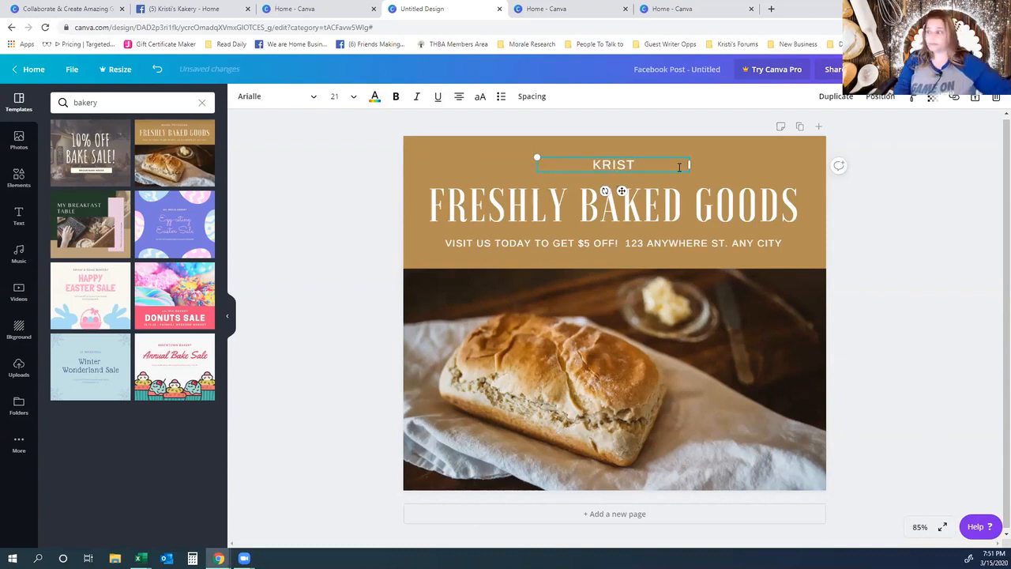
type("i's kakery")
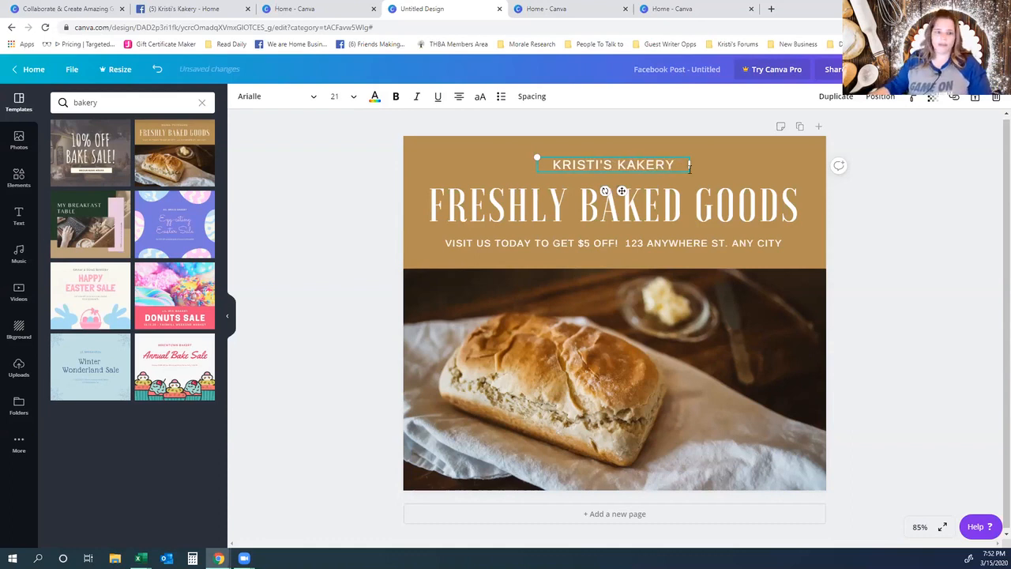
left_click(617, 207)
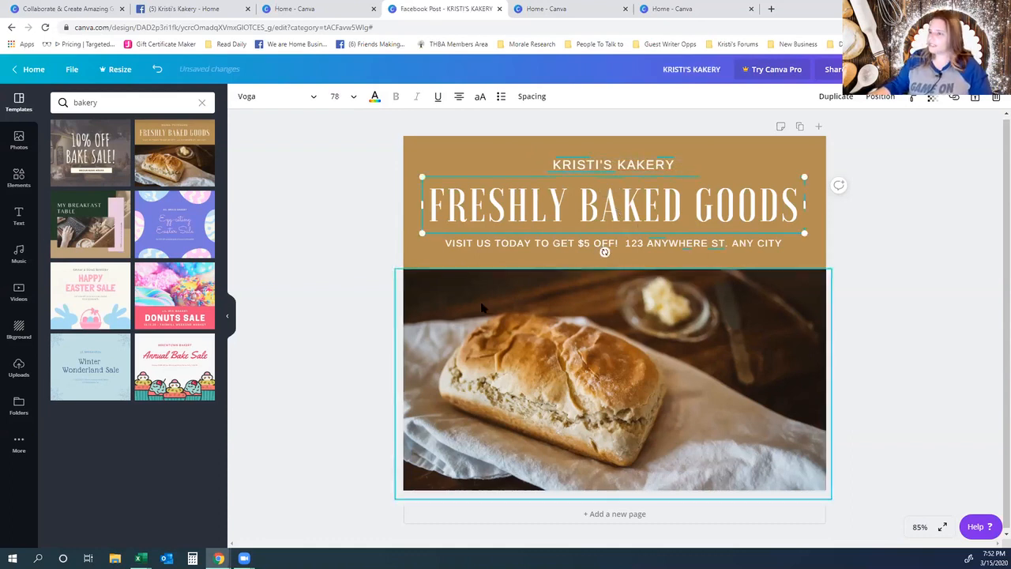
- Replace the template's bread photo with the uploaded photo of green-edged Doe Eyed Boutique cookies
left_click(18, 367)
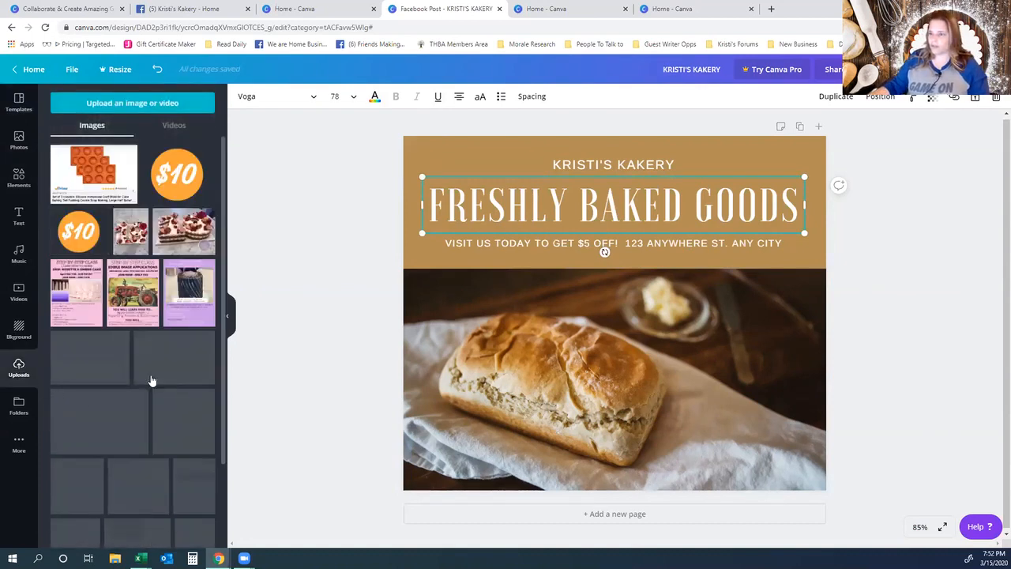
scroll(145, 391, "down", 5)
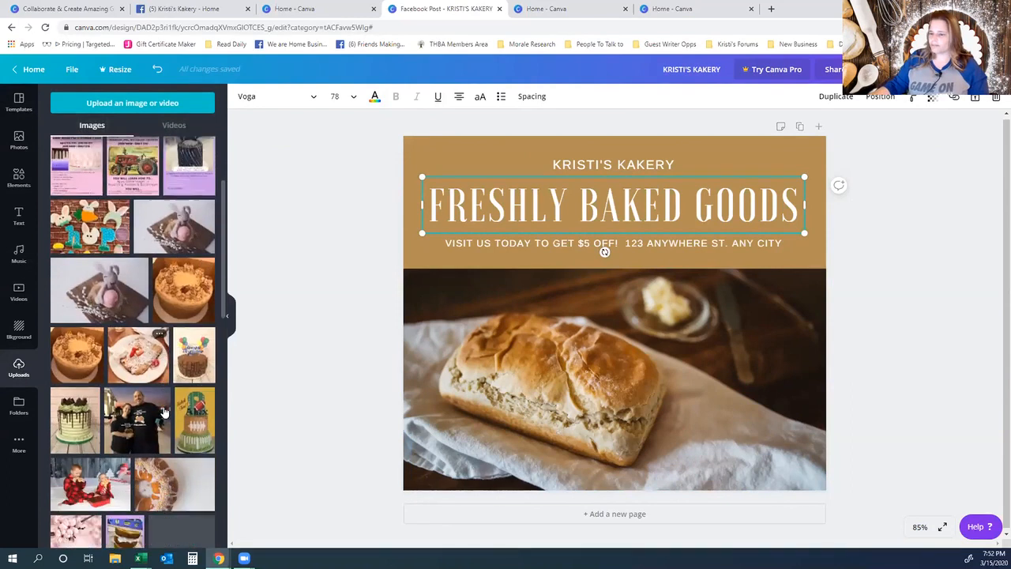
scroll(198, 420, "down", 10)
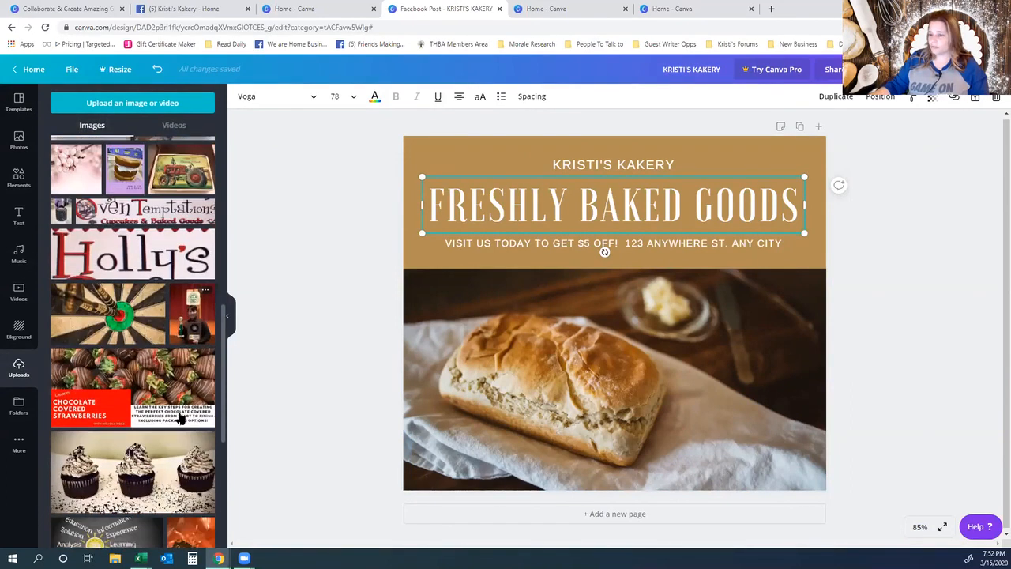
left_click_drag(75, 422, 482, 387)
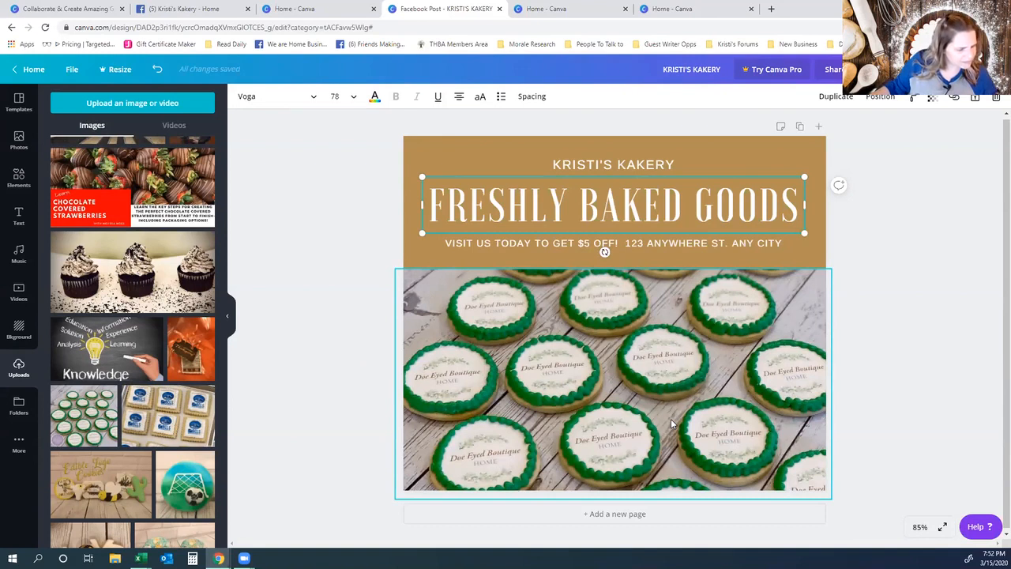
- Try dark green as the background colour behind the post's text, and undo that colour change
left_click(429, 142)
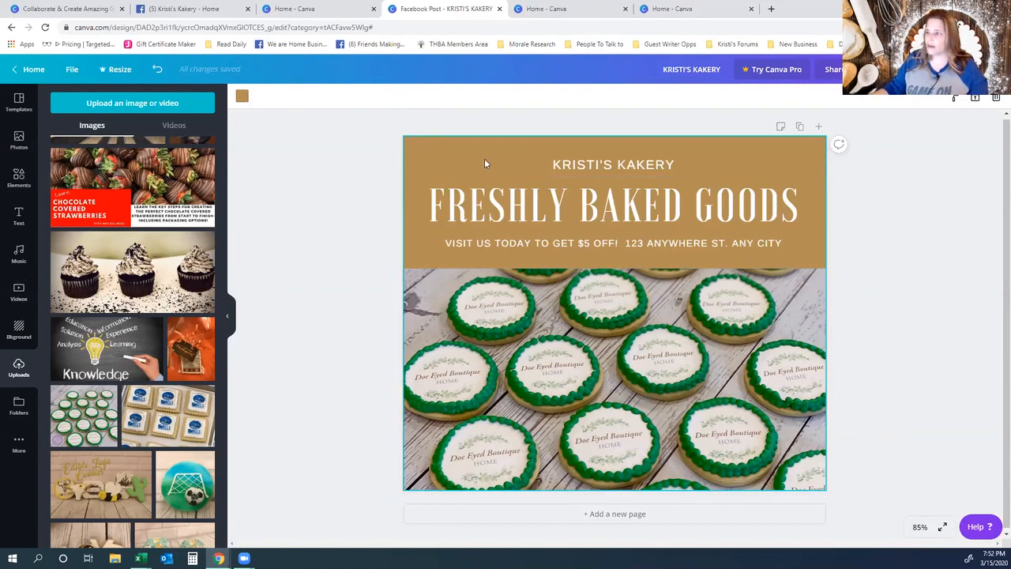
left_click(242, 96)
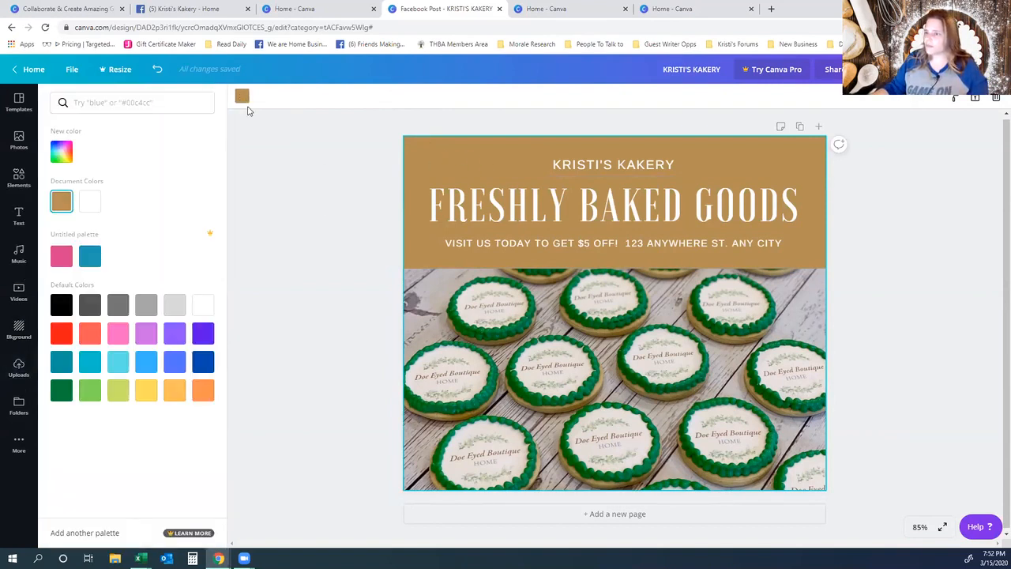
left_click(61, 392)
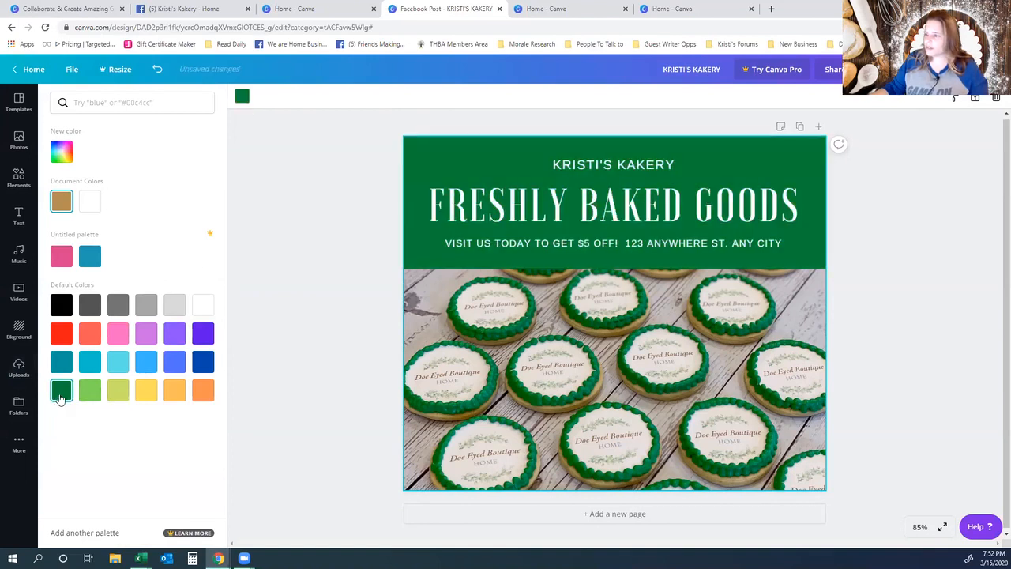
left_click(242, 96)
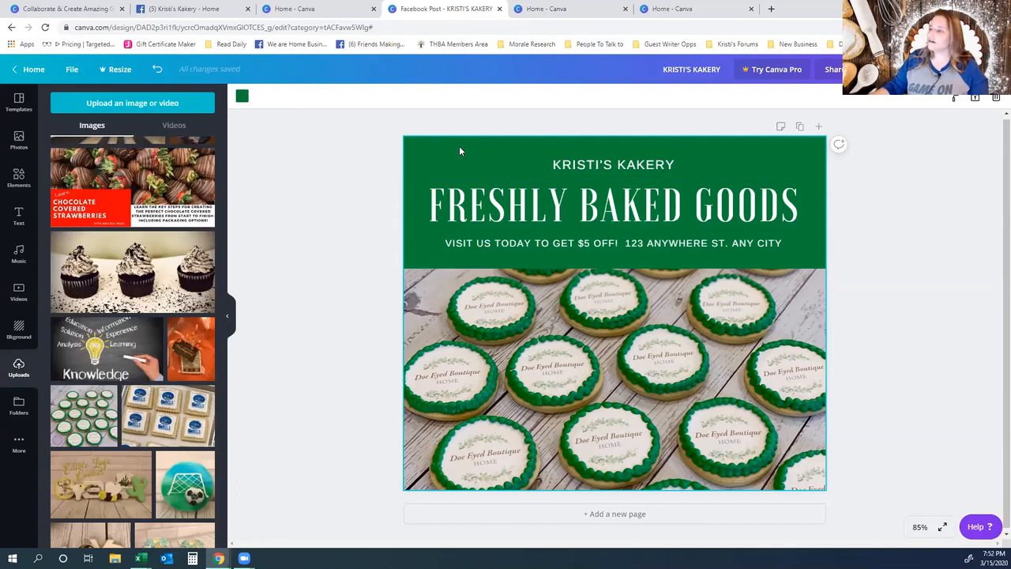
left_click(159, 70)
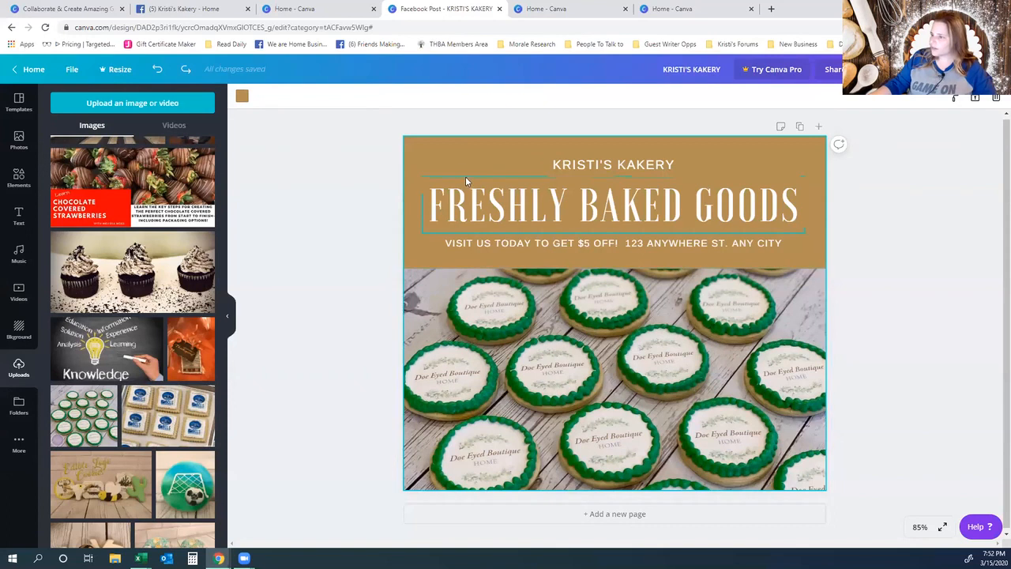
- Set the background behind the post's text to the default dark green colour
left_click(243, 102)
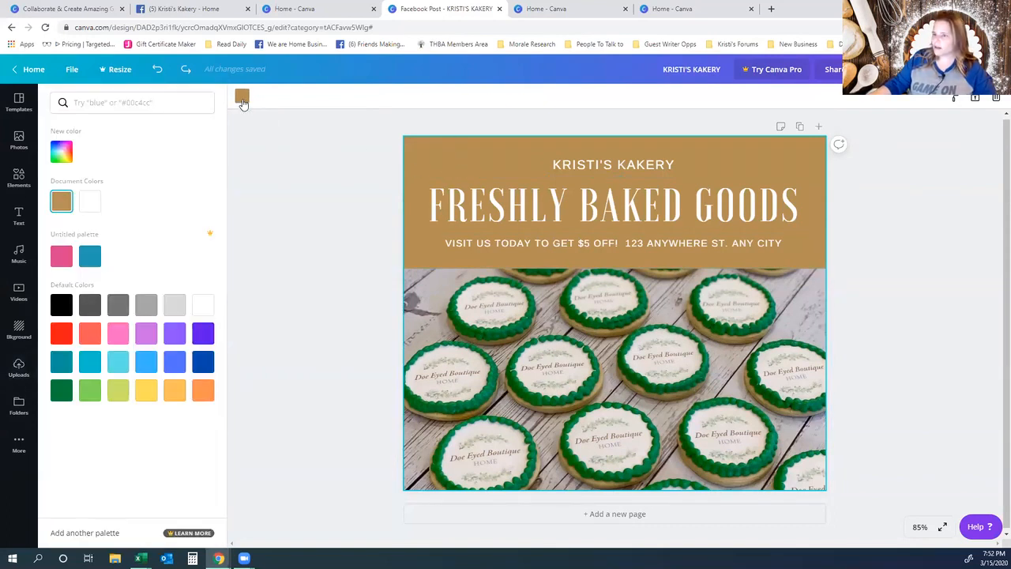
left_click(57, 398)
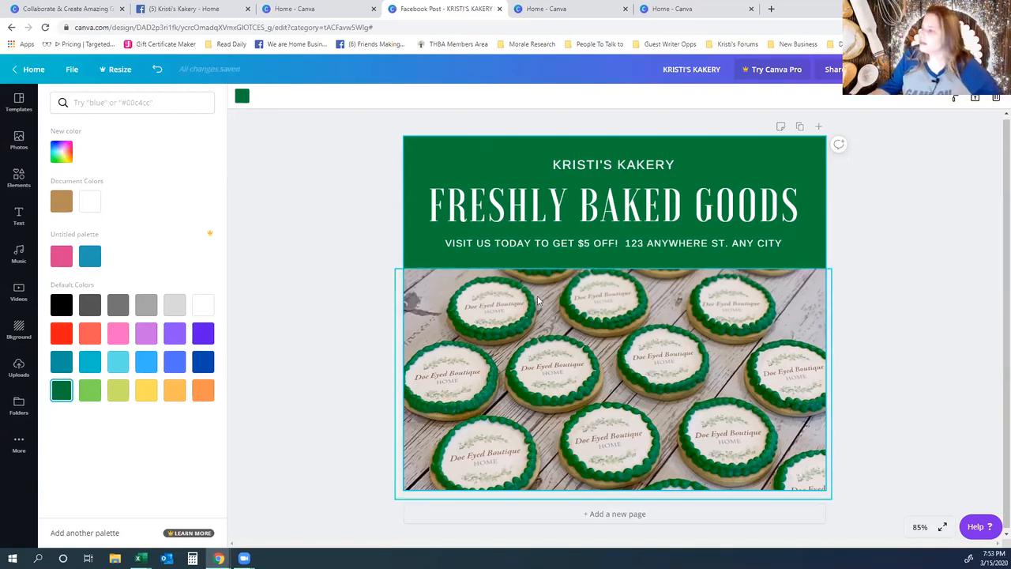
- Replace the "Freshly Baked Goods" heading with "BUSINESS LOGO COOKIES" and widen its text box so the heading fits on one line
double_click(507, 208)
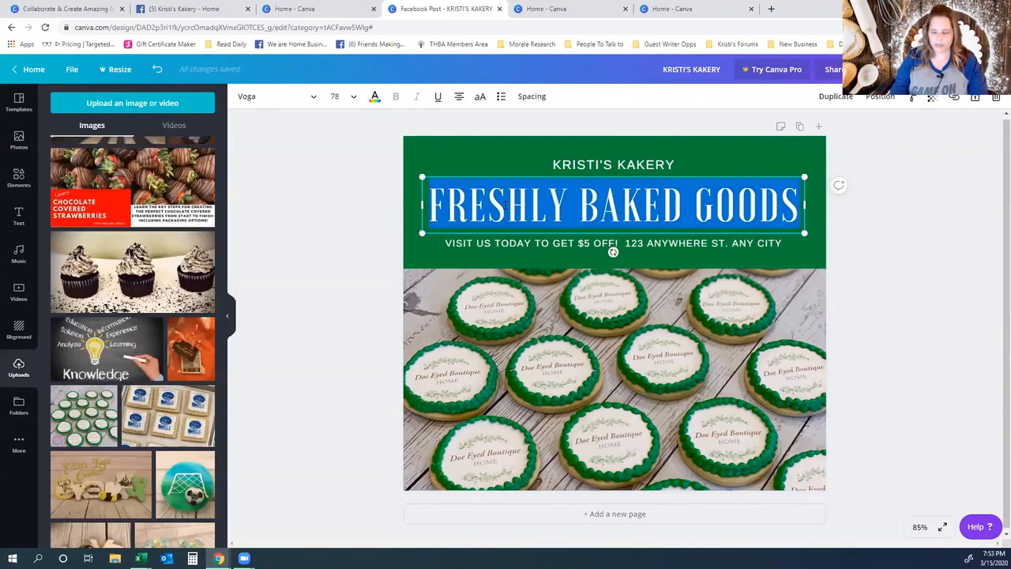
type("BUSINESS LOG")
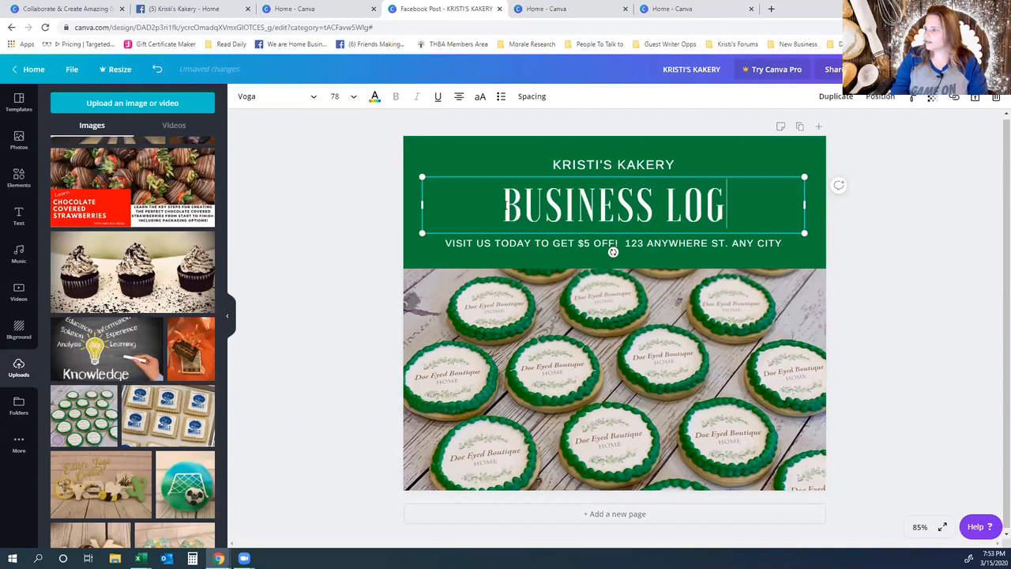
type("O COOKIES")
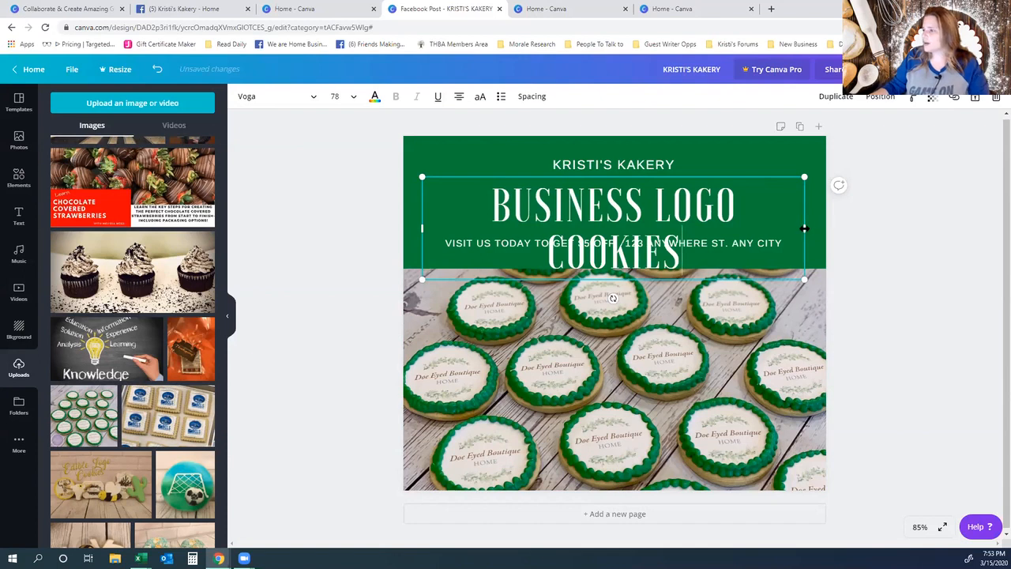
left_click_drag(804, 228, 818, 229)
left_click(880, 253)
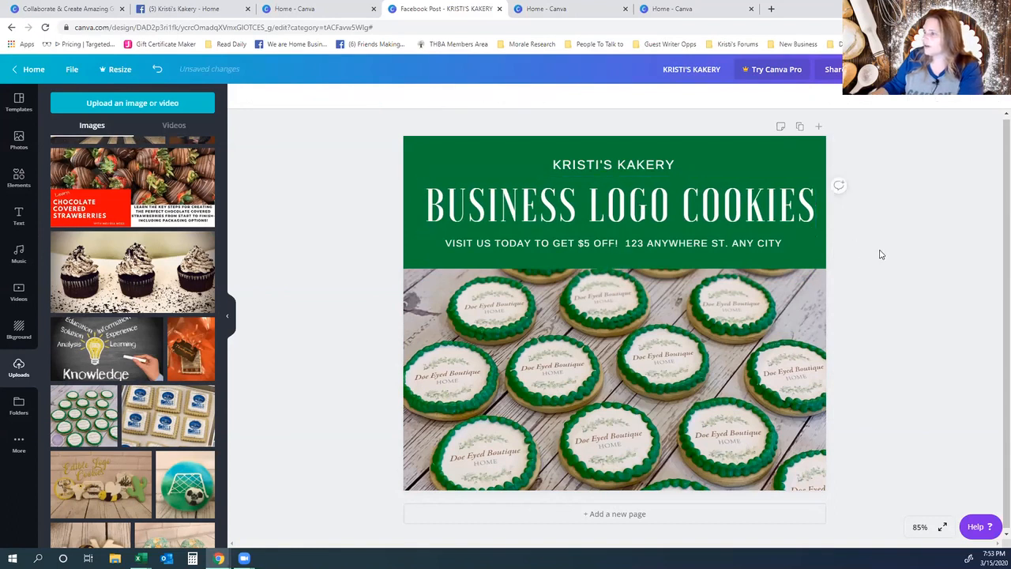
- Centre the "BUSINESS LOGO COOKIES" heading horizontally on the post, between the business name and the visit-us line
left_click(675, 216)
mouse_move(675, 216)
left_mouse_down()
mouse_move(667, 222)
mouse_move(669, 188)
mouse_move(666, 219)
left_mouse_up()
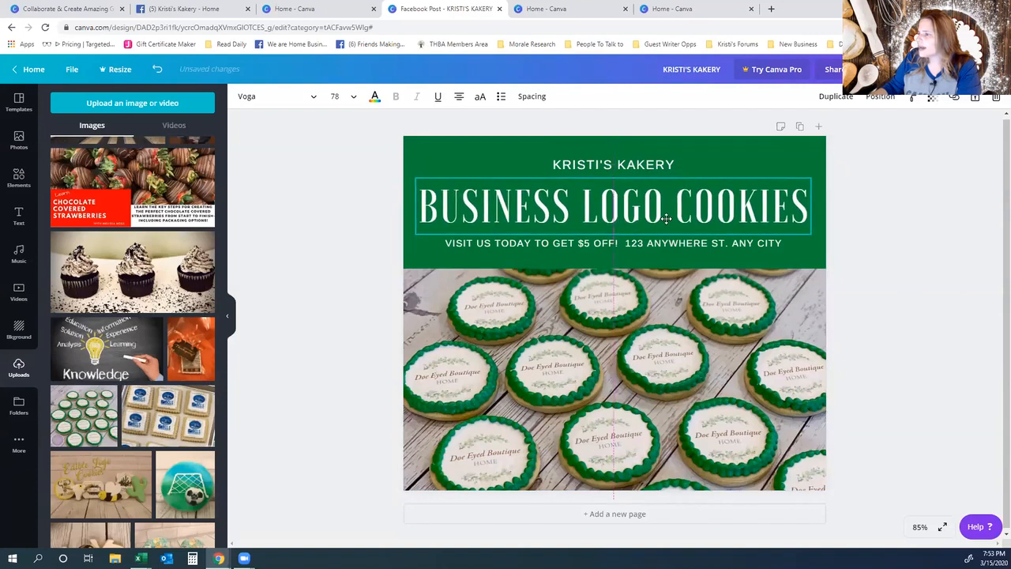
left_click_drag(666, 219, 648, 206)
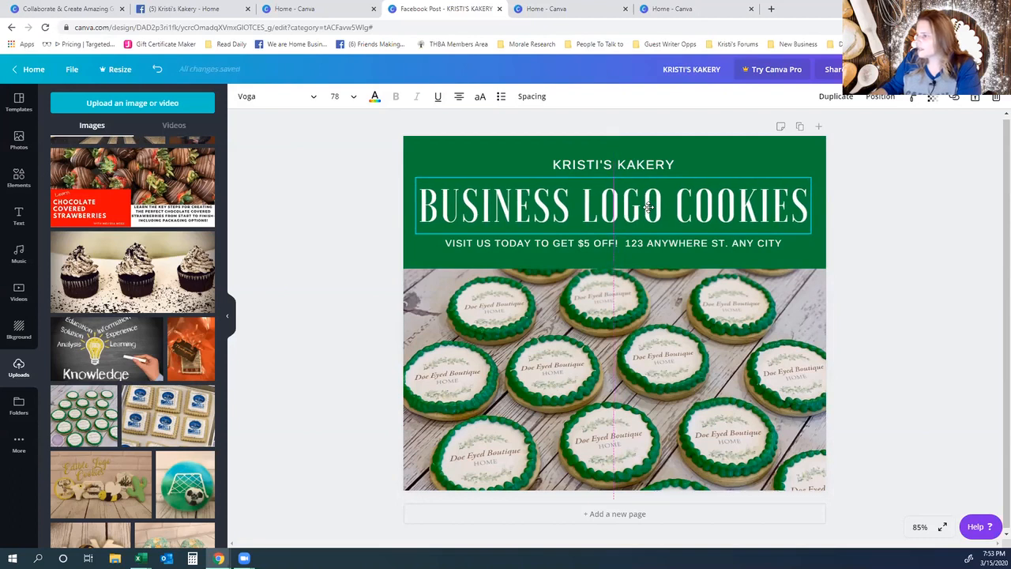
left_click_drag(648, 205, 648, 207)
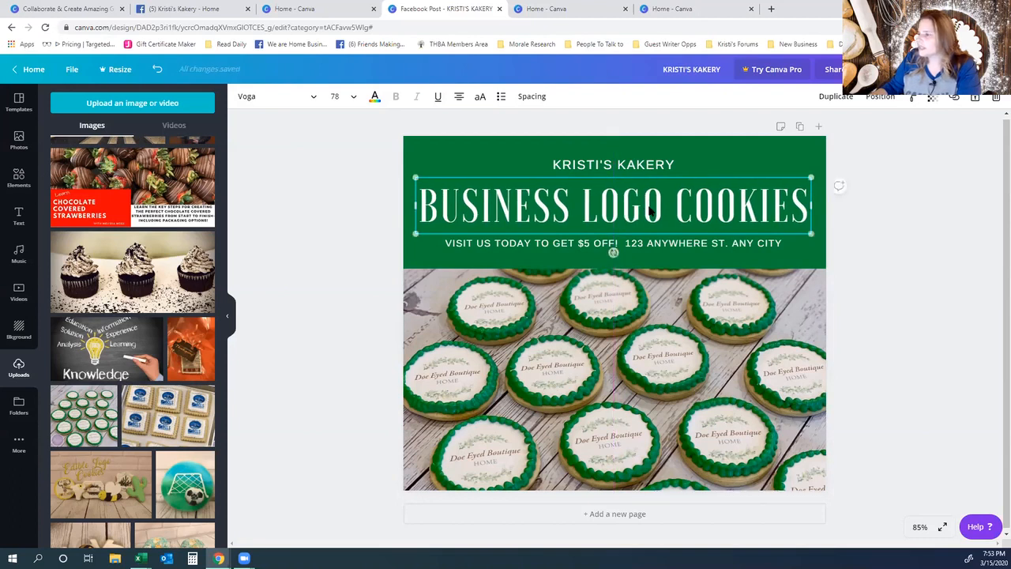
left_click(895, 267)
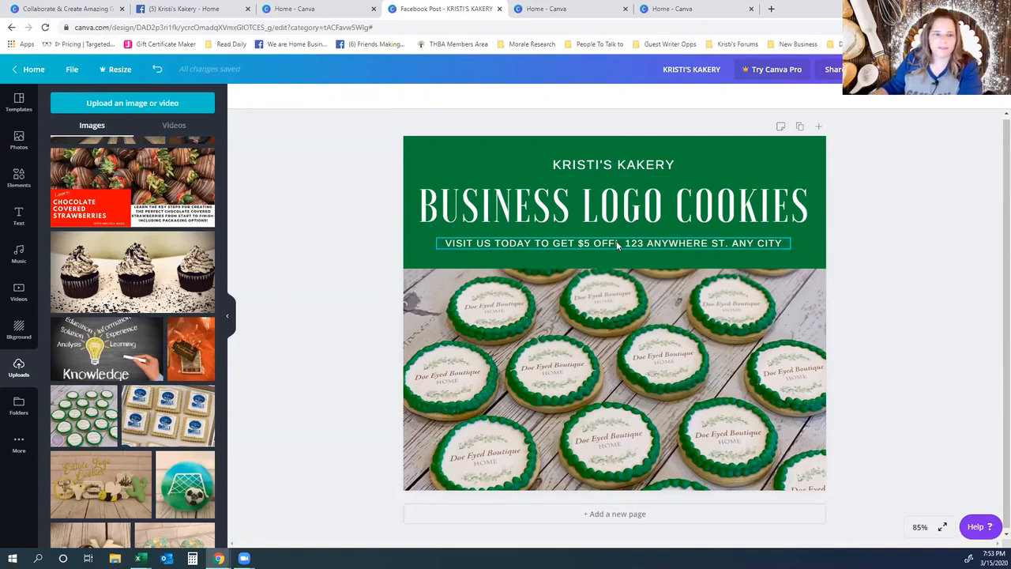
- Remove the "to get $5 off" offer from the line below the heading, leaving "VISIT US TODAY!" before the address
left_click(617, 244)
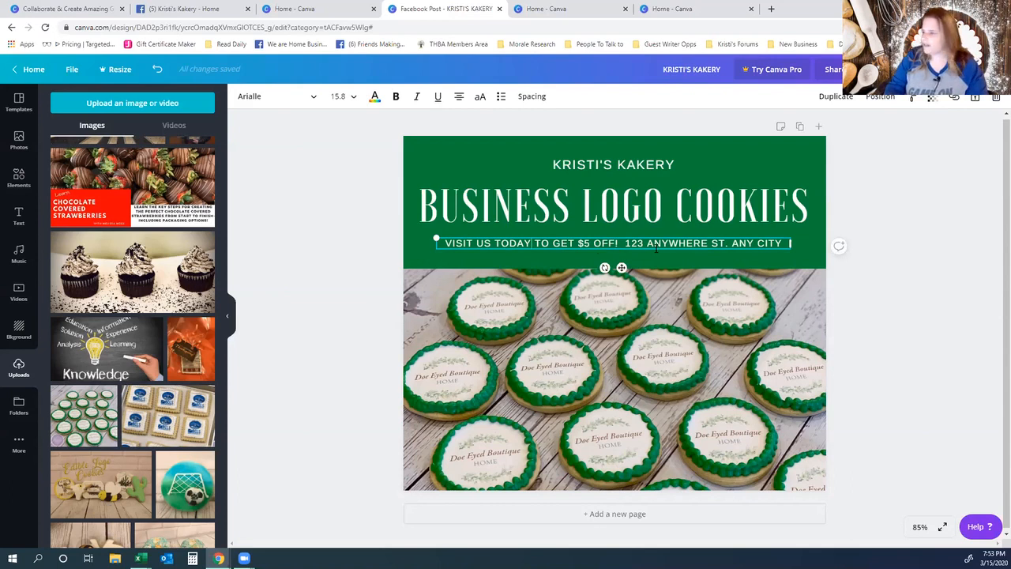
key("Delete")
key("Delete")
key("Delete")
key("Delete")
key("Delete")
key("Delete")
key("Delete")
key("Delete")
key("Delete")
key("Delete")
key("Delete")
key("Delete")
key("Delete")
key("Delete")
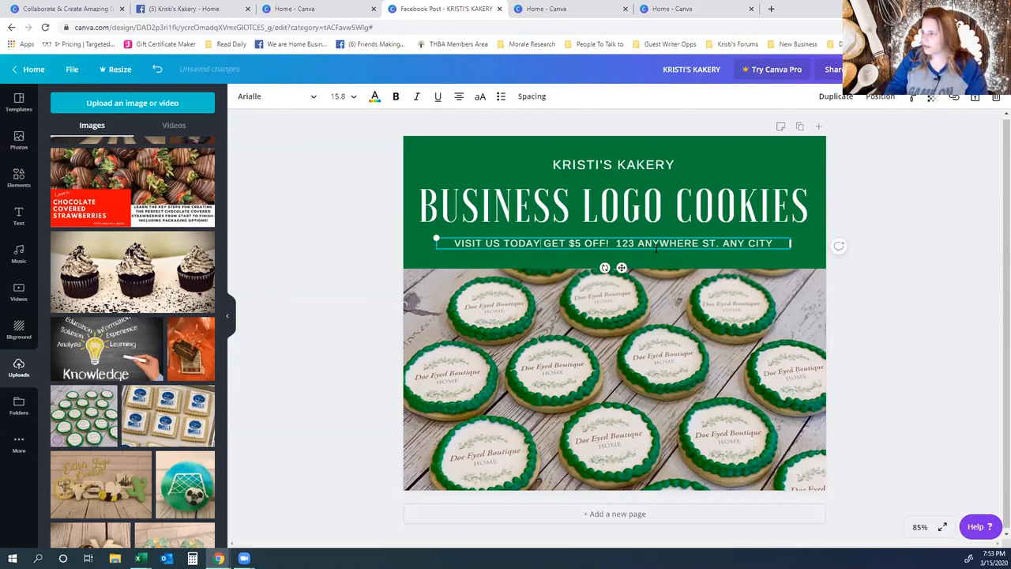
key("Delete")
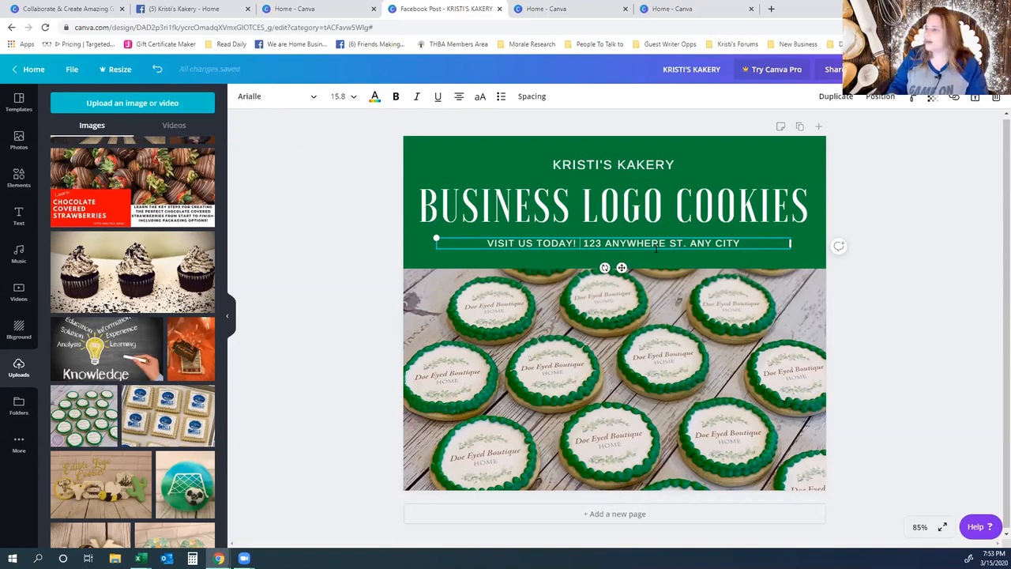
- Replace the placeholder street address after "VISIT US TODAY!" with the website KRISTISKAKERY.COM
key("Delete")
key("Delete")
key("Delete")
key("Delete")
key("Delete")
key("Delete")
key("Delete")
key("Delete")
key("Delete")
key("Delete")
key("Delete")
key("Delete")
key("Delete")
key("Delete")
key("Delete")
key("Delete")
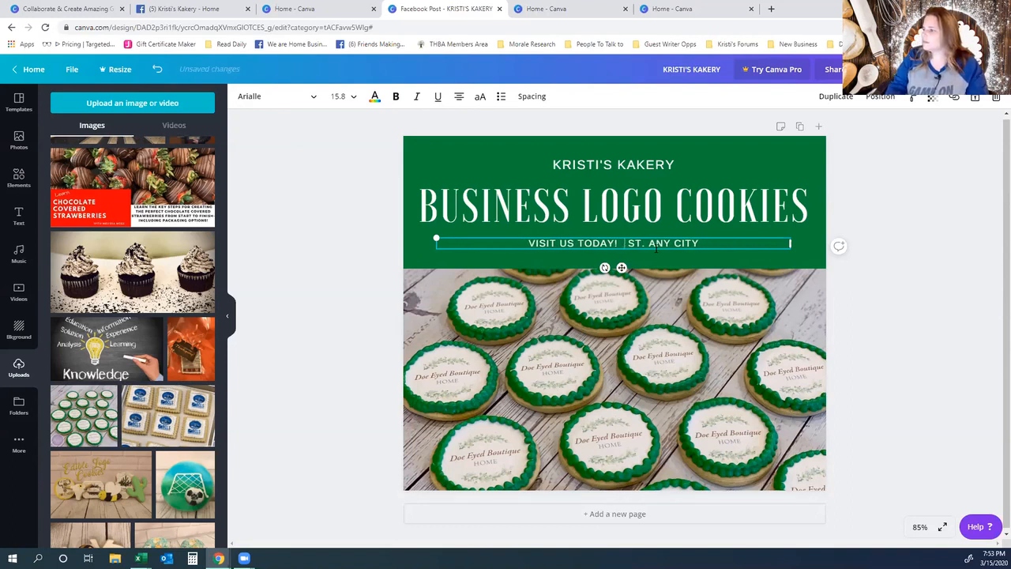
key("Delete")
key("BackSpace")
key("BackSpace")
key("BackSpace")
key("BackSpace")
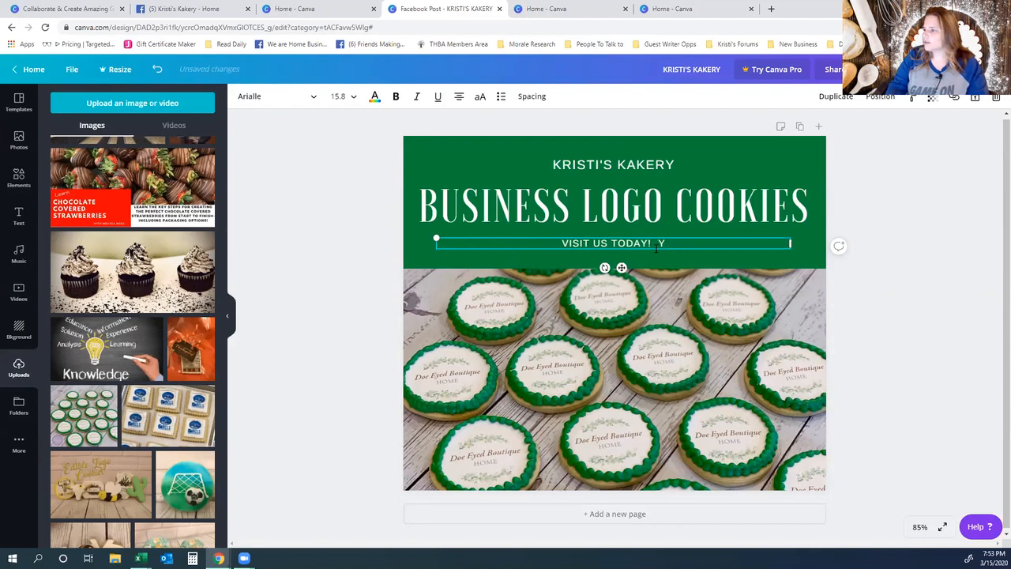
type("KRIS")
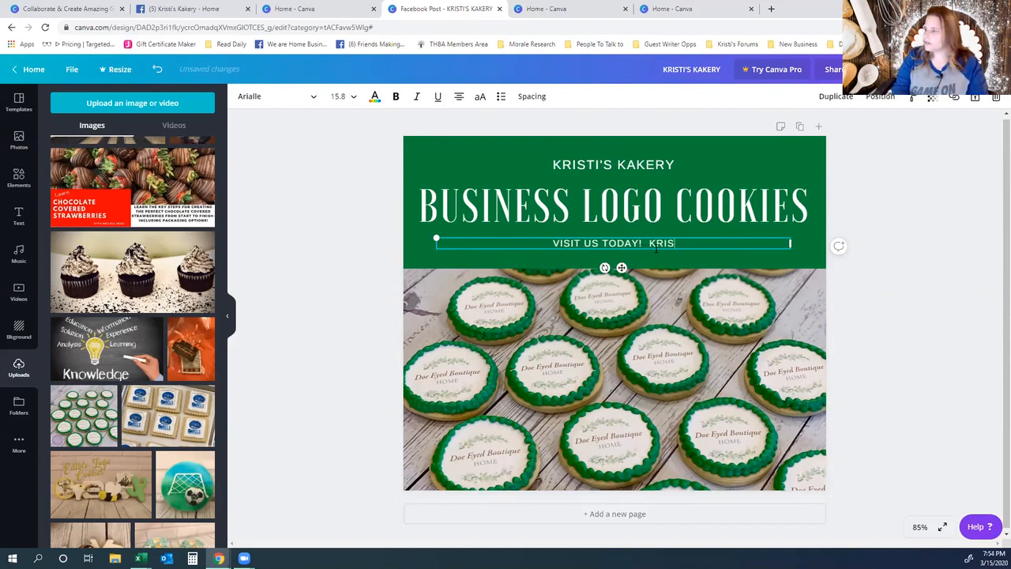
type("TISKA")
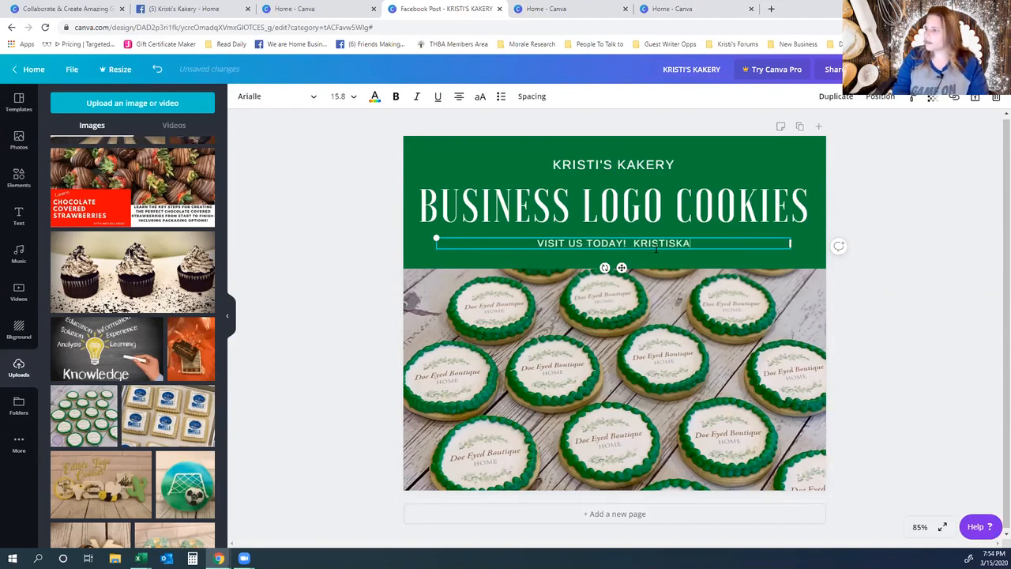
type("KERY.COM")
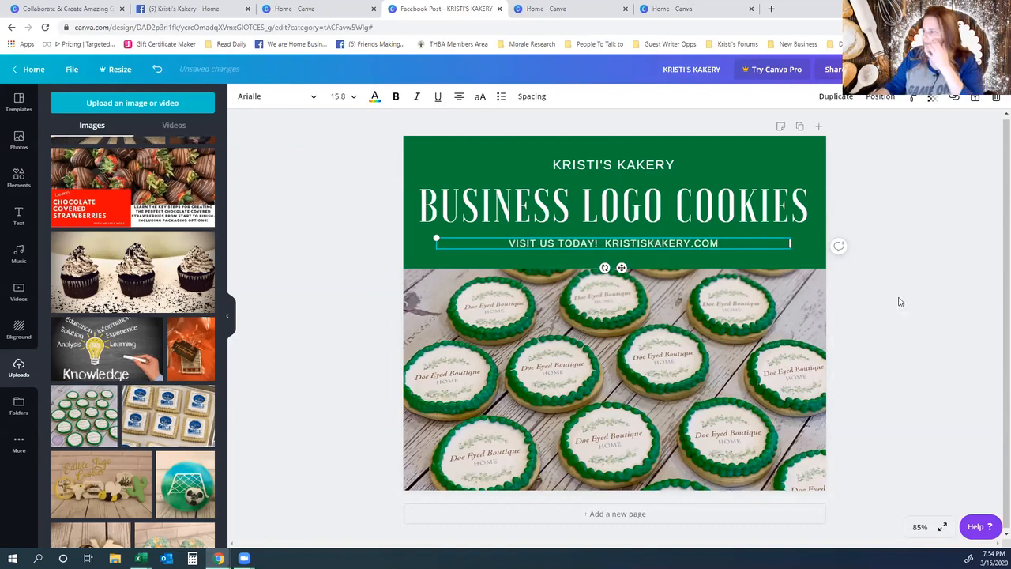
left_click(964, 314)
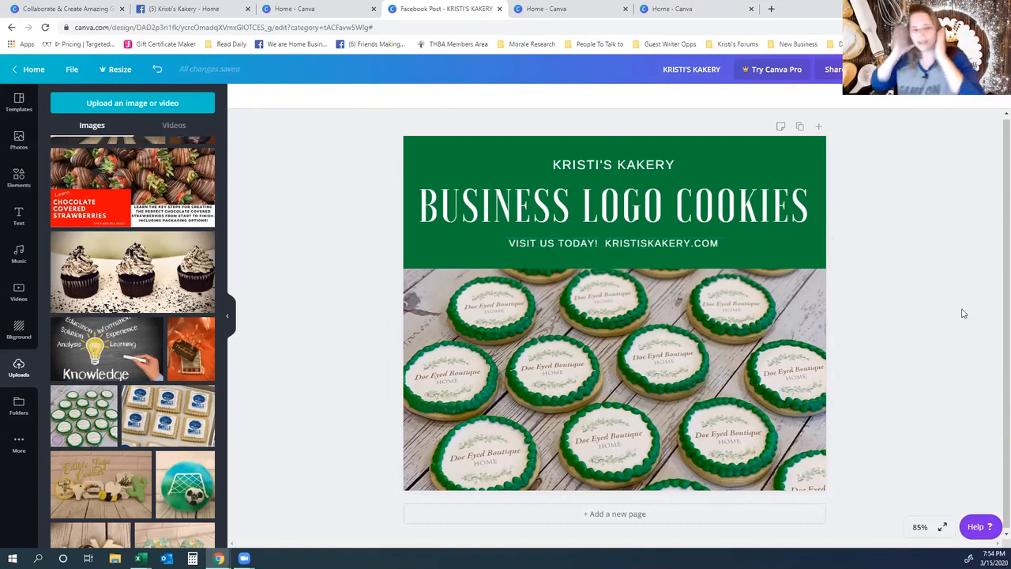
- Check the font and size used for the business name, the heading and the website line
left_click(582, 166)
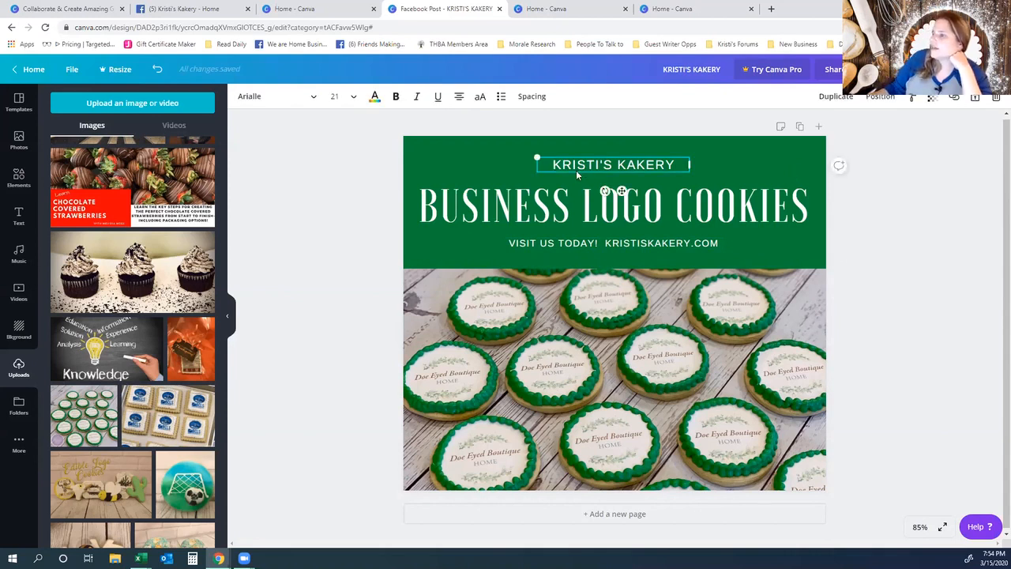
left_click(309, 103)
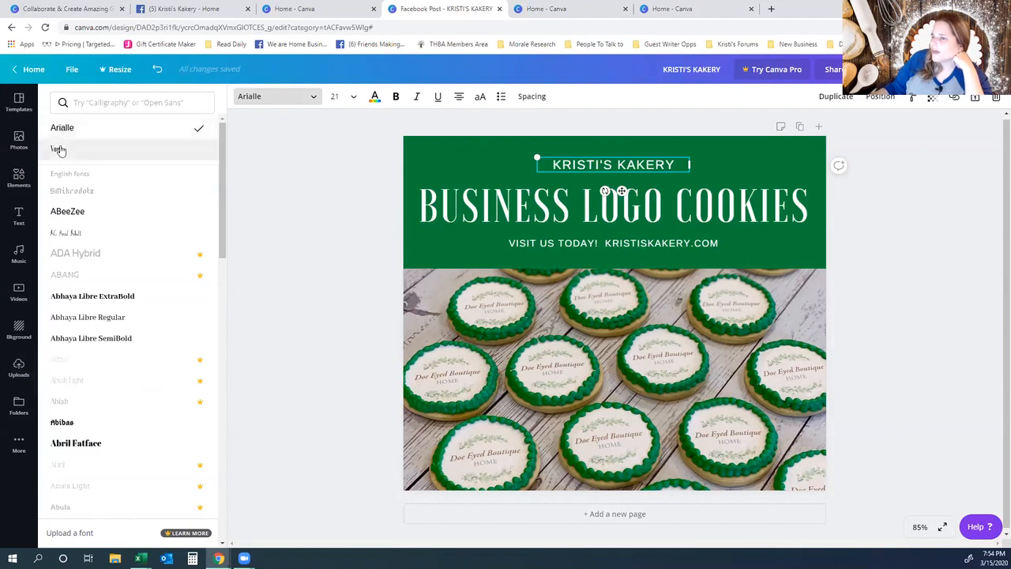
left_click(510, 156)
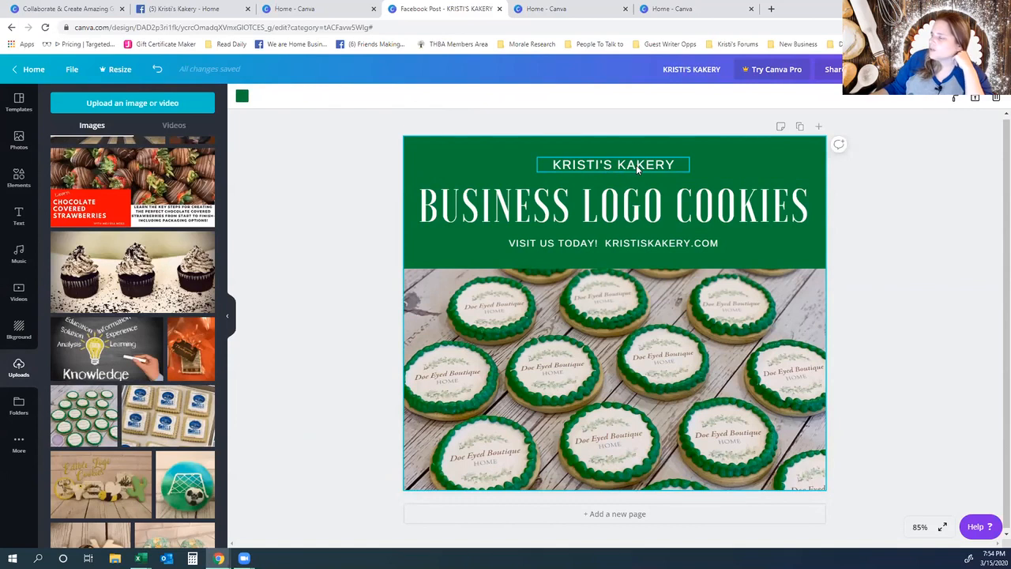
left_click(612, 198)
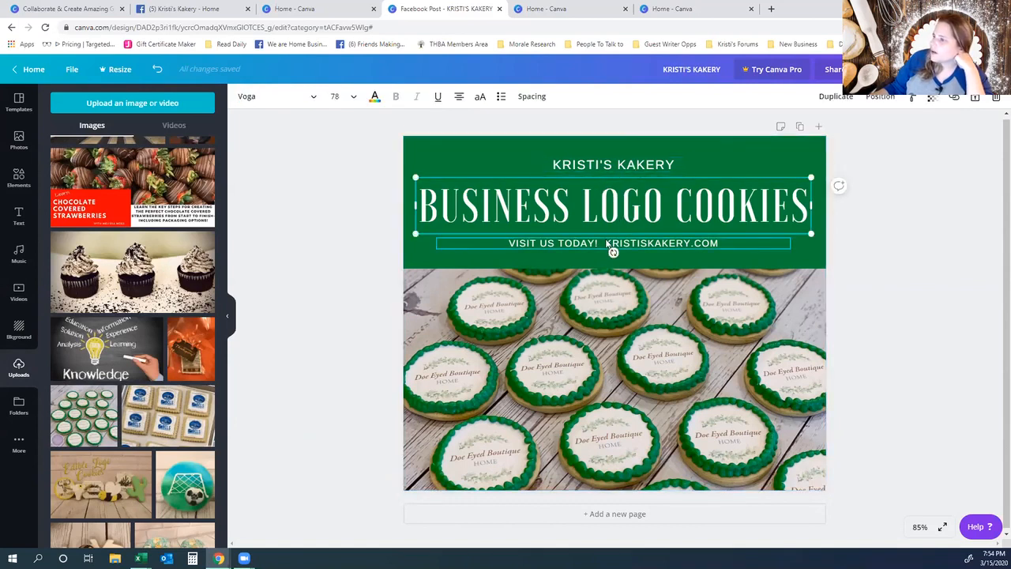
left_click(609, 245)
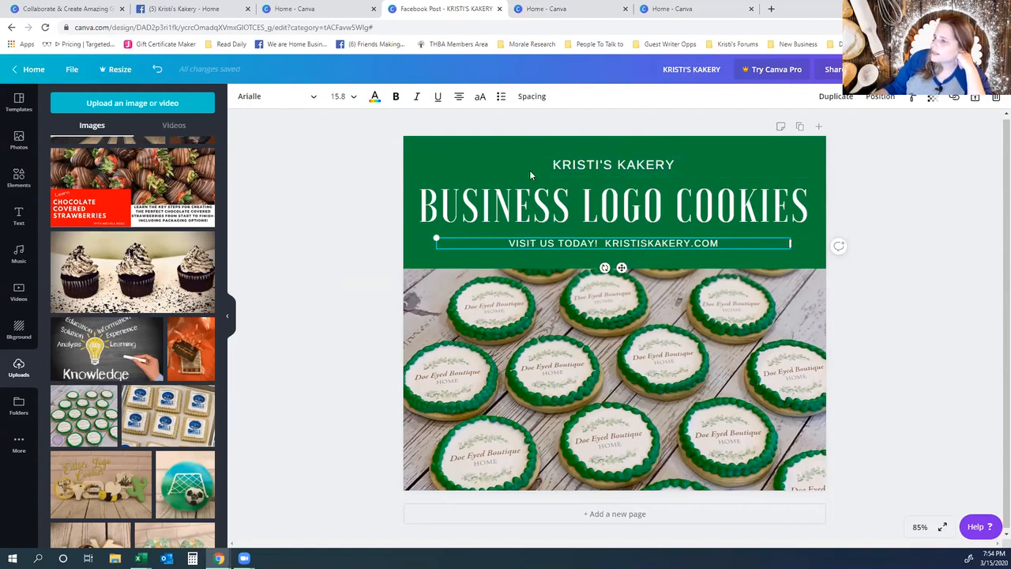
left_click(924, 272)
- Set the font size of the "KRISTI'S KAKERY" line above the heading to 24
left_click(628, 166)
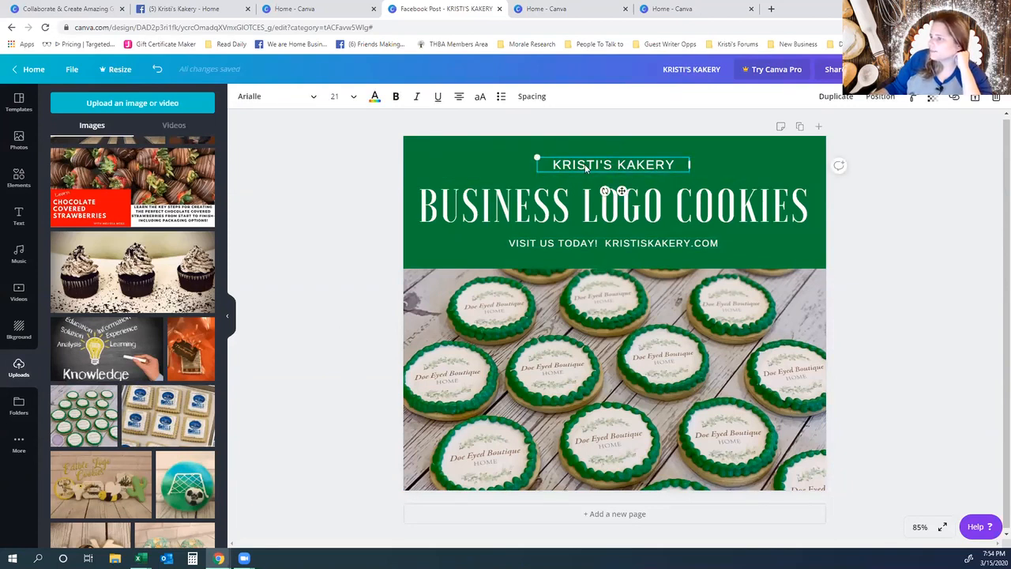
left_click(352, 103)
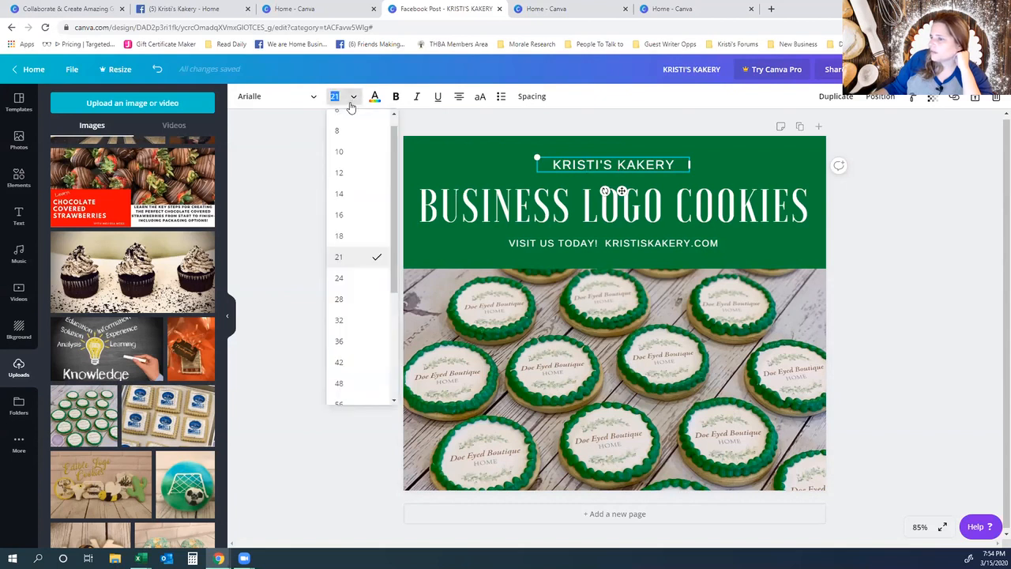
left_click(342, 285)
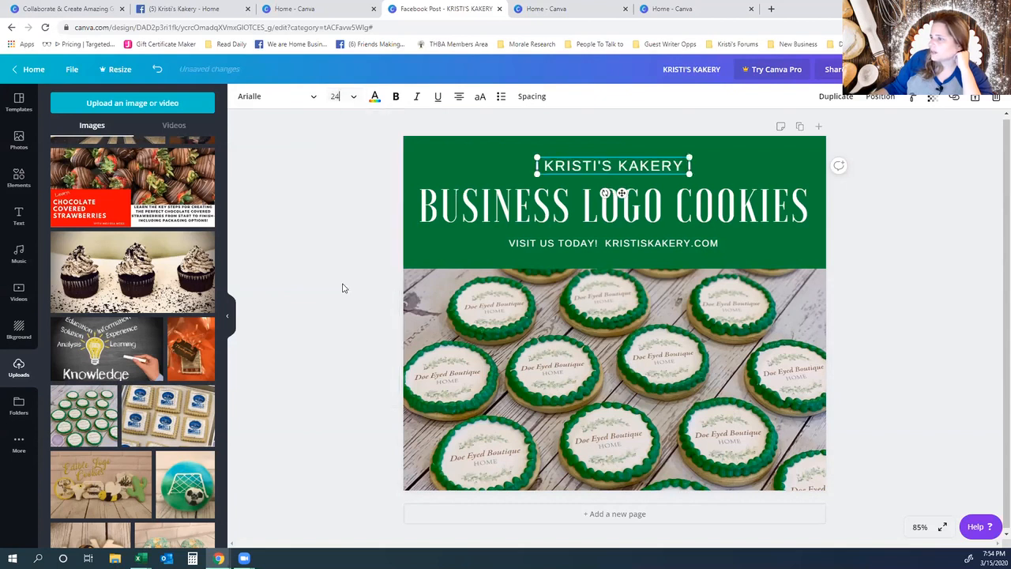
left_click(910, 271)
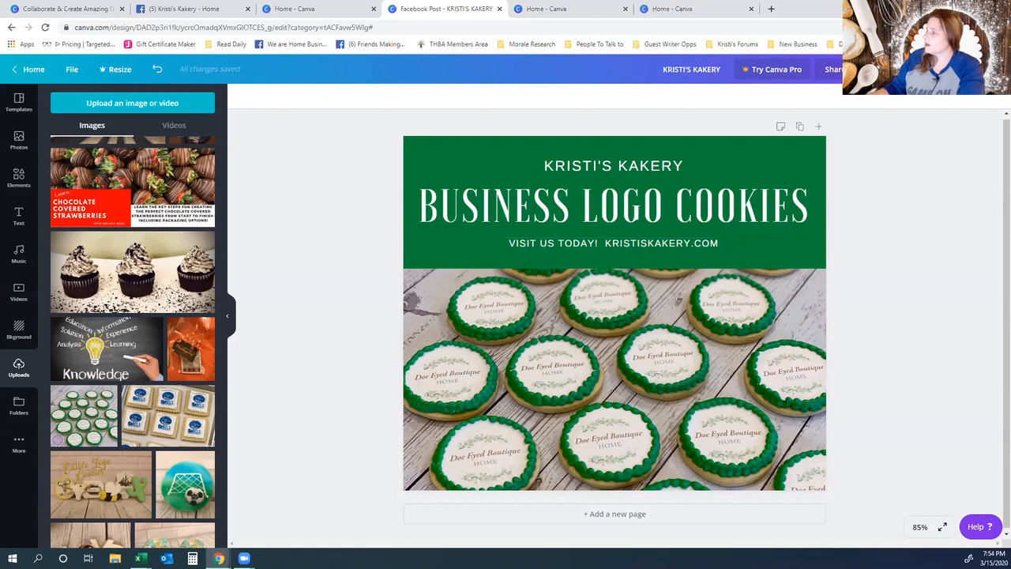
- Download the finished Facebook post as a PNG and dismiss the Canva Pro trial offer
left_click(834, 68)
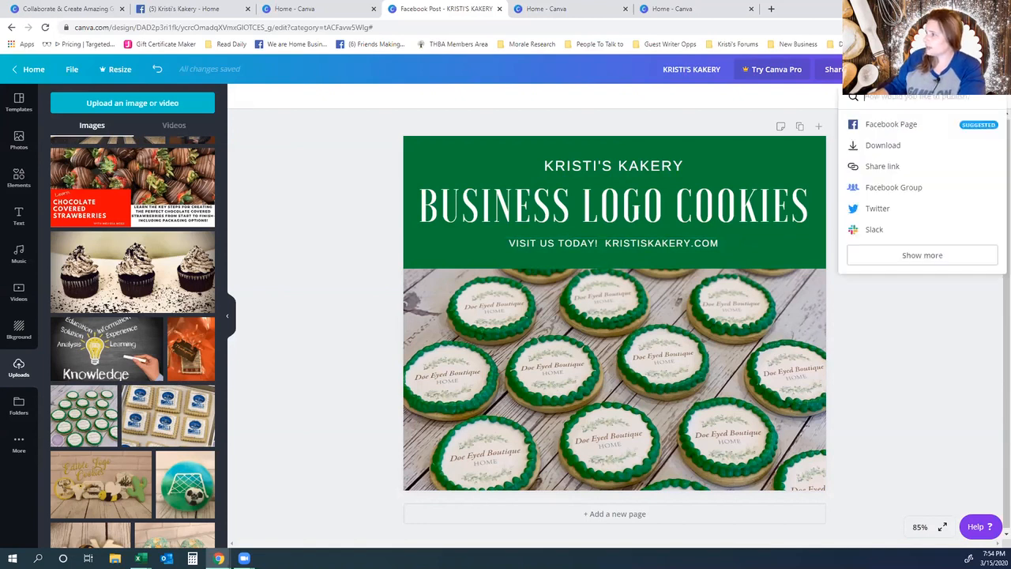
left_click(894, 148)
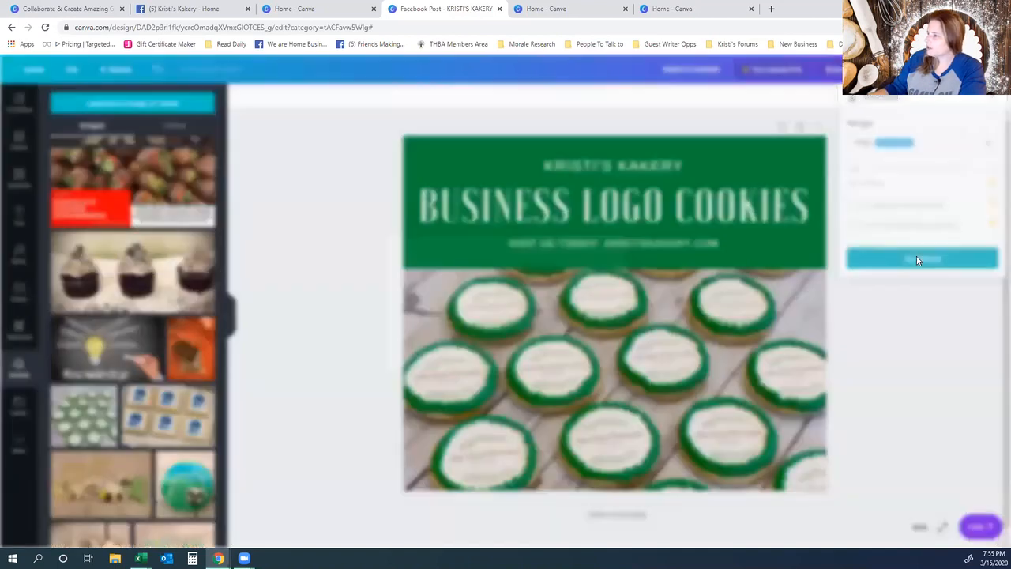
left_click(918, 260)
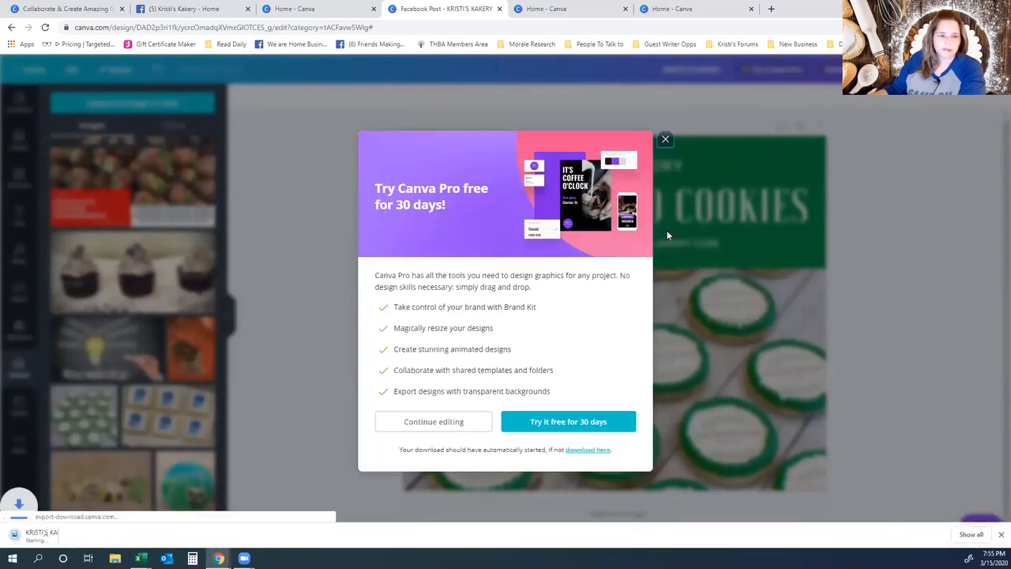
left_click(662, 130)
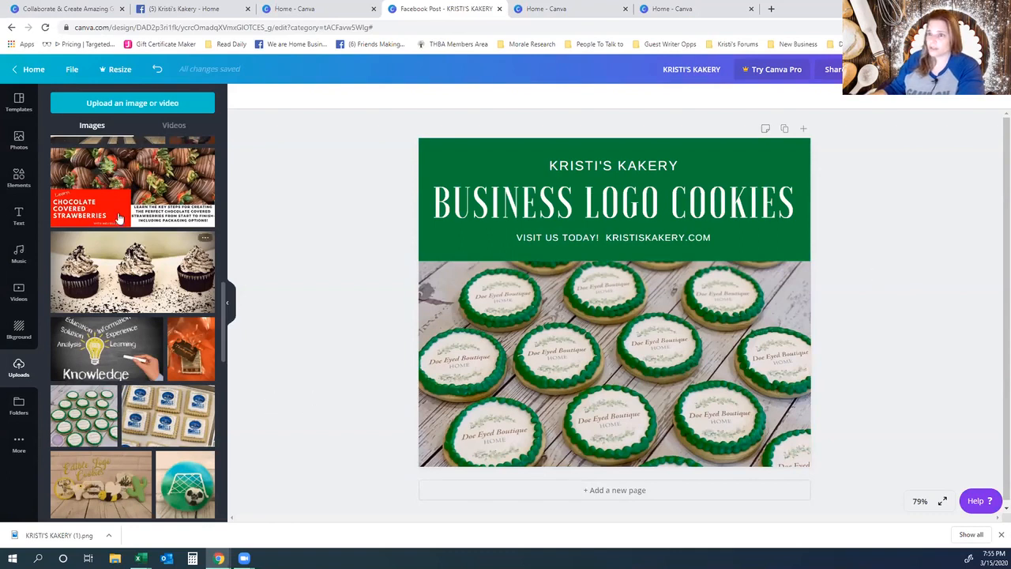
- Return to the home page, search the design types for "INSTA" and create a new Instagram Post
scroll(119, 219, "up", 3)
left_click(34, 70)
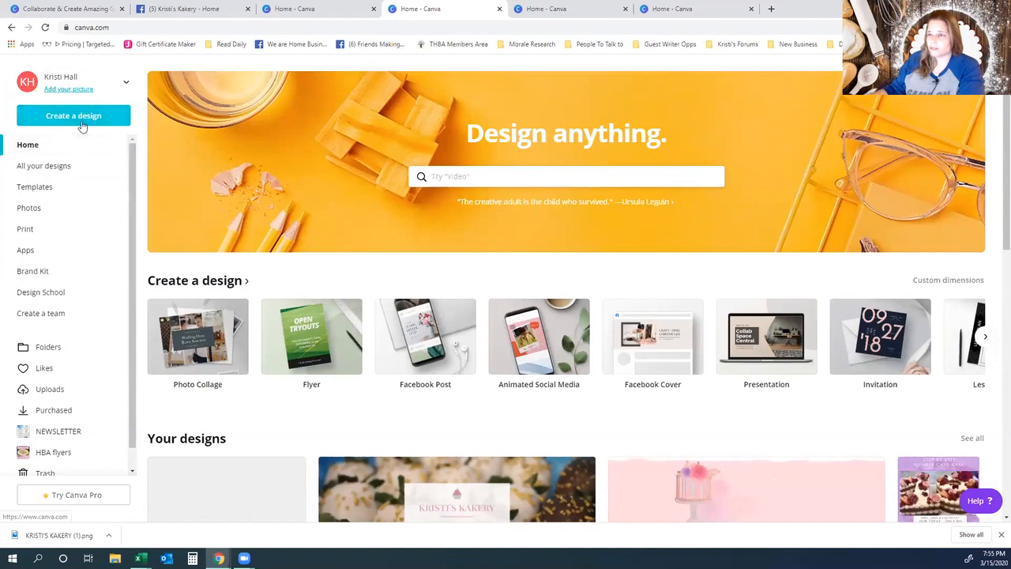
left_click(80, 121)
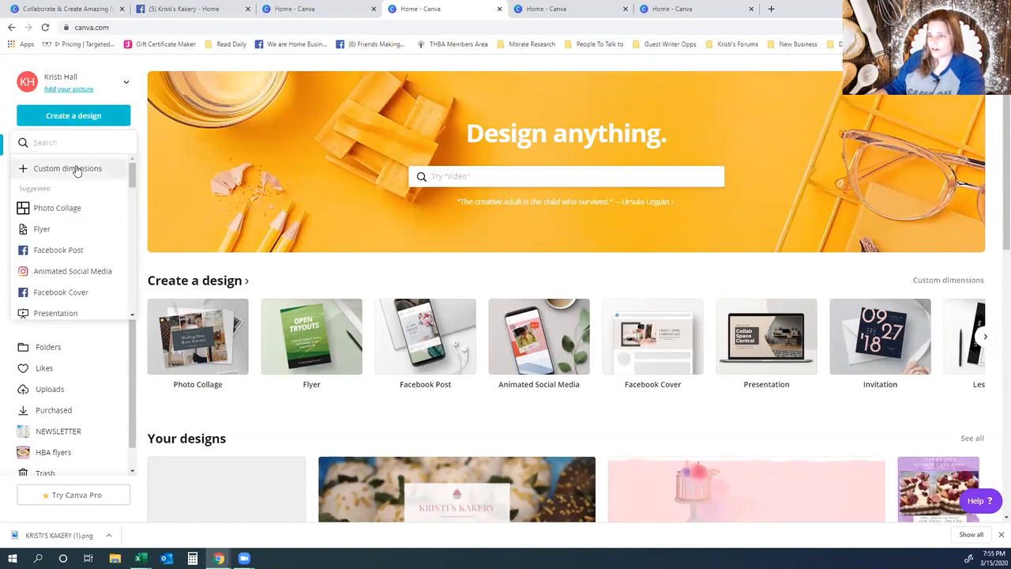
type("INSTA")
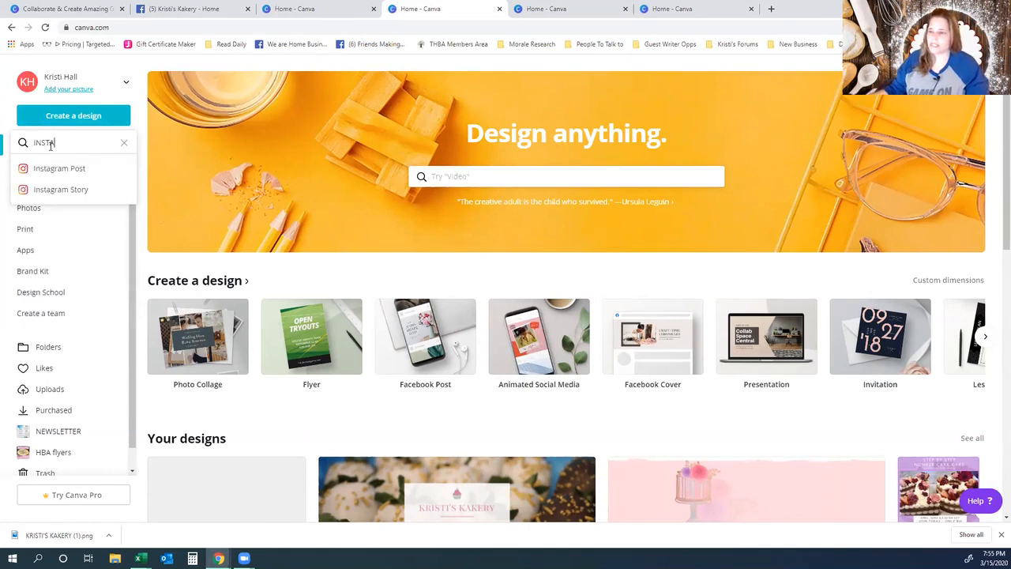
left_click(49, 169)
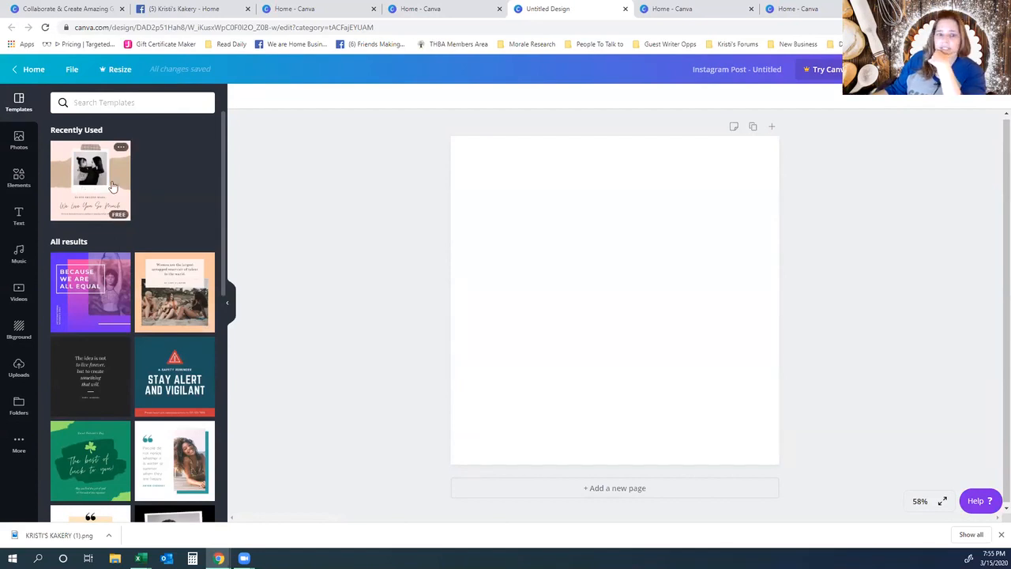
- Browse the Instagram post templates and apply the recently used pink taped-photo template to the blank page
scroll(111, 190, "down", 5)
scroll(181, 324, "down", 10)
scroll(190, 359, "down", 10)
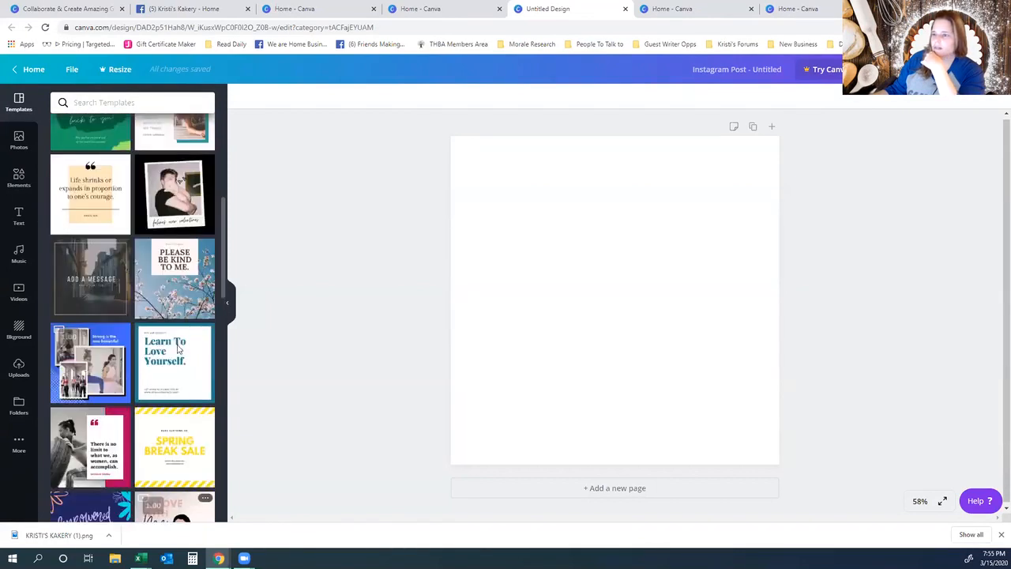
scroll(179, 350, "up", 20)
left_click(79, 169)
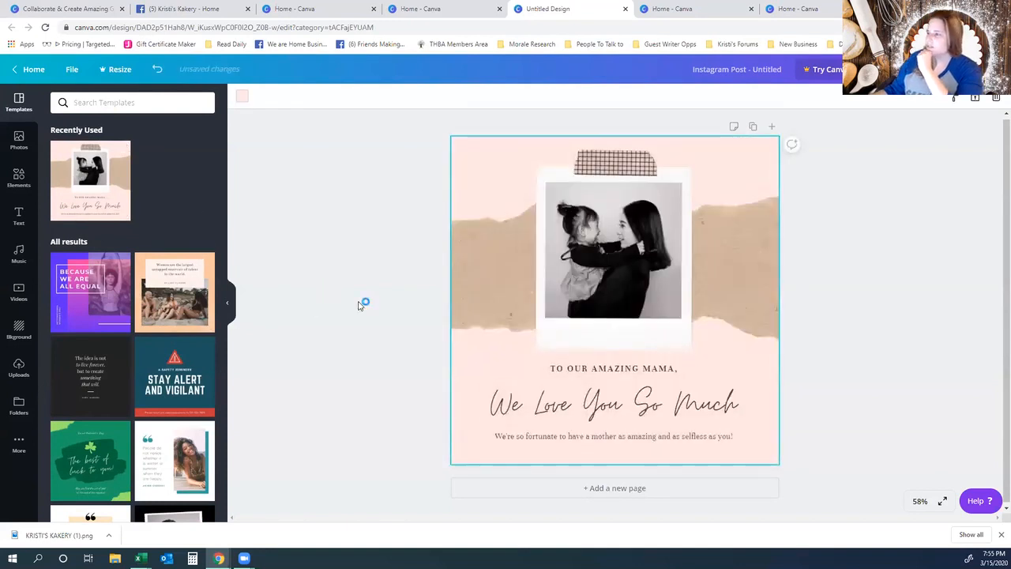
- Replace the "TO OUR AMAZING MAMA," text below the photo with "BAKING FROM THE HEART"
left_click(611, 268)
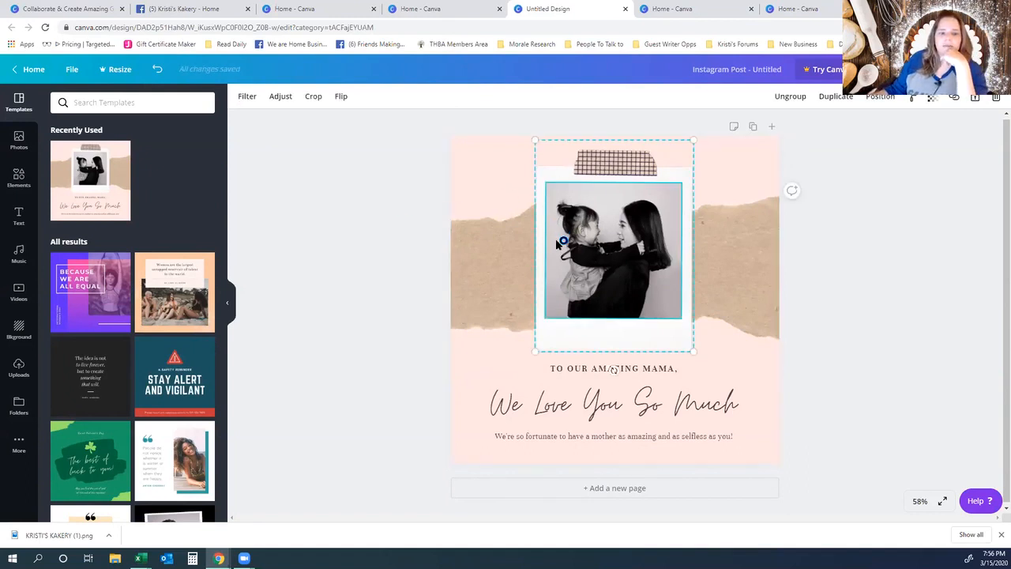
scroll(612, 267, "down", 1)
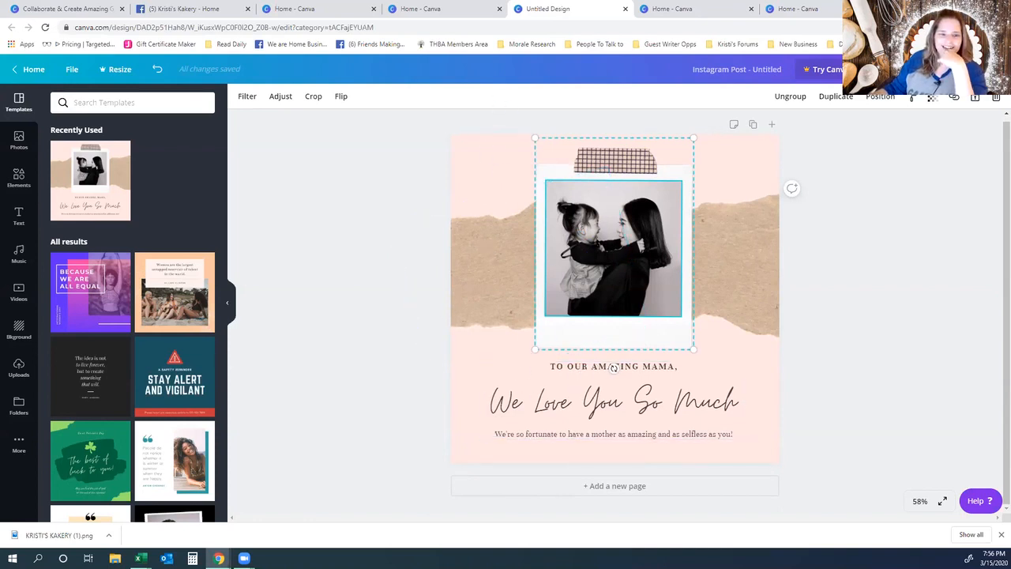
left_click(568, 368)
double_click(568, 367)
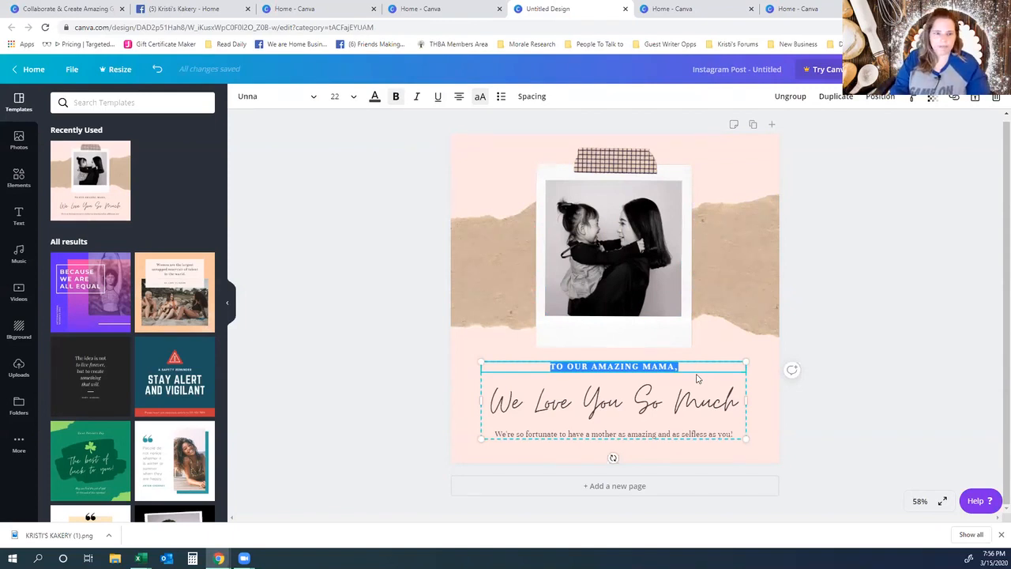
type("B")
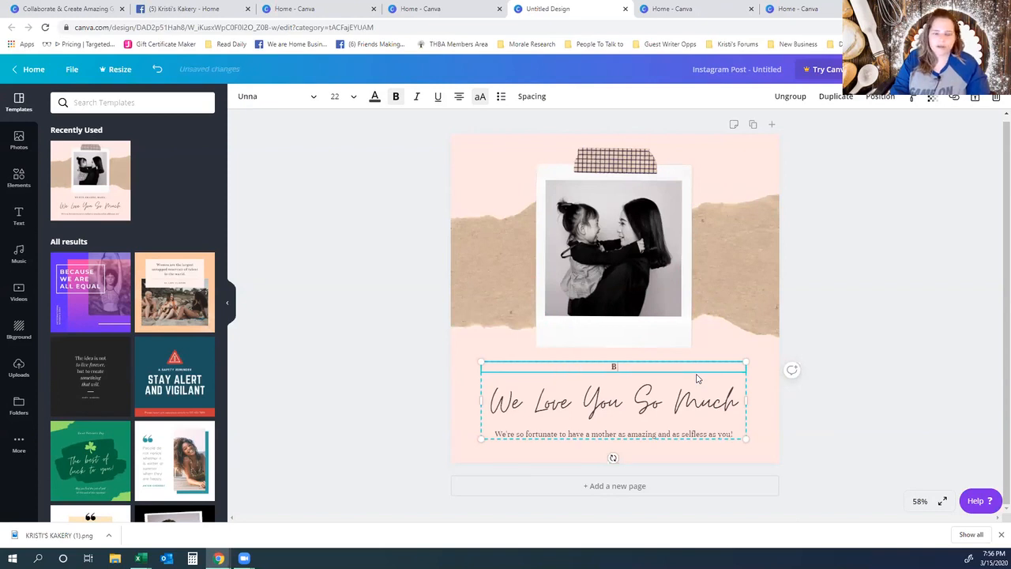
type("AKING FROM THE HEART")
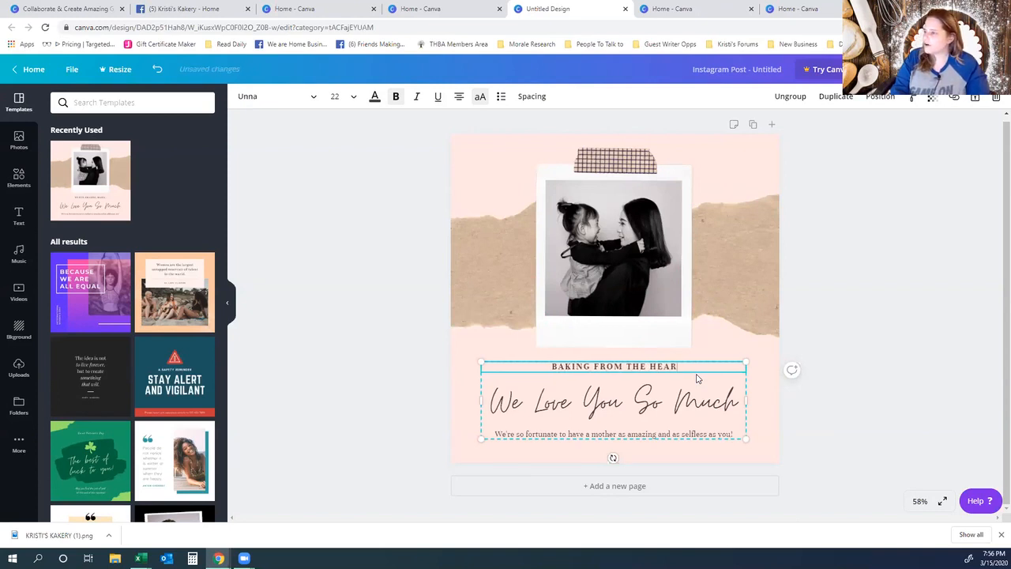
- Replace the script headline "We Love You So Much" with "Kristi's Kakry"
double_click(676, 416)
type("K")
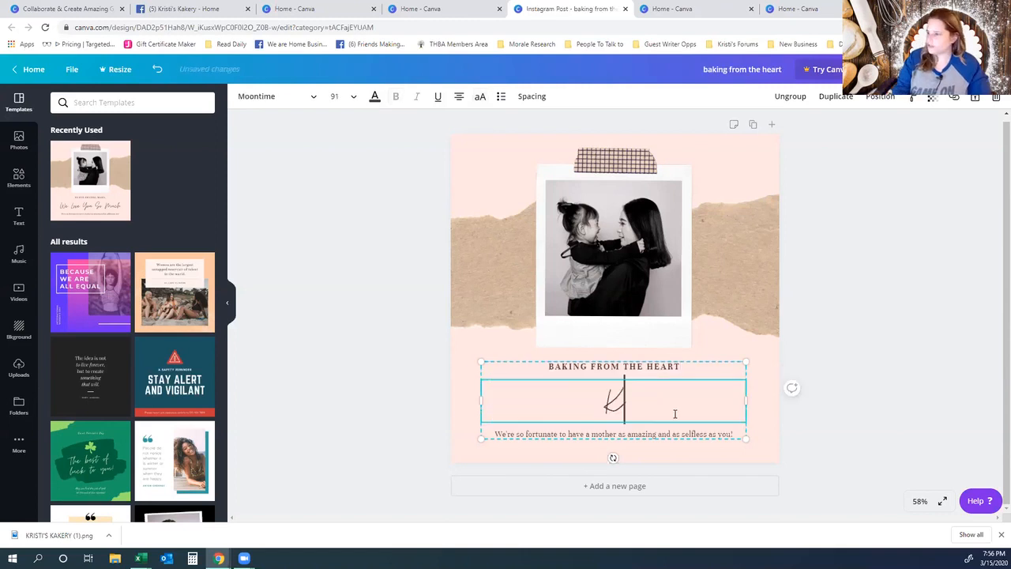
type("risti's Ka")
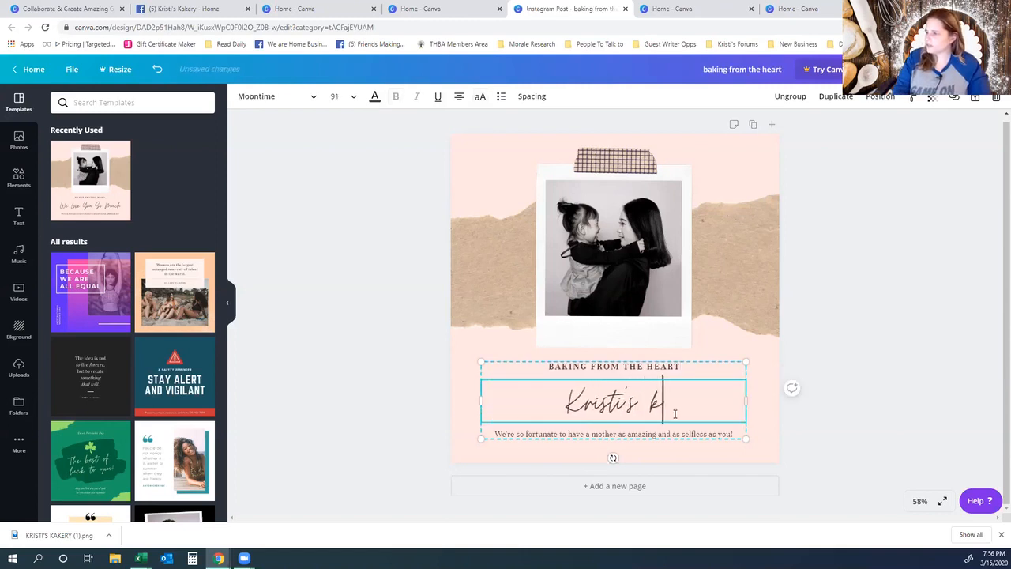
key("BackSpace")
key("BackSpace")
type("Kakry")
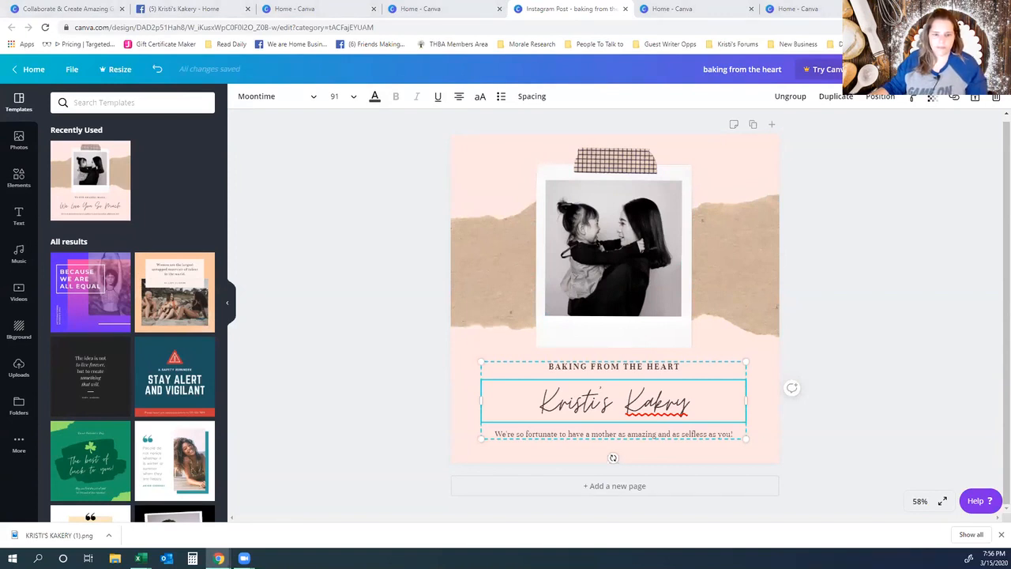
left_click(642, 434)
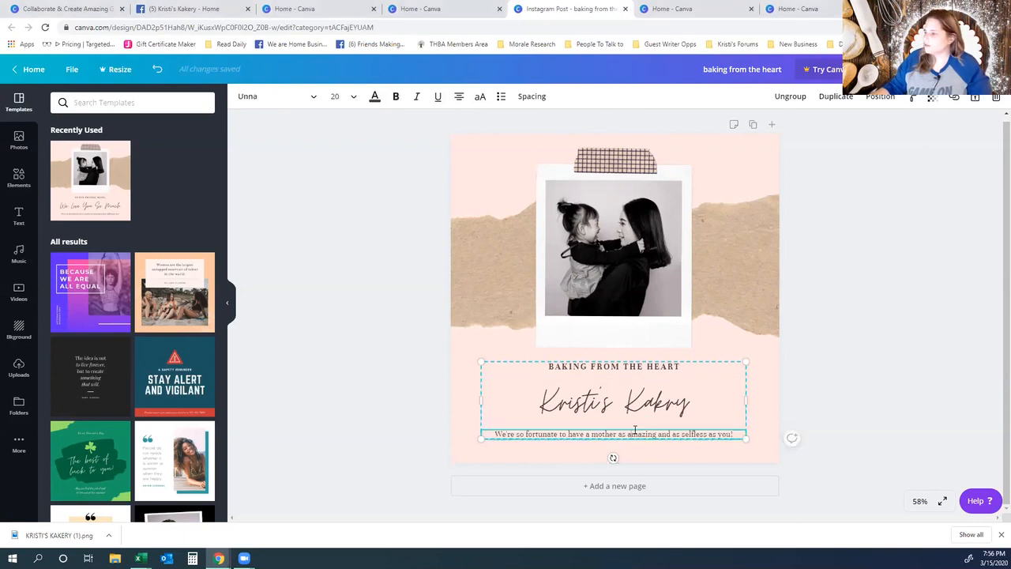
left_click_drag(740, 431, 483, 443)
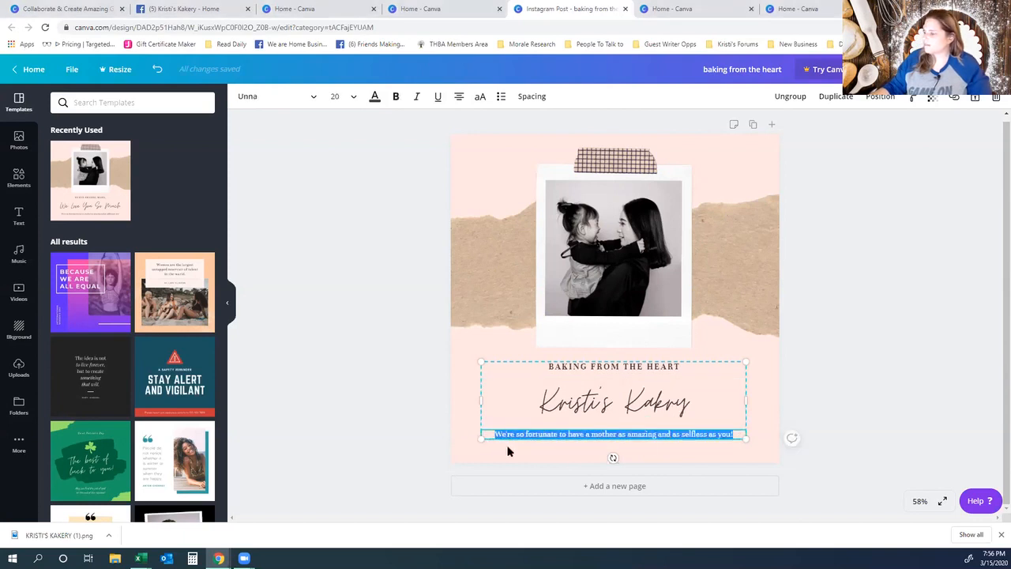
type("Visit us Today!")
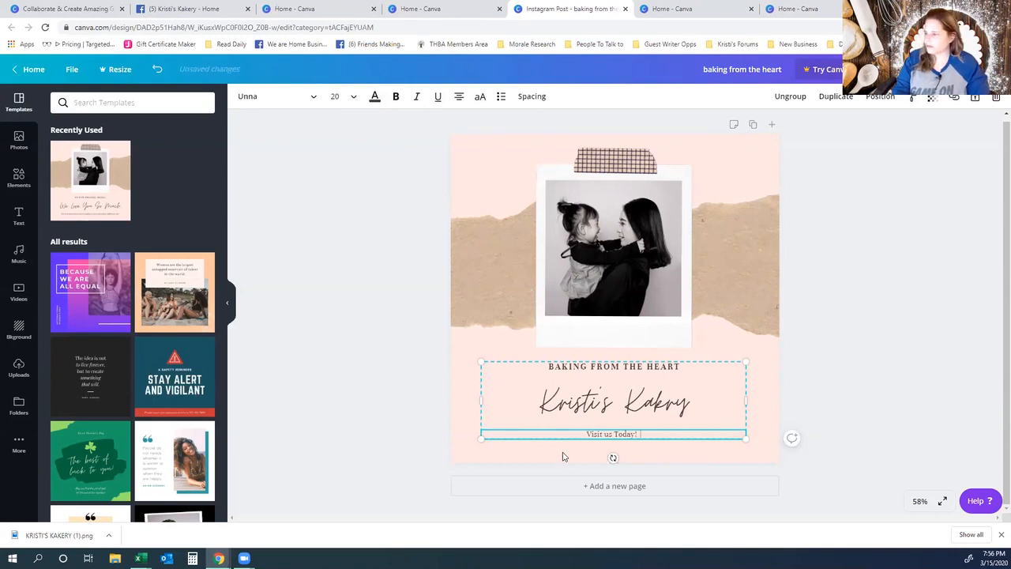
type("  ww")
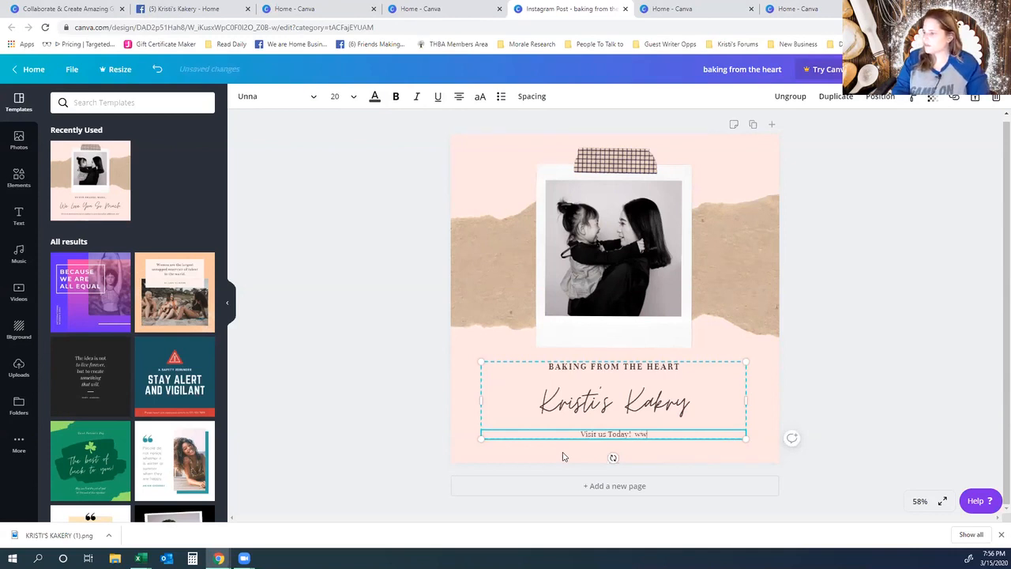
type("w.Kristiskakery.com")
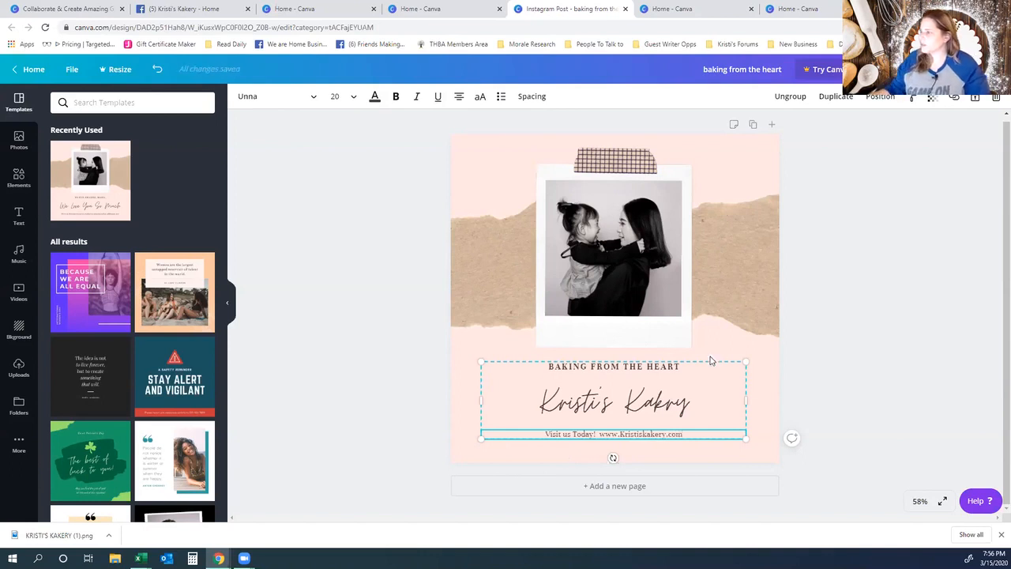
- Replace the mother-and-child photo in the taped frame with the uploaded picture of three Tinker Bell cookies against a brick backdrop
left_click(591, 255)
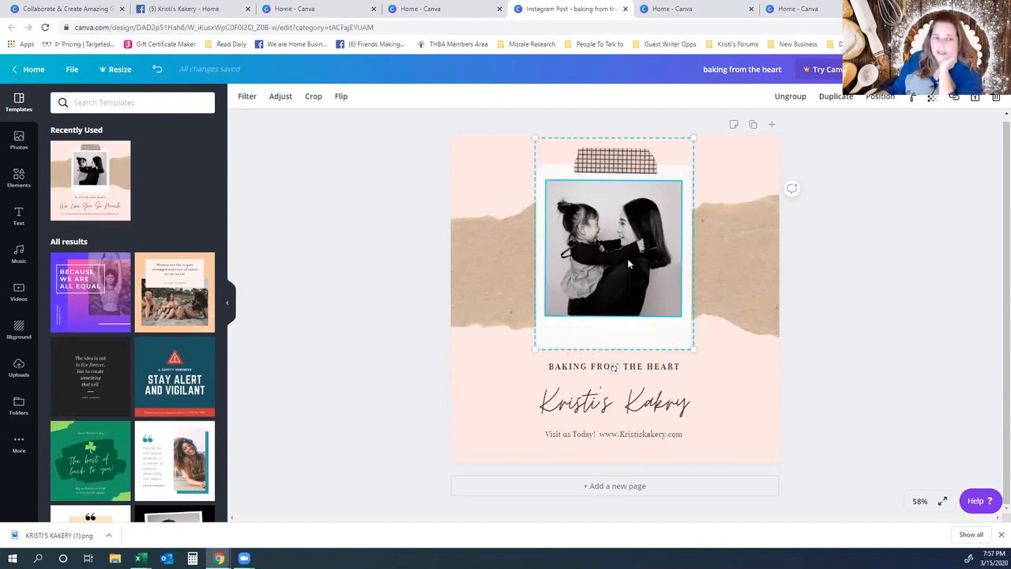
left_click(19, 371)
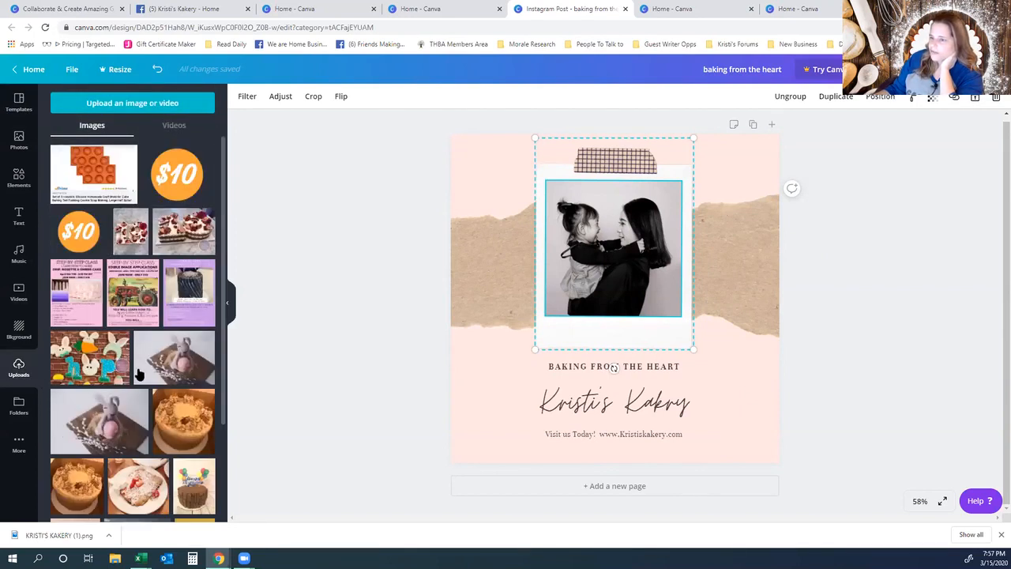
scroll(139, 374, "down", 1)
scroll(150, 378, "down", 4)
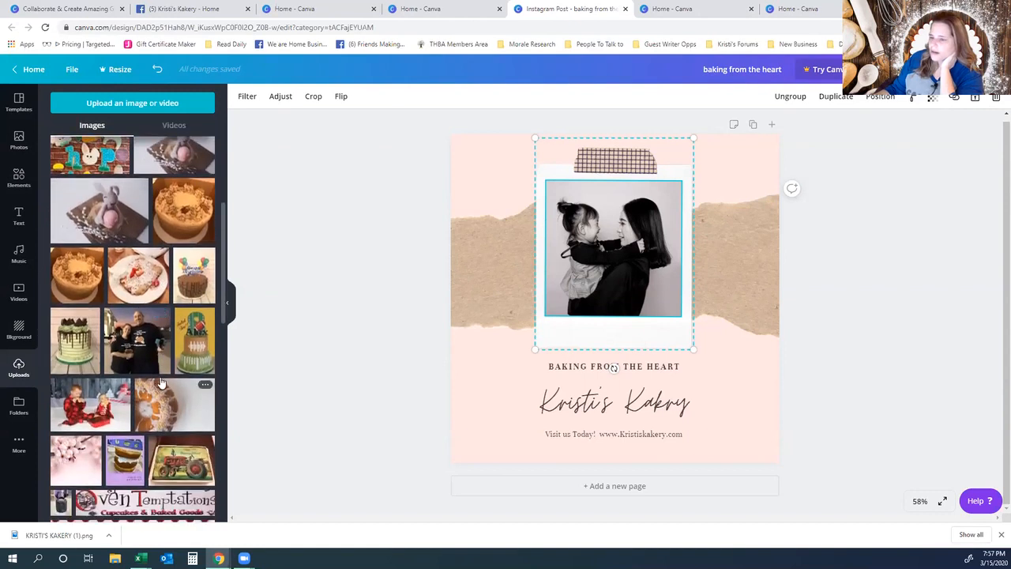
scroll(158, 380, "down", 10)
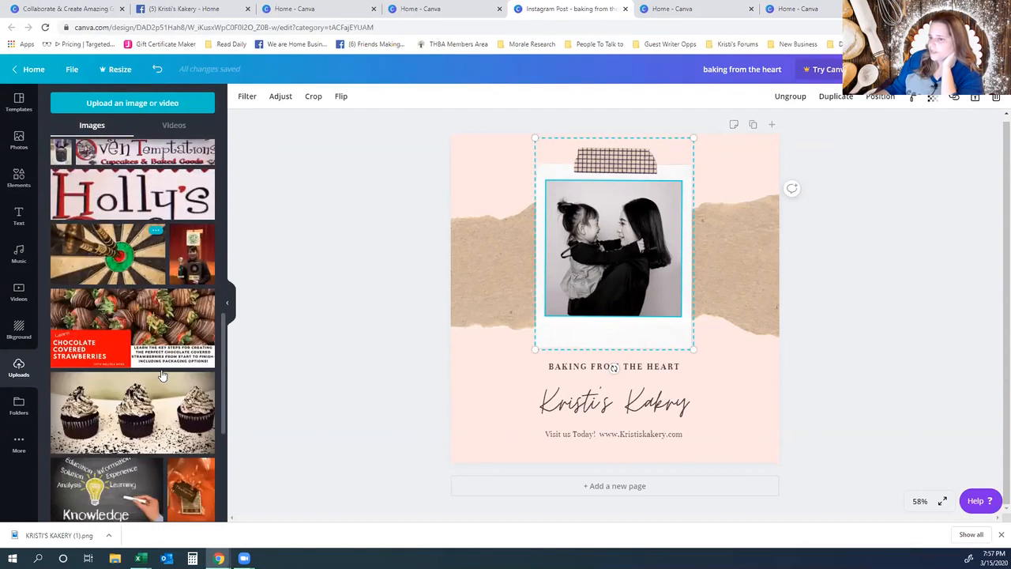
scroll(160, 378, "down", 5)
scroll(150, 377, "down", 2)
scroll(150, 377, "down", 4)
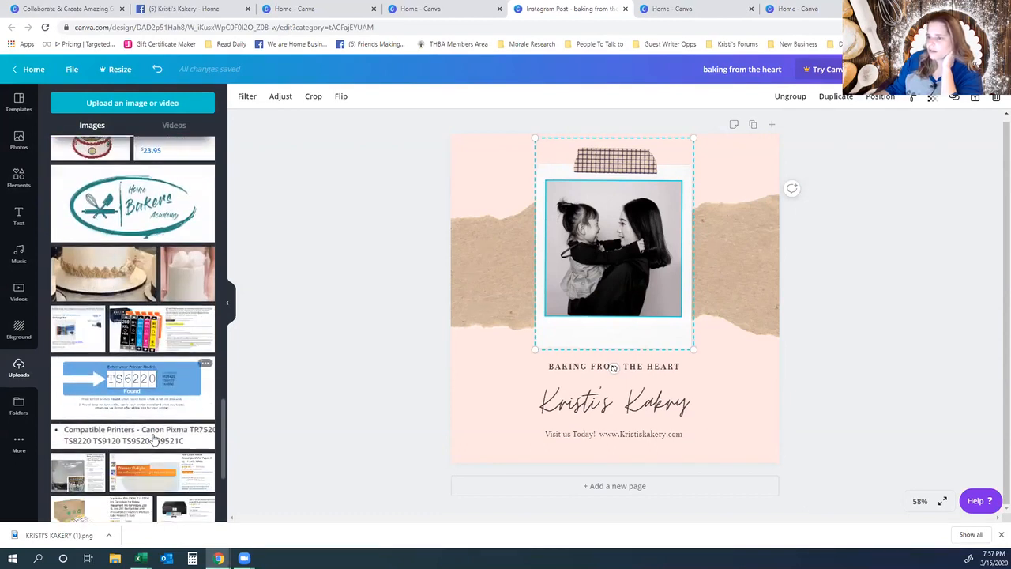
scroll(175, 399, "down", 10)
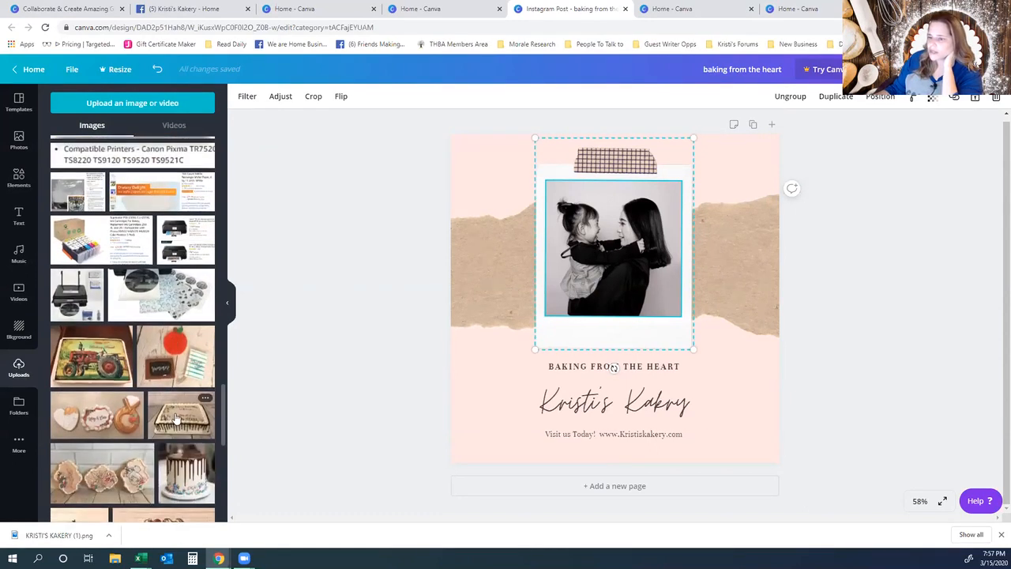
scroll(175, 417, "down", 1)
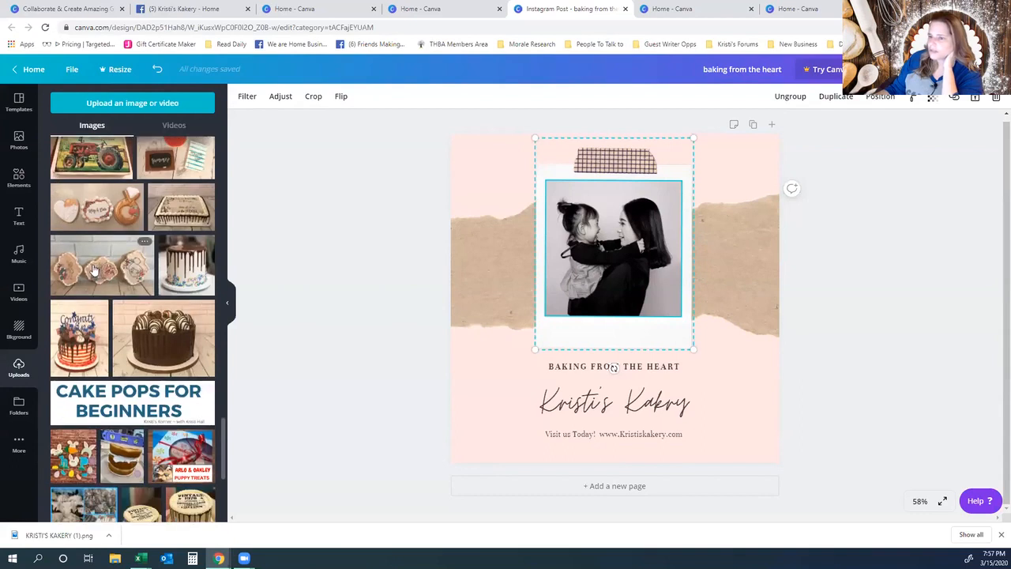
left_click_drag(95, 273, 58, 271)
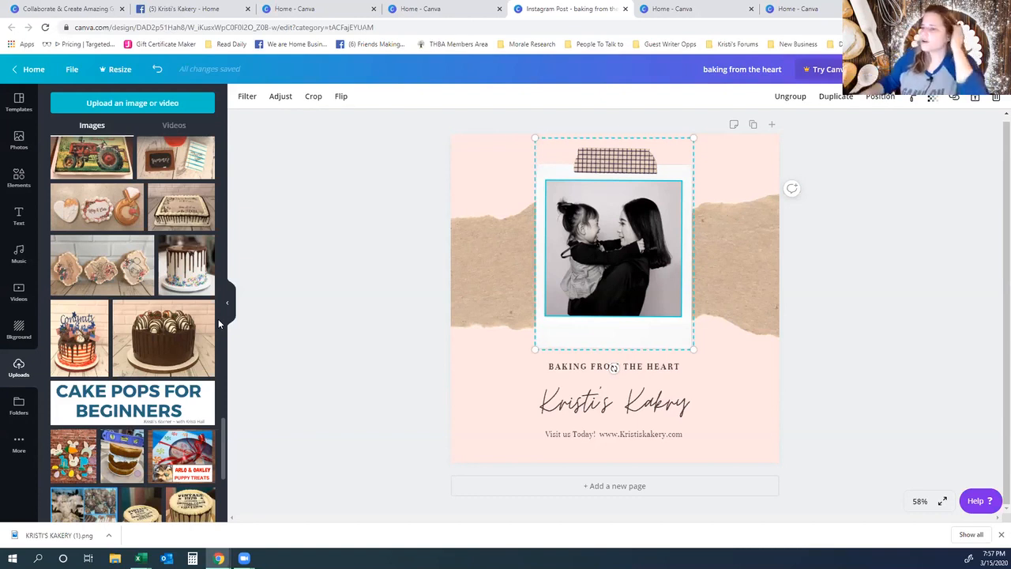
left_click_drag(99, 272, 576, 256)
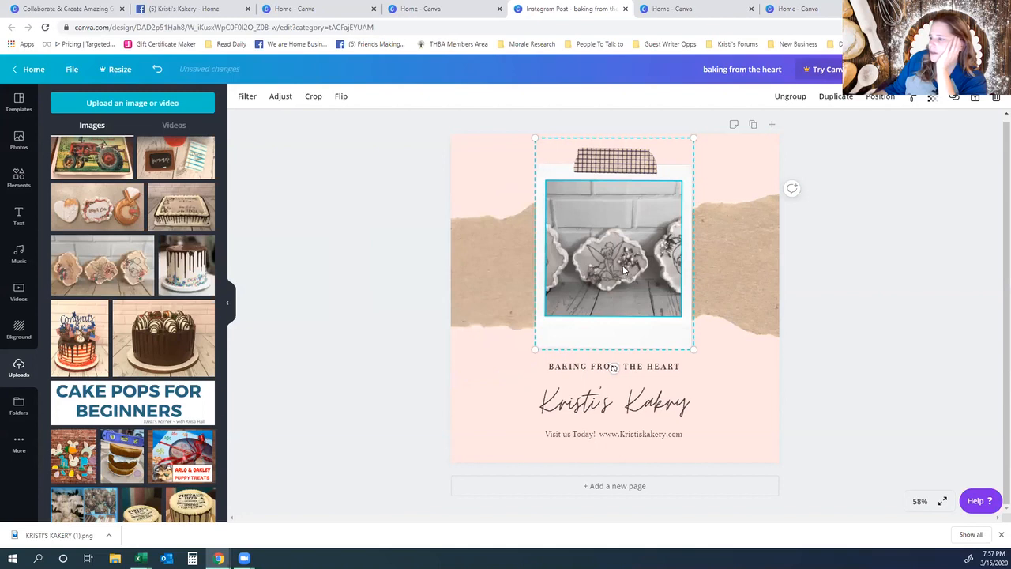
left_click(157, 68)
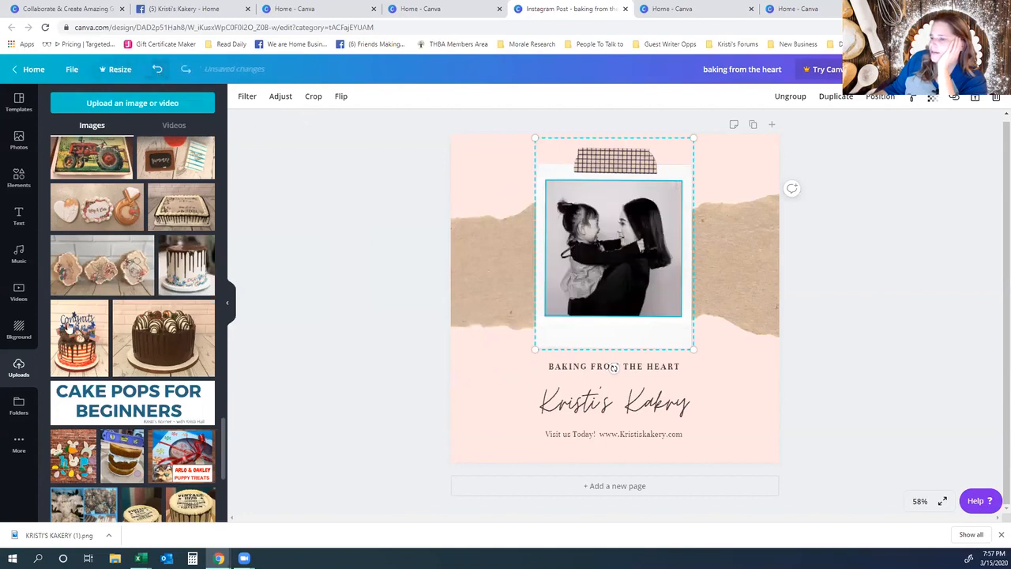
left_click_drag(98, 272, 564, 275)
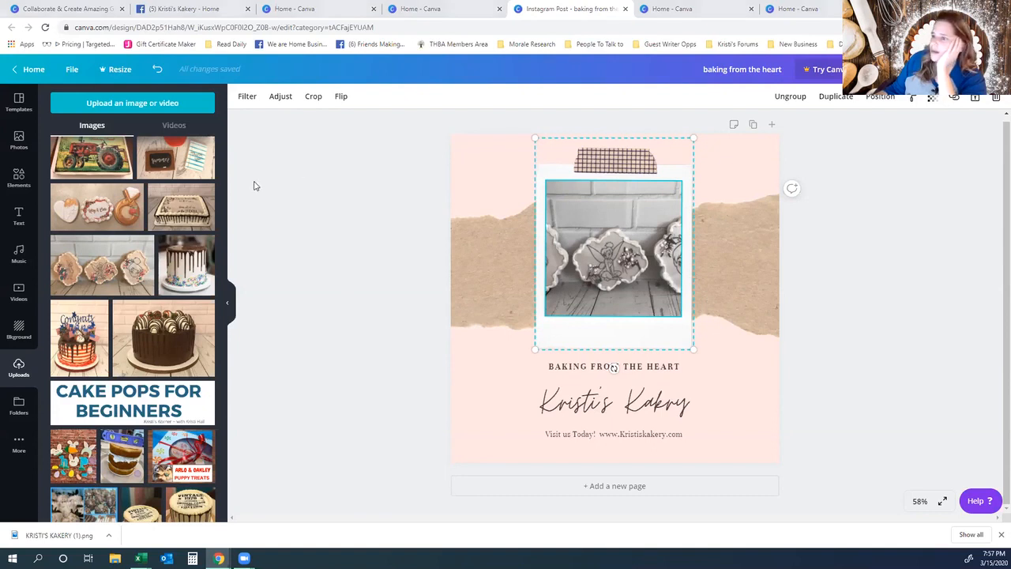
- Remove the Street filter from the cookie photo, compare None, Peony, Summer, Epic and Festive, and apply Festive at intensity 50
left_click(245, 97)
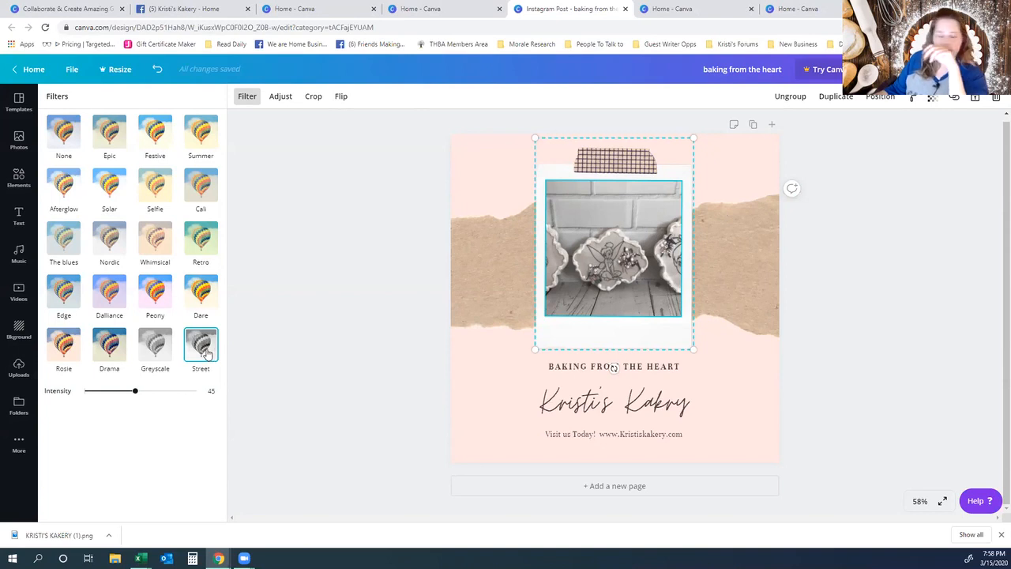
left_click(59, 136)
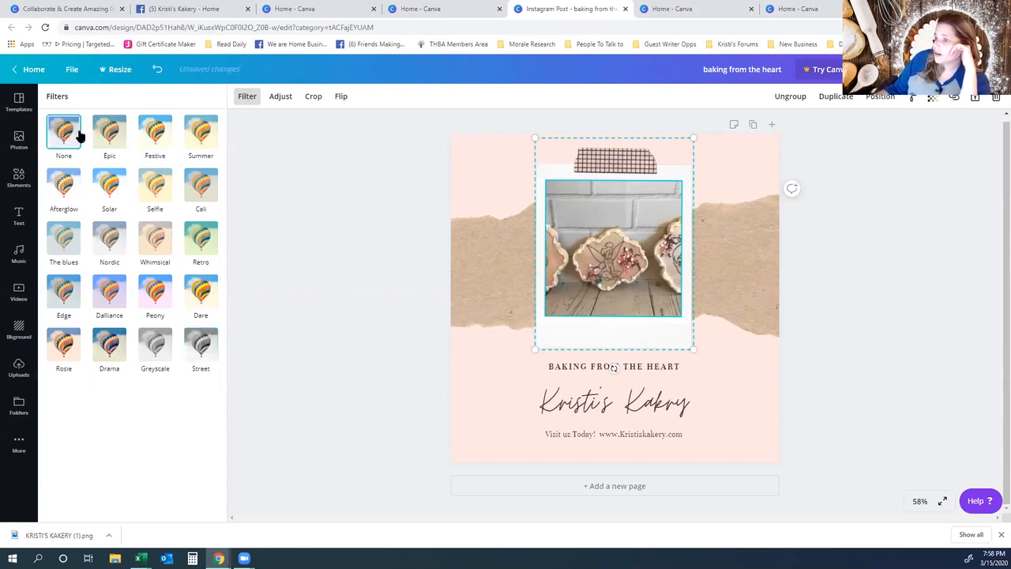
left_click(156, 286)
left_click(203, 134)
left_click(155, 134)
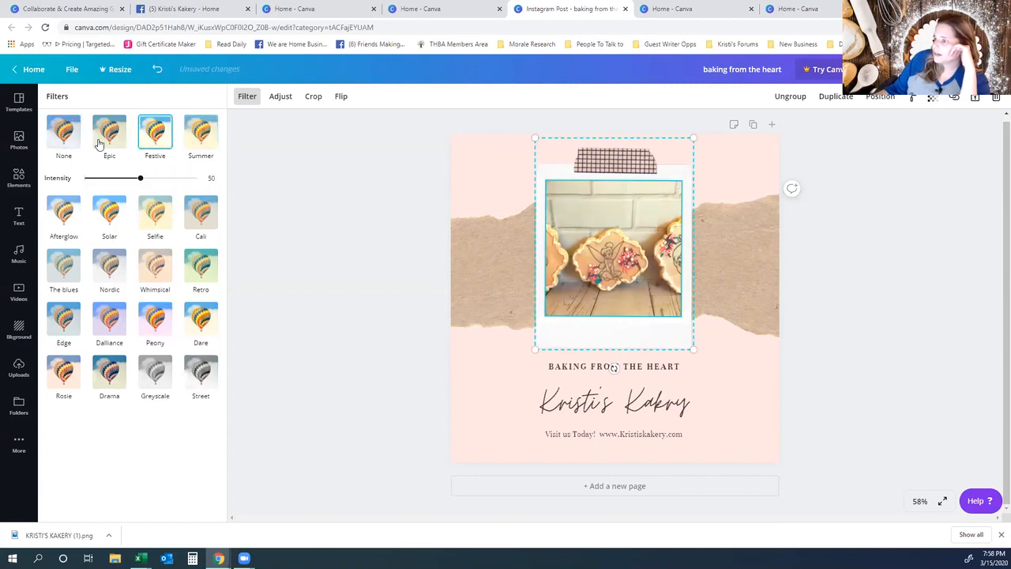
left_click(102, 142)
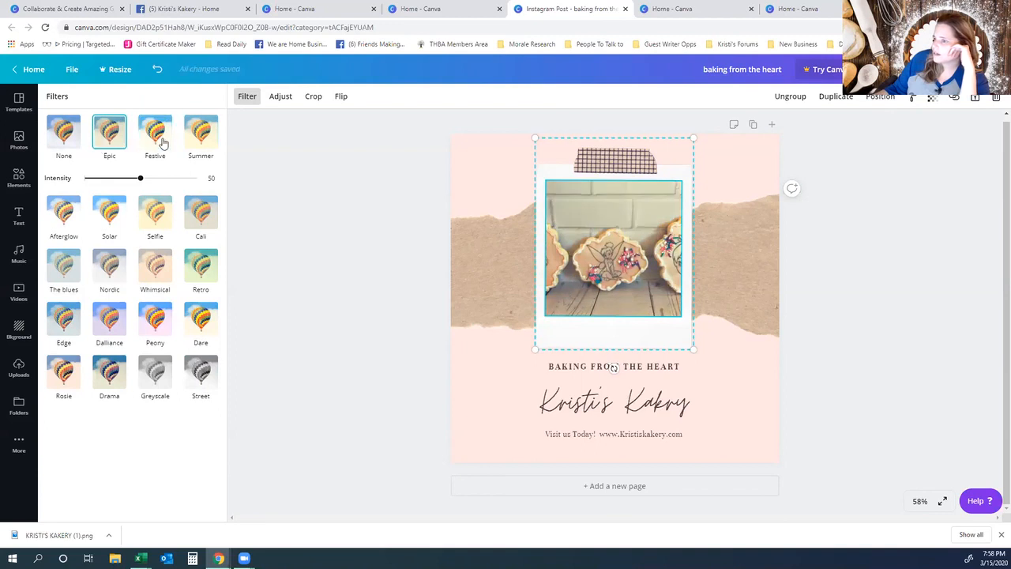
left_click(153, 141)
left_click(61, 138)
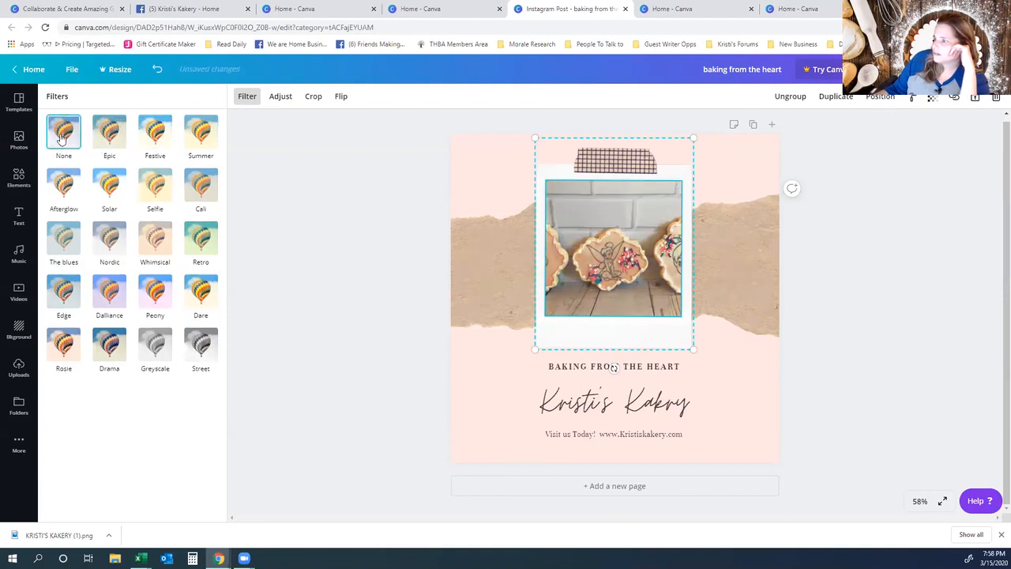
left_click(155, 135)
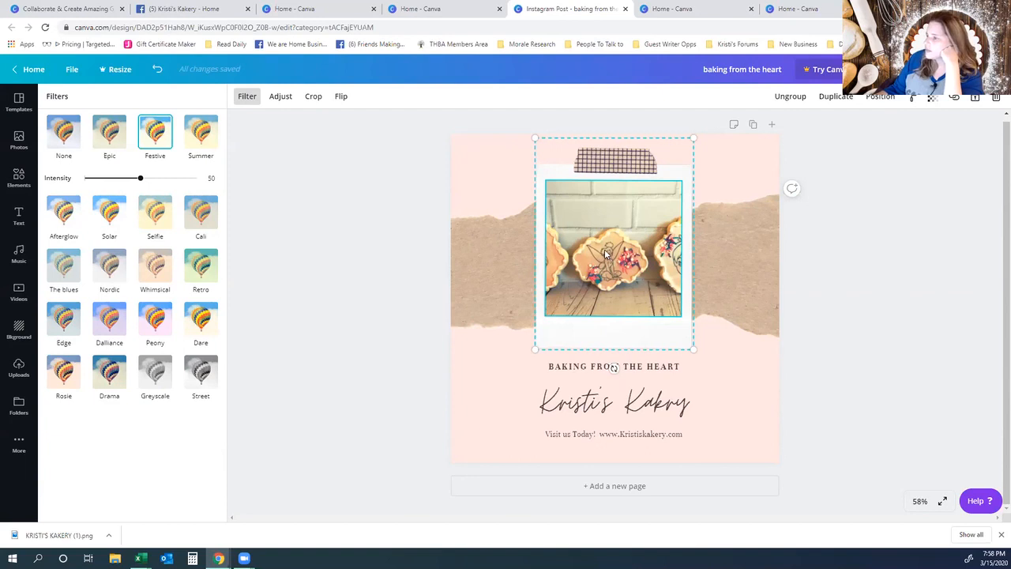
- Enlarge and reposition the cookie photo inside its frame so the leftmost cookie fills the crop, and apply the crop
double_click(606, 253)
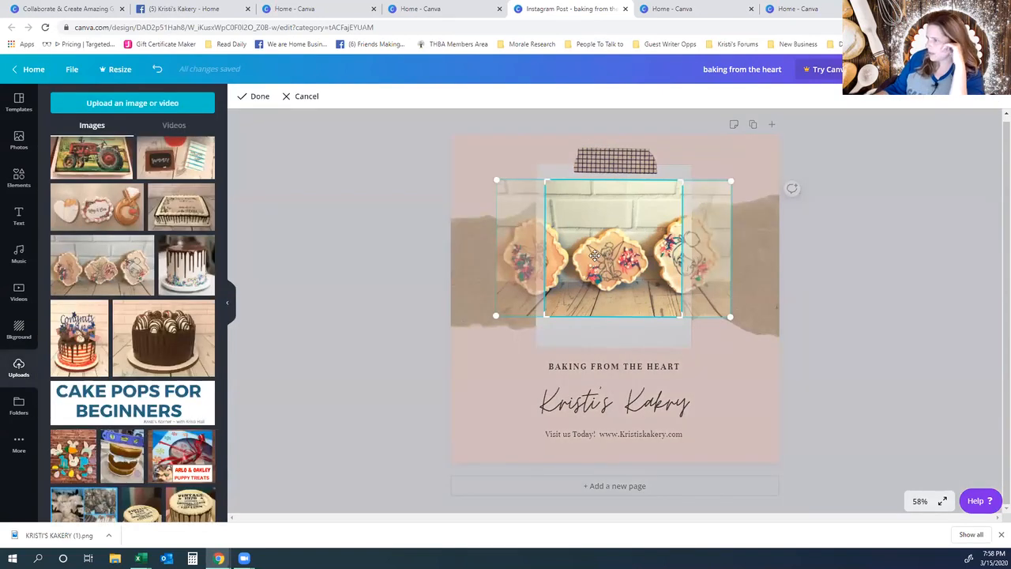
left_click_drag(594, 255, 648, 253)
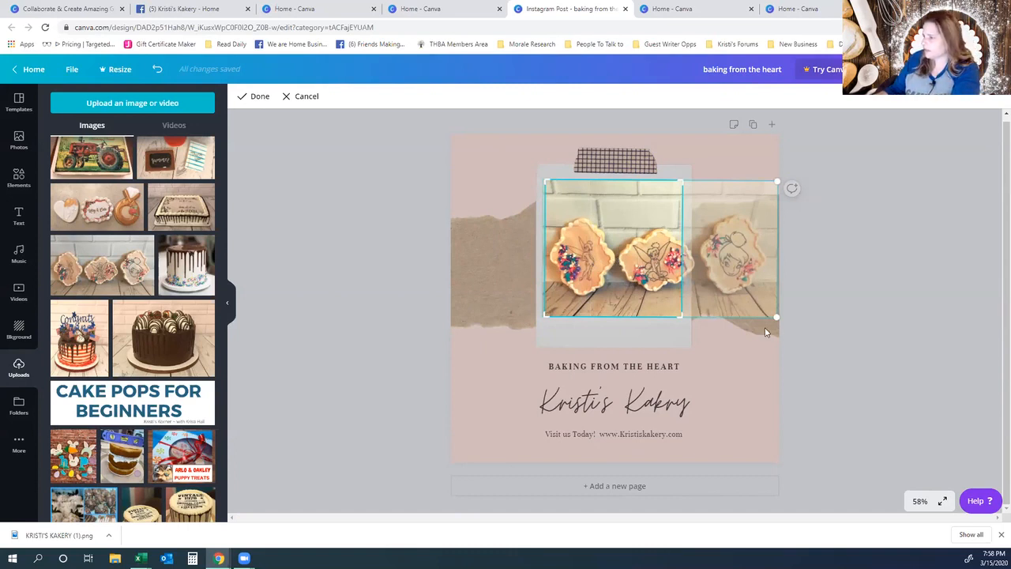
left_click_drag(776, 319, 880, 415)
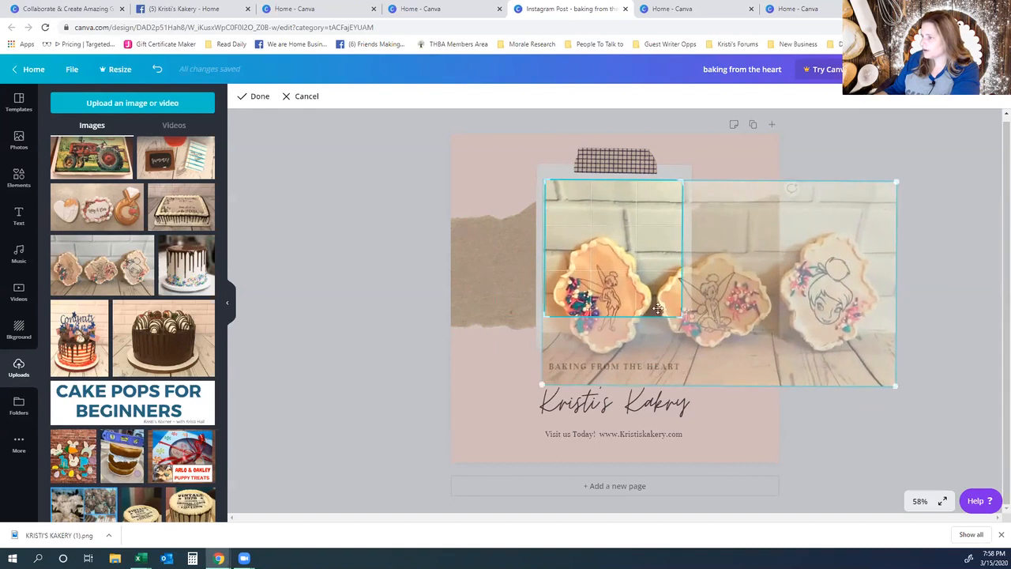
left_click_drag(617, 260, 629, 216)
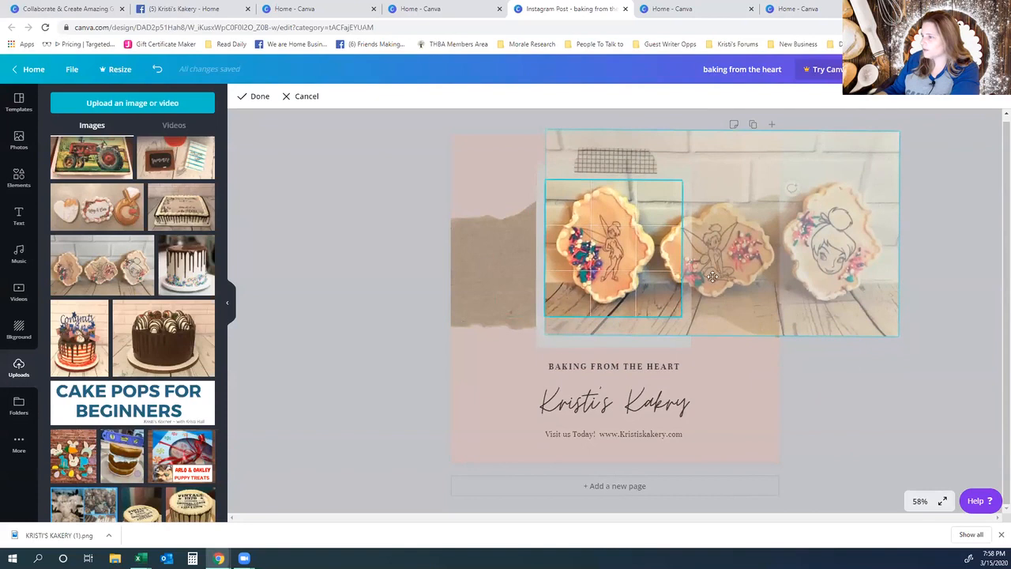
left_click_drag(897, 336, 925, 363)
left_click_drag(629, 279, 633, 270)
left_click(874, 407)
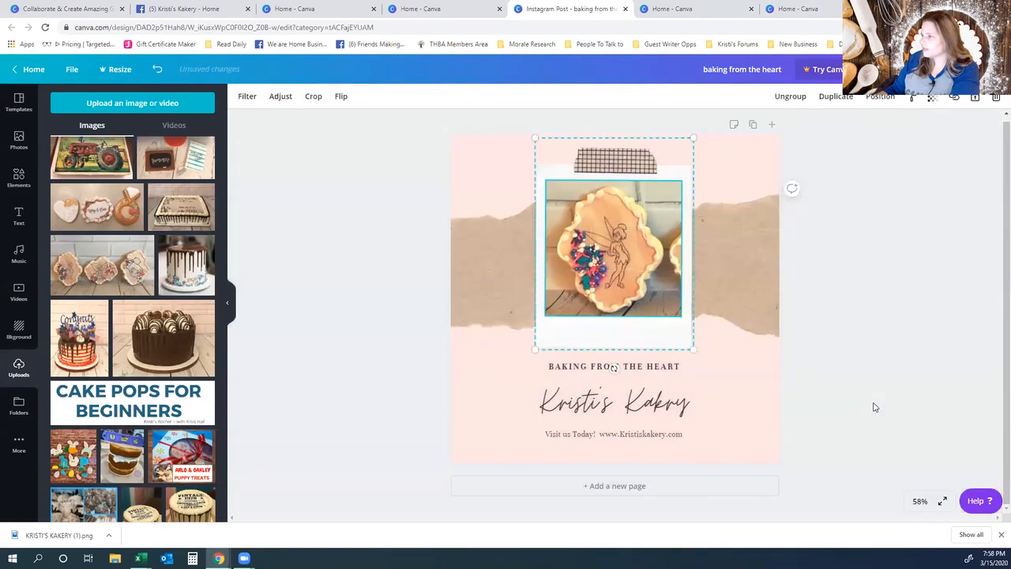
left_click(874, 402)
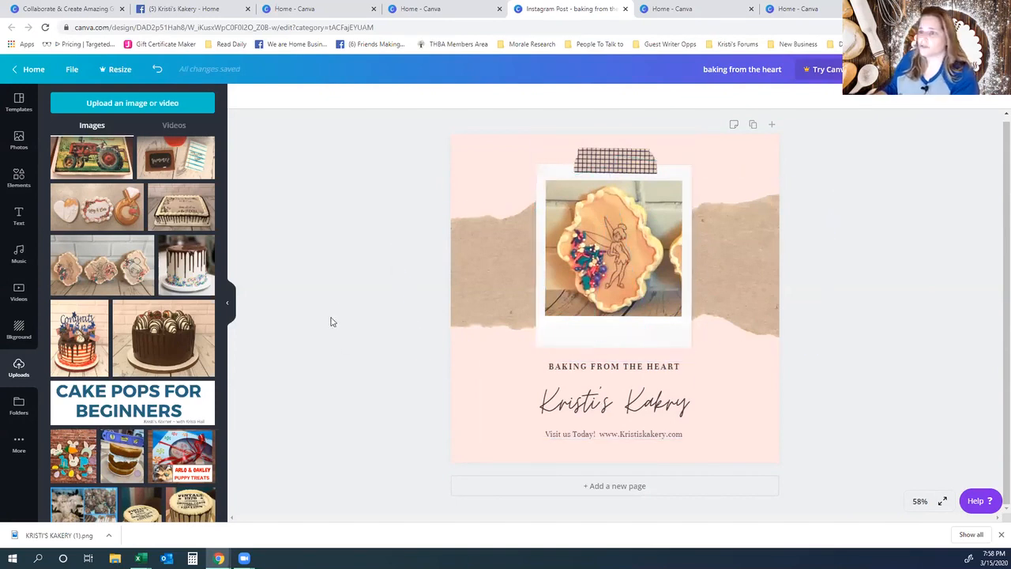
- Download the finished Instagram post as a PNG and dismiss the Canva Pro trial offer
left_click(968, 68)
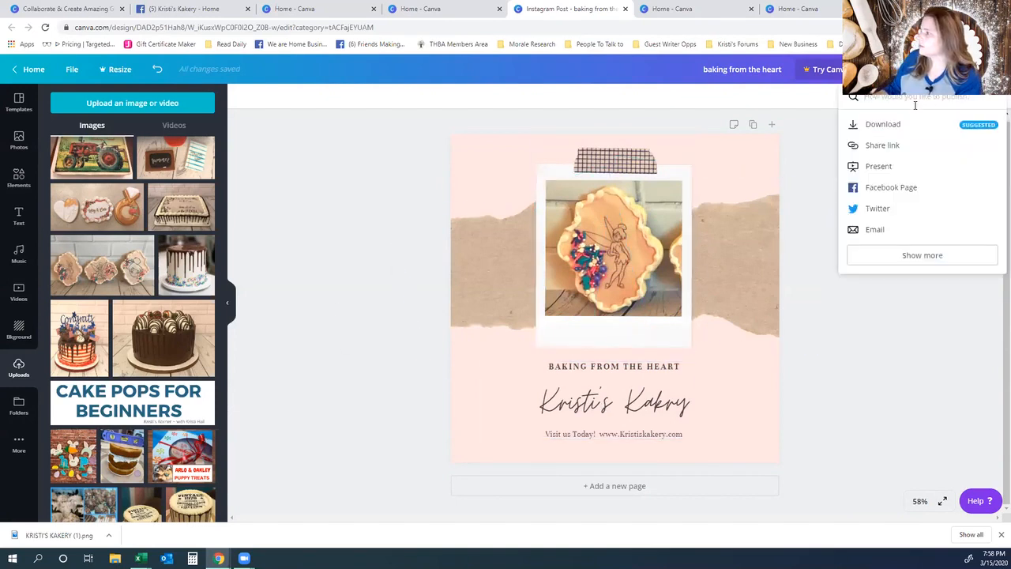
left_click(893, 129)
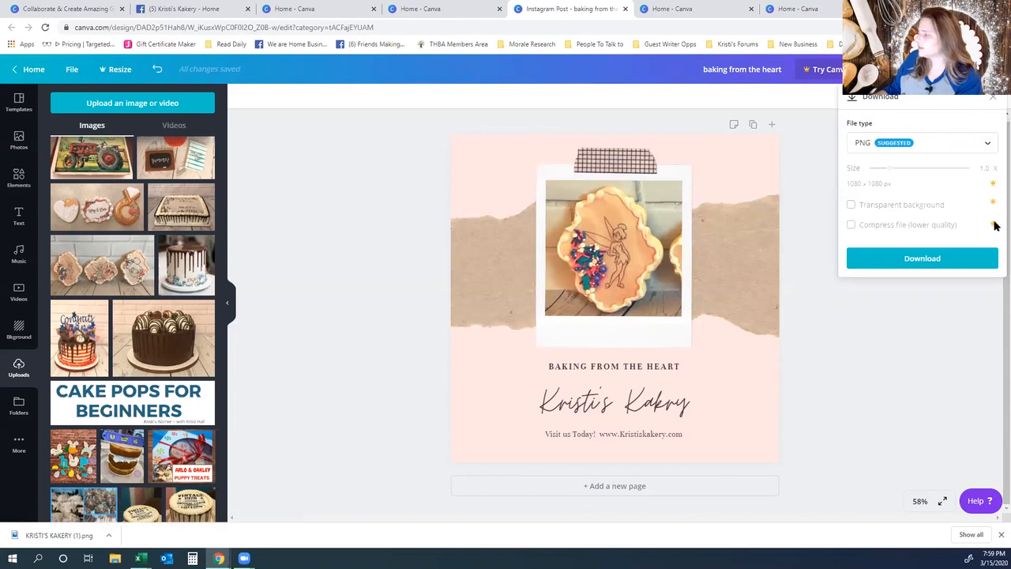
left_click(925, 263)
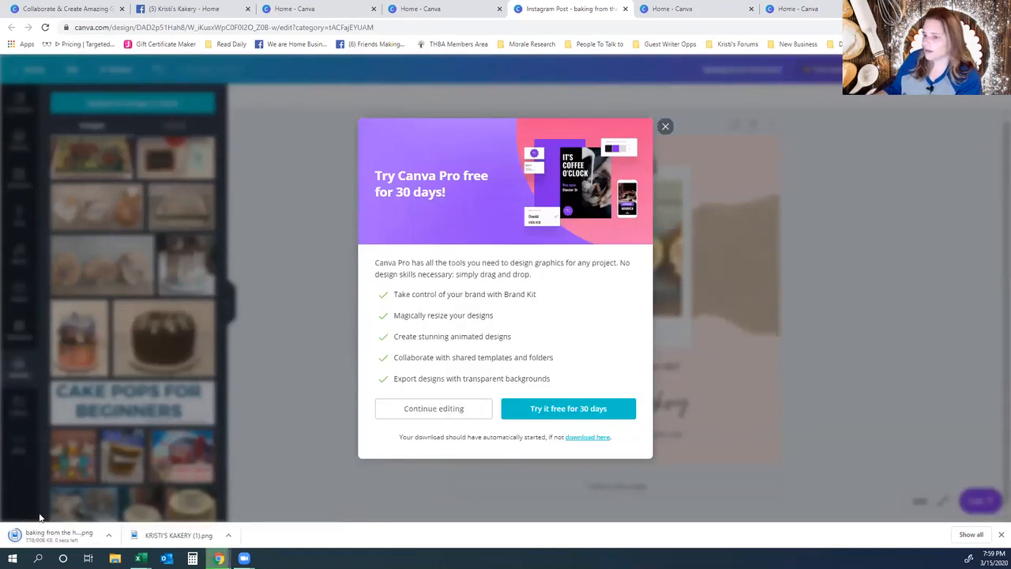
left_click(665, 128)
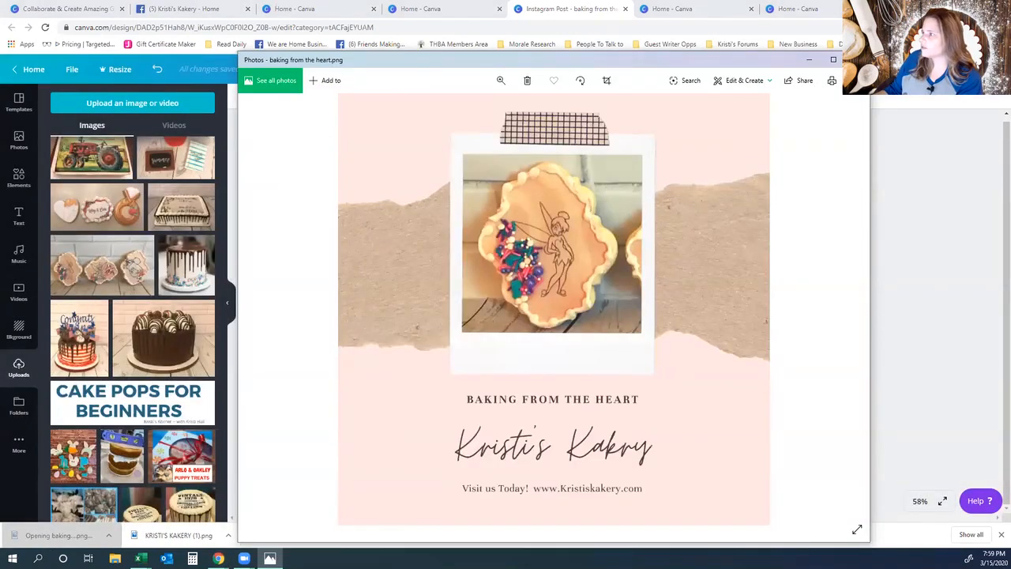
- Save a copy of the Instagram post image to the Desktop as instatinkerbell in PNG format and close the photo viewer
left_click(857, 80)
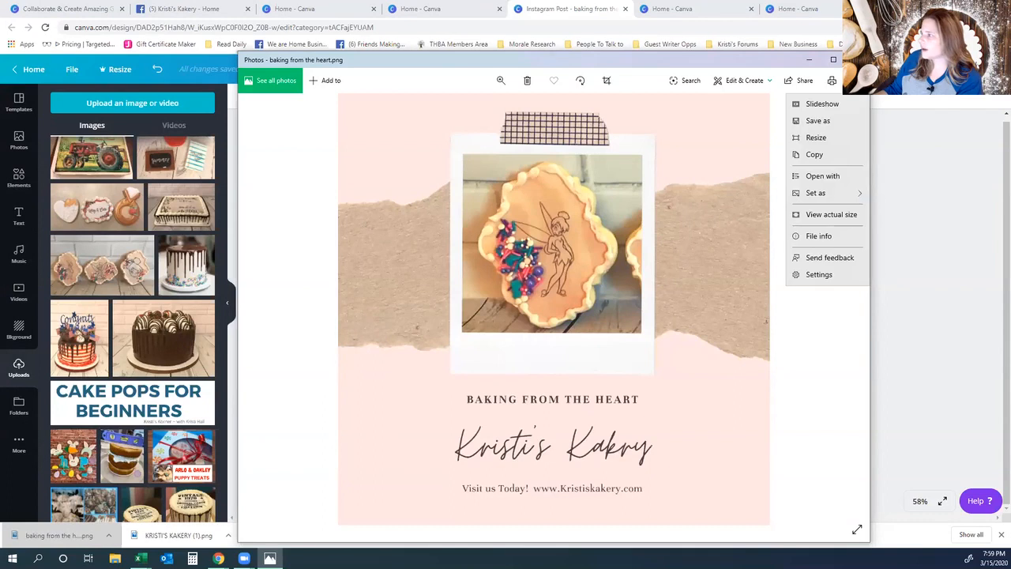
left_click(829, 125)
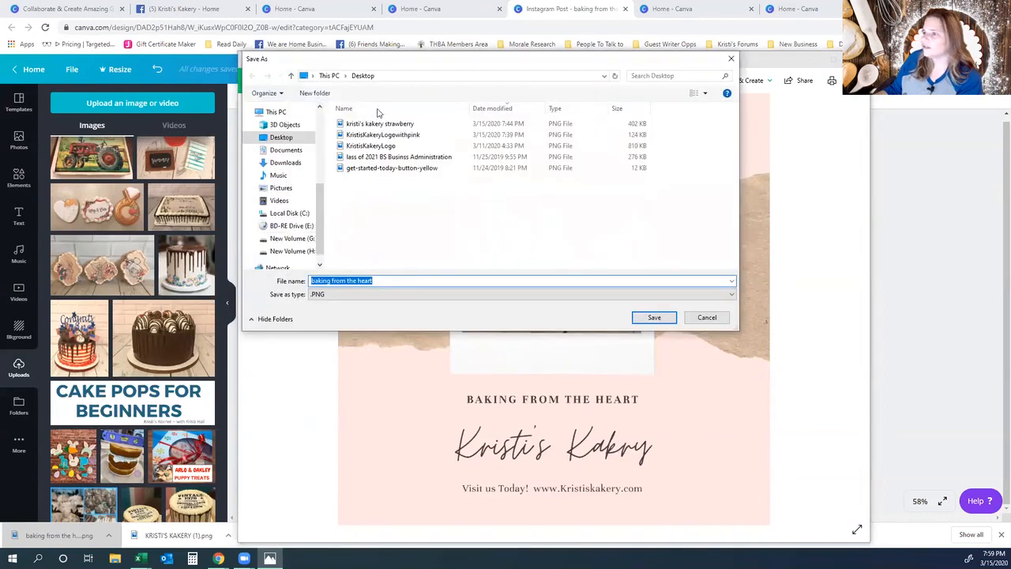
double_click(382, 283)
left_click_drag(383, 283, 249, 287)
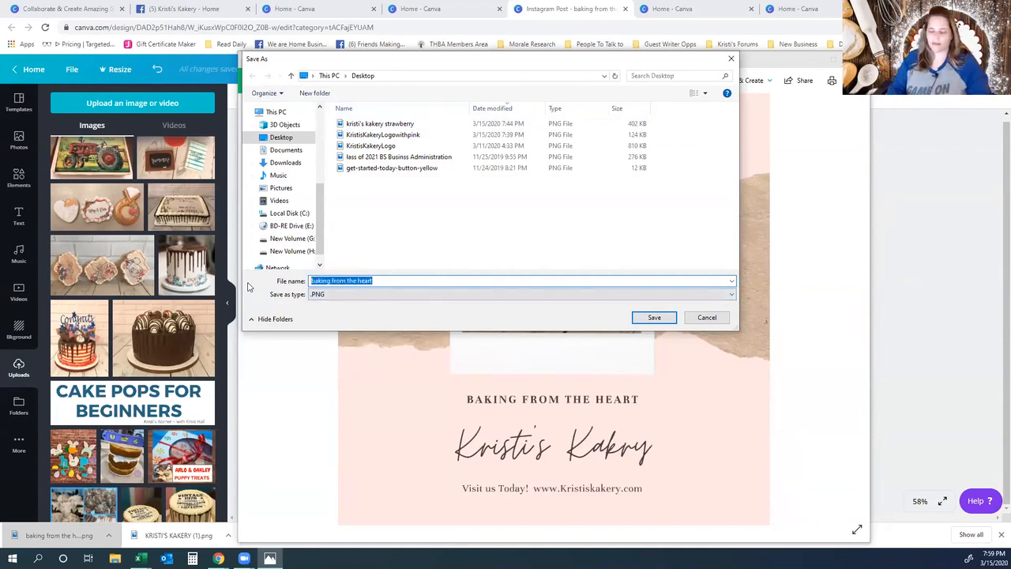
type("kerbell")
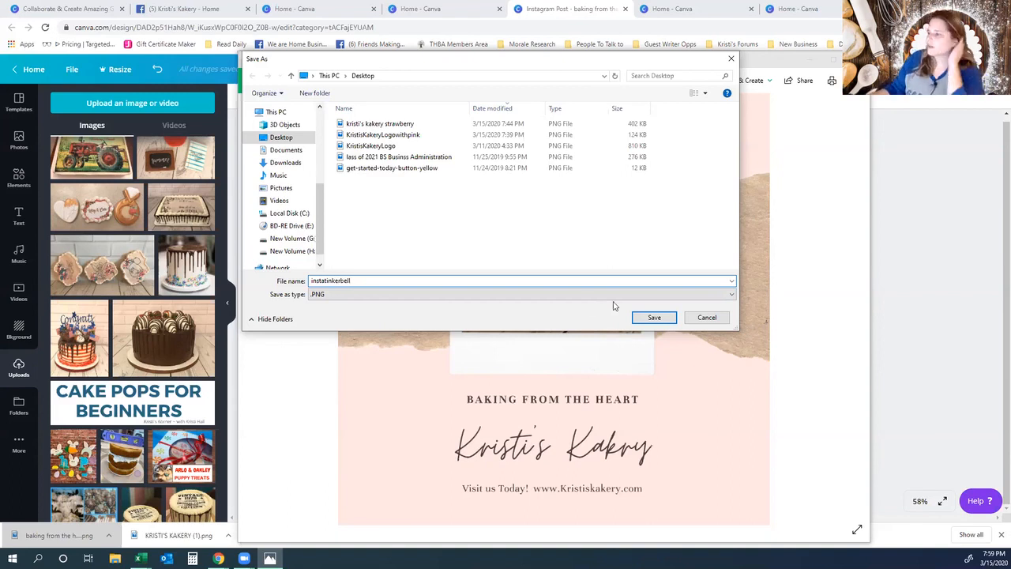
left_click(654, 316)
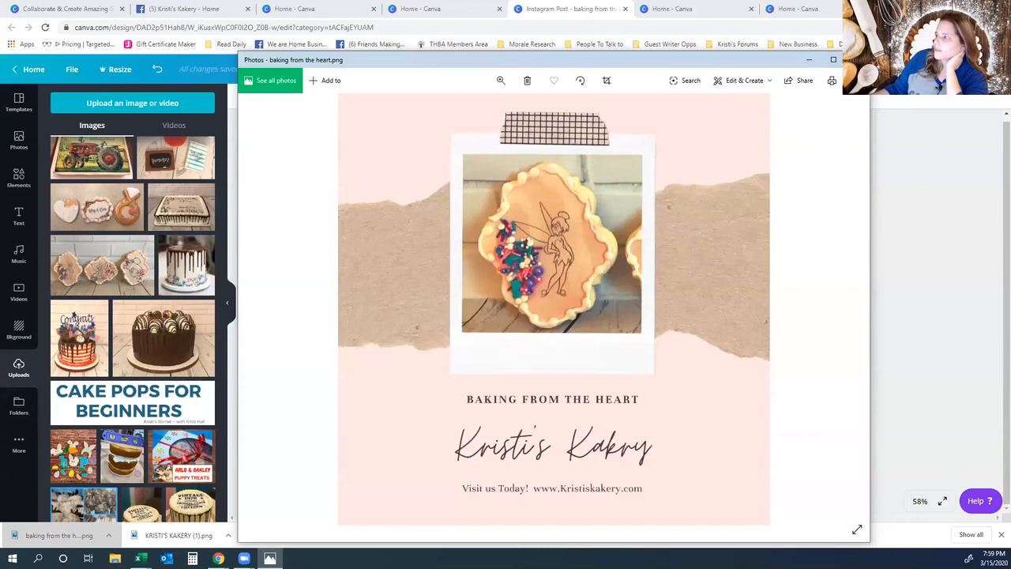
key("alt+F4")
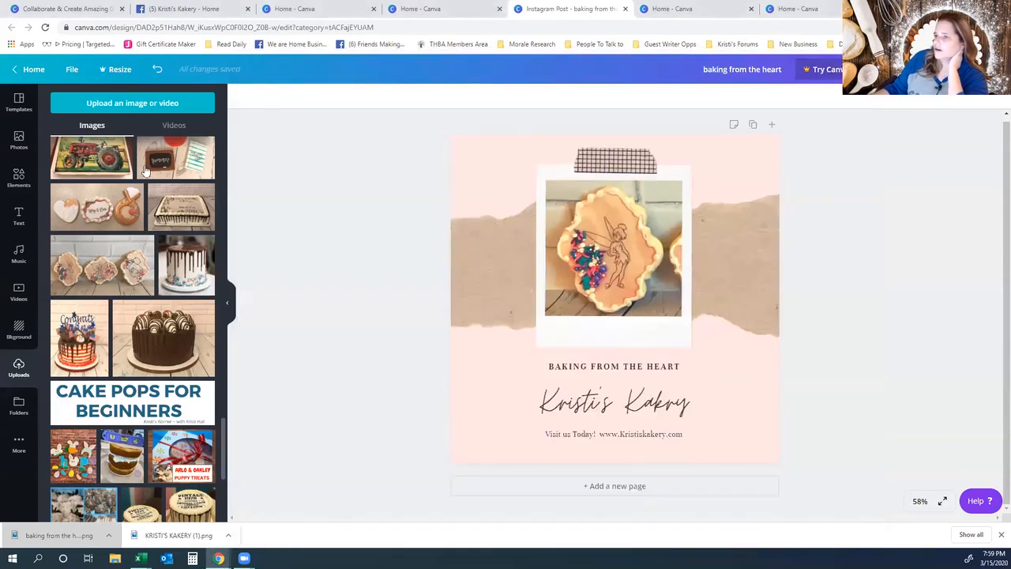
- Return to the Canva home page and reopen the "baking from the heart" design from the recent designs
left_click(37, 69)
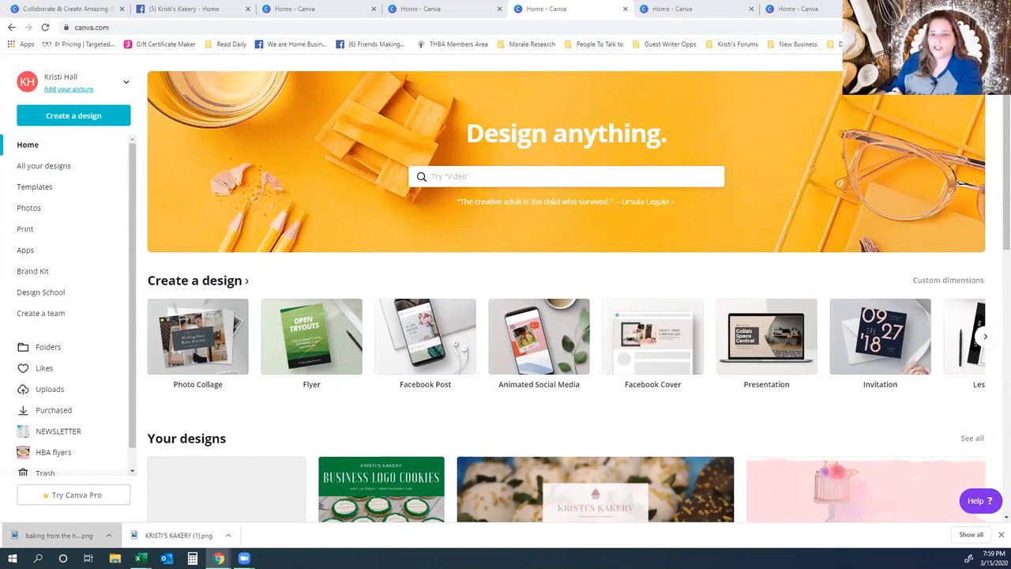
scroll(289, 423, "down", 1)
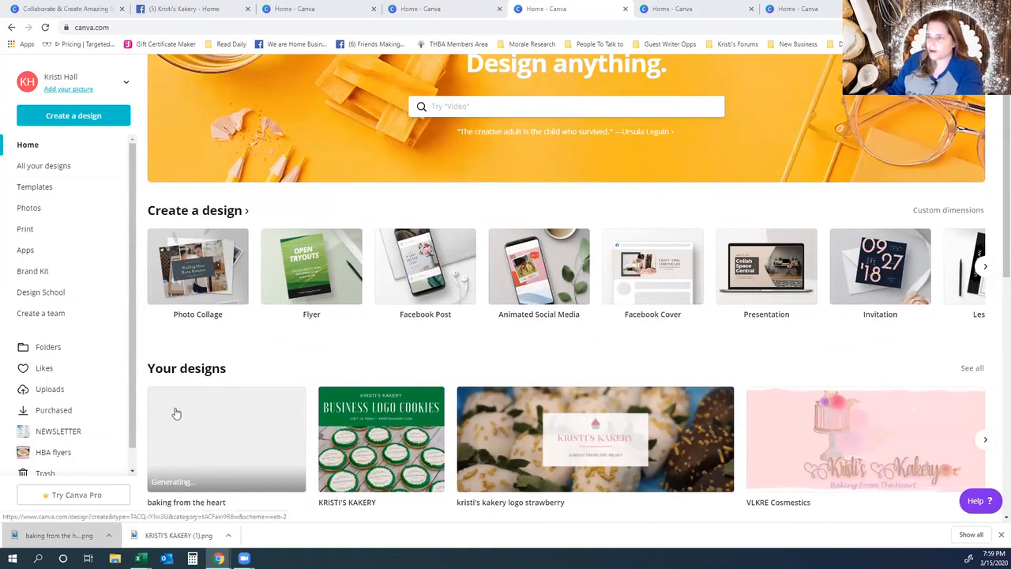
left_click(223, 442)
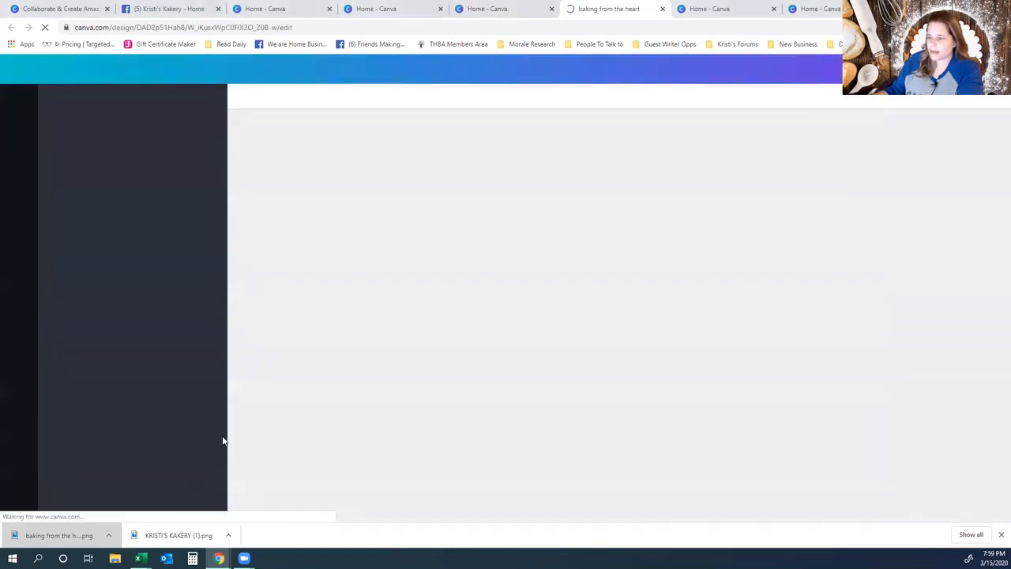
- Try moving the text block as a group, ungroup it to shift the heading and bakery name separately, and undo these changes
left_click(649, 376)
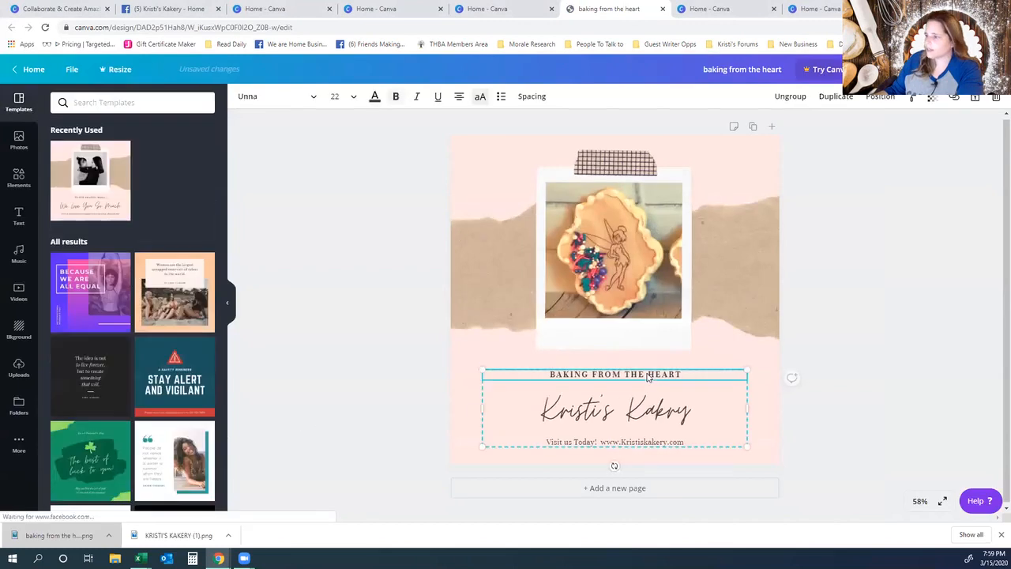
left_click_drag(641, 365, 642, 366)
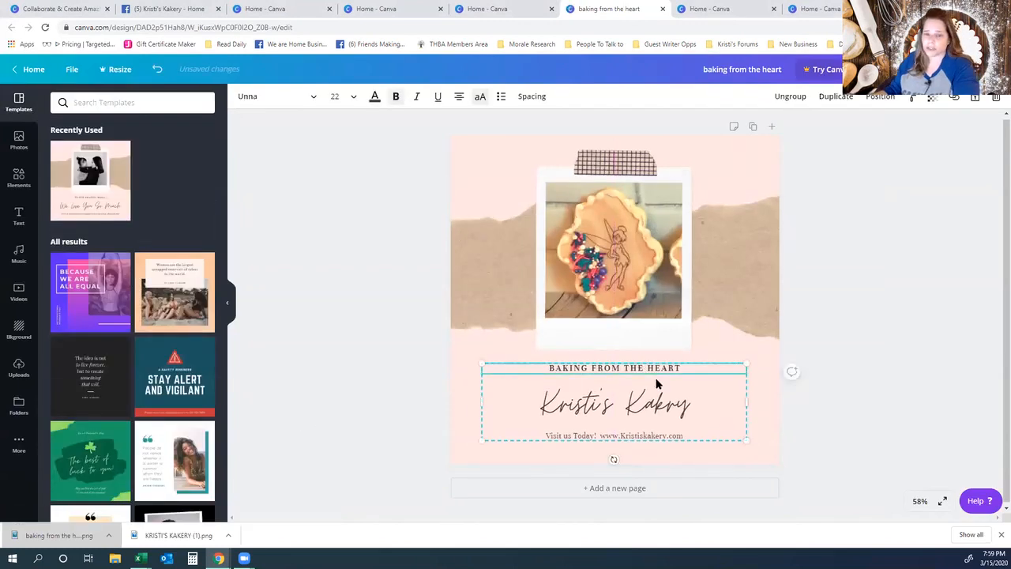
left_click(792, 97)
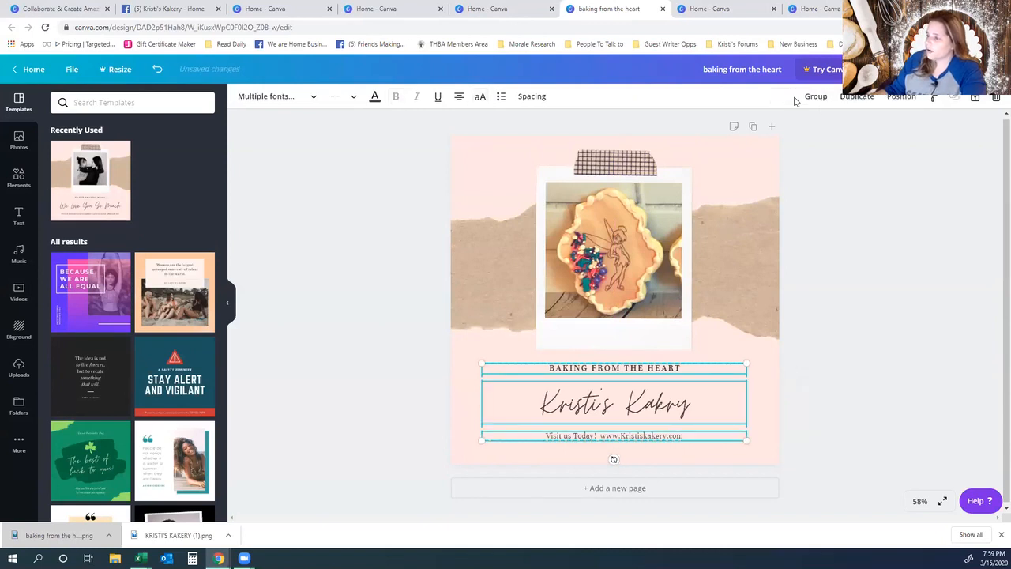
left_click(609, 368)
mouse_move(609, 368)
left_mouse_down()
mouse_move(595, 370)
mouse_move(614, 380)
mouse_move(618, 128)
mouse_move(607, 375)
left_mouse_up()
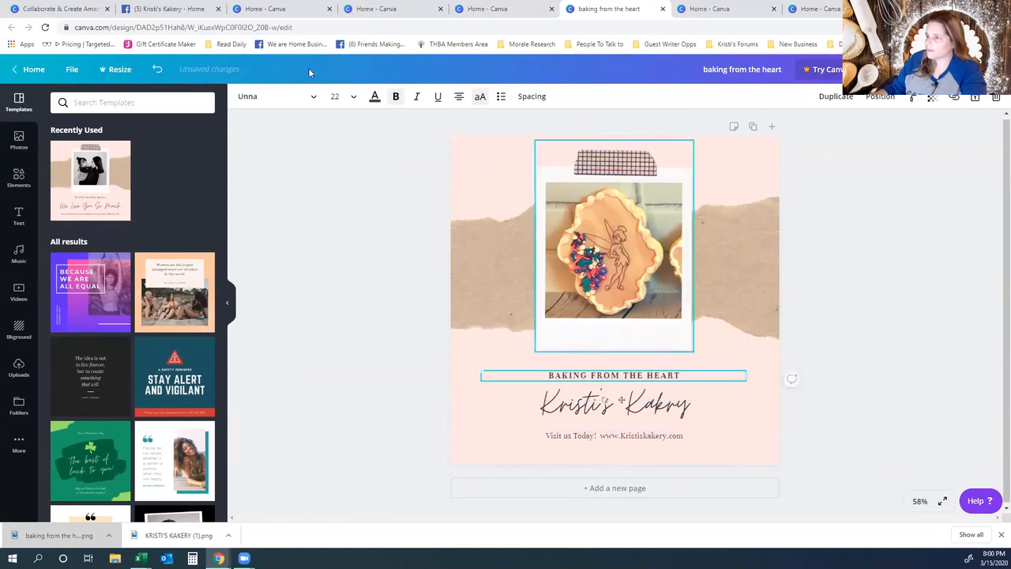
left_click(156, 70)
mouse_move(617, 409)
left_mouse_down()
mouse_move(610, 394)
mouse_move(615, 405)
left_mouse_up()
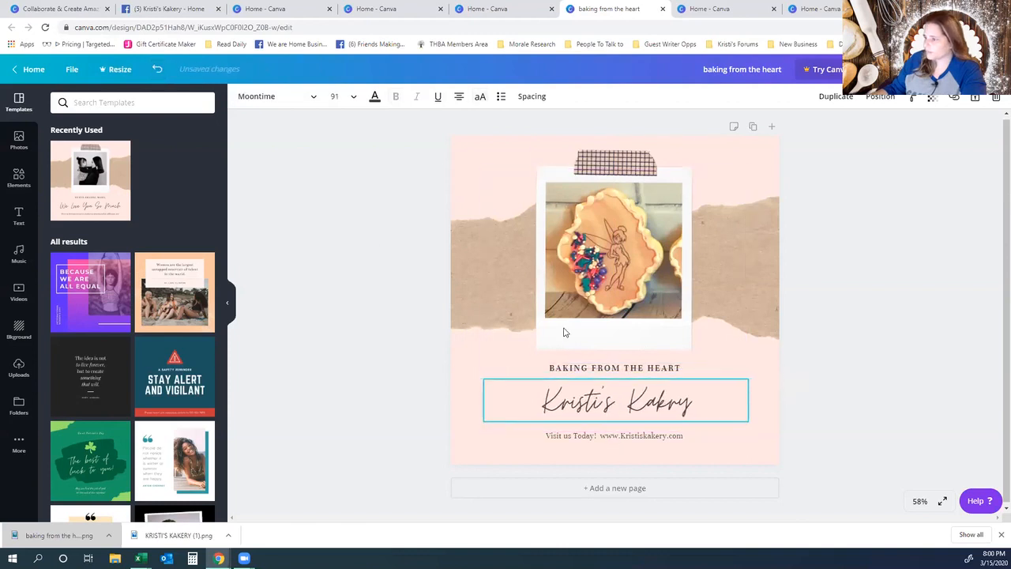
left_click(156, 69)
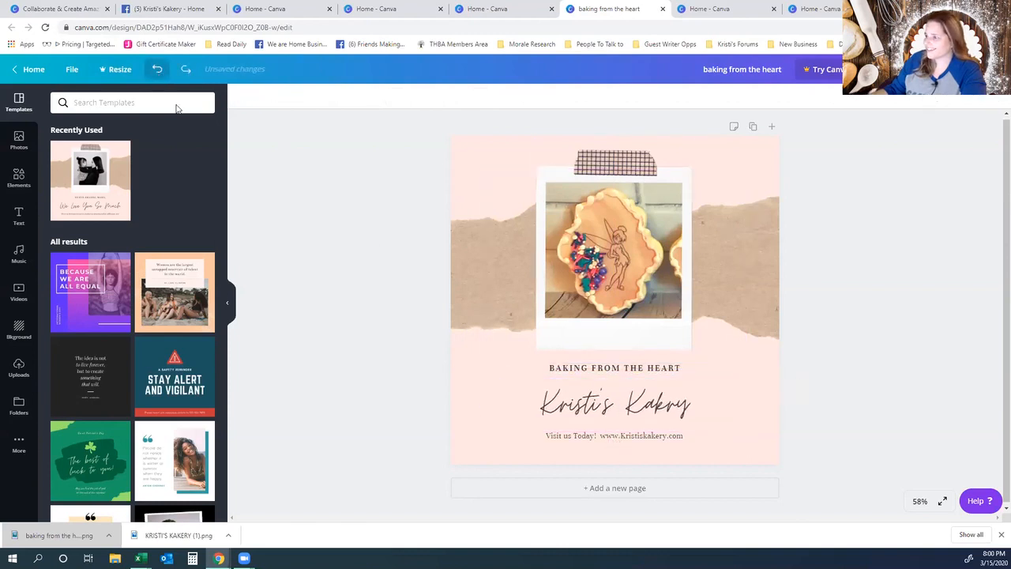
- Nudge the grouped text block slightly and open the font choices for the "Kristi's Kakry" line
mouse_move(602, 401)
left_mouse_down()
mouse_move(597, 394)
mouse_move(617, 407)
mouse_move(612, 419)
mouse_move(608, 407)
left_mouse_up()
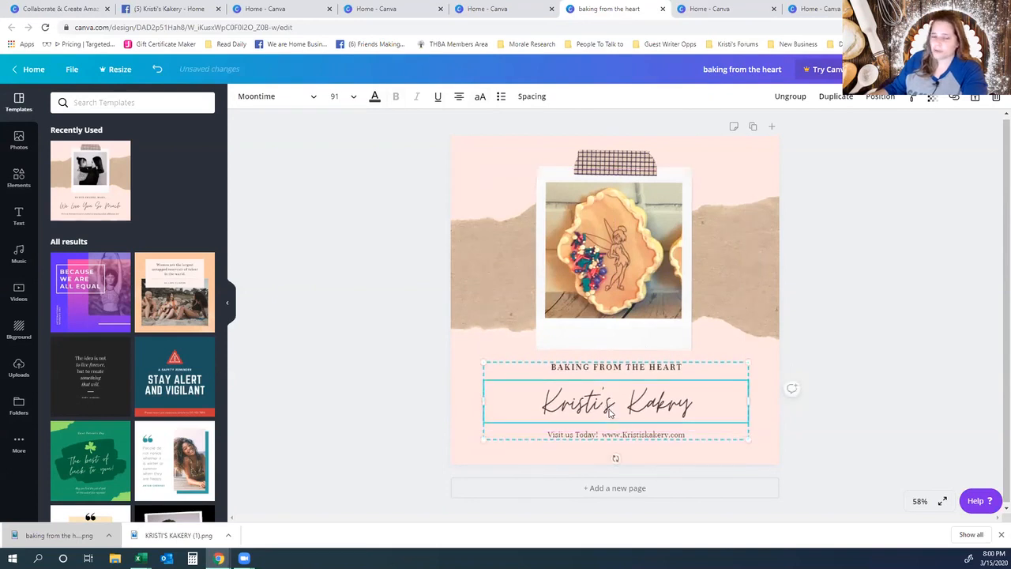
left_click(614, 369)
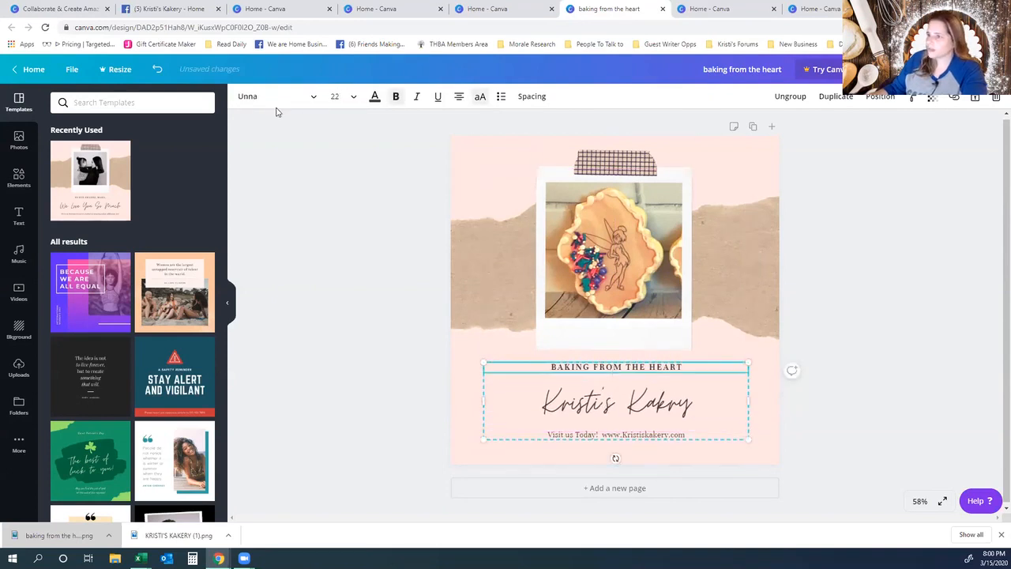
left_click(313, 101)
left_click(587, 391)
left_click(316, 99)
left_click(312, 99)
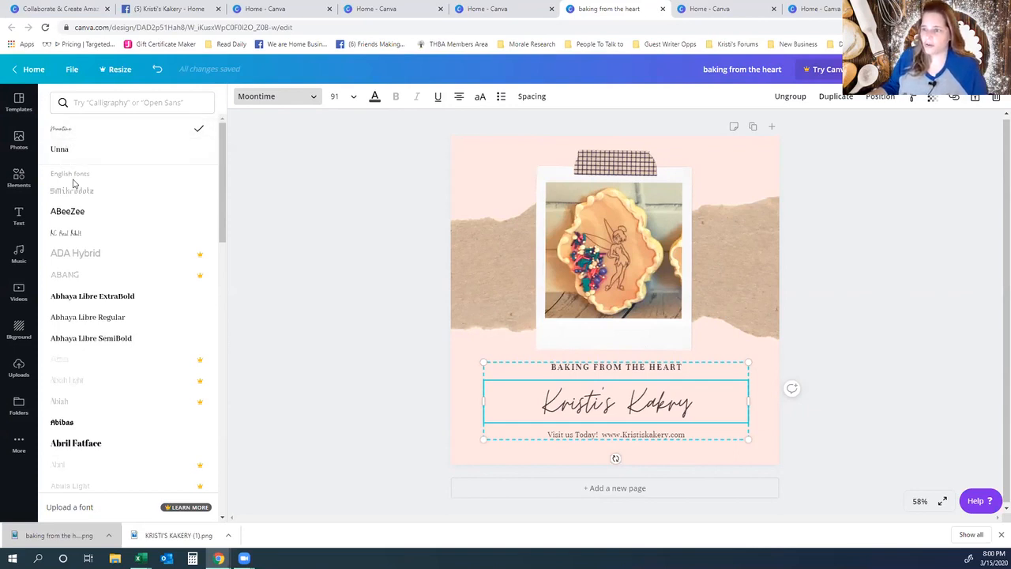
- Try to apply the premium ADA Hybrid font to the bakery name and dismiss the Canva Pro trial offer
scroll(75, 190, "down", 1)
scroll(104, 207, "down", 1)
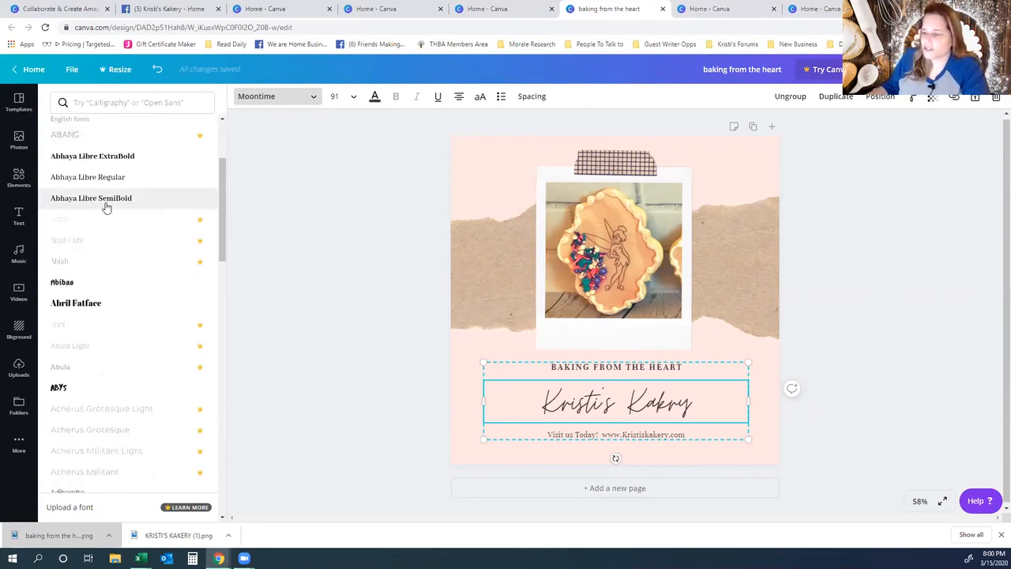
scroll(119, 221, "down", 1)
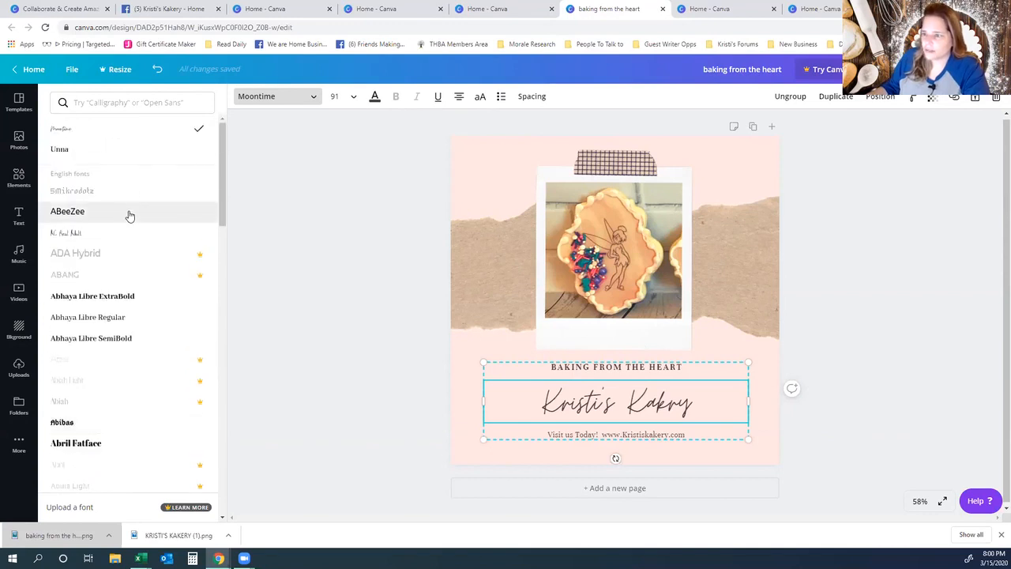
scroll(173, 190, "down", 1)
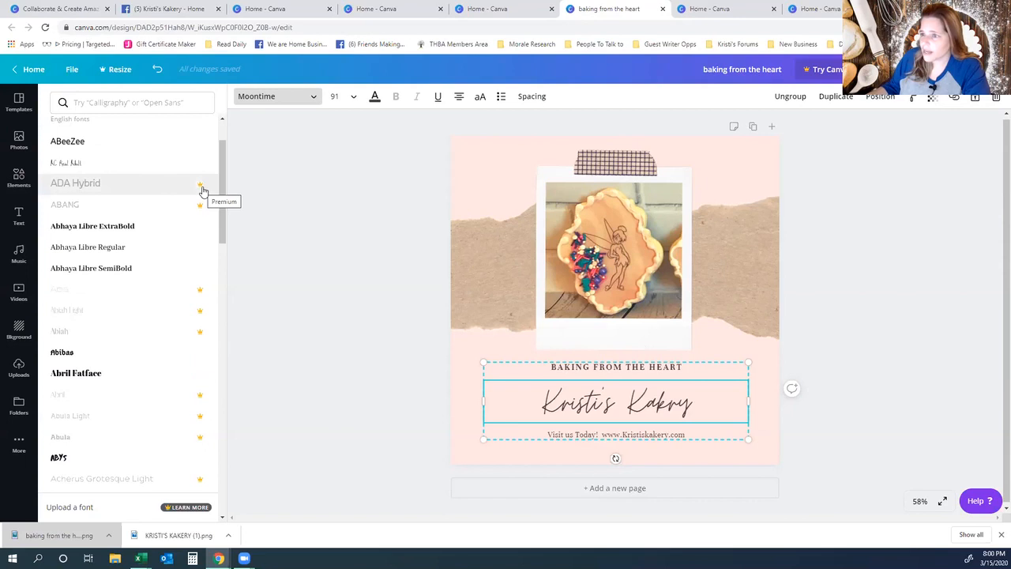
left_click(86, 189)
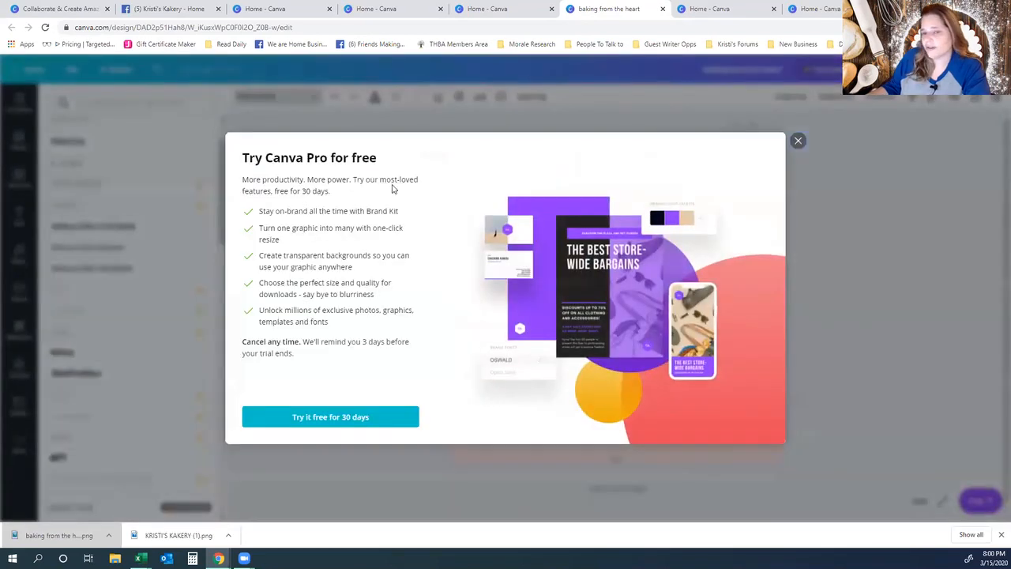
left_click(798, 142)
- Try the Bristol font on the bakery name line and settle on the Brusher Cyrillic font instead
scroll(141, 303, "down", 8)
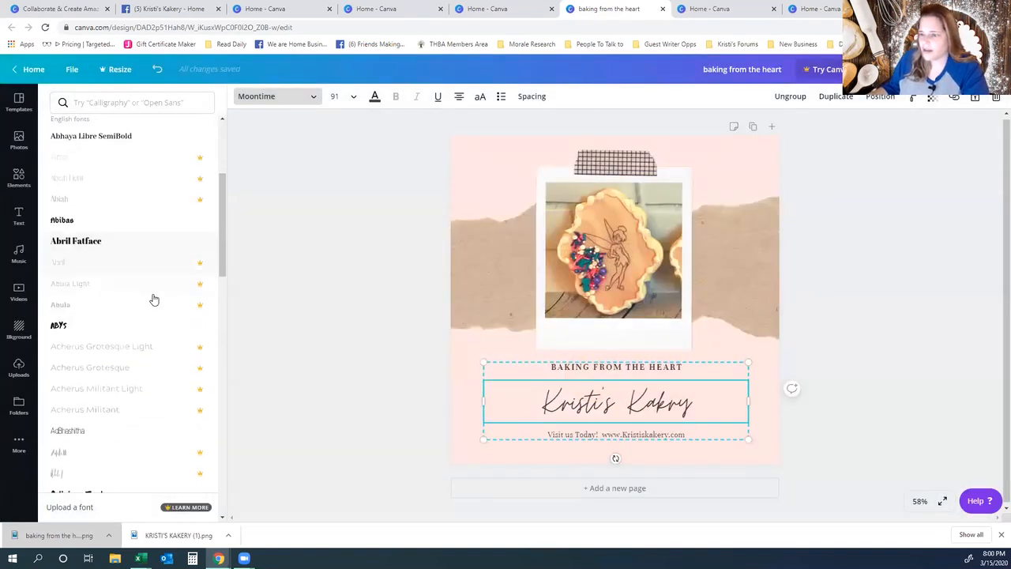
scroll(161, 288, "down", 8)
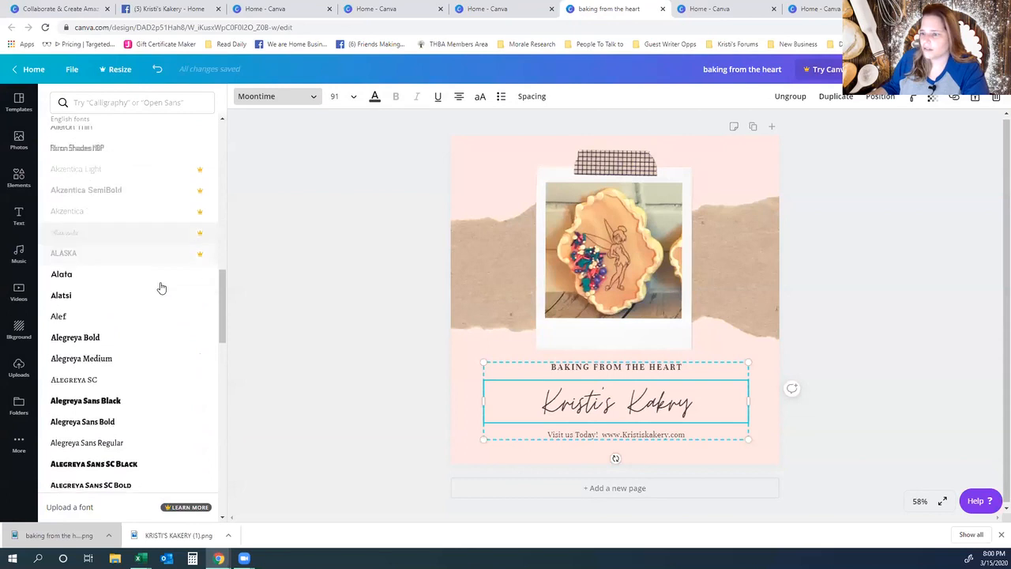
scroll(161, 284, "down", 8)
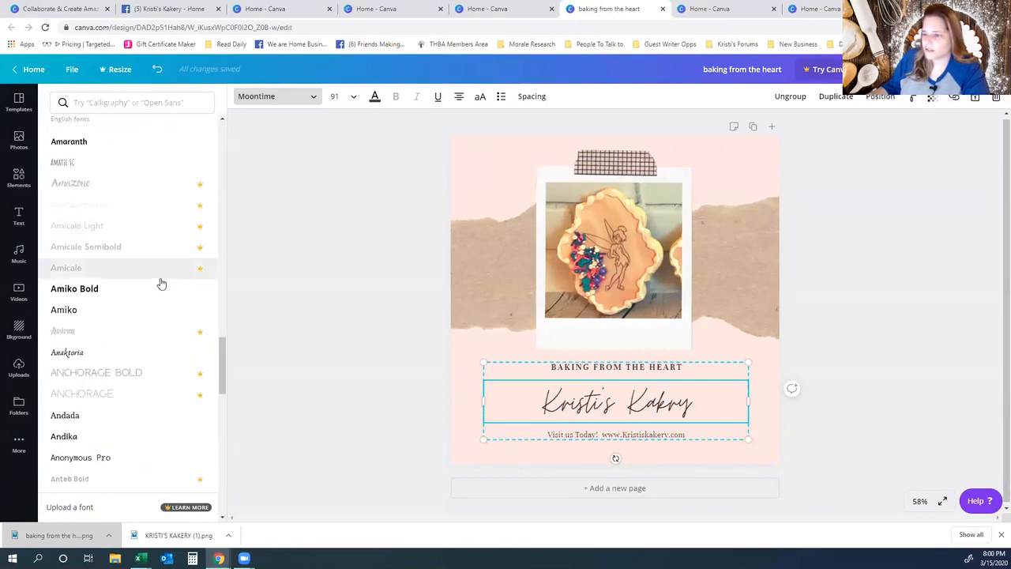
scroll(161, 287, "down", 8)
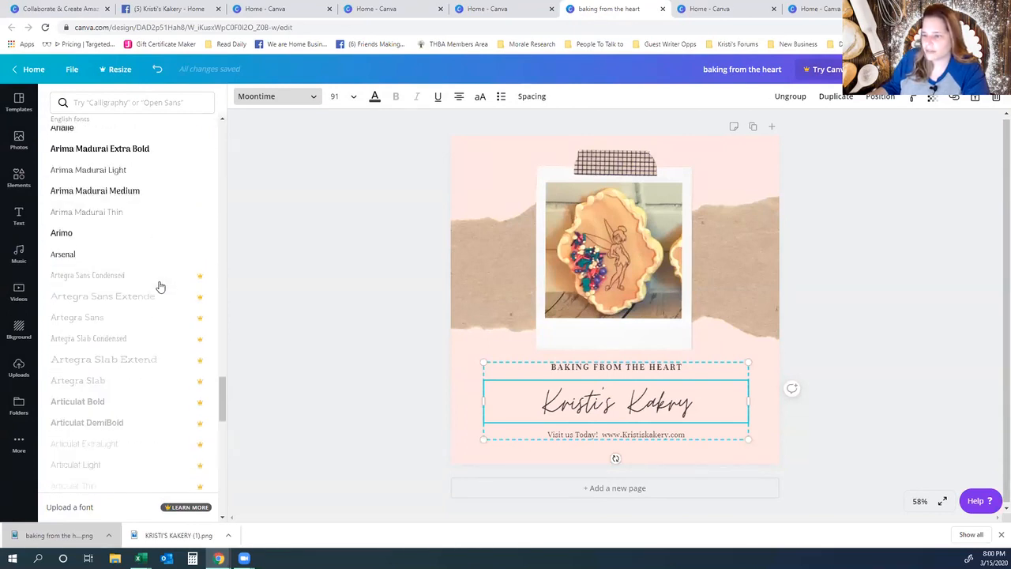
scroll(160, 287, "down", 8)
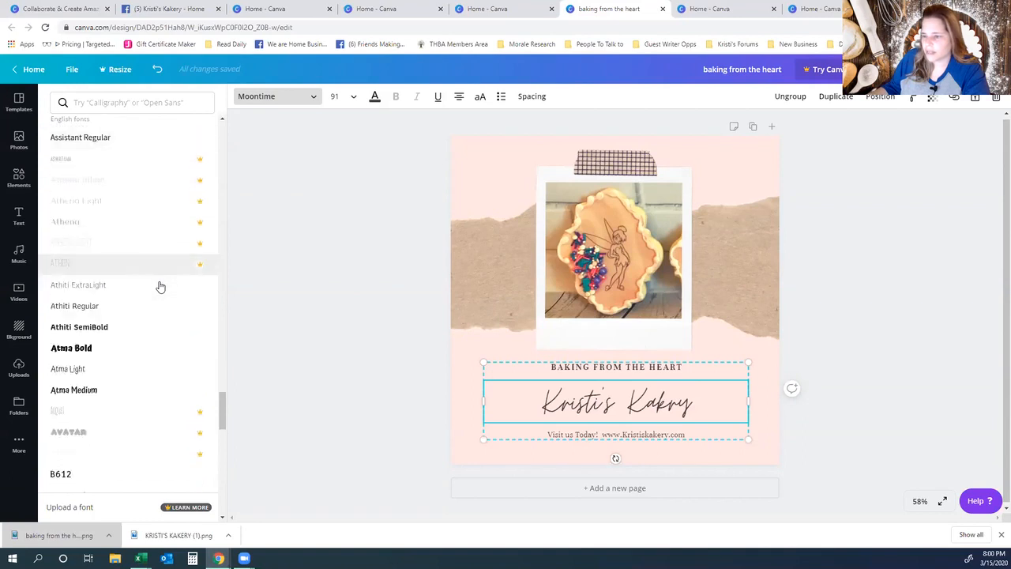
scroll(161, 287, "down", 5)
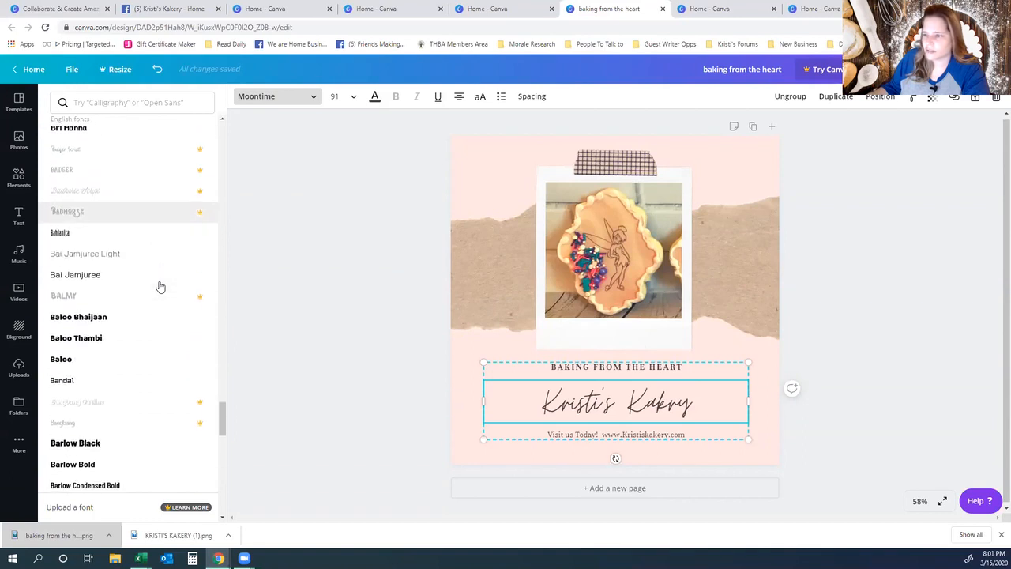
scroll(161, 287, "down", 6)
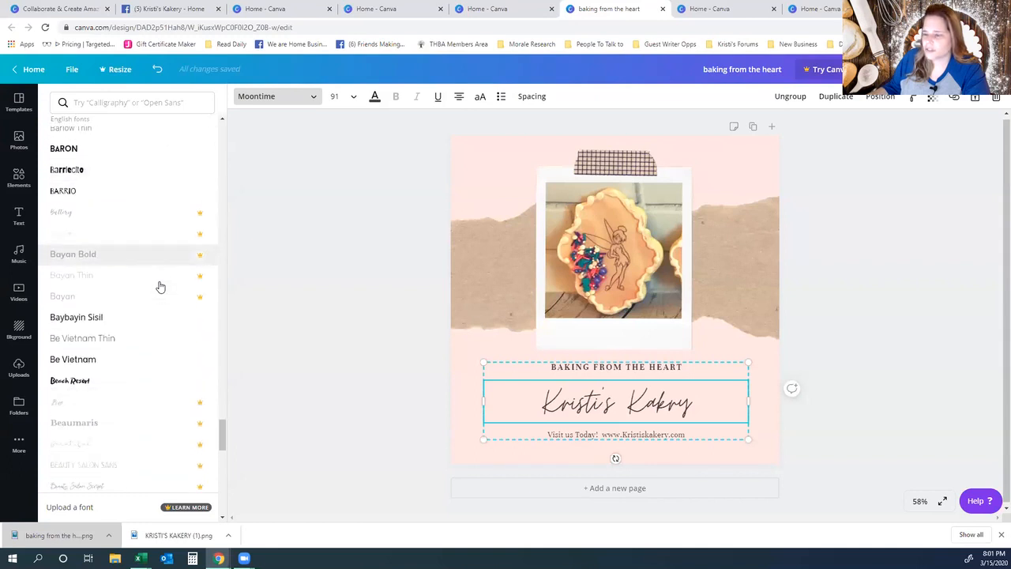
scroll(160, 287, "down", 1)
scroll(161, 317, "down", 1)
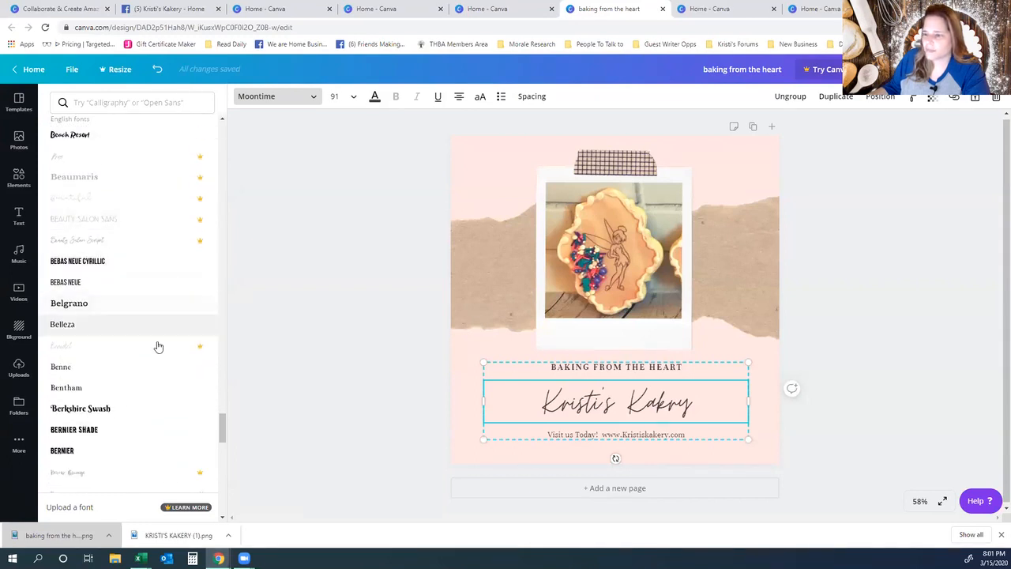
scroll(99, 356, "down", 3)
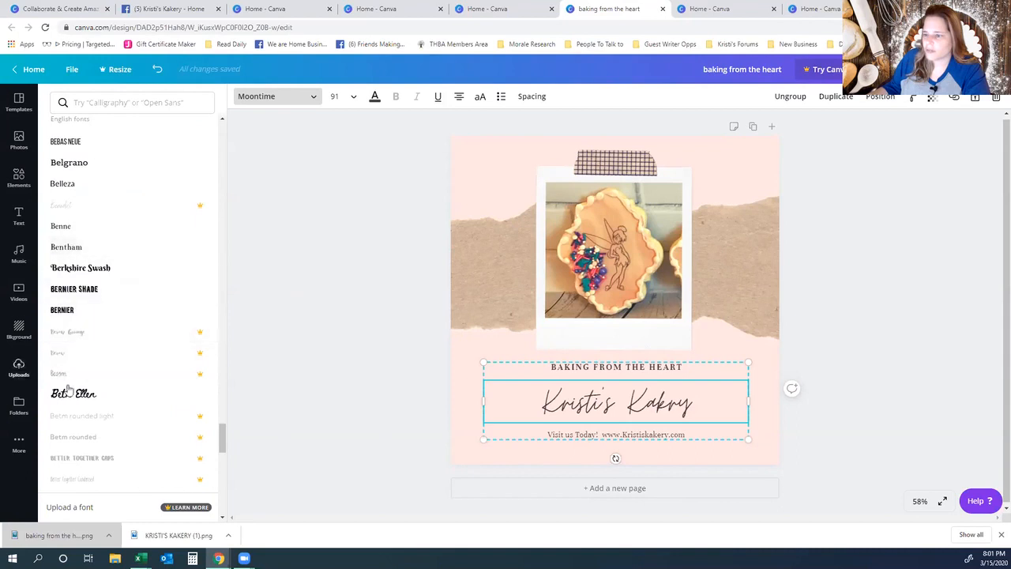
scroll(101, 407, "down", 2)
scroll(101, 410, "down", 5)
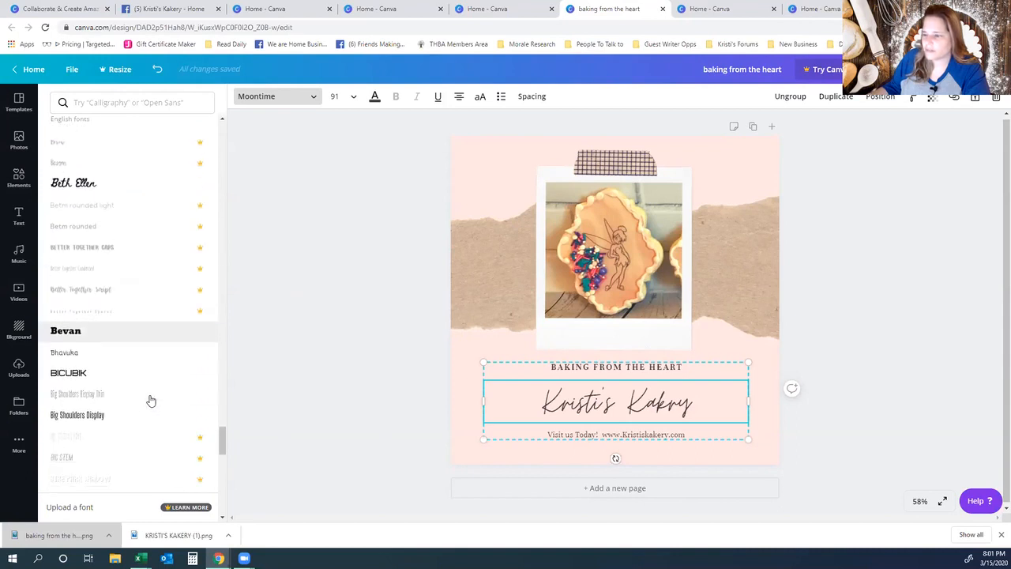
scroll(151, 400, "down", 6)
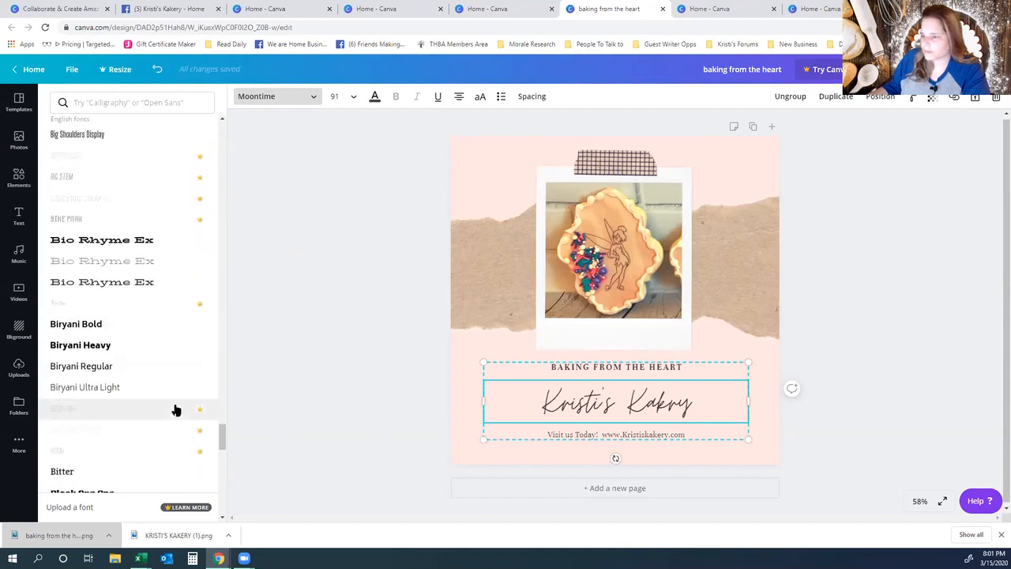
scroll(175, 410, "down", 4)
scroll(175, 412, "down", 1)
scroll(176, 411, "down", 1)
scroll(129, 420, "down", 3)
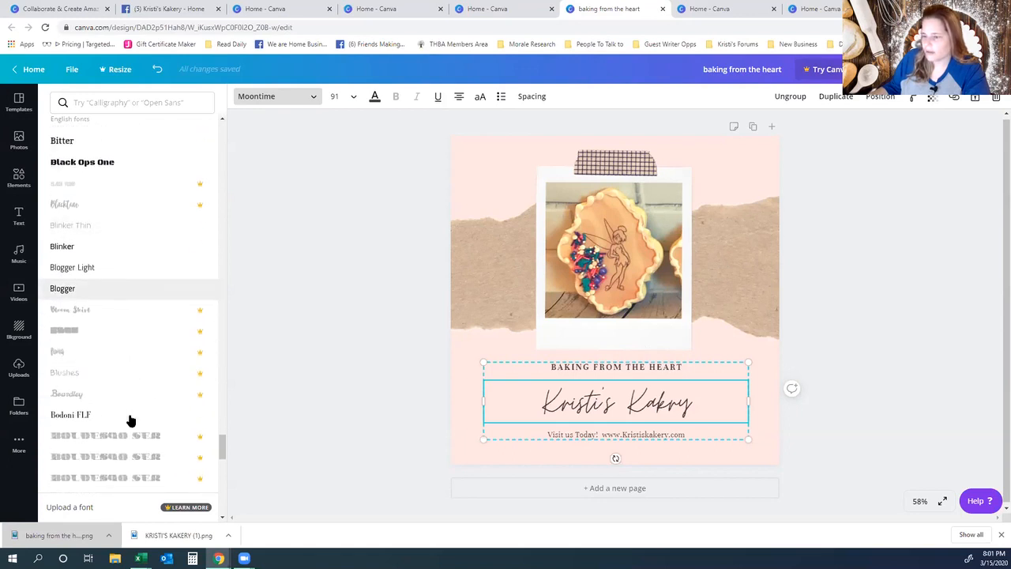
scroll(110, 402, "down", 5)
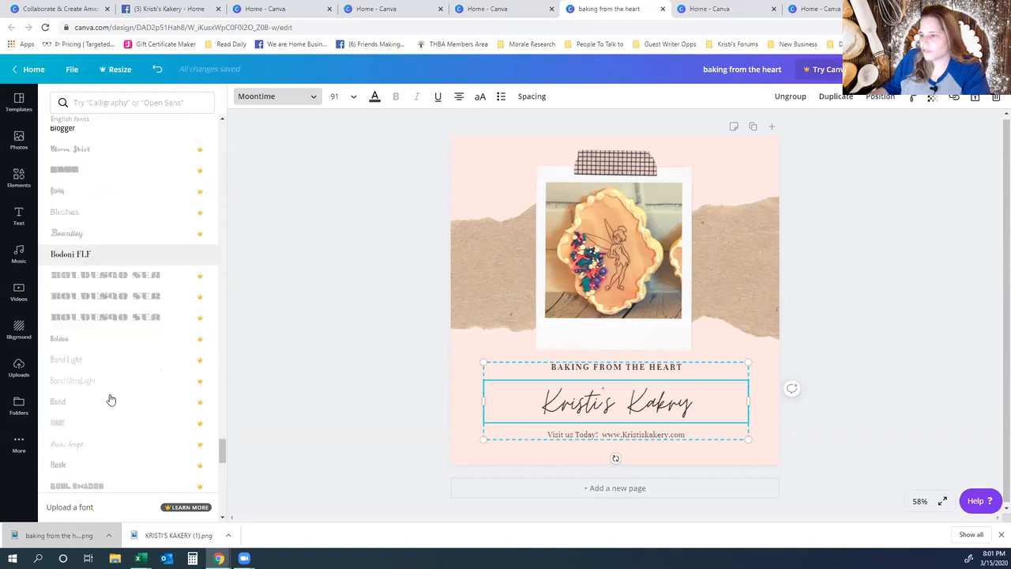
scroll(110, 403, "down", 6)
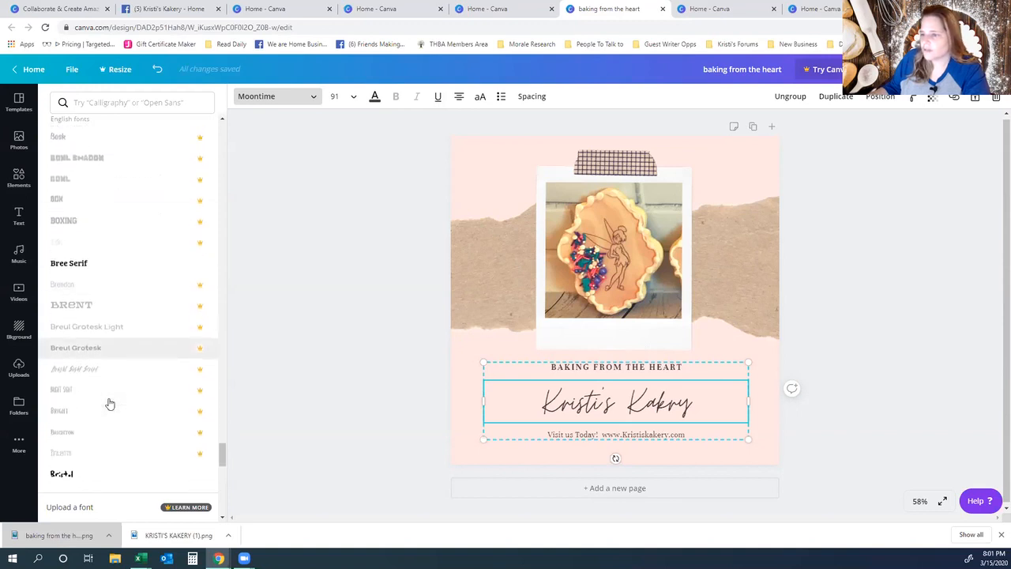
left_click(61, 312)
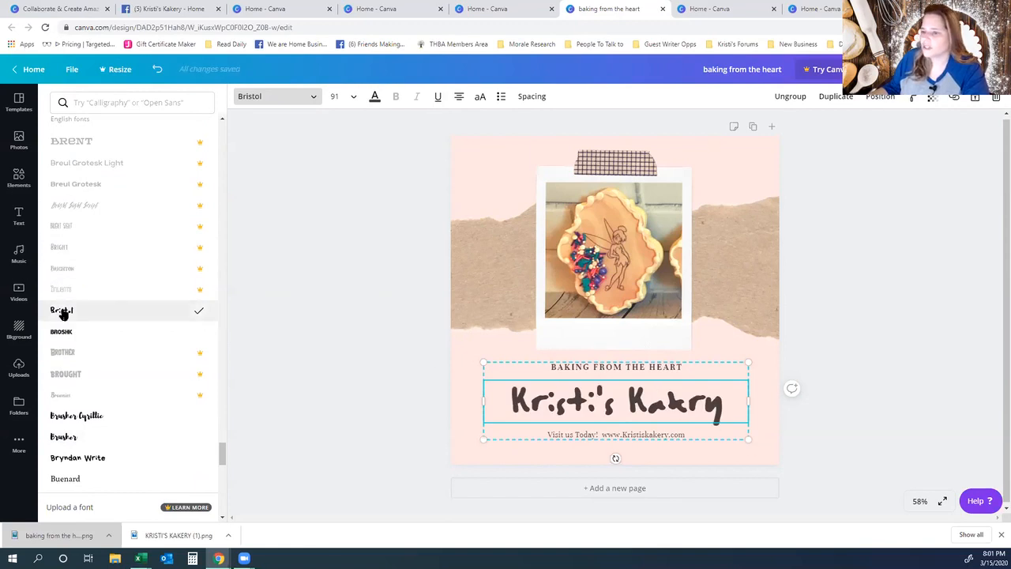
scroll(62, 332, "down", 2)
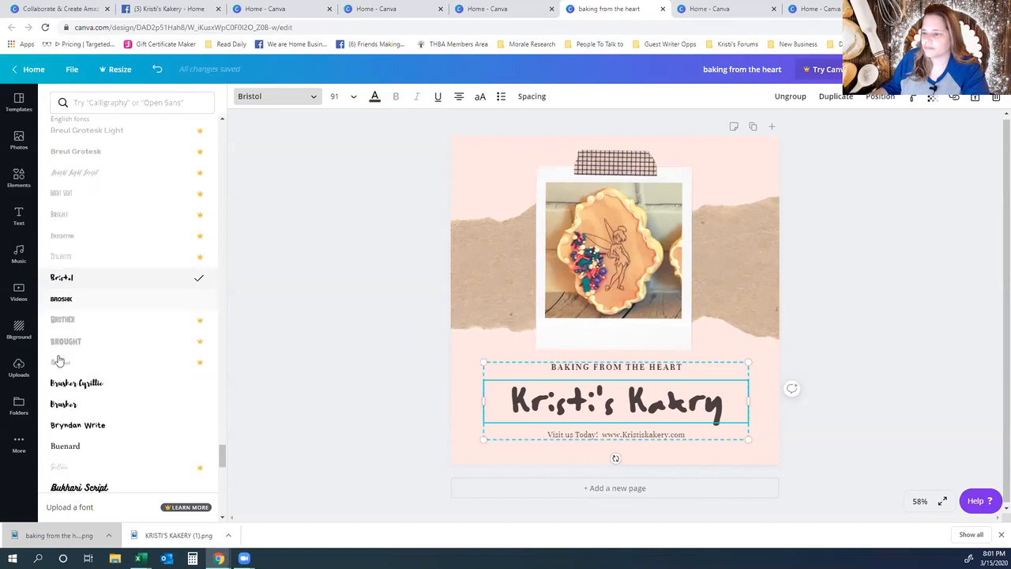
left_click(71, 352)
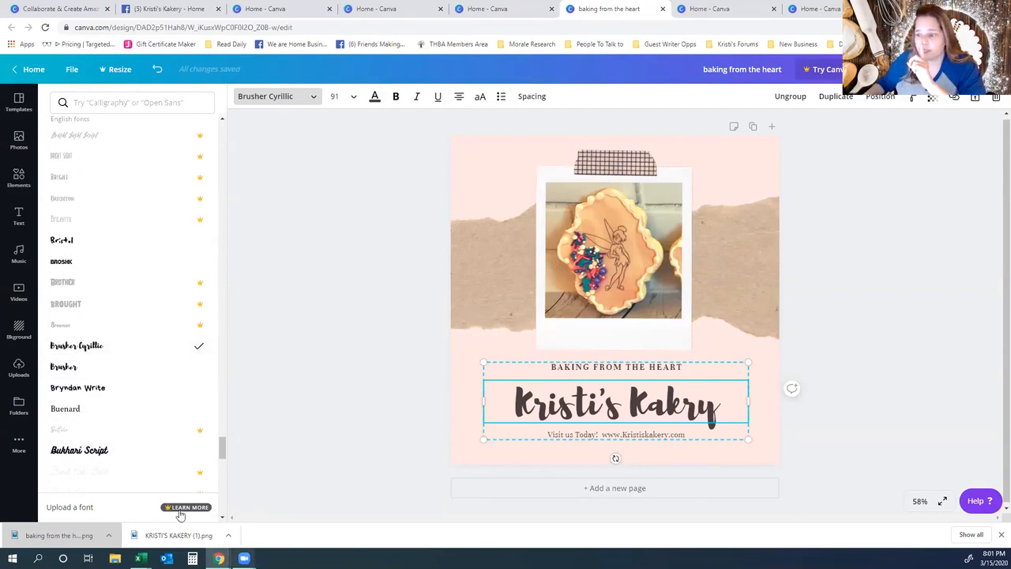
- Open the font upload option to view the Brand Kit page, close that page, and dismiss the font list
left_click(90, 509)
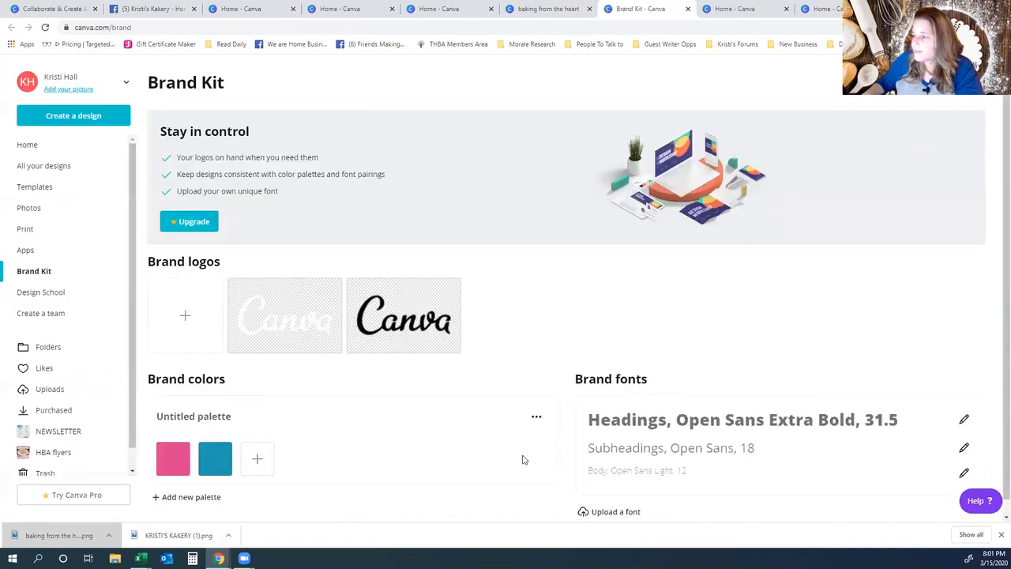
scroll(522, 459, "down", 1)
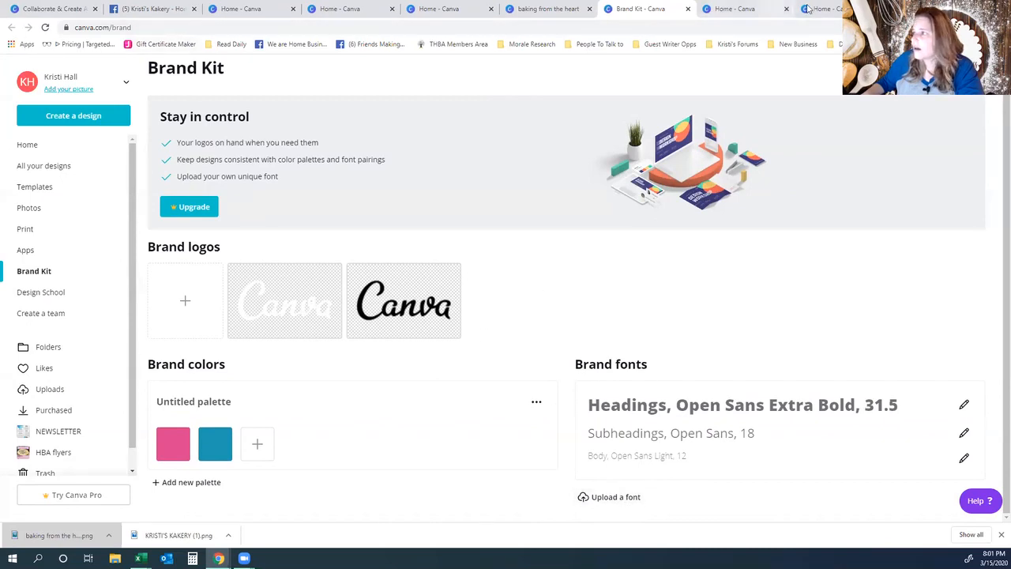
left_click(688, 9)
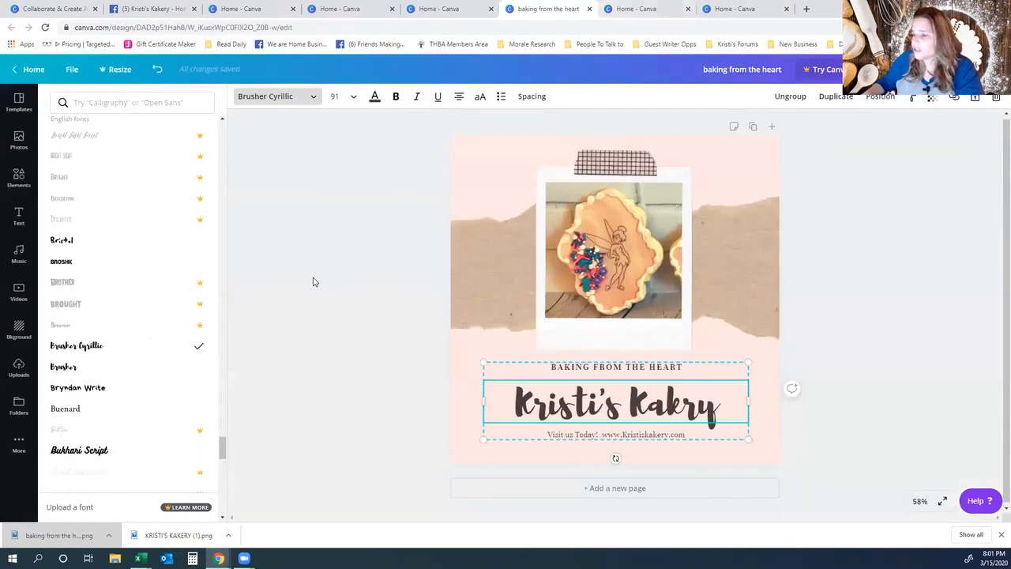
left_click(322, 333)
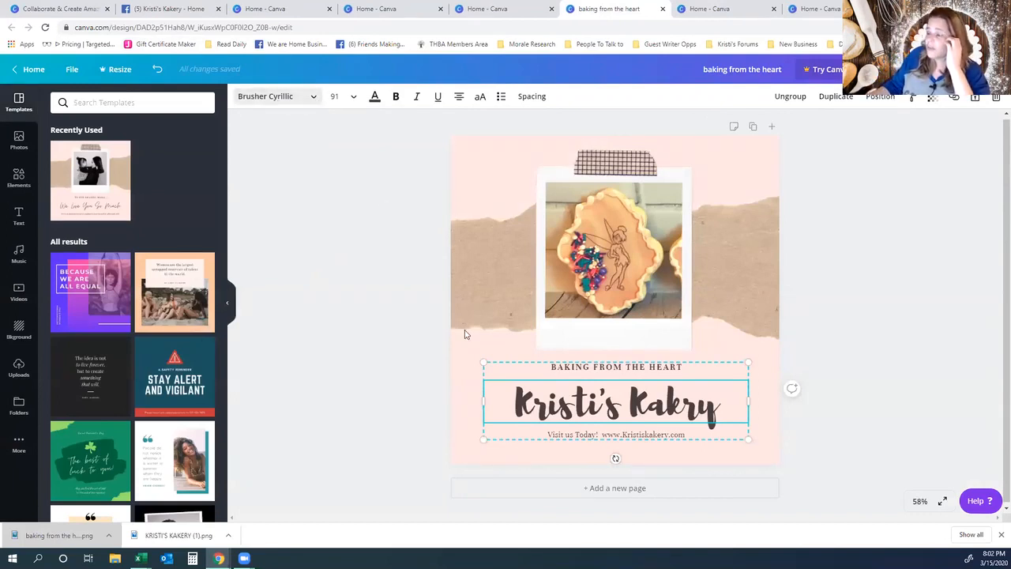
- Browse the English fonts available for the bakery name, from A to C, and close the font list
left_click(312, 97)
scroll(165, 353, "down", 10)
scroll(175, 370, "down", 10)
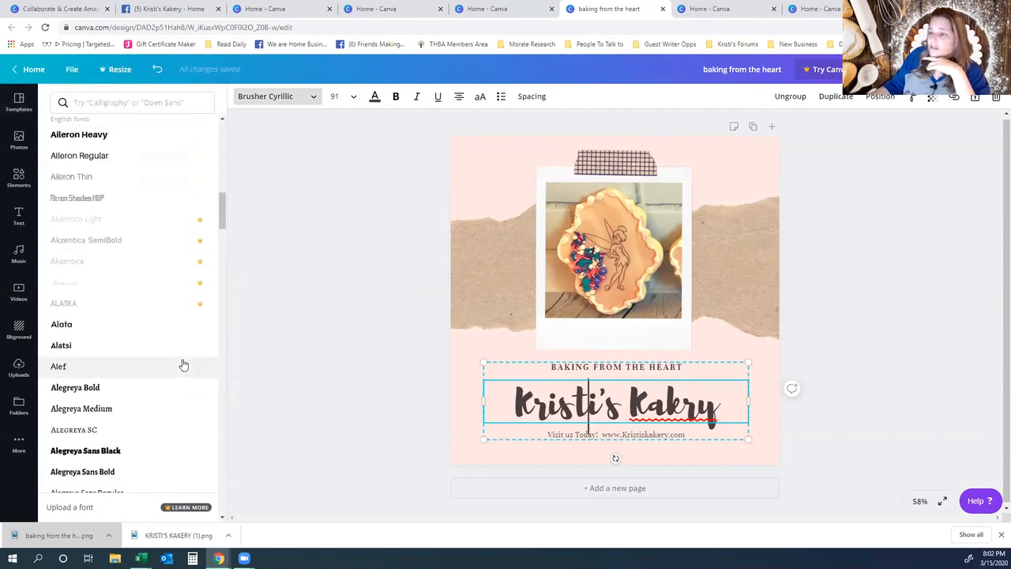
scroll(182, 366, "down", 7)
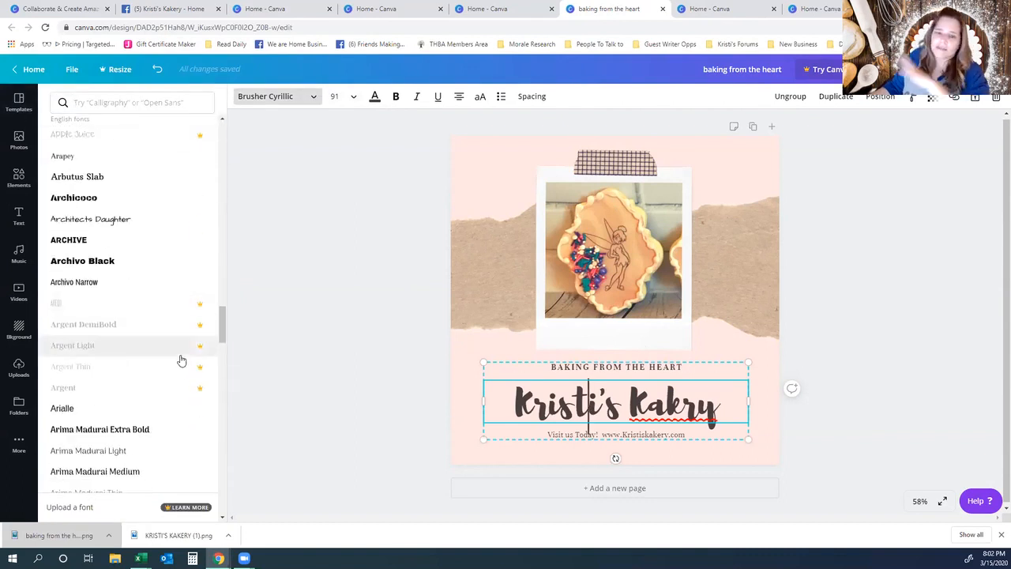
scroll(188, 385, "down", 10)
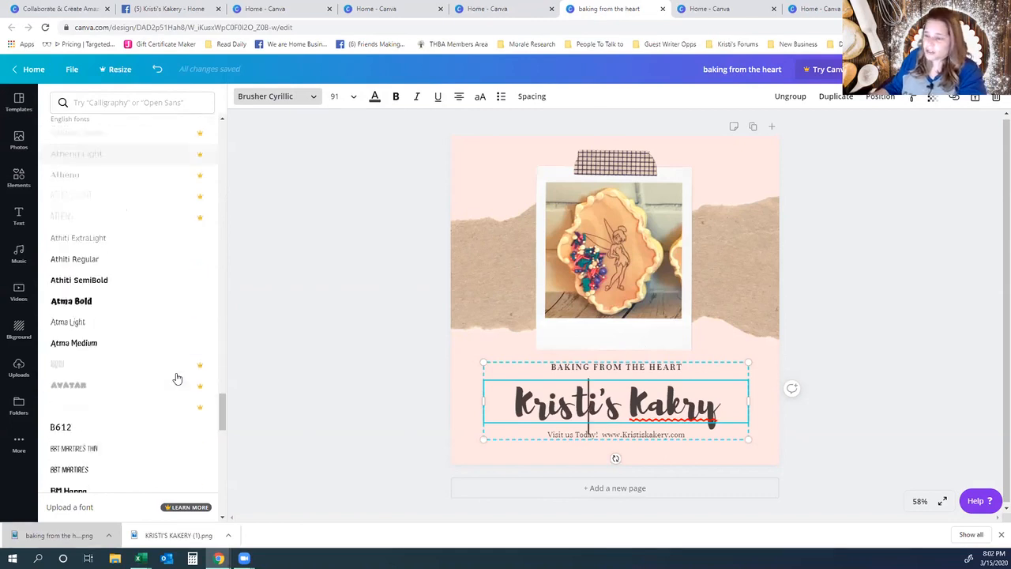
scroll(174, 395, "down", 10)
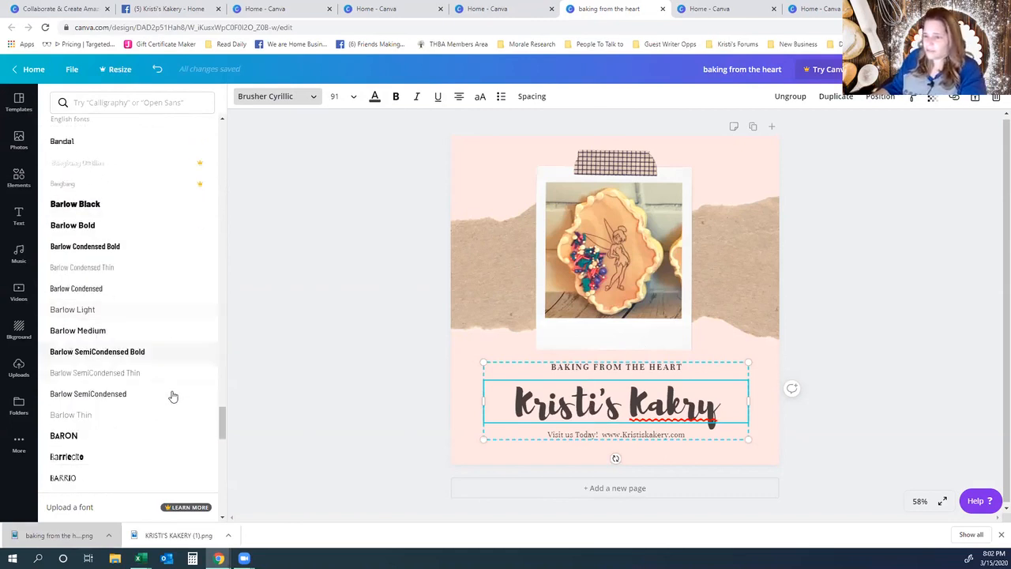
scroll(180, 415, "down", 2)
scroll(178, 414, "up", 4)
scroll(179, 415, "down", 5)
scroll(179, 417, "down", 10)
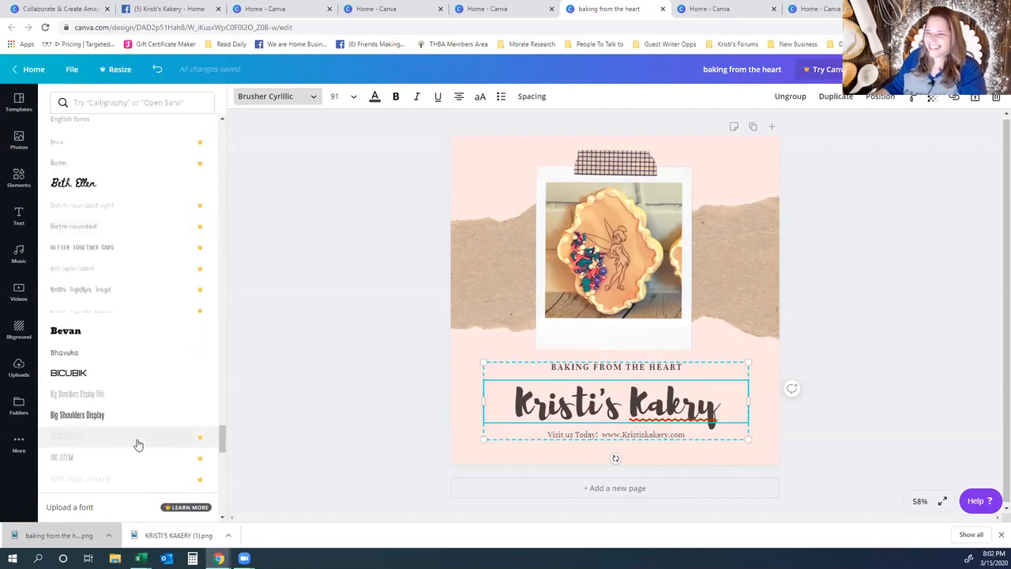
scroll(148, 389, "down", 10)
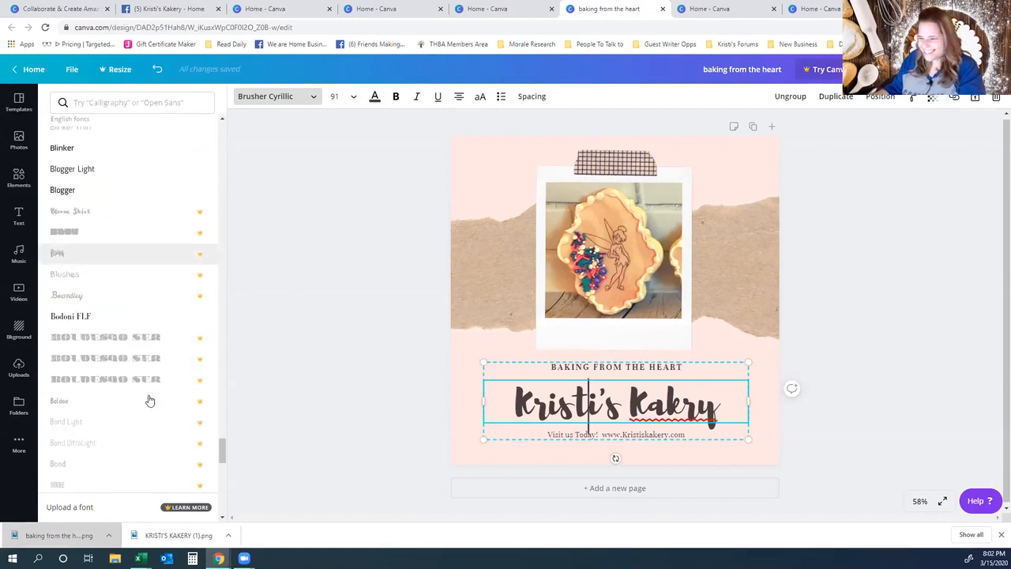
scroll(152, 387, "down", 12)
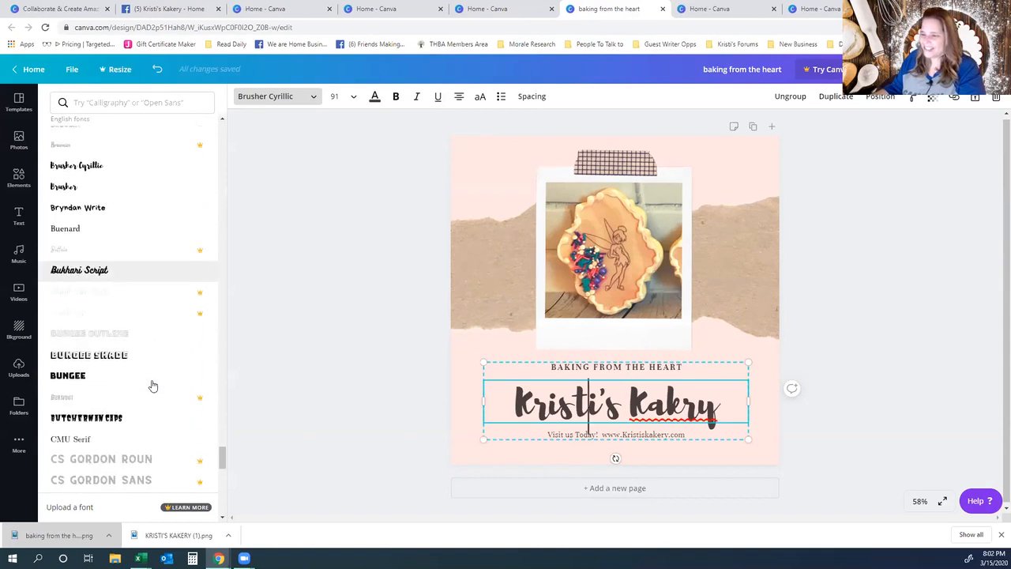
scroll(153, 379, "down", 10)
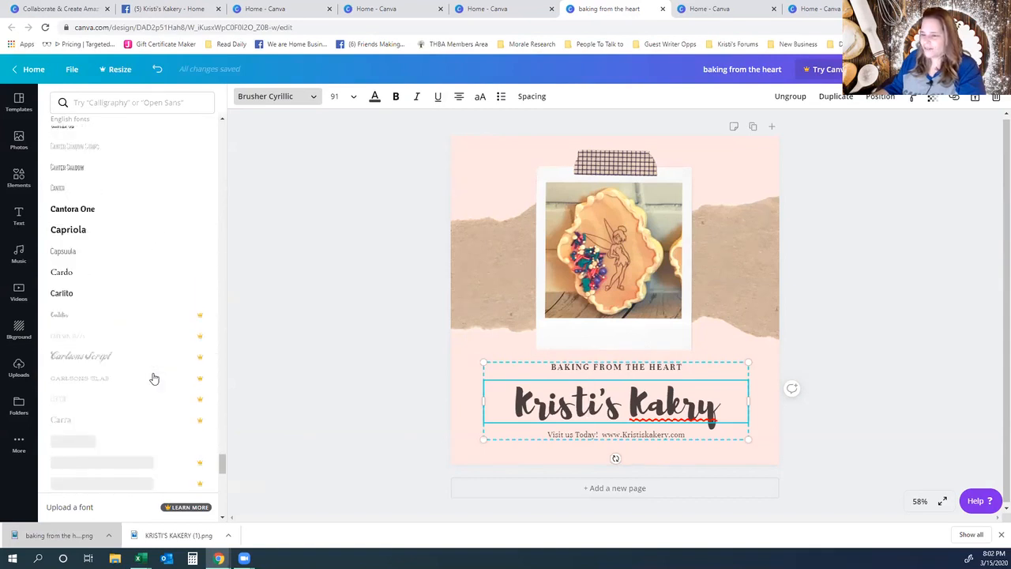
scroll(153, 380, "down", 6)
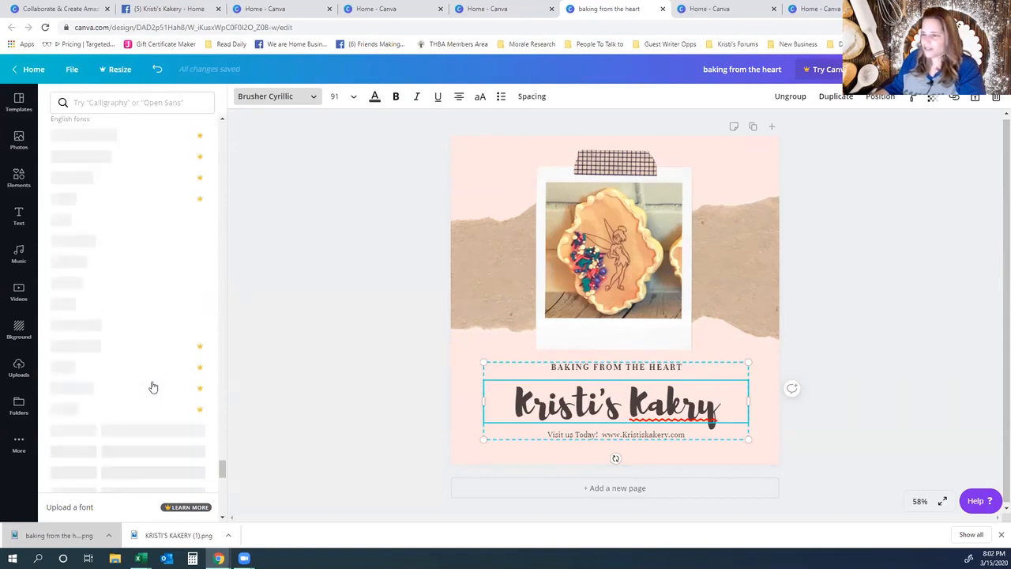
left_click(421, 382)
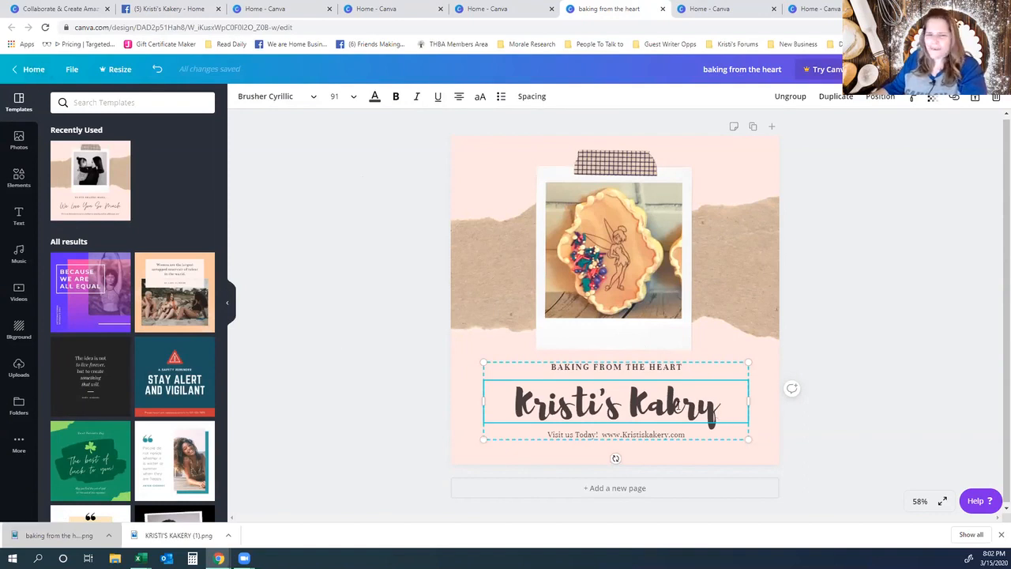
- Correct the bakery name's spelling to "Kristi's Kakery" and deselect the text
left_click(678, 406)
type("e")
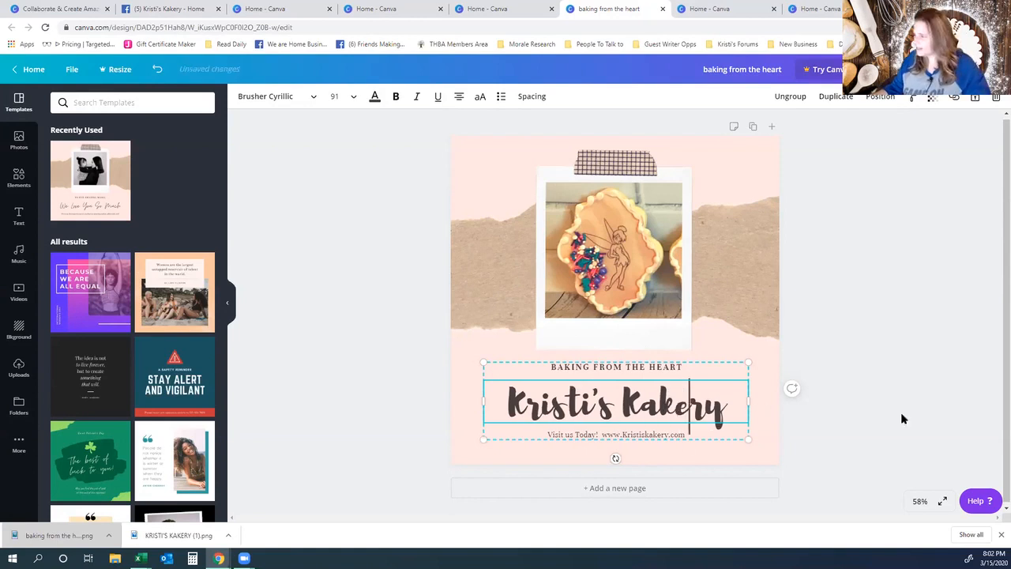
left_click(904, 417)
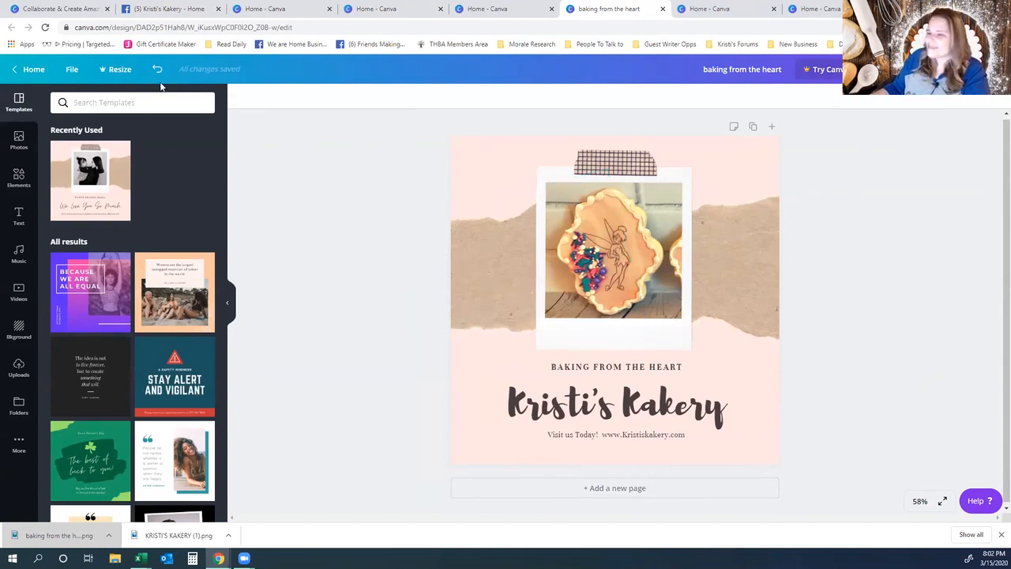
- Leave the bakery design for the home page and open the full collection of saved designs
left_click(35, 73)
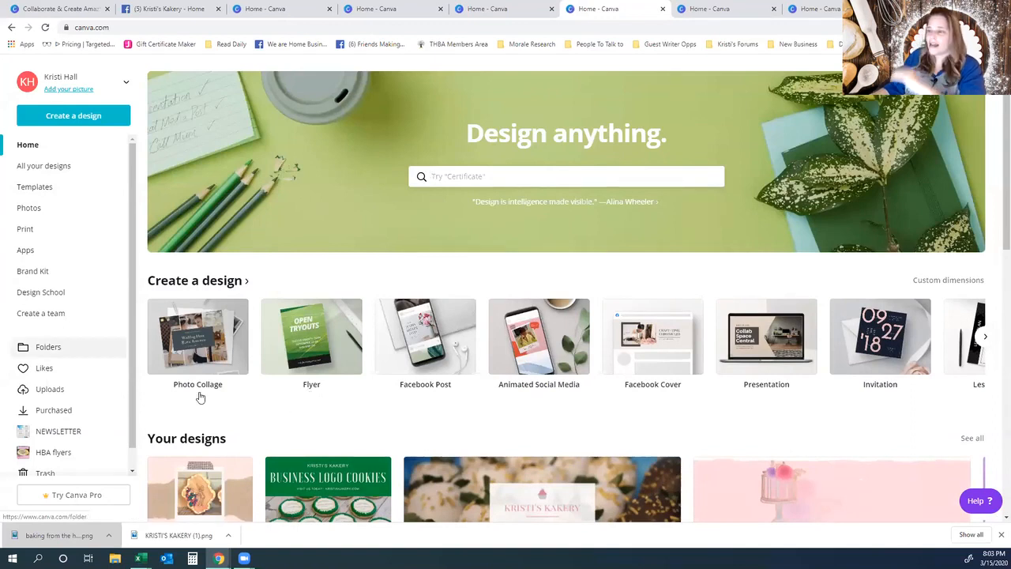
scroll(379, 417, "down", 1)
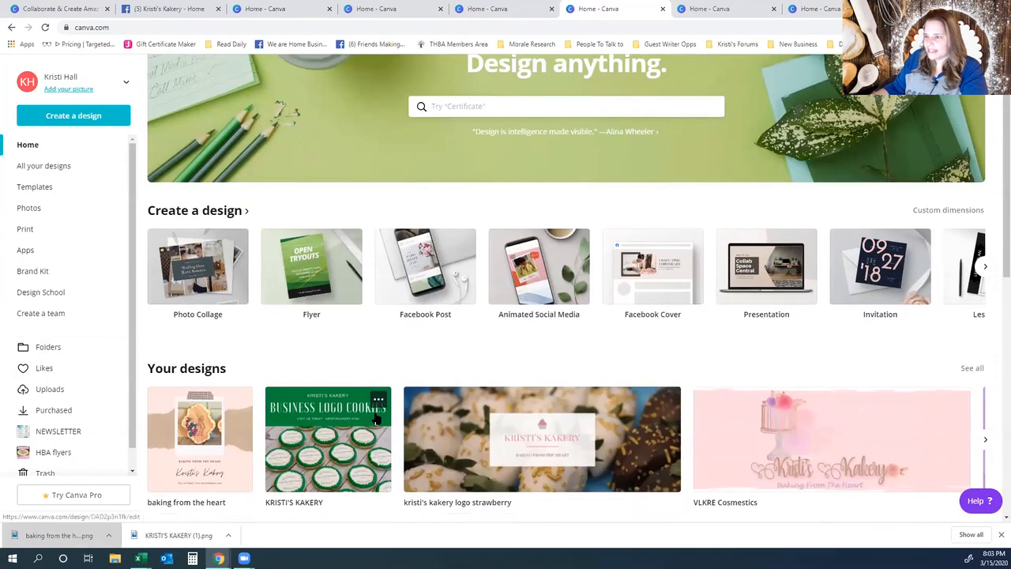
scroll(375, 413, "up", 1)
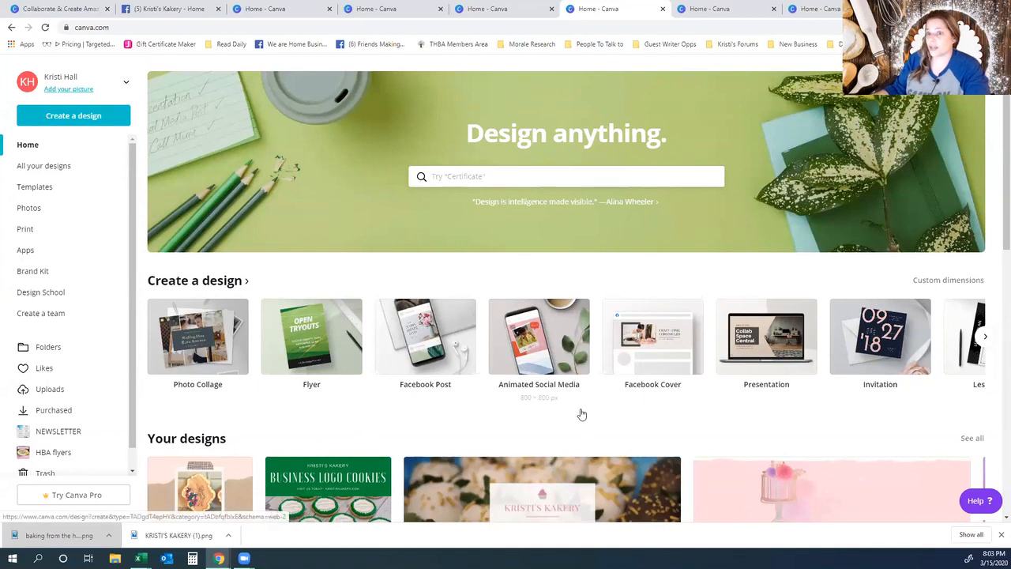
scroll(578, 416, "down", 2)
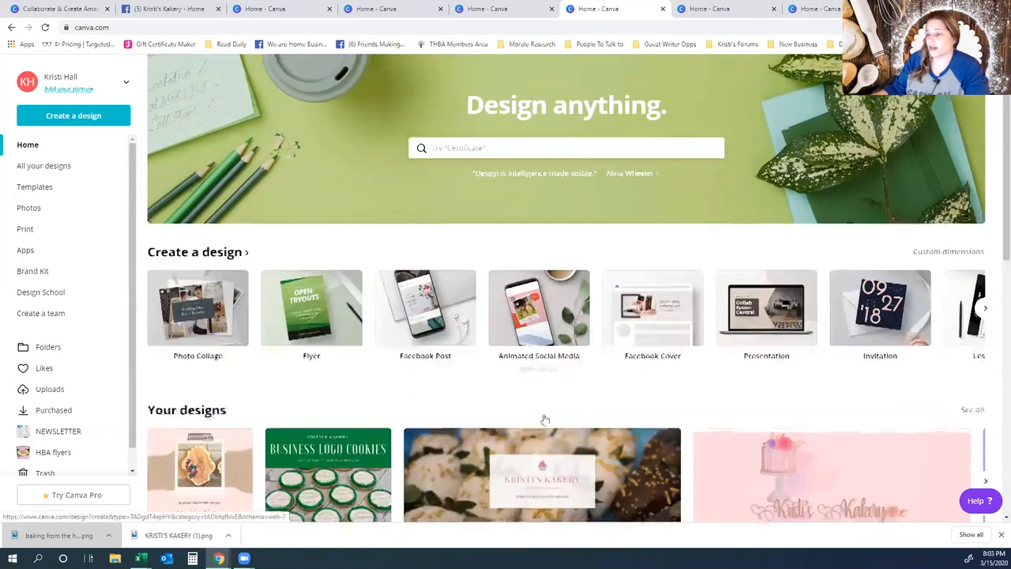
left_click(210, 370)
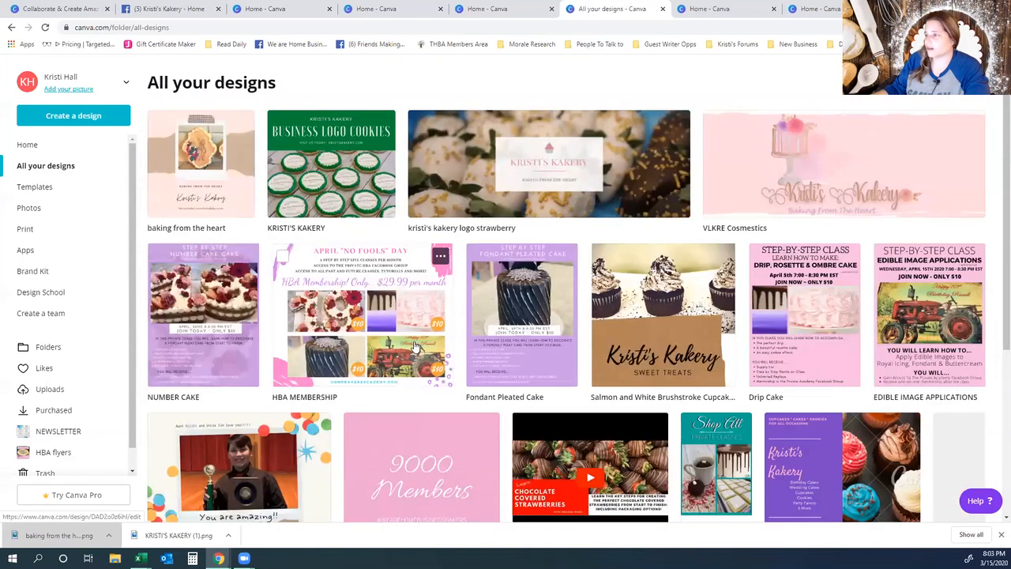
- Look through the saved designs, from recent bakery graphics to older flyers, newsletters and collages, and return to the start of the collection
scroll(400, 350, "down", 1)
scroll(341, 360, "down", 2)
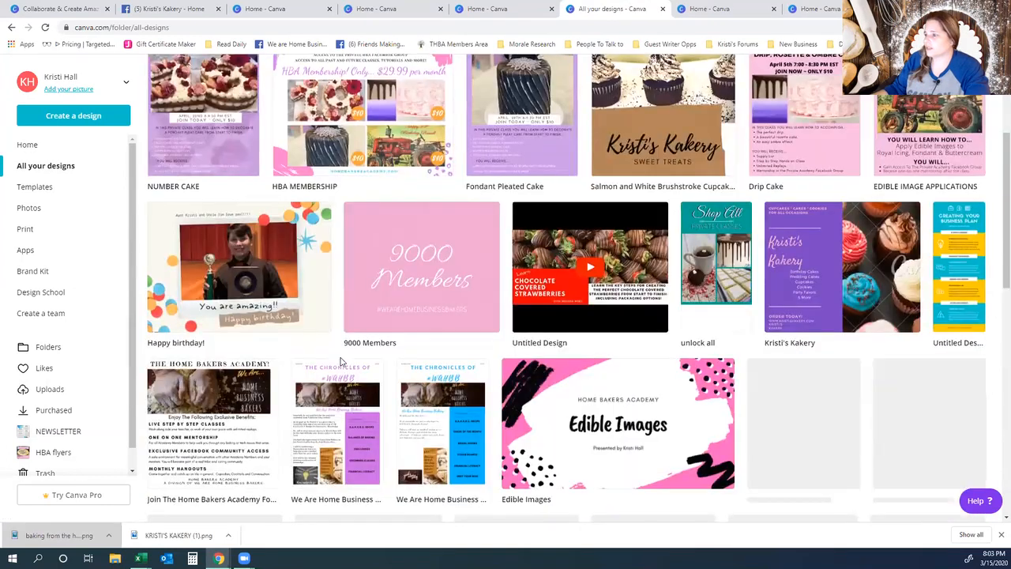
scroll(356, 366, "down", 3)
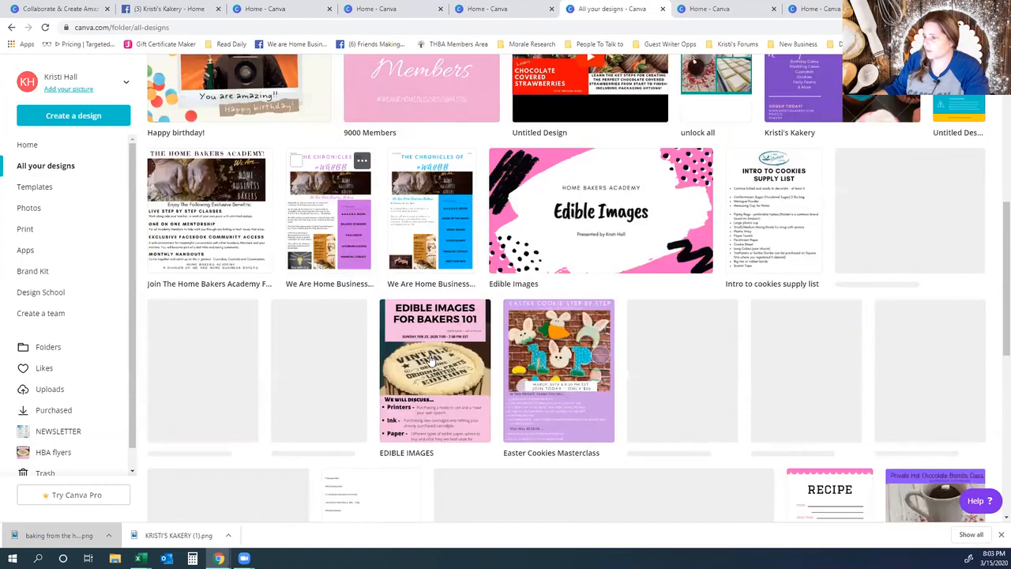
scroll(431, 360, "down", 1)
scroll(431, 360, "down", 1)
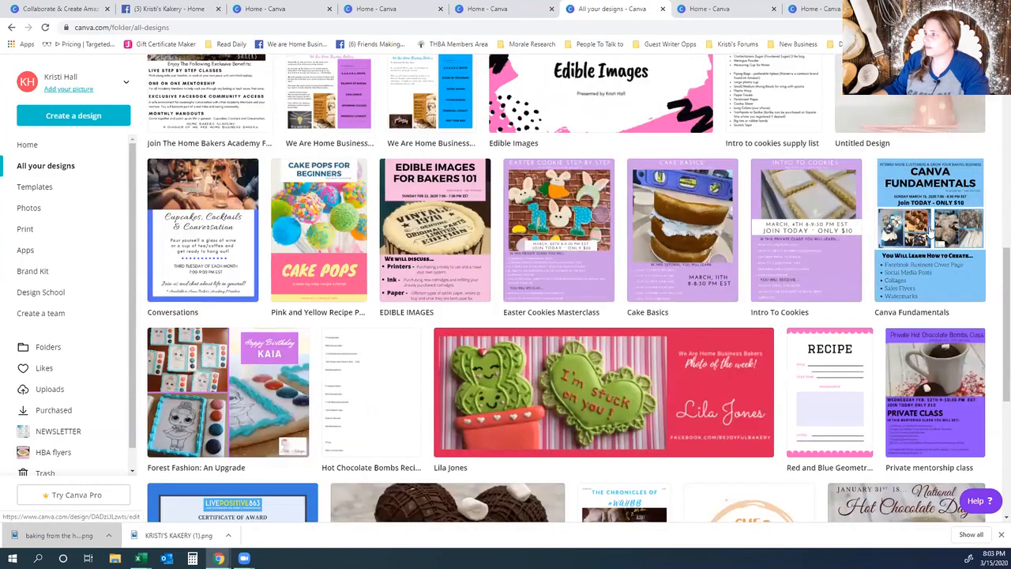
scroll(401, 402, "down", 5)
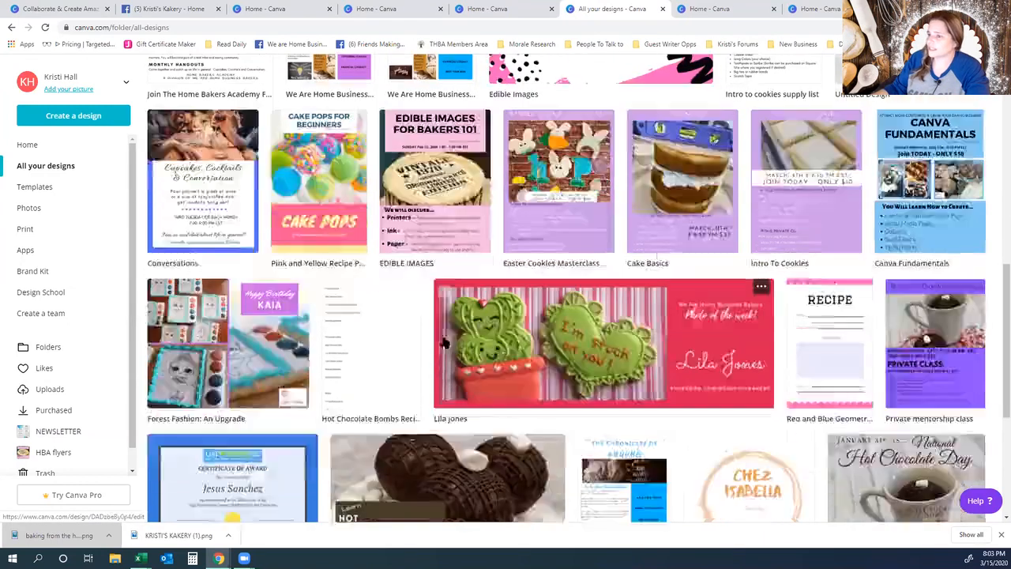
scroll(449, 402, "down", 1)
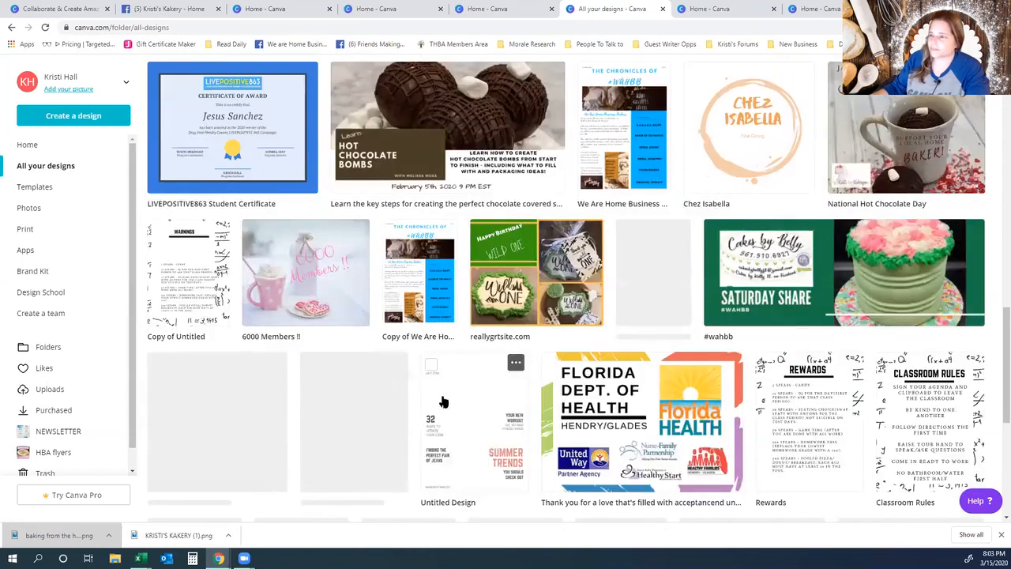
scroll(372, 363, "up", 5)
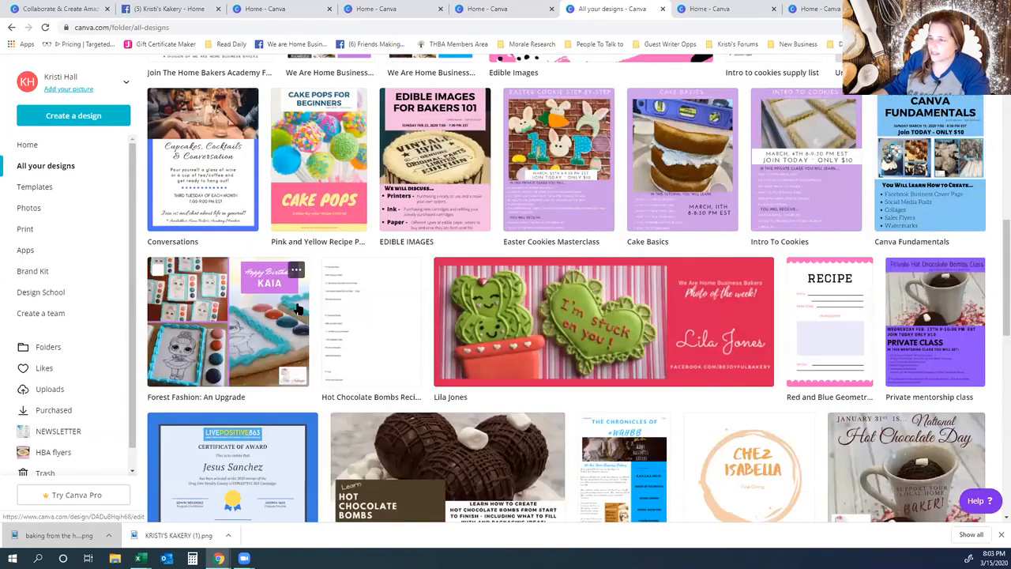
scroll(301, 308, "down", 4)
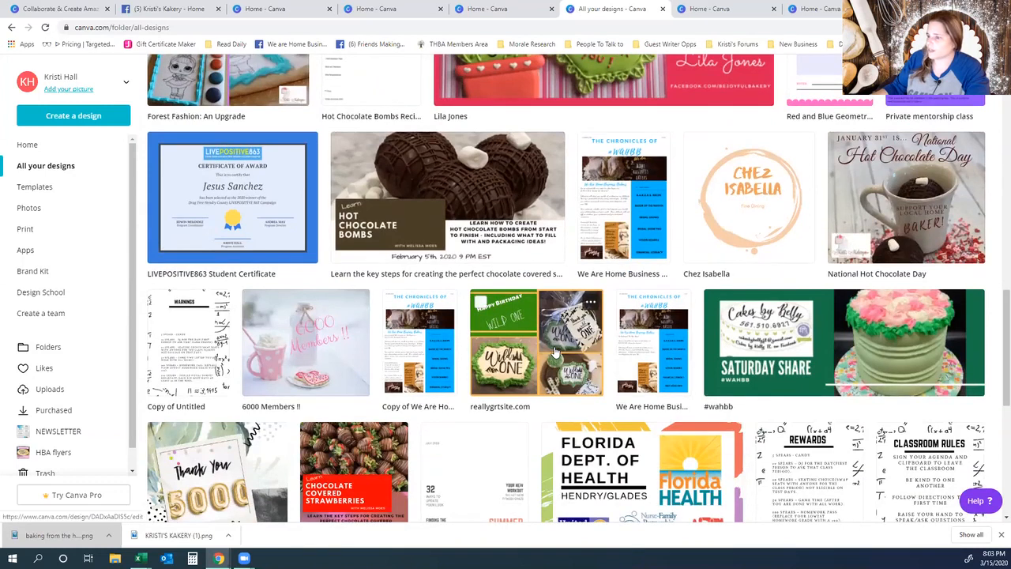
scroll(556, 358, "up", 3)
scroll(556, 357, "up", 5)
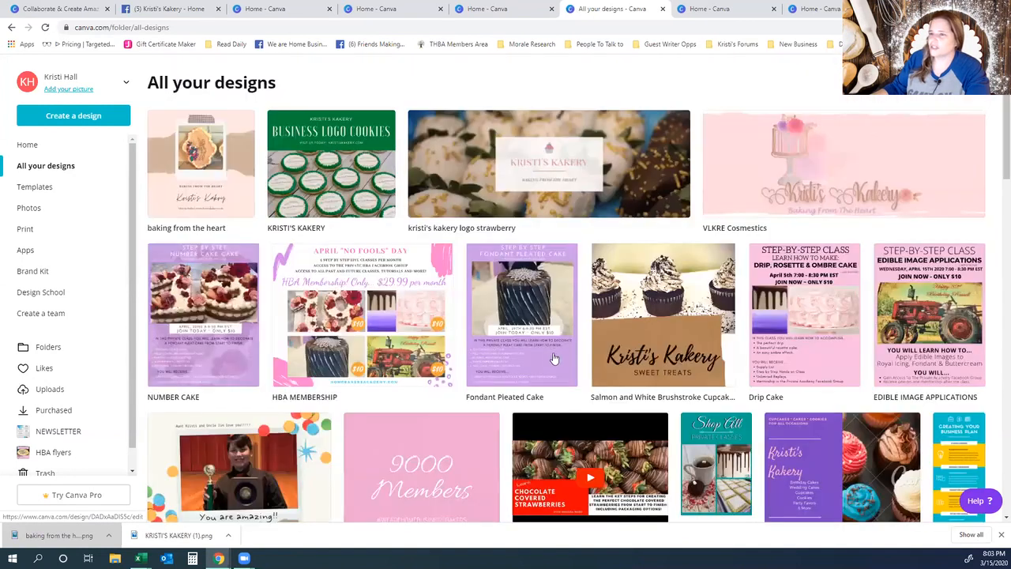
- Return to the home page, search the design types for "coll" and create a new Photo Collage design
left_click(29, 150)
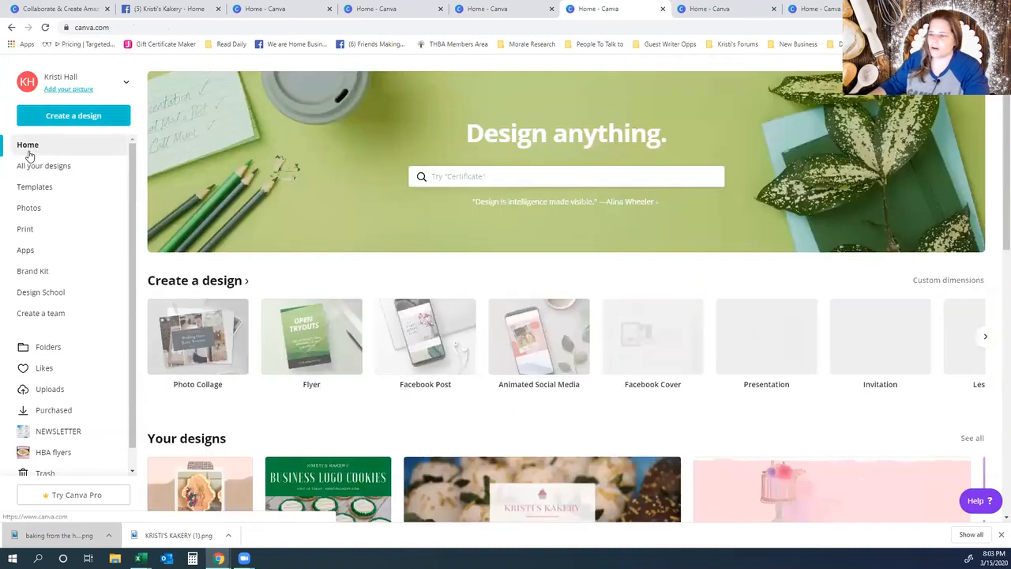
left_click(62, 116)
left_click(58, 144)
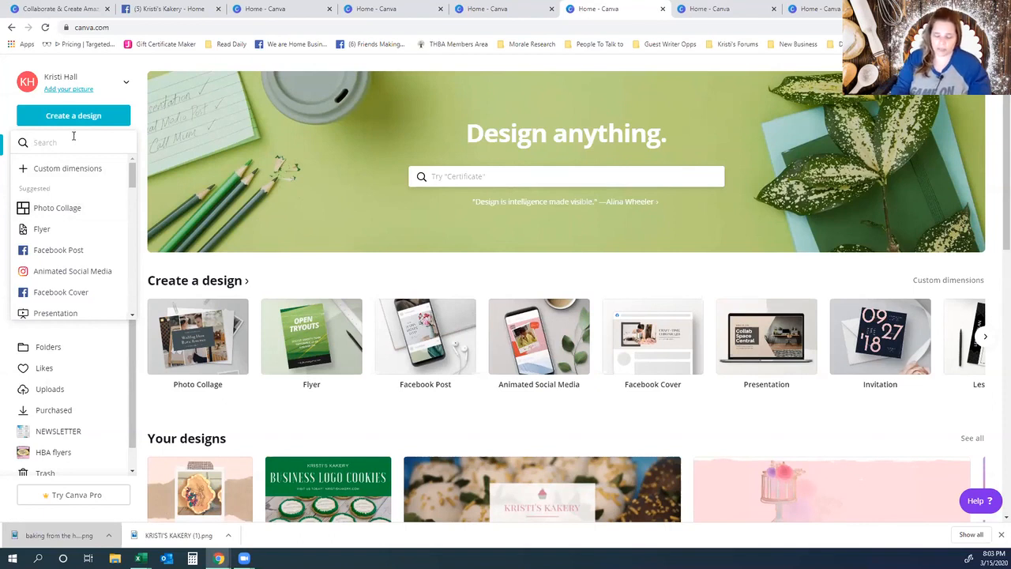
type("coll")
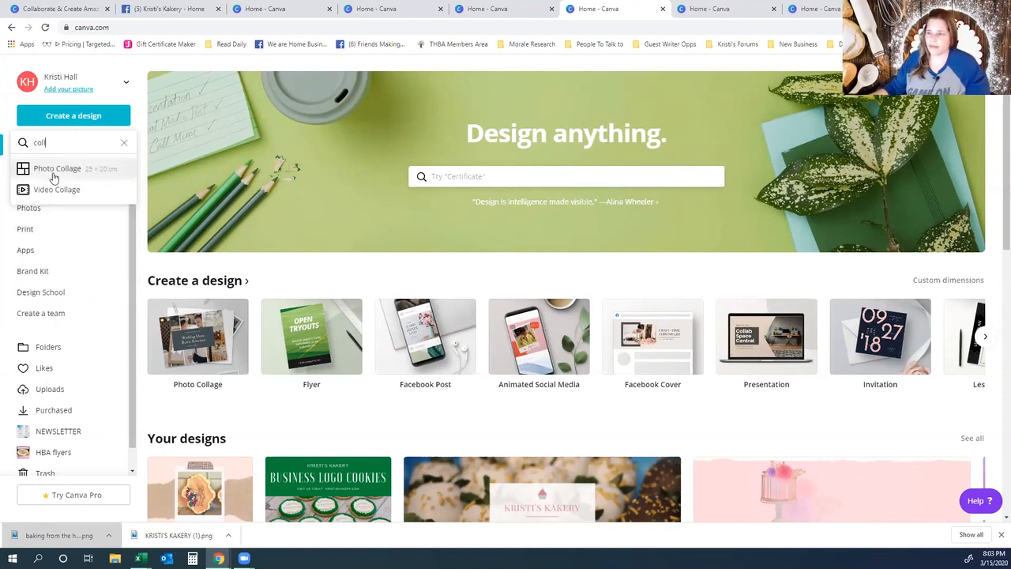
left_click(52, 171)
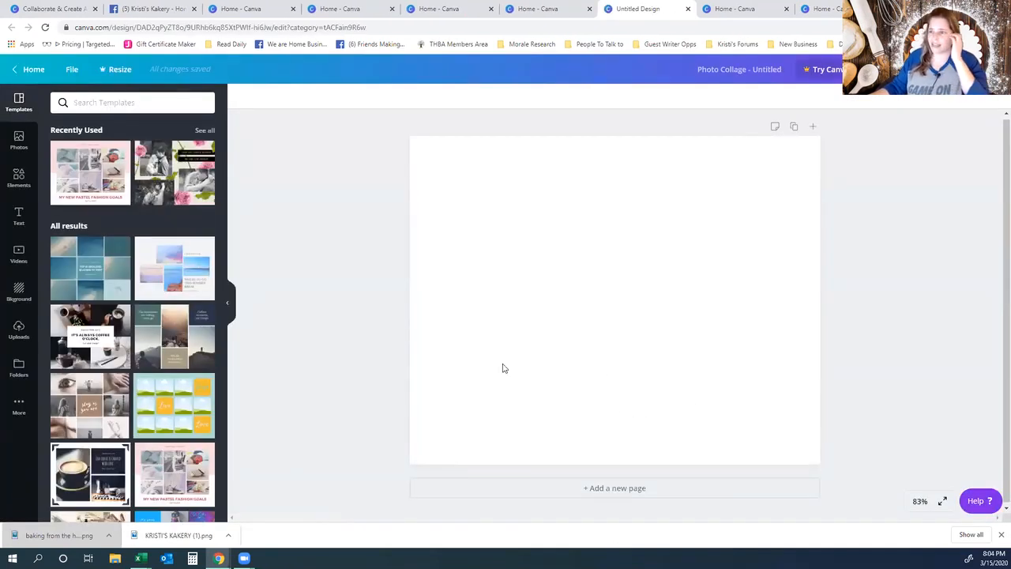
- Browse the photo collage templates, comparing their layouts for one that suits bakery and dessert photos
scroll(154, 377, "down", 2)
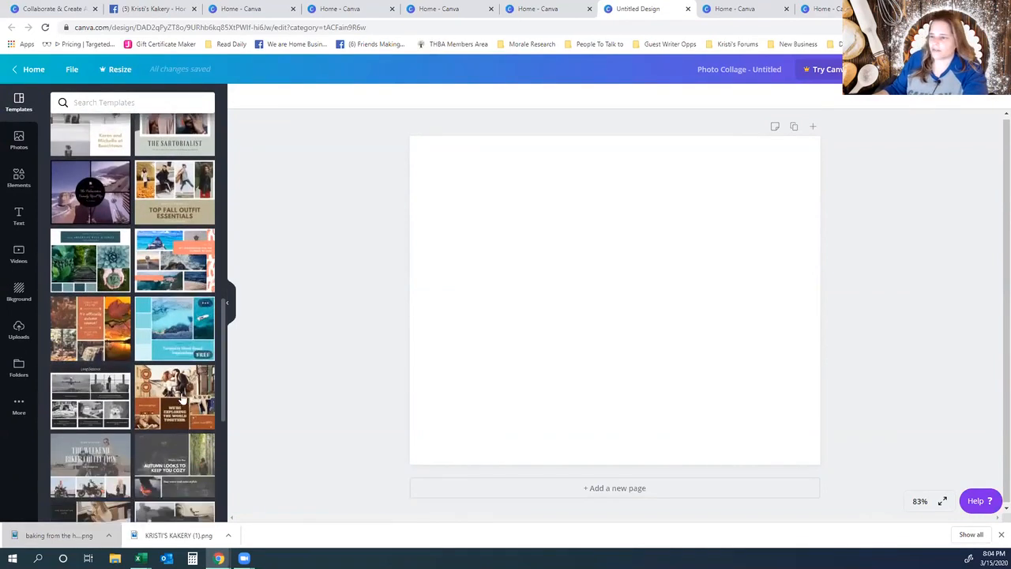
scroll(179, 425, "down", 3)
scroll(177, 425, "down", 2)
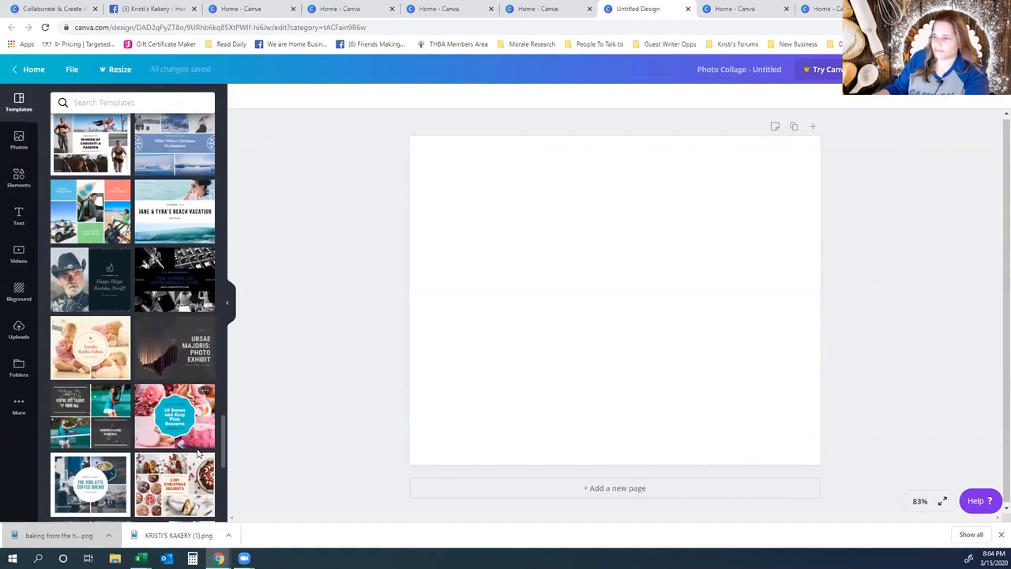
scroll(199, 456, "down", 5)
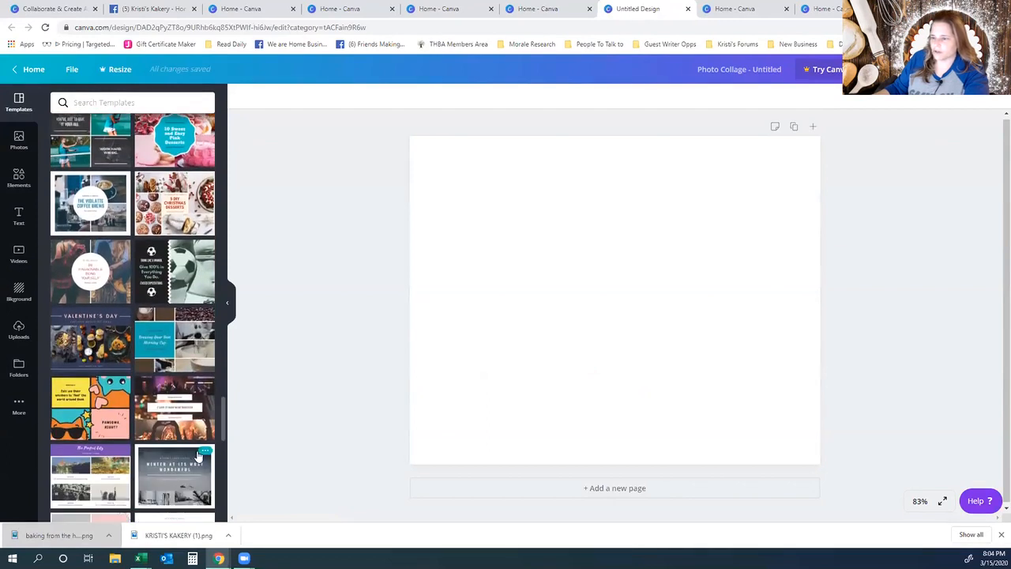
scroll(198, 466, "down", 3)
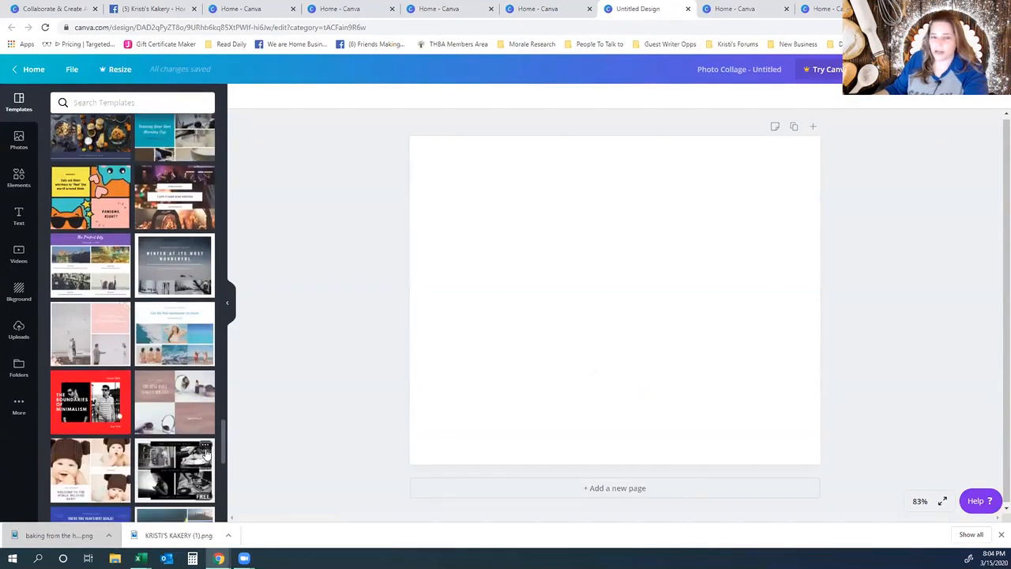
scroll(205, 451, "down", 7)
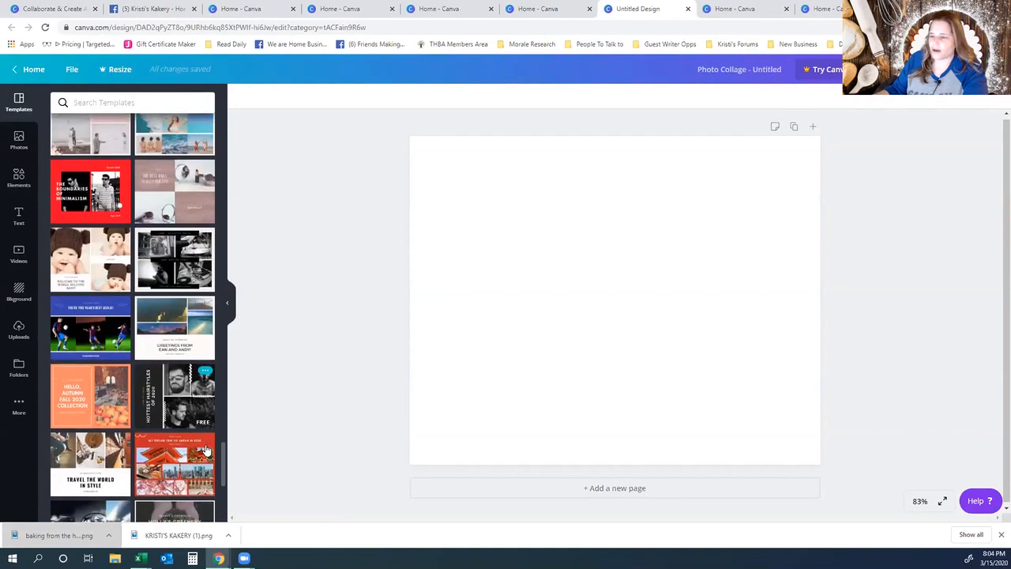
scroll(206, 449, "down", 1)
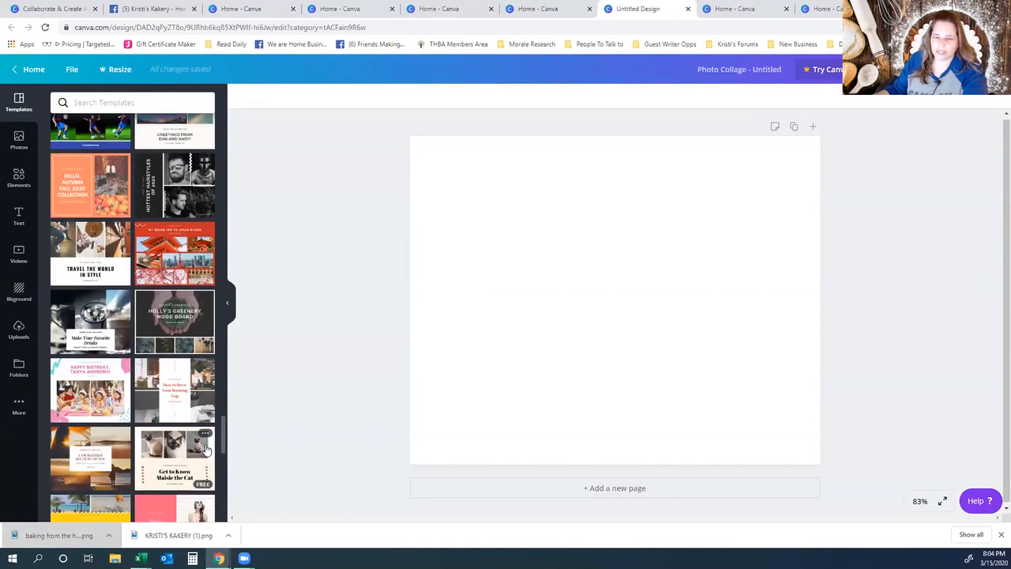
scroll(205, 449, "down", 3)
scroll(204, 450, "down", 3)
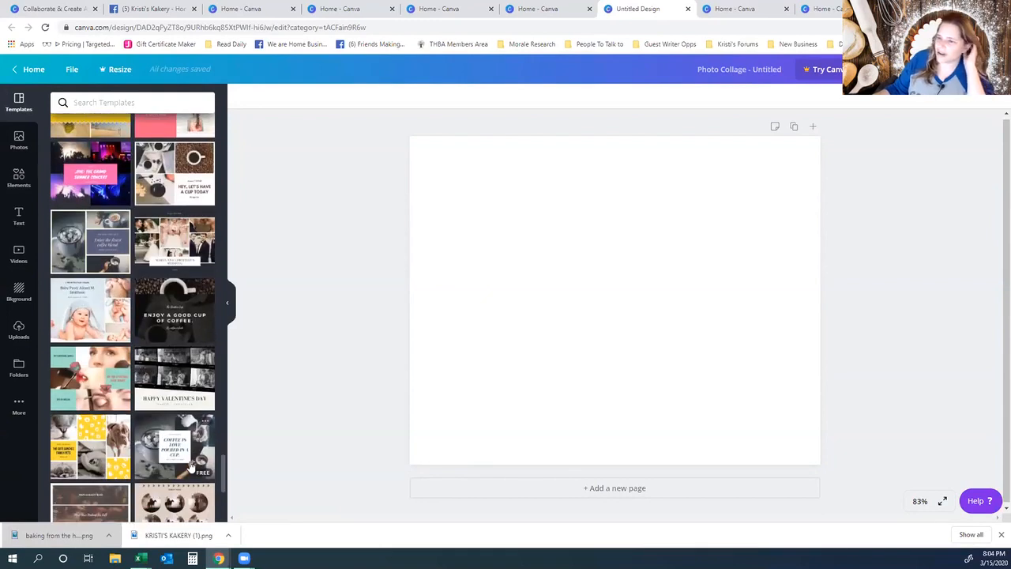
scroll(196, 462, "down", 3)
scroll(203, 462, "down", 3)
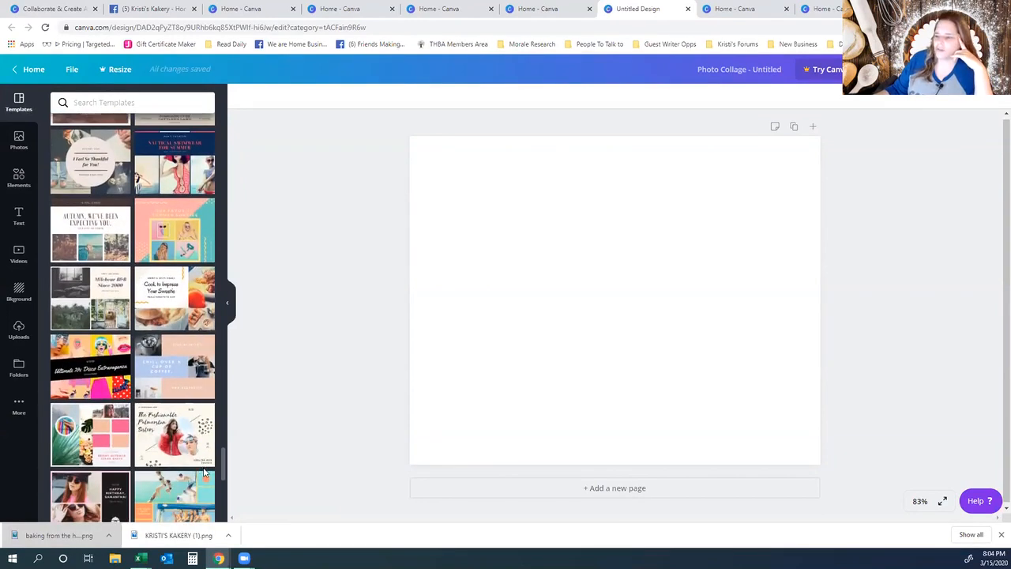
scroll(203, 471, "down", 2)
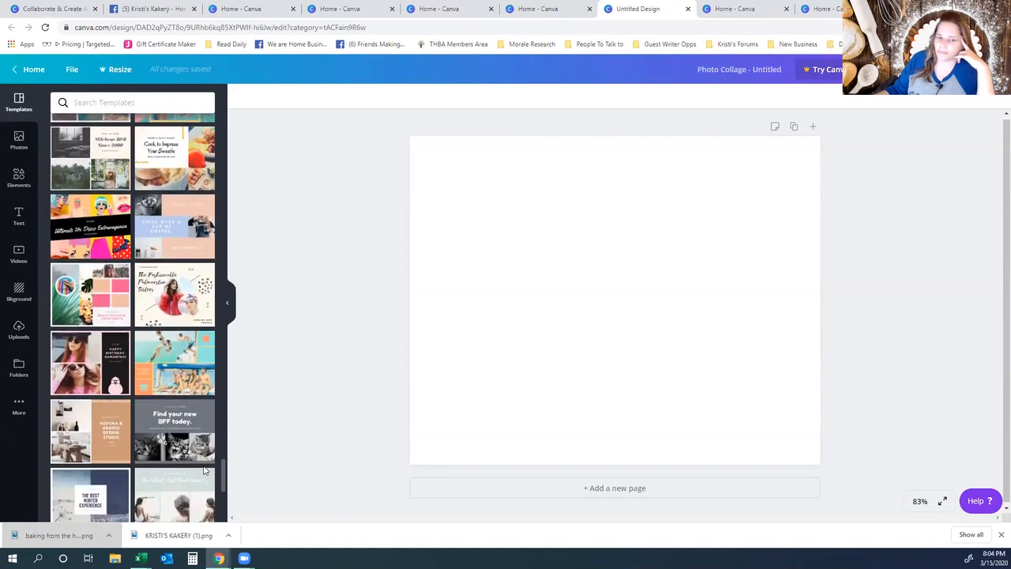
scroll(204, 470, "down", 4)
scroll(203, 466, "down", 8)
scroll(203, 466, "down", 5)
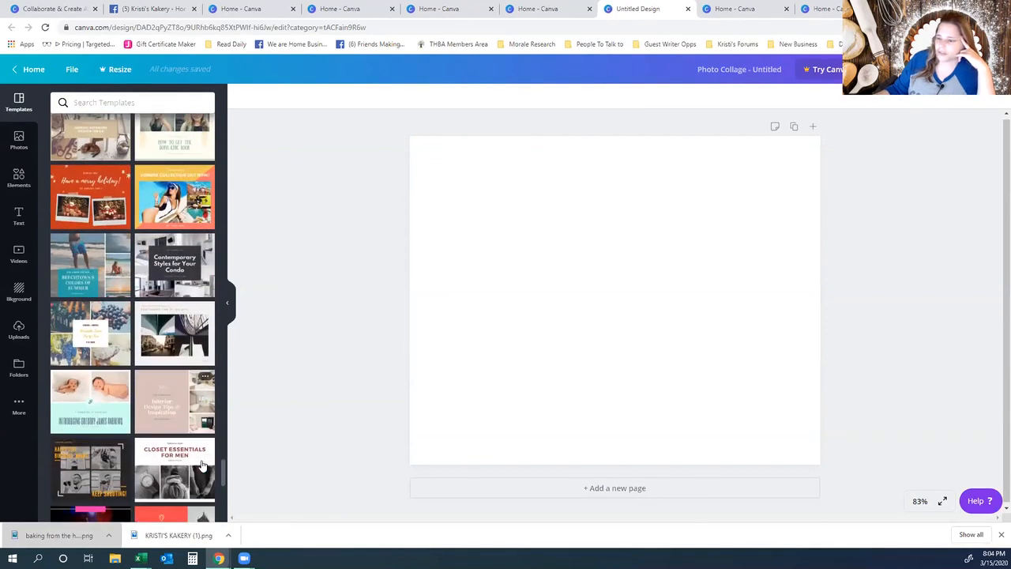
scroll(203, 466, "down", 5)
scroll(133, 404, "down", 4)
scroll(203, 373, "down", 5)
scroll(184, 411, "down", 3)
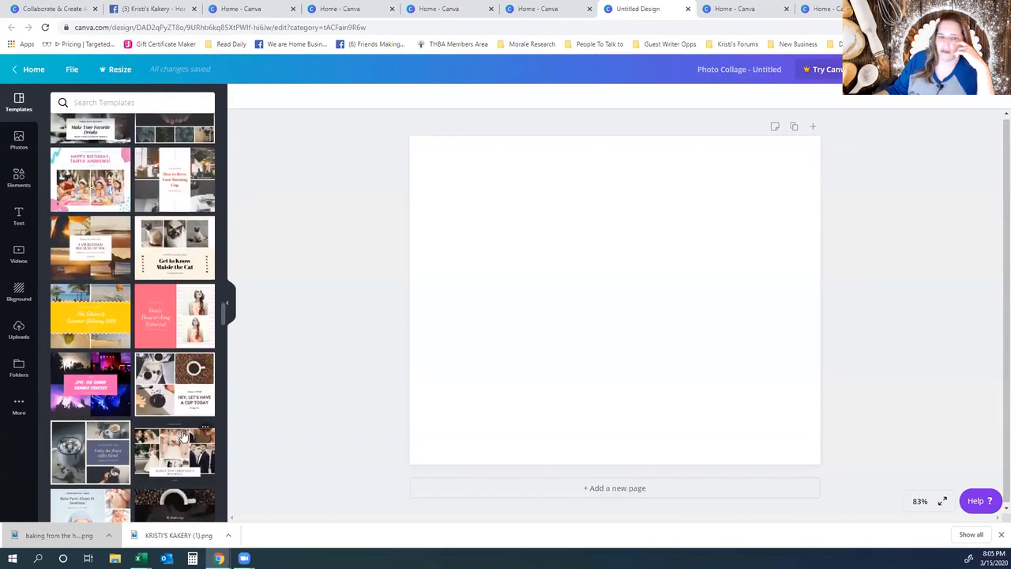
scroll(194, 448, "up", 3)
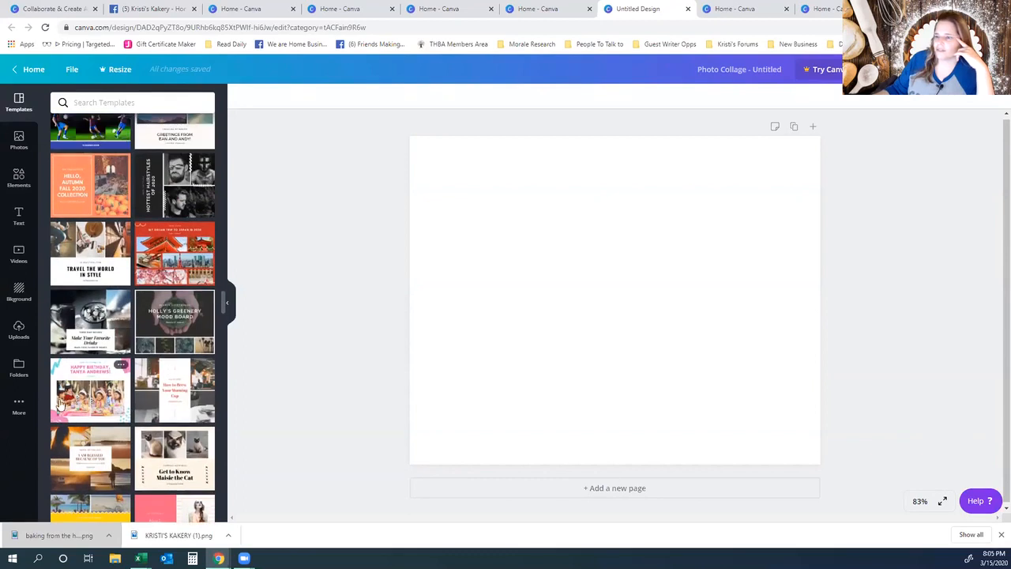
scroll(197, 448, "up", 1)
scroll(197, 449, "up", 4)
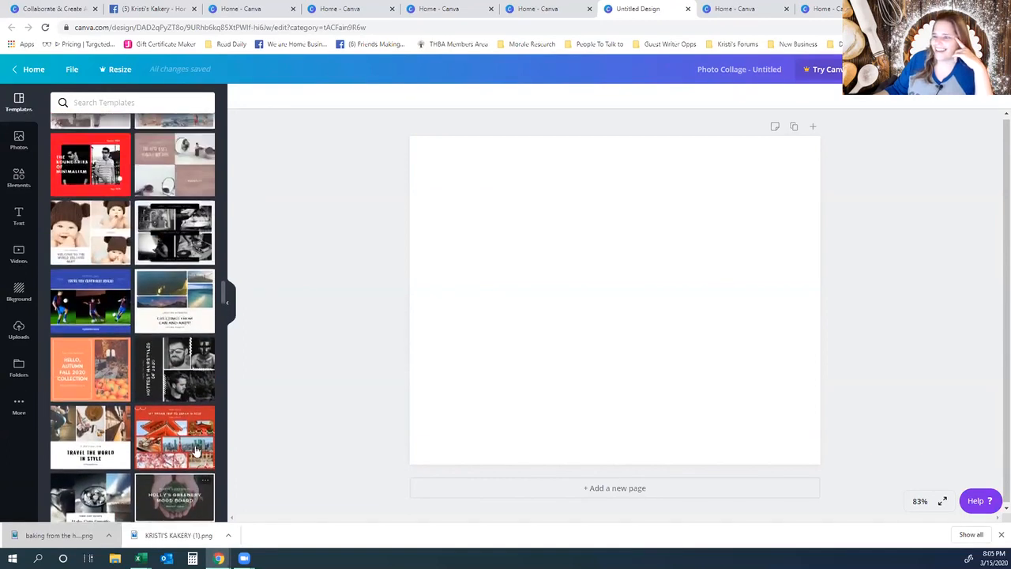
scroll(197, 448, "up", 4)
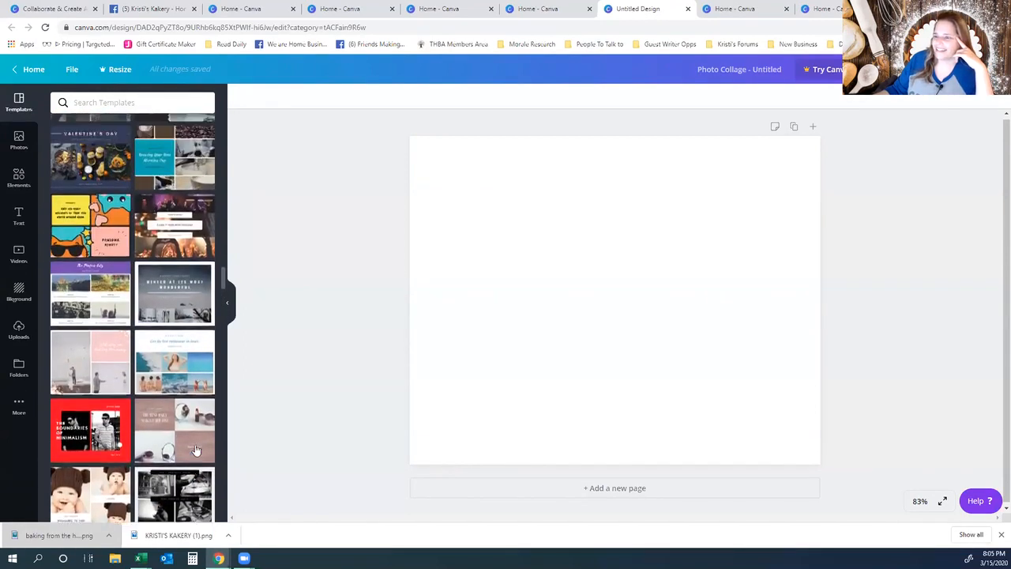
scroll(197, 448, "up", 1)
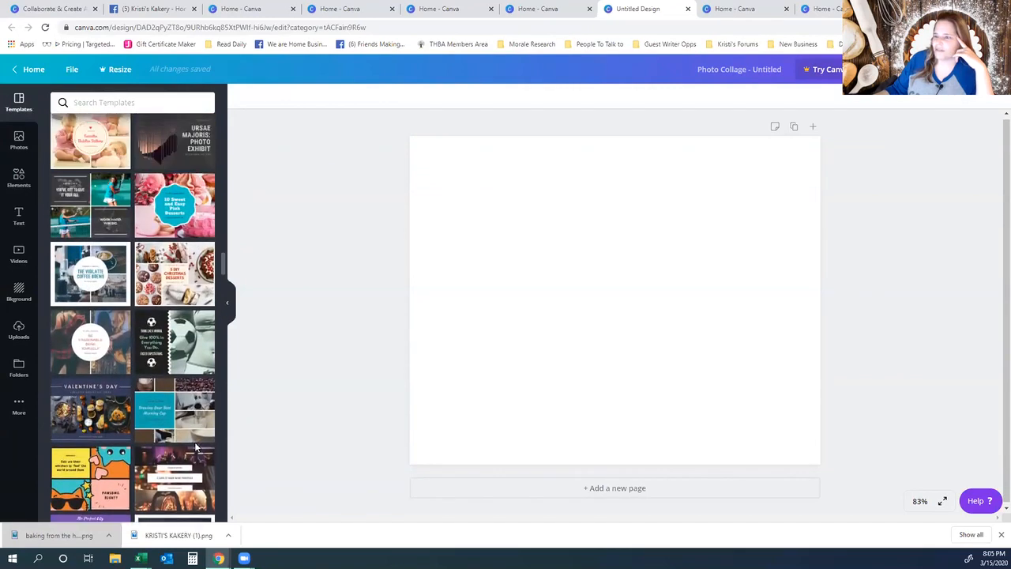
scroll(197, 448, "up", 1)
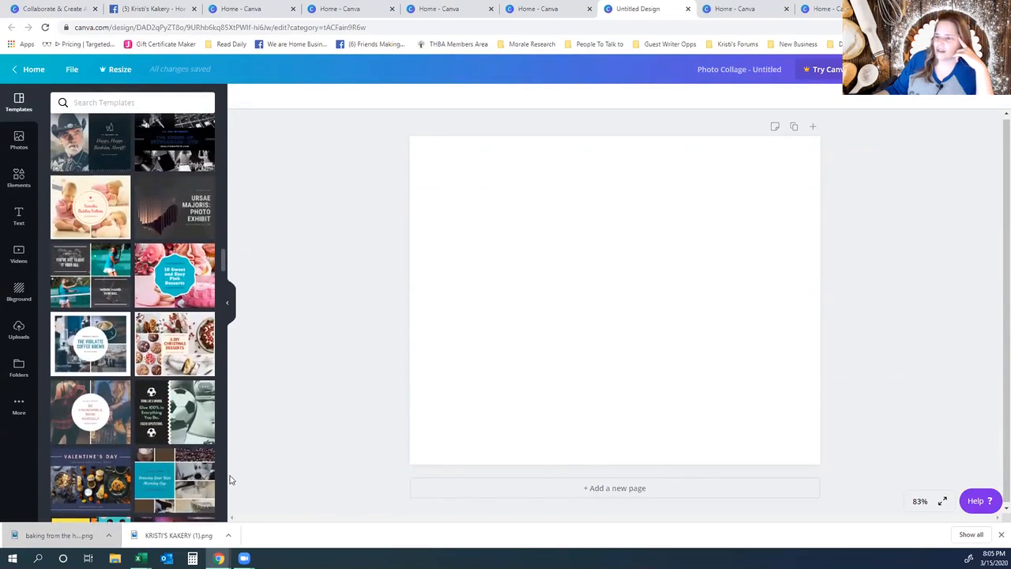
- Apply the "5 DIY Christmas Desserts" collage template to the blank page and select its photo grid
left_click(166, 353)
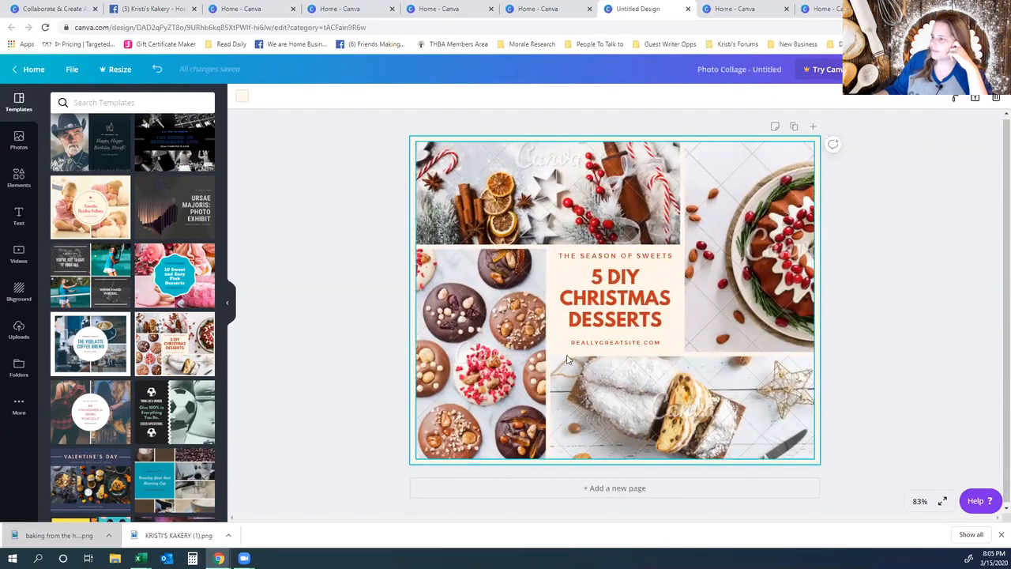
left_click(566, 204)
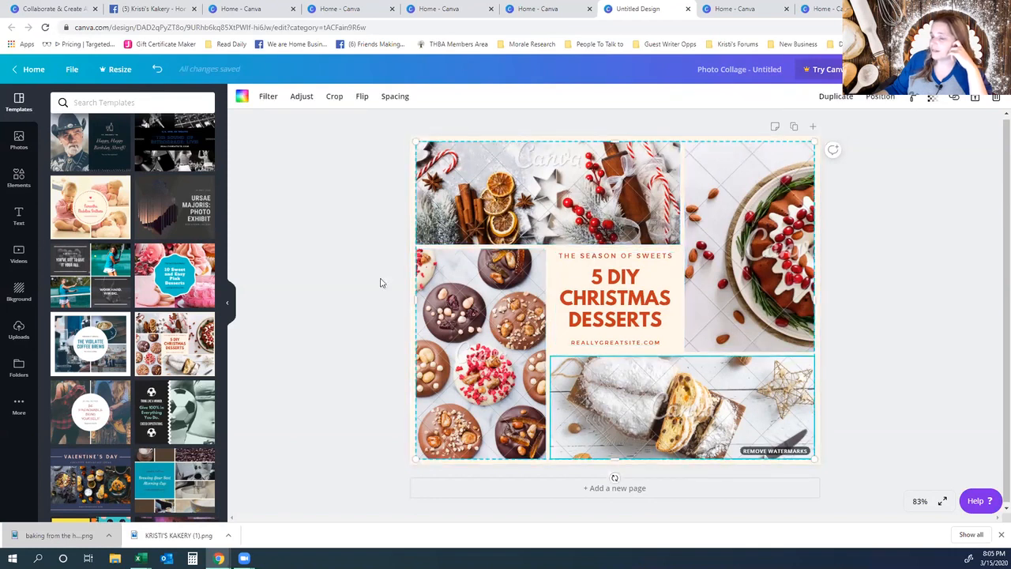
- Browse the collage templates, try the "My New Pastel Fashion Goals" layout, and apply the "Our Coffee Is Crafted With Love" template instead
scroll(189, 363, "down", 10)
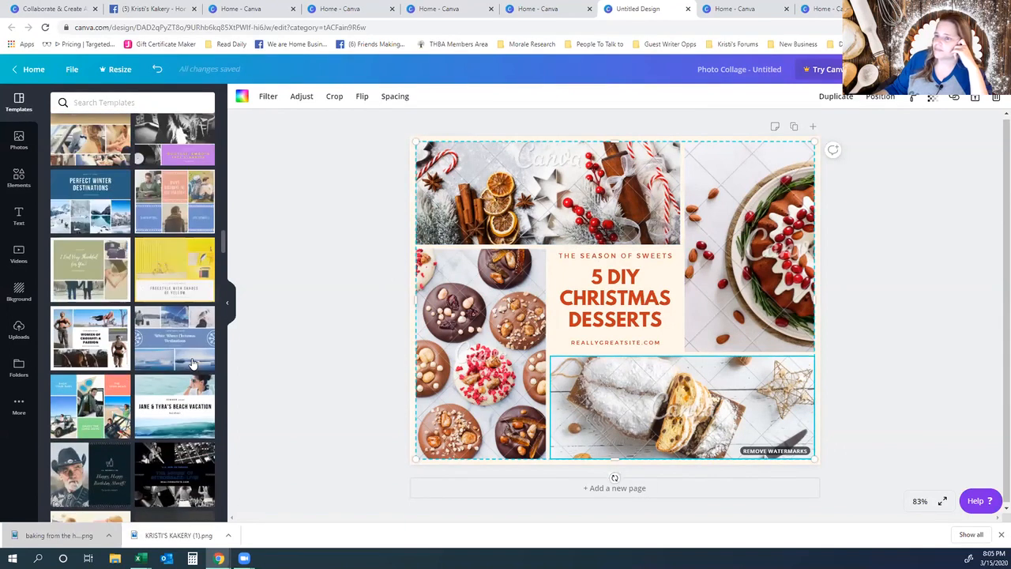
scroll(197, 379, "up", 5)
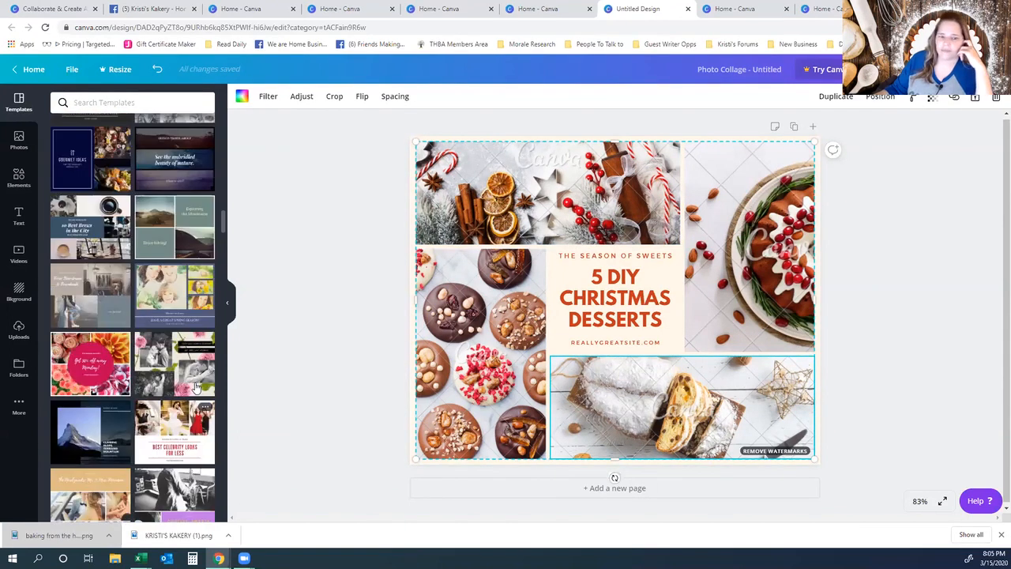
scroll(202, 403, "up", 10)
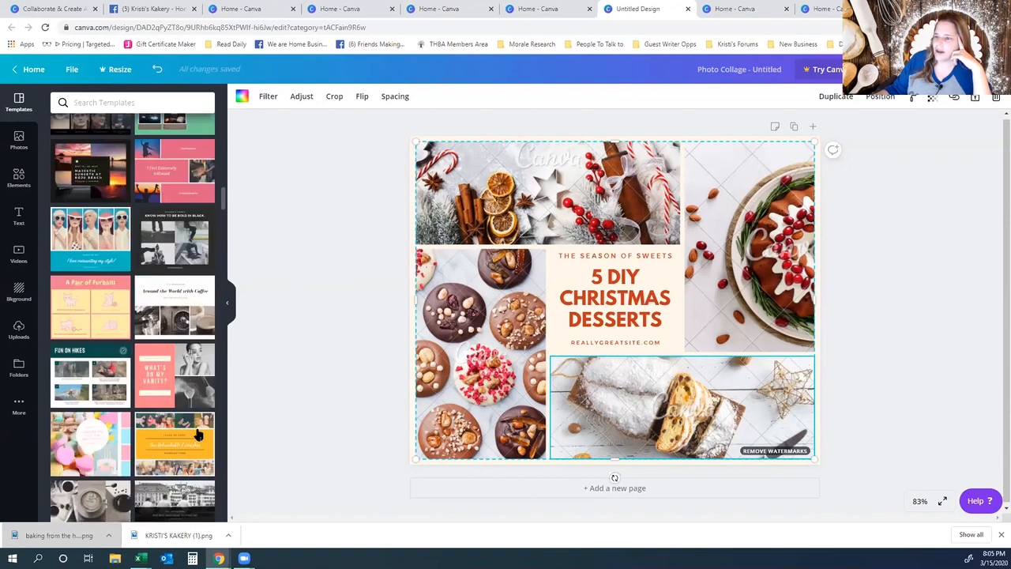
scroll(200, 435, "up", 5)
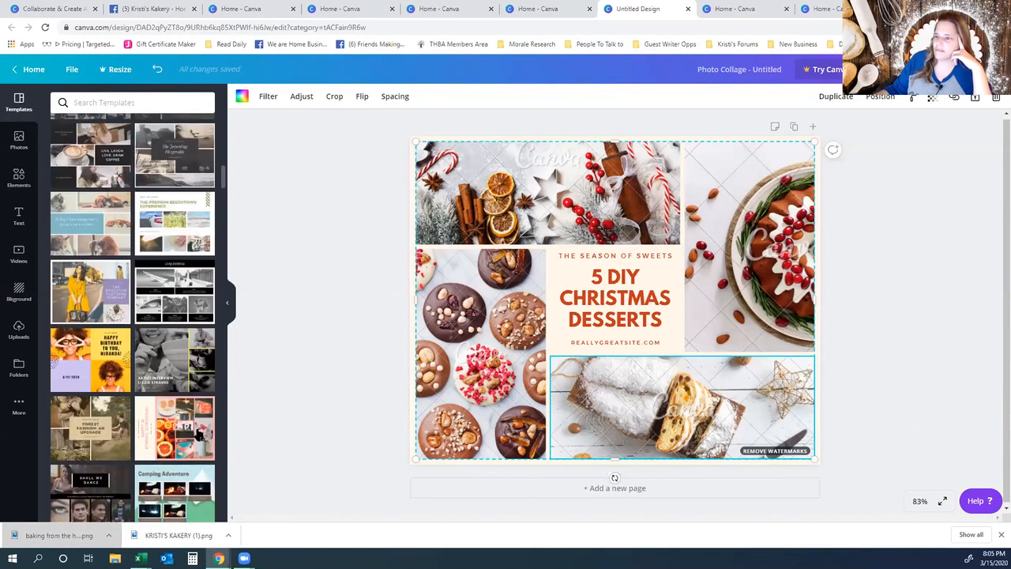
scroll(200, 435, "up", 5)
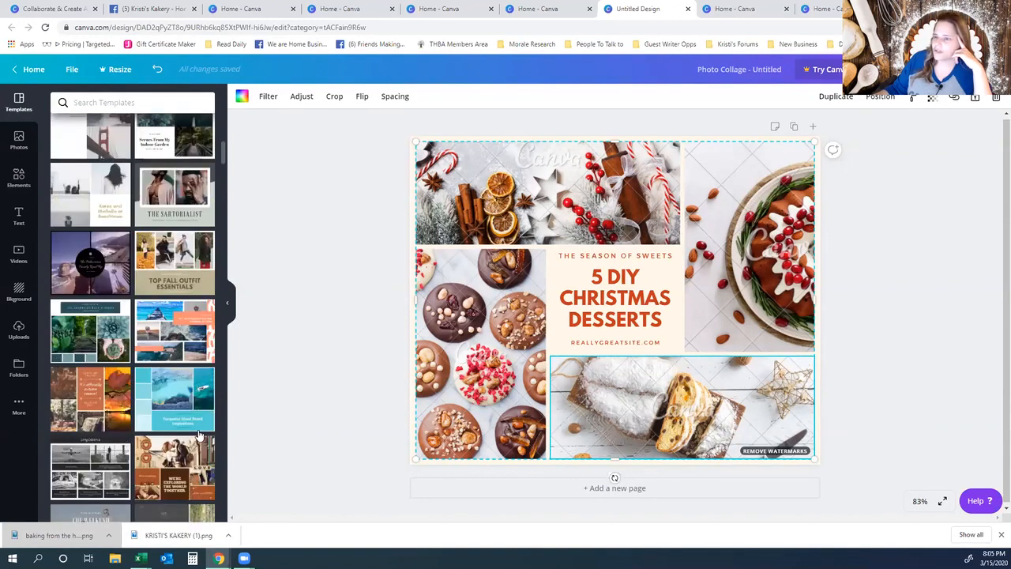
scroll(200, 436, "up", 5)
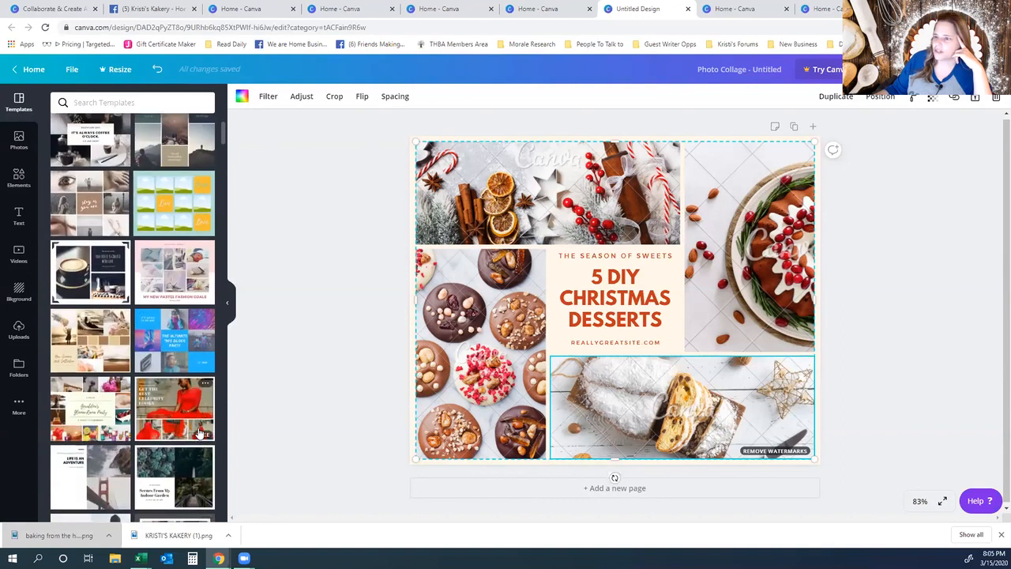
left_click(185, 272)
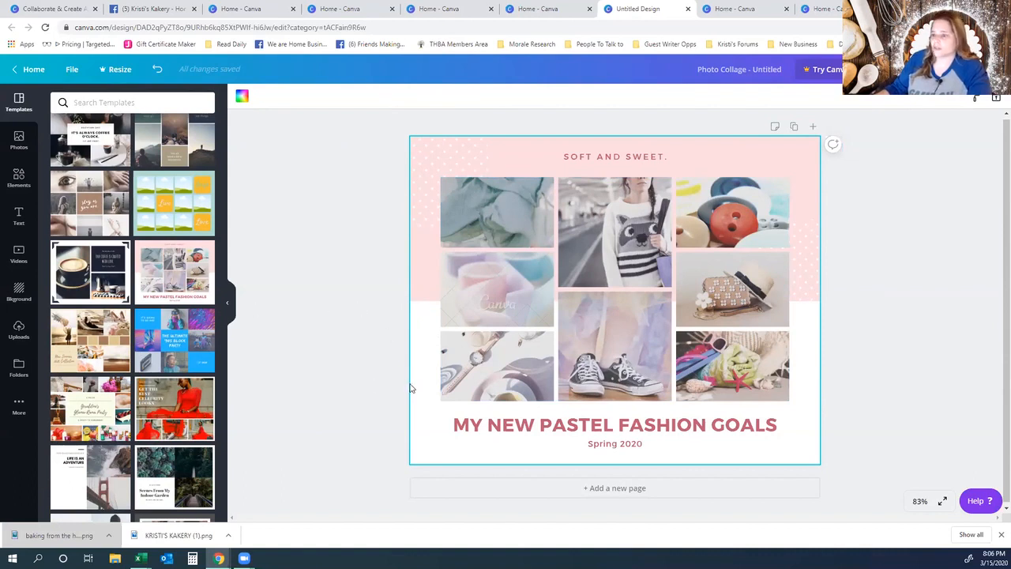
left_click(79, 277)
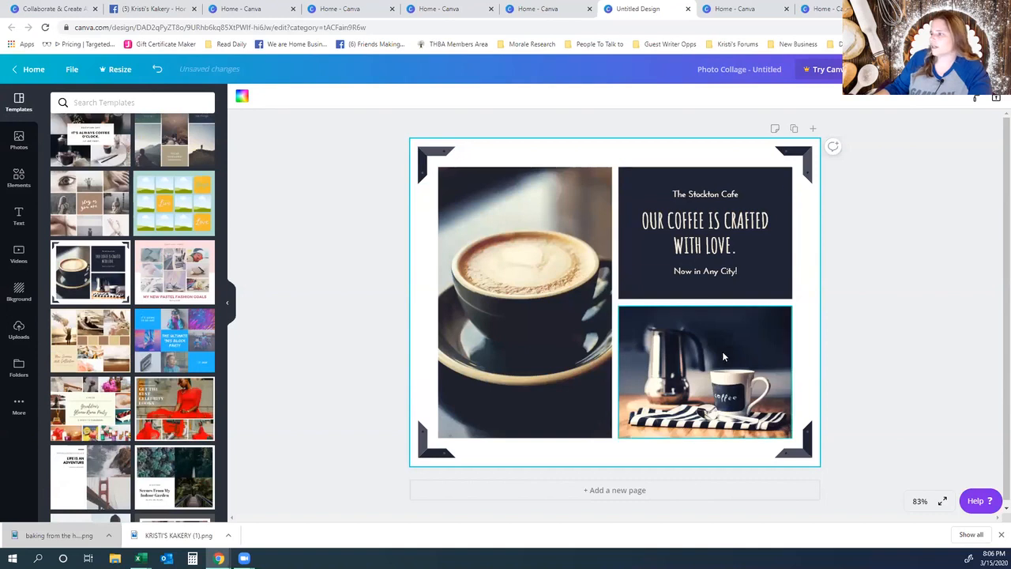
- Recolor a dark corner ornament to the default pink and apply that change to every matching dark element in the collage
left_click(431, 155)
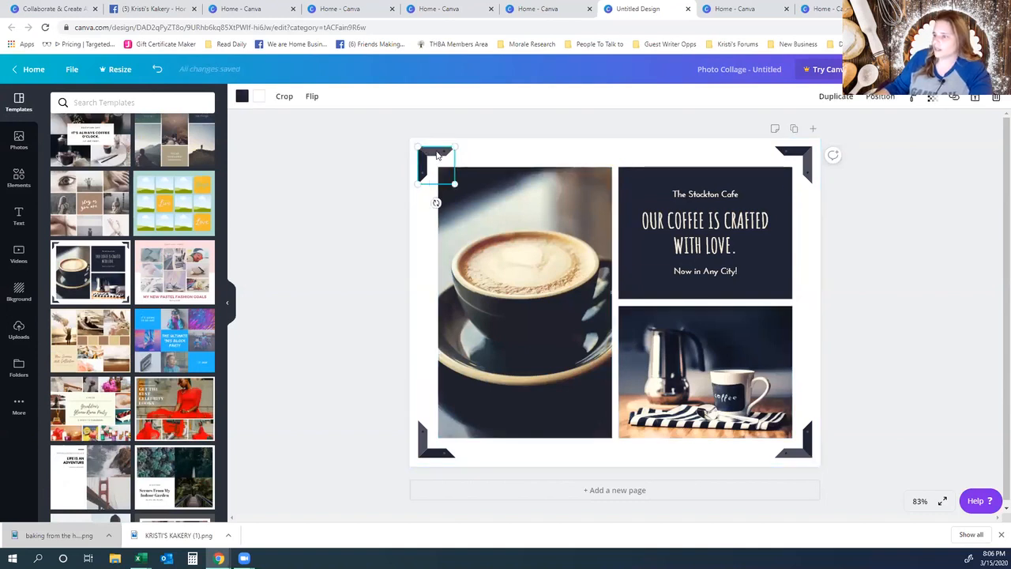
left_click(241, 95)
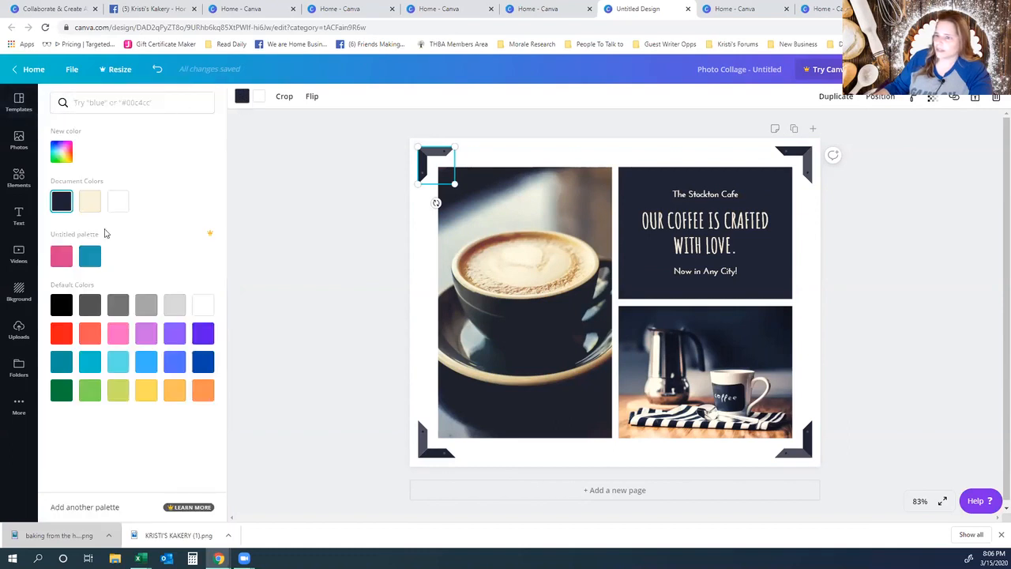
left_click(117, 336)
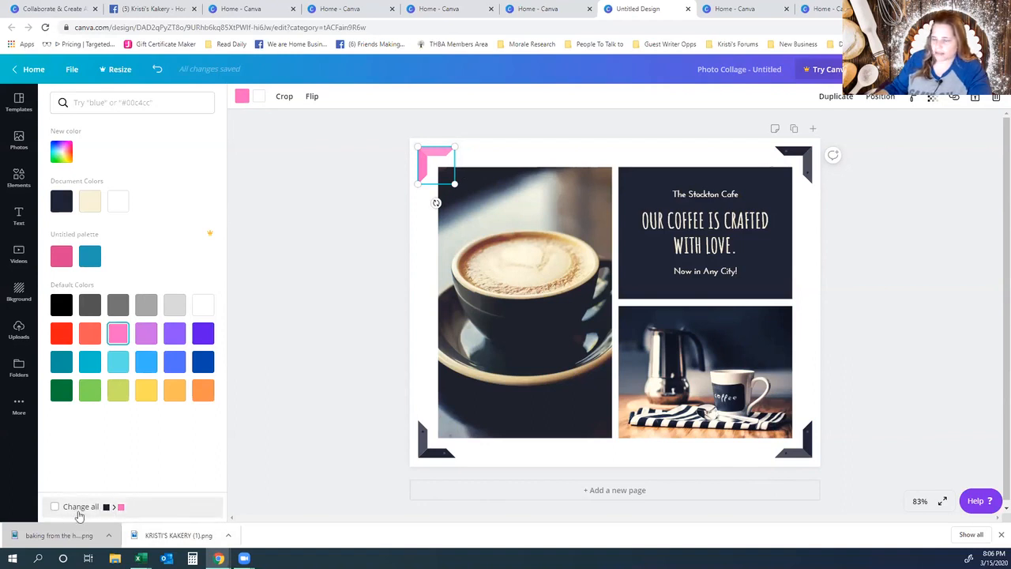
left_click(55, 507)
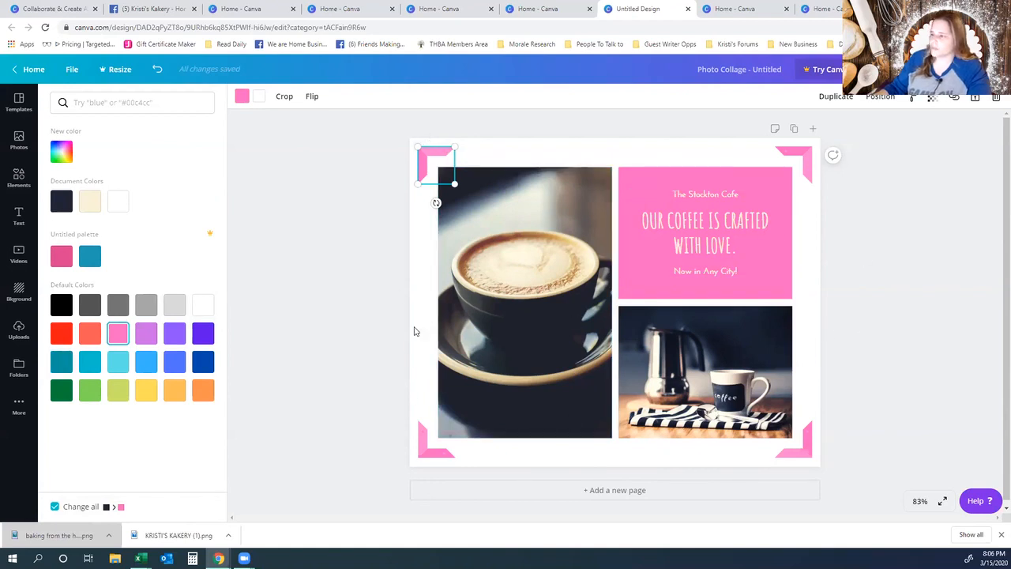
- Find the uploaded photo of the three decorated wedding cookies and place it in the collage's tall photo frame
left_click(18, 332)
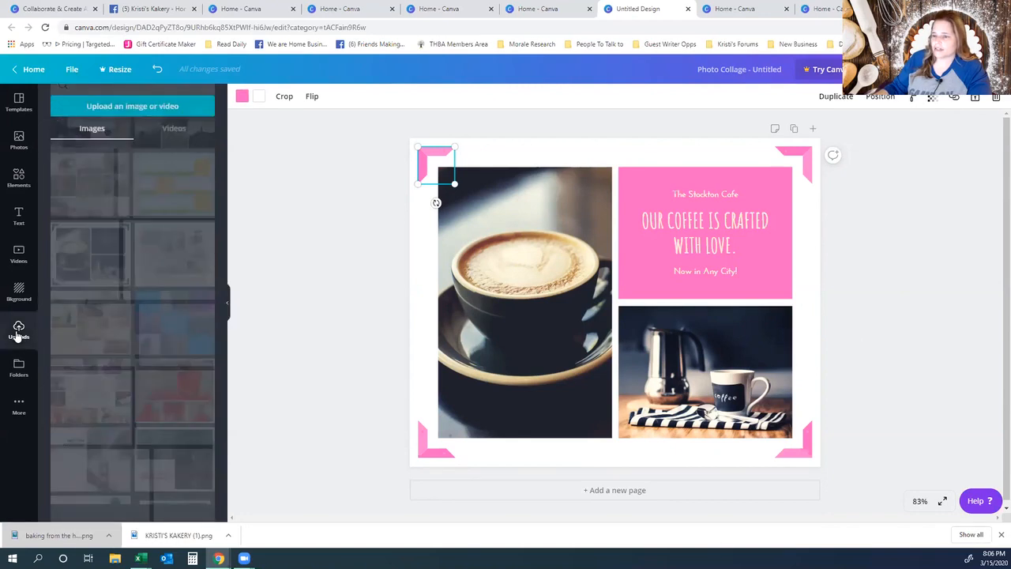
scroll(214, 395, "down", 3)
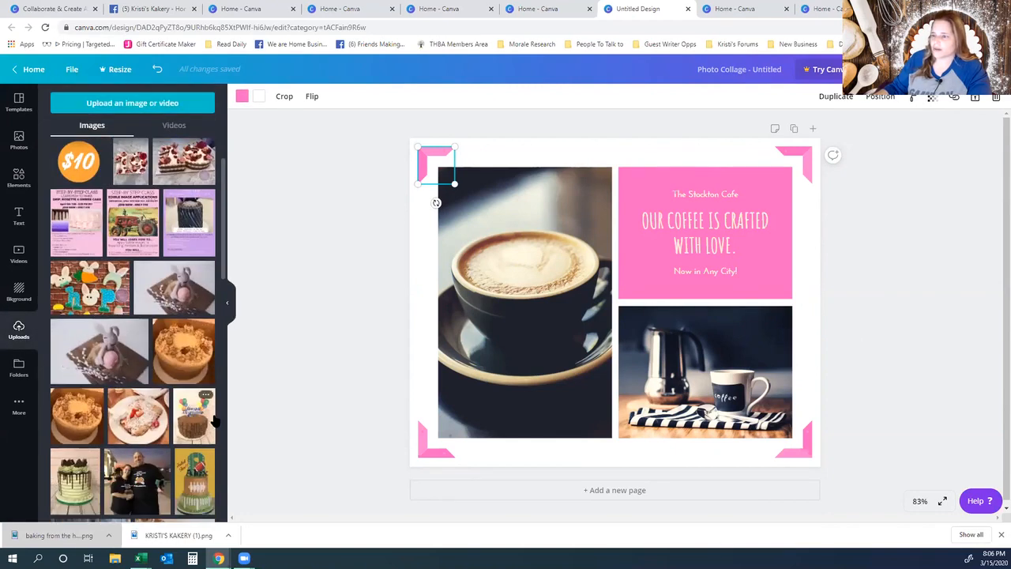
scroll(214, 423, "down", 6)
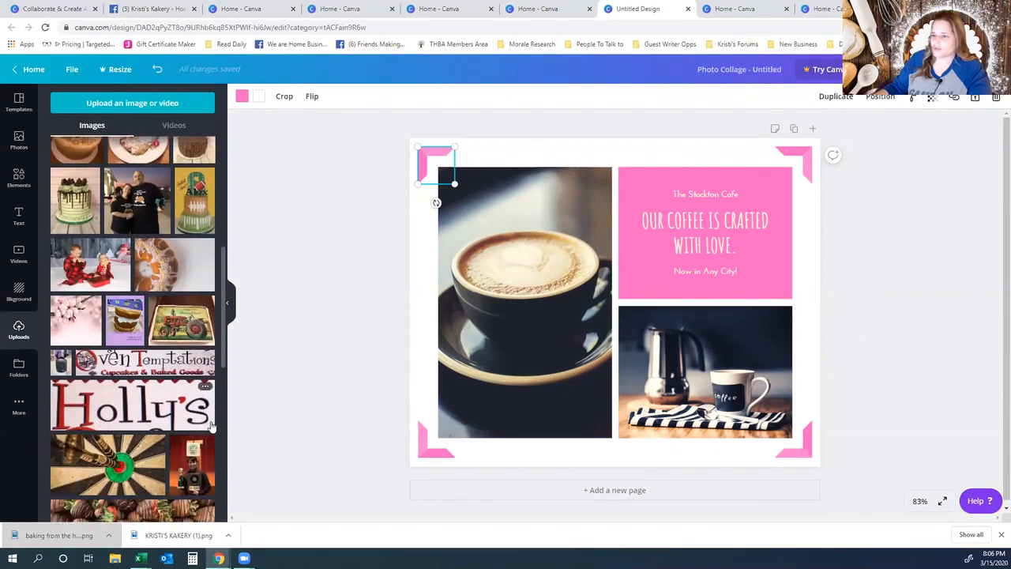
scroll(211, 427, "down", 10)
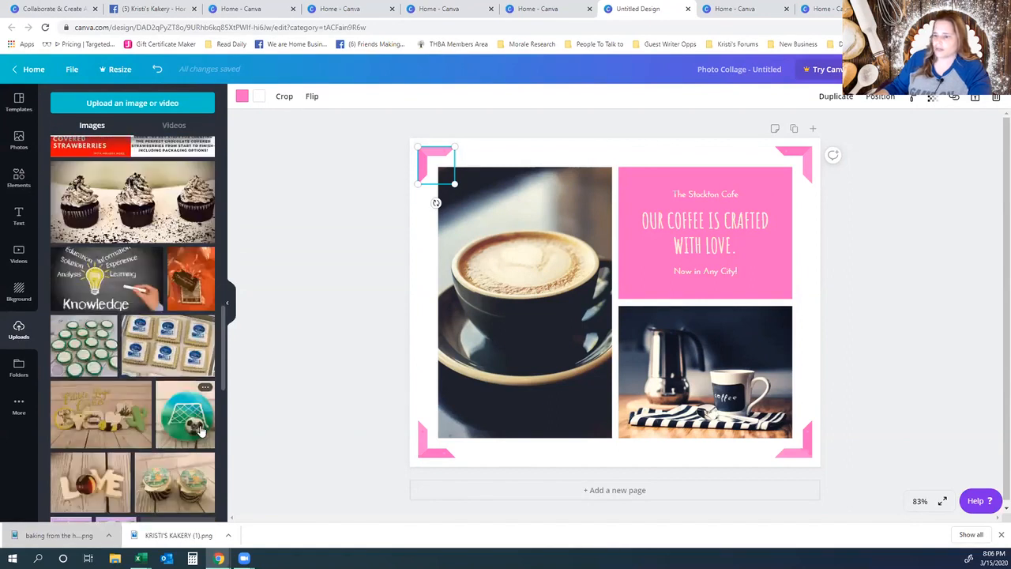
scroll(196, 434, "down", 12)
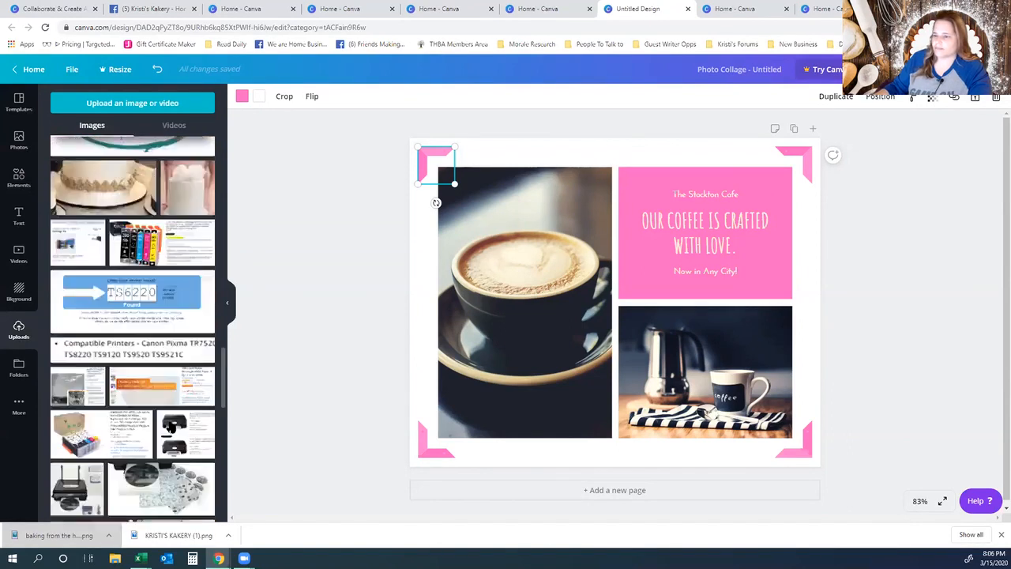
scroll(170, 427, "down", 8)
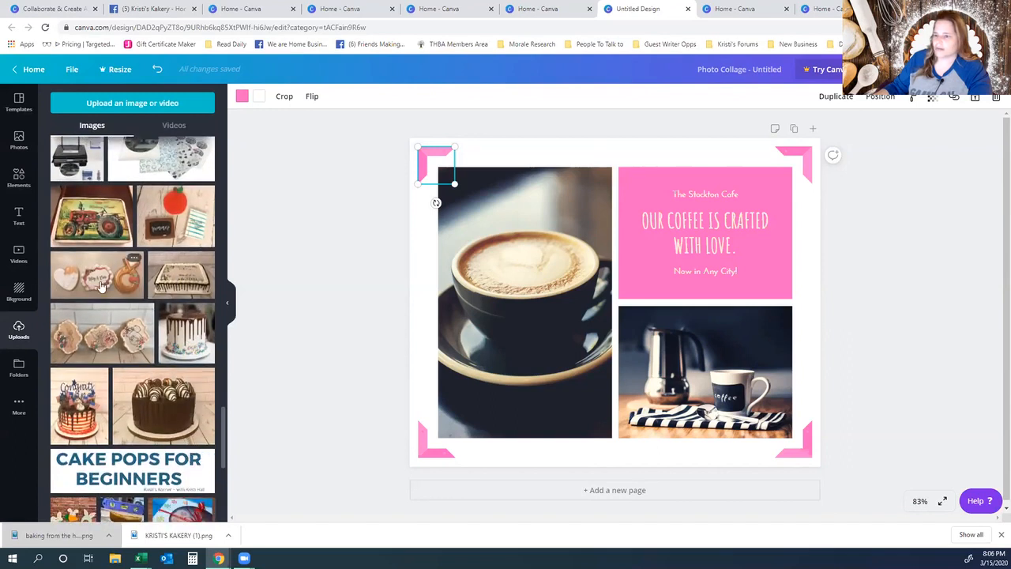
left_click_drag(101, 286, 523, 267)
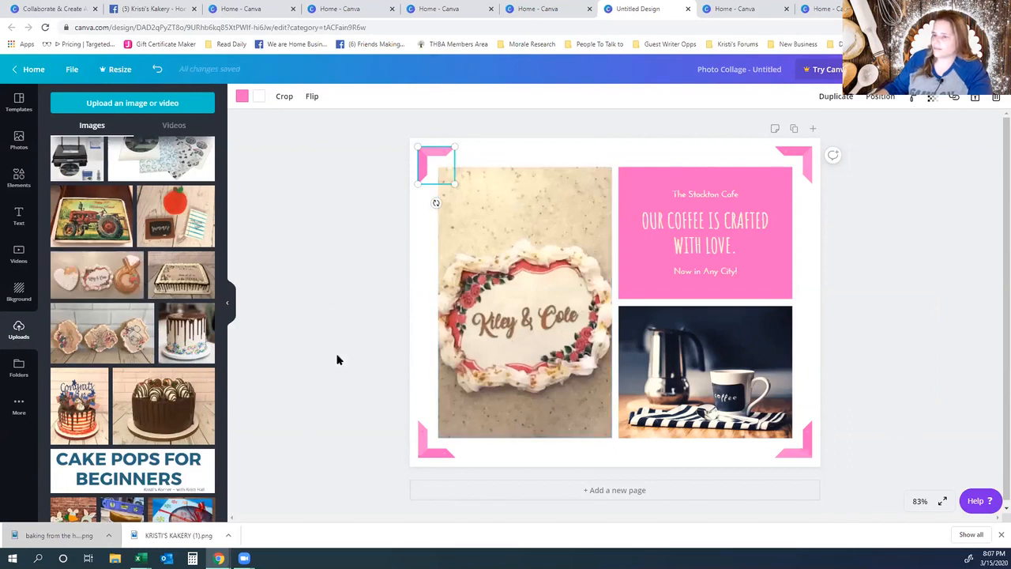
- Replace the tall frame's photo with the uploaded picture of a mug with chocolate balls and heart sprinkles
scroll(190, 385, "down", 1)
scroll(189, 385, "down", 4)
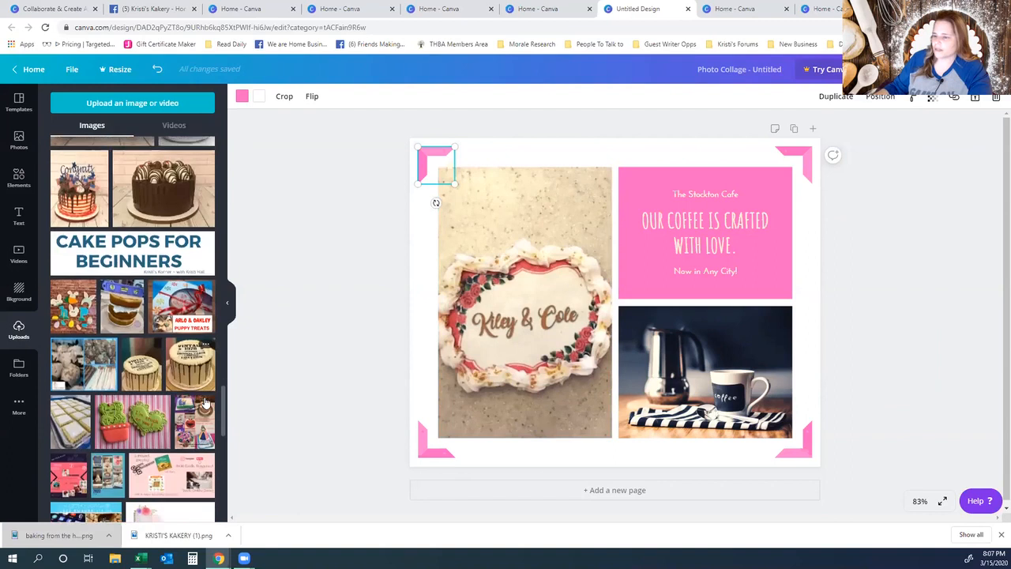
scroll(216, 415, "down", 4)
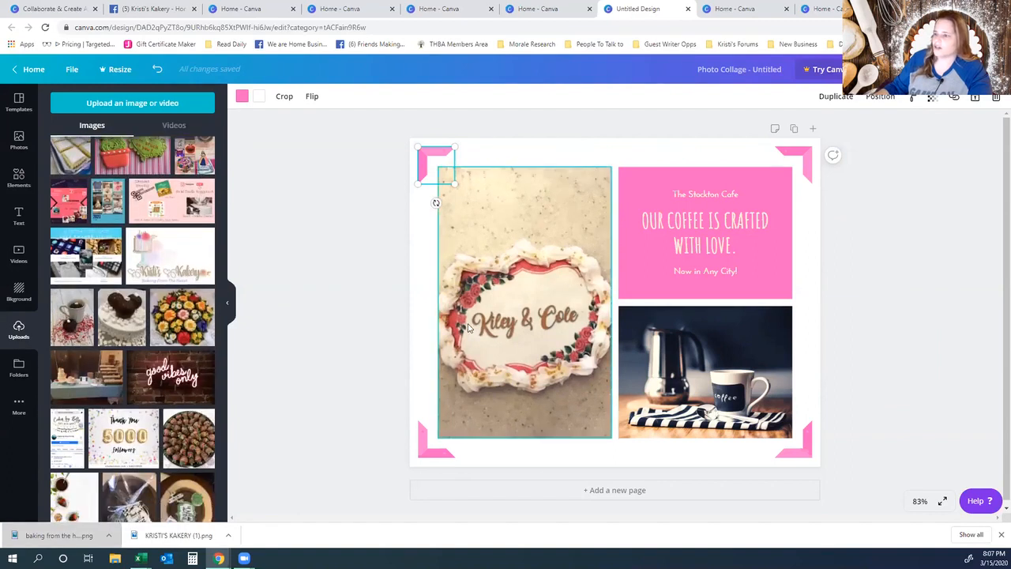
left_click_drag(76, 320, 538, 318)
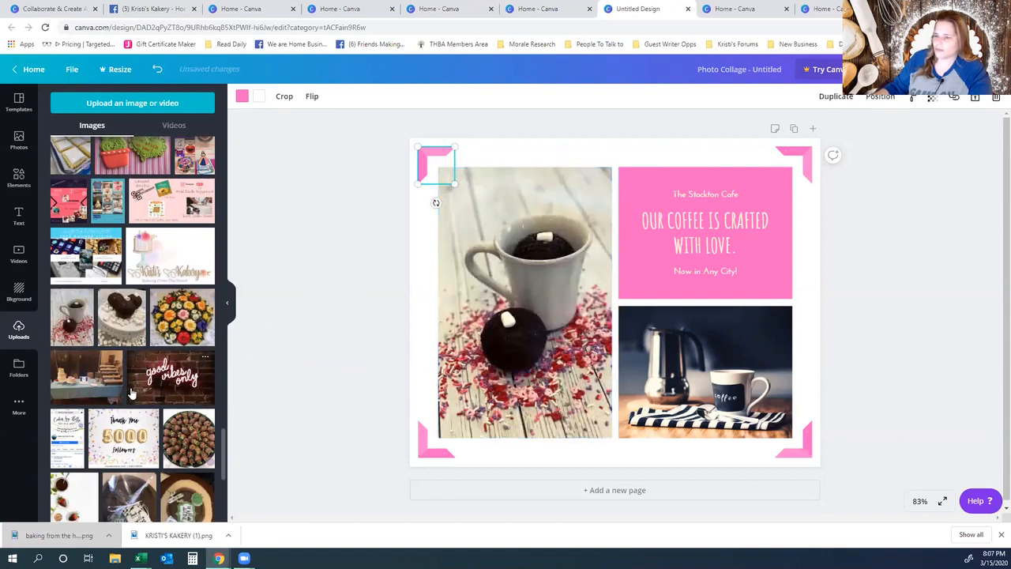
- Place the uploaded wedding cookie photo in the small frame below the pink text block
scroll(150, 395, "up", 3)
scroll(173, 407, "up", 5)
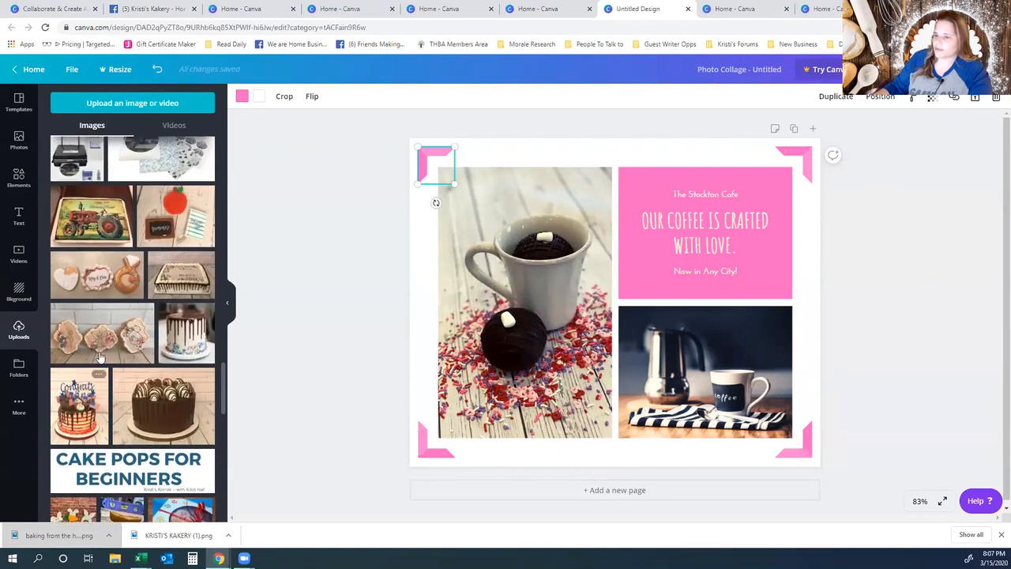
left_click_drag(95, 272, 658, 340)
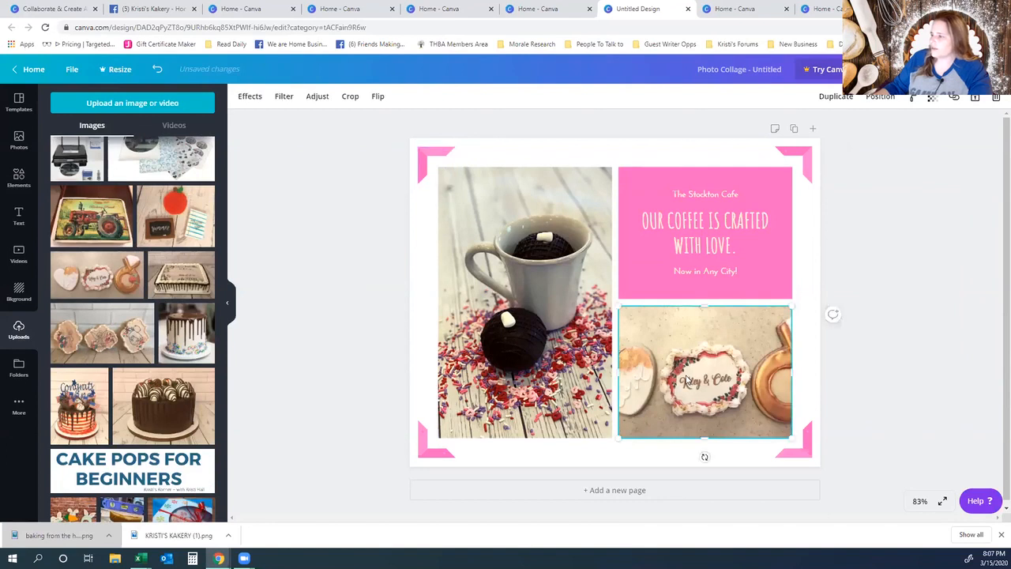
- Enlarge and reposition the wedding cookie photo within the small frame so the center name cookie fills it
double_click(687, 382)
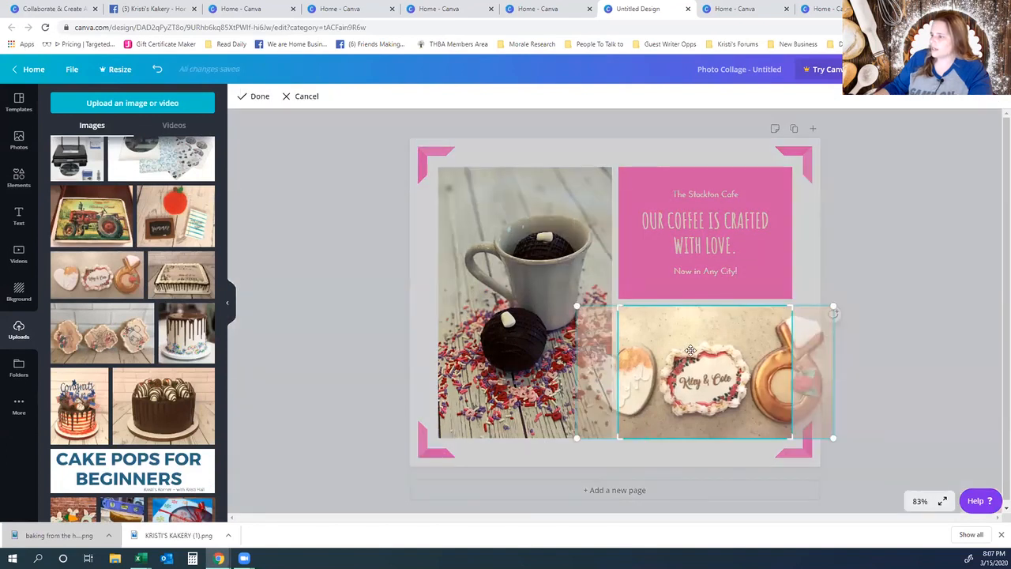
left_click(925, 393)
double_click(711, 385)
left_click_drag(565, 303, 451, 241)
left_click_drag(694, 365, 750, 381)
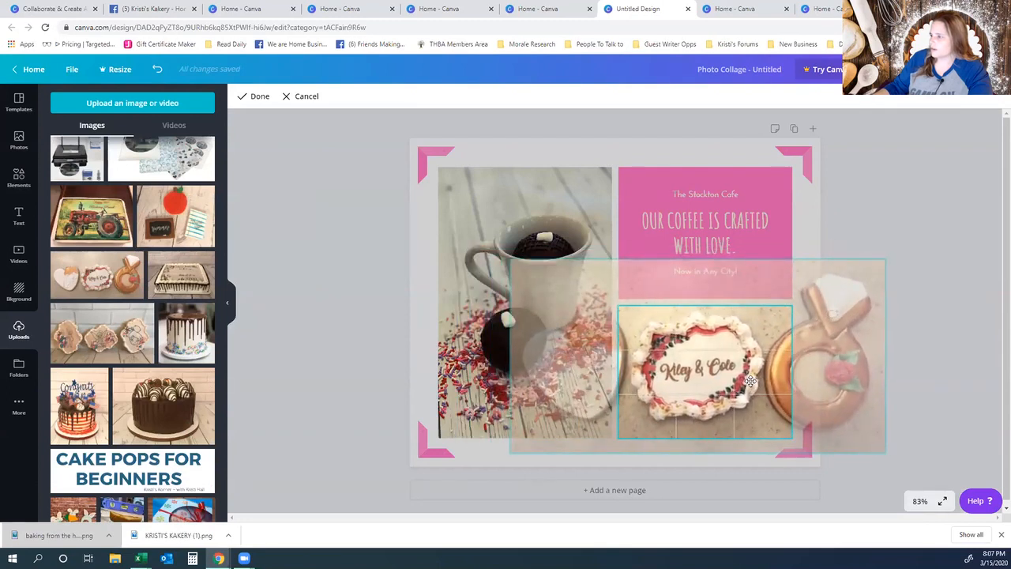
left_click_drag(510, 261, 447, 226)
left_click_drag(677, 364, 715, 370)
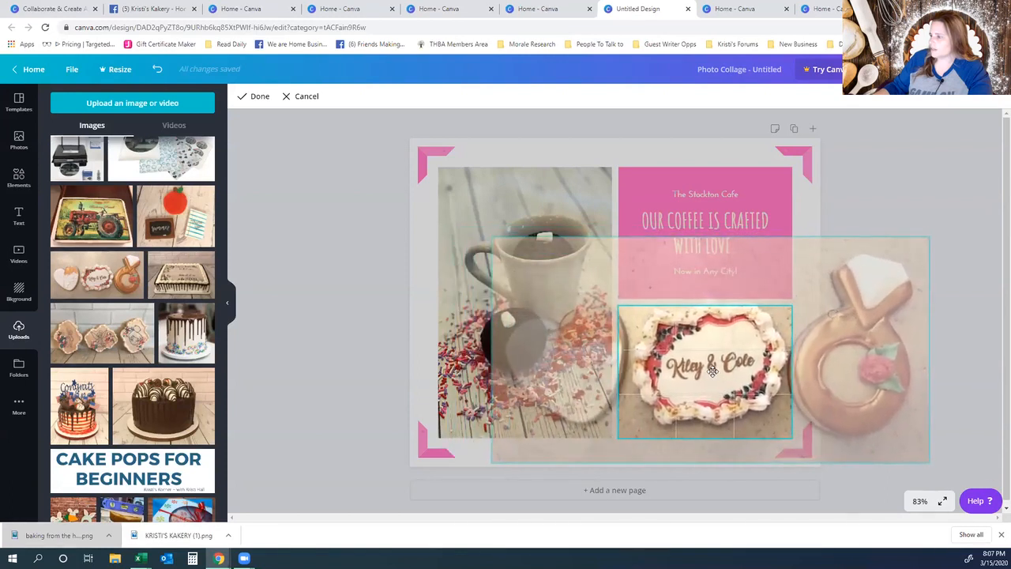
left_click(903, 207)
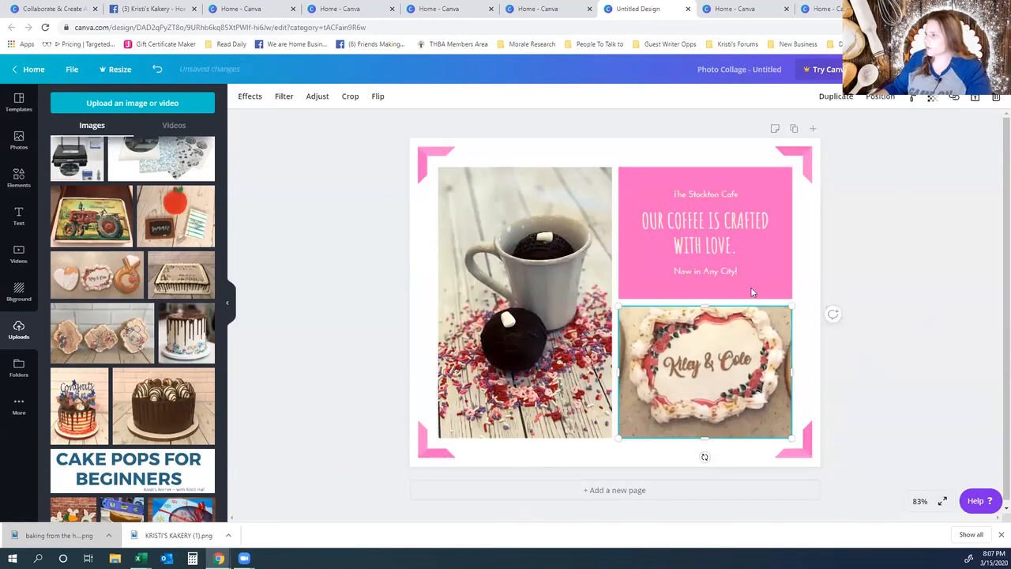
left_click(720, 199)
left_click_drag(740, 196, 645, 207)
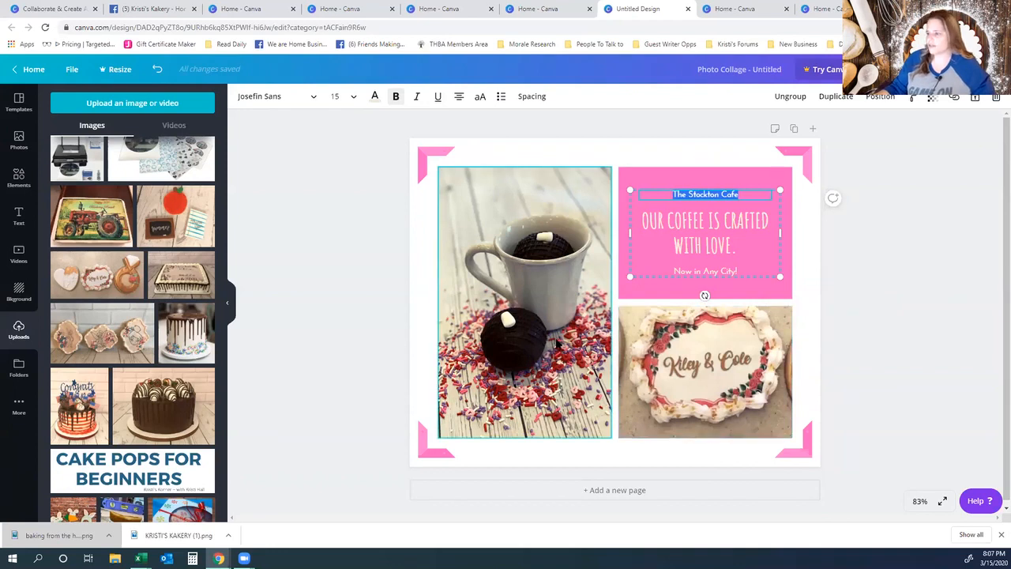
left_click(731, 368)
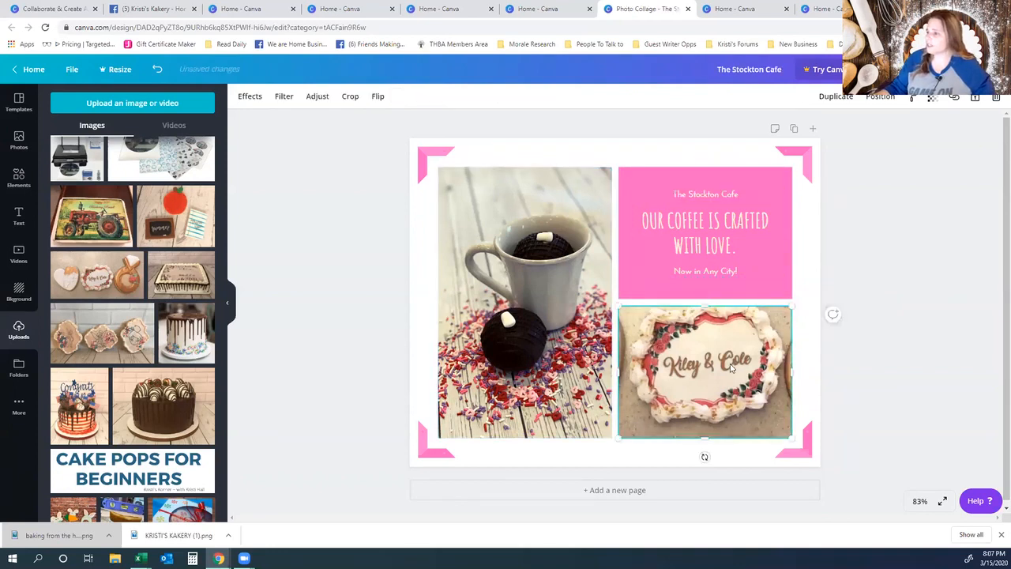
- Replace the small frame's cookie photo with the uploaded mug and chocolate ball picture
scroll(164, 415, "down", 2)
scroll(164, 419, "down", 10)
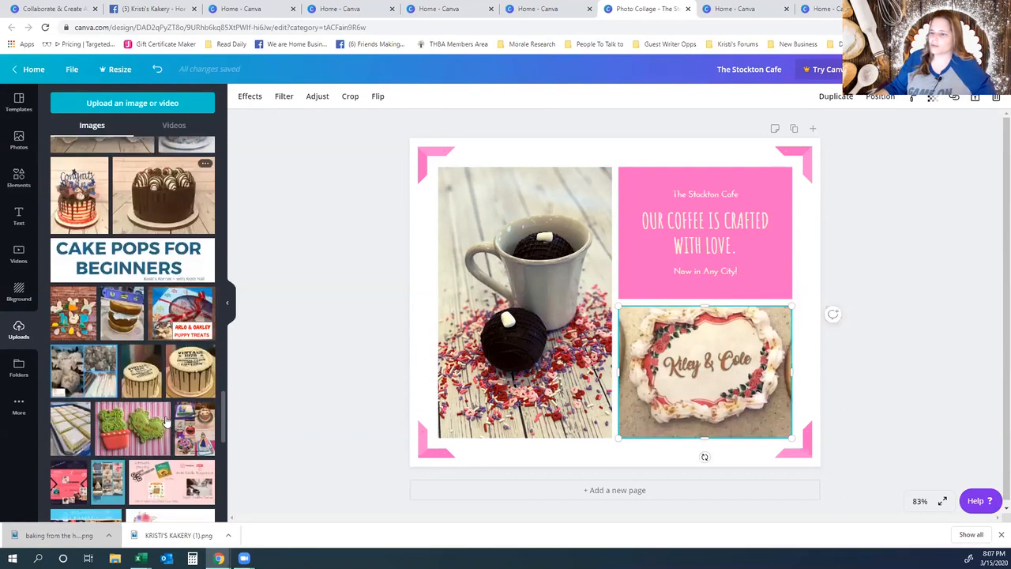
left_click_drag(69, 391, 701, 364)
- Enlarge and reposition the photo in the tall frame so it closes in on the mug and the chocolate ball inside it
double_click(525, 322)
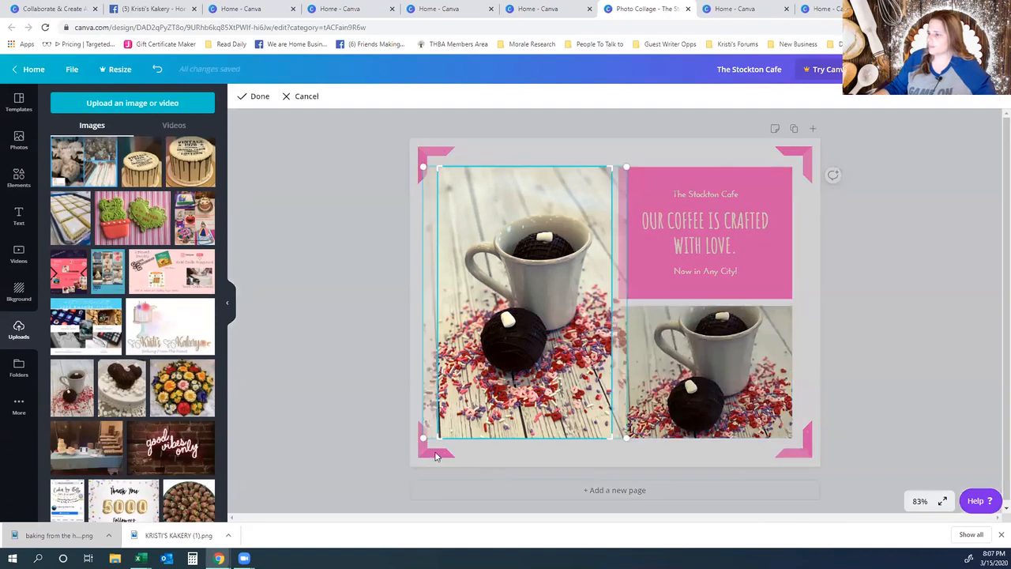
left_click_drag(422, 435, 268, 514)
left_click_drag(585, 319, 623, 263)
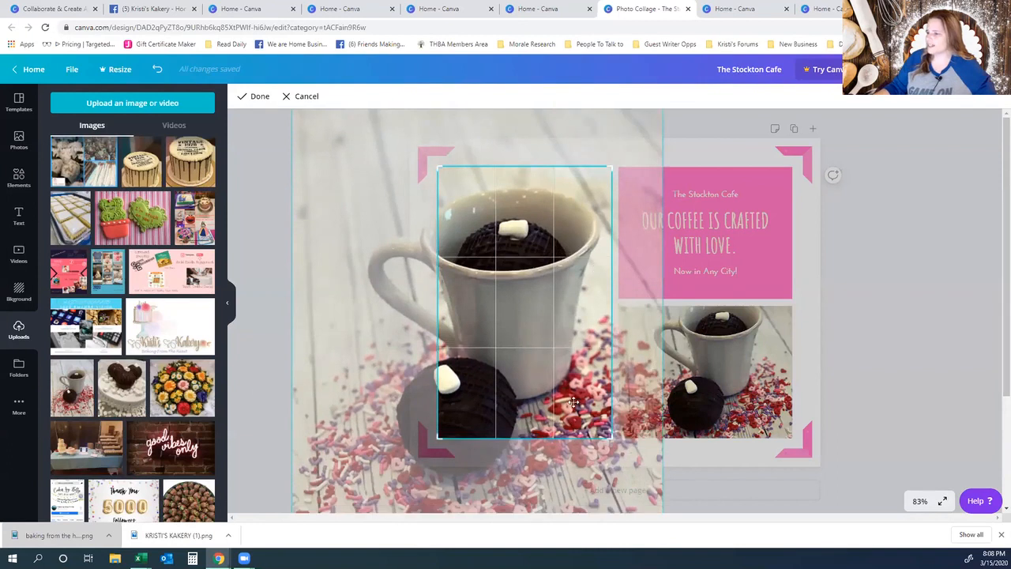
left_click(921, 502)
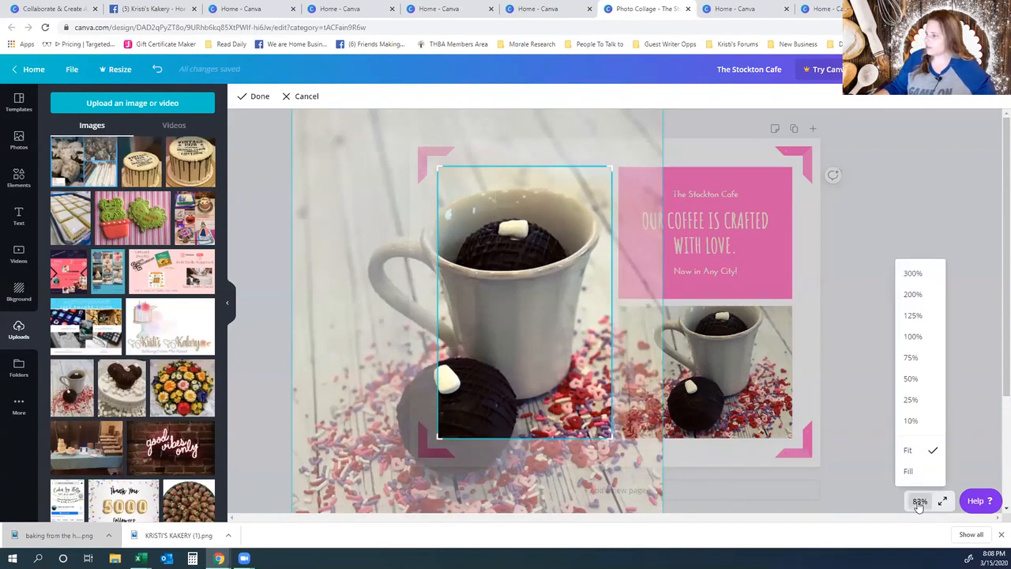
left_click(922, 382)
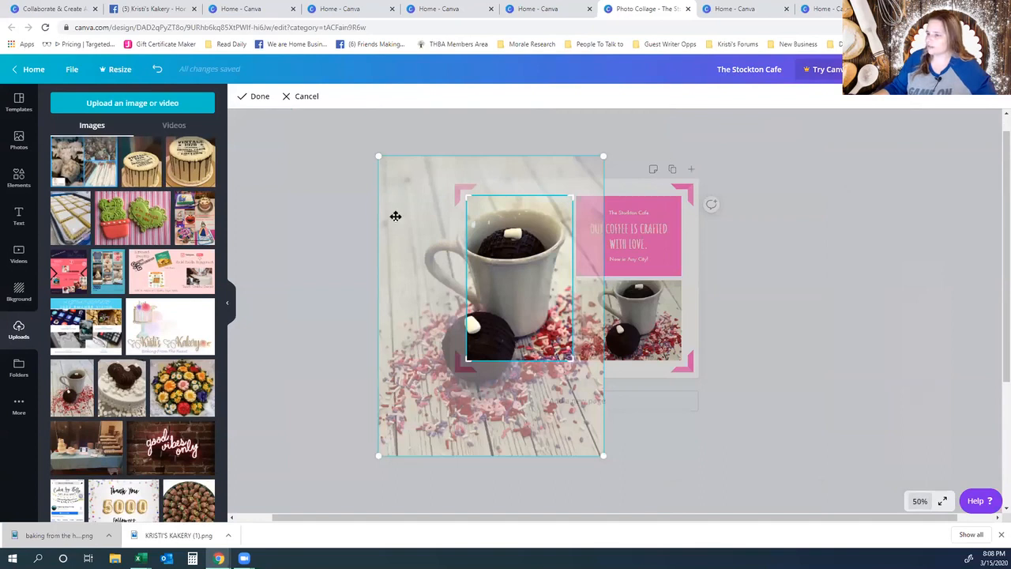
left_click_drag(378, 155, 280, 24)
left_click_drag(540, 288, 570, 371)
left_click(803, 378)
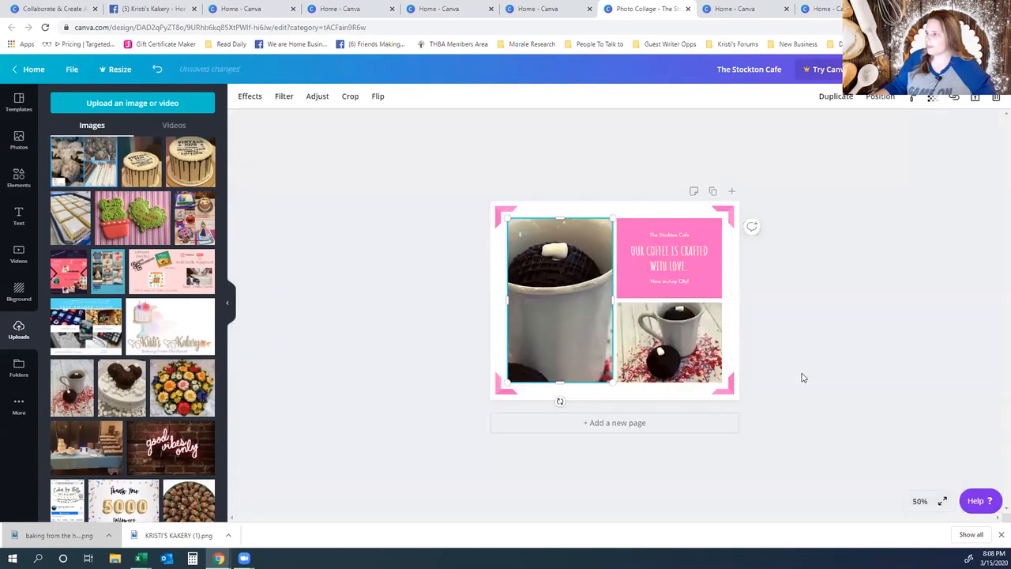
- Scale the tall frame's photo back down slightly and shift it so the mug rim and part of the second chocolate ball show
double_click(580, 318)
left_click_drag(361, 140, 419, 219)
left_click_drag(565, 336, 558, 285)
left_click(844, 314)
- Enlarge and reposition the photo in the small frame so the chocolate ball with the marshmallow fills it
double_click(661, 348)
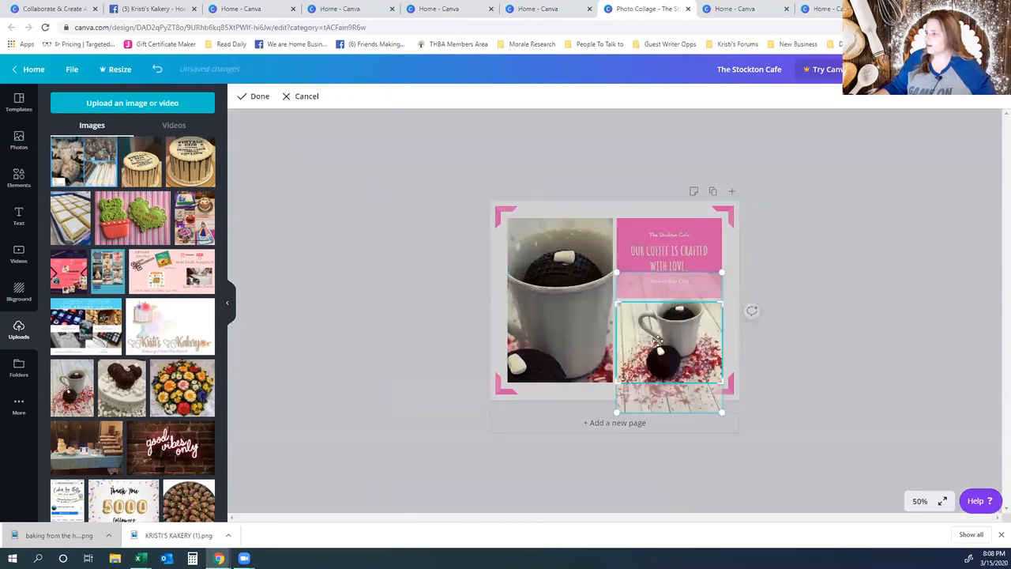
left_click_drag(737, 425, 822, 512)
left_click_drag(755, 475, 716, 368)
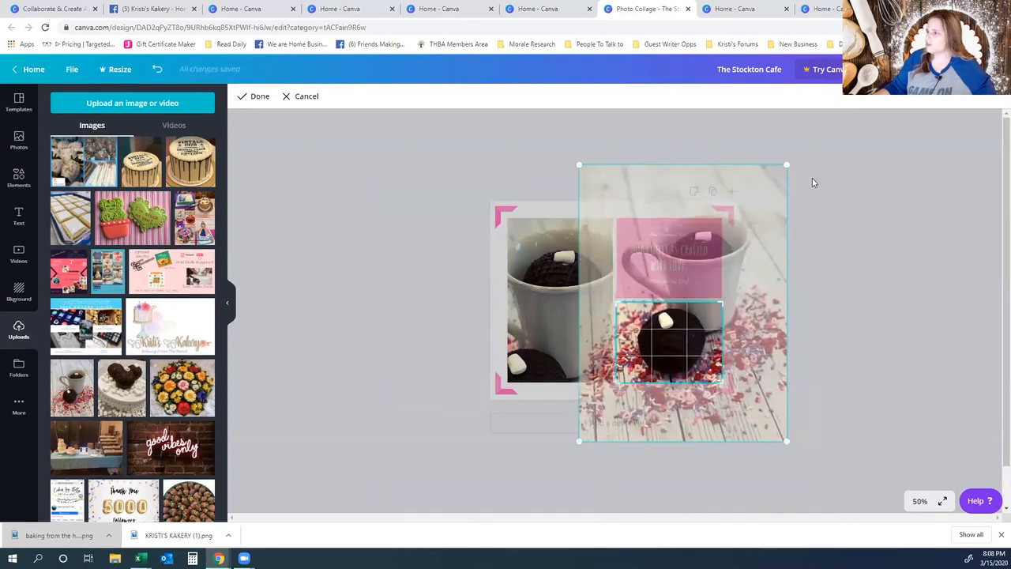
left_click_drag(786, 165, 806, 140)
left_click_drag(687, 335, 683, 345)
left_click(940, 344)
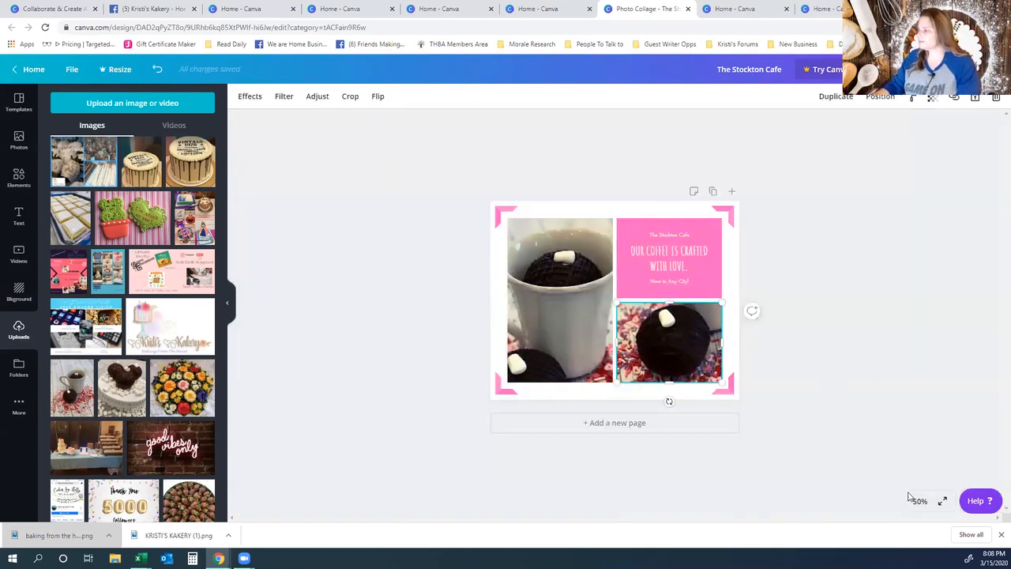
- Replace the "The Stockton Cafe" line in the pink block with "VALENTINES SPECIAL"
left_click(919, 501)
left_click(914, 336)
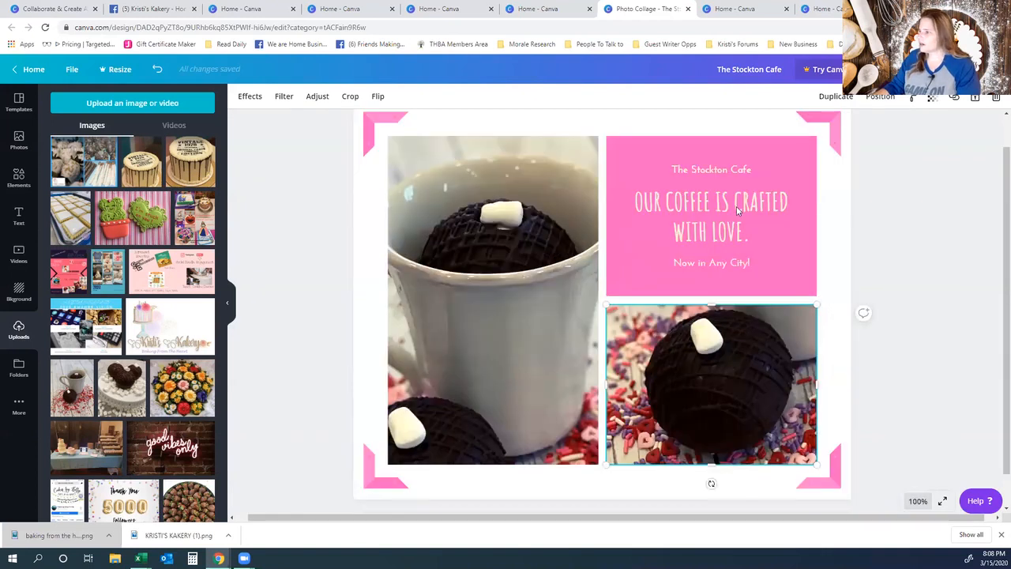
left_click(731, 172)
left_click(747, 204)
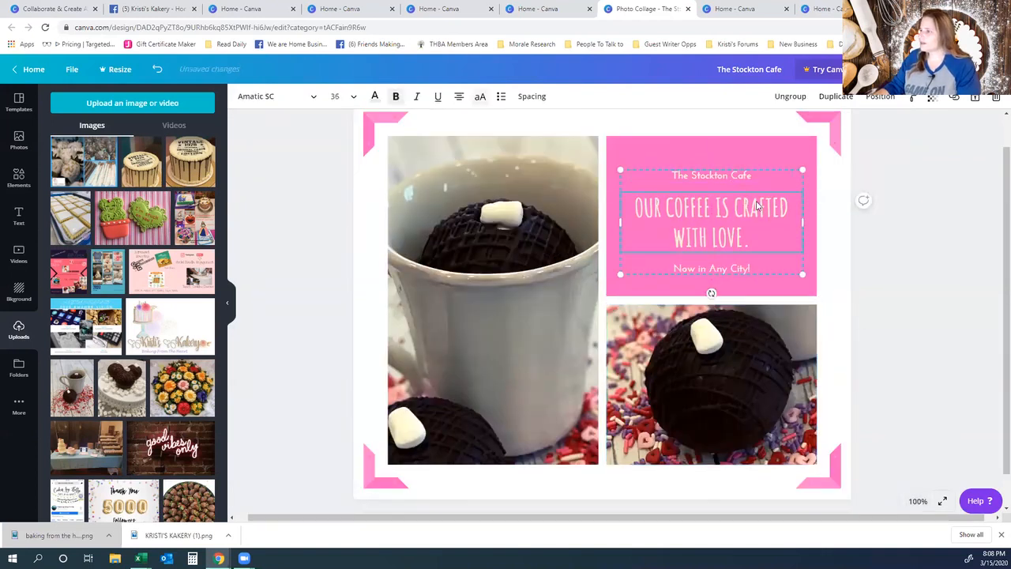
left_click(157, 70)
left_click(742, 176)
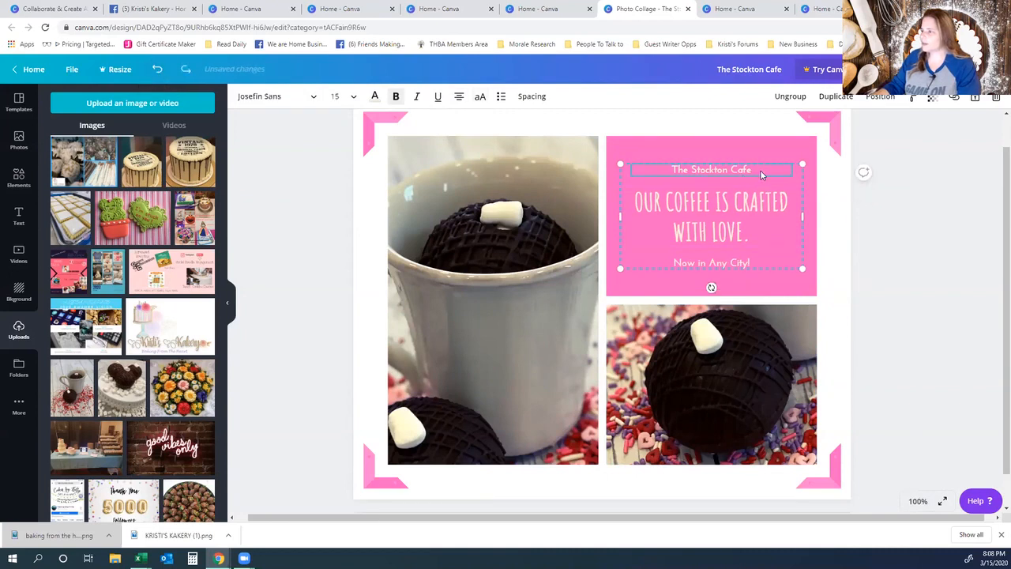
left_click_drag(761, 170, 670, 169)
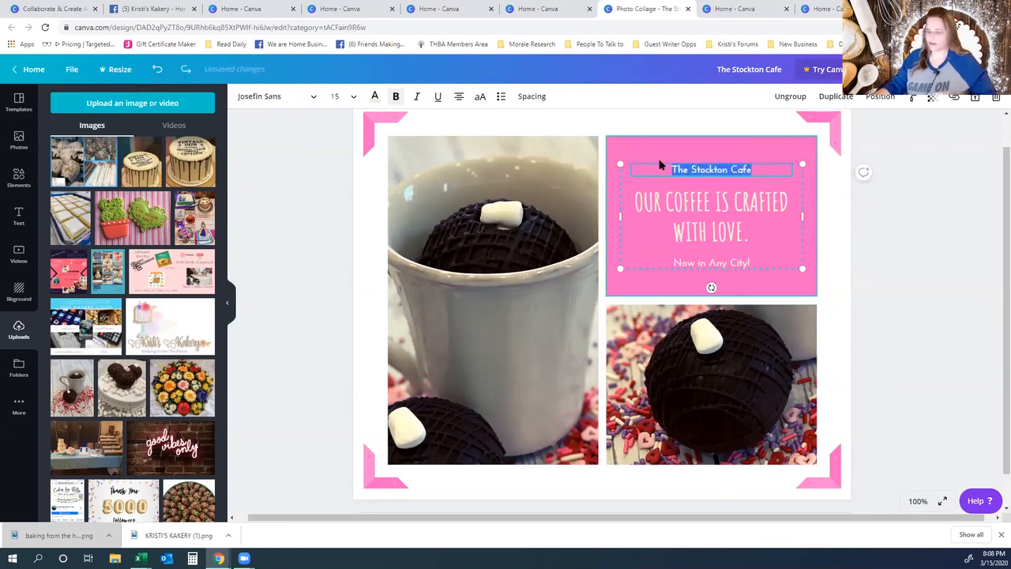
type("valle")
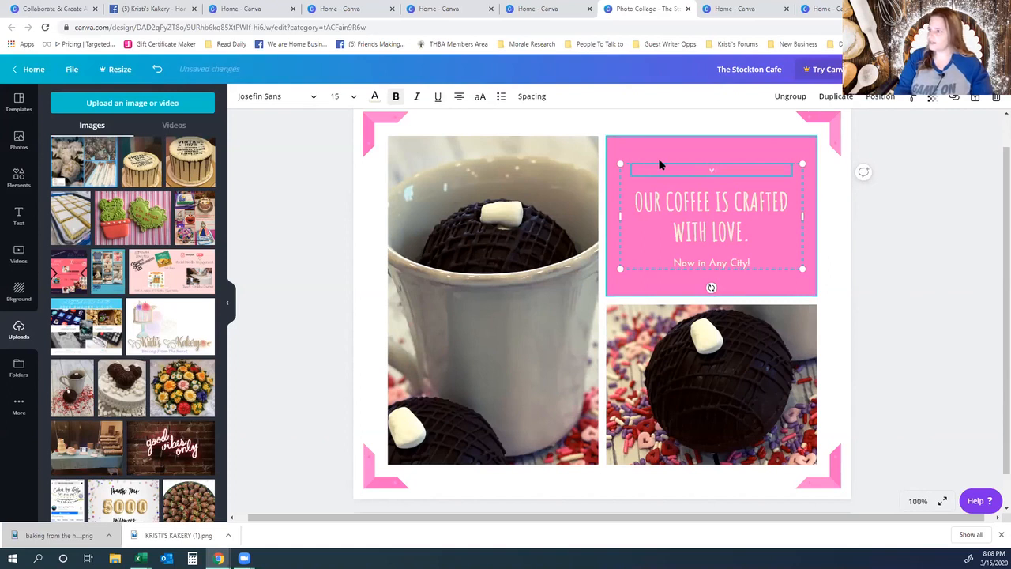
type("alentines SPECIAL")
- Change the pink block's headline to "HOT CHOCOLATE BOMBS" and the line beneath it to "$5 EACH"
left_click_drag(673, 233, 624, 206)
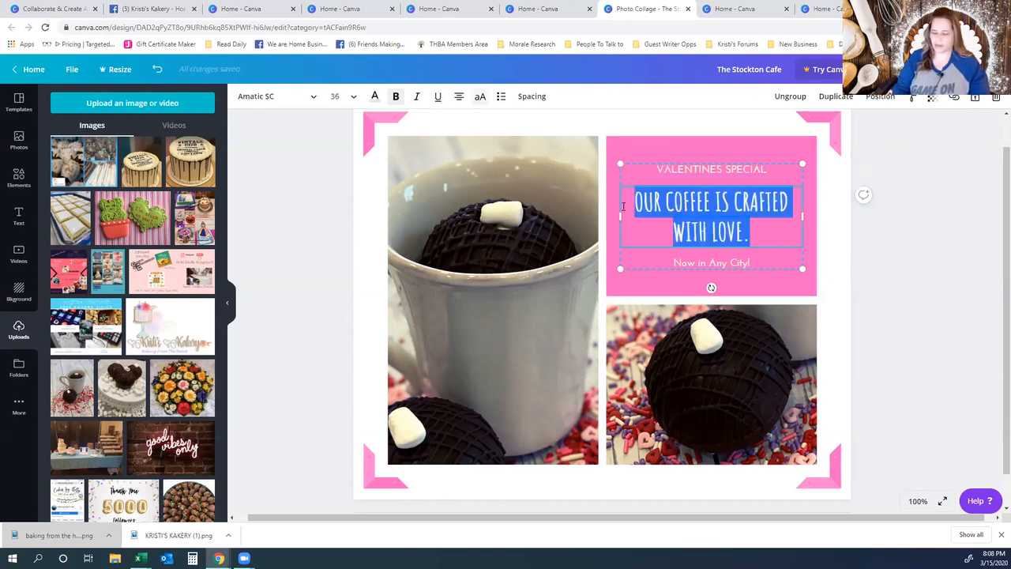
type("HOT CHOCOLATE BOMBS")
left_click(756, 248)
double_click(756, 248)
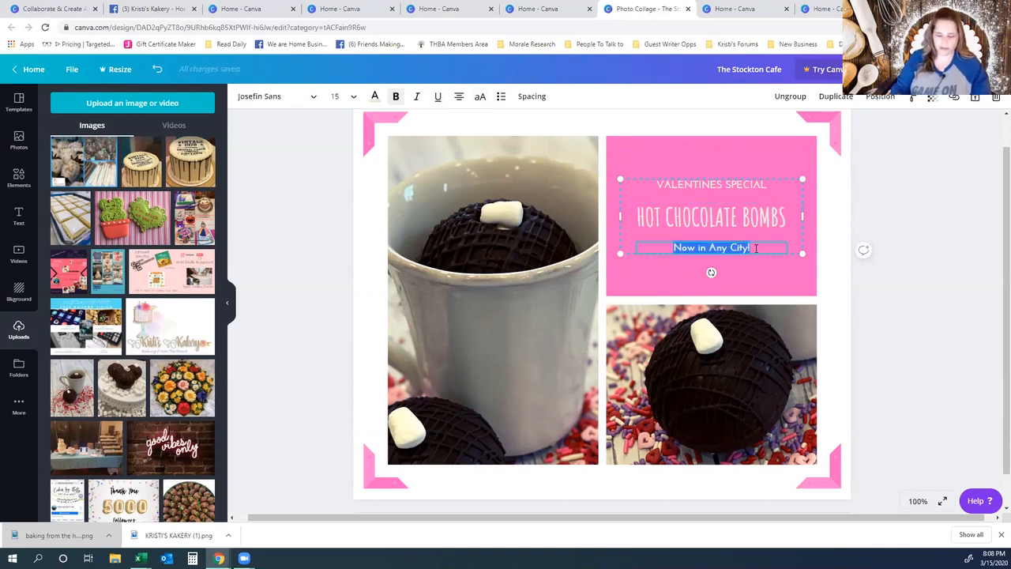
type("$5 EACJ")
key("BackSpace")
type("H")
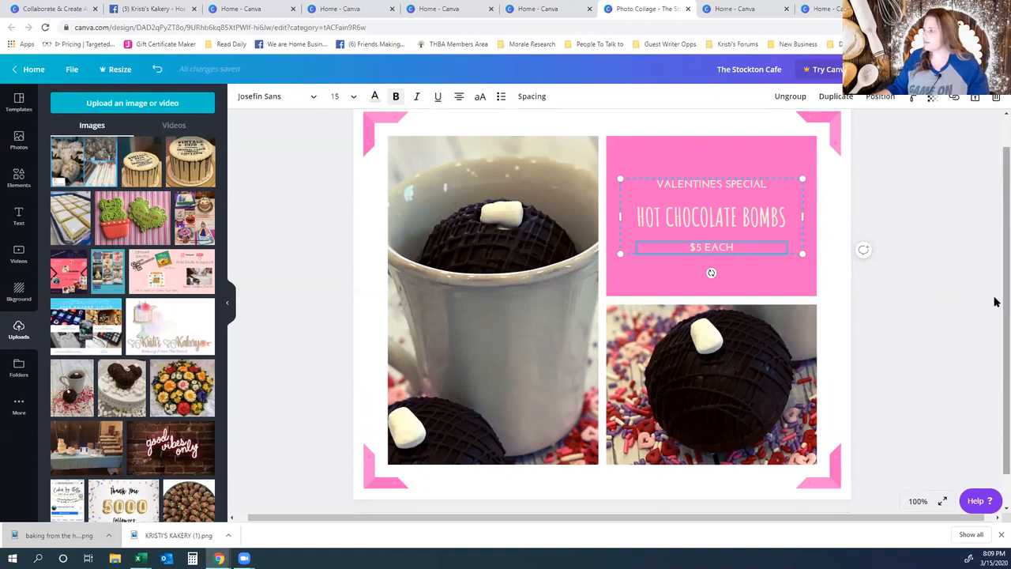
left_click(967, 362)
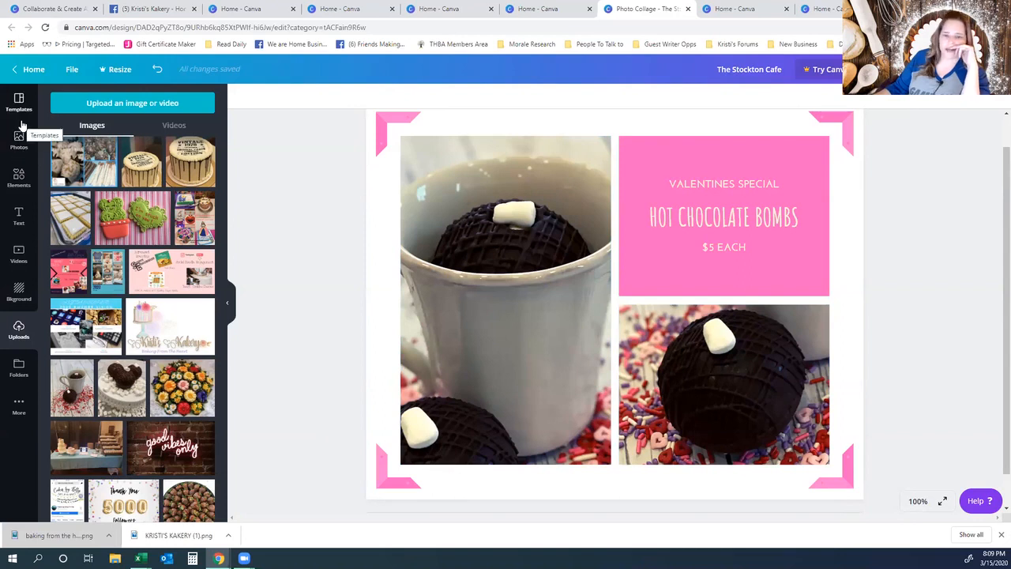
- Start a new Photo Collage design and apply the recently used pink "My New Pastel Fashion Goals" template
scroll(127, 145, "up", 3)
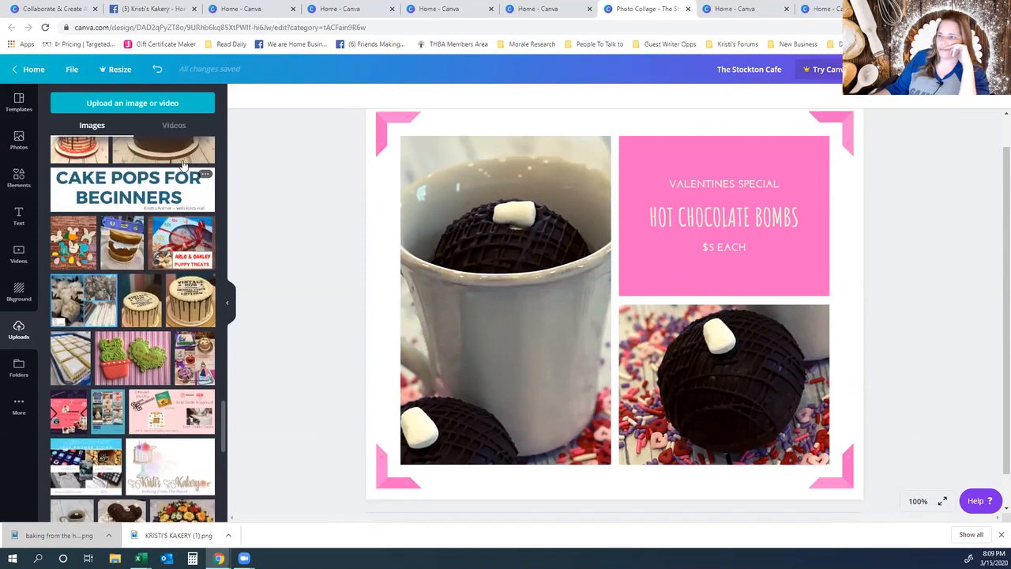
left_click(32, 69)
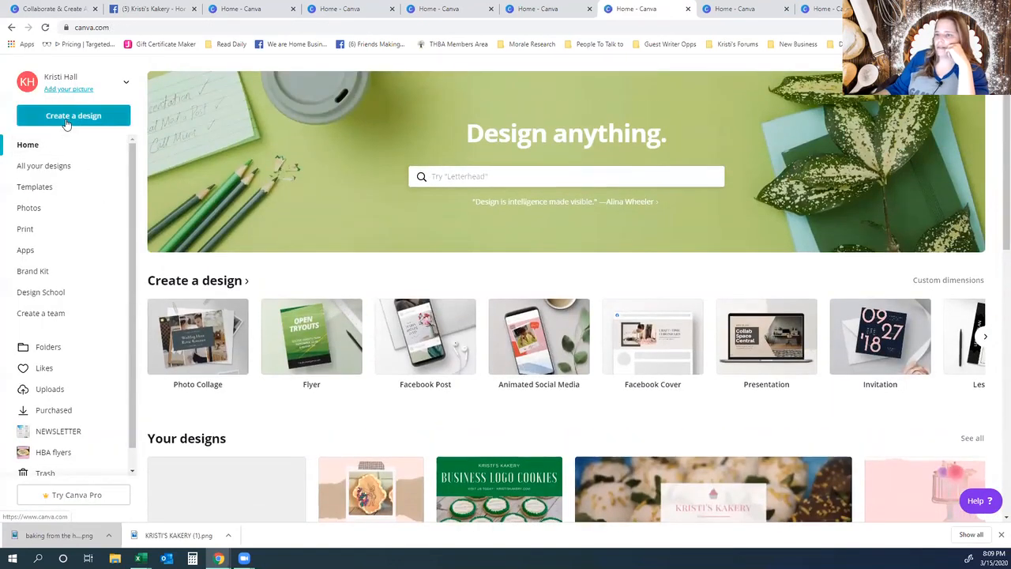
left_click(67, 118)
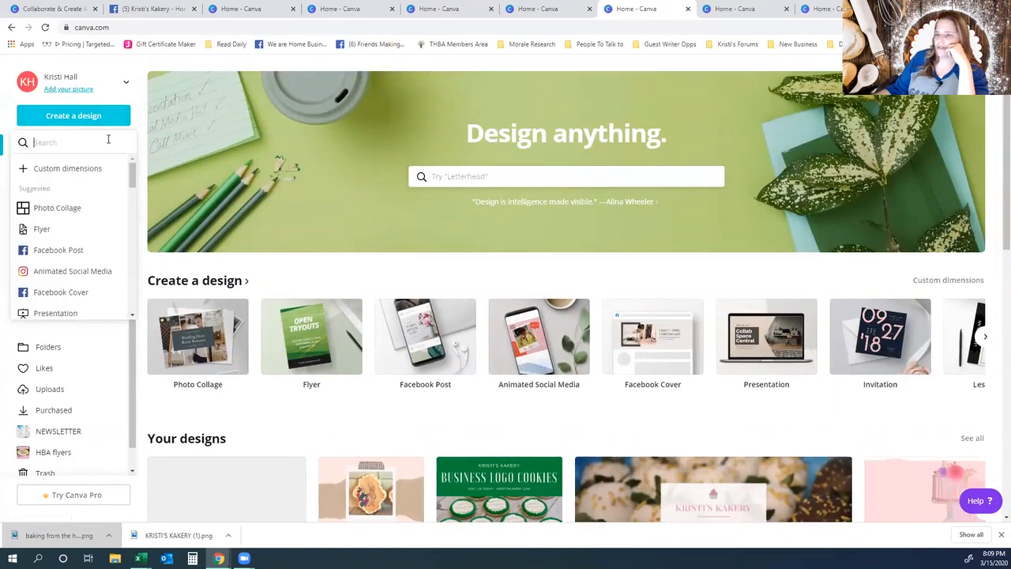
left_click(68, 206)
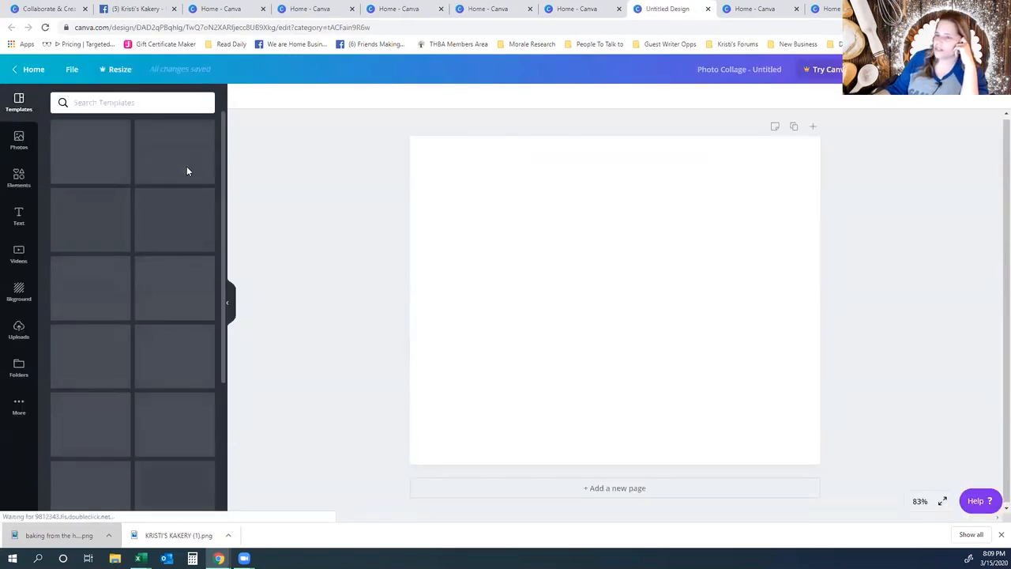
left_click(187, 191)
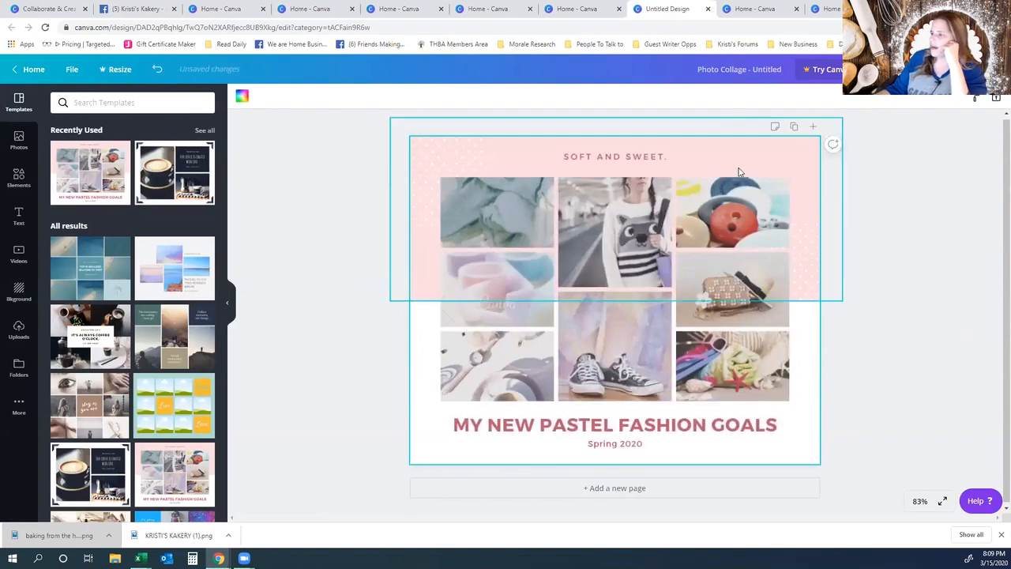
- Replace the "SOFT AND SWEET." heading above the photo grid with "KRISTI'S KAKERY"
left_click(621, 164)
left_click(621, 164)
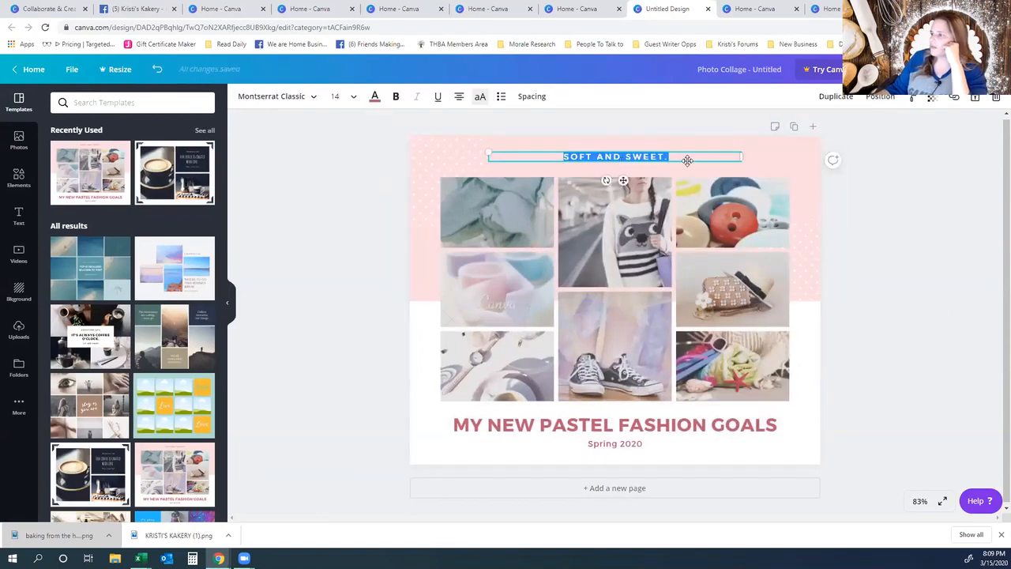
type("KRISTI")
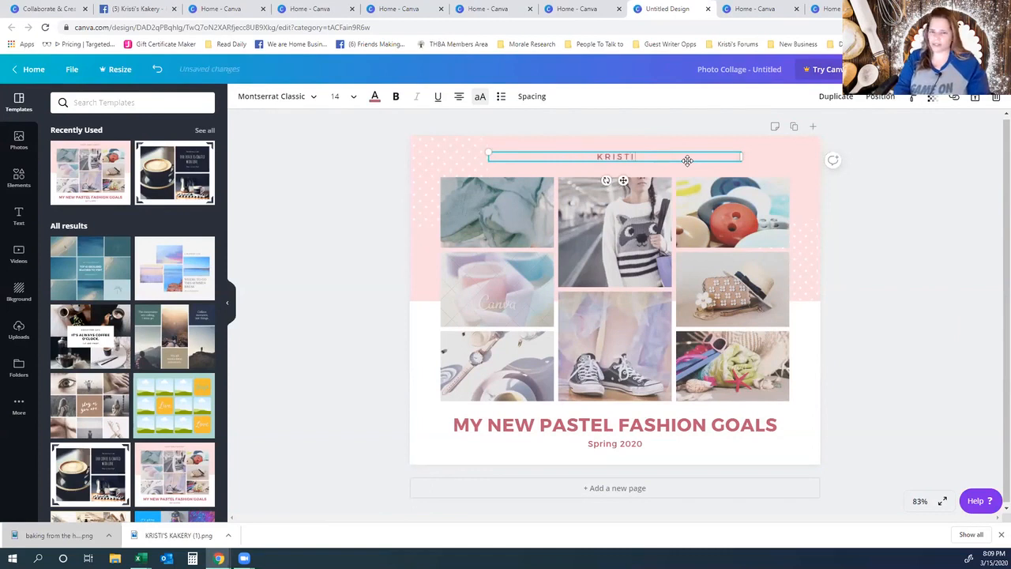
type("'")
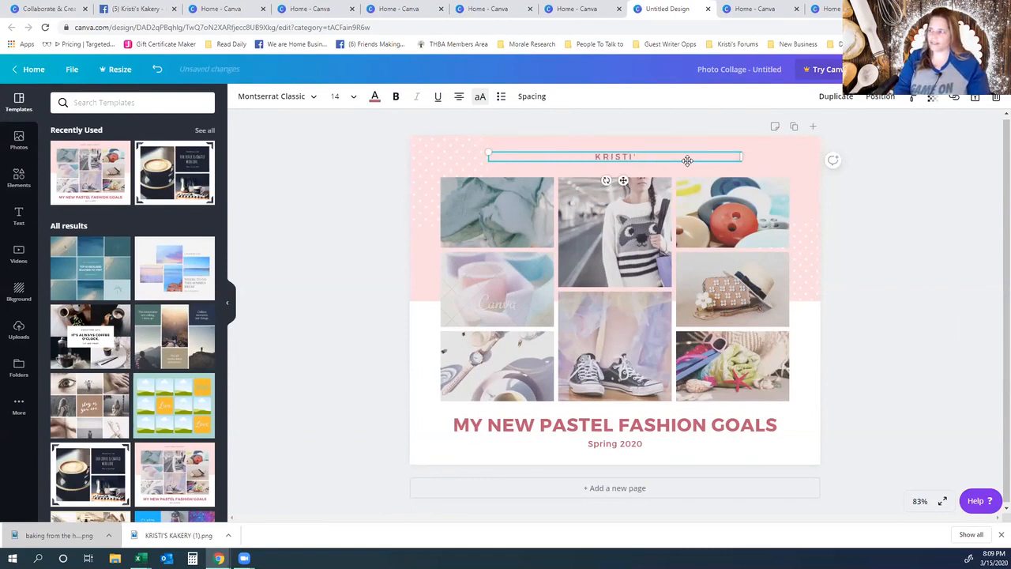
type("S KAKERY")
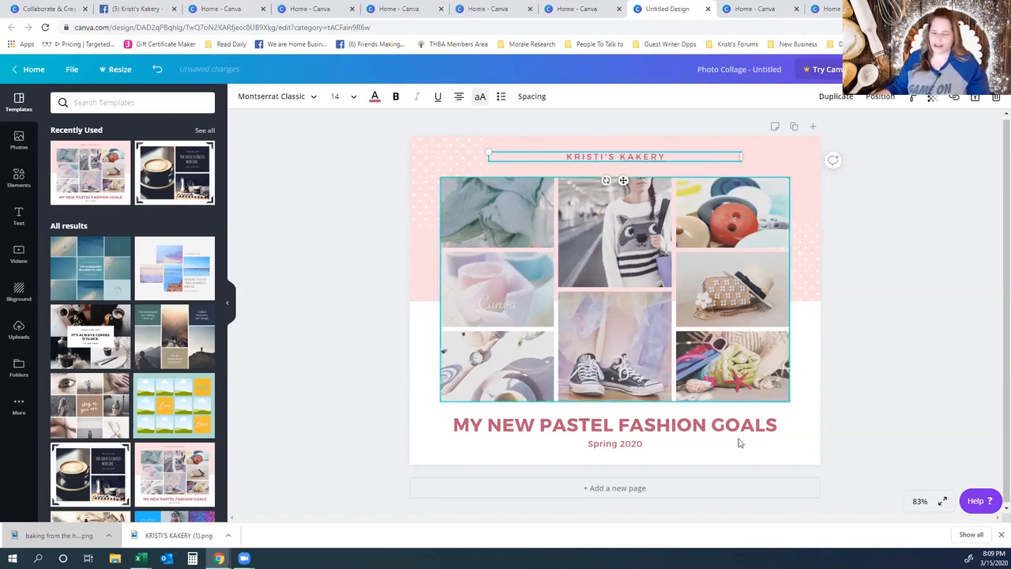
- Change the large headline below the photo grid to "ORDER TODAY!"
double_click(645, 426)
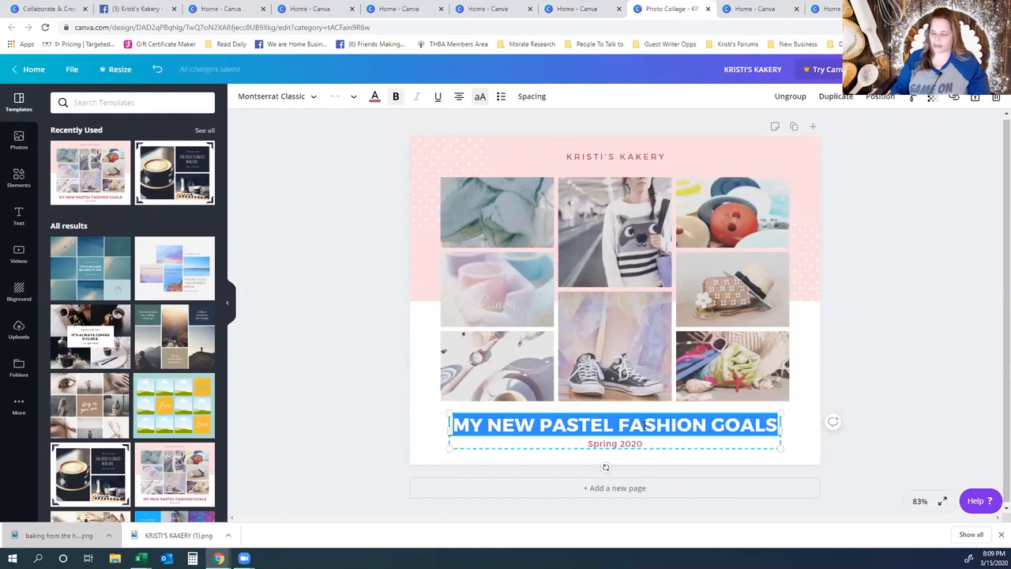
type("ORDER TODAY")
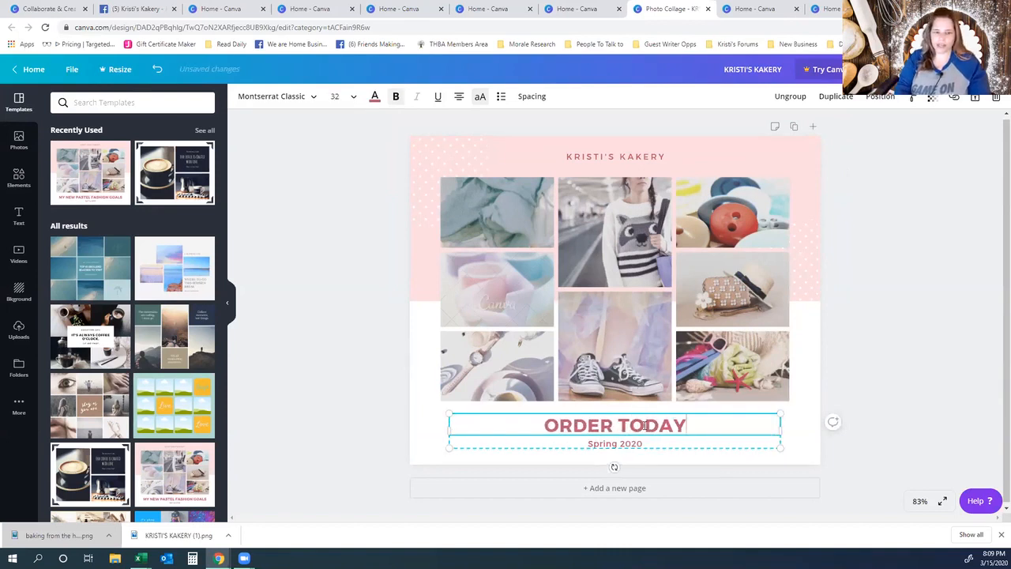
type("!")
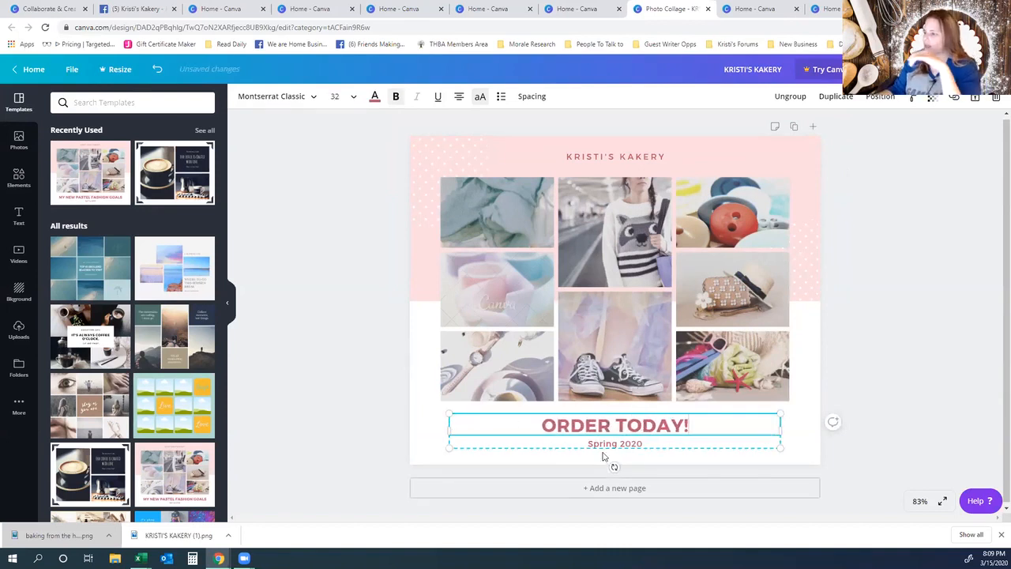
- Delete only the "Spring 2020" text element from the headline group
left_click(599, 446)
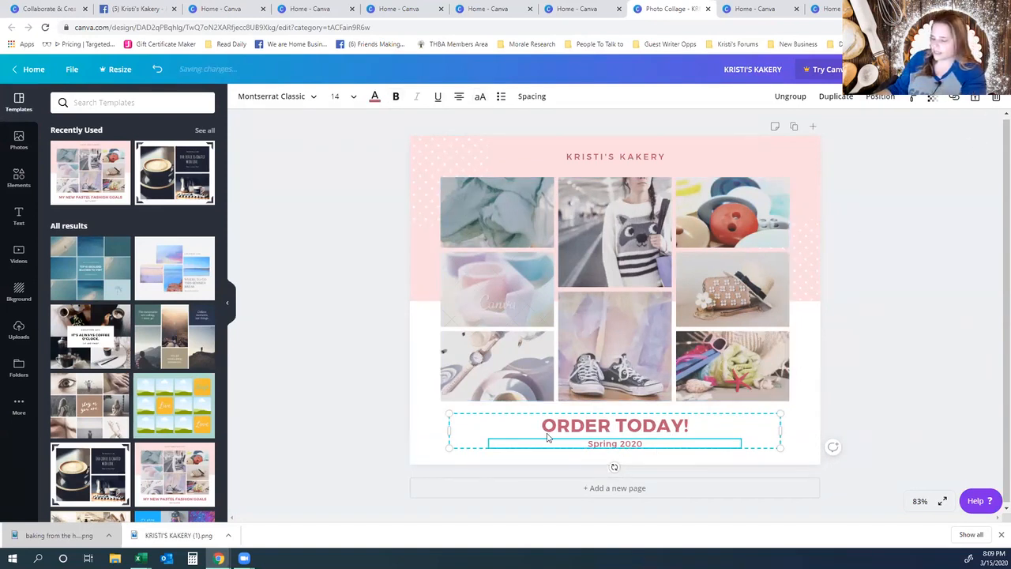
left_click(996, 98)
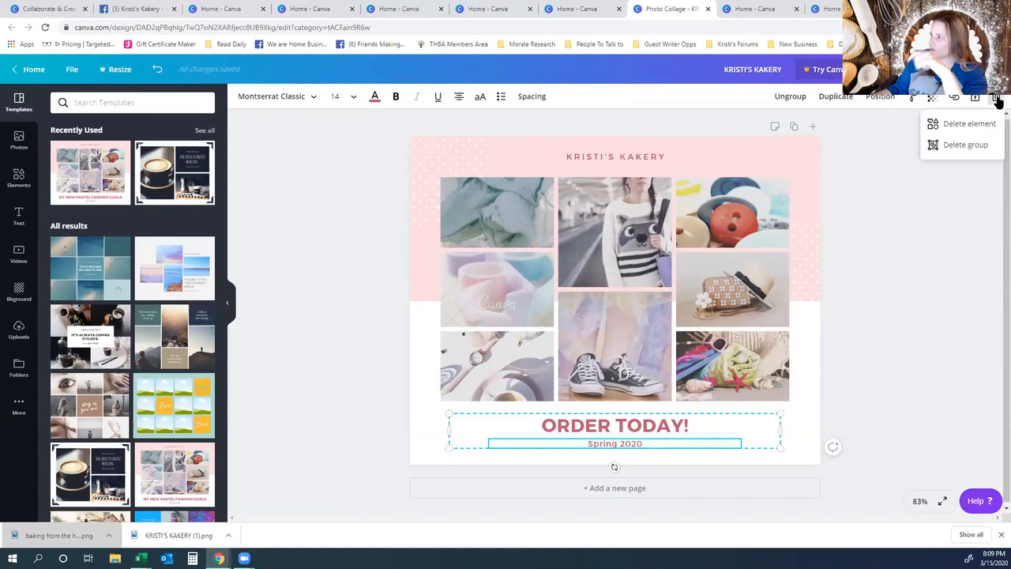
left_click(991, 129)
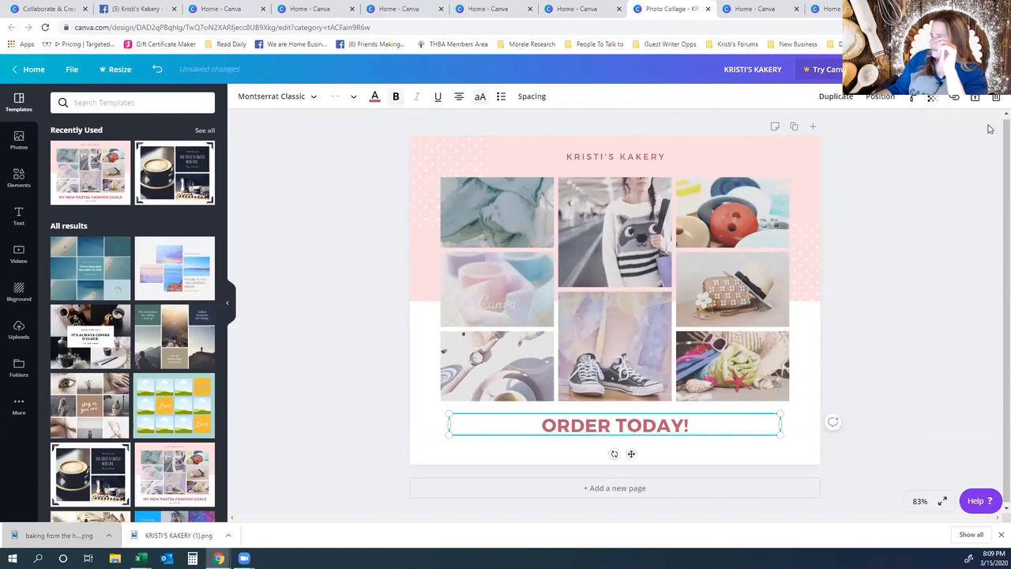
left_click(972, 304)
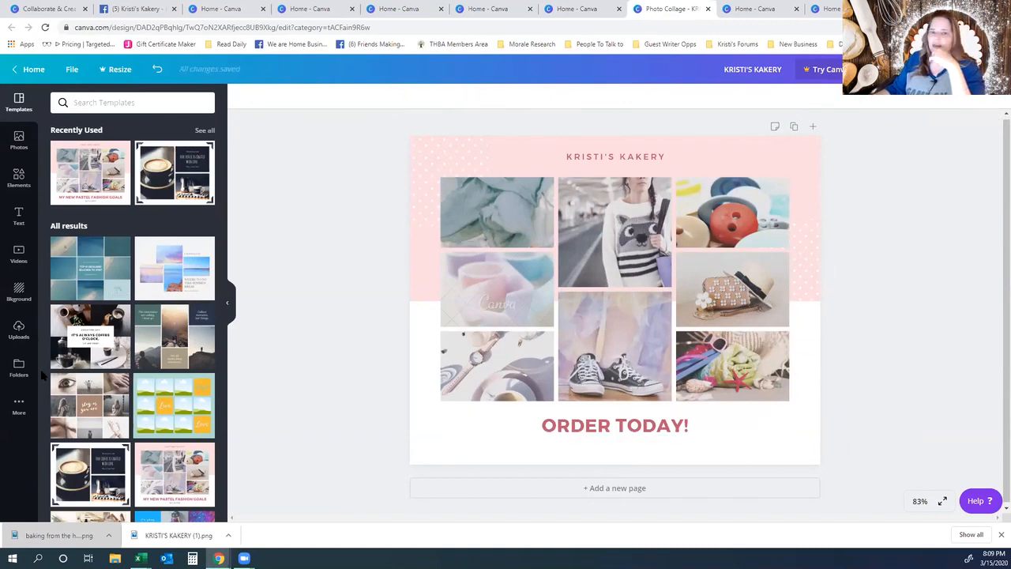
- Replace the photo in the collage's upper-left frame with the uploaded picture of the strawberry-topped crepe
left_click(20, 334)
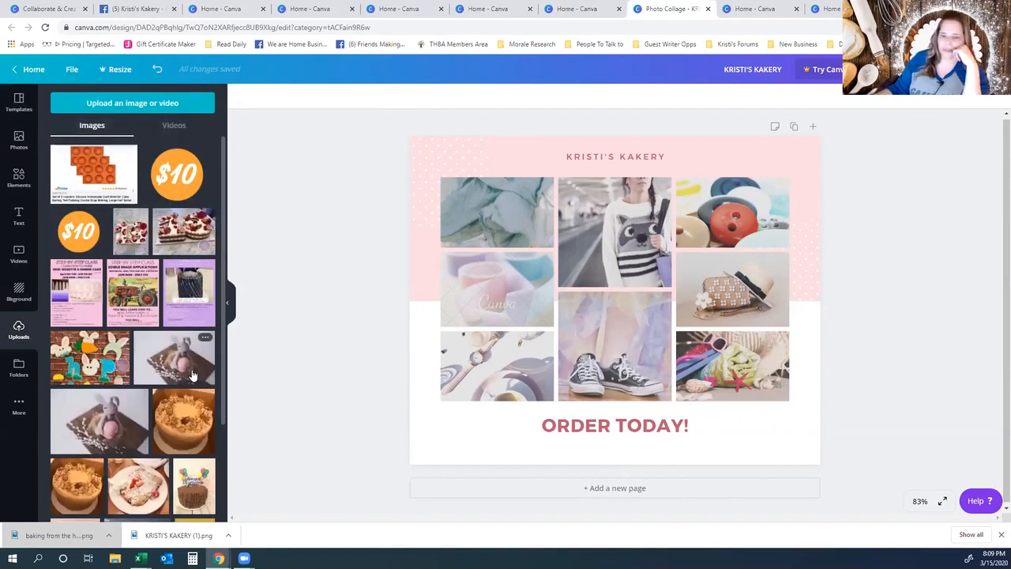
scroll(169, 405, "down", 1)
scroll(168, 406, "down", 1)
left_click_drag(137, 347, 498, 217)
- Replace the photo in the collage's middle-left frame with the uploaded picture of the red tractor cake
scroll(161, 395, "down", 2)
mouse_move(168, 392)
left_mouse_down()
mouse_move(461, 311)
mouse_move(162, 393)
left_mouse_up()
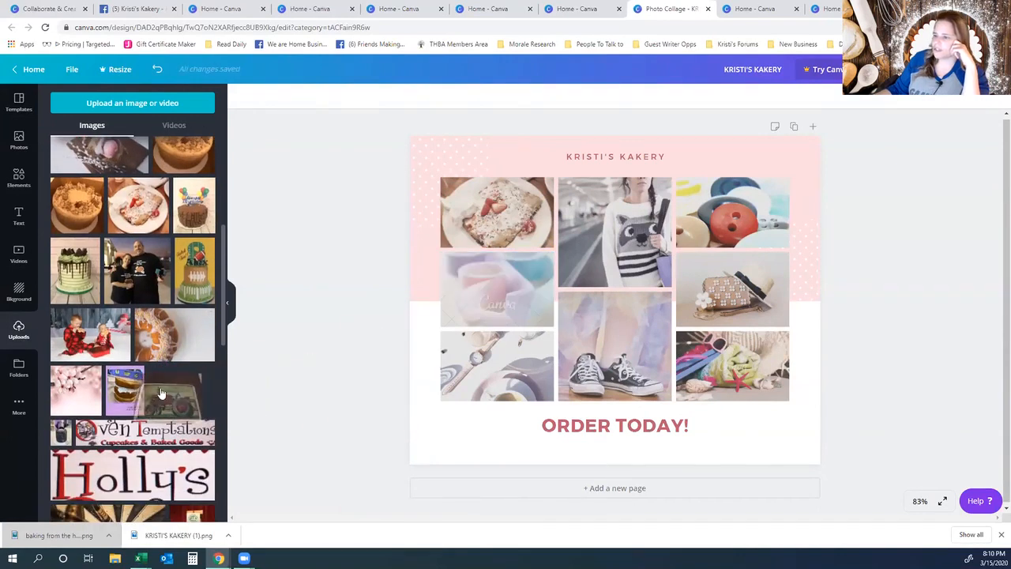
left_click(497, 290)
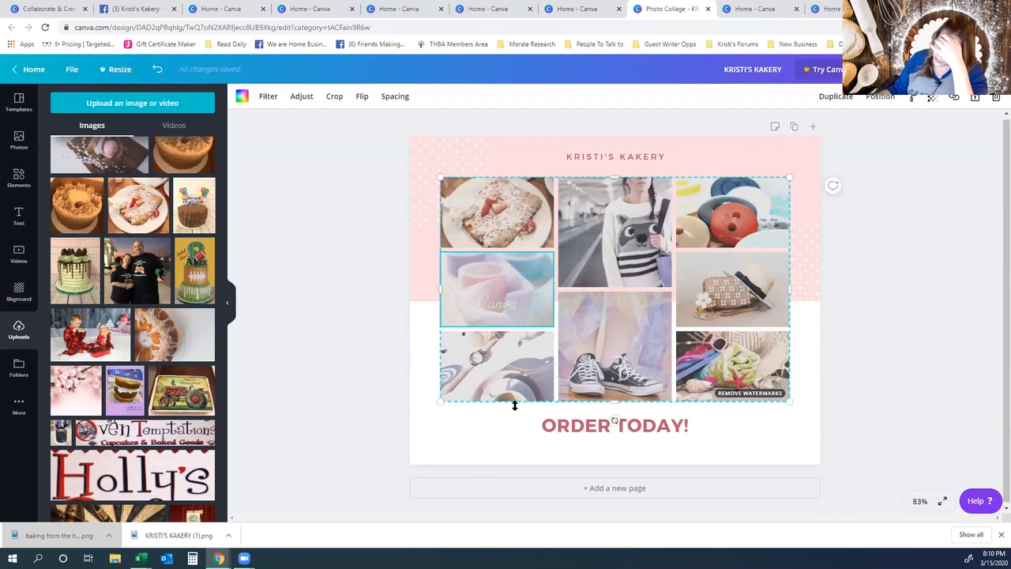
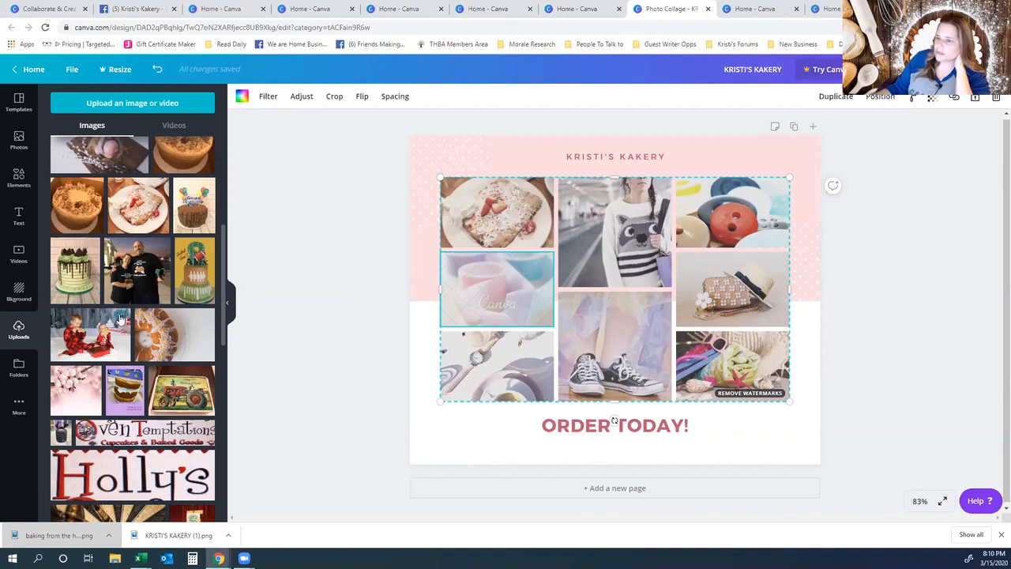
left_click_drag(191, 401, 542, 310)
- Fill the collage's lower-left frame with the uploaded photo of three chocolate cupcakes with white frosting
scroll(182, 404, "down", 2)
scroll(181, 404, "down", 4)
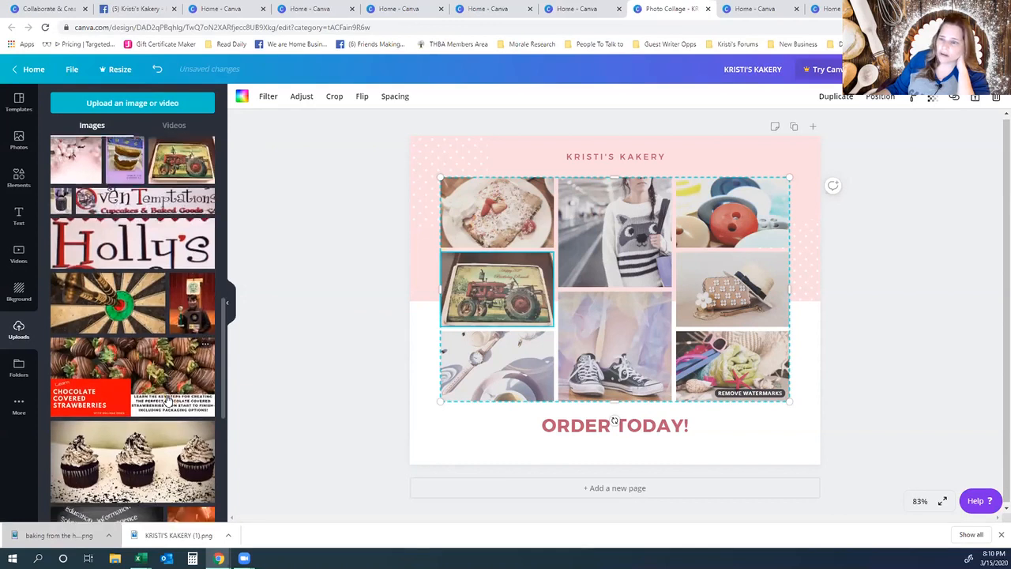
scroll(161, 400, "down", 1)
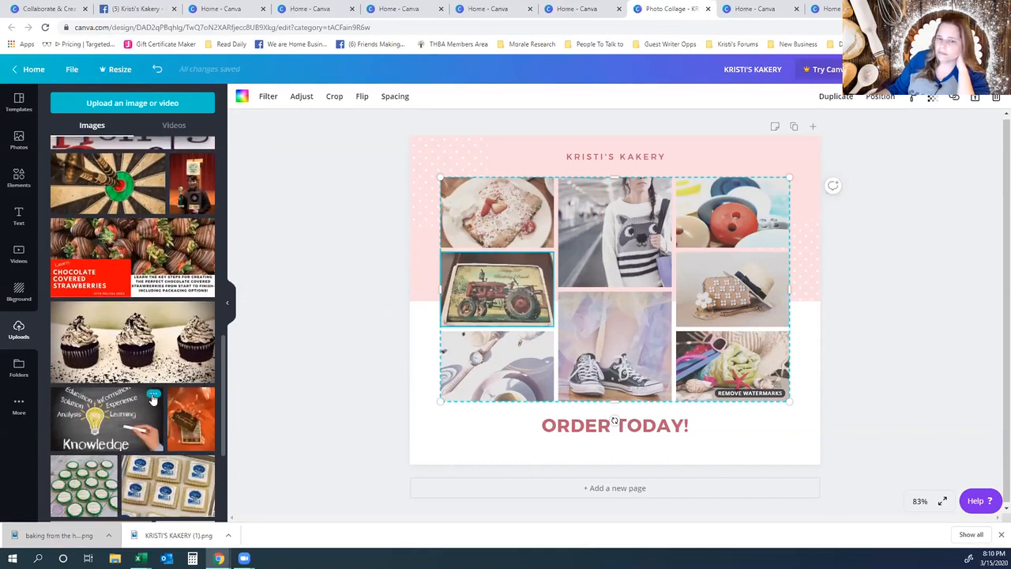
scroll(153, 399, "down", 2)
left_click_drag(150, 289, 495, 372)
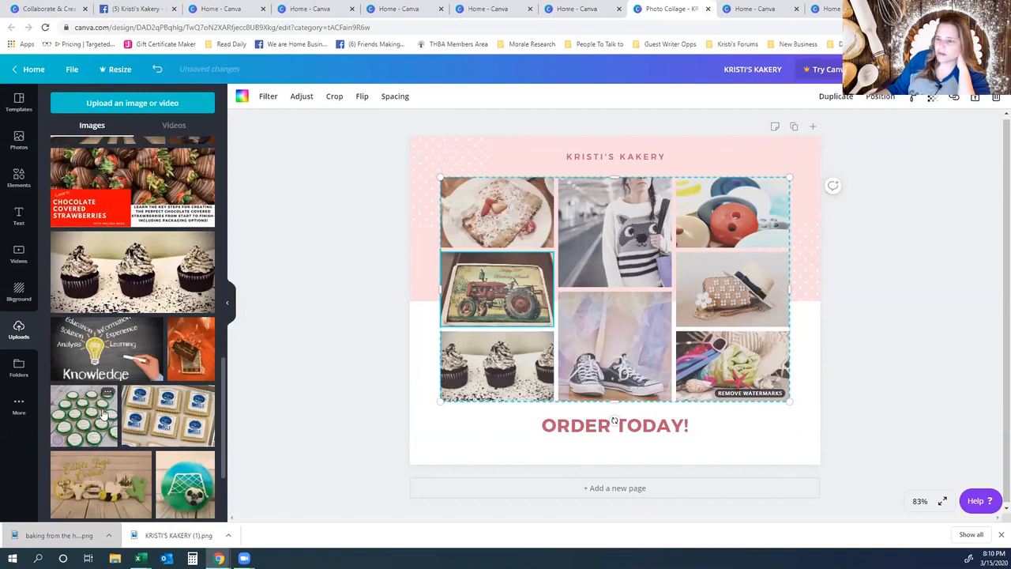
- Fill the collage's upper-middle frame with the uploaded two-cupcake photo and the middle-right frame with the tall white cake photo
scroll(103, 417, "down", 3)
scroll(168, 421, "down", 3)
left_click_drag(168, 421, 619, 218)
scroll(158, 415, "down", 3)
scroll(158, 412, "down", 5)
left_click_drag(181, 419, 709, 281)
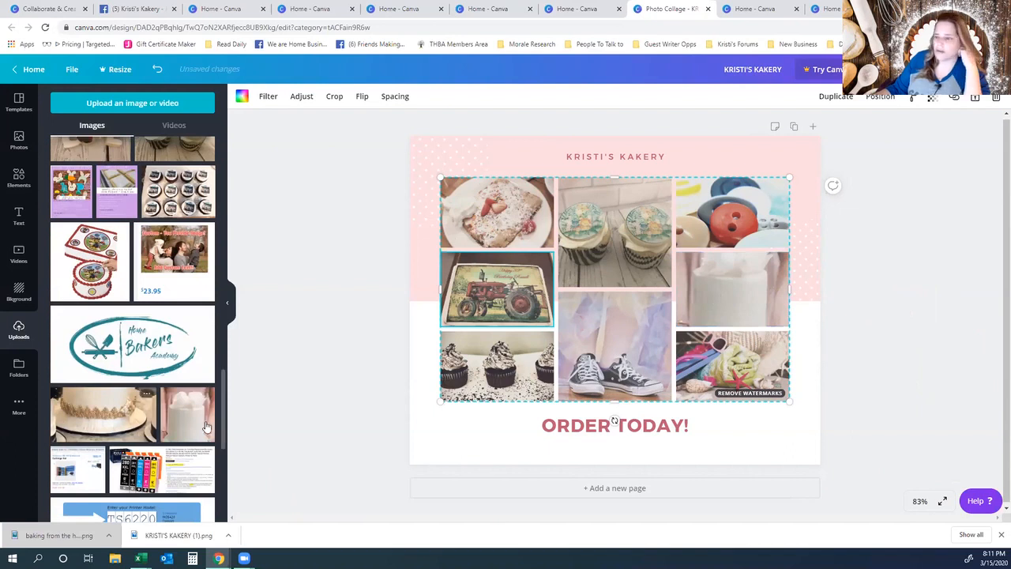
- Replace the photo in the collage's lower-right frame with the uploaded picture of the chocolate-striped dark cake
scroll(171, 448, "down", 5)
scroll(170, 448, "down", 8)
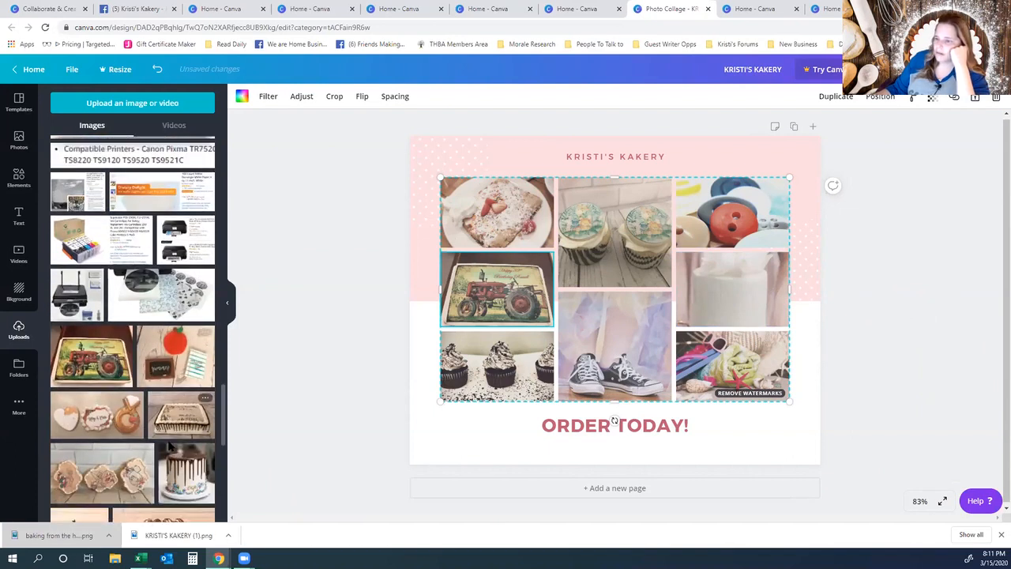
left_click_drag(175, 433, 732, 371)
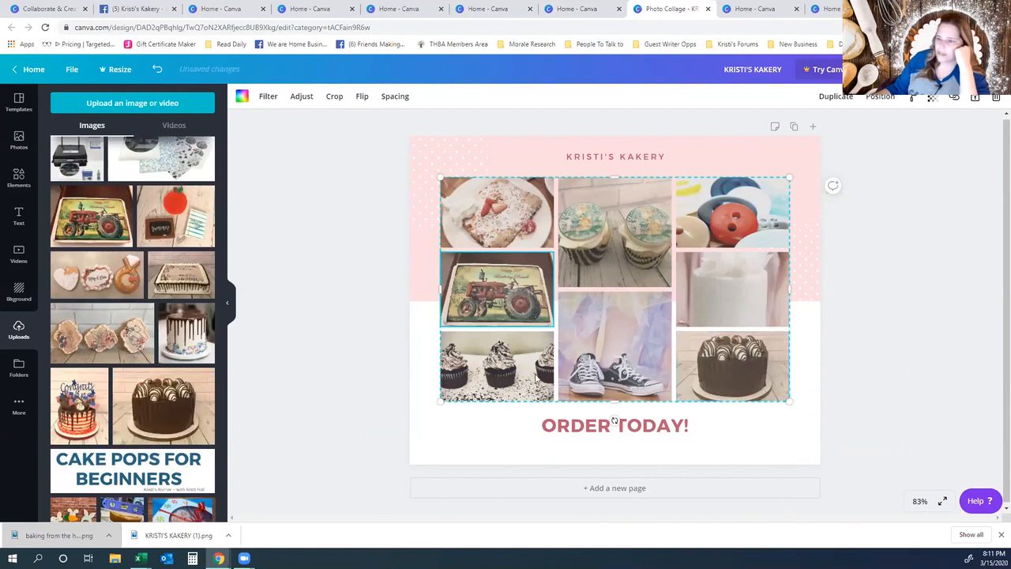
- Fill the collage's lower-middle frame with the heart, plaque and ring cookie photo and the upper-right frame with the "VINTAGE" drip cake photo
scroll(179, 429, "down", 5)
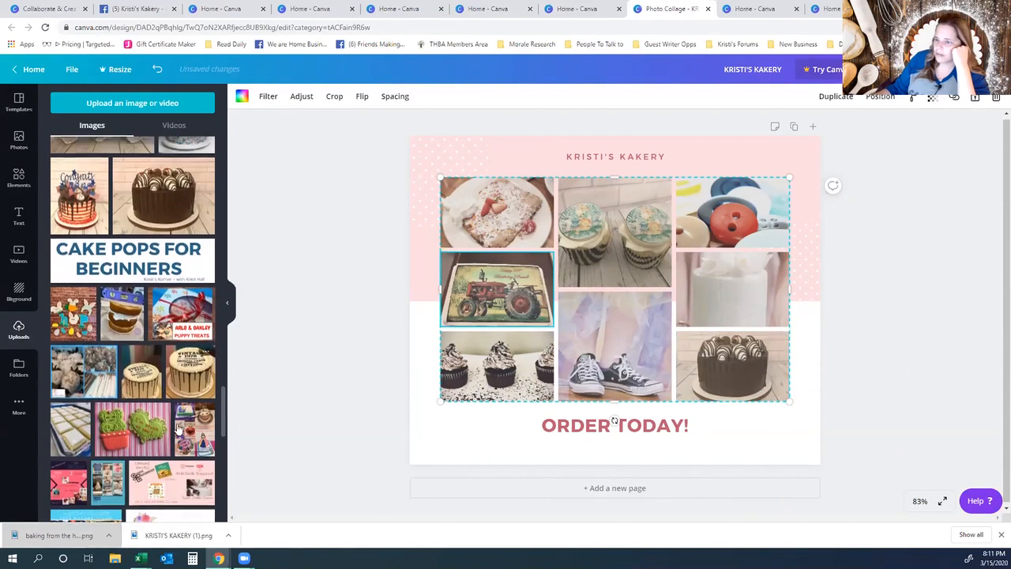
scroll(180, 433, "up", 3)
left_click_drag(83, 217, 621, 335)
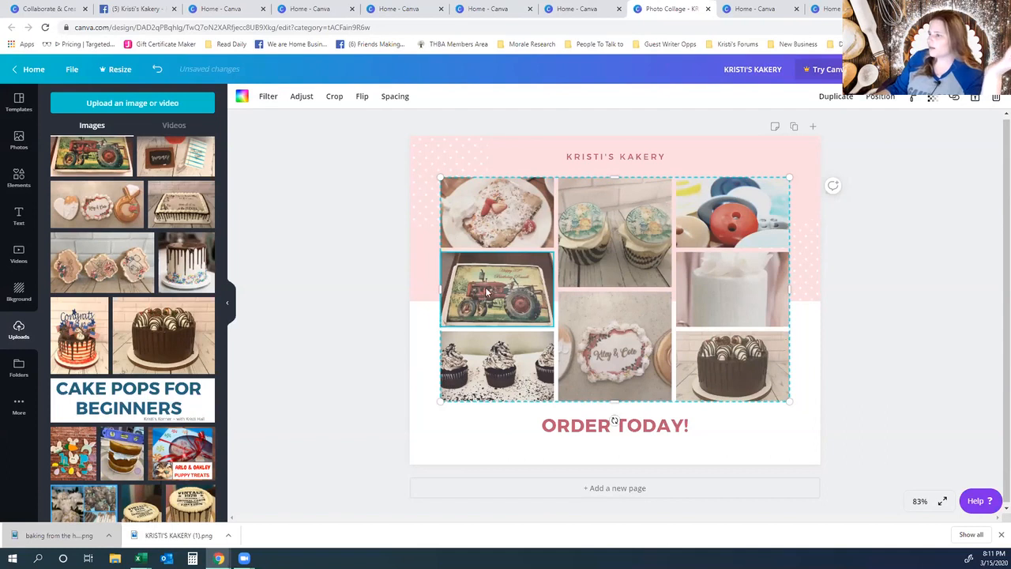
scroll(198, 439, "down", 2)
left_click_drag(145, 449, 733, 207)
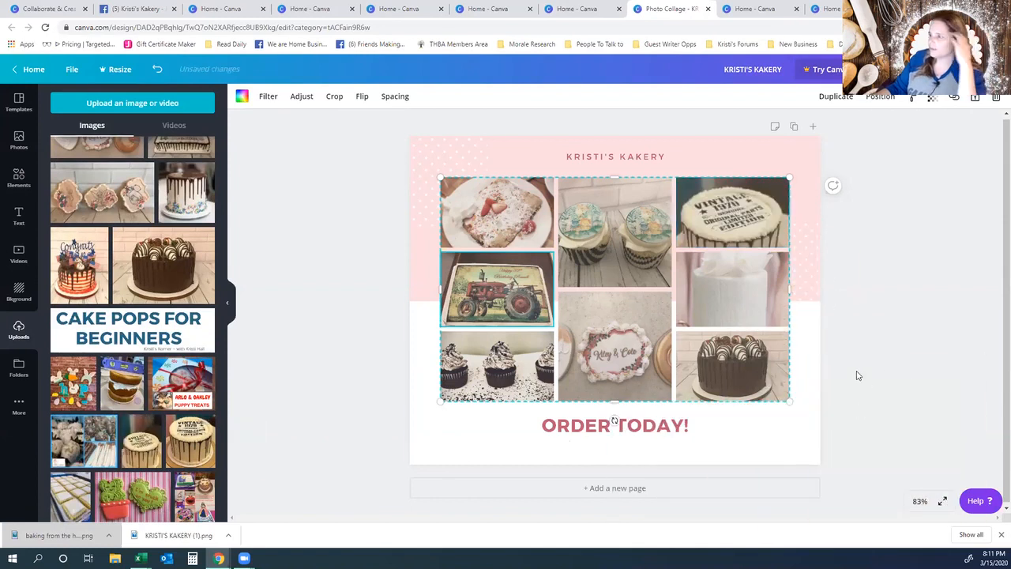
- Enlarge and reposition the strawberry crepe photo inside its frame so the crepe fills the crop
double_click(494, 229)
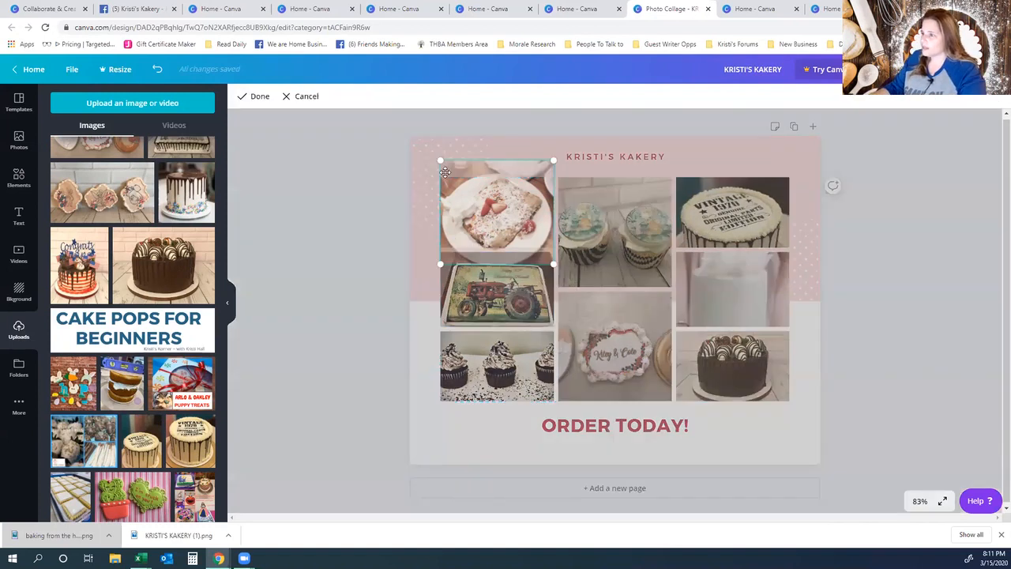
left_click_drag(440, 161, 403, 134)
left_click_drag(490, 214, 504, 224)
left_click(939, 265)
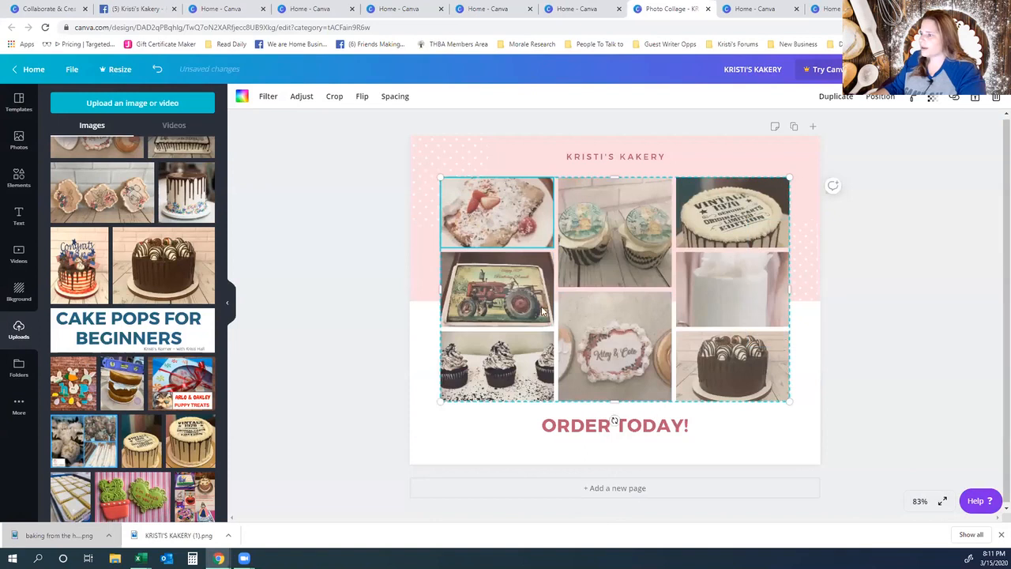
- Enlarge the tractor cake photo inside its frame and shift it so the tractor image fills the crop
double_click(492, 301)
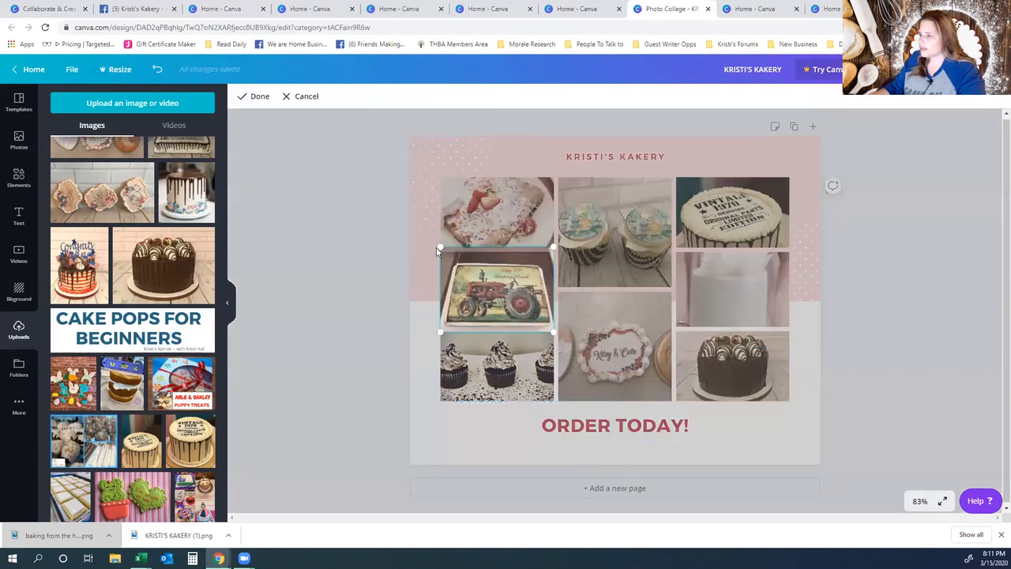
left_click_drag(442, 245, 395, 212)
left_click_drag(503, 288, 522, 296)
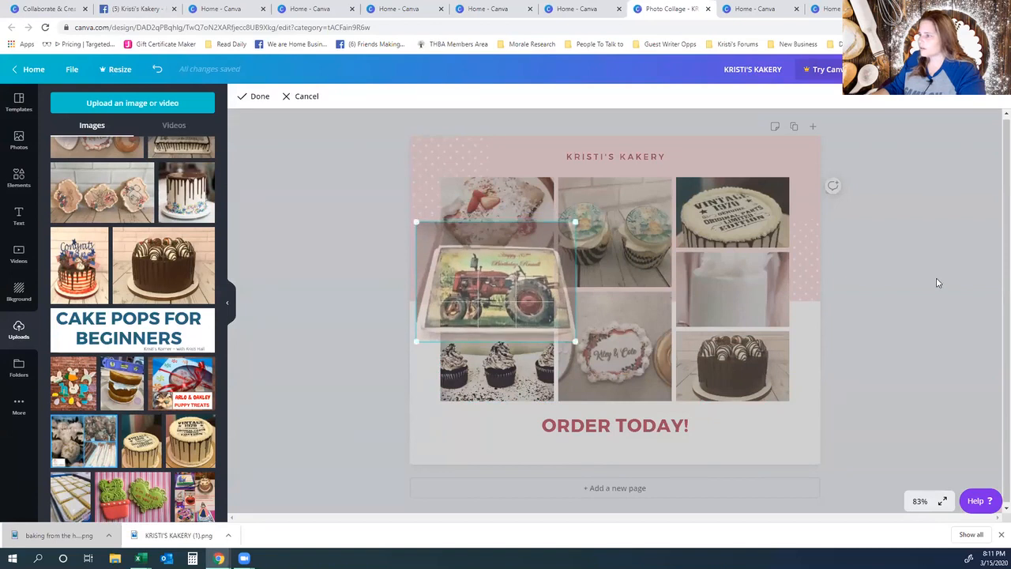
left_click(936, 277)
- Enlarge and shift the three-cupcake photo inside the lower-left frame so only two whole cupcakes show
double_click(522, 381)
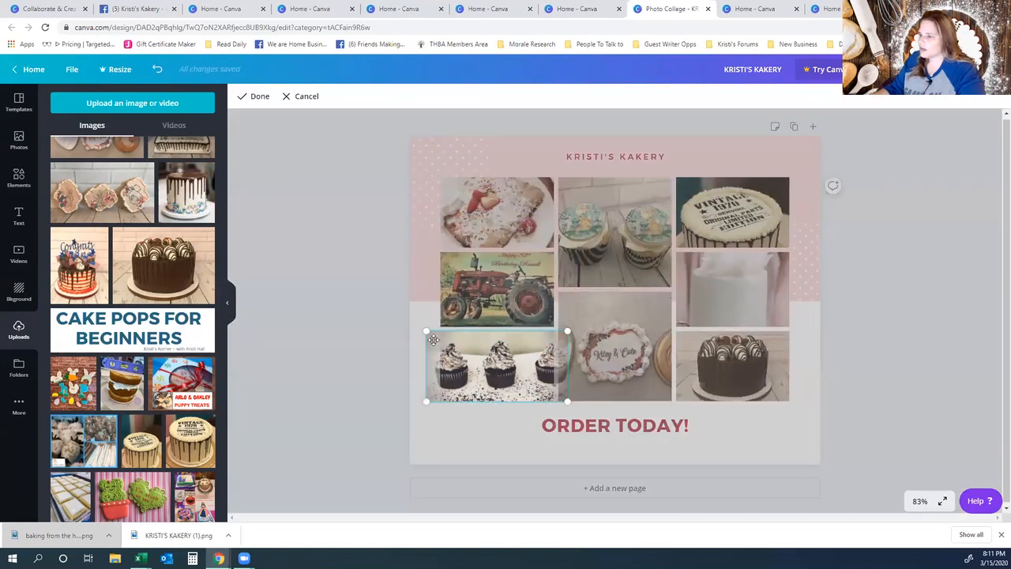
left_click_drag(480, 370, 489, 371)
left_click_drag(577, 331, 621, 309)
left_click_drag(517, 362, 515, 378)
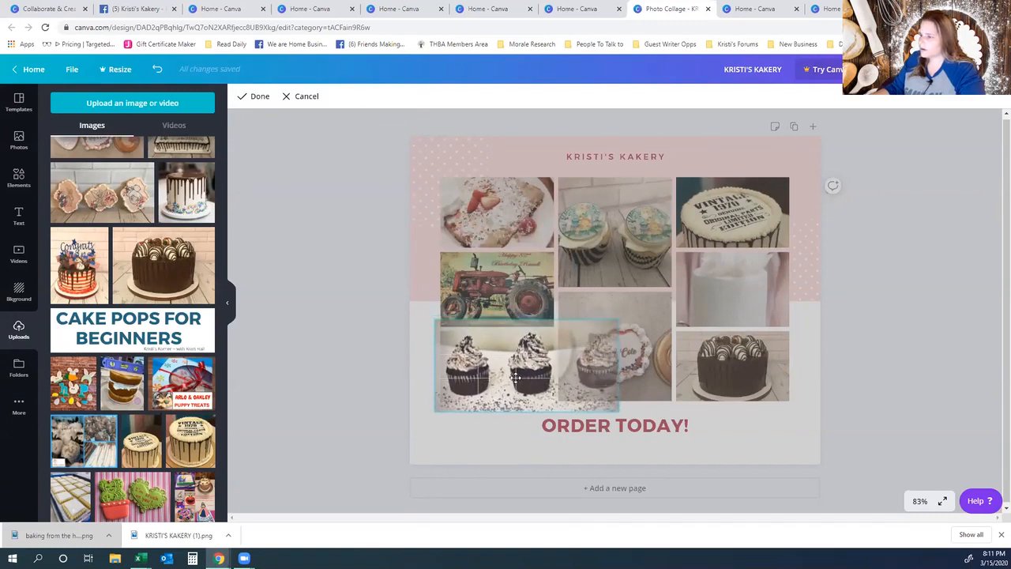
left_click(941, 328)
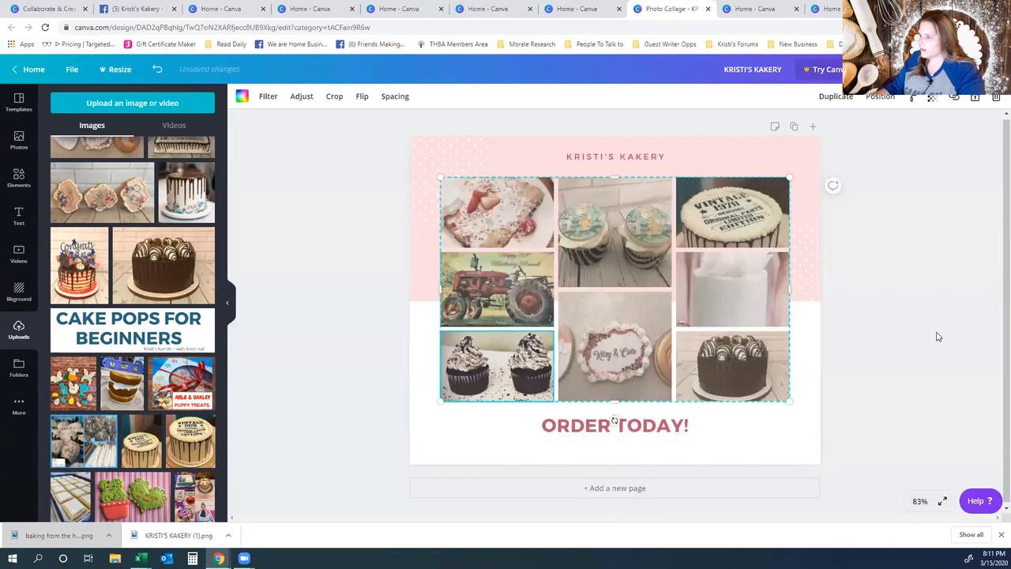
- Enlarge and reposition the cookie photo in the lower-middle frame so only the white heart cookie shows
double_click(623, 360)
left_click_drag(623, 360, 666, 354)
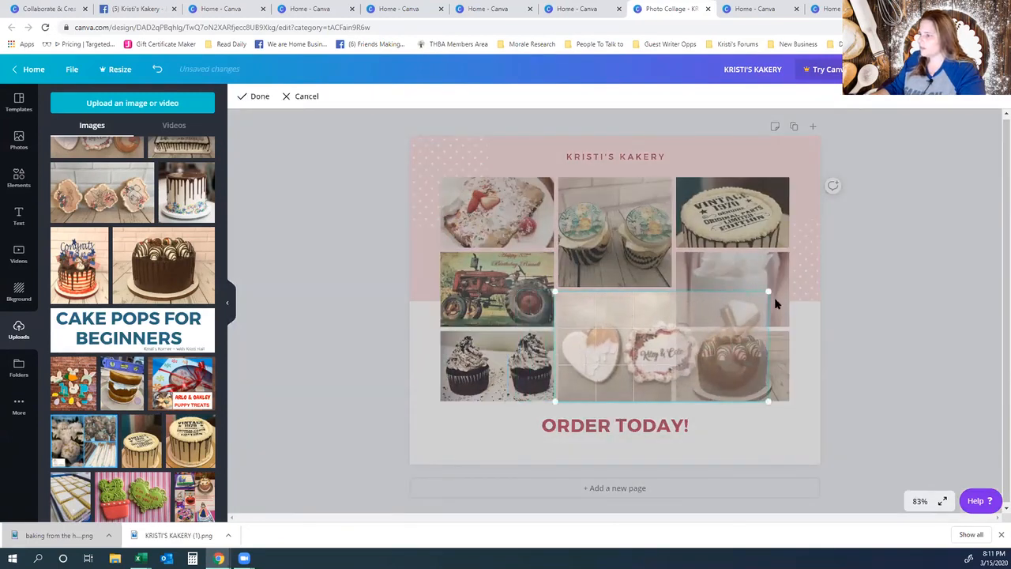
left_click_drag(768, 293, 907, 220)
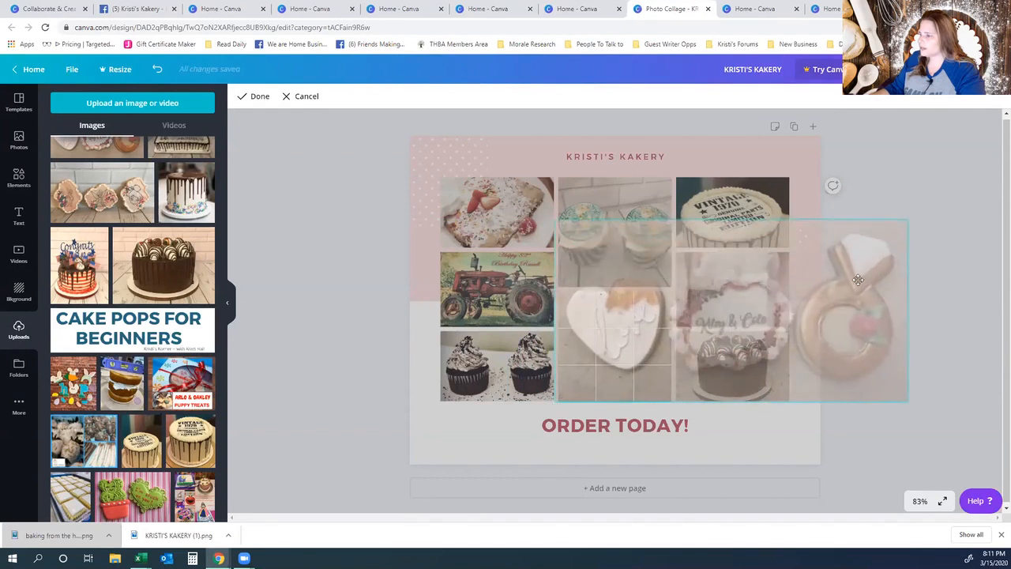
left_click_drag(618, 342, 612, 359)
left_click(974, 329)
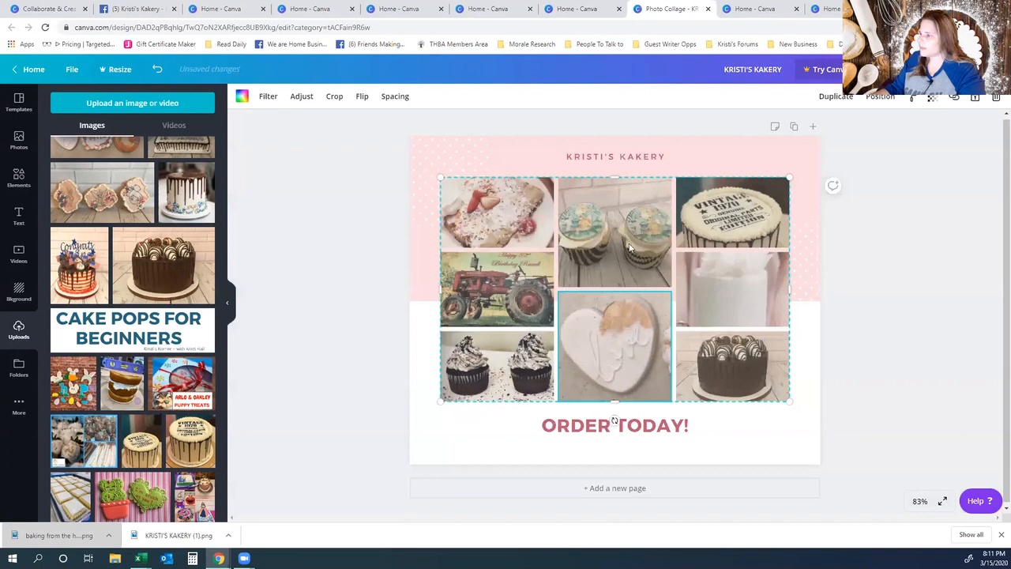
double_click(618, 342)
left_click_drag(904, 242, 923, 232)
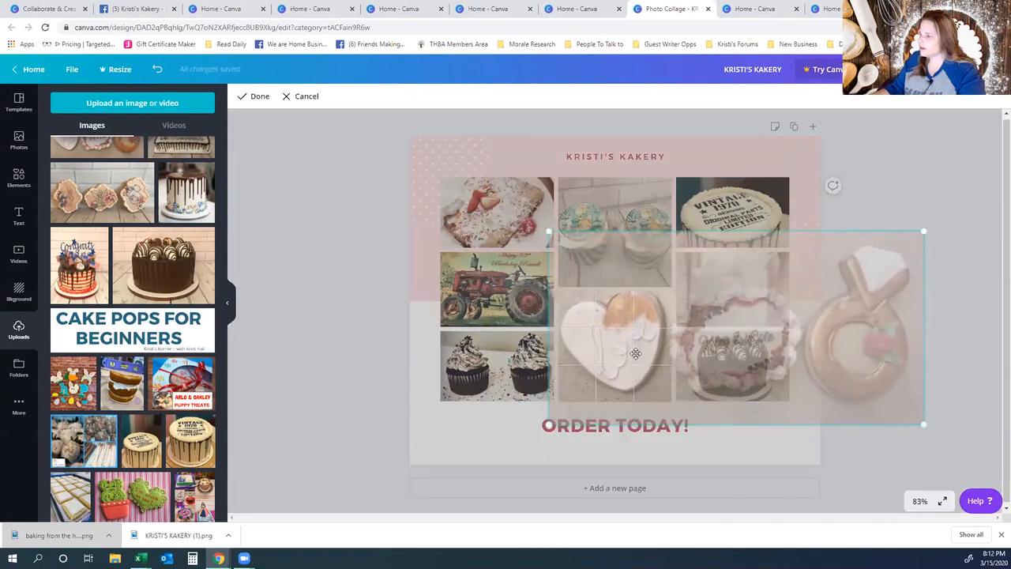
left_click(929, 202)
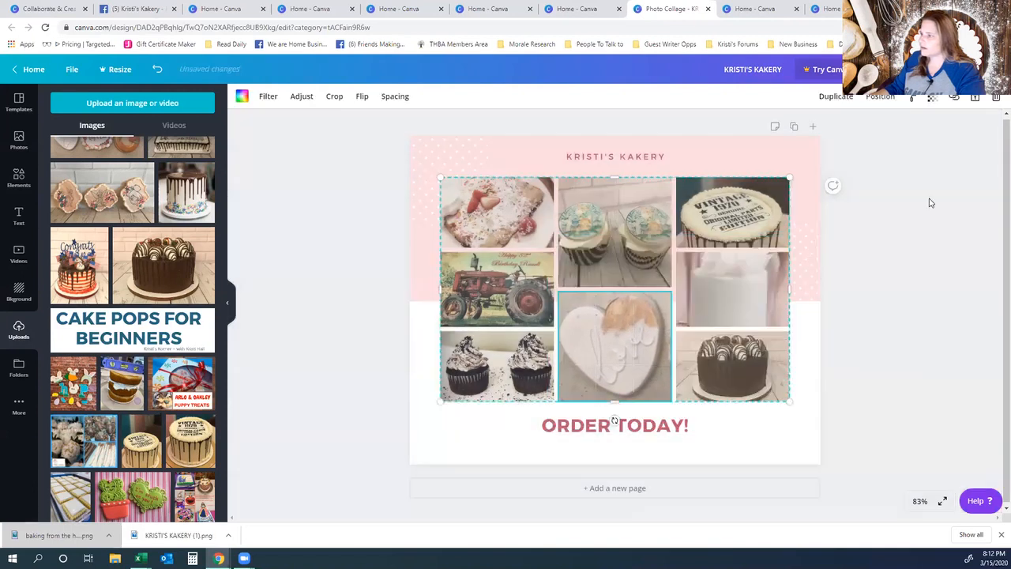
- Enlarge and reposition the cupcake photo in the upper-middle frame so a single cupcake fills the crop
double_click(640, 242)
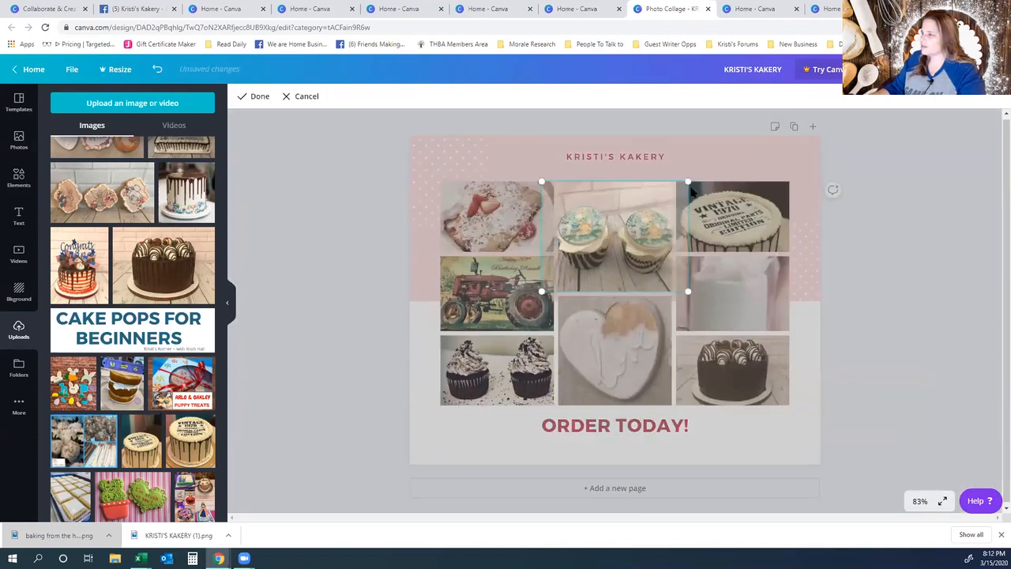
left_click_drag(688, 181, 794, 105)
left_click_drag(620, 221, 626, 265)
left_click(879, 277)
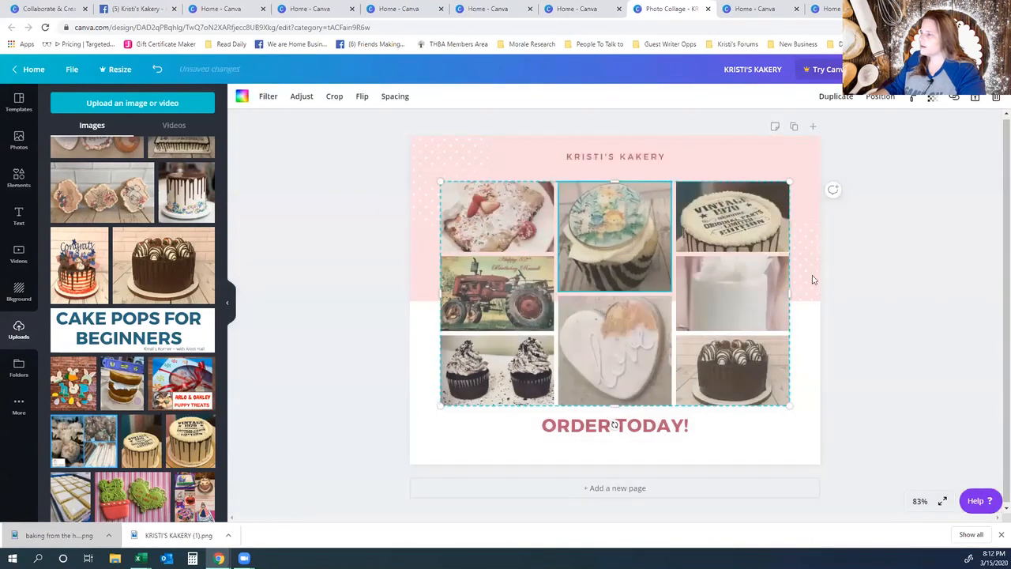
- Adjust the crop positions of the "VINTAGE" cake and the white cake photos within their right-column frames
double_click(740, 226)
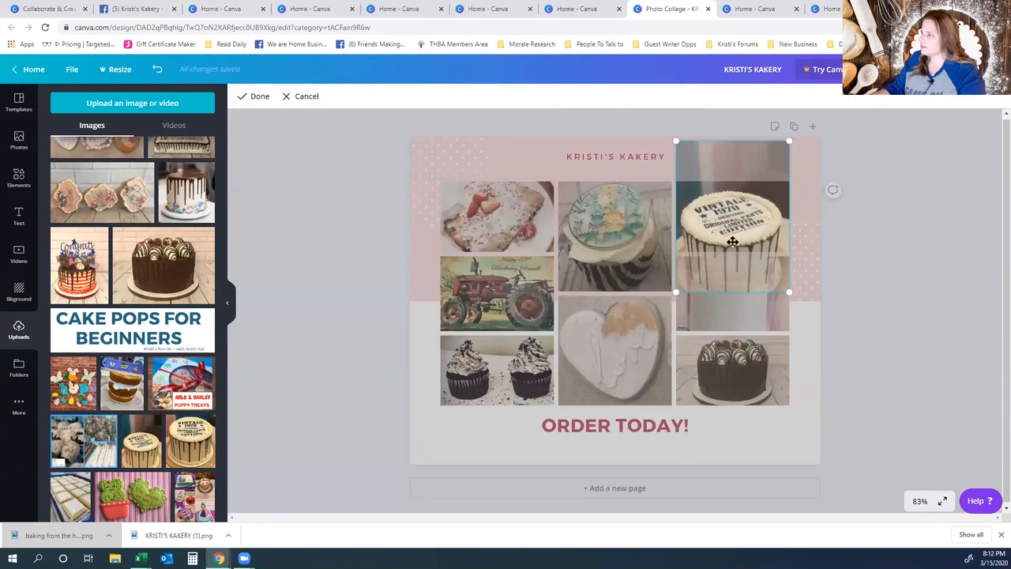
left_click_drag(733, 242, 734, 235)
left_click(885, 269)
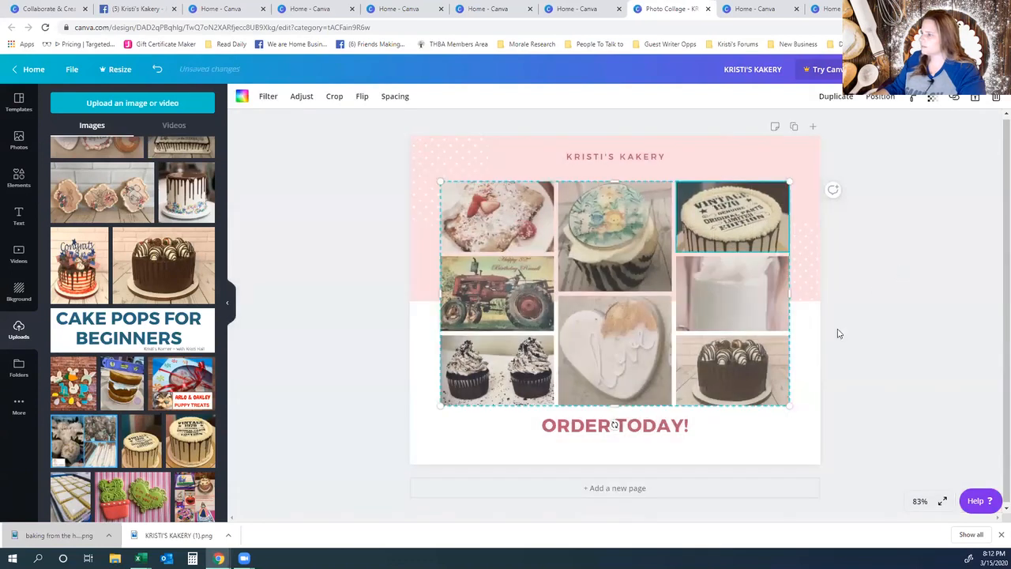
double_click(733, 303)
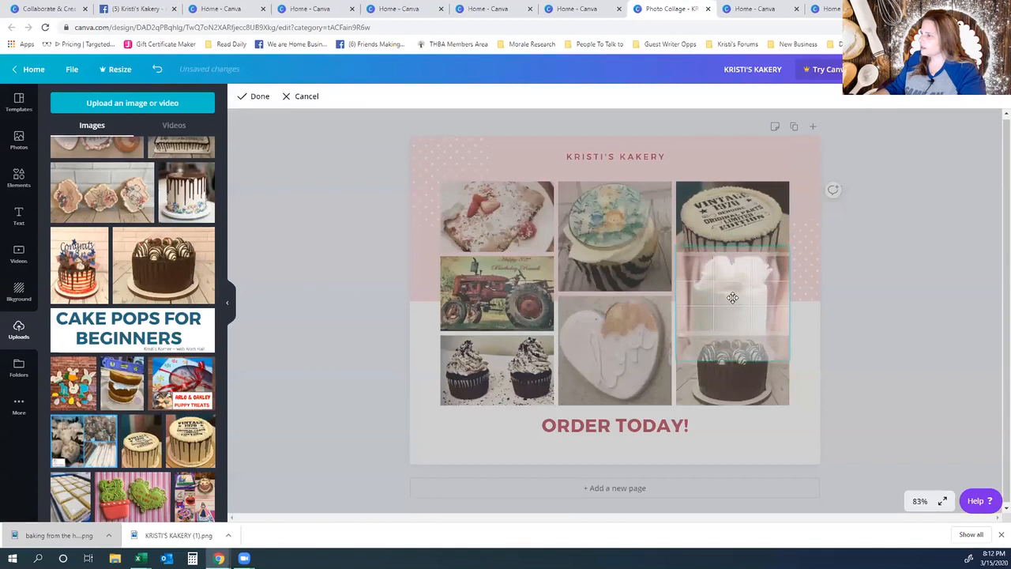
left_click(919, 319)
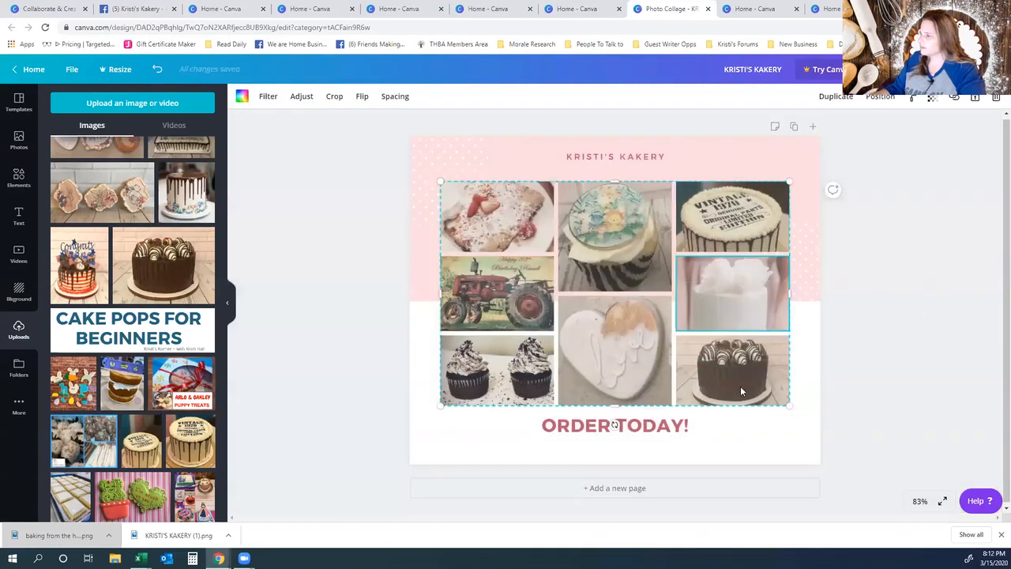
- Enlarge and reposition the dark chocolate cake photo inside the lower-right frame for a closer crop
double_click(740, 385)
left_click_drag(791, 327, 814, 308)
left_click_drag(732, 371, 724, 387)
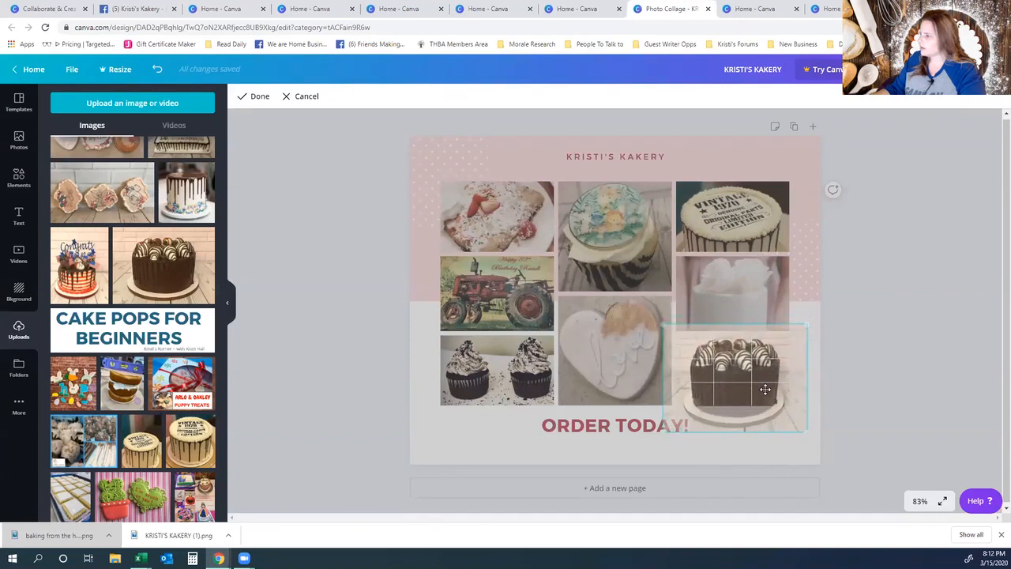
left_click(941, 374)
left_click(930, 355)
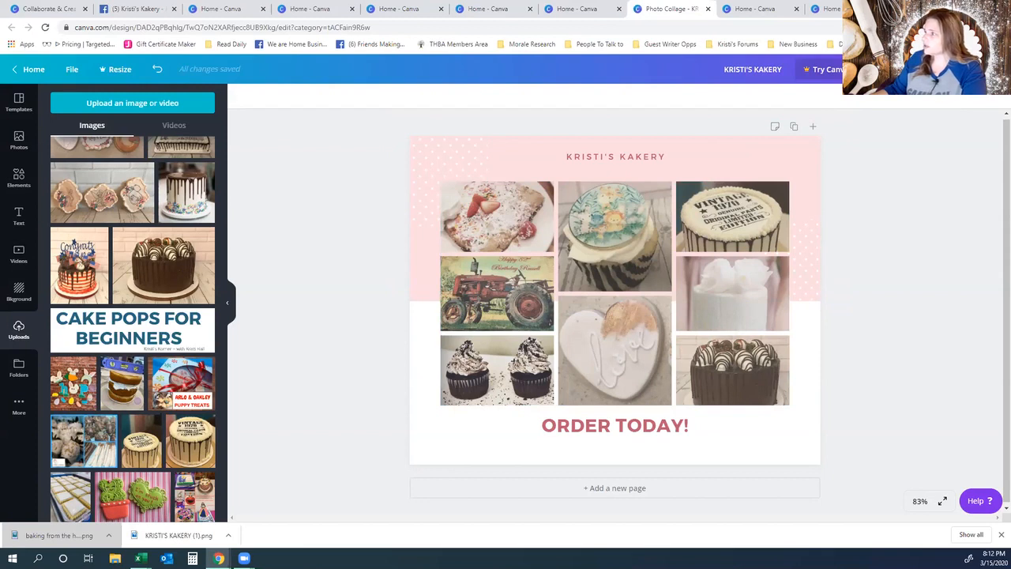
- Download the finished photo collage as a PNG file and dismiss the Canva Pro trial offer
left_click(972, 69)
left_click(892, 130)
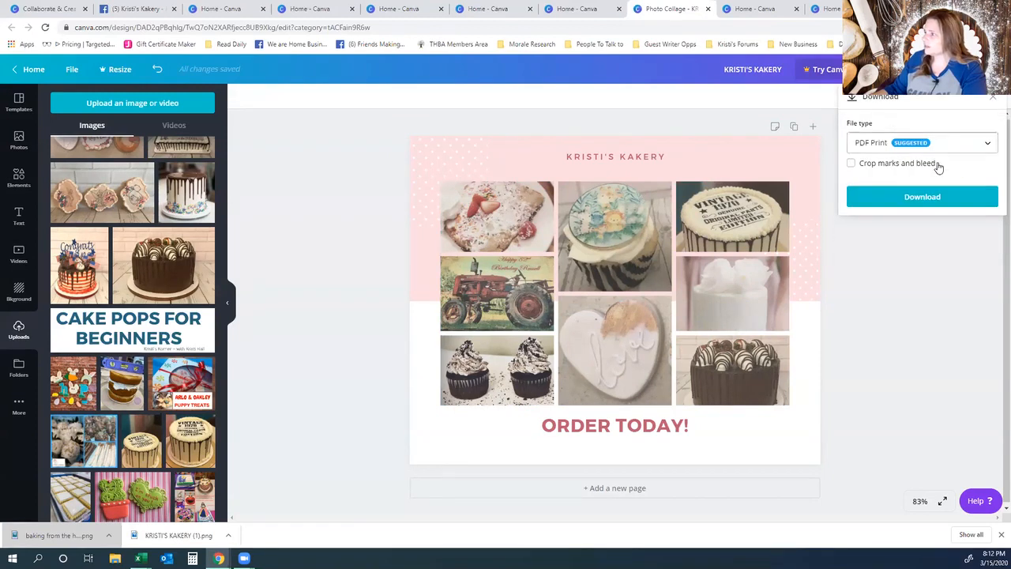
left_click(862, 147)
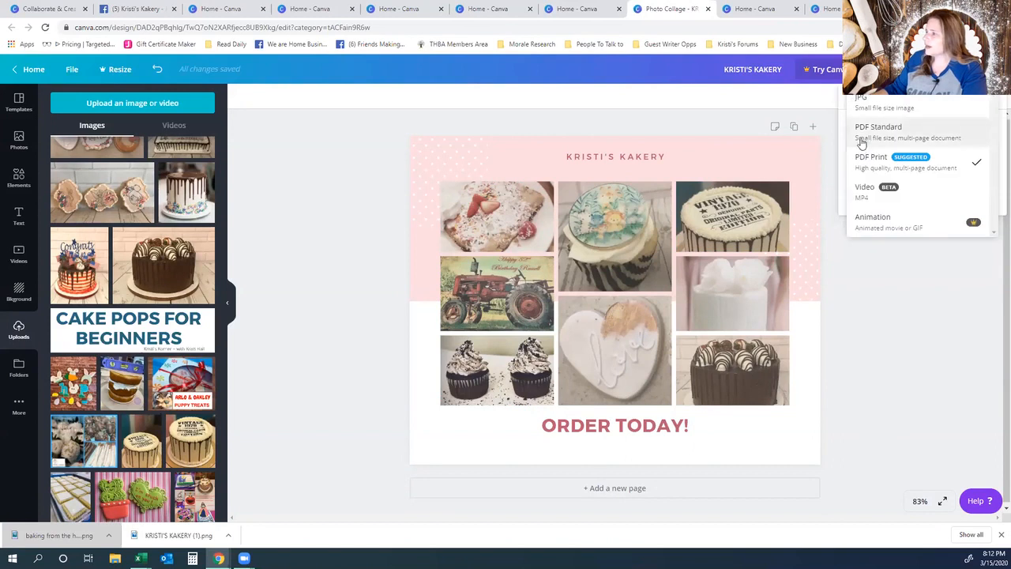
left_click(869, 73)
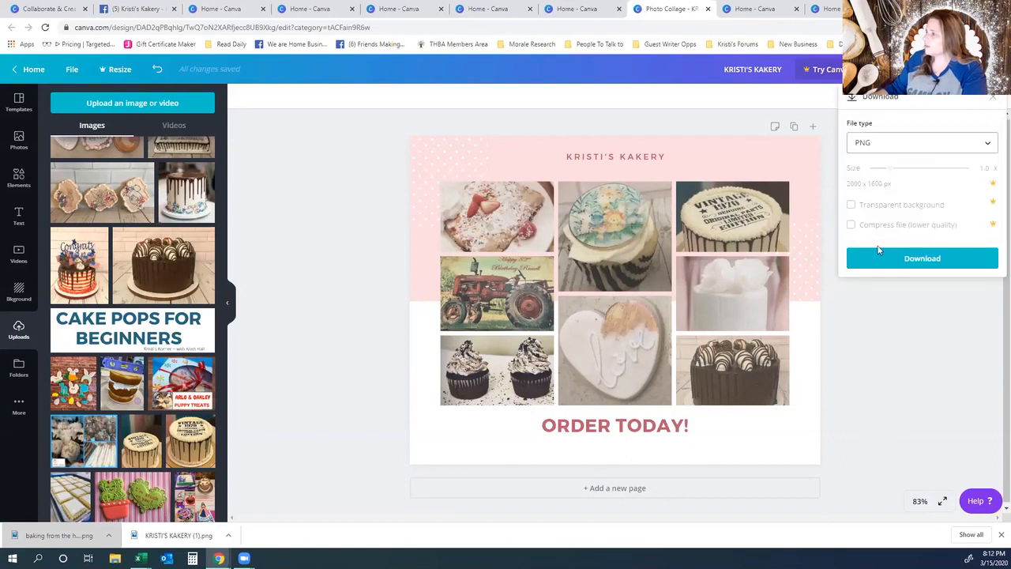
left_click(923, 259)
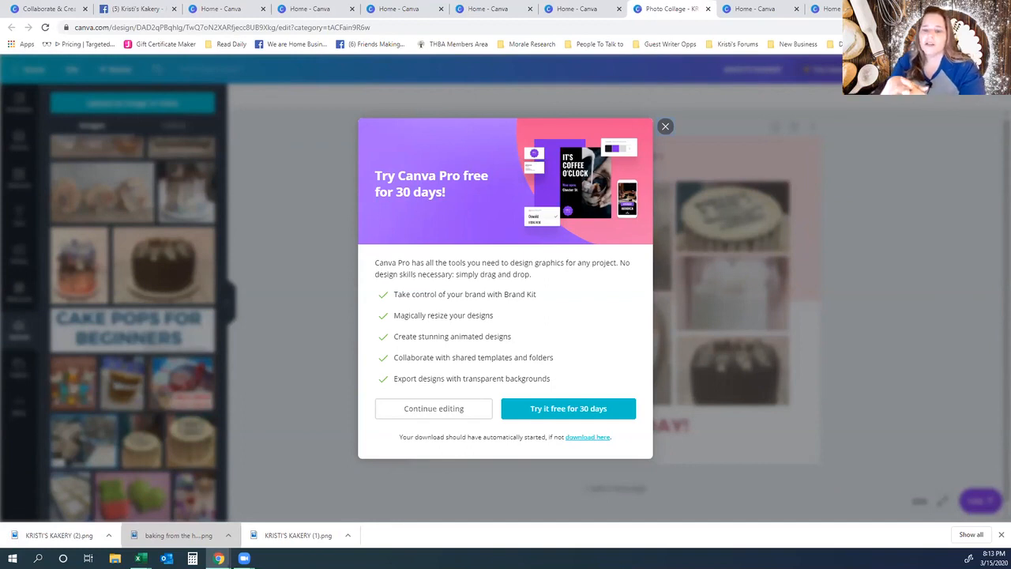
left_click(666, 126)
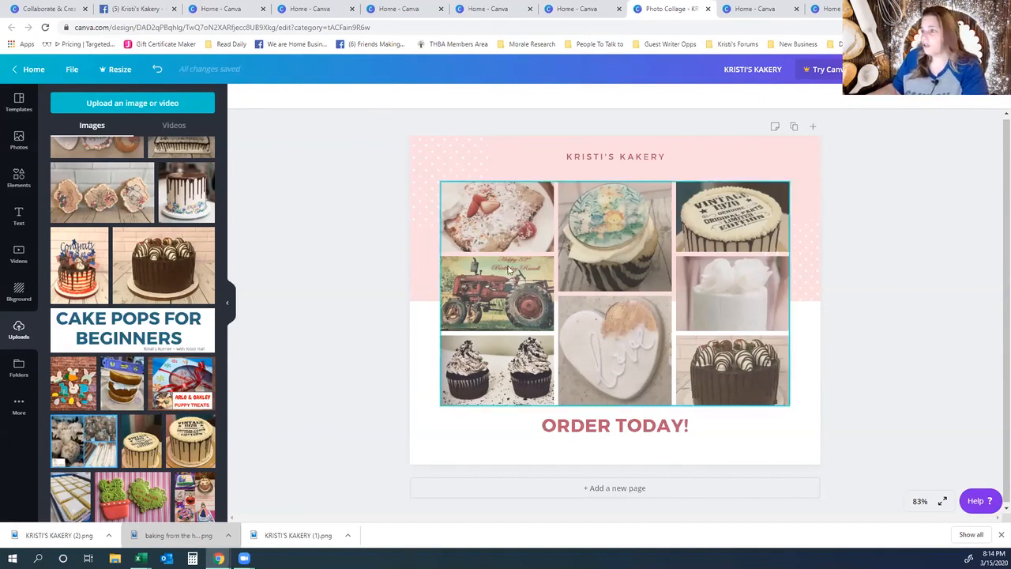
- Add a heading text box and place it between the "KRISTI'S KAKERY" title and the photo grid
left_click(511, 224)
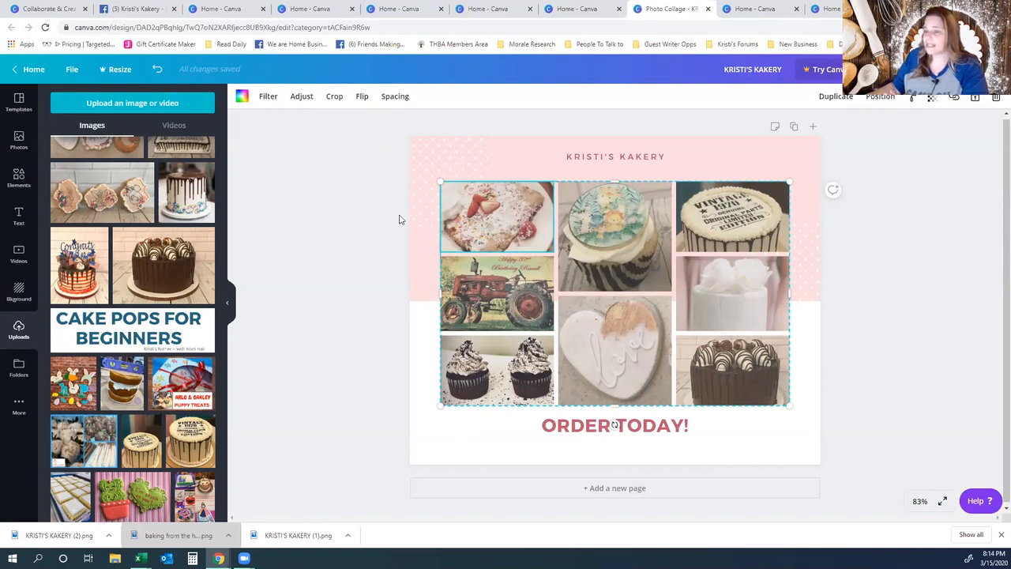
left_click(20, 221)
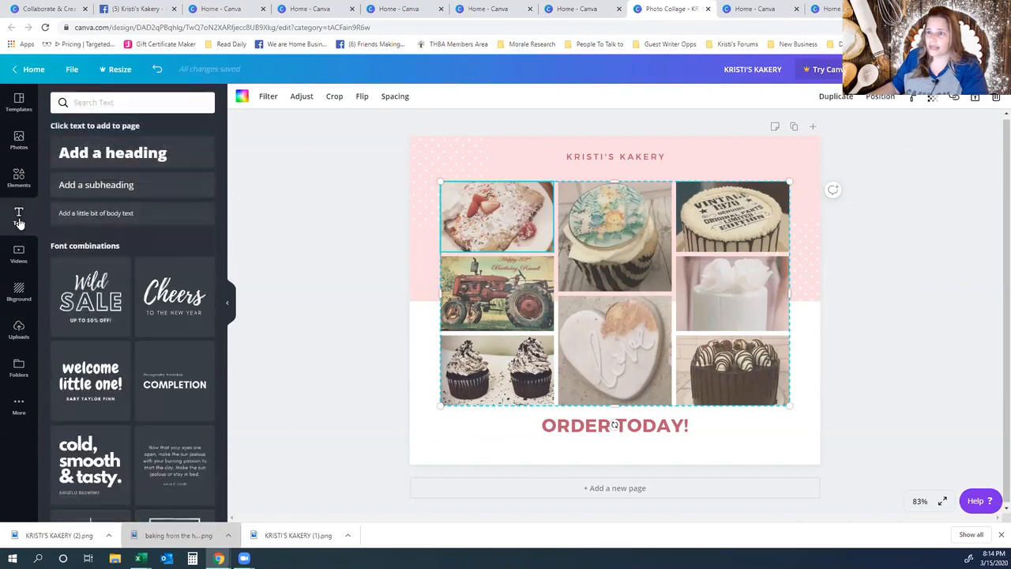
left_click(99, 156)
left_click_drag(626, 446, 623, 205)
left_click(628, 190)
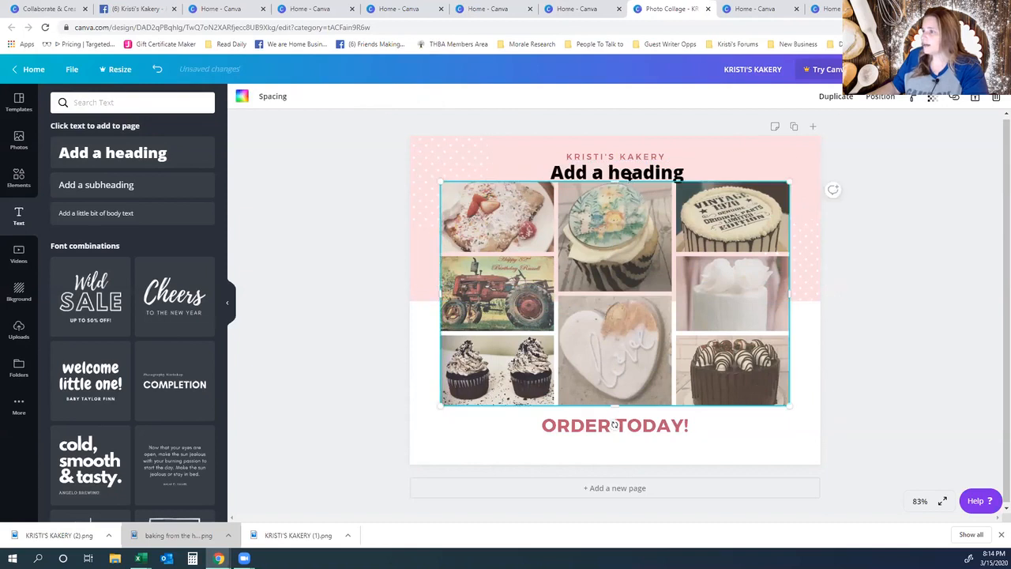
left_click(629, 174)
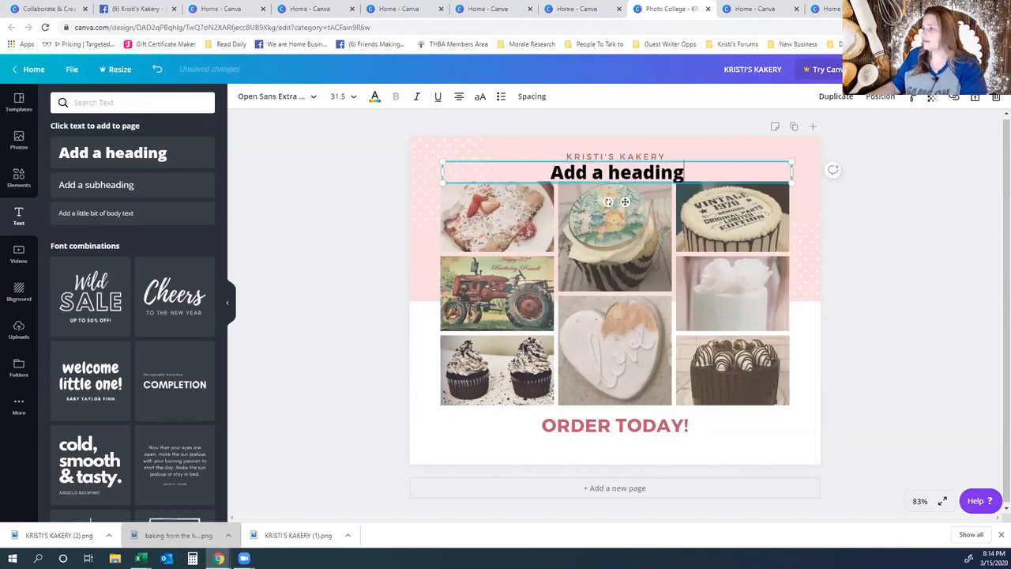
- Replace the placeholder text of the new heading with "STARTING AT $35"
left_click_drag(693, 173, 524, 178)
type("sTAR")
key("BackSpace")
key("BackSpace")
key("BackSpace")
key("BackSpace")
type("STARTING")
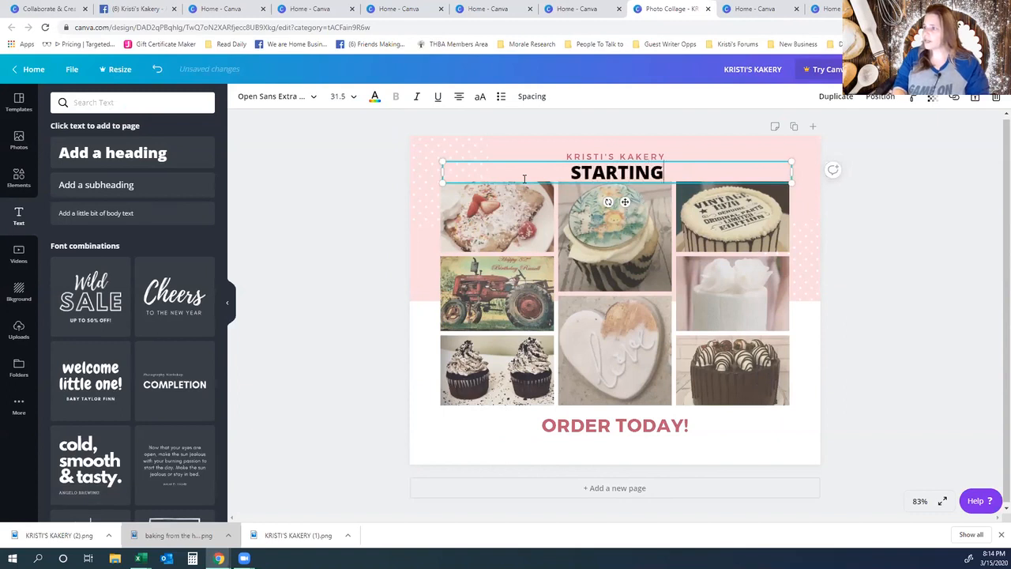
type(" AT $")
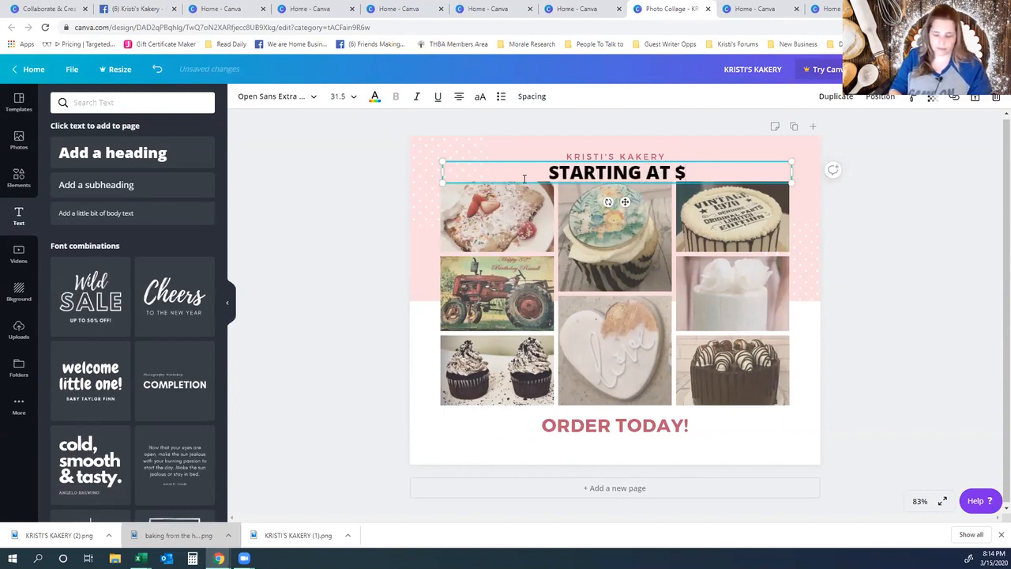
type("35")
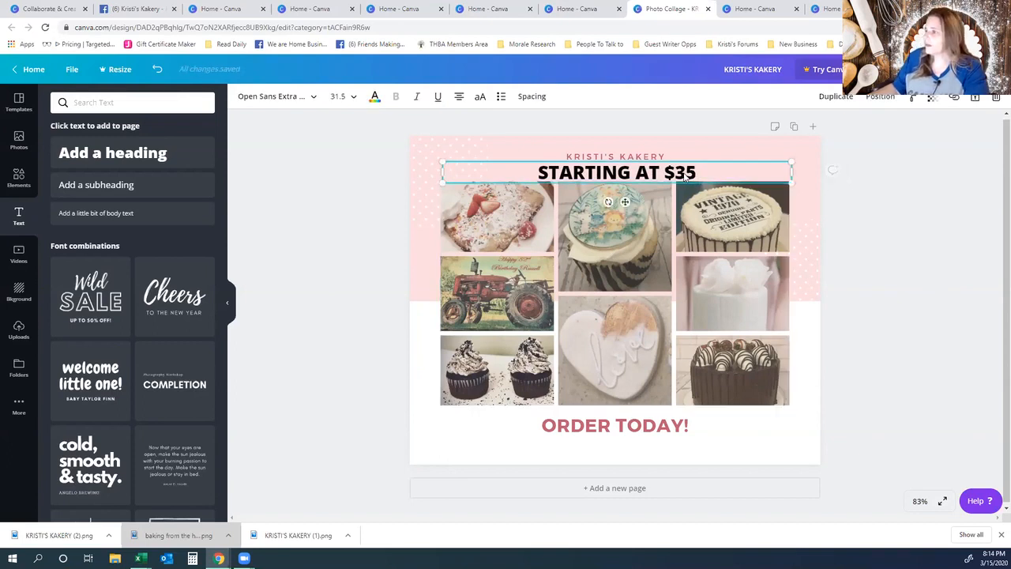
- Recolor the "STARTING AT $35" heading with the dusty rose document color and deselect it
left_click(375, 98)
left_click(89, 201)
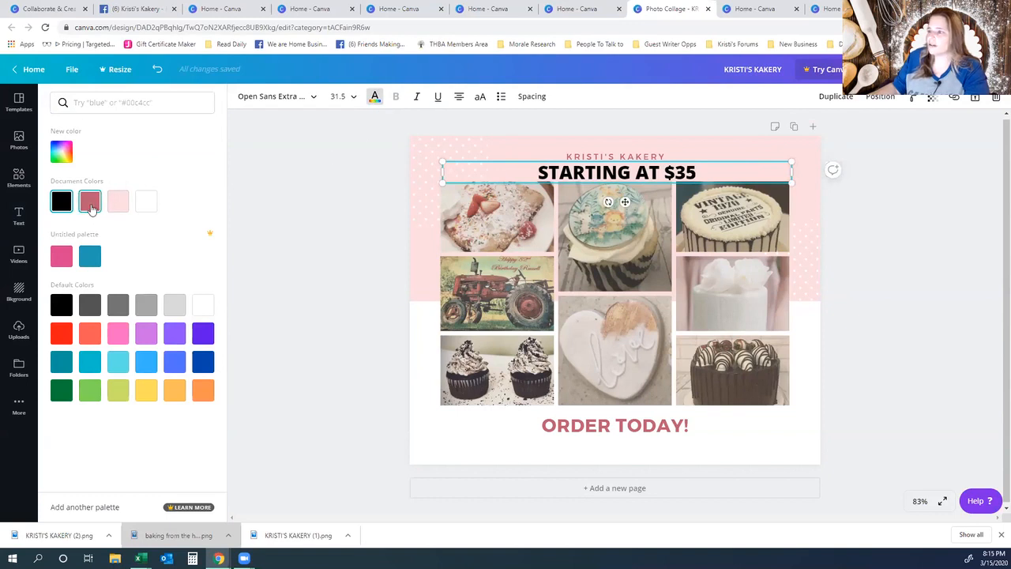
left_click(845, 217)
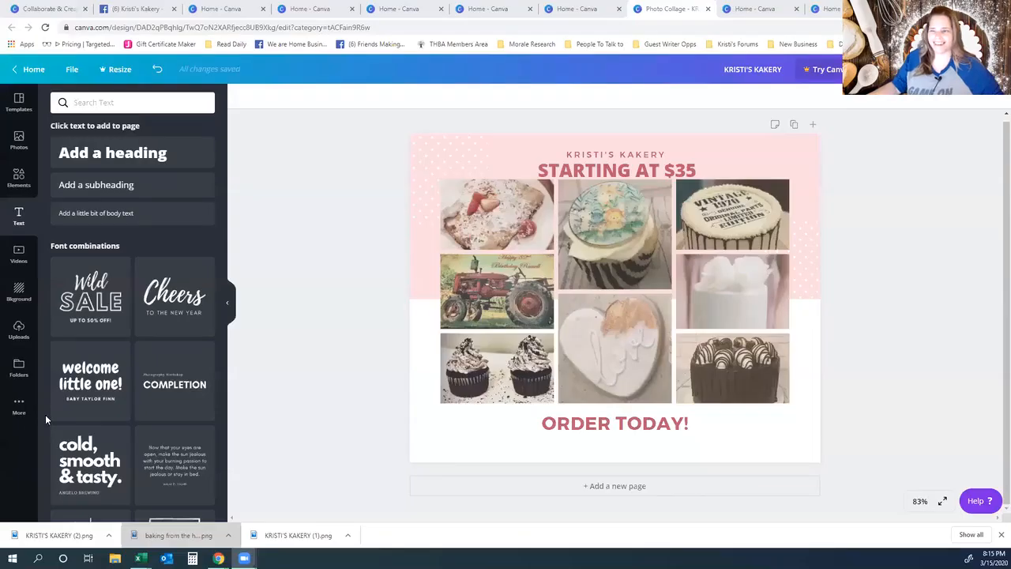
- Leave the collage for the home page and create a new design of the portrait Flyer type
left_click(30, 69)
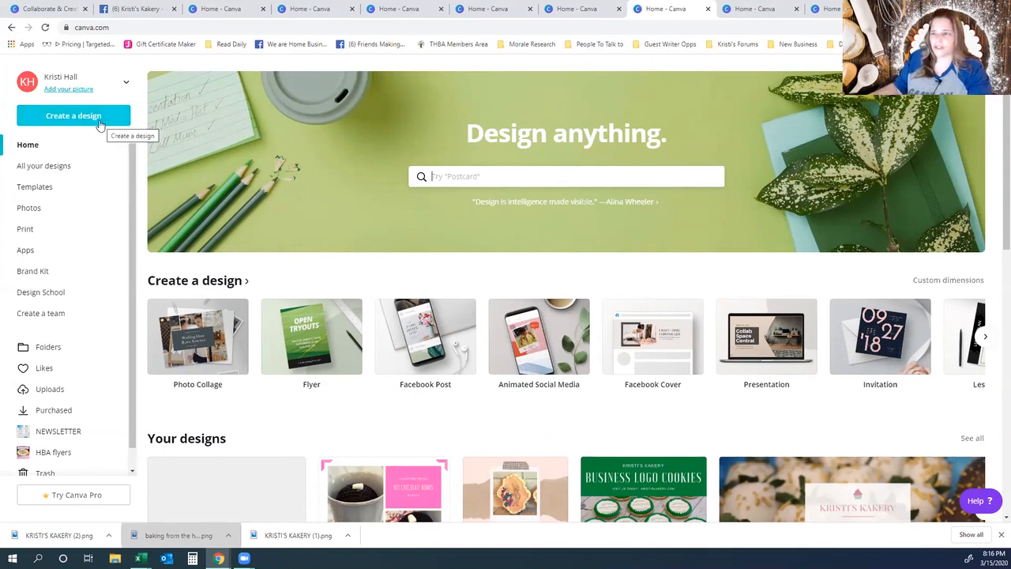
left_click(74, 118)
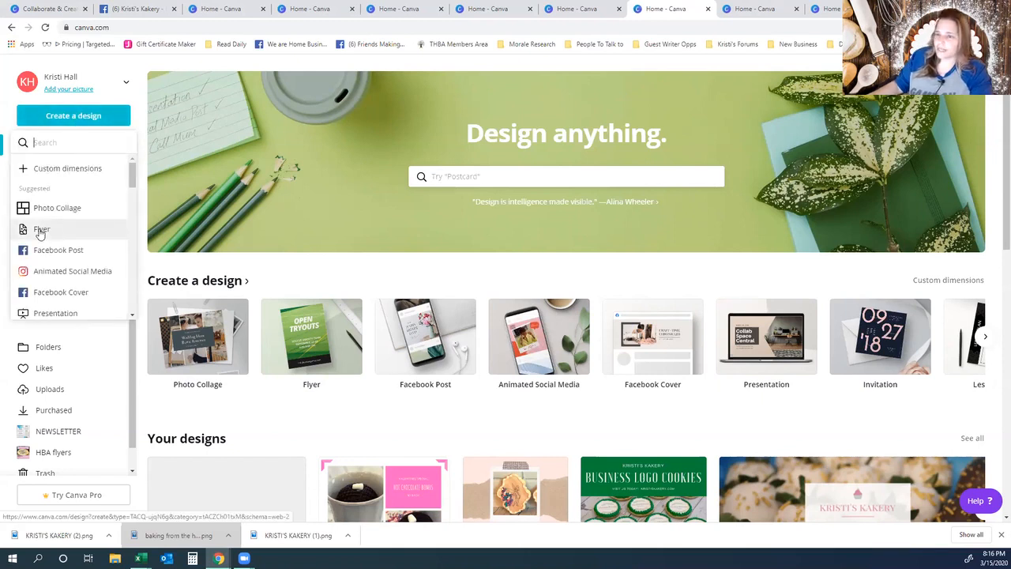
left_click(42, 143)
type("FlYER")
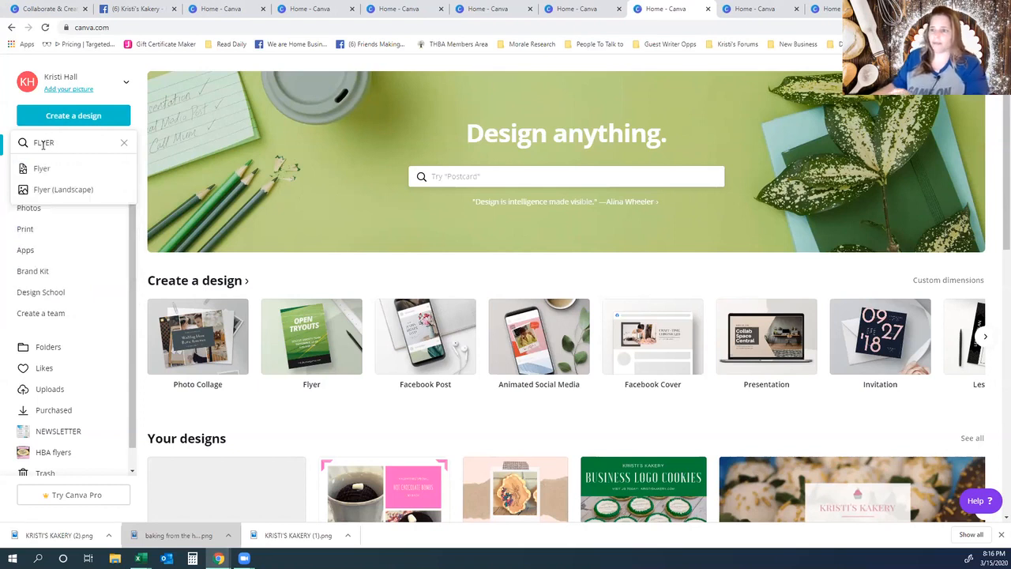
left_click(41, 169)
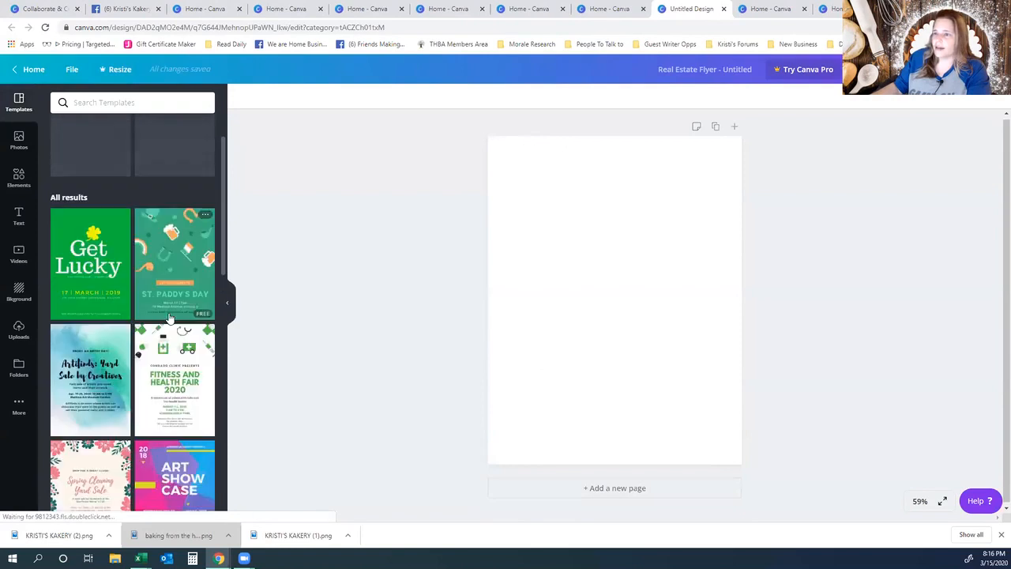
- Look through the flyer templates, search them for "easter", and browse the Easter designs
scroll(167, 316, "down", 3)
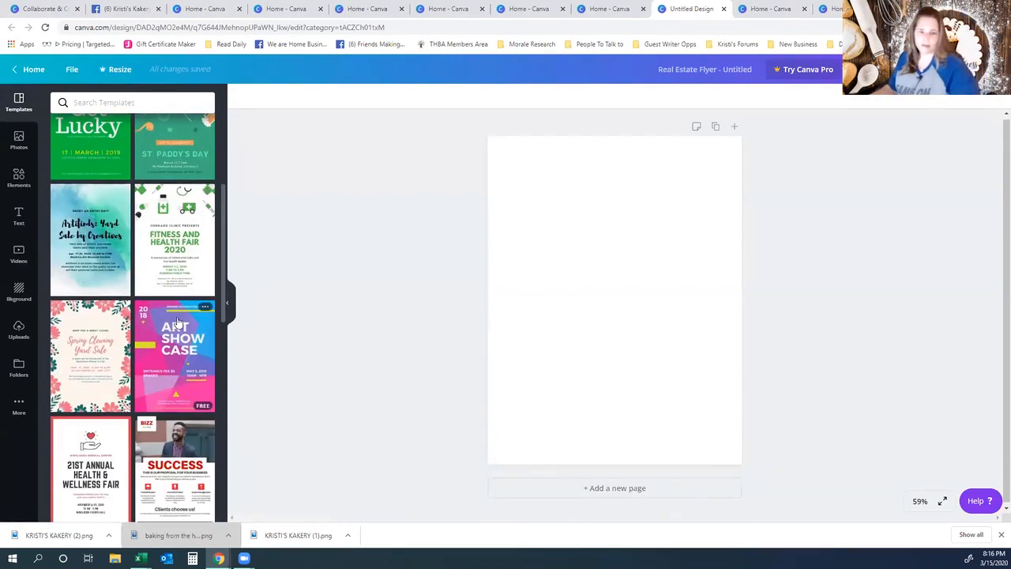
scroll(178, 322, "down", 3)
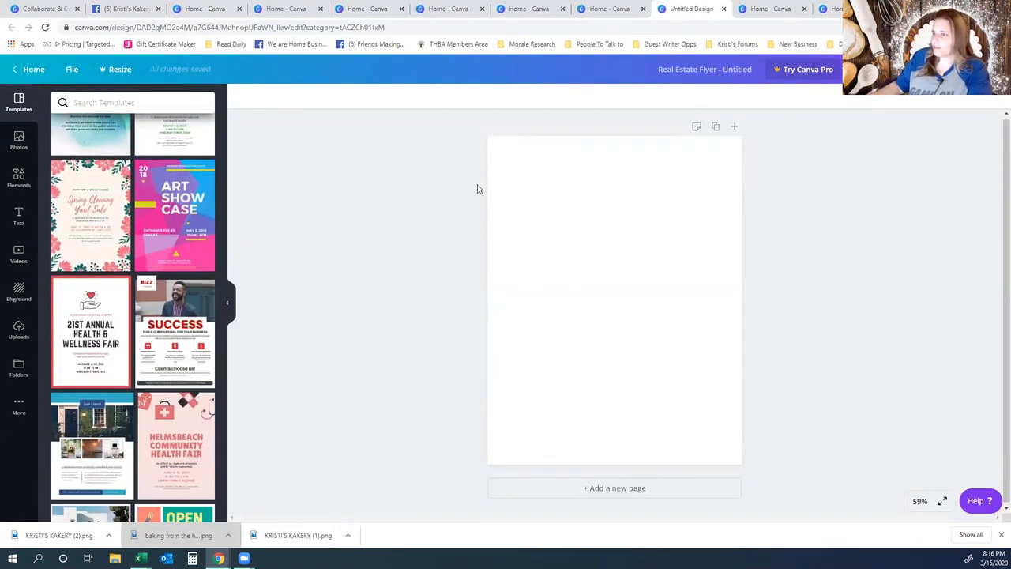
scroll(173, 354, "down", 5)
scroll(175, 358, "down", 3)
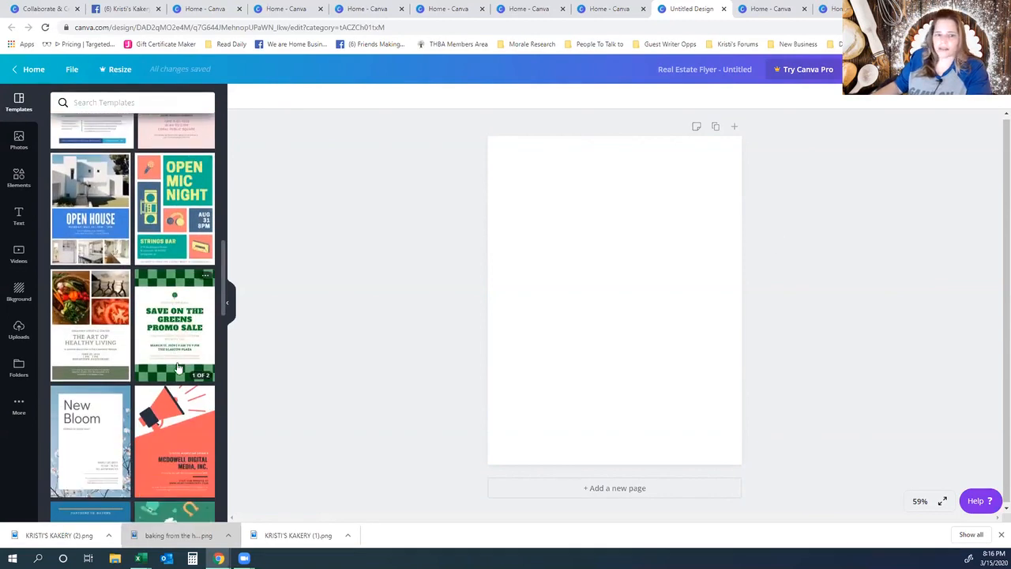
scroll(194, 393, "down", 6)
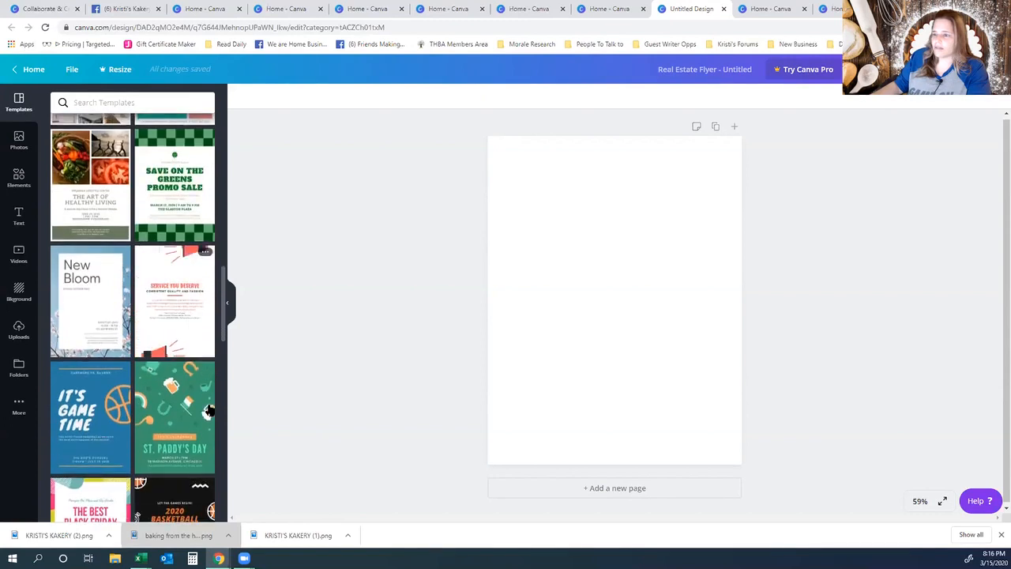
scroll(132, 316, "up", 6)
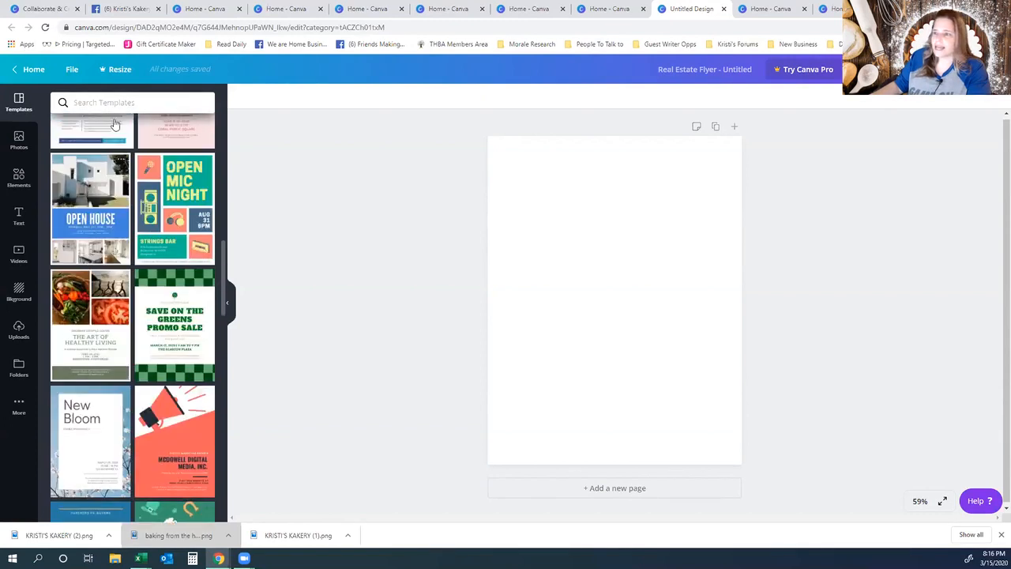
left_click(89, 105)
type("EASTER")
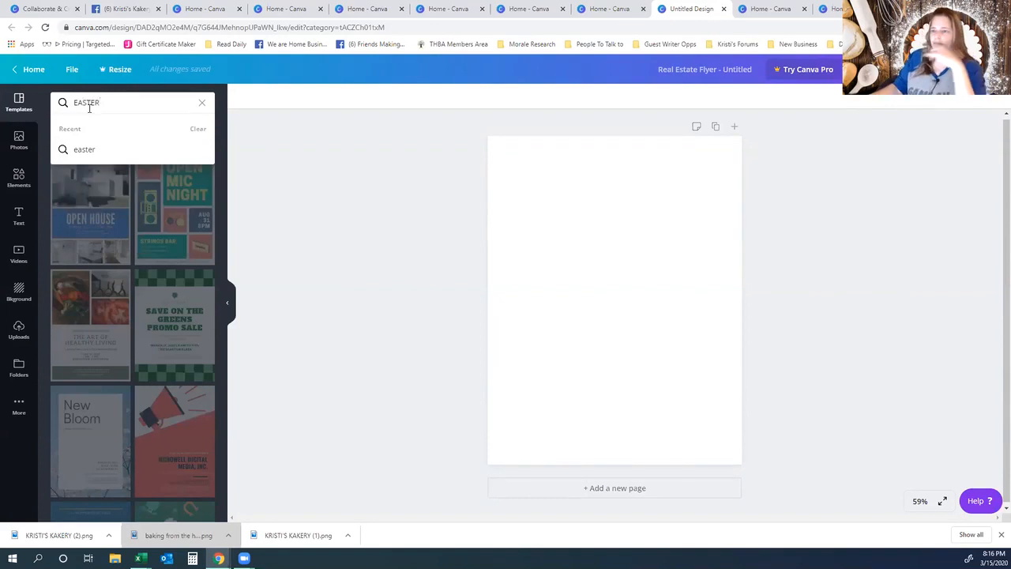
left_click(81, 150)
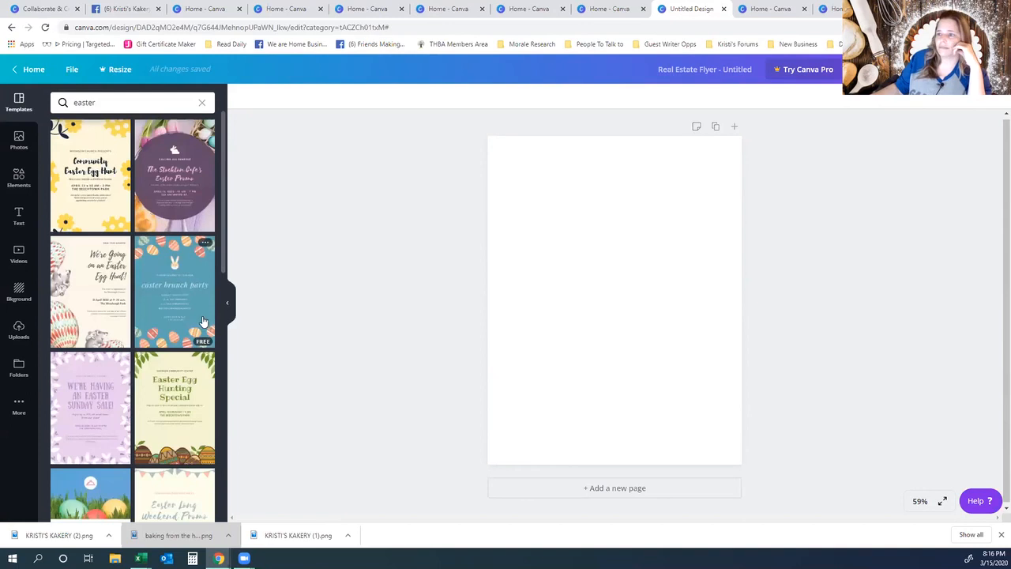
scroll(194, 395, "down", 1)
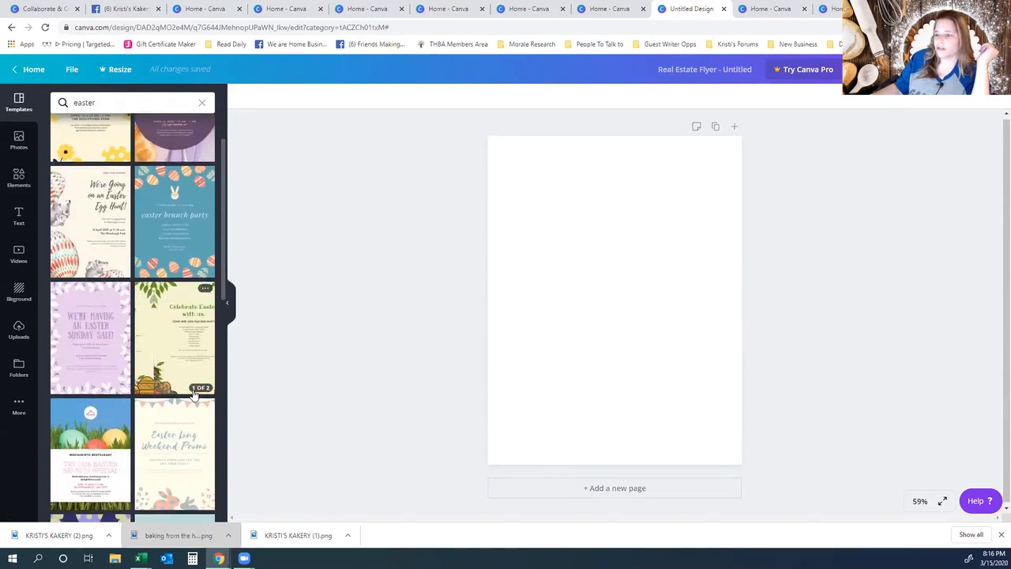
scroll(194, 395, "down", 1)
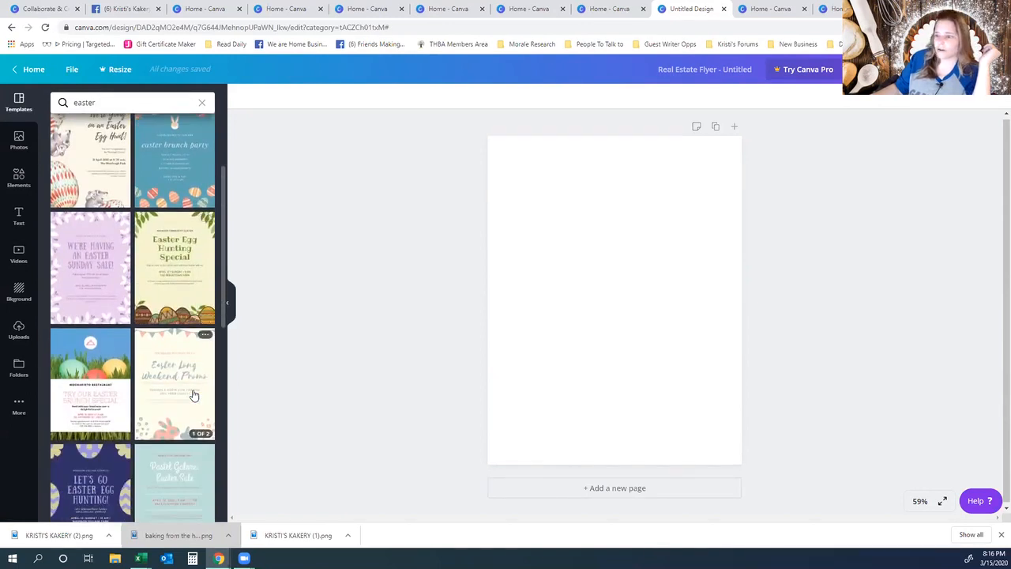
- Browse the Easter flyer templates to examine the available layouts and themes
scroll(194, 395, "down", 1)
scroll(195, 397, "down", 3)
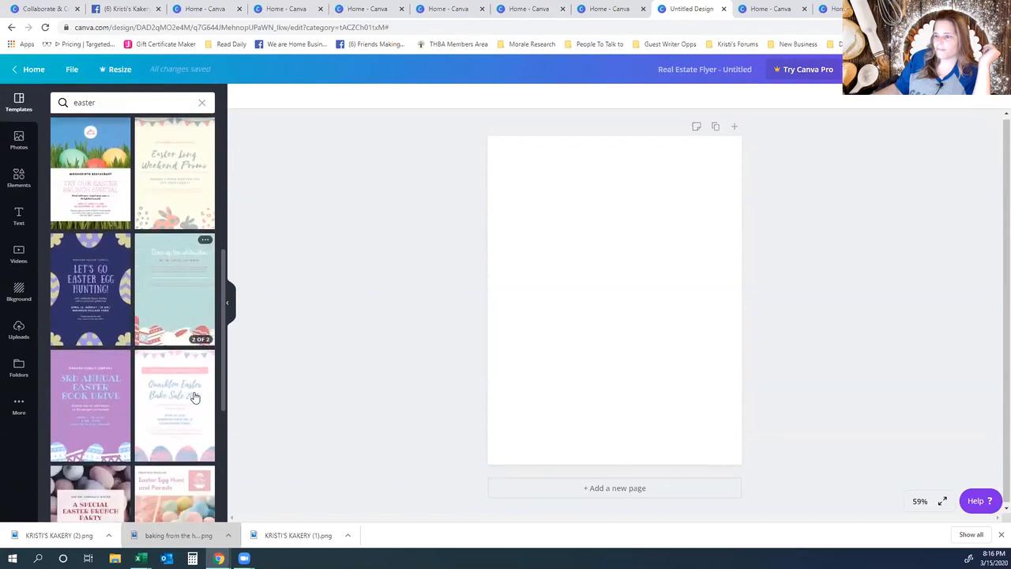
scroll(195, 397, "down", 1)
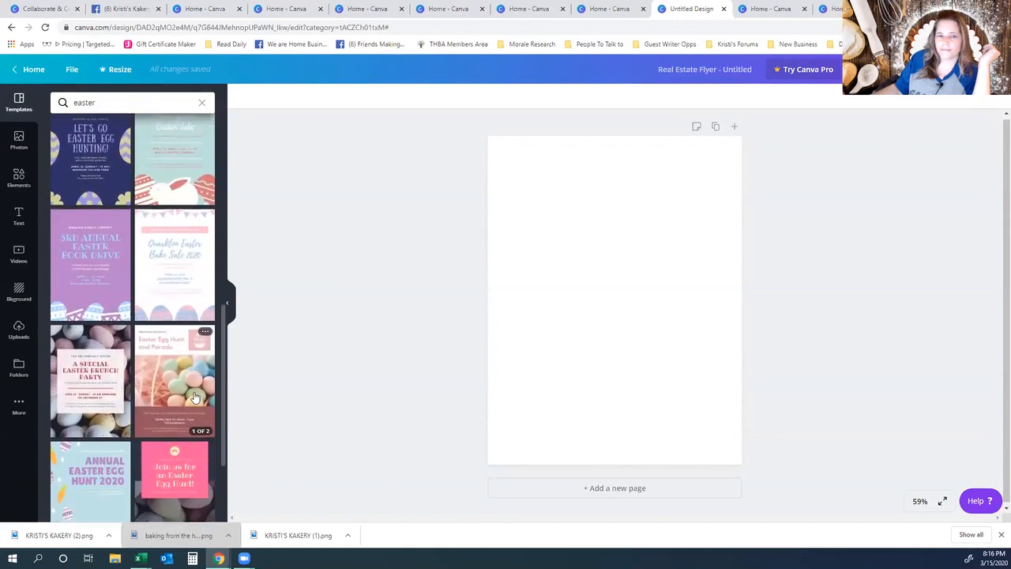
scroll(202, 399, "down", 1)
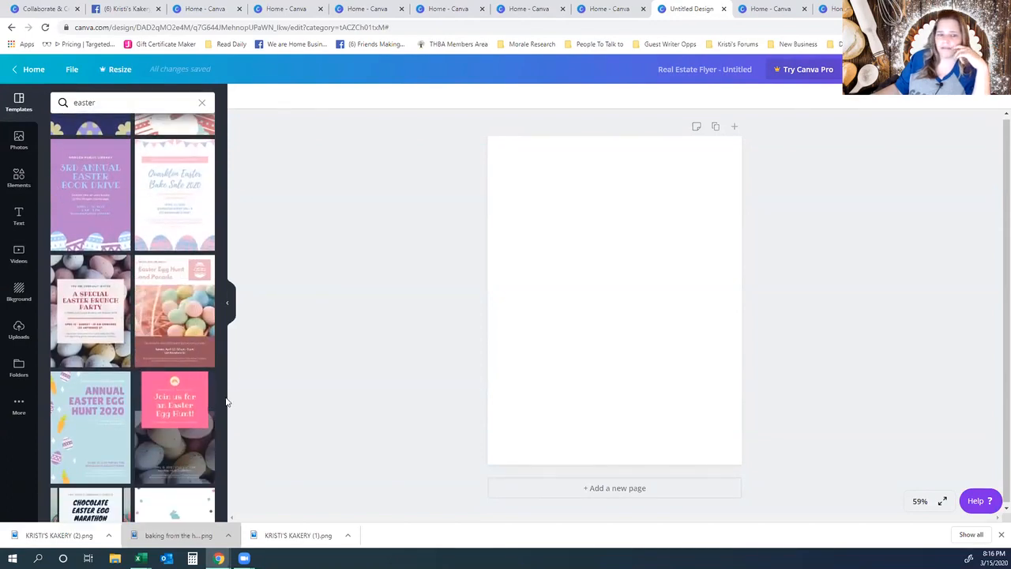
scroll(199, 403, "down", 2)
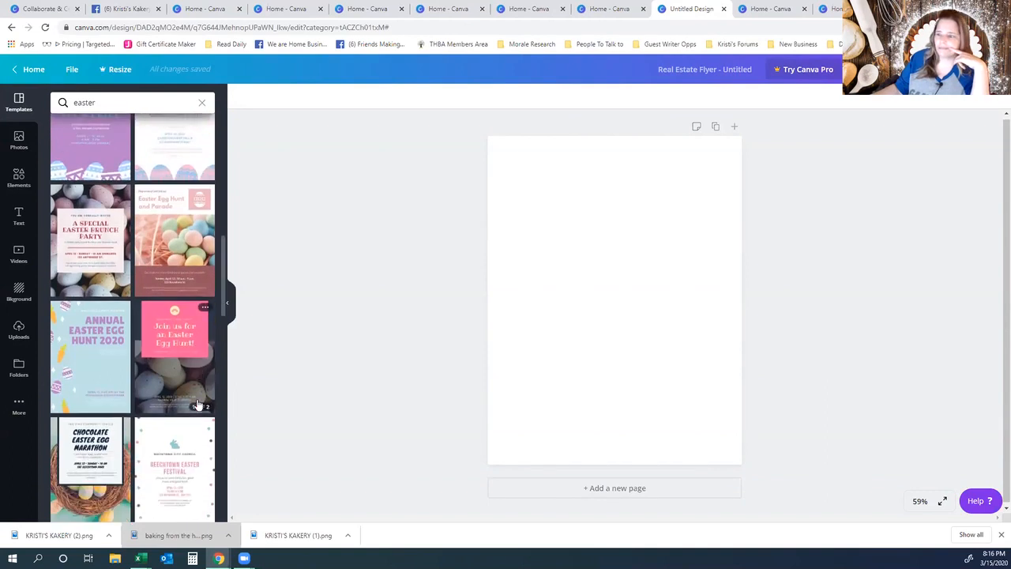
scroll(198, 404, "down", 2)
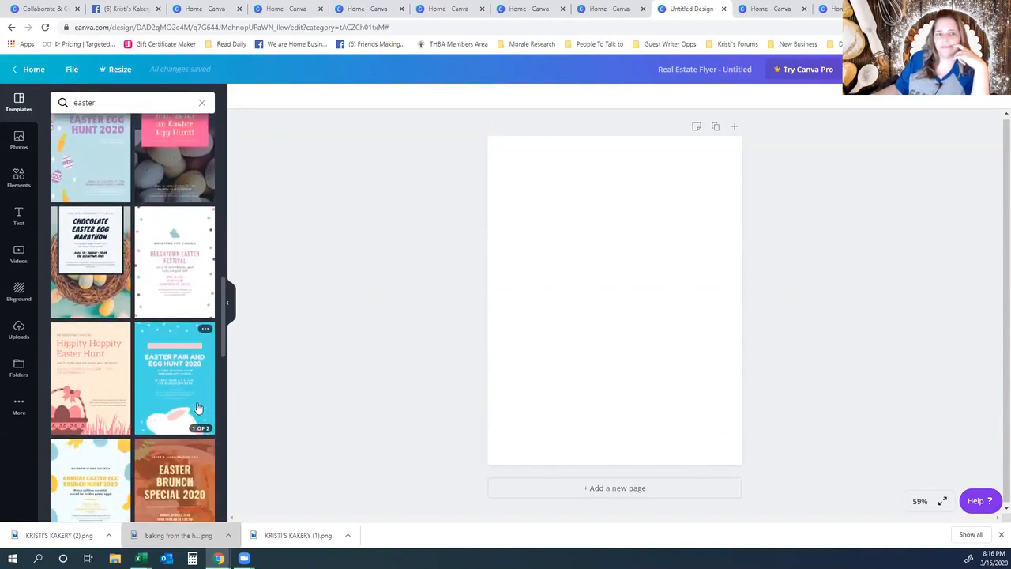
scroll(198, 409, "down", 2)
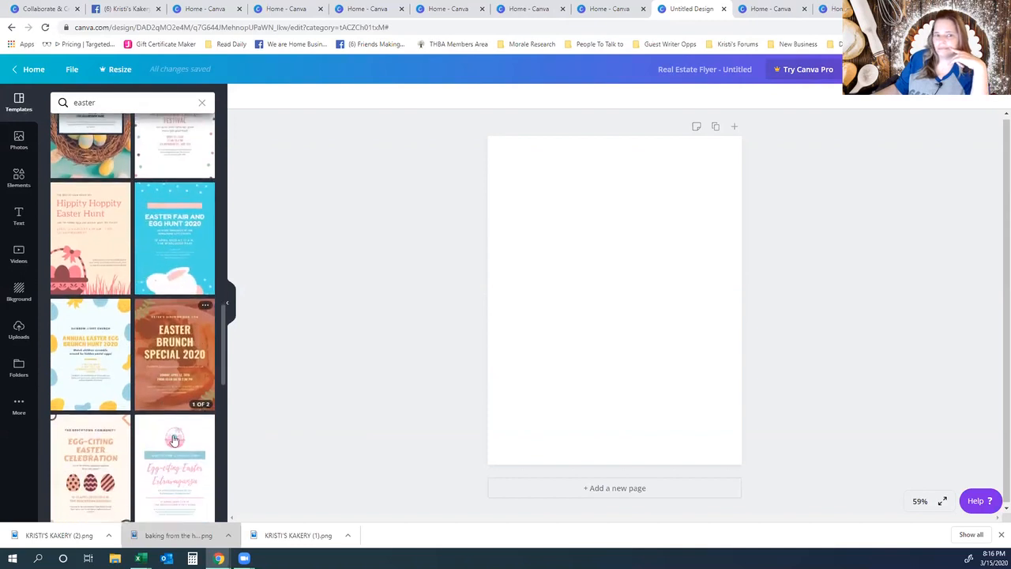
scroll(204, 445, "down", 2)
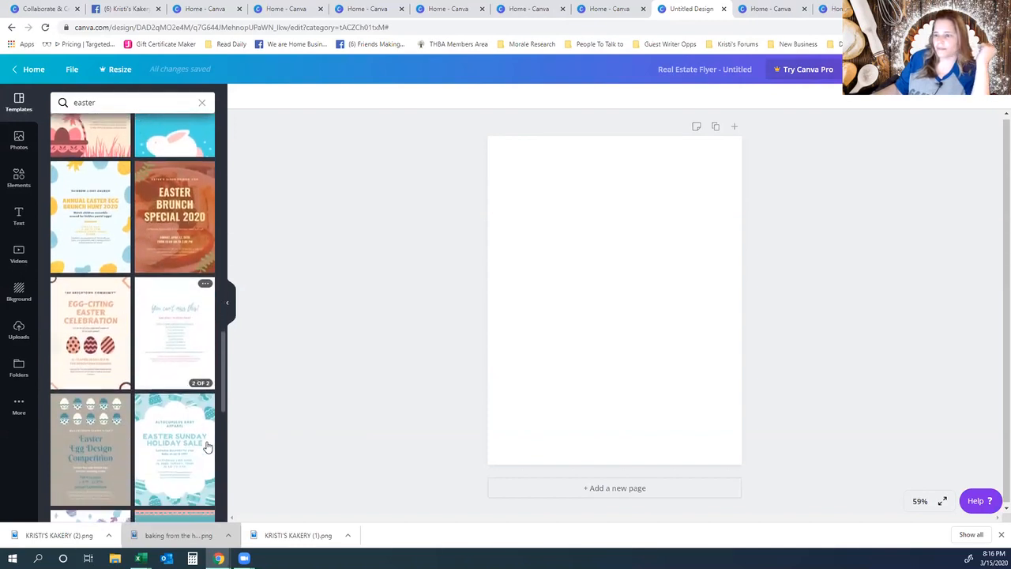
scroll(195, 470, "down", 4)
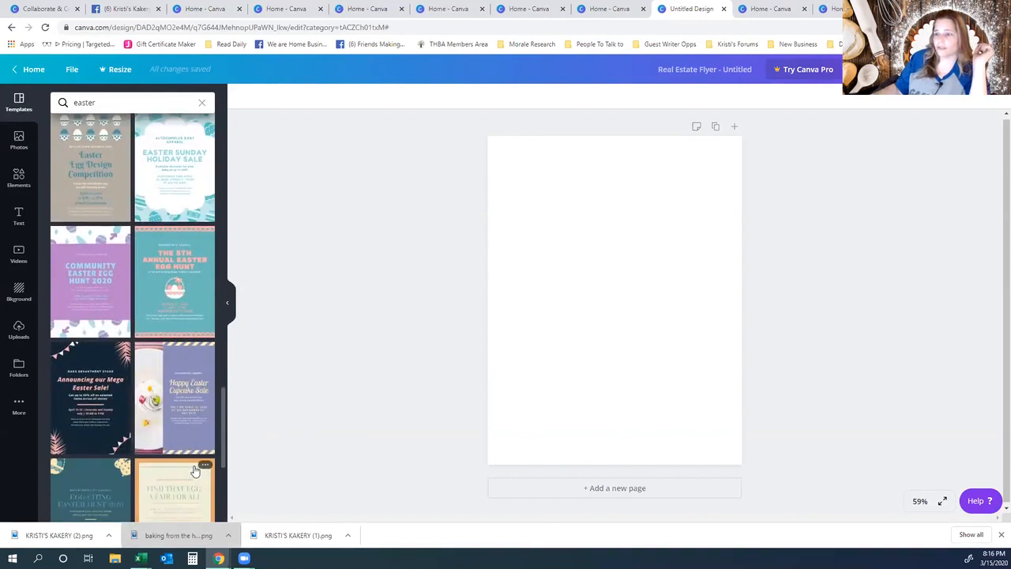
scroll(198, 474, "down", 2)
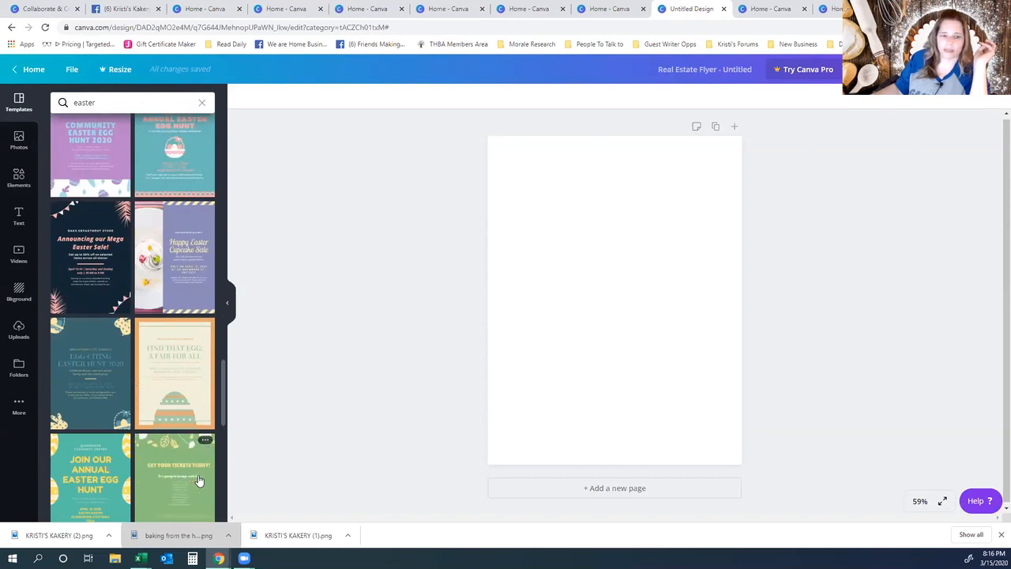
scroll(191, 488, "down", 3)
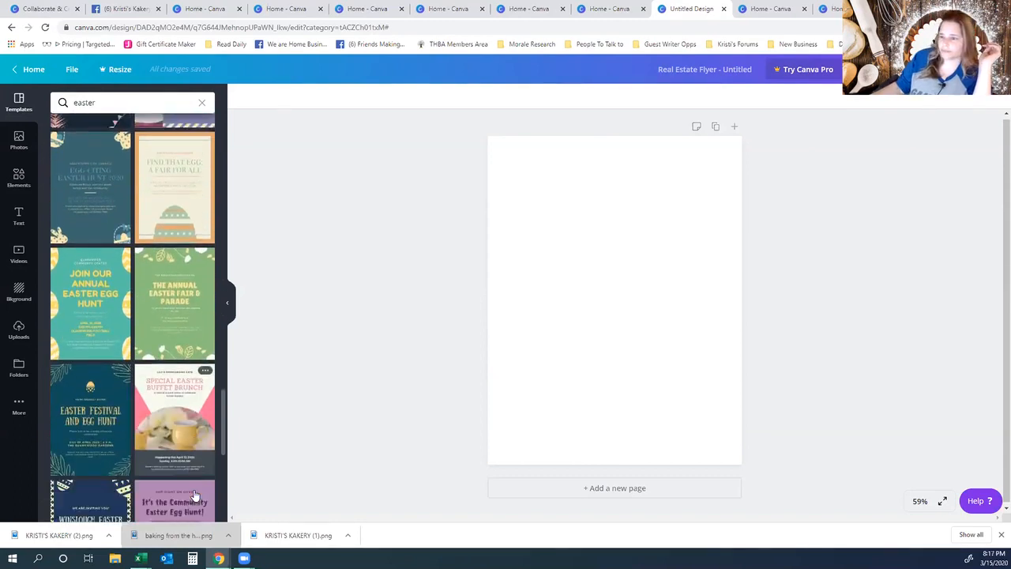
scroll(198, 490, "down", 3)
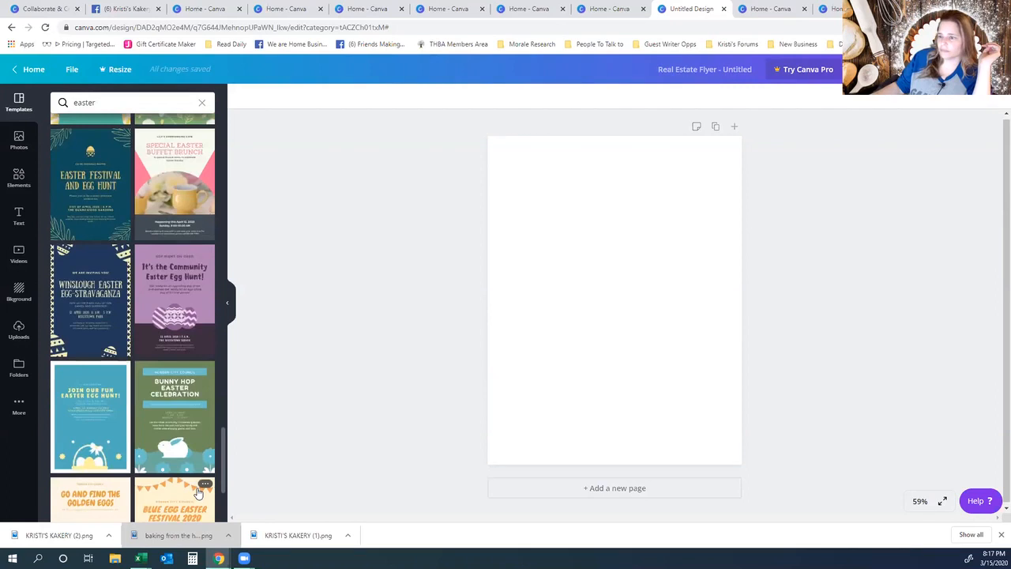
scroll(198, 490, "down", 2)
scroll(186, 492, "down", 5)
scroll(183, 494, "down", 6)
scroll(182, 496, "up", 2)
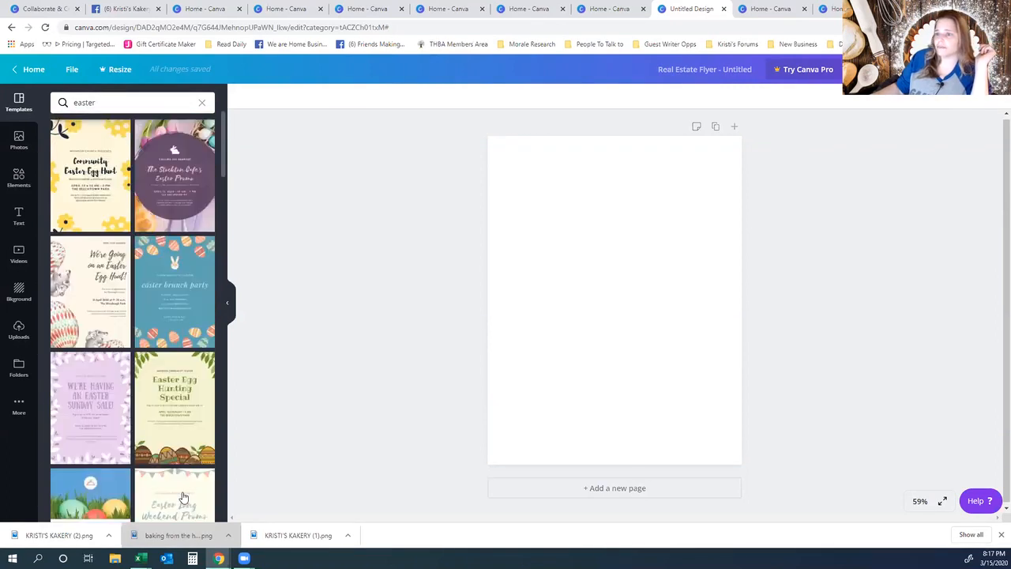
scroll(200, 463, "down", 2)
scroll(200, 464, "down", 2)
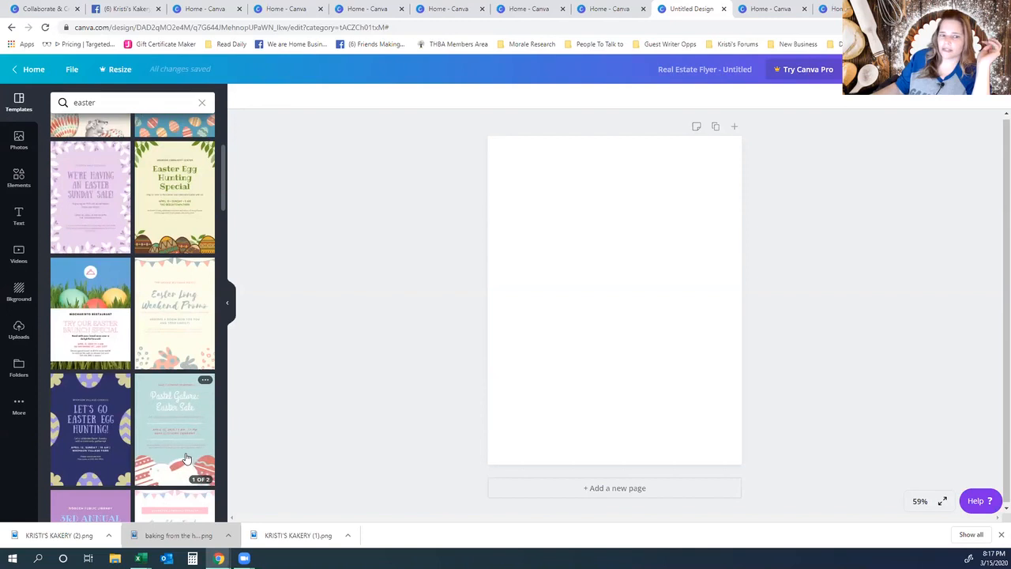
scroll(187, 458, "down", 4)
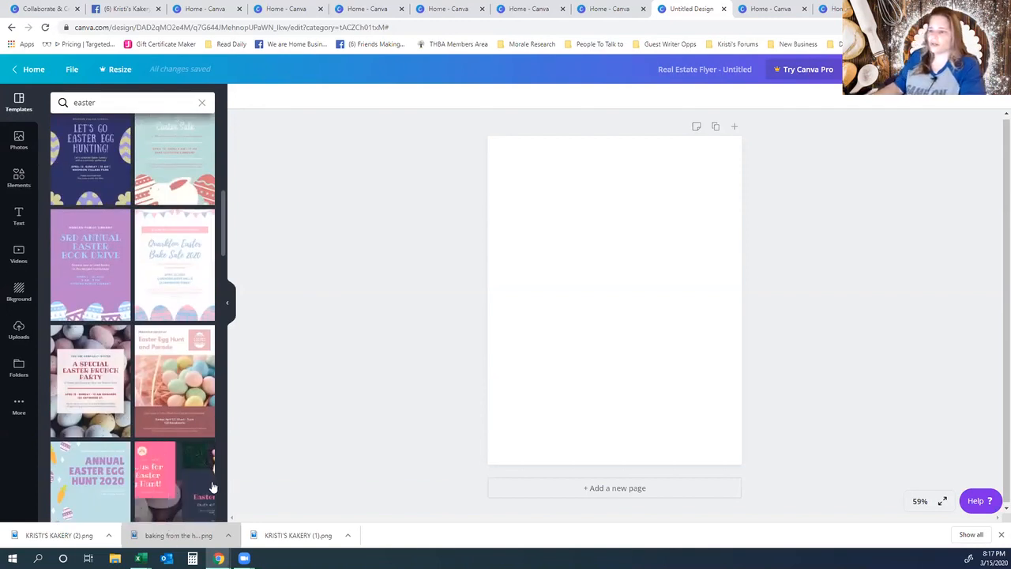
scroll(211, 488, "down", 2)
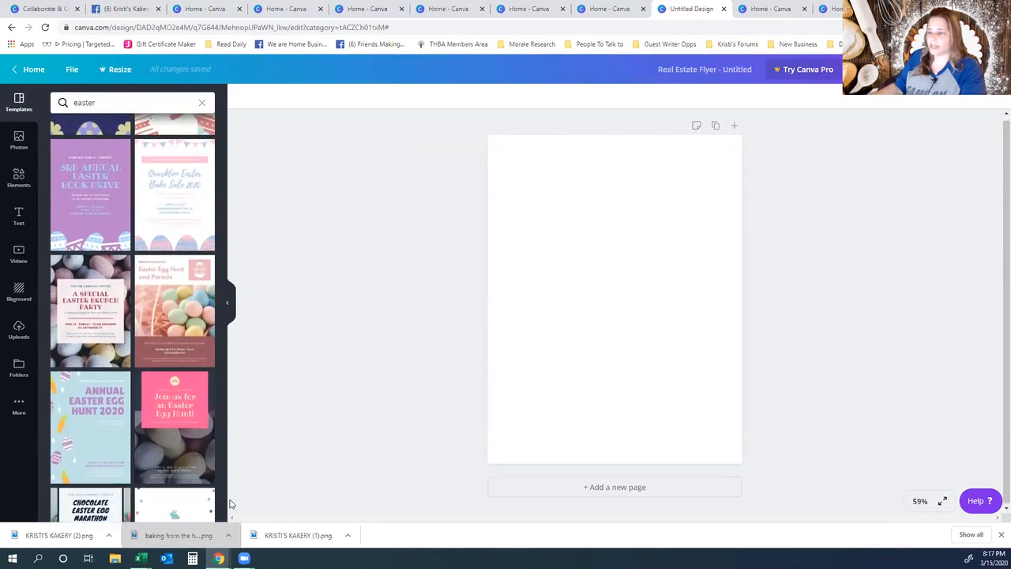
scroll(226, 502, "down", 1)
scroll(189, 465, "down", 1)
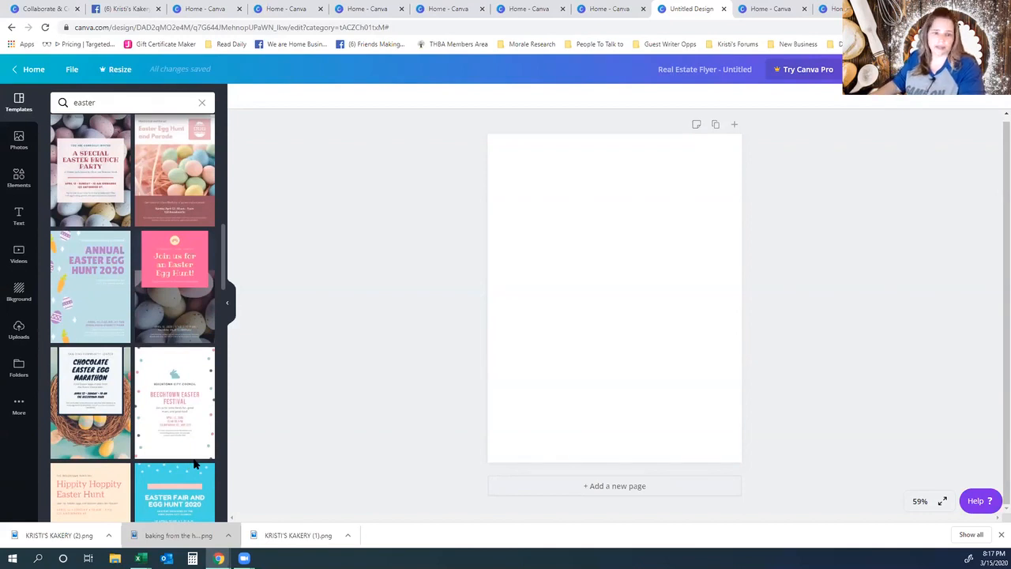
scroll(223, 457, "down", 2)
scroll(217, 452, "down", 3)
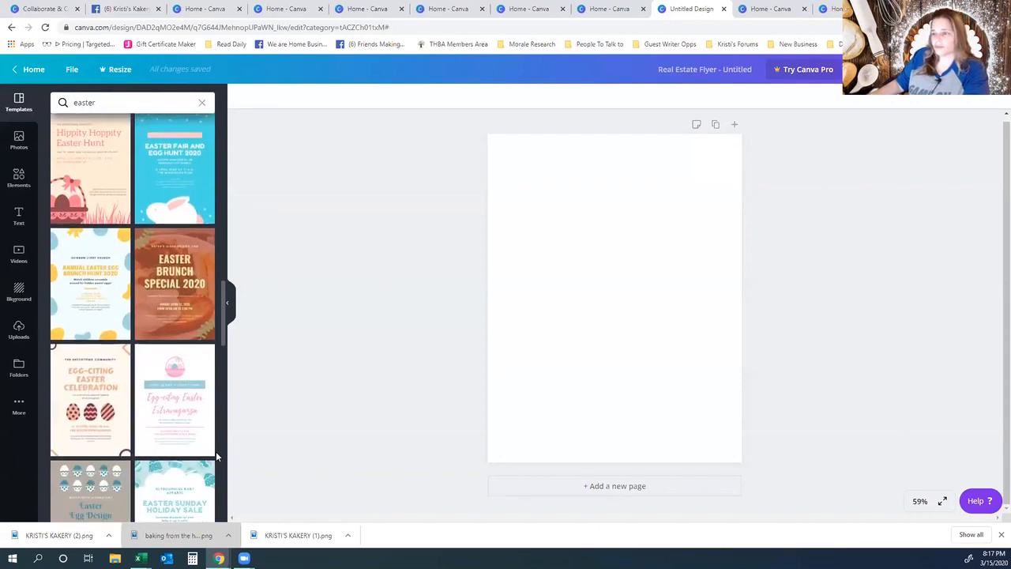
- Add the "love, peace, and joy" font combination to the middle of the blank page and select its heading text
left_click(563, 175)
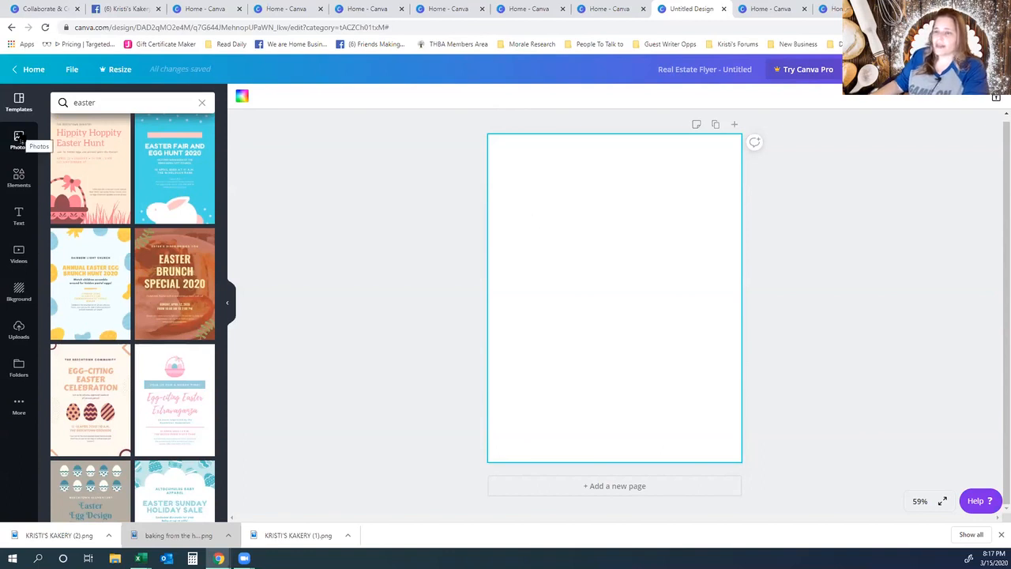
left_click(19, 218)
scroll(162, 327, "down", 1)
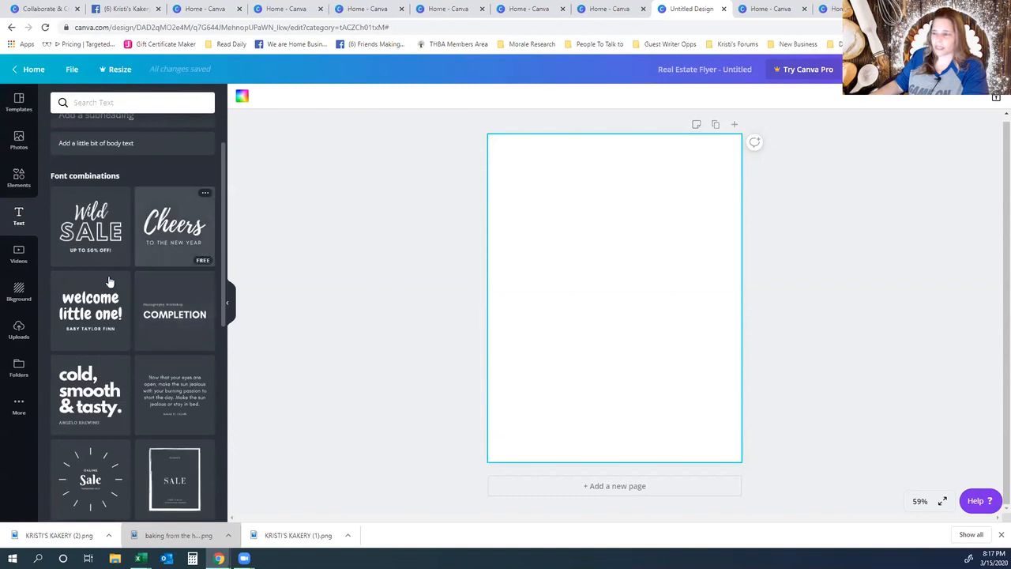
scroll(142, 332, "down", 1)
scroll(139, 316, "down", 1)
scroll(138, 198, "up", 3)
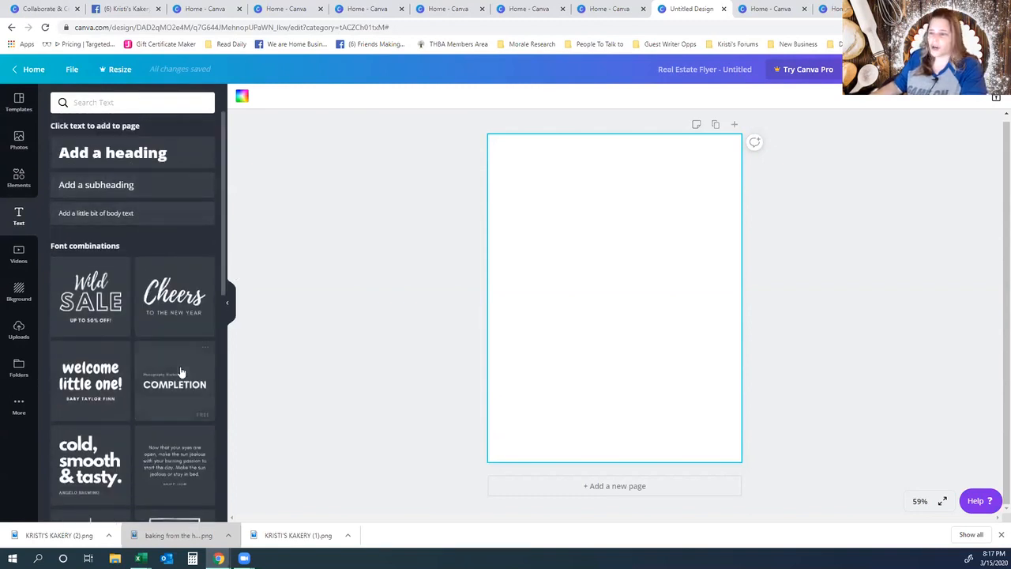
scroll(178, 373, "down", 2)
scroll(169, 375, "down", 1)
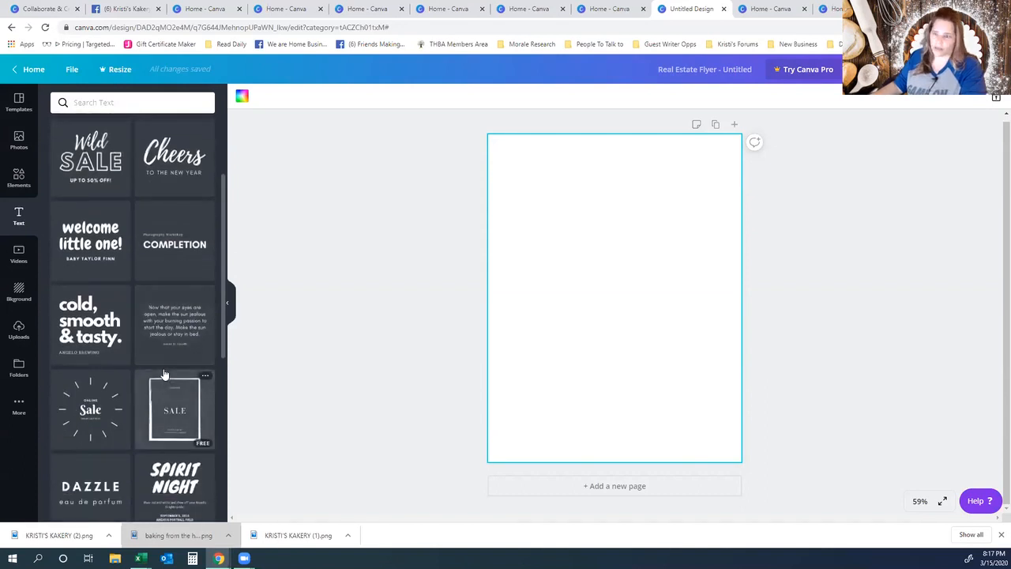
scroll(174, 395, "down", 3)
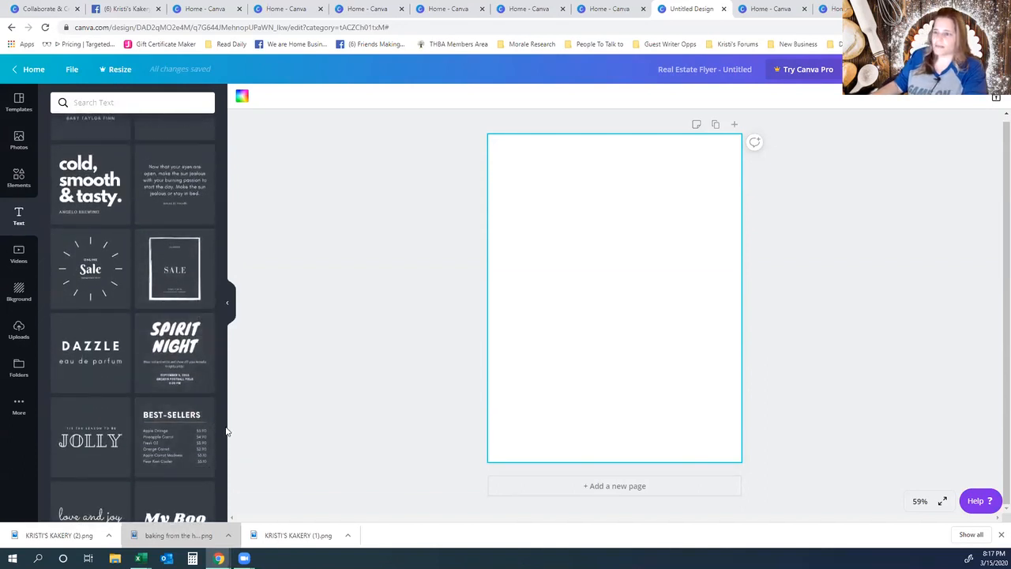
scroll(207, 434, "down", 2)
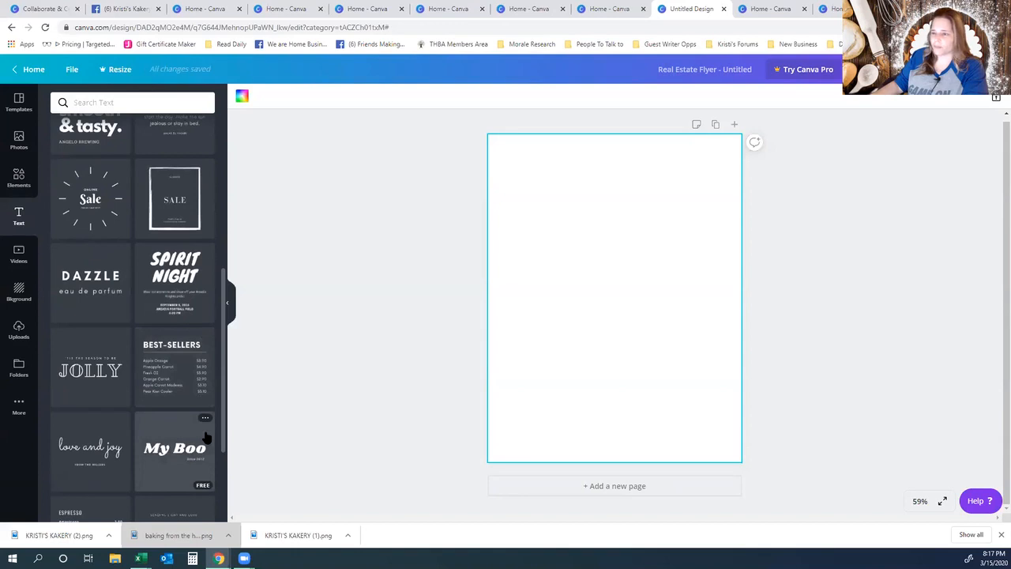
scroll(204, 441, "down", 5)
scroll(197, 447, "down", 4)
scroll(188, 453, "down", 4)
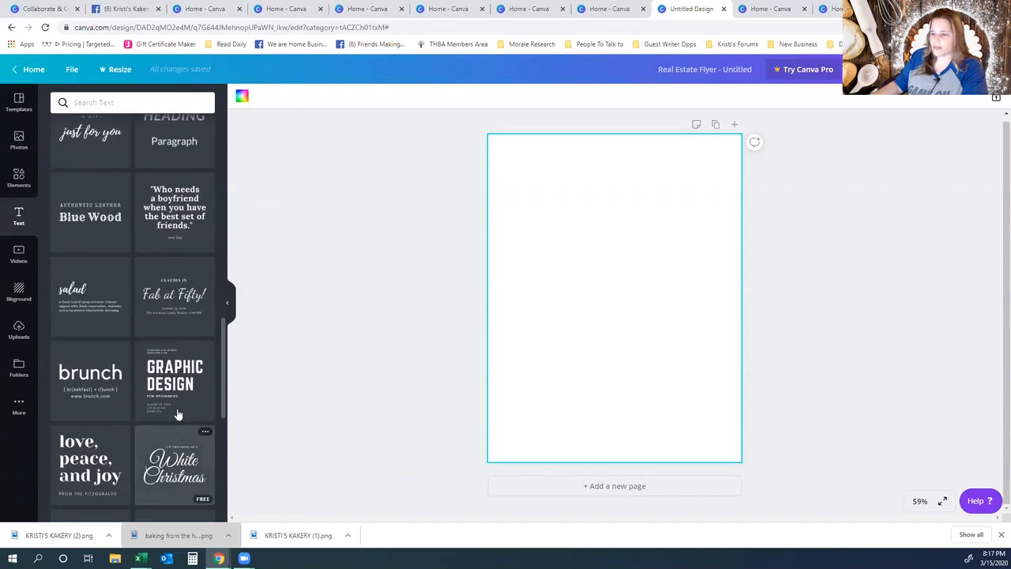
left_click(133, 457)
left_click_drag(589, 284, 616, 293)
double_click(646, 293)
left_click(649, 289)
left_click(761, 294)
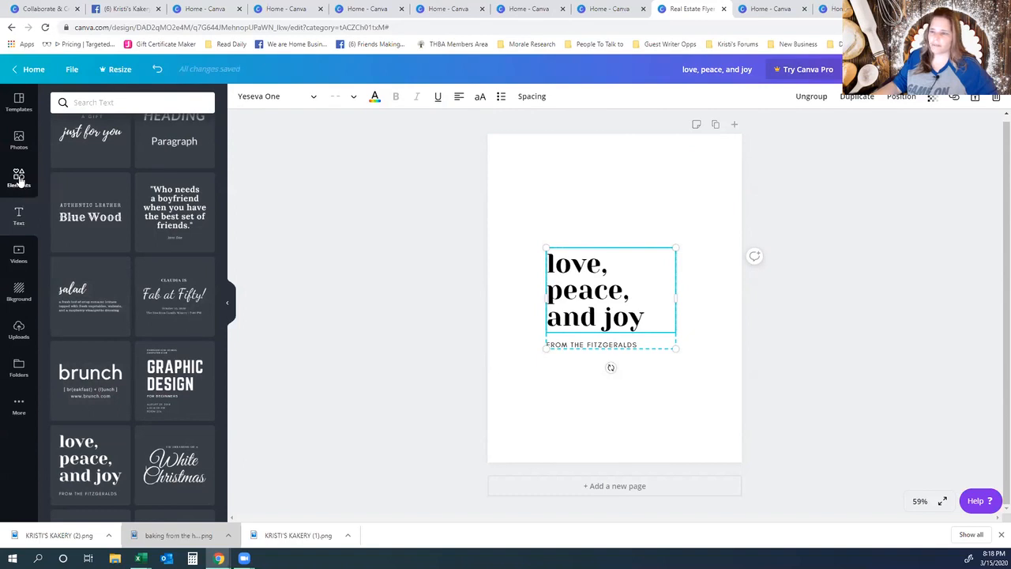
- Look through the elements library's categories of shapes, charts, lines and hand-drawn illustrations
left_click(20, 180)
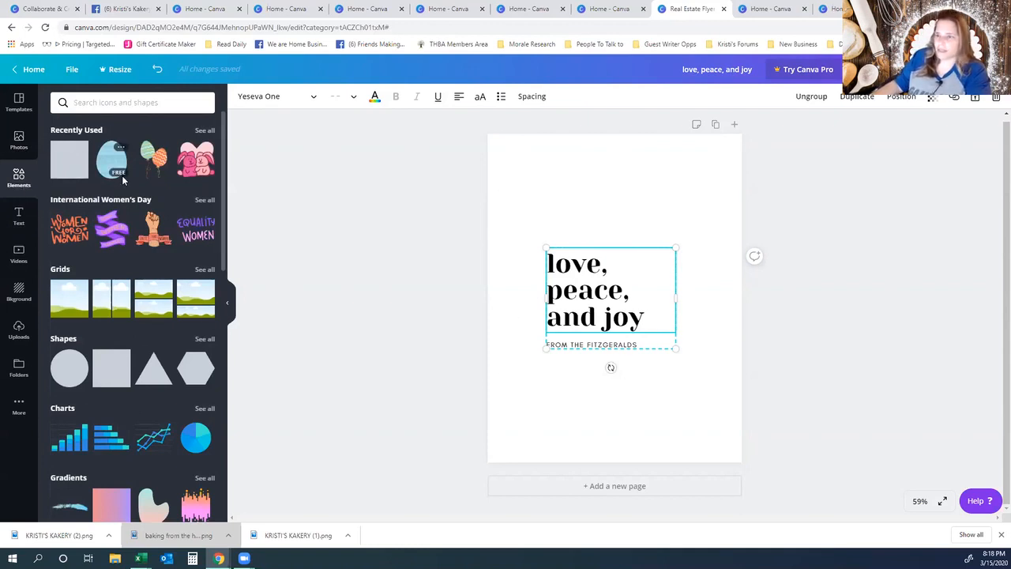
scroll(173, 175, "down", 5)
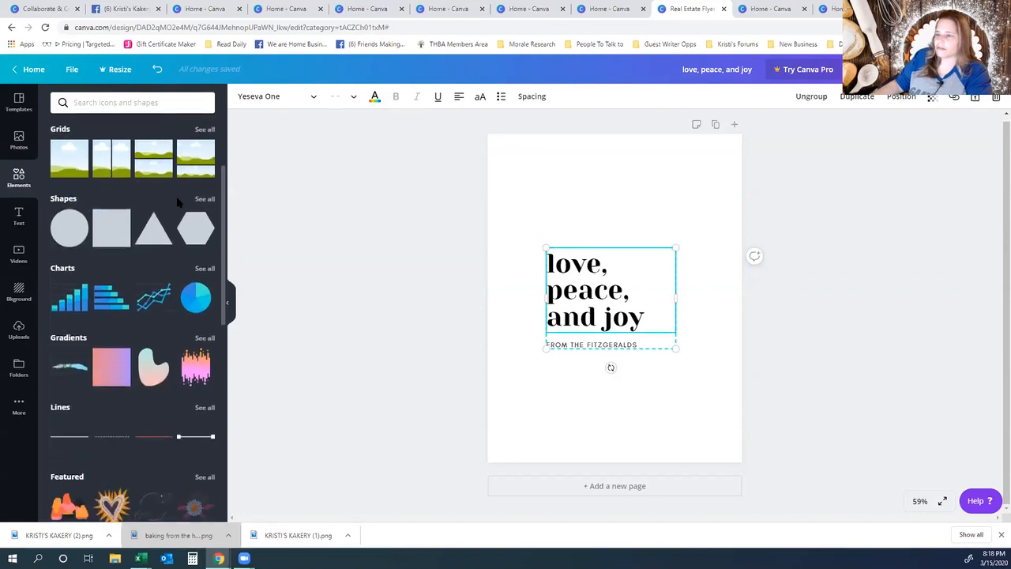
scroll(174, 222, "down", 9)
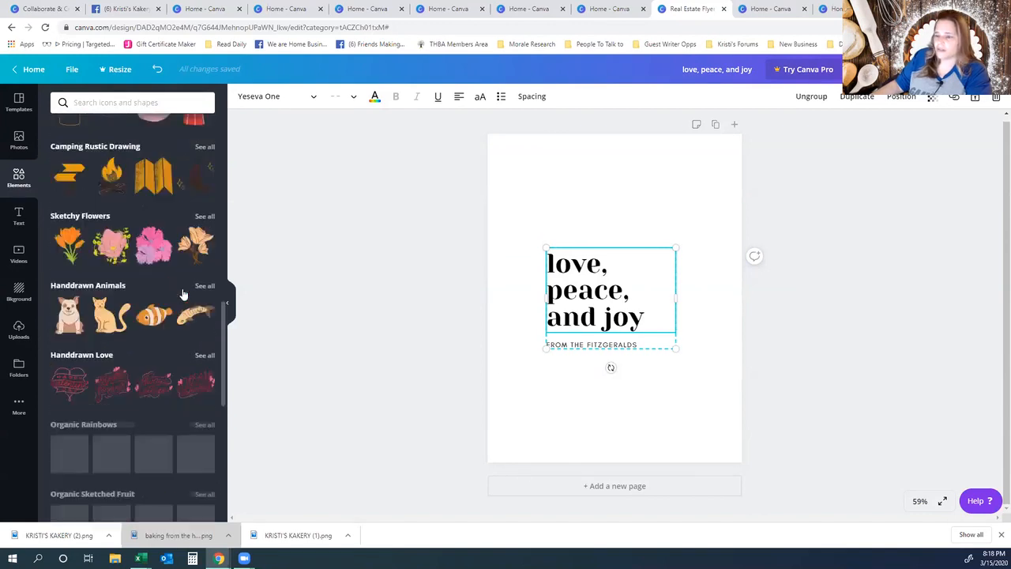
scroll(171, 312, "down", 2)
scroll(171, 312, "up", 4)
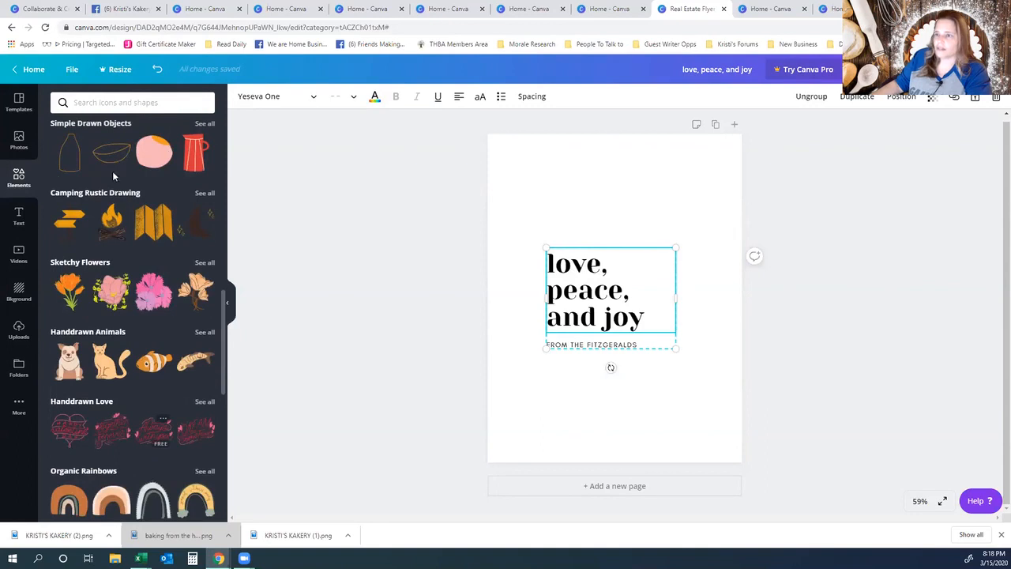
scroll(142, 237, "up", 10)
- Search the elements library for CAKE to examine the cake graphics, and clear the search
left_click(102, 104)
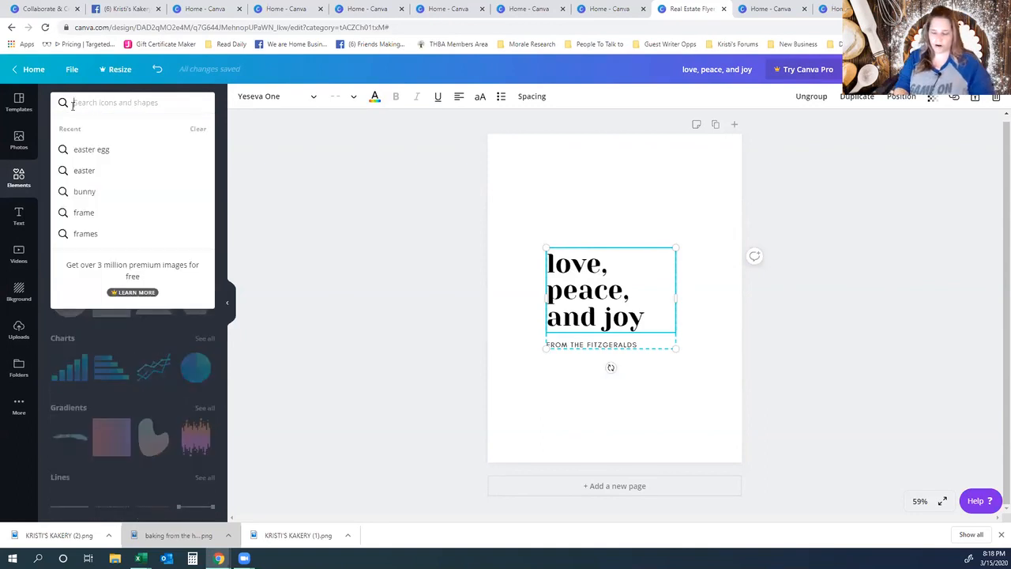
type("CAKE")
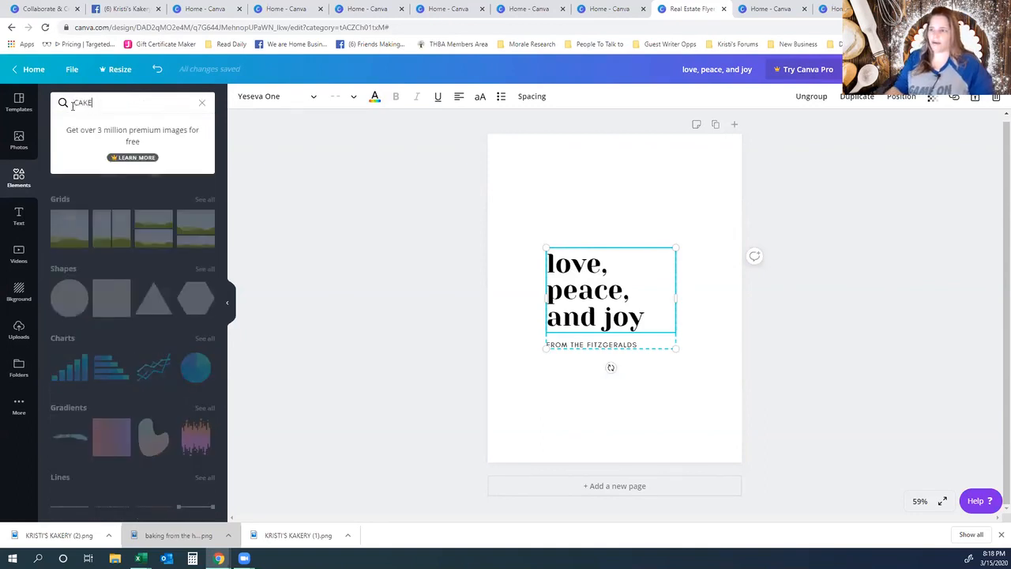
key("Return")
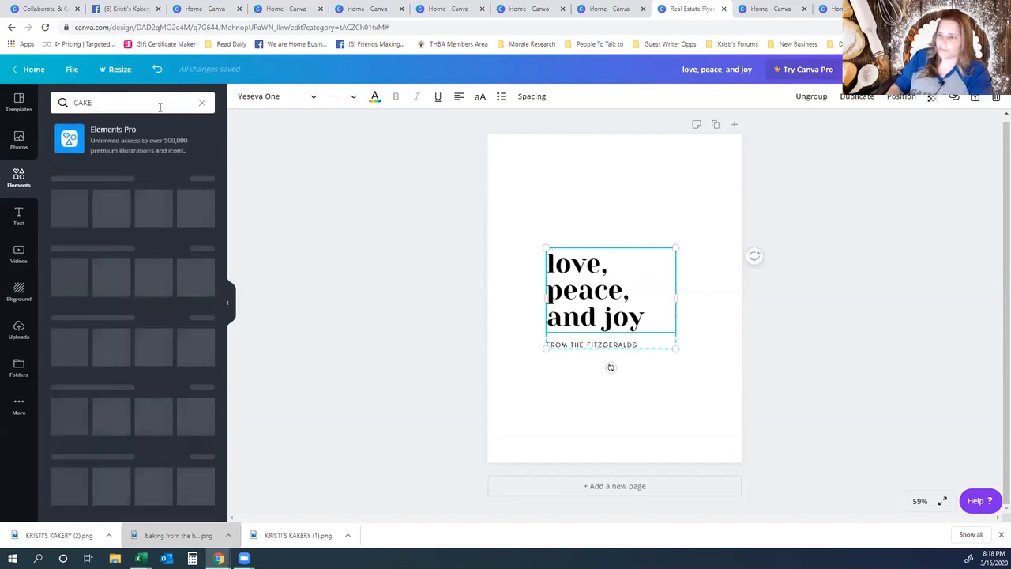
scroll(178, 374, "down", 2)
scroll(178, 374, "down", 4)
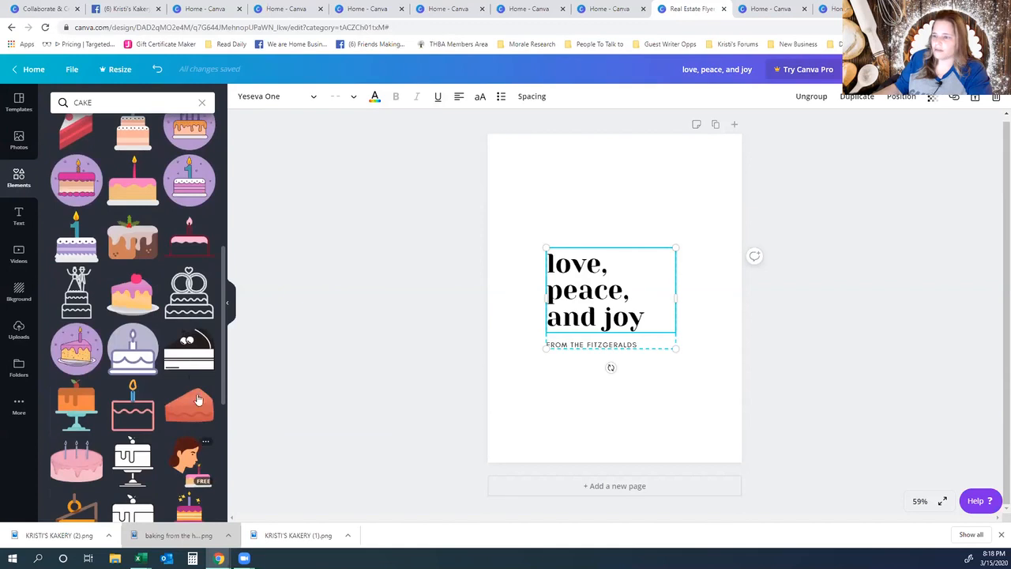
scroll(185, 339, "up", 6)
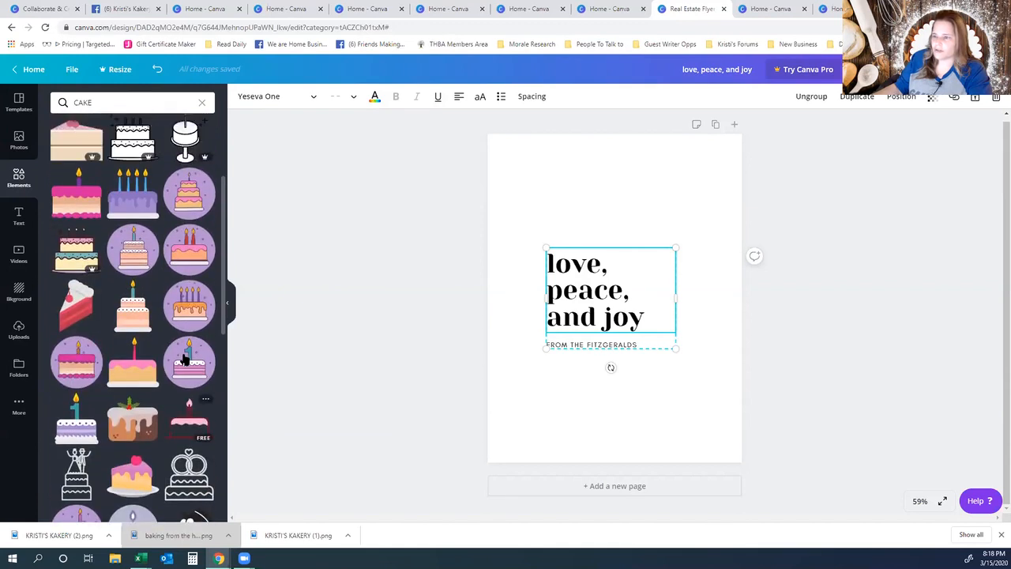
left_click(111, 103)
left_click(203, 103)
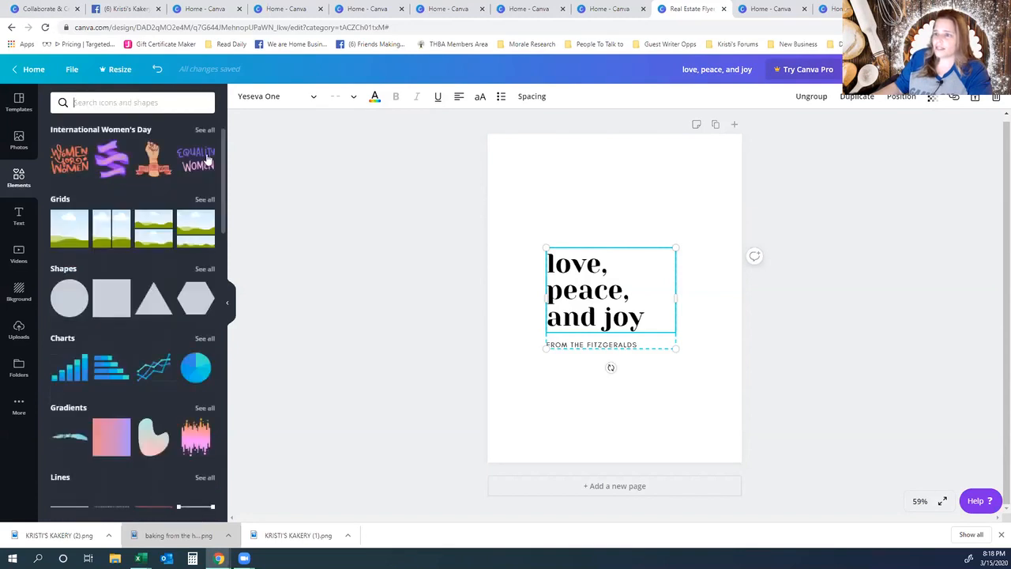
- Add a three-cell photo grid with one tall cell beside two stacked cells to the page
scroll(183, 240, "down", 1)
scroll(184, 241, "down", 1)
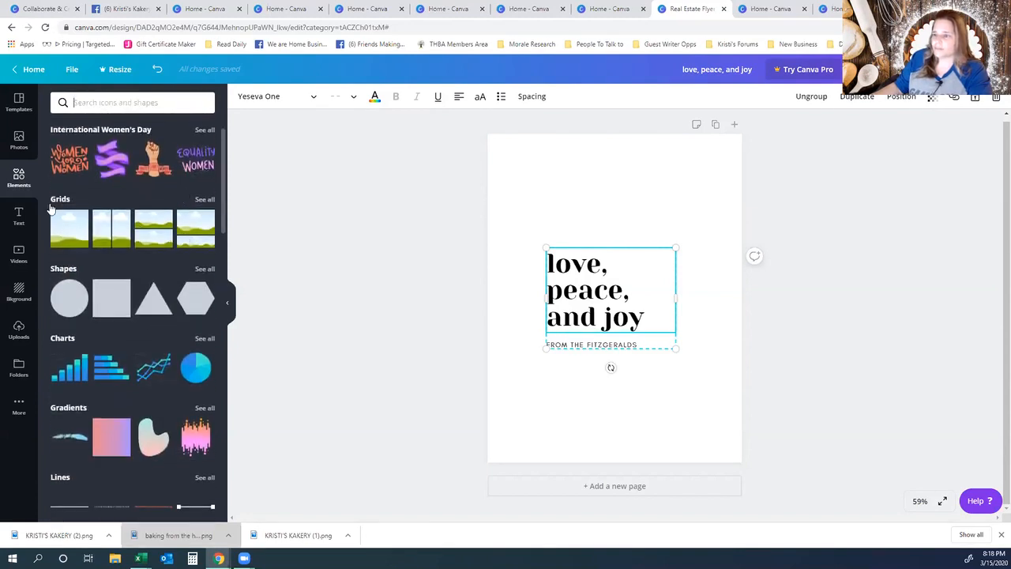
left_click(203, 200)
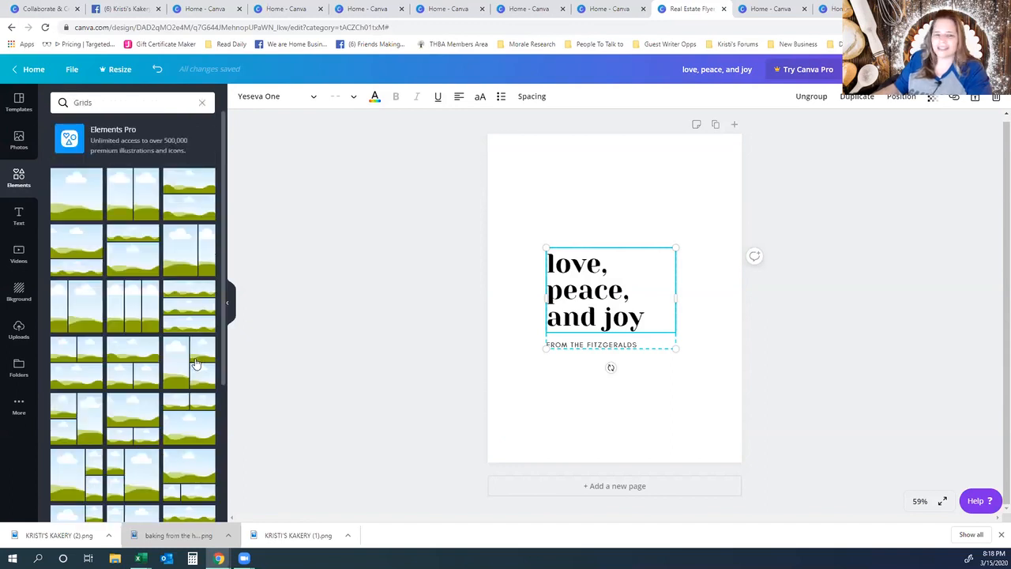
scroll(190, 367, "down", 2)
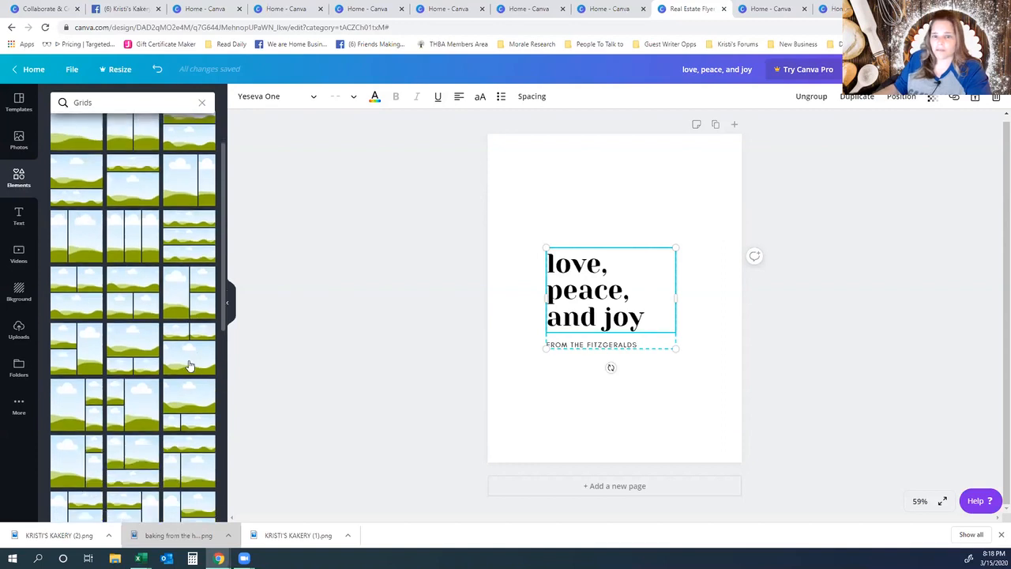
scroll(190, 366, "down", 2)
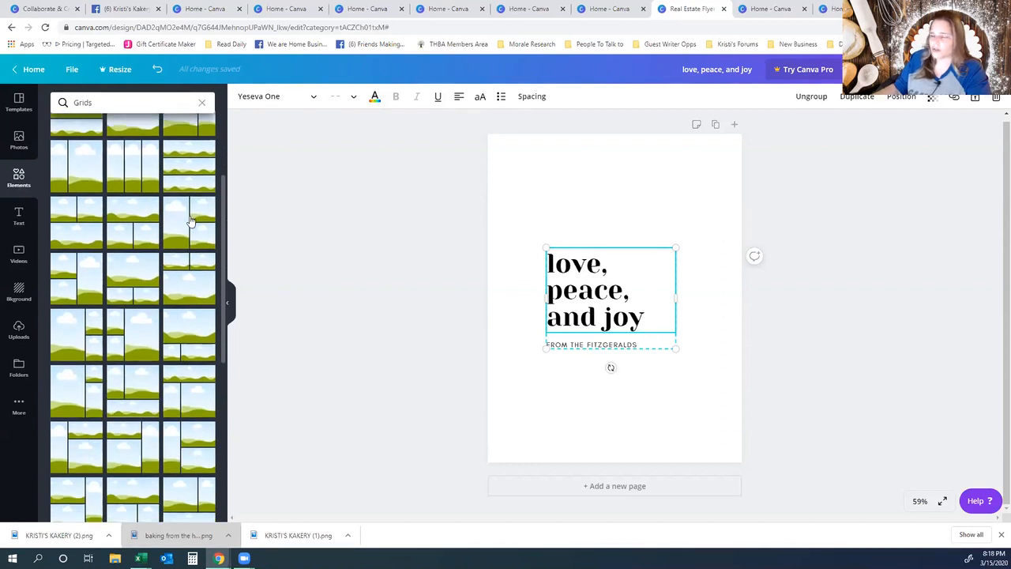
left_click_drag(190, 229, 595, 201)
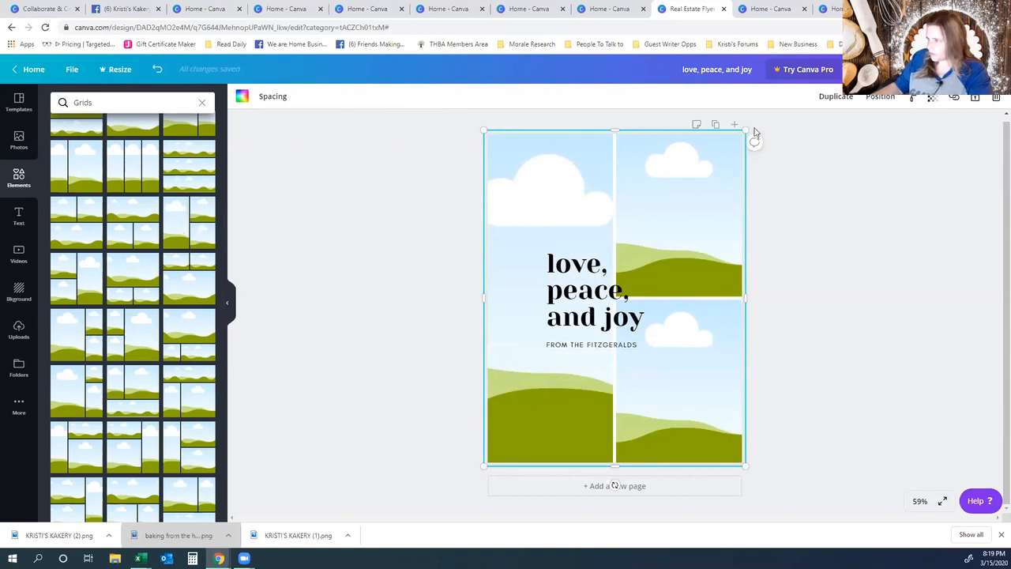
- Resize the photo grid into a wide, shorter block spanning nearly the full width of the page's upper half
left_click_drag(748, 127, 677, 208)
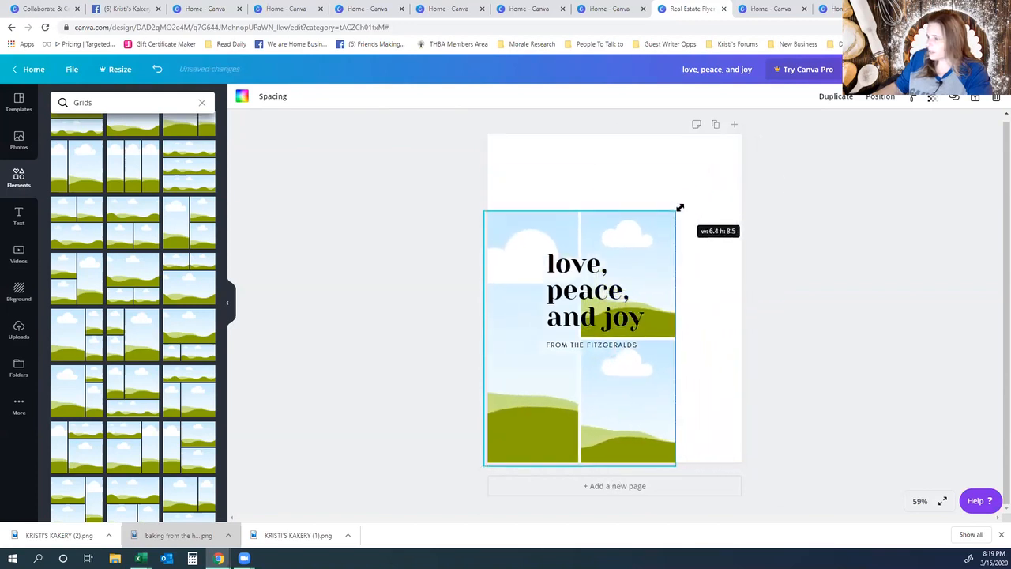
left_click_drag(582, 466, 579, 327)
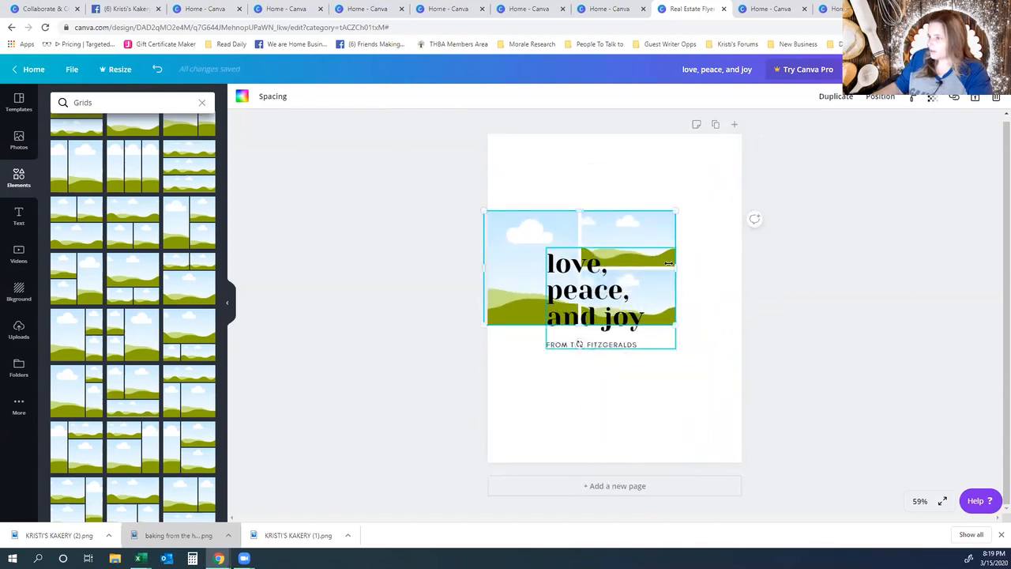
left_click_drag(678, 271, 729, 274)
left_click_drag(638, 235, 620, 159)
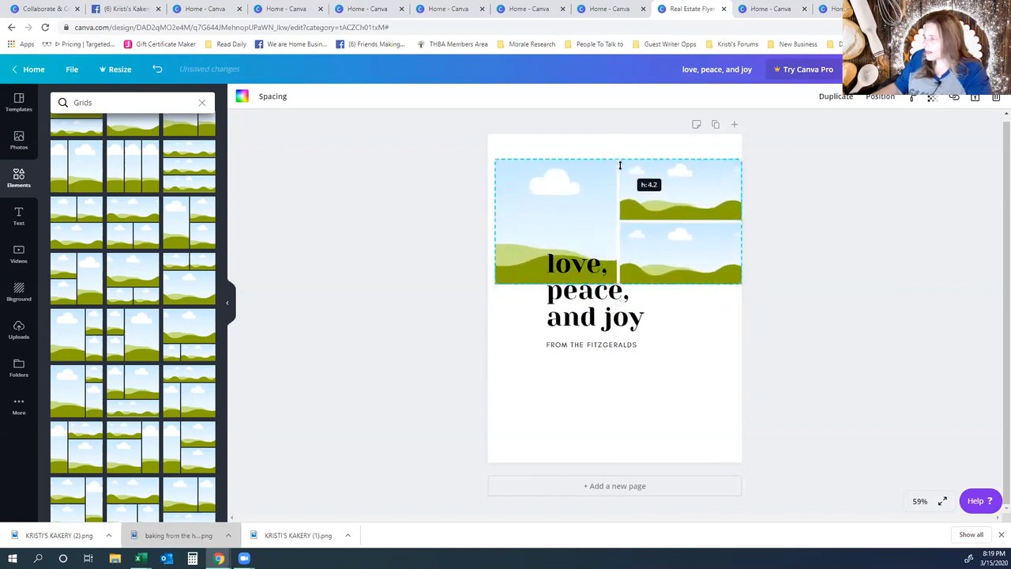
left_click_drag(619, 284, 619, 294)
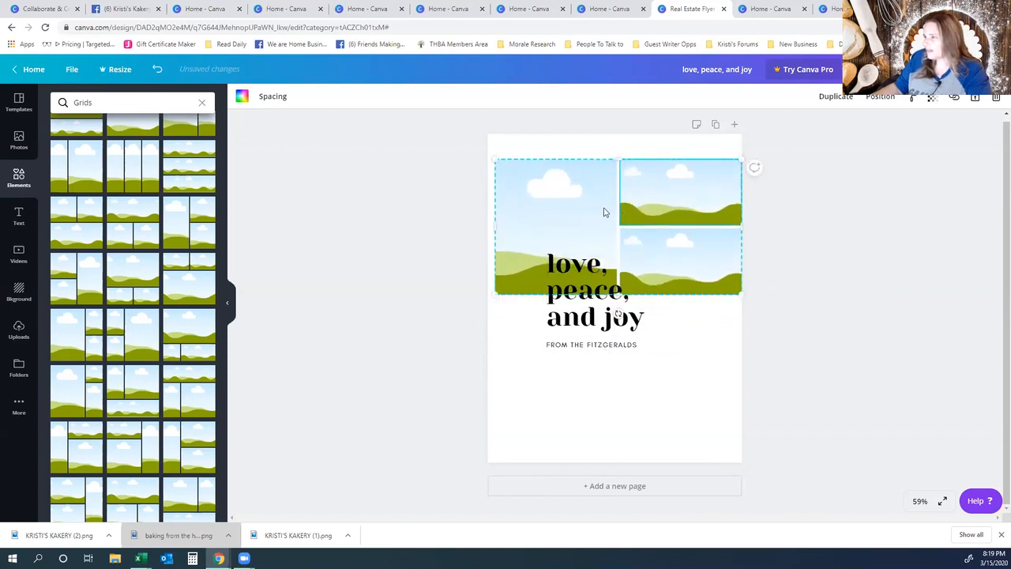
- Centre the photo grid across the upper half of the page and move the "love, peace, and joy" text group below it
left_click_drag(603, 210, 600, 232)
left_click_drag(591, 308, 598, 376)
mouse_move(586, 285)
left_mouse_down()
mouse_move(585, 276)
mouse_move(596, 282)
left_mouse_up()
left_click(600, 362)
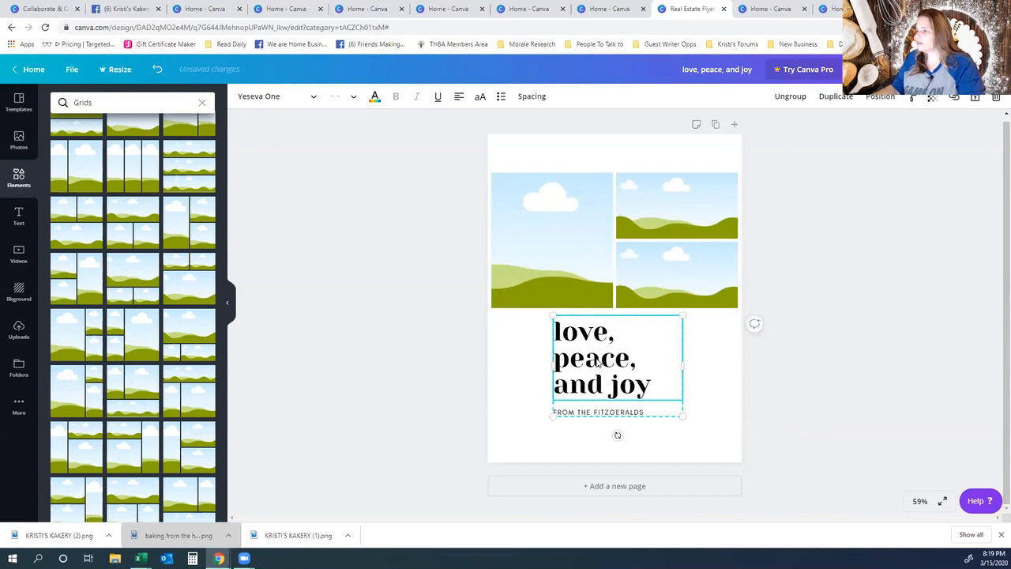
left_click_drag(599, 362, 598, 359)
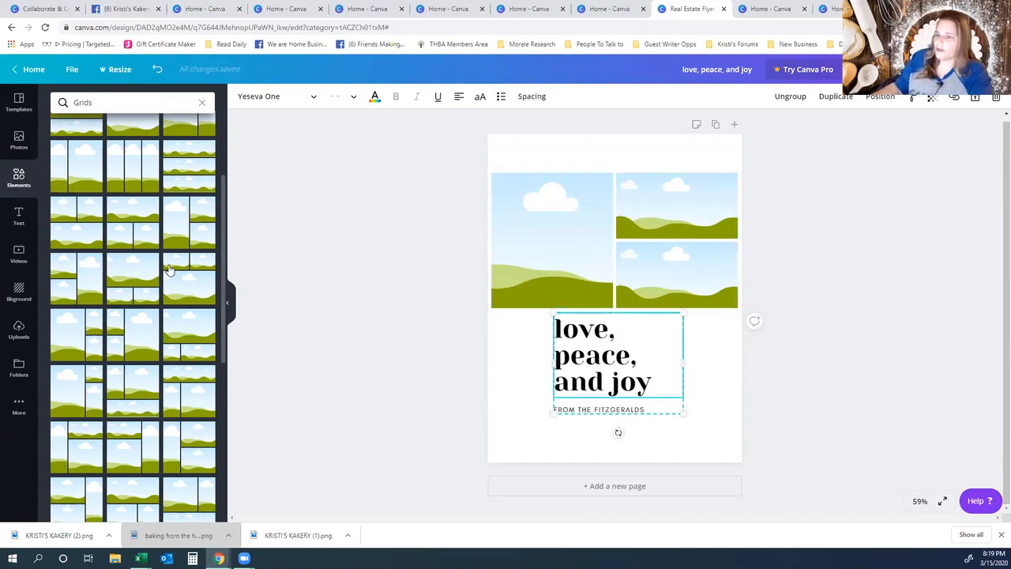
- Fill all three grid cells with the uploaded photo of the Easter bunny cookies on a brick background
left_click(12, 336)
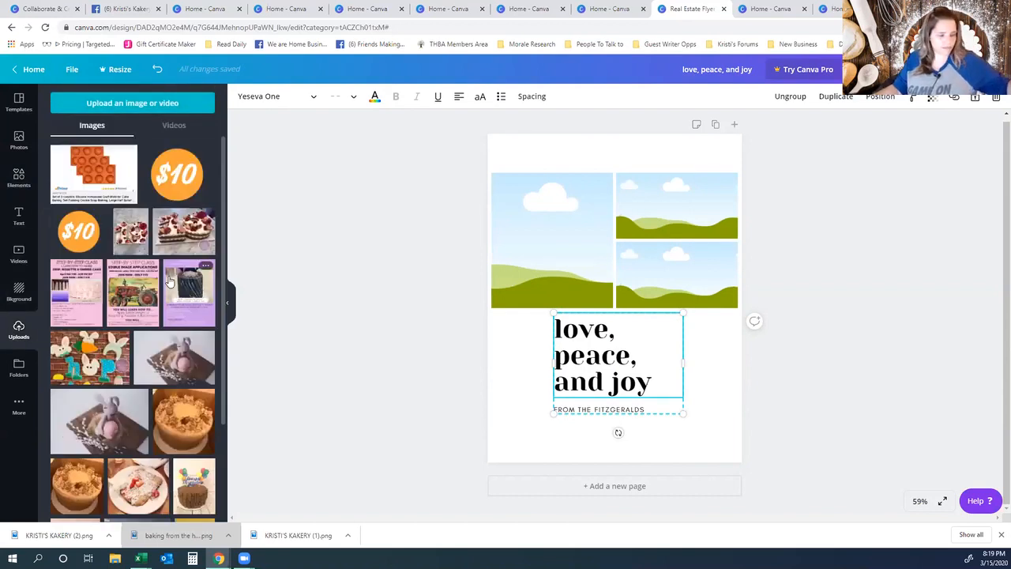
scroll(171, 320, "down", 1)
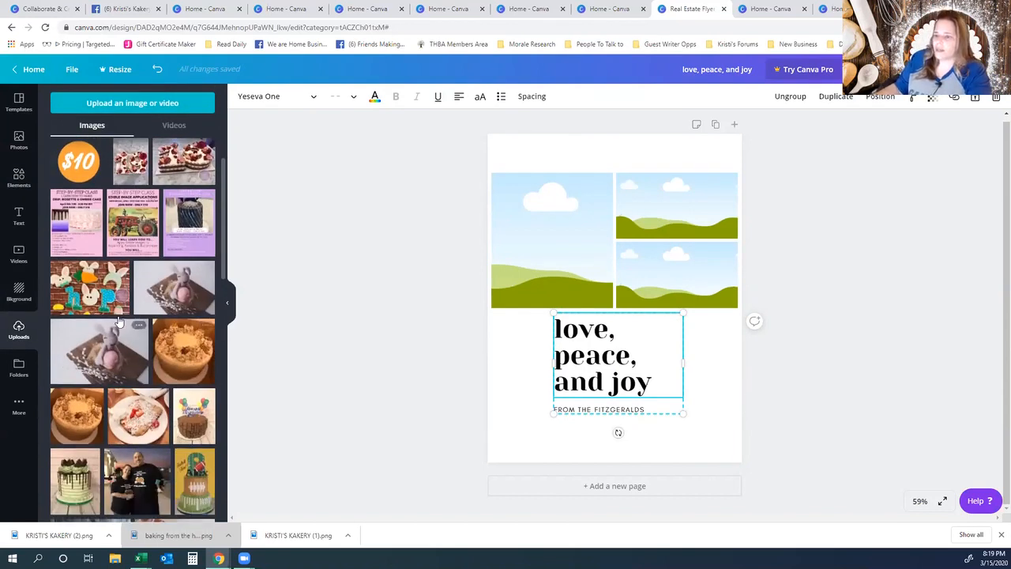
left_click_drag(79, 294, 524, 248)
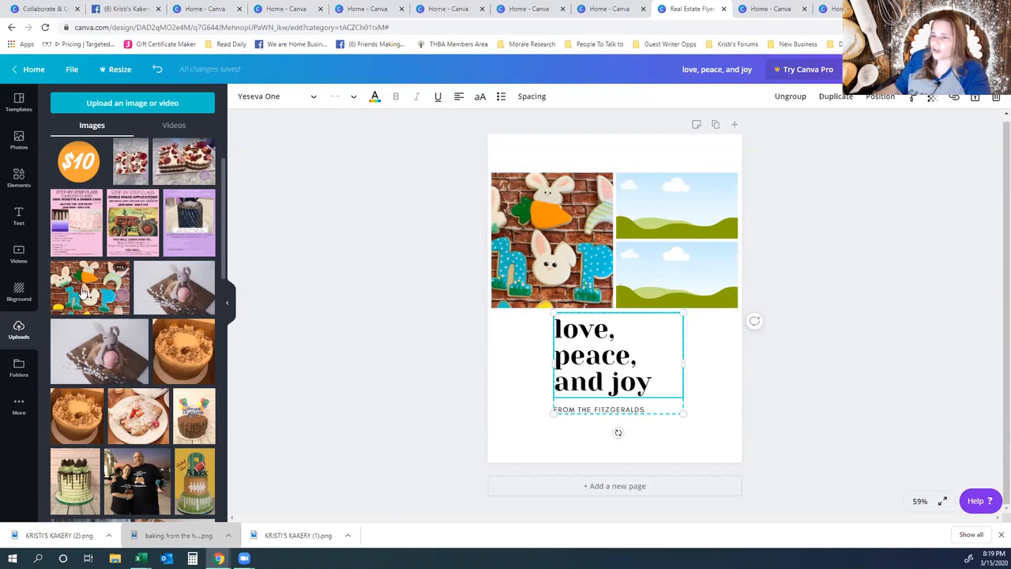
left_click_drag(82, 293, 675, 204)
left_click_drag(88, 288, 686, 281)
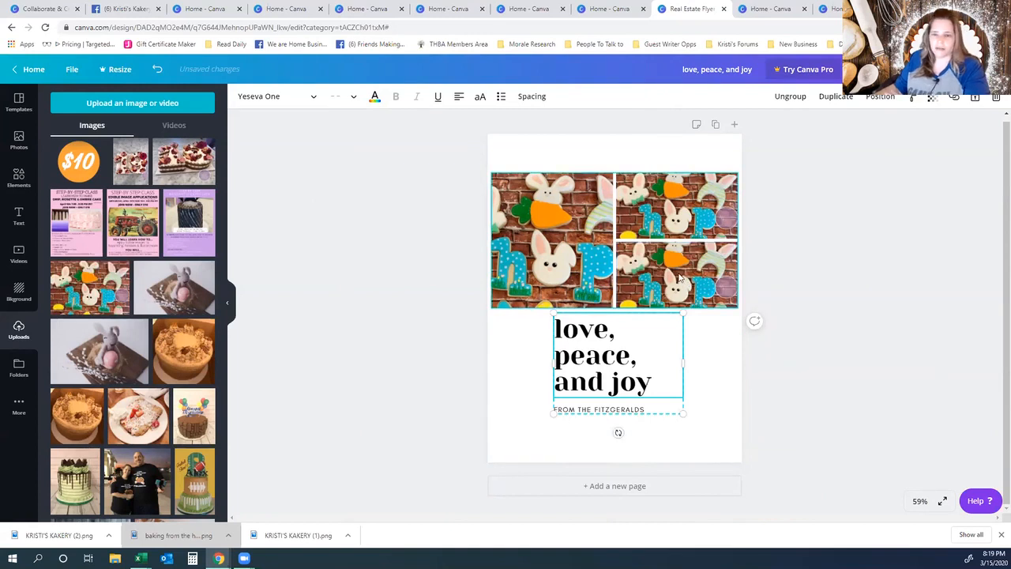
- Enlarge and reposition the photo in the grid's tall cell to focus on the bunny holding the carrot
double_click(549, 244)
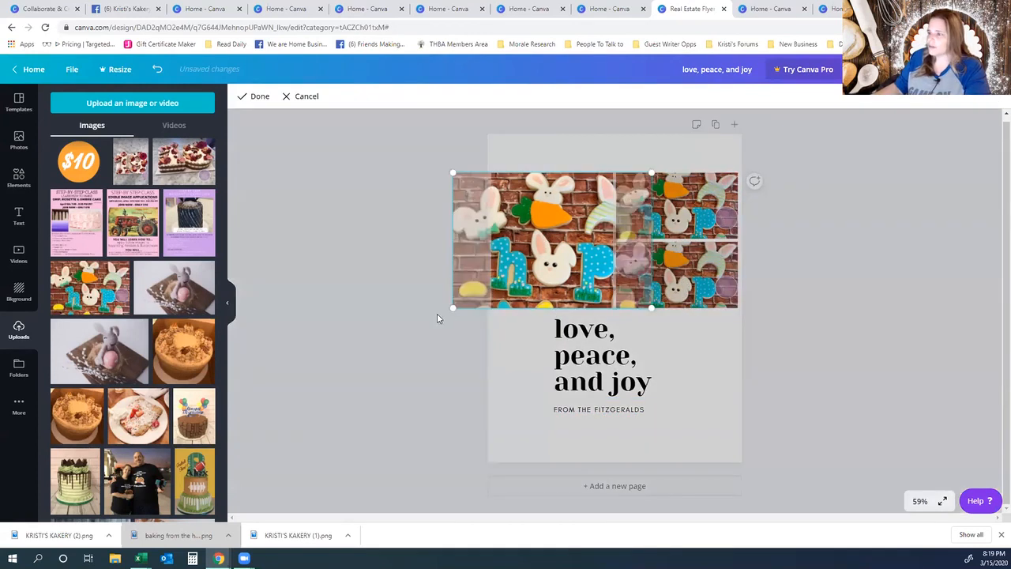
left_click_drag(451, 310, 360, 384)
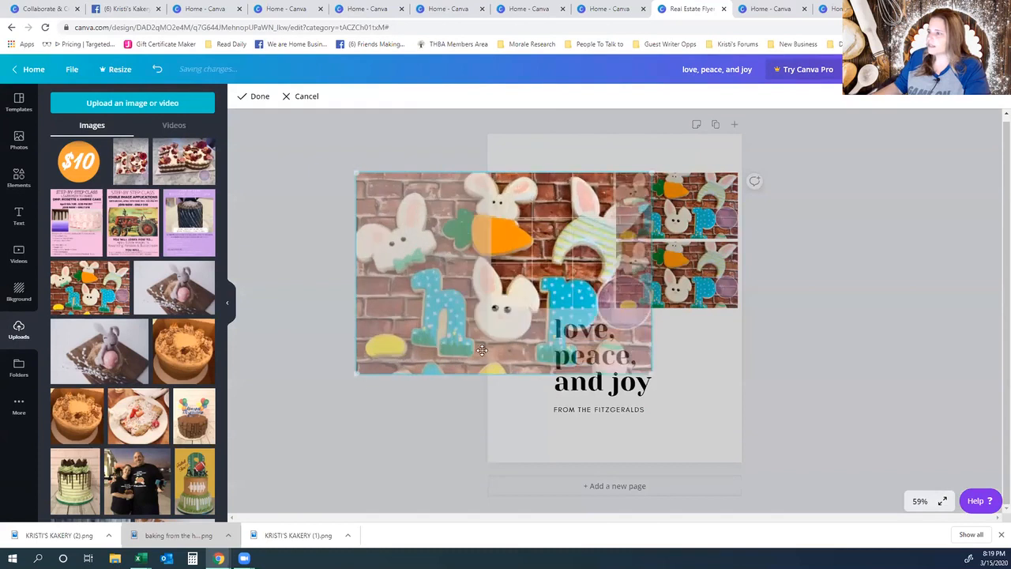
left_click_drag(545, 275, 620, 267)
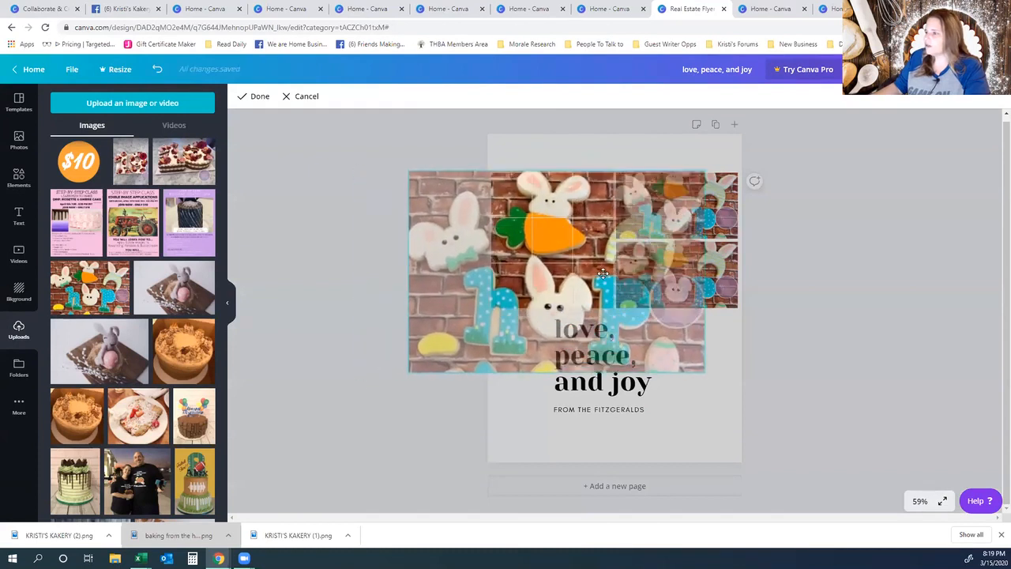
left_click_drag(705, 371, 671, 350)
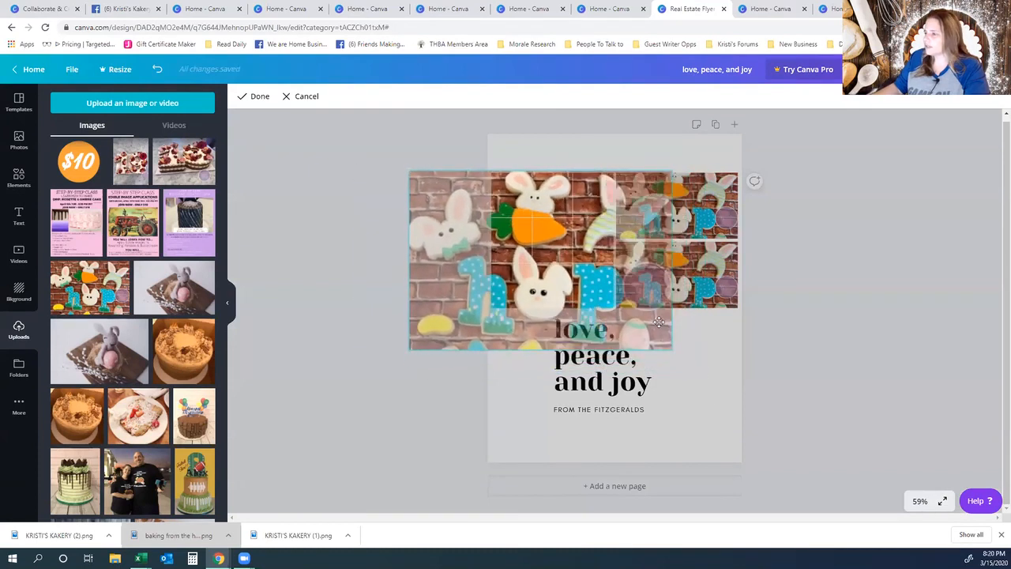
left_click_drag(564, 225, 576, 226)
left_click(868, 242)
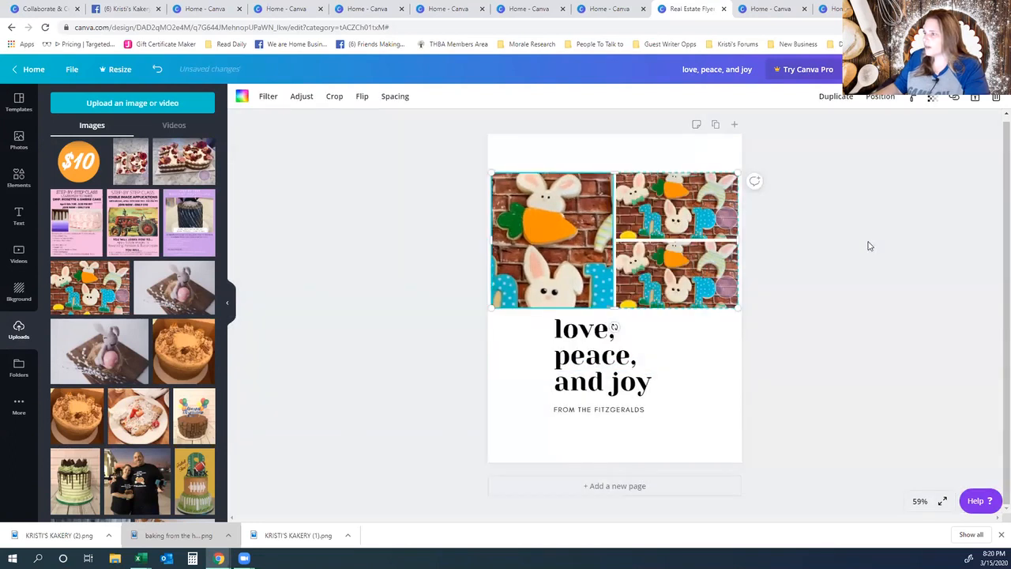
- Enlarge and shift the photo in the upper small cell so the "hop" cookies fill it
double_click(683, 209)
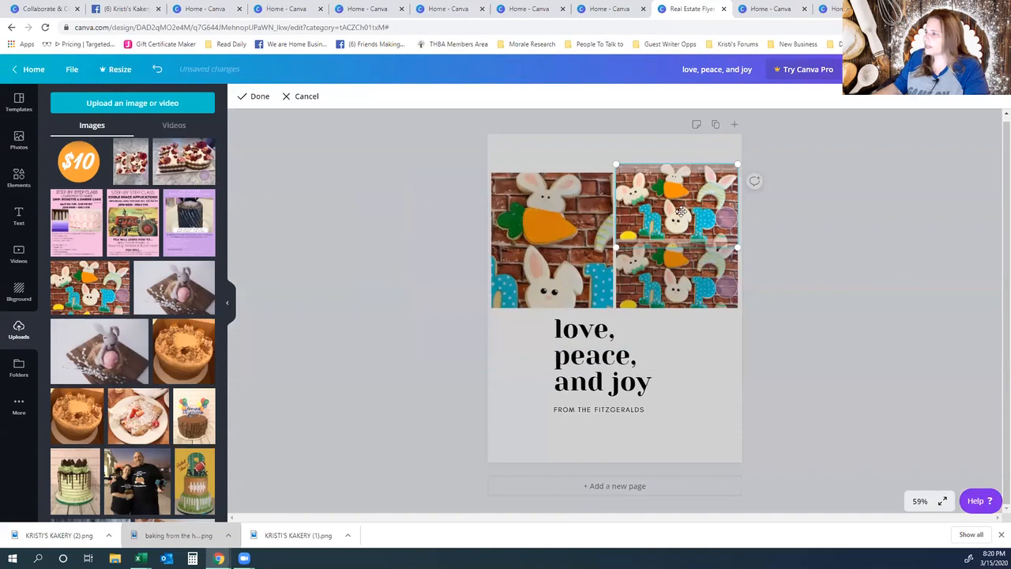
left_click_drag(739, 164, 790, 127)
left_click_drag(702, 203, 675, 194)
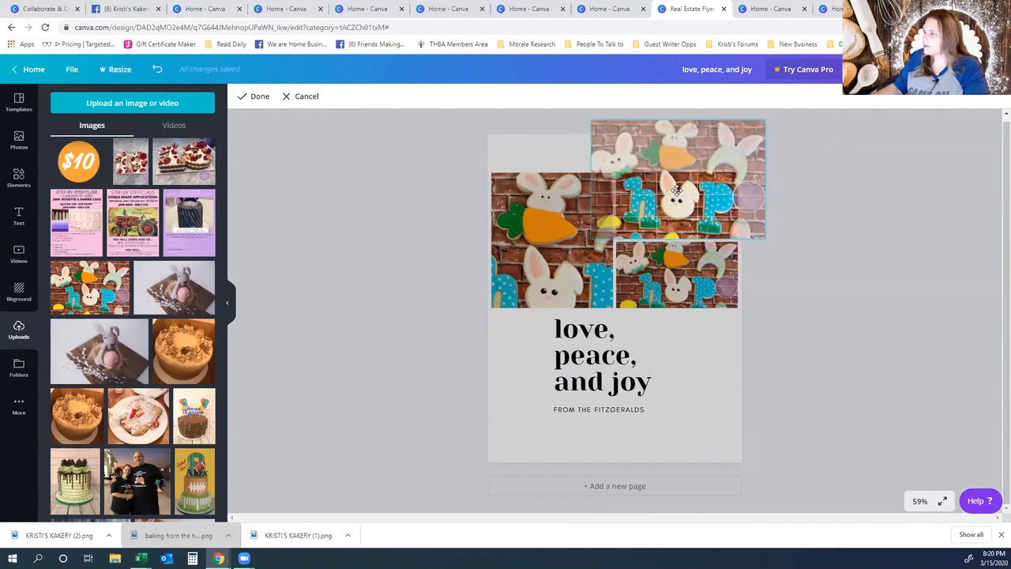
left_click(826, 346)
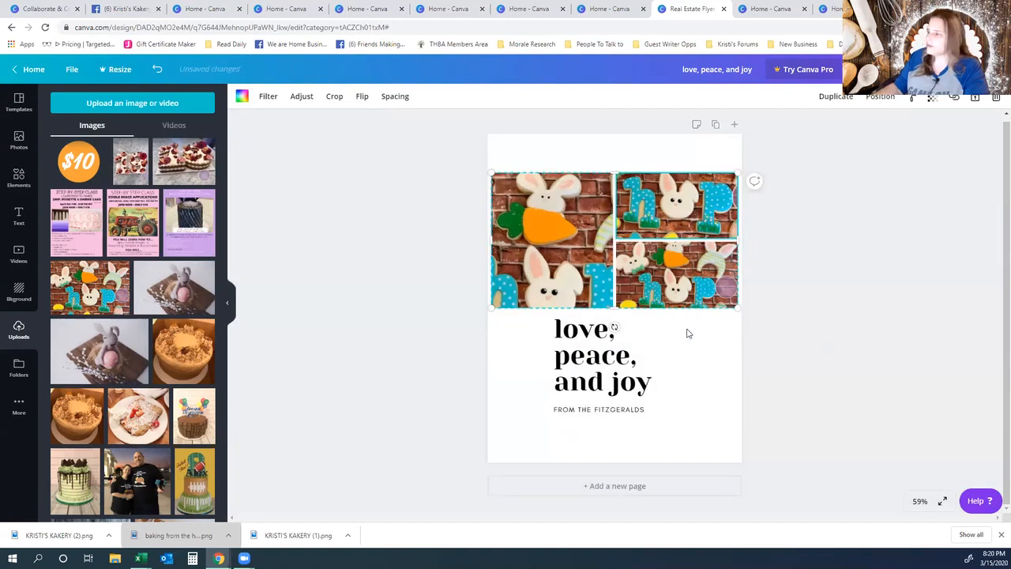
- Enlarge the photo in the lower small cell and shift it to focus on the striped bunny-ears cookie
double_click(702, 281)
left_click_drag(613, 314, 482, 408)
left_click_drag(660, 294, 619, 290)
left_click_drag(482, 240, 453, 223)
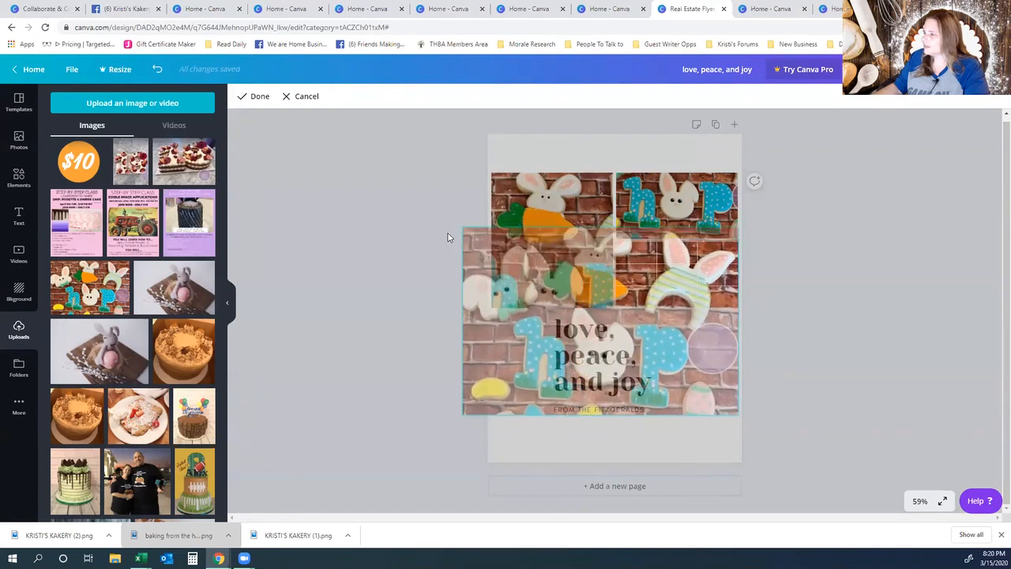
left_click_drag(676, 264, 646, 282)
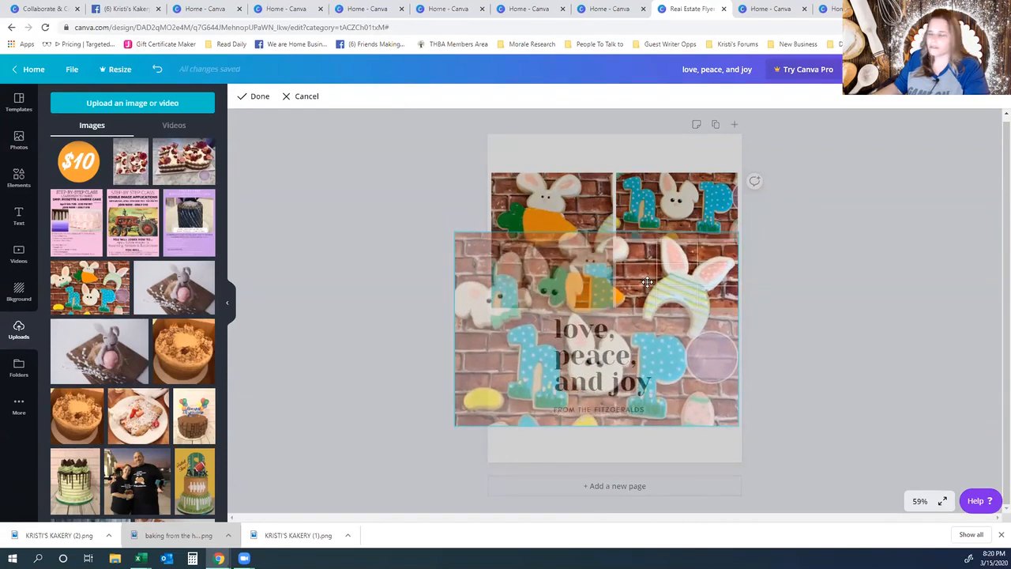
left_click(928, 322)
- Scale the lower small cell's photo back down slightly and reposition it so the whole bunny-ears cookie fits
double_click(675, 289)
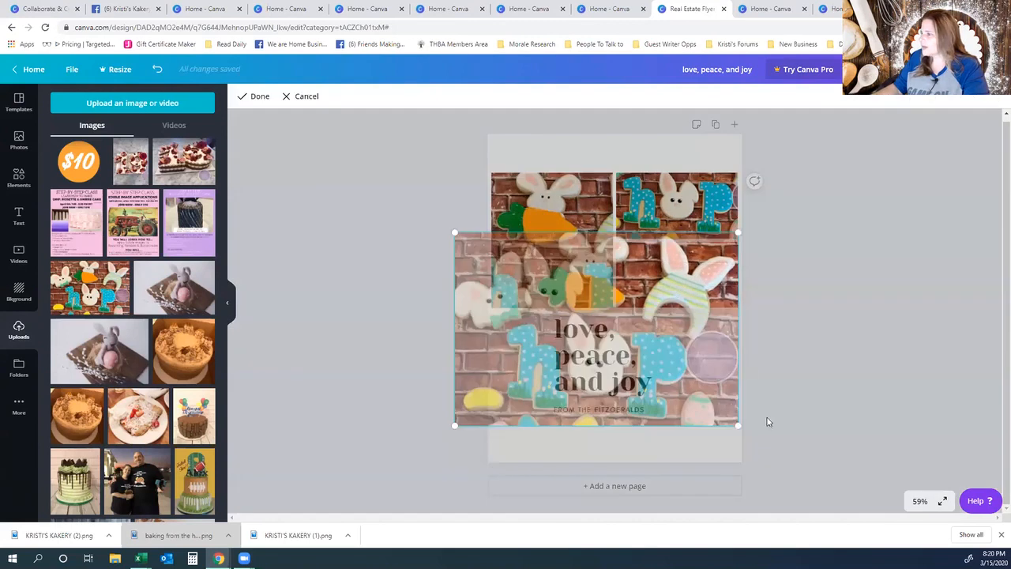
left_click_drag(738, 423, 713, 384)
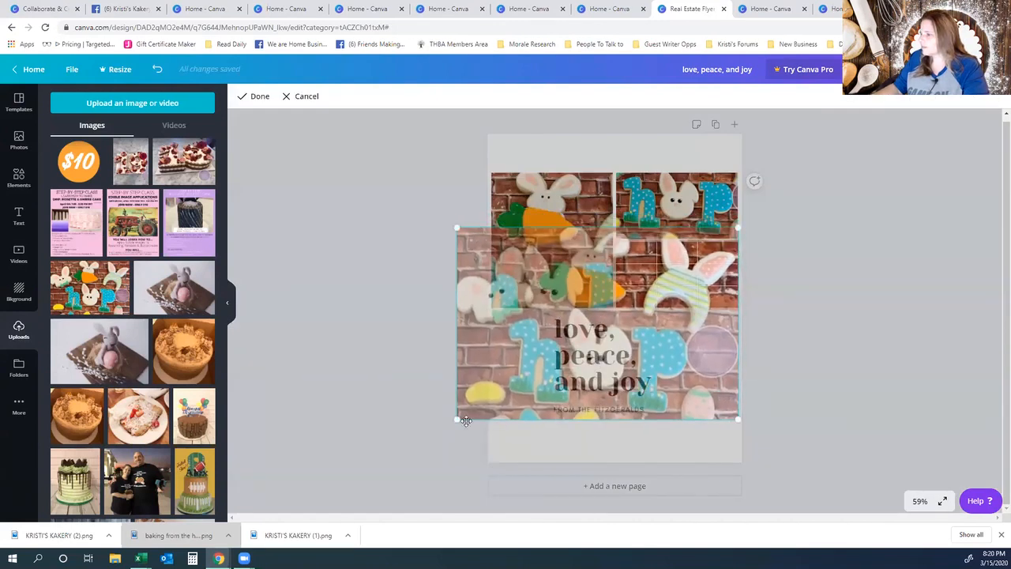
left_click_drag(463, 416, 503, 388)
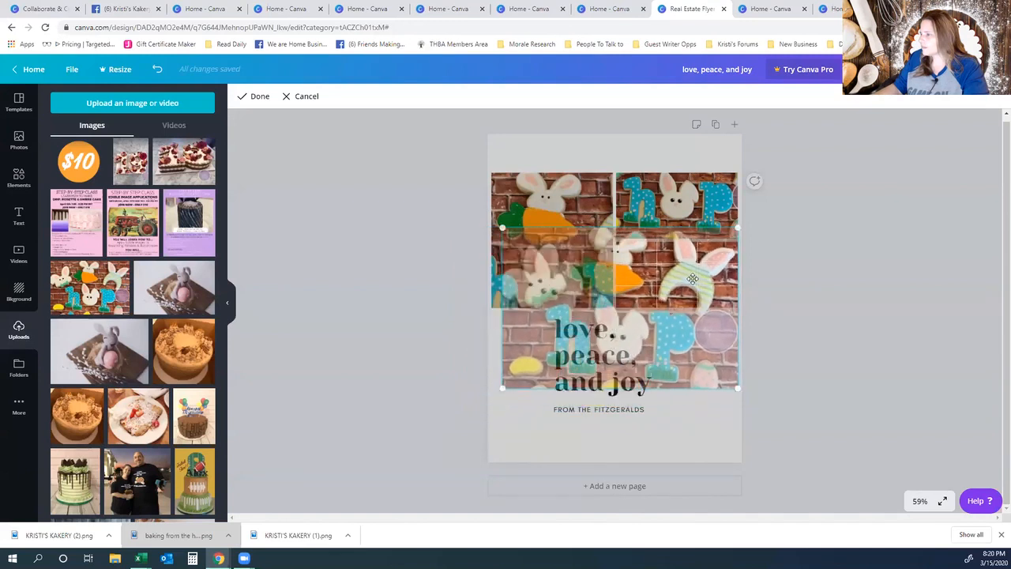
left_click_drag(692, 279, 683, 281)
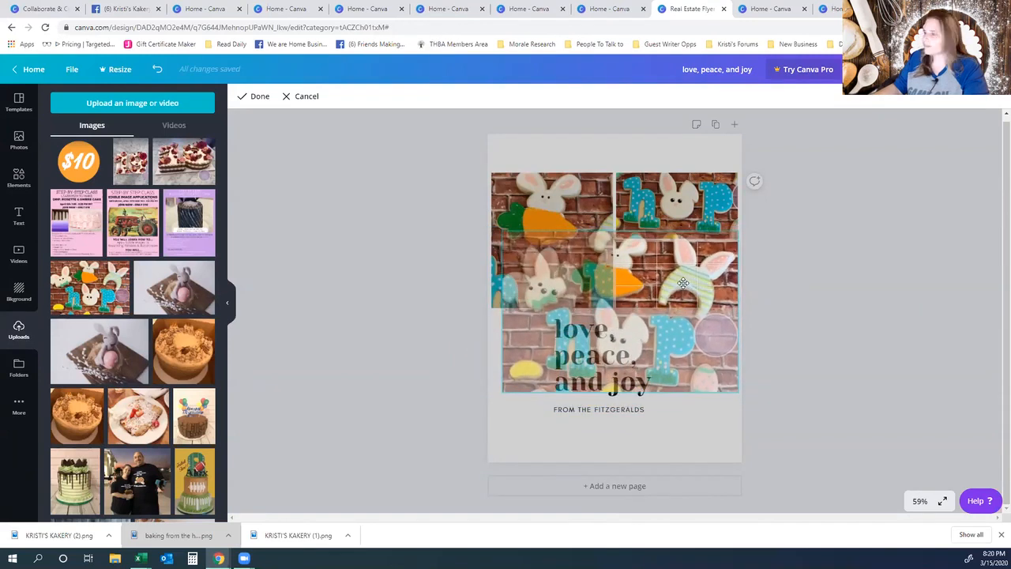
left_click(860, 279)
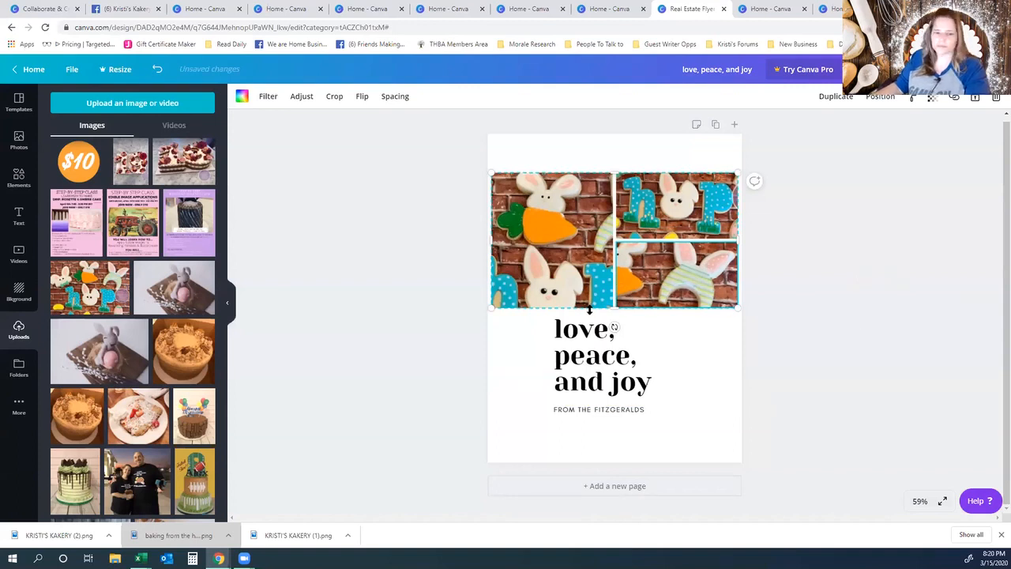
left_click(703, 302)
left_click(703, 302)
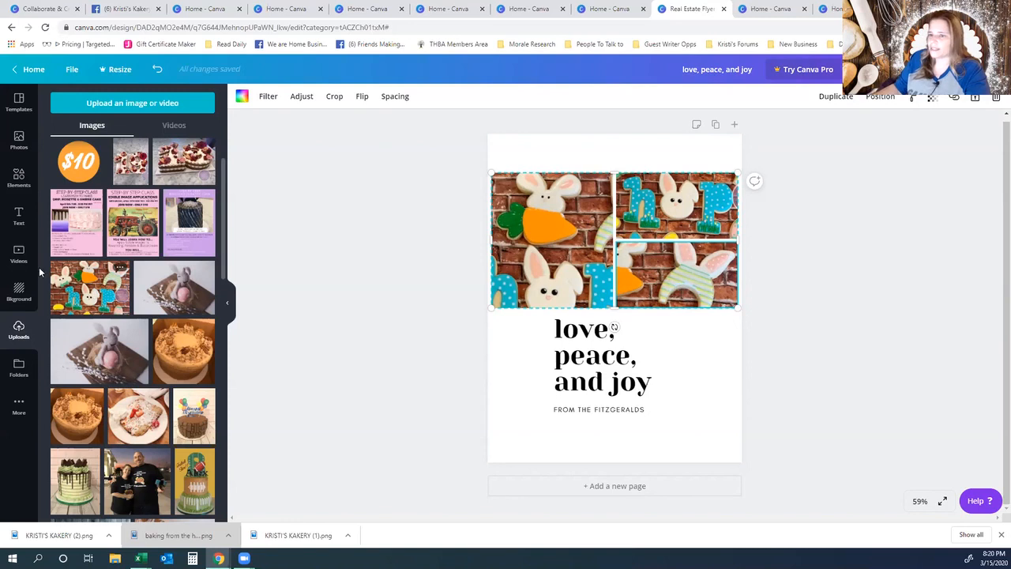
- Add a square shape over the photo grid and stretch it to the page width, slightly taller than the grid
left_click(18, 177)
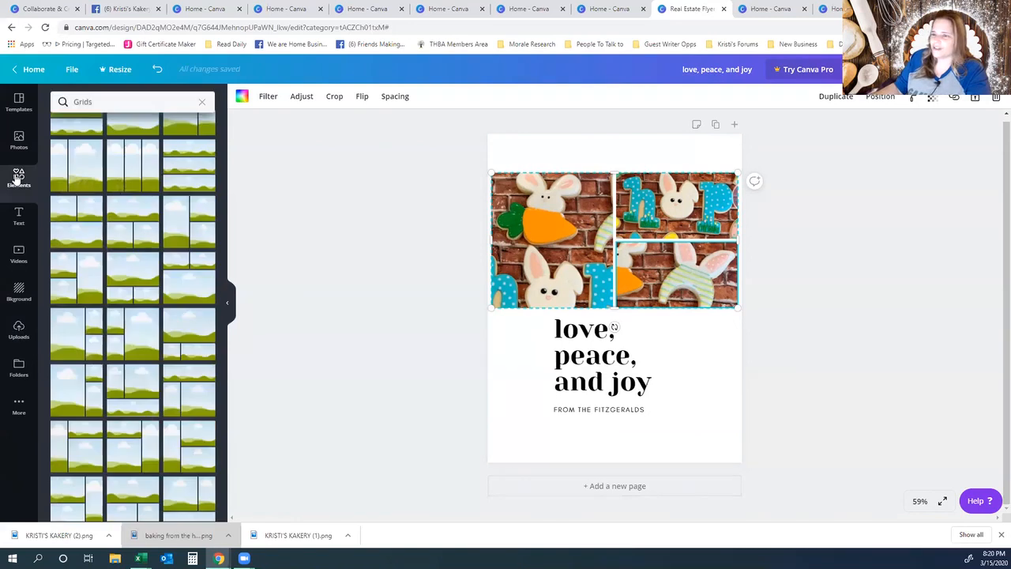
left_click(202, 102)
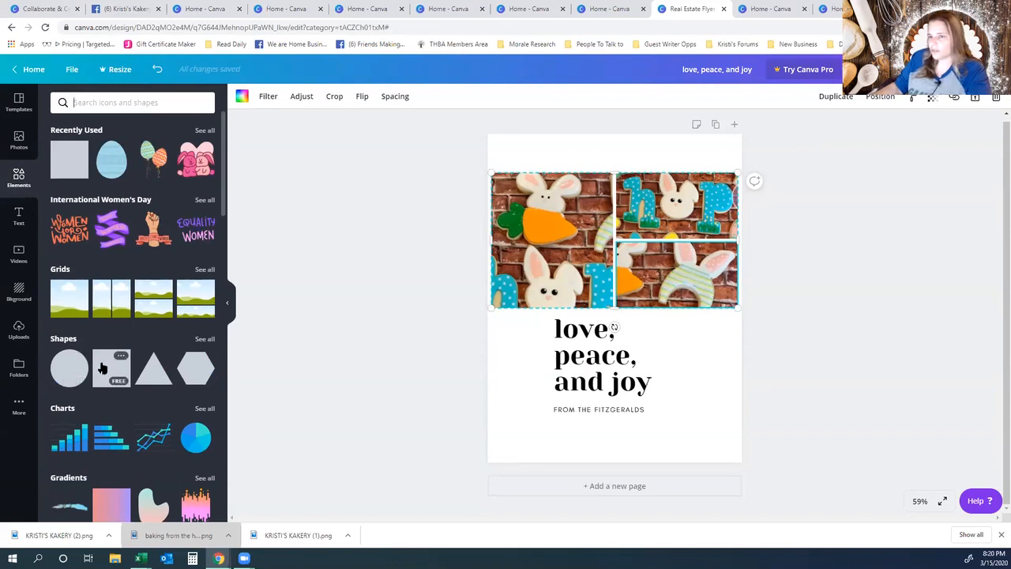
left_click_drag(102, 368, 495, 180)
left_click_drag(587, 366, 587, 312)
left_click_drag(693, 239, 745, 239)
- Send the grey rectangle backward behind the photo grid so it frames the photos
right_click(610, 226)
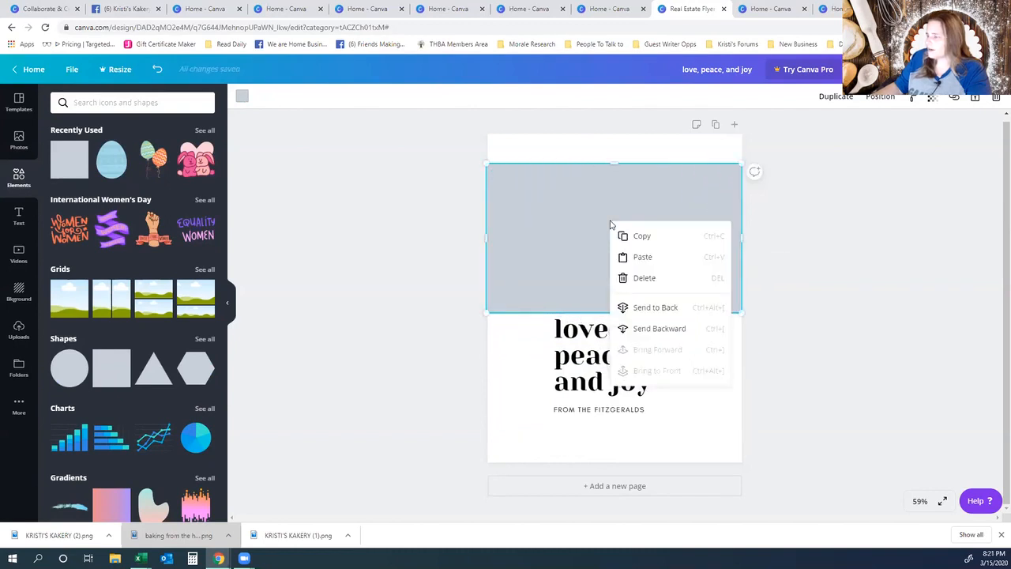
right_click(547, 222)
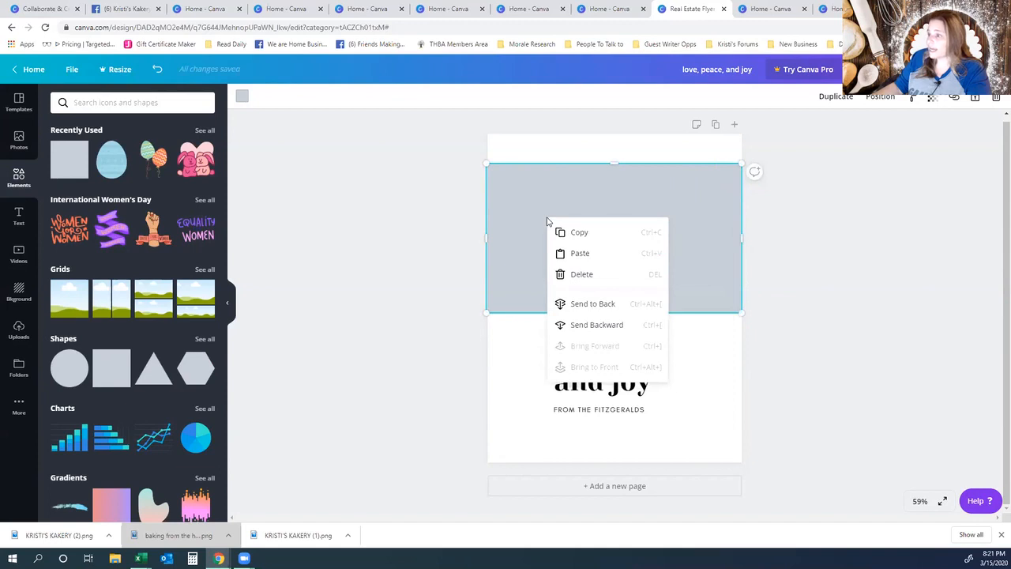
left_click(584, 305)
left_click(879, 98)
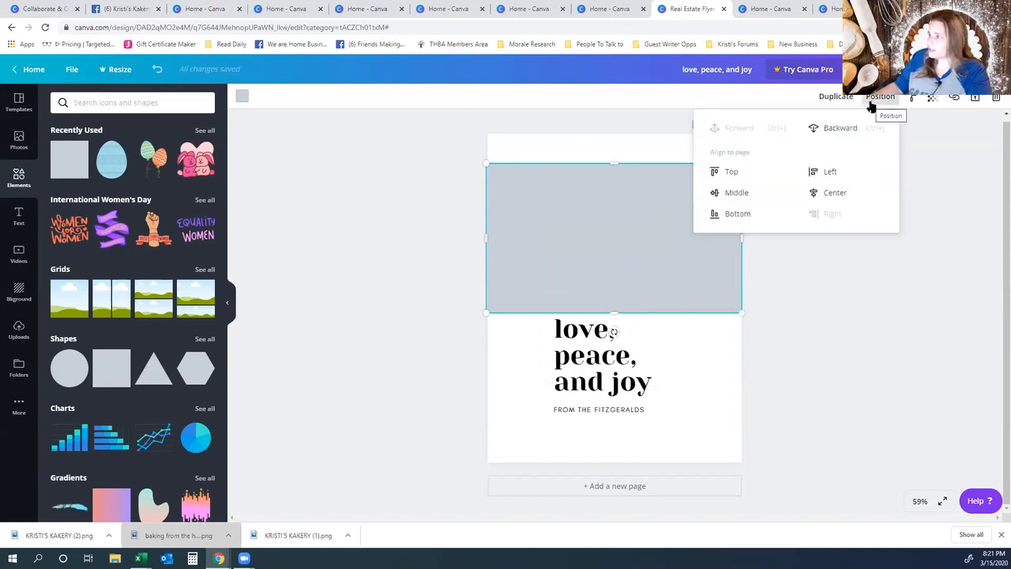
left_click(840, 133)
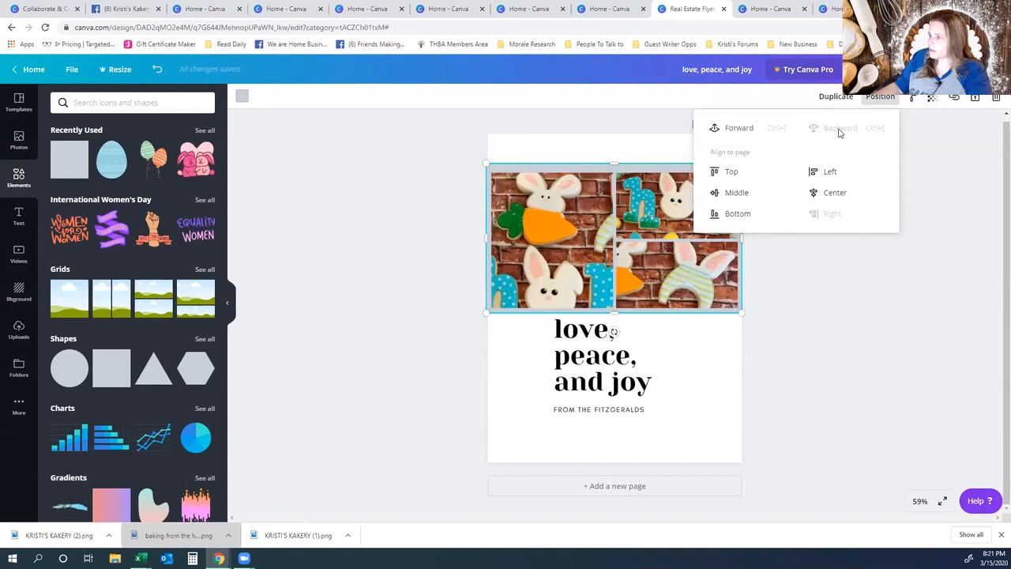
left_click(934, 296)
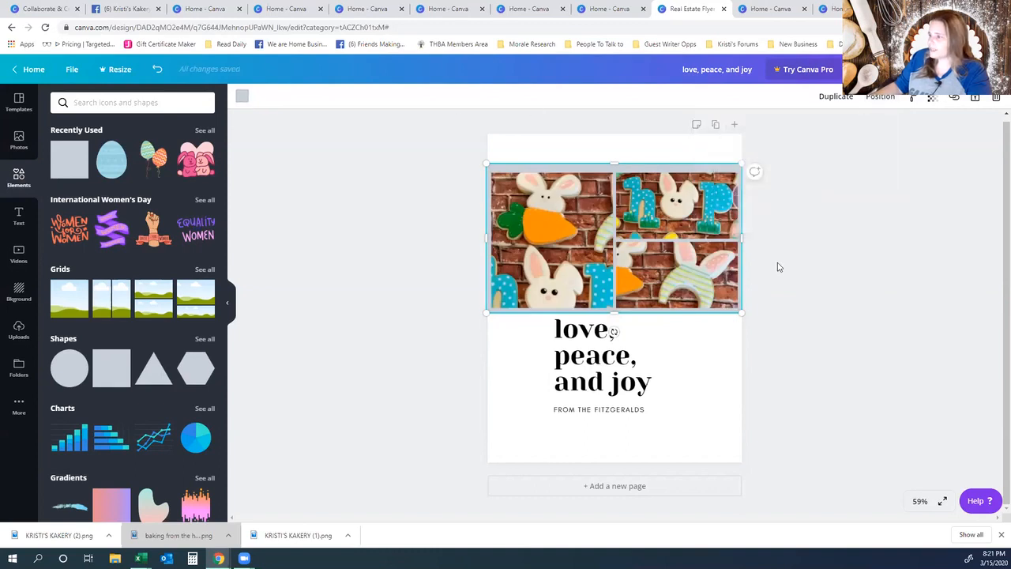
- Recolor the rectangle behind the photo grid light green
left_click(241, 98)
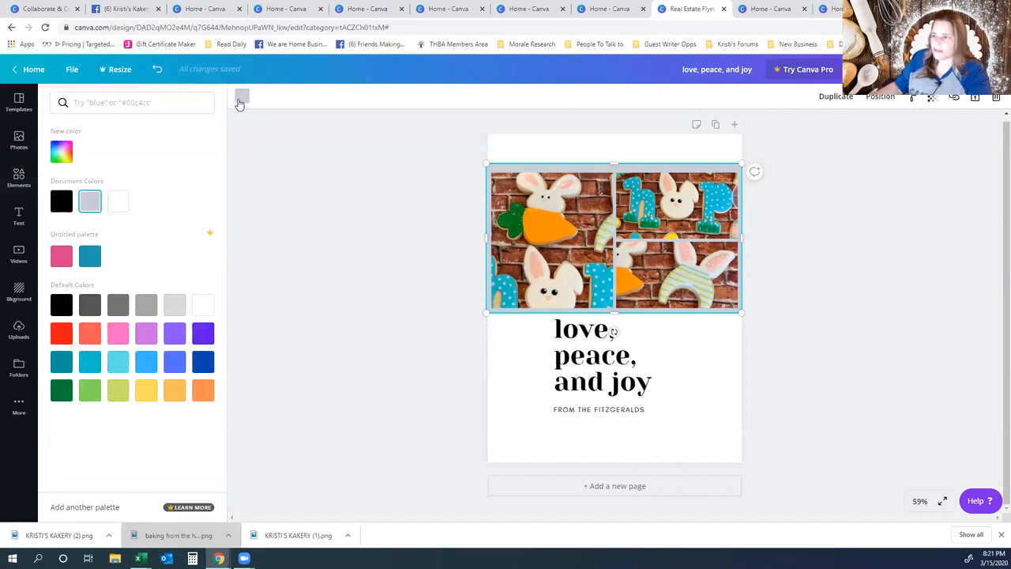
left_click(87, 398)
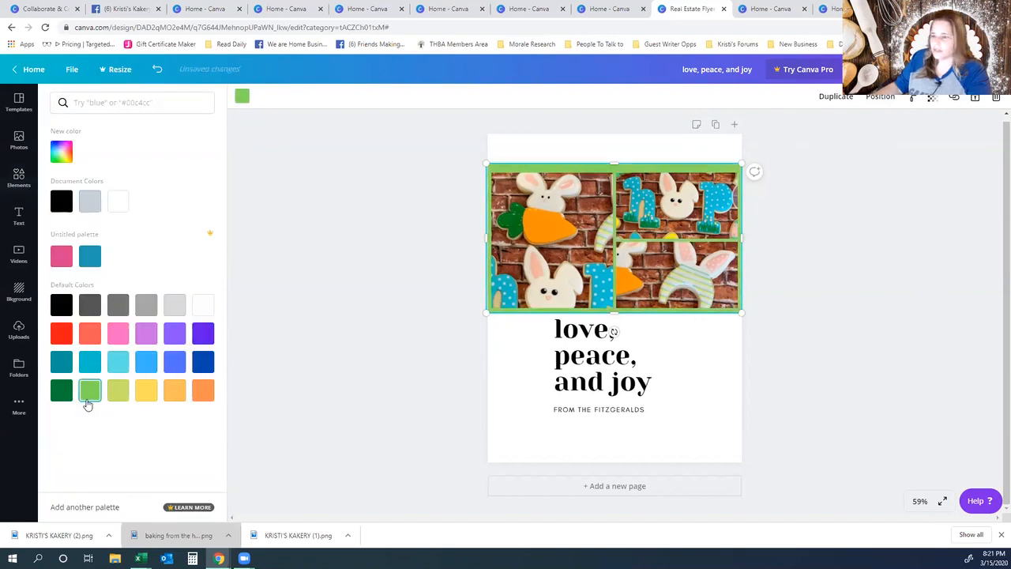
left_click(848, 257)
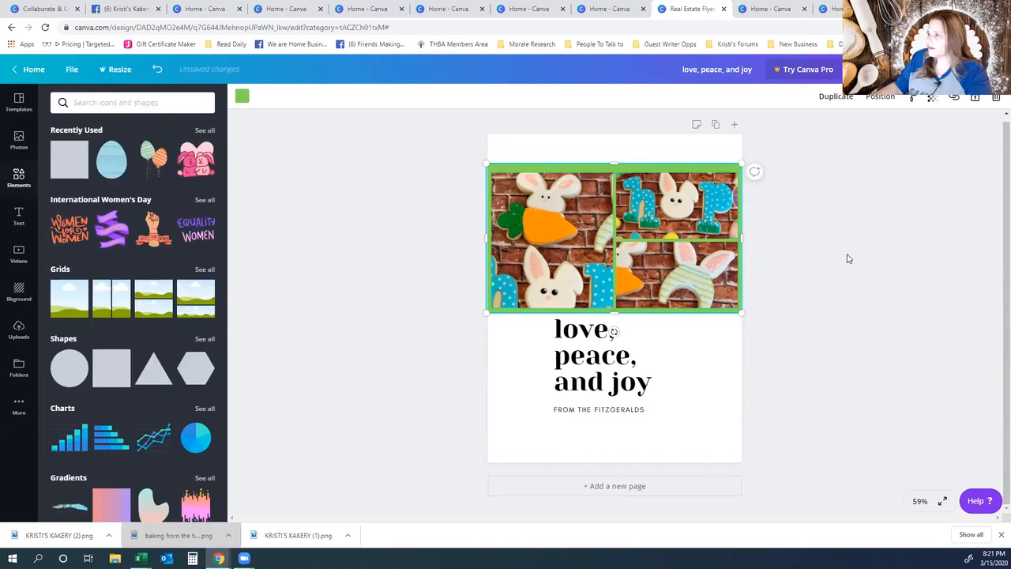
- Stretch the photo grid's top edge slightly upward to even out the green border
left_click(548, 257)
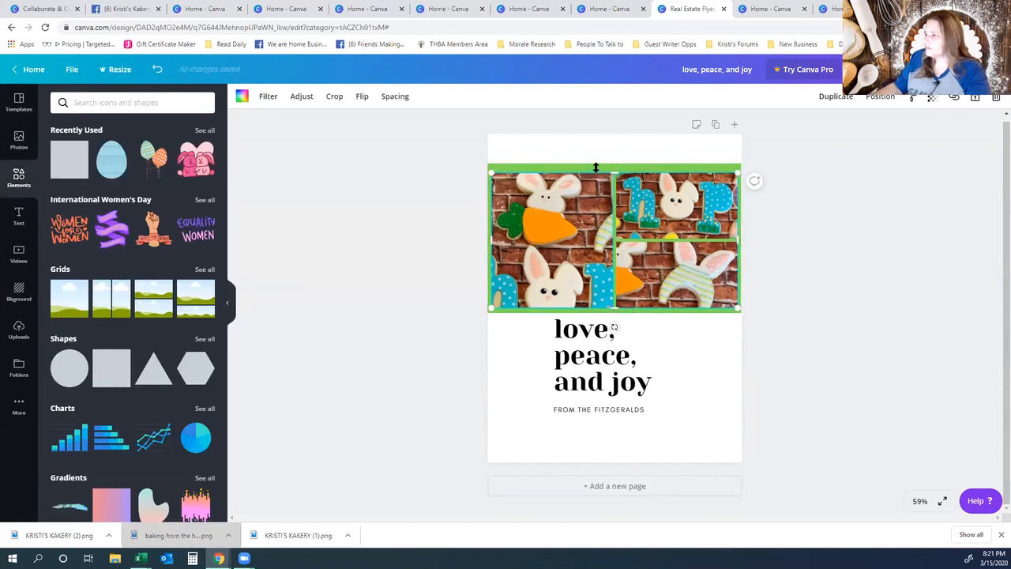
left_click_drag(615, 171, 615, 169)
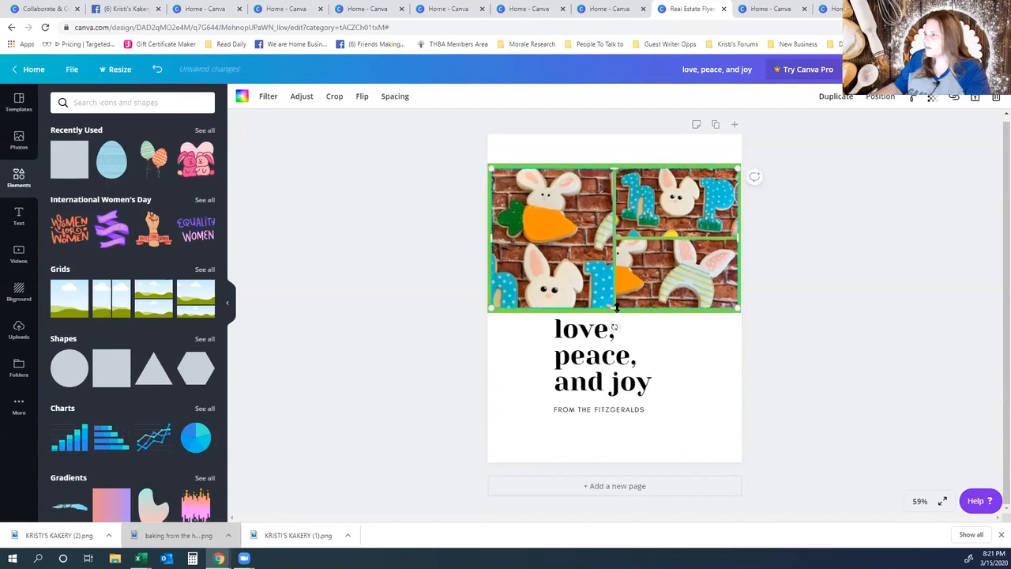
left_click(879, 300)
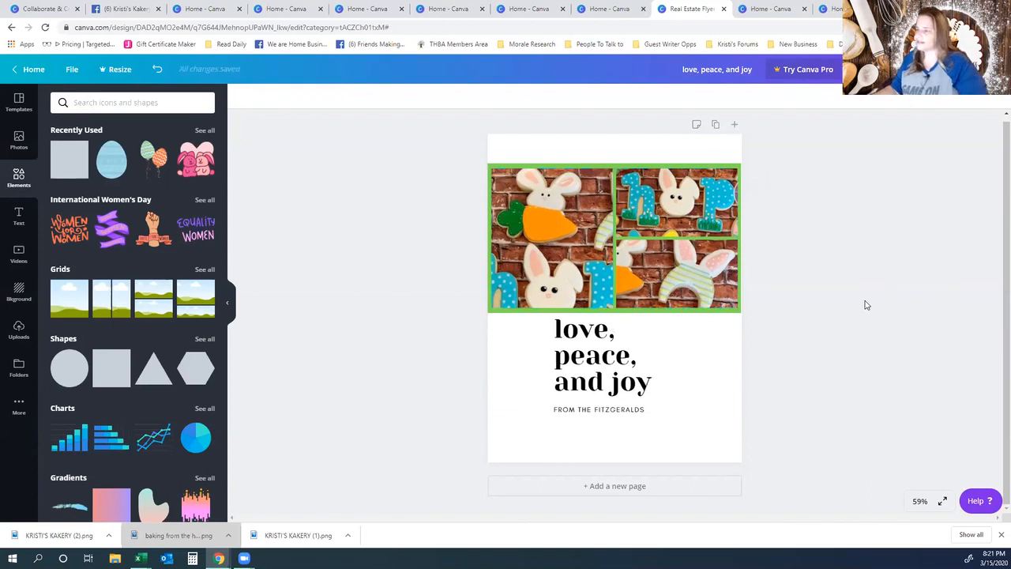
- Widen the "love, peace, and joy" text group on both sides to nearly the full page width
left_click(611, 360)
left_click_drag(551, 360, 497, 361)
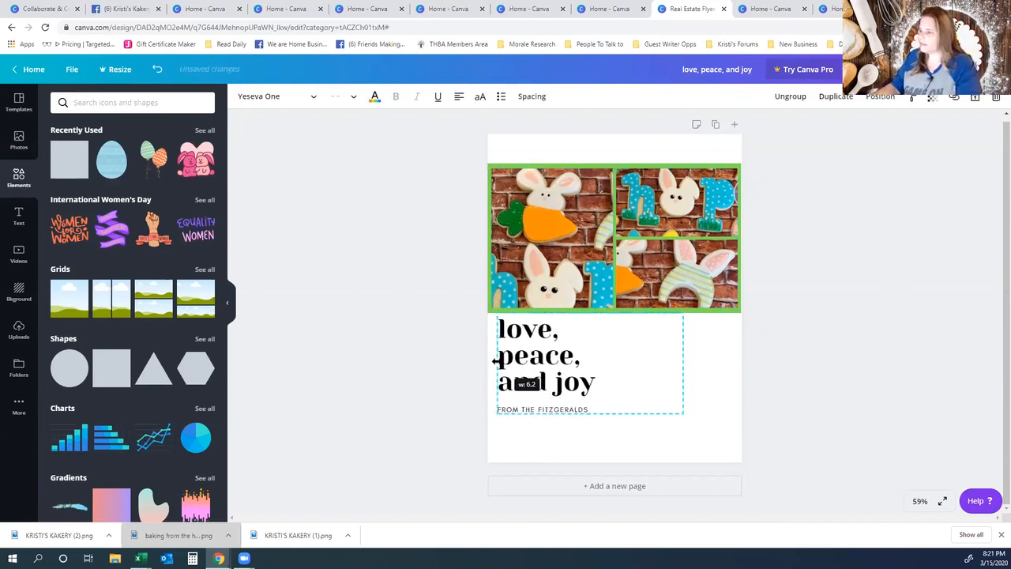
left_click_drag(683, 362, 735, 362)
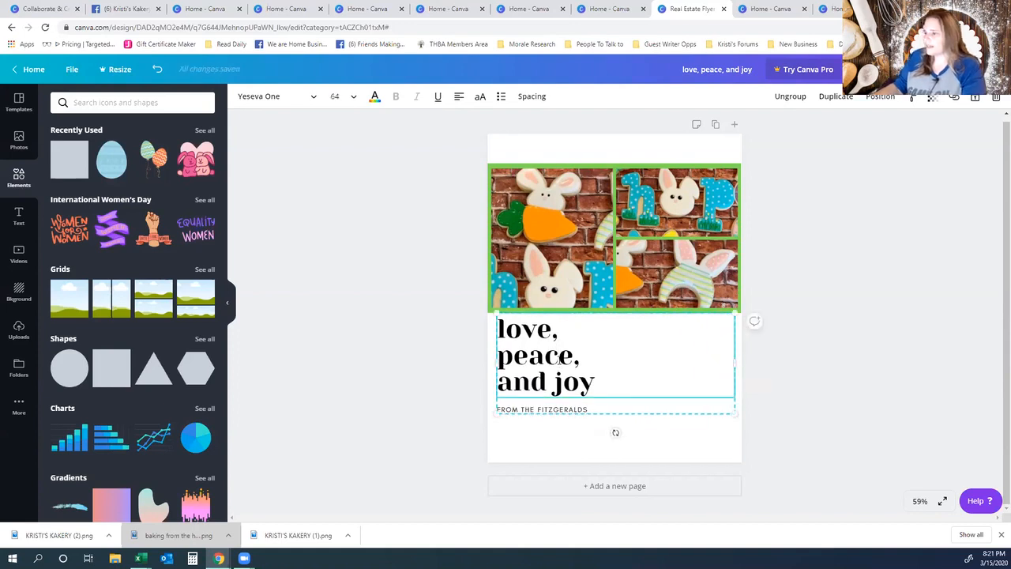
- Center-align all three lines of the "love, peace, and joy" heading
left_click(458, 98)
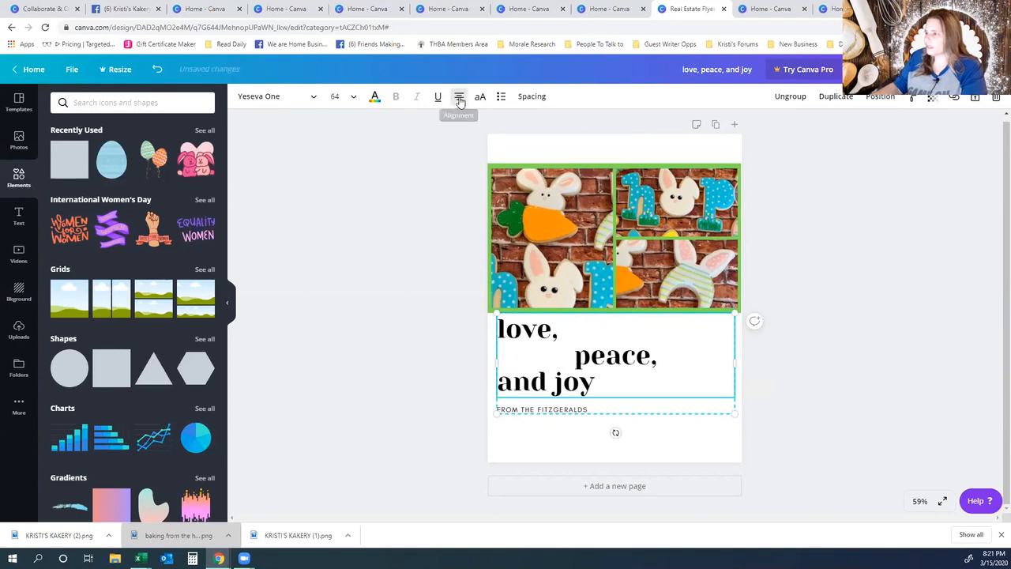
left_click(459, 98)
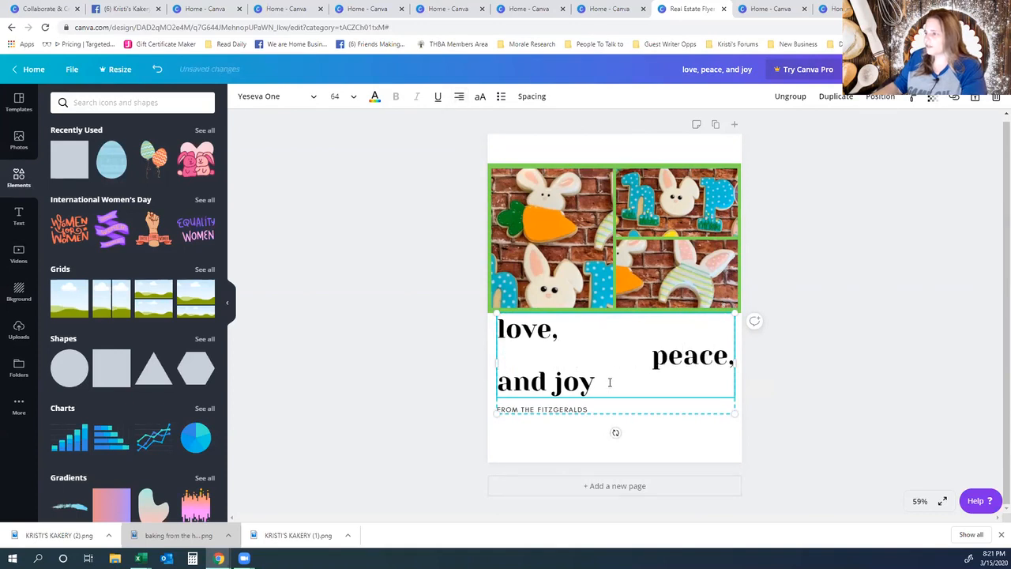
left_click_drag(609, 382, 499, 328)
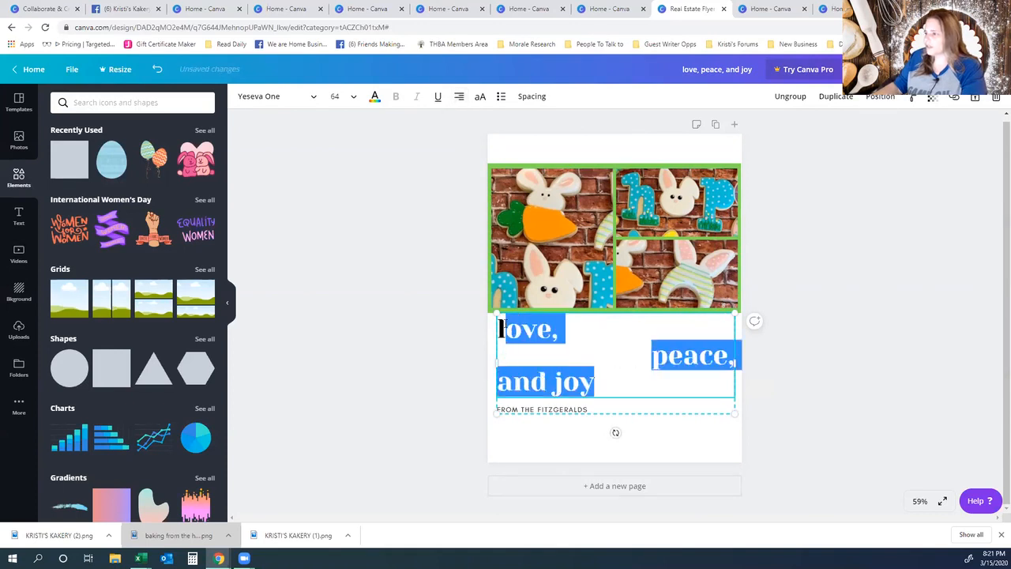
left_click(459, 98)
left_click(459, 98)
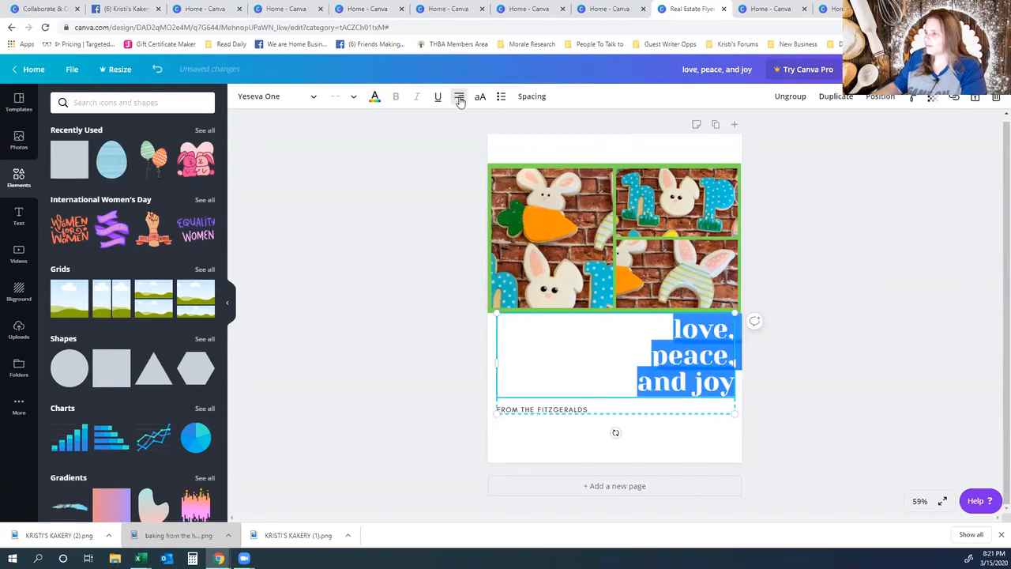
left_click(460, 97)
- Replace the heading text with "EASTER COOKIE SETS" on two lines, breaking after "EASTER"
left_click_drag(664, 383, 553, 330)
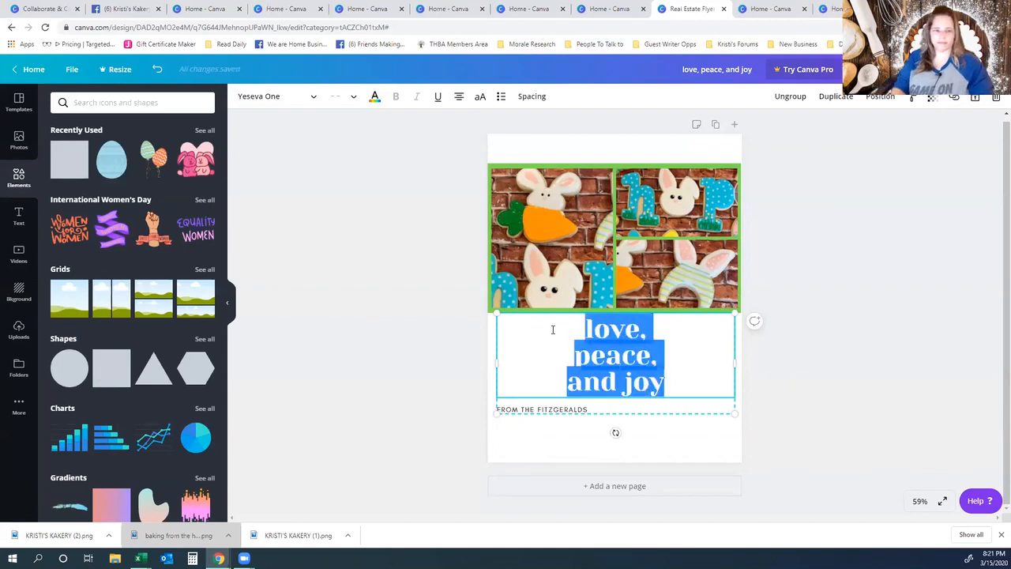
type("EASTER")
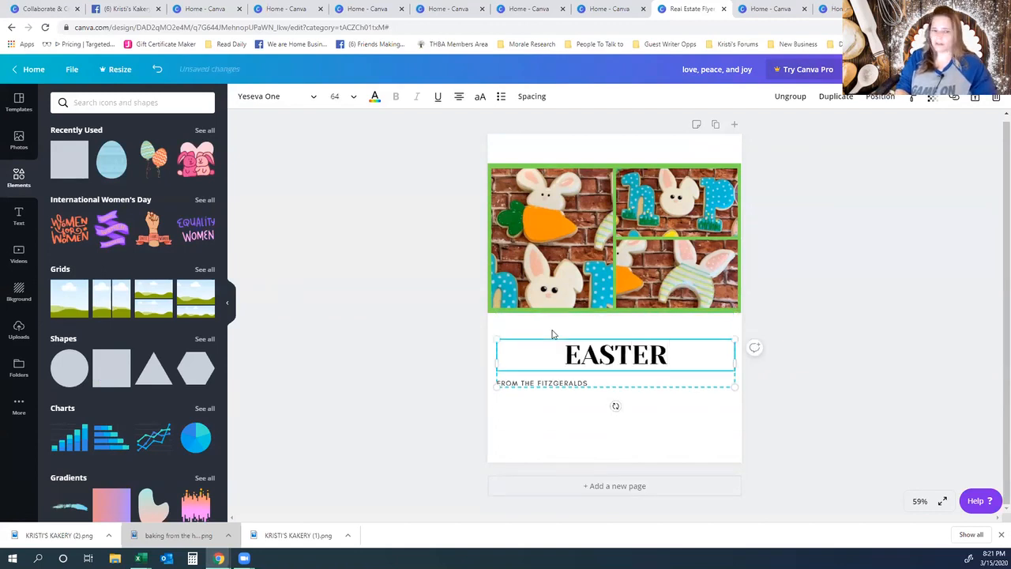
key("Return")
type("COOKIE S")
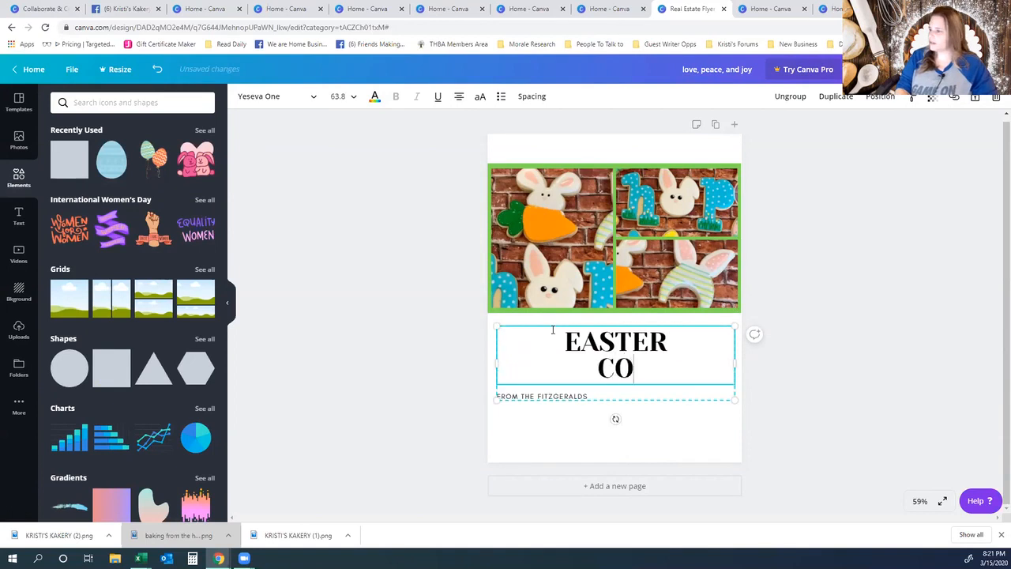
type("ETS")
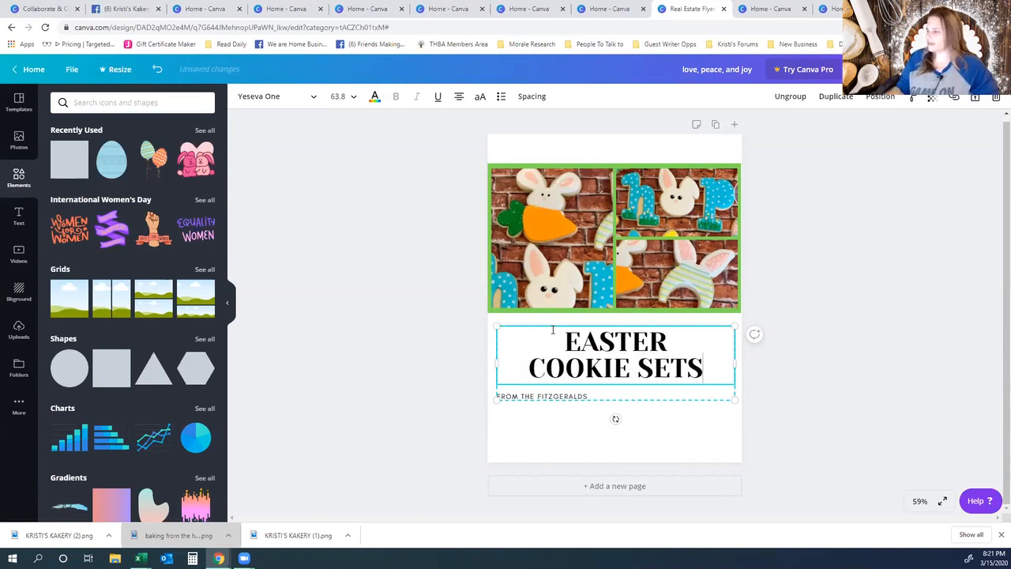
- Color the "EASTER COOKIE SETS" heading the border's green and move the text group slightly up
left_click_drag(718, 368, 515, 340)
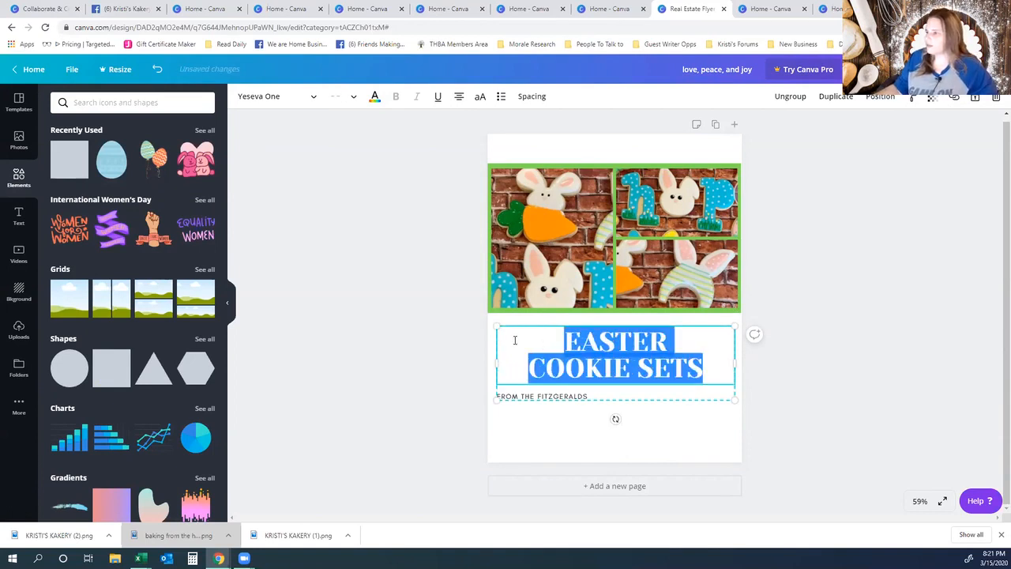
left_click(374, 97)
left_click(89, 203)
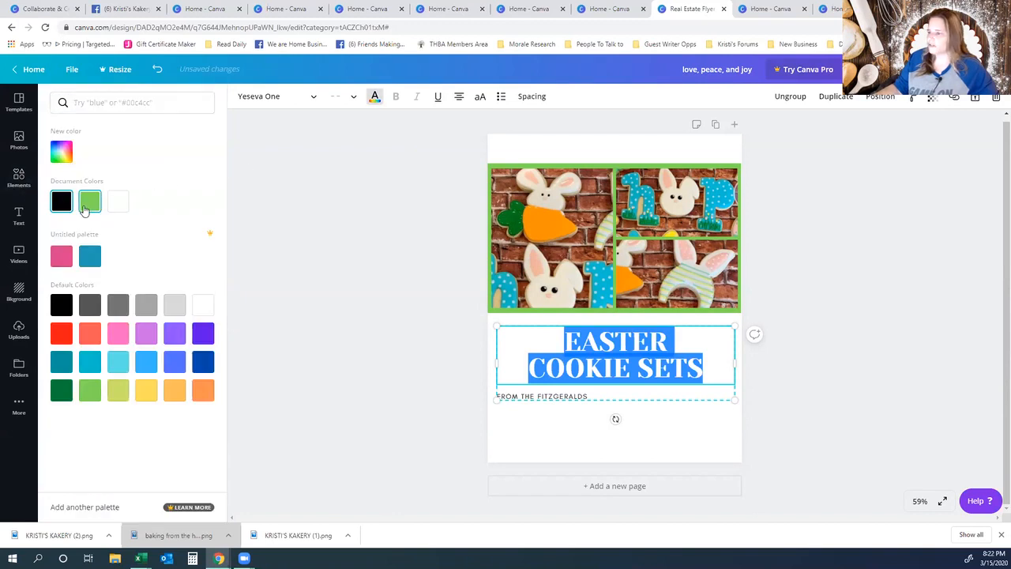
left_click(790, 354)
left_click_drag(619, 369, 621, 360)
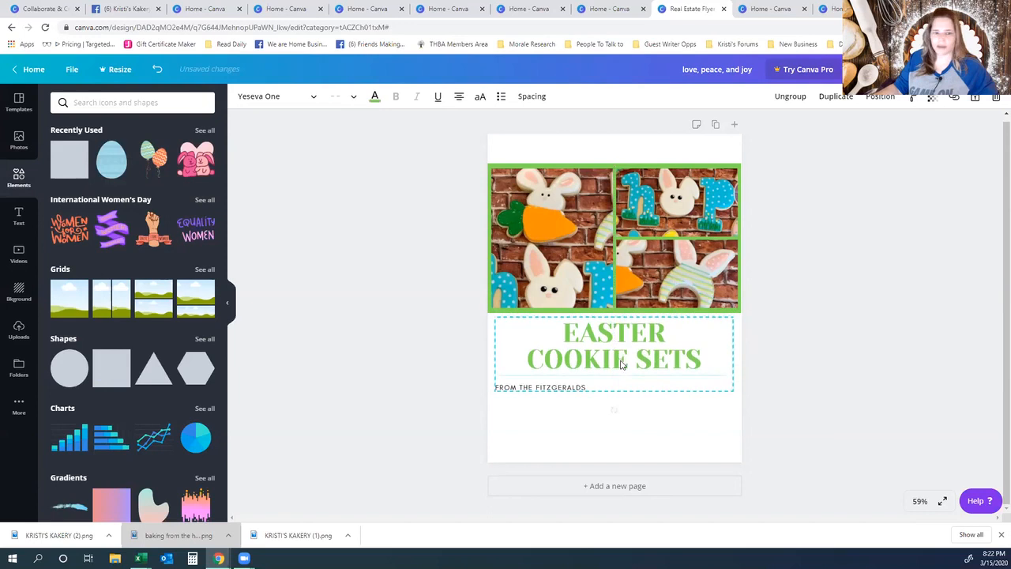
- Replace the small line under the heading with "VISIT US TODAY!" and "KRISTISKAKERY.COM" on a second line
left_click(590, 389)
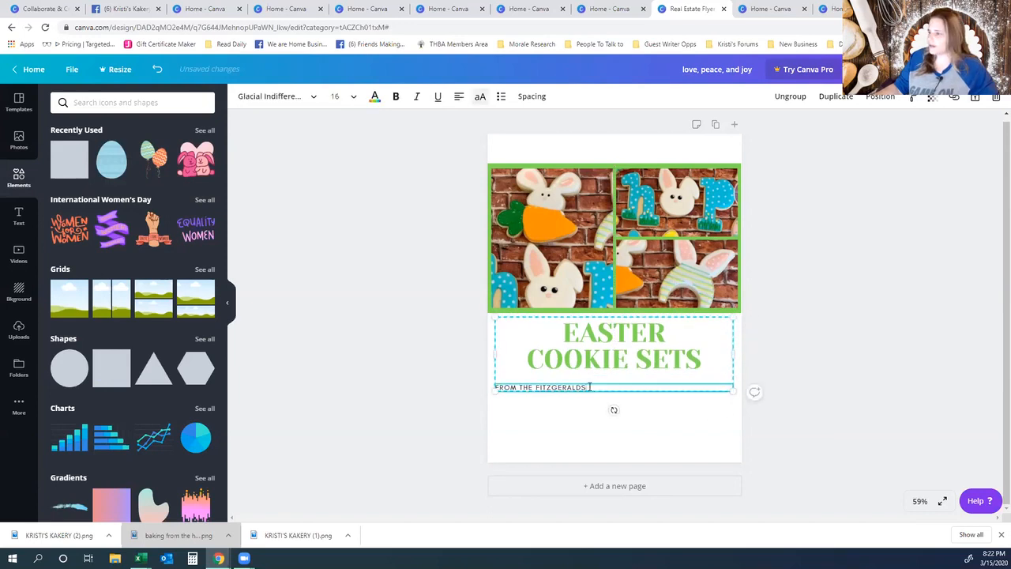
left_click_drag(585, 388, 461, 401)
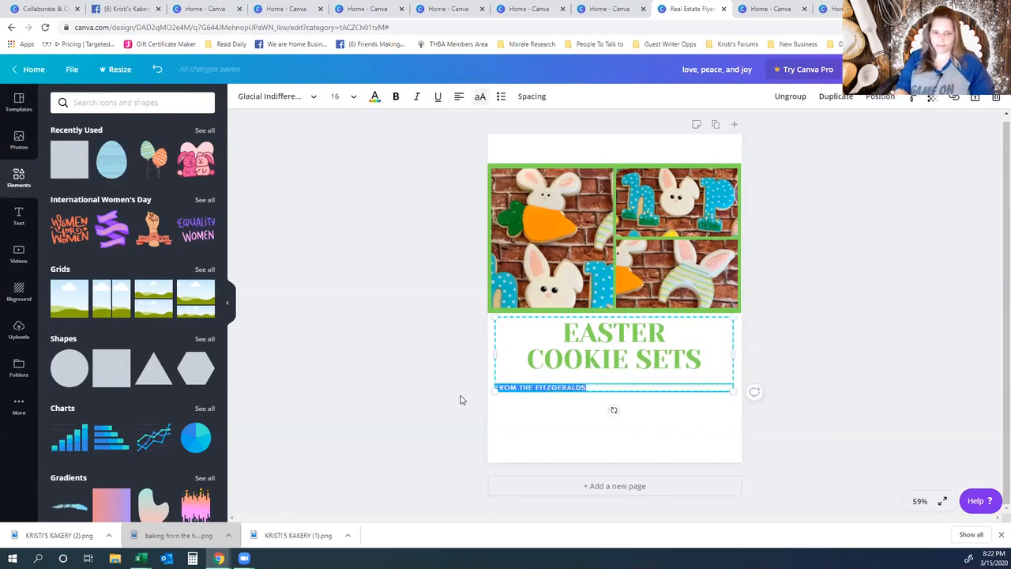
type("Vis")
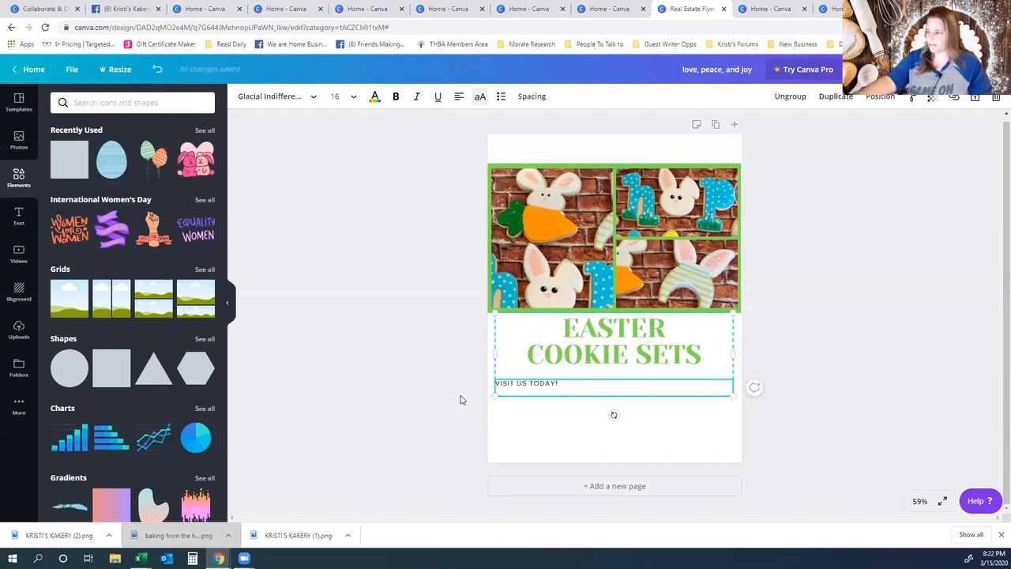
type("KRISTISKAKERY.COM")
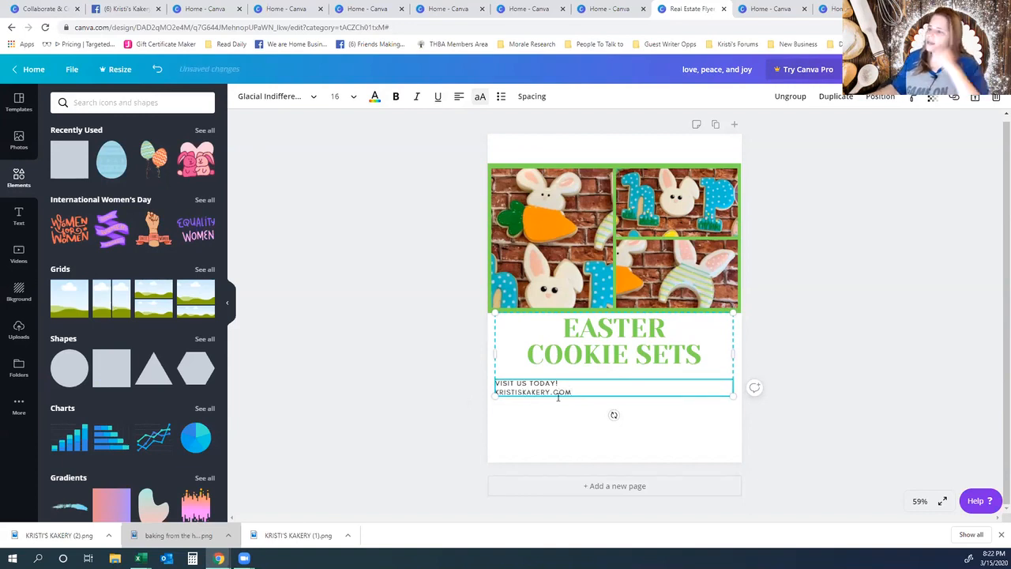
- Center-align the "VISIT US TODAY!" and website lines and color them the same green as the heading
mouse_move(495, 392)
left_mouse_down()
mouse_move(583, 391)
mouse_move(495, 383)
left_mouse_up()
left_click(585, 392)
left_click(457, 97)
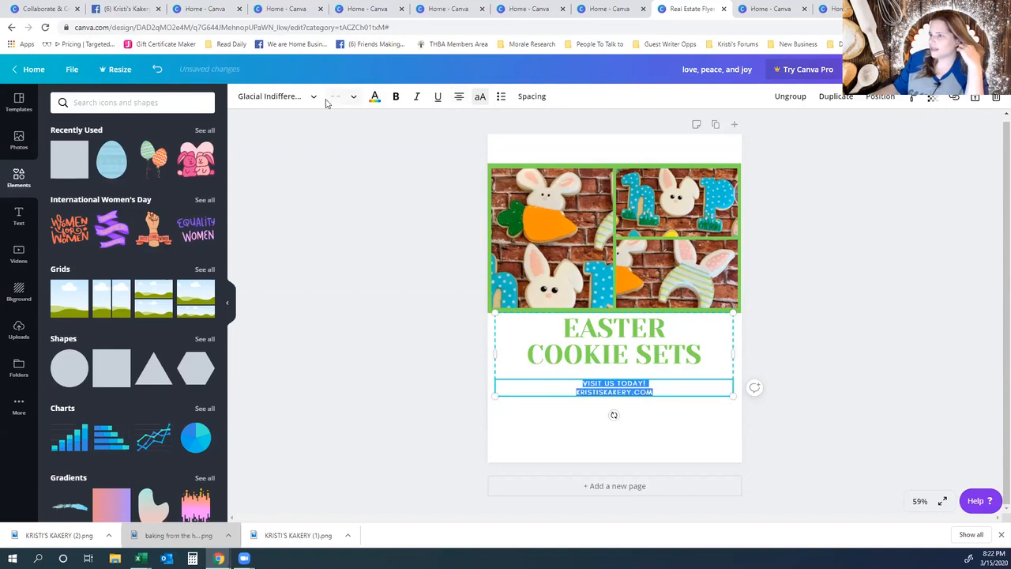
left_click(373, 99)
left_click(90, 207)
left_click(874, 403)
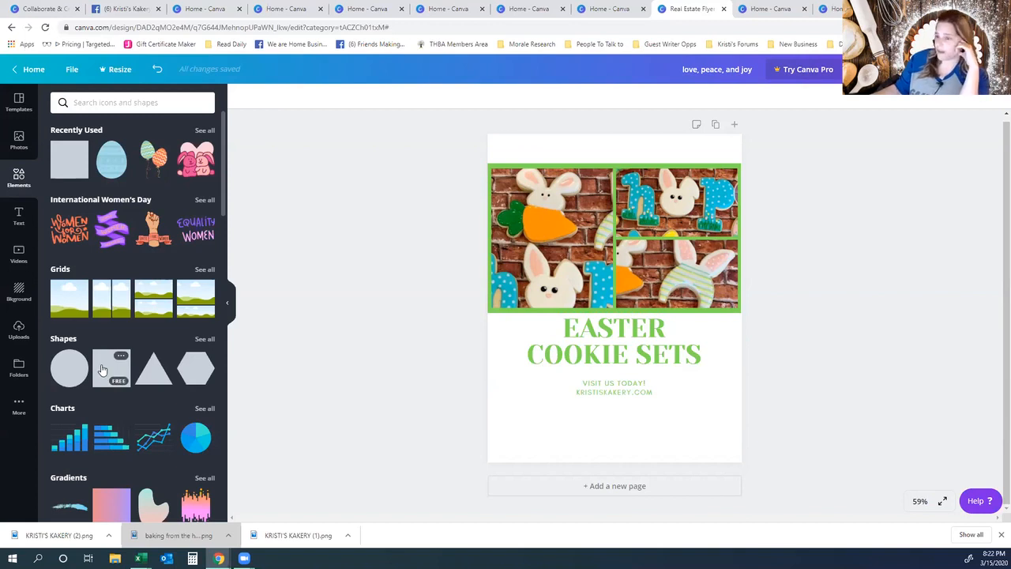
- Ungroup the heading from the small text and move both text boxes slightly down, away from the photo border
left_click(609, 389)
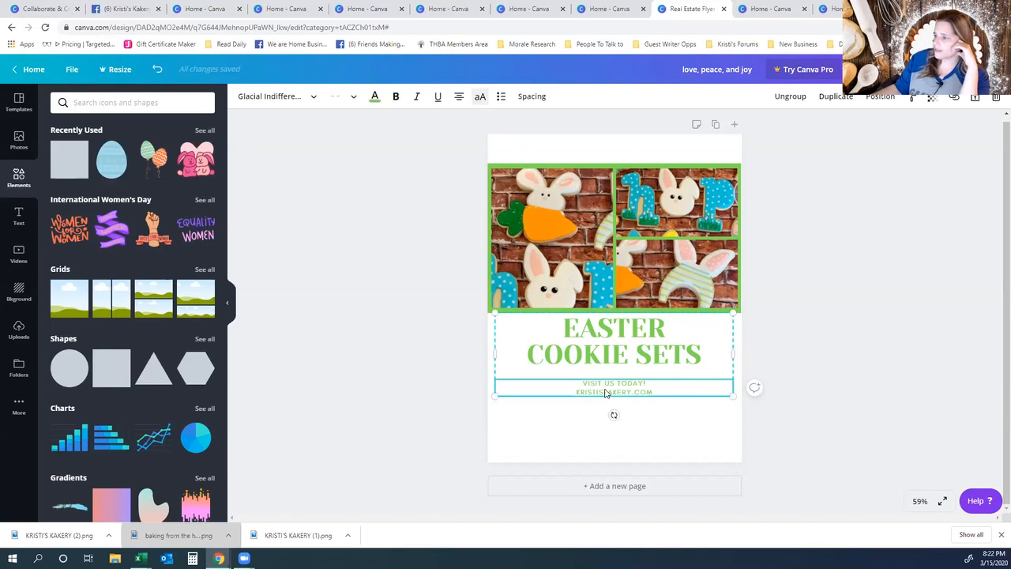
left_click(790, 98)
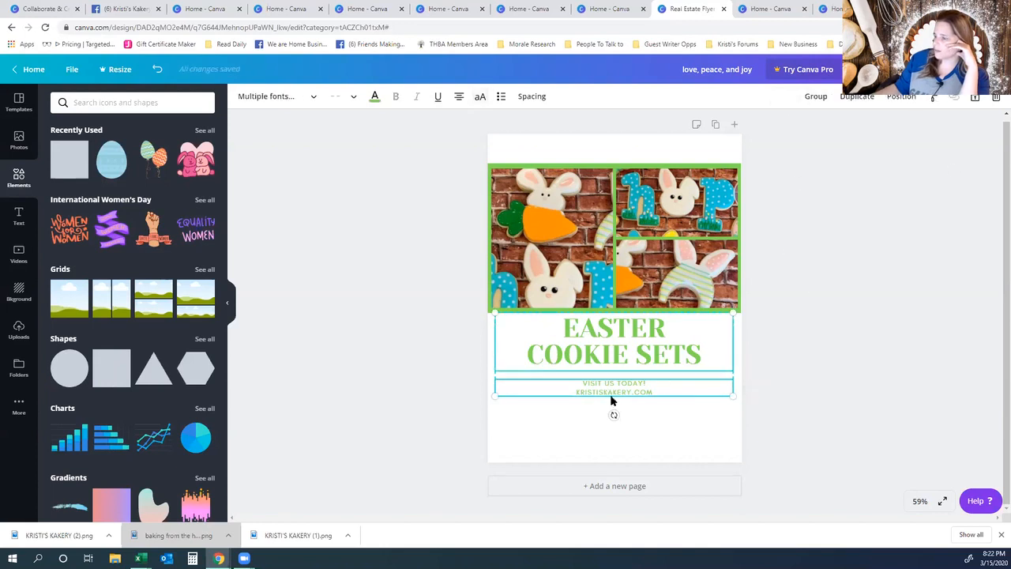
left_click_drag(599, 391, 603, 395)
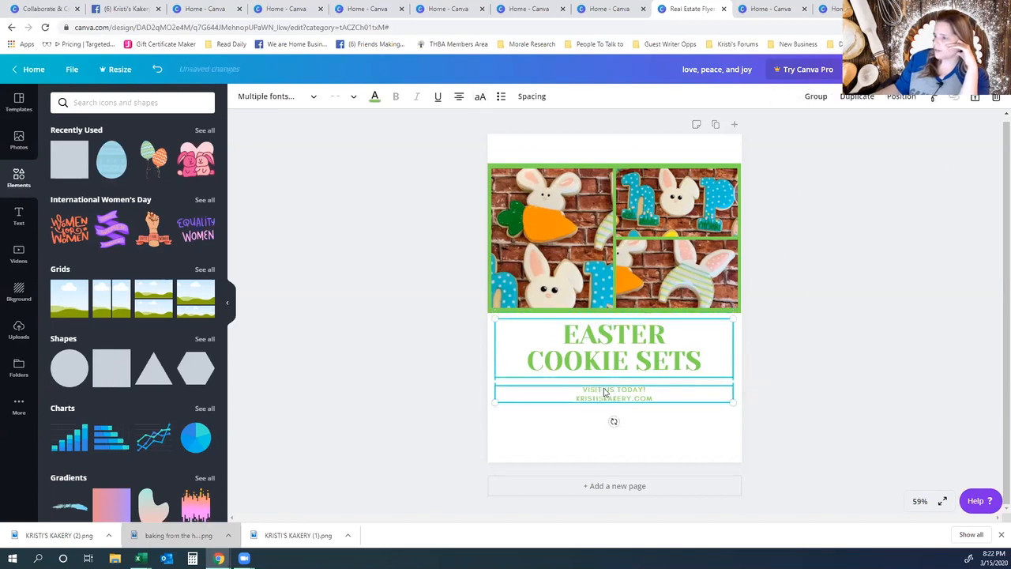
left_click(655, 403)
left_click(633, 394)
right_click(632, 395)
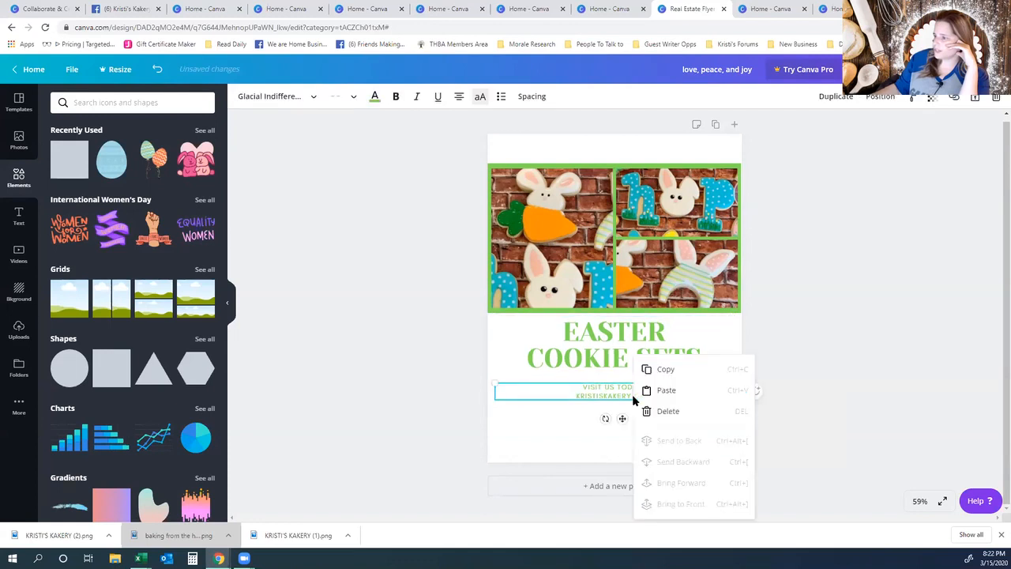
left_click(659, 371)
left_click_drag(660, 373, 657, 365)
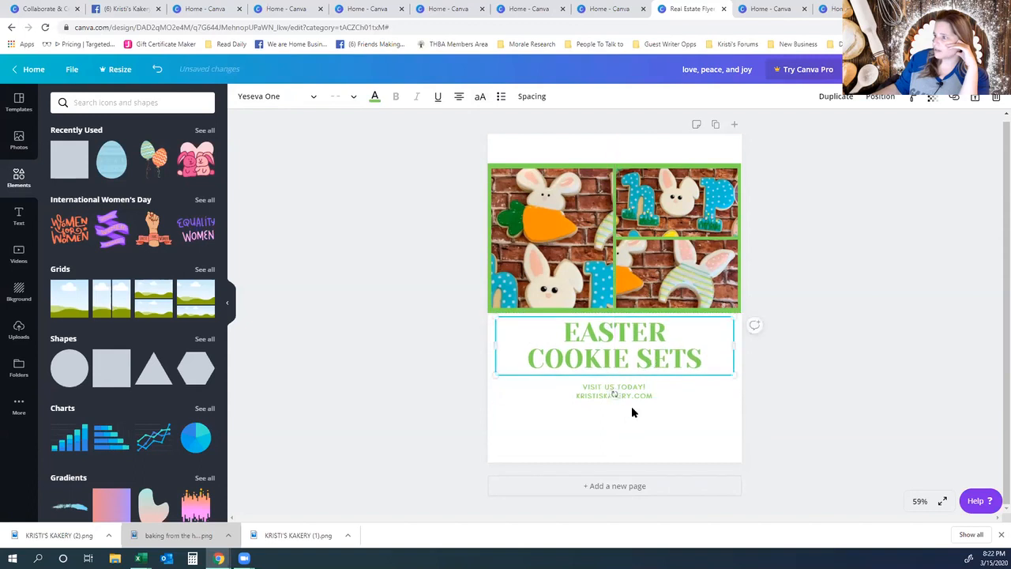
left_click(632, 396)
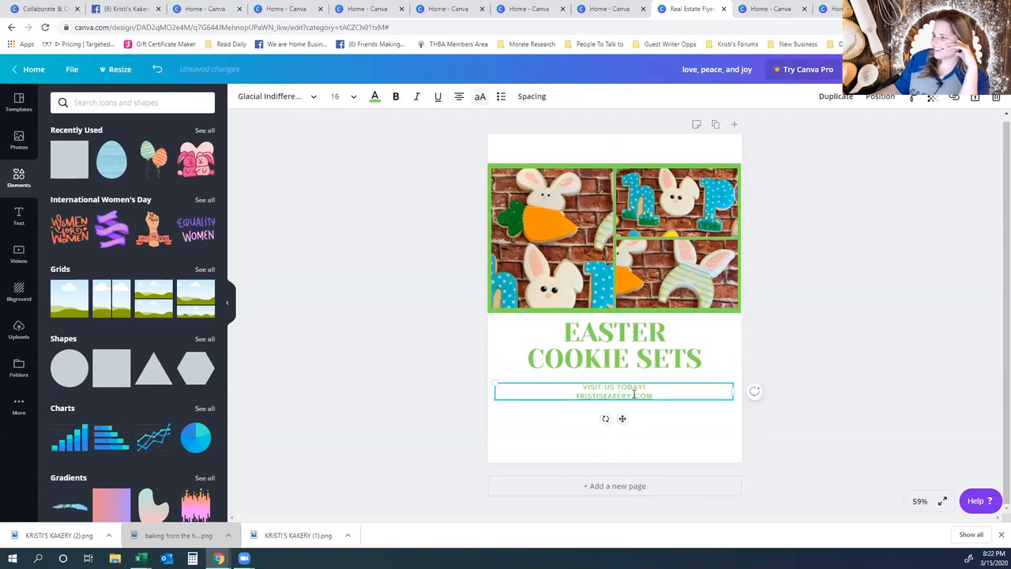
left_click(838, 96)
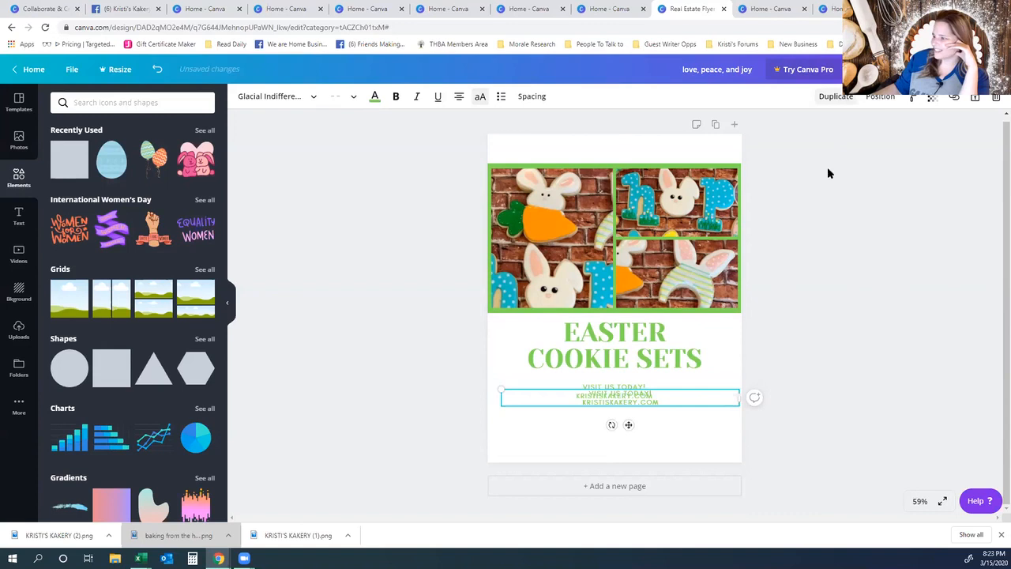
left_click_drag(637, 400, 627, 211)
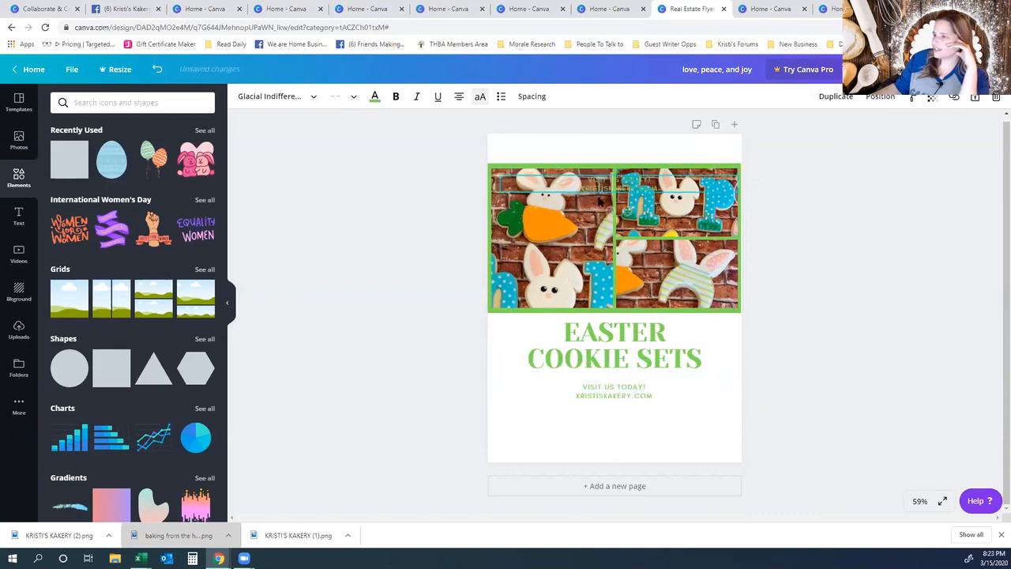
left_click(157, 69)
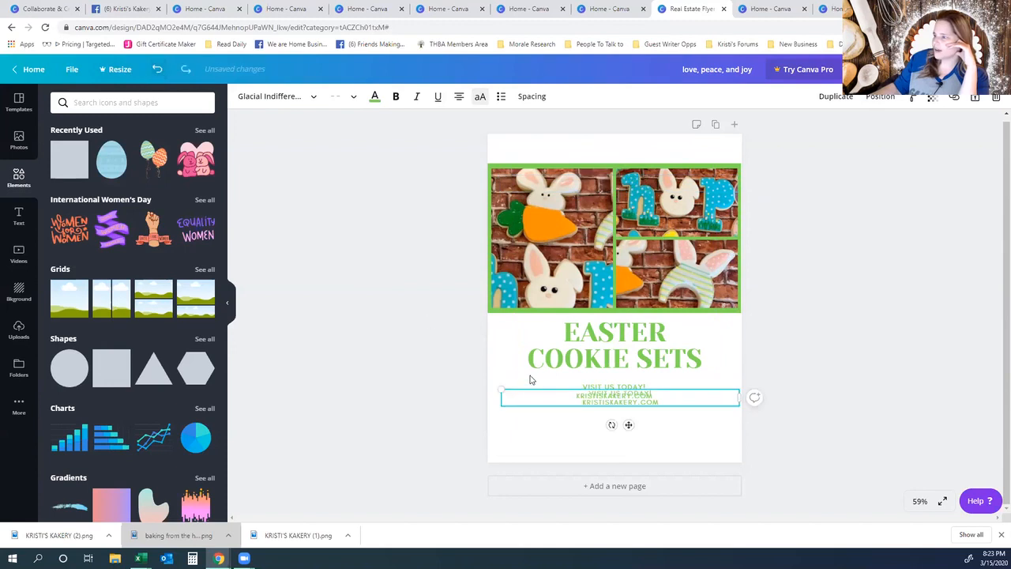
left_click(157, 69)
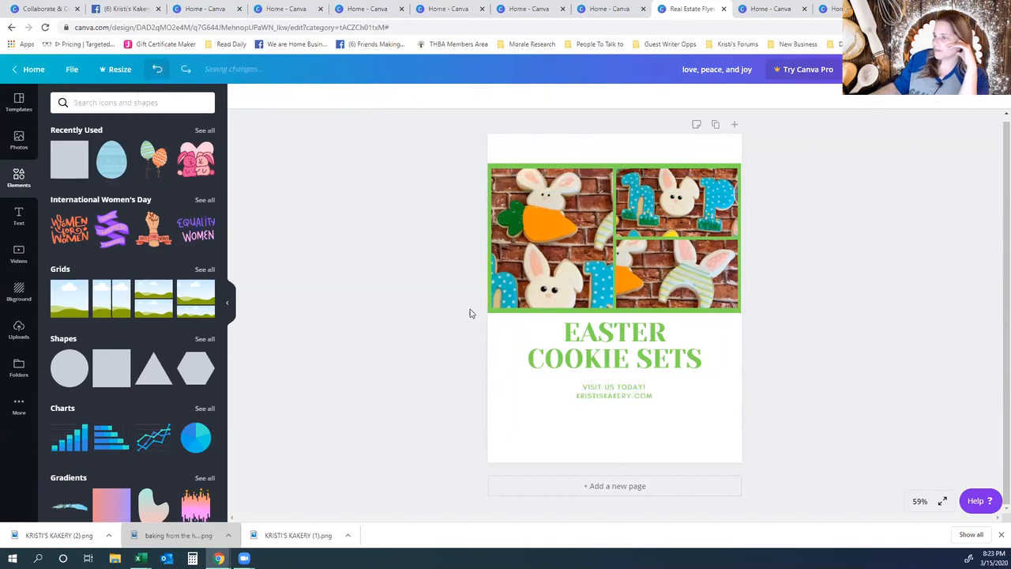
- Duplicate the "VISIT US TODAY!" text box, move the copy above the photo grid and replace its text with "LIMITED TIME ONLY"
left_click(603, 392)
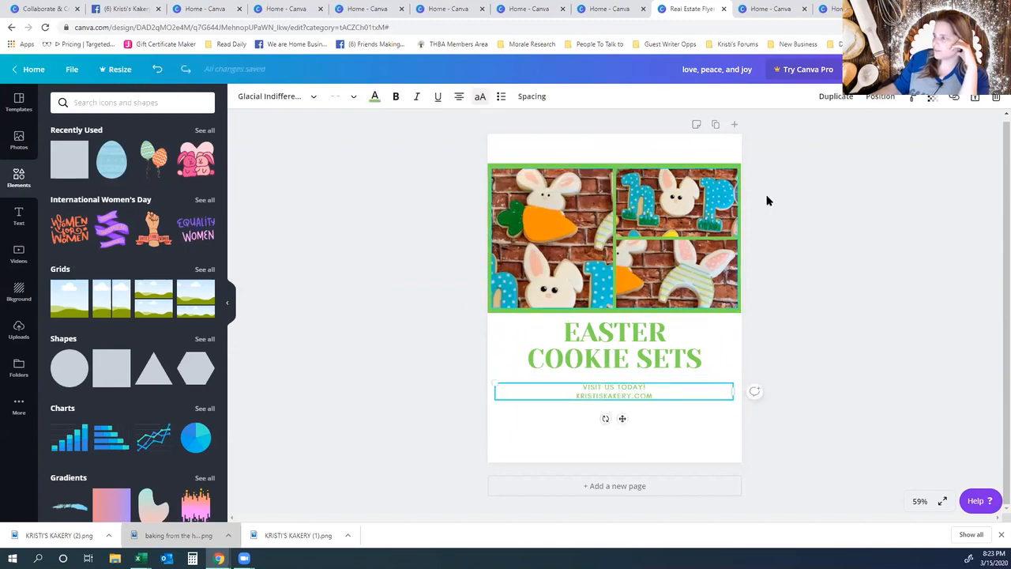
left_click(829, 99)
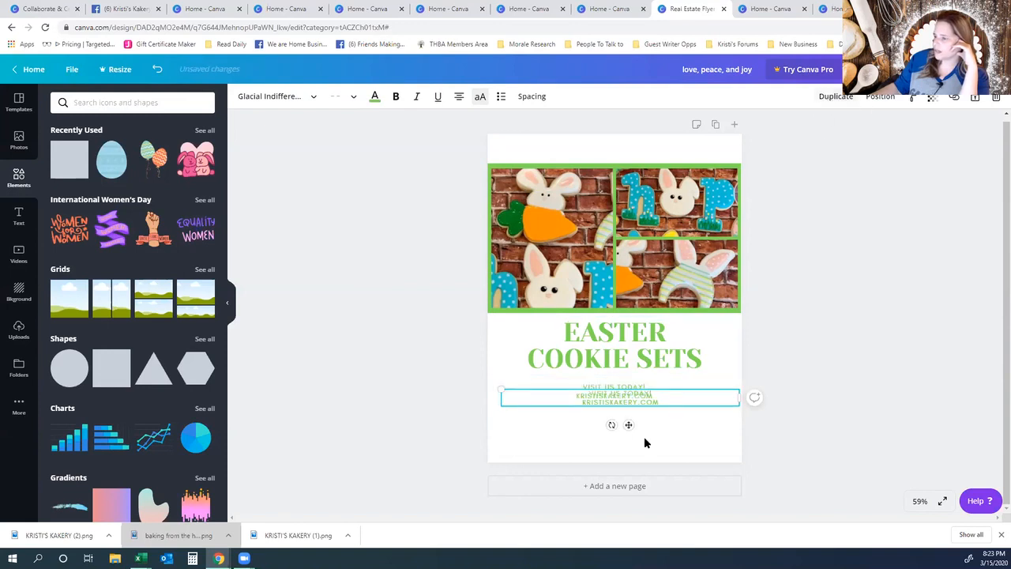
left_click_drag(628, 425, 573, 154)
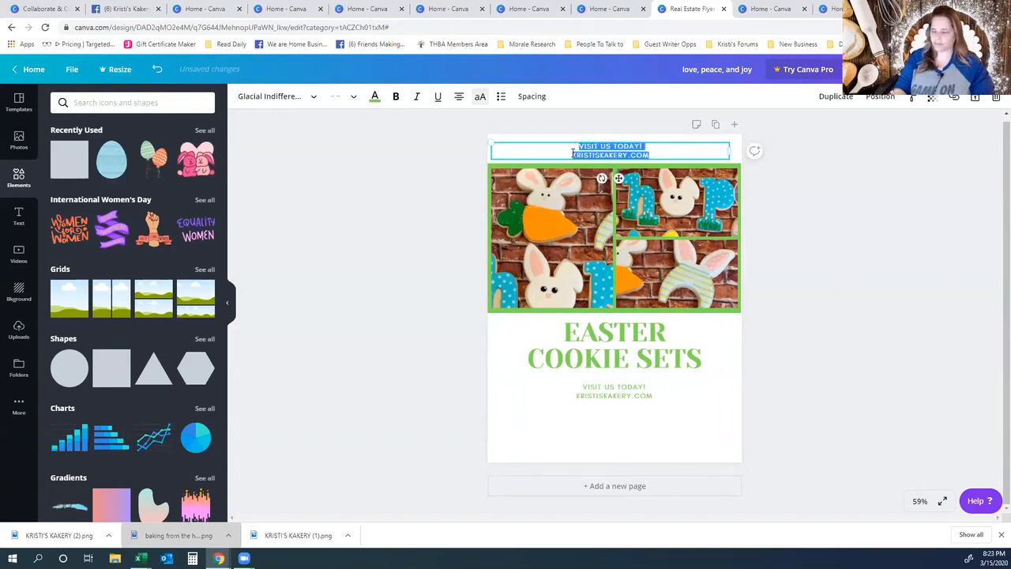
key("BackSpace")
type("LIMITED TIME ONLY")
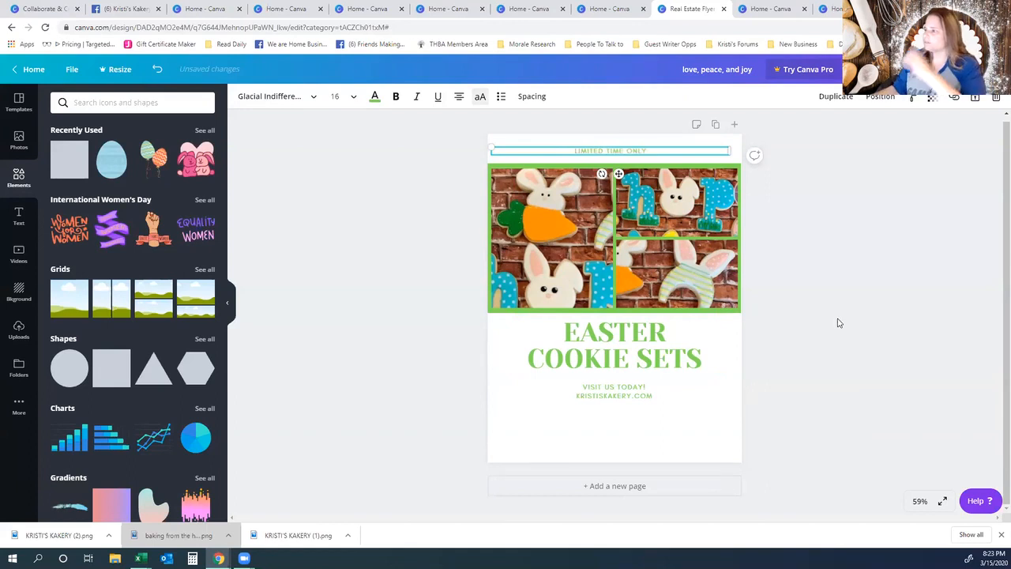
left_click(837, 322)
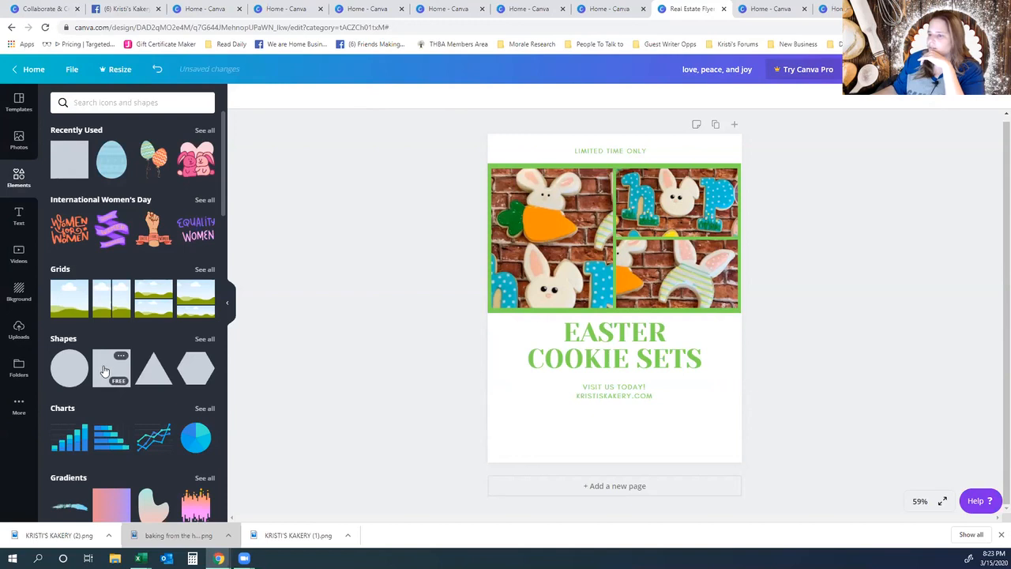
- Add a square shape and resize it into a wide rectangle, about 8.2 wide and 1.8 high, directly below the website line
left_click_drag(101, 371, 512, 360)
scroll(748, 417, "down", 1)
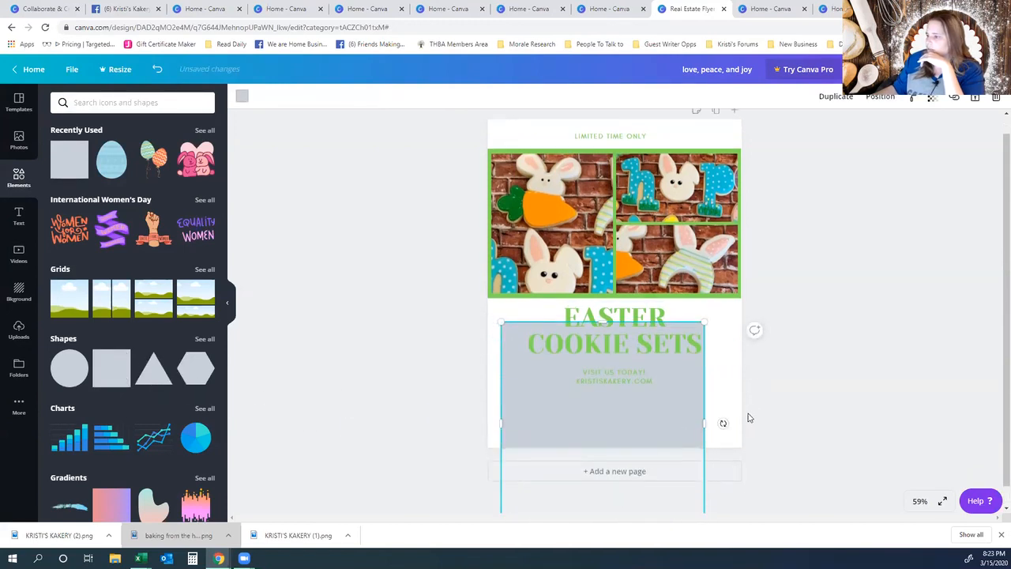
left_click_drag(608, 301, 594, 375)
left_click_drag(593, 407, 581, 361)
left_click_drag(690, 390, 741, 392)
left_click_drag(615, 327, 630, 404)
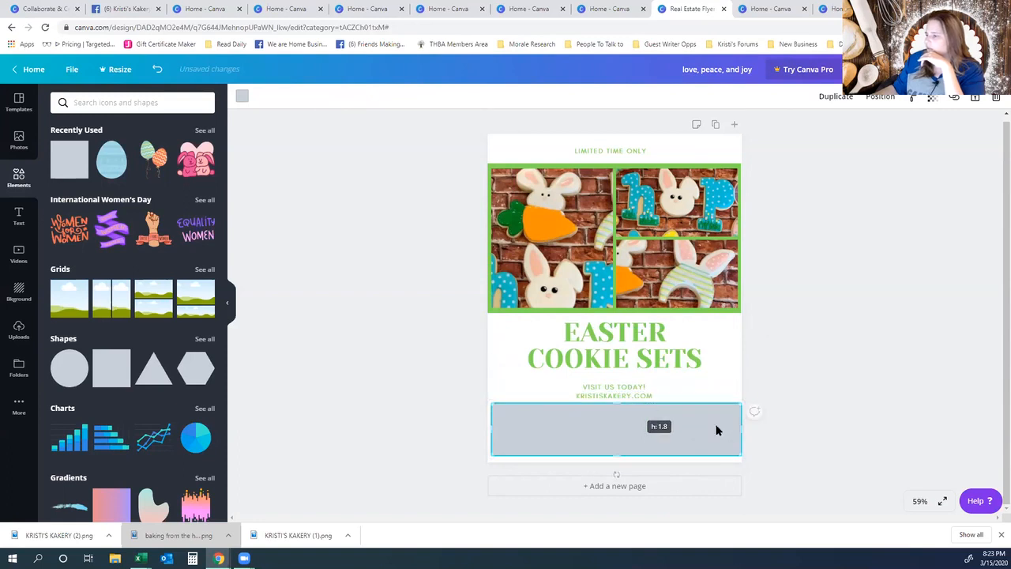
left_click_drag(738, 434, 736, 429)
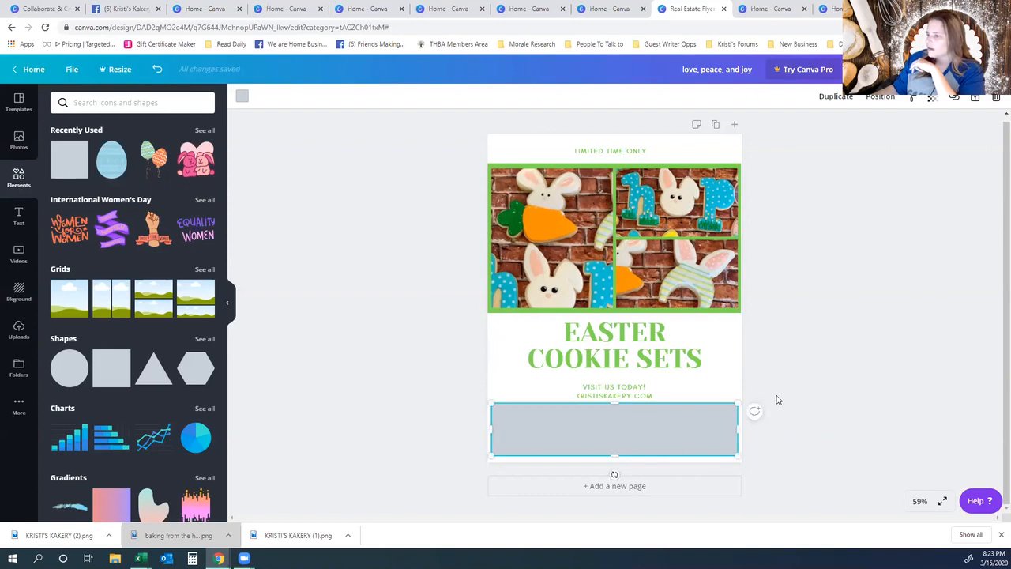
left_click(866, 388)
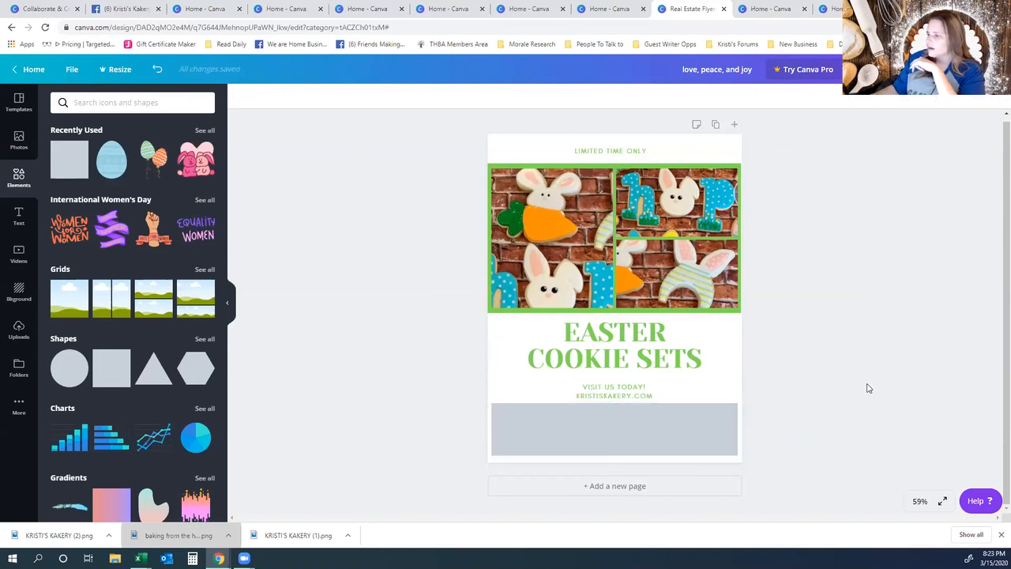
- Duplicate the "VISIT US TODAY!" and website text box and center the copy in the upper part of the gray rectangle
left_click(629, 394)
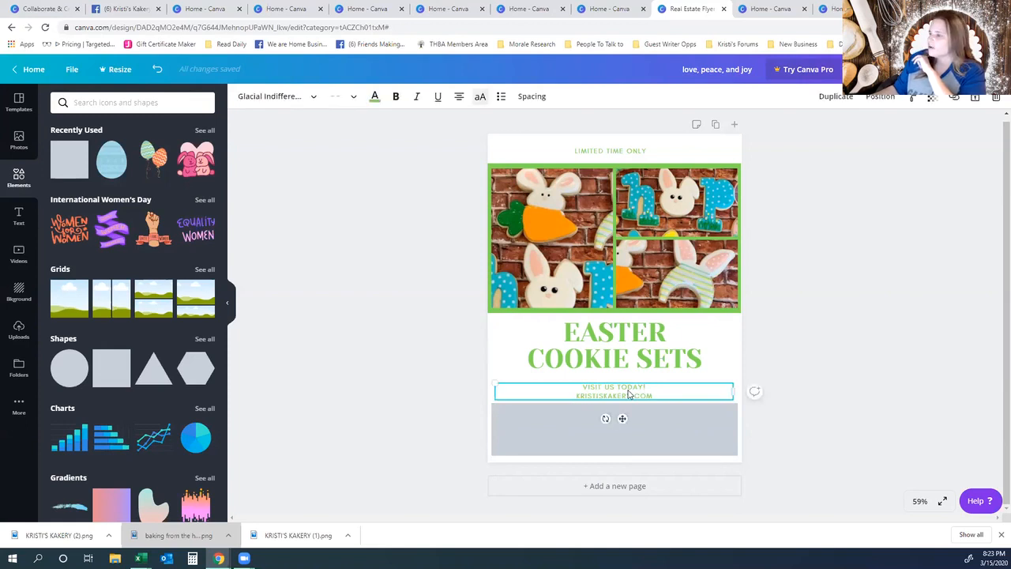
left_click(836, 96)
mouse_move(630, 425)
left_mouse_down()
mouse_move(627, 440)
mouse_move(599, 450)
mouse_move(621, 443)
left_mouse_up()
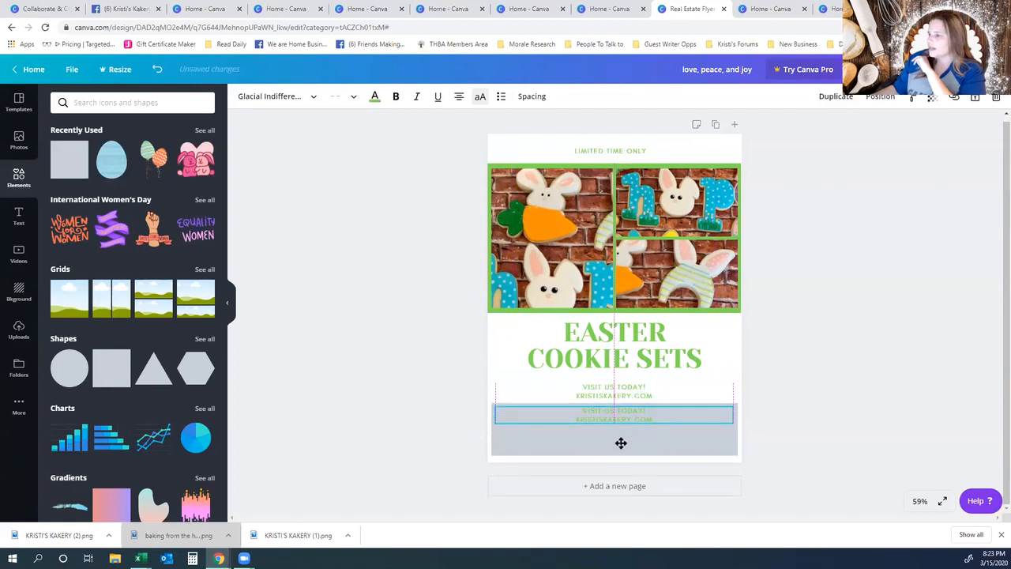
- Color the copied text on the gray rectangle white
left_click(529, 449)
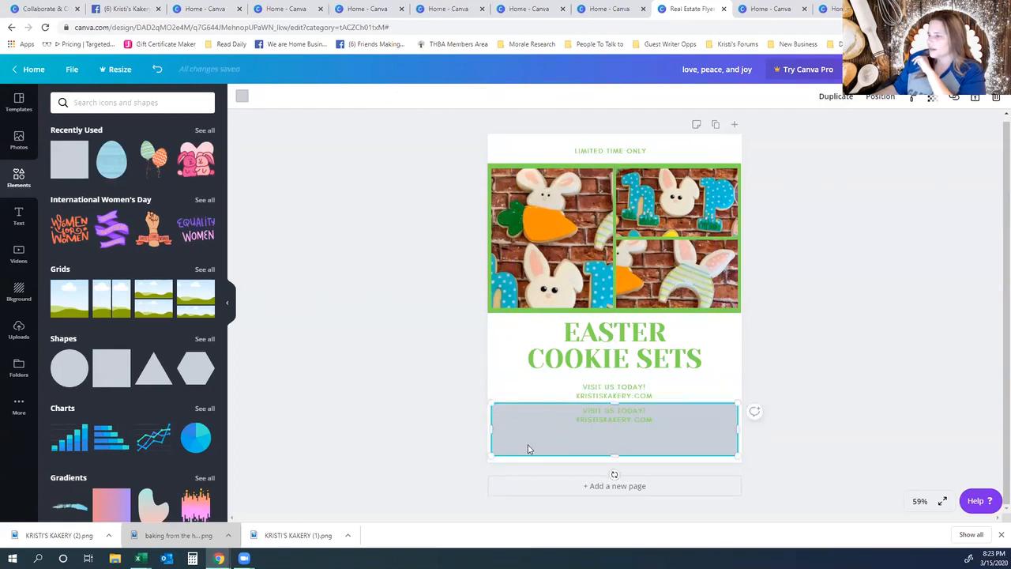
left_click(604, 419)
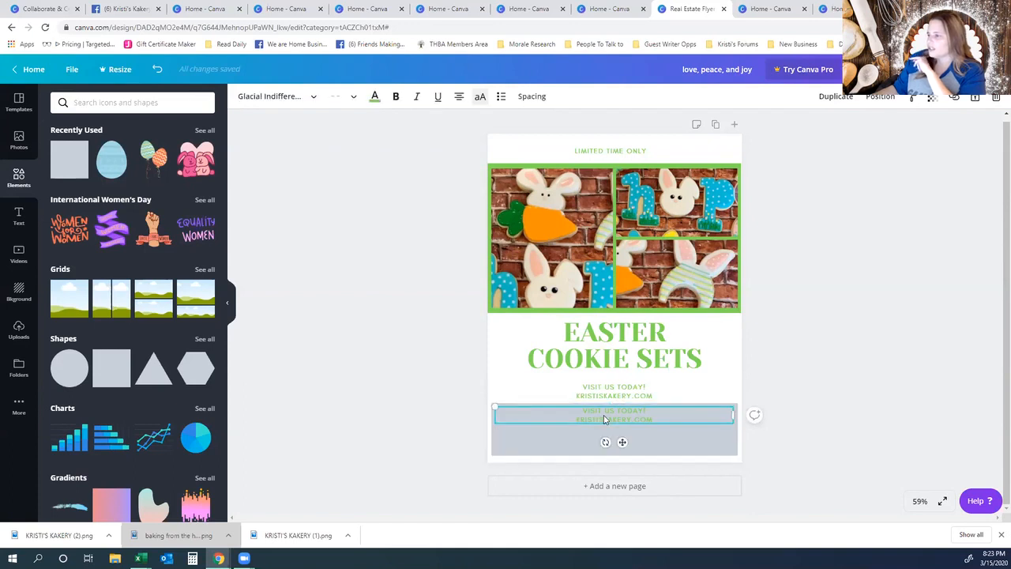
left_click(561, 447)
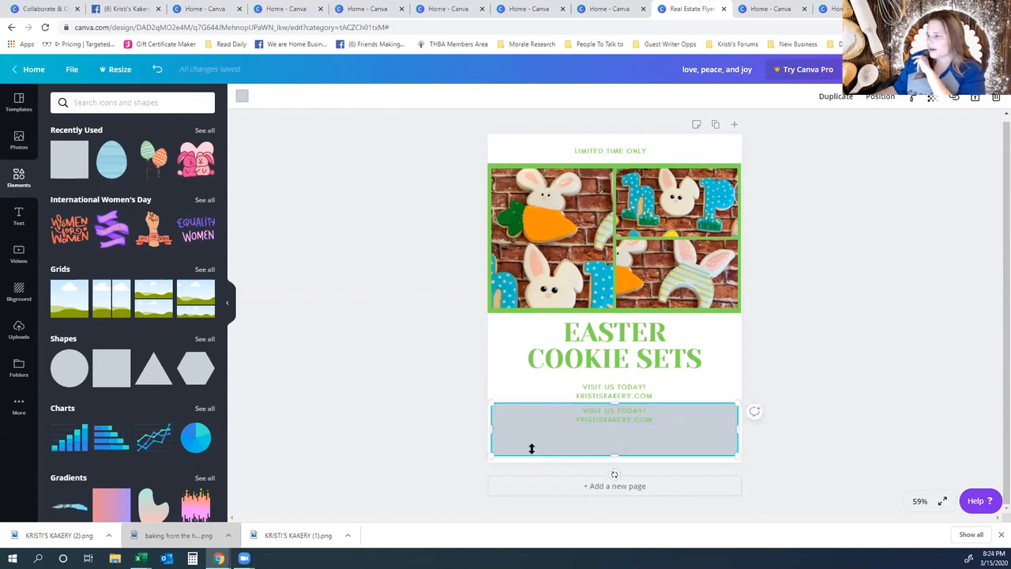
left_click(623, 417)
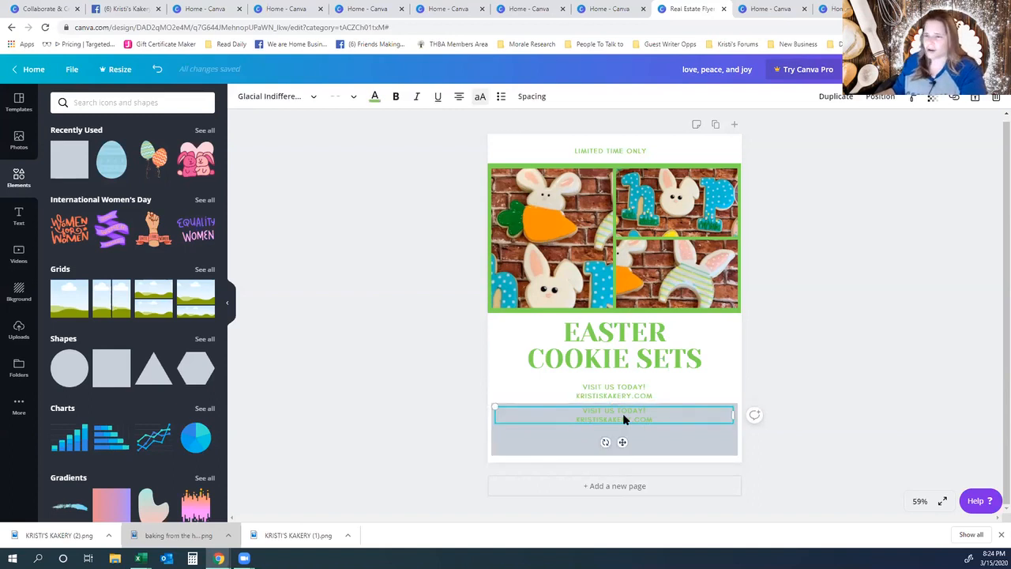
left_click(377, 99)
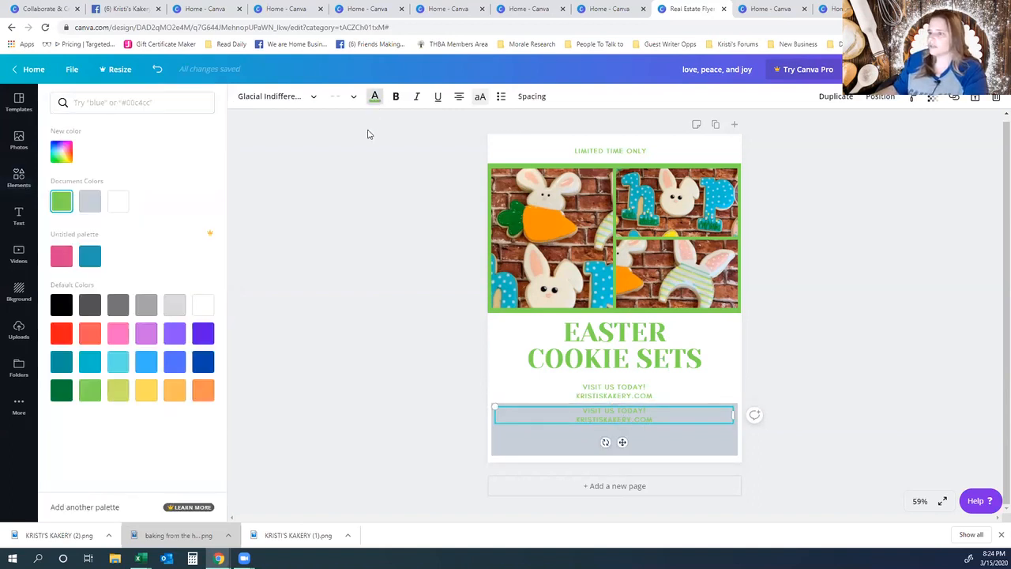
left_click(119, 206)
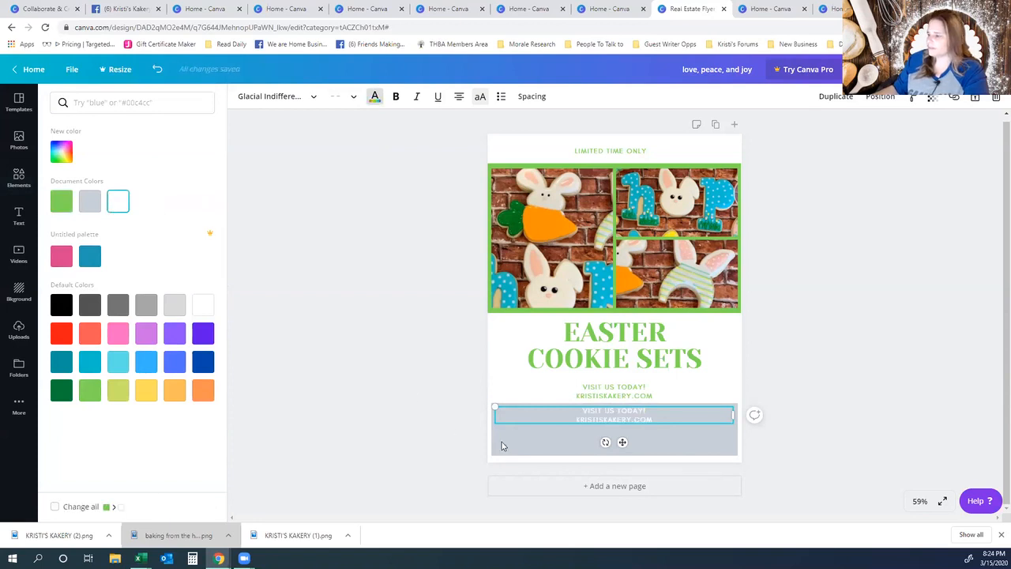
- Color the gray rectangle the same green as the heading and photo border
left_click(500, 447)
left_click_drag(497, 436, 498, 436)
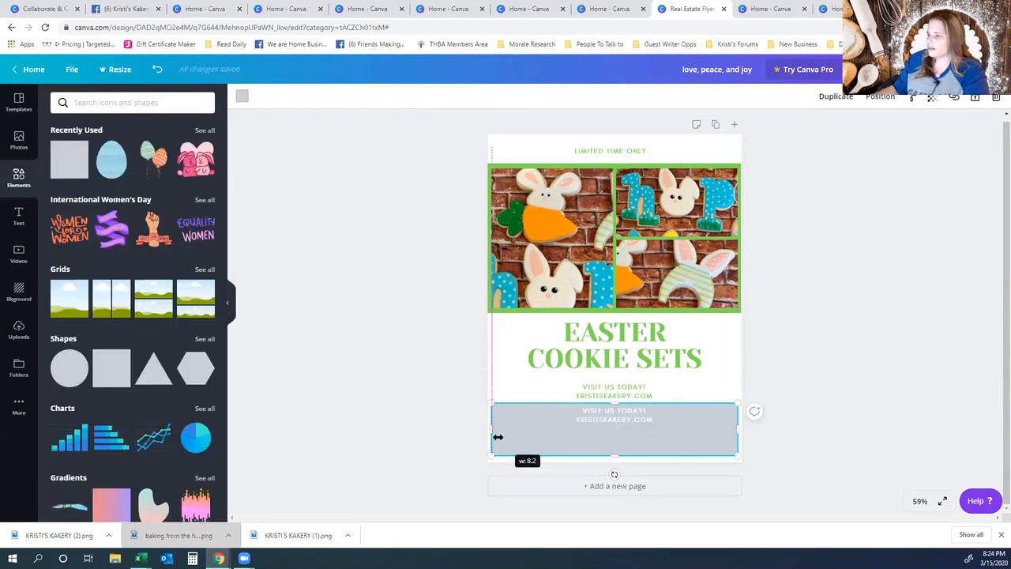
left_click(242, 96)
left_click(61, 201)
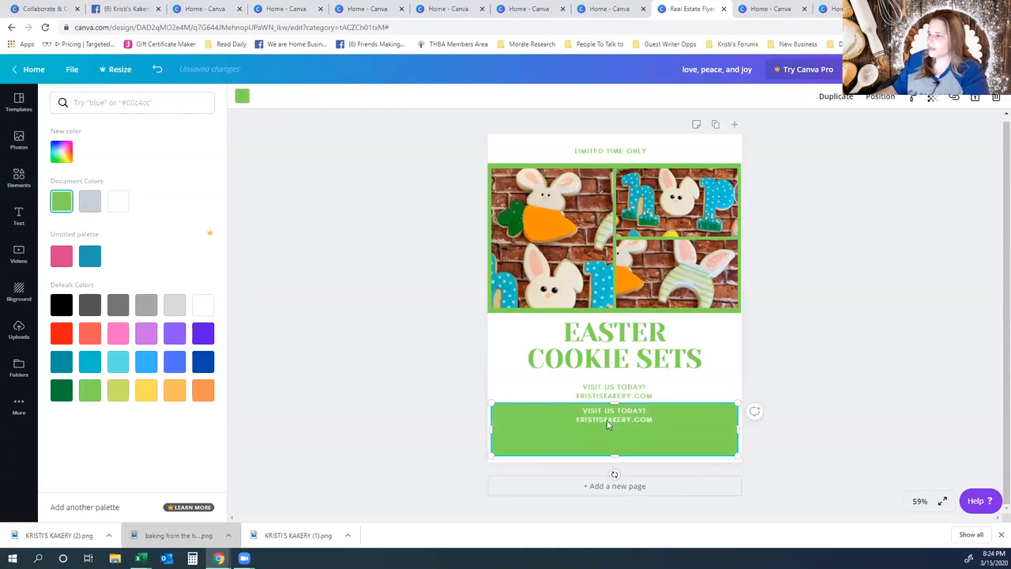
- Replace the white text in the green rectangle with "PRE-ORDER YOUR SETS BY APRIL 10TH FOR EASTER GUARANTEE. EACH SET IS $10"
left_click(658, 417)
left_click(587, 410)
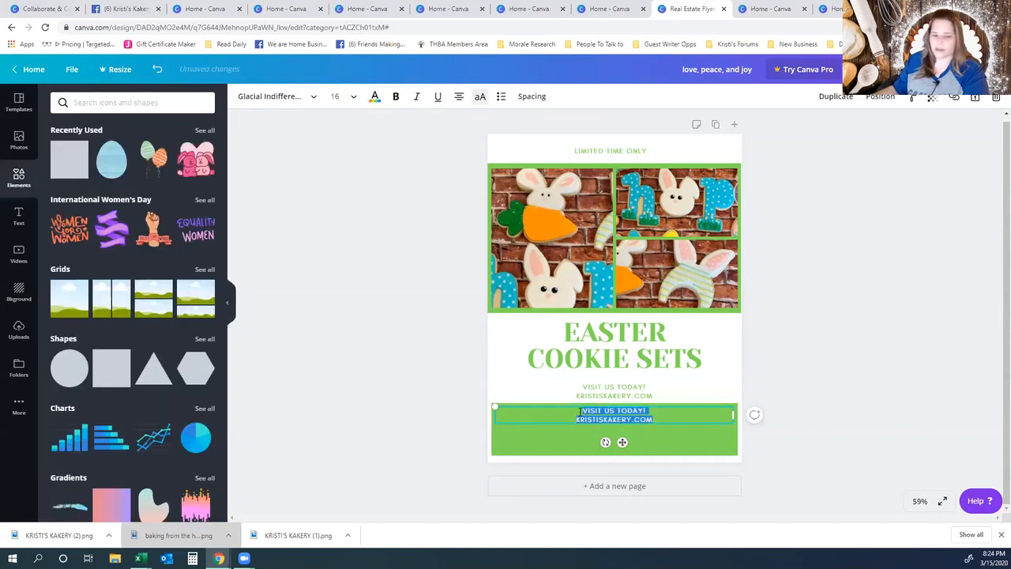
type("PRE")
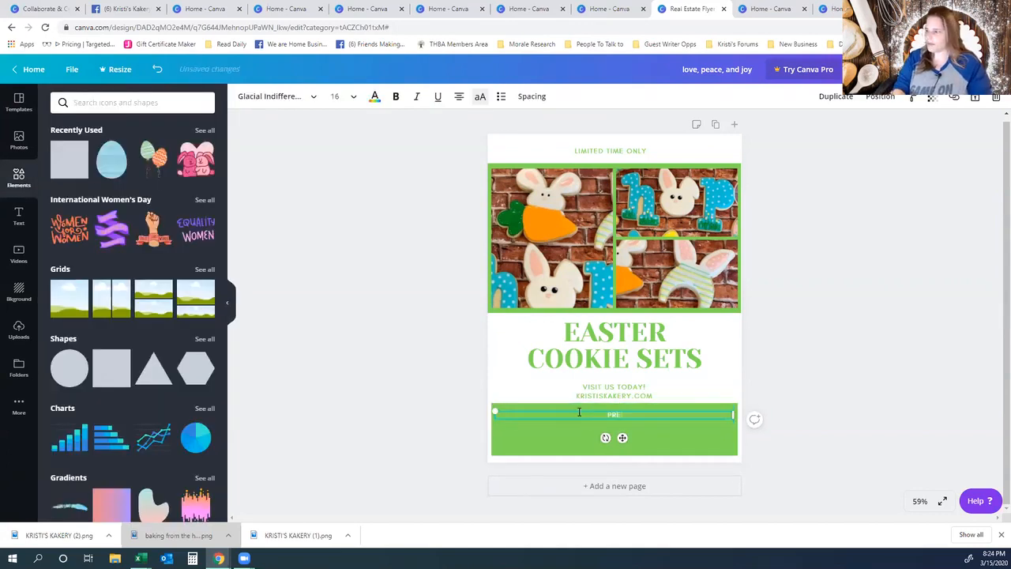
type("-OR")
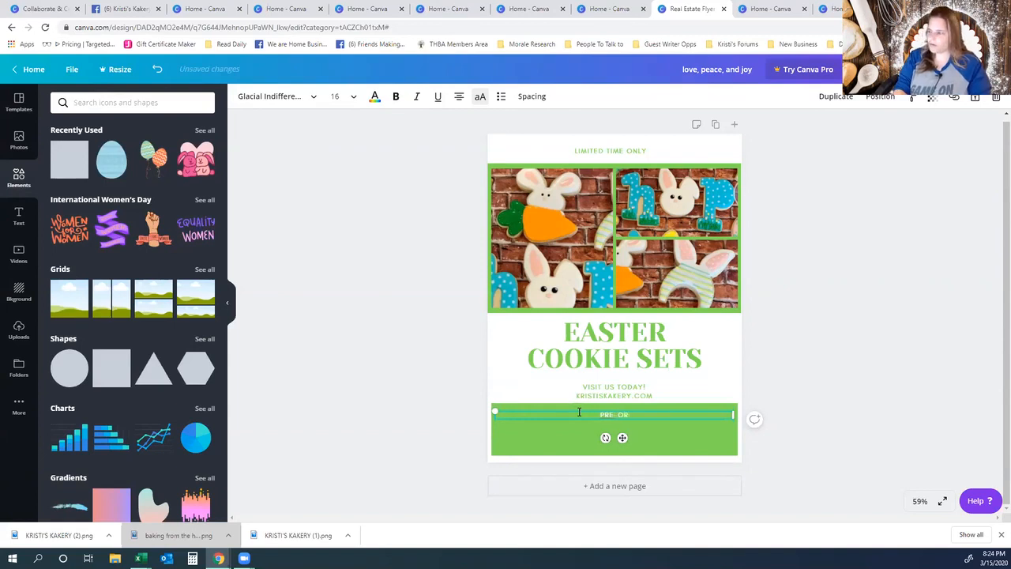
type("DER YOUR SETS BY:")
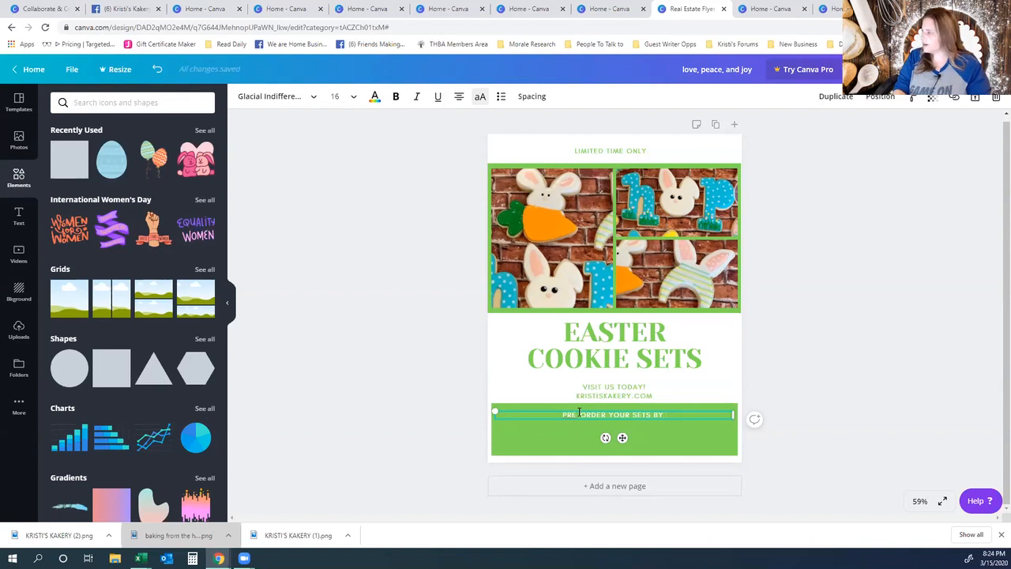
type("APRIL 10TH FOR EASTER GUARENTEE")
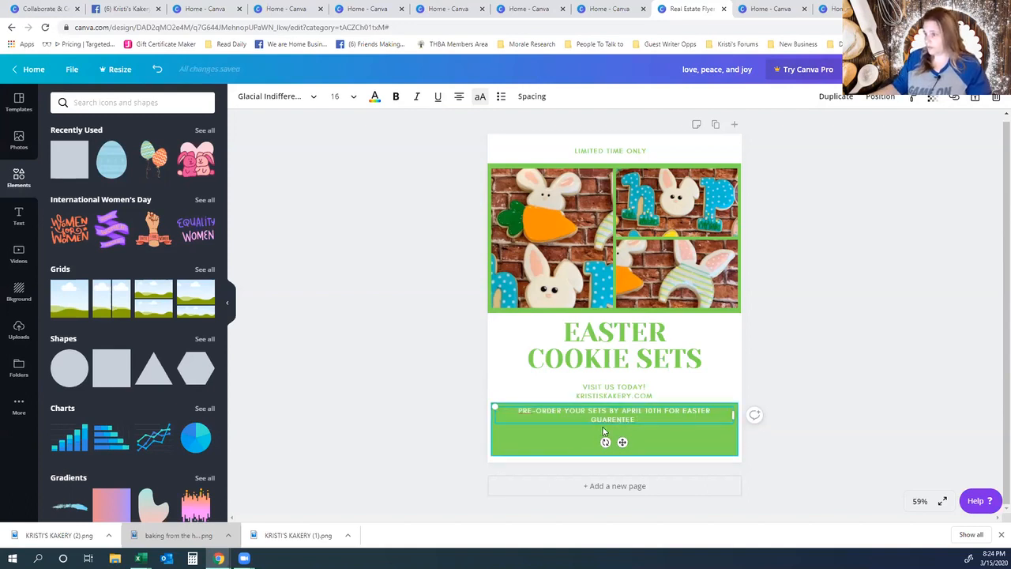
right_click(612, 420)
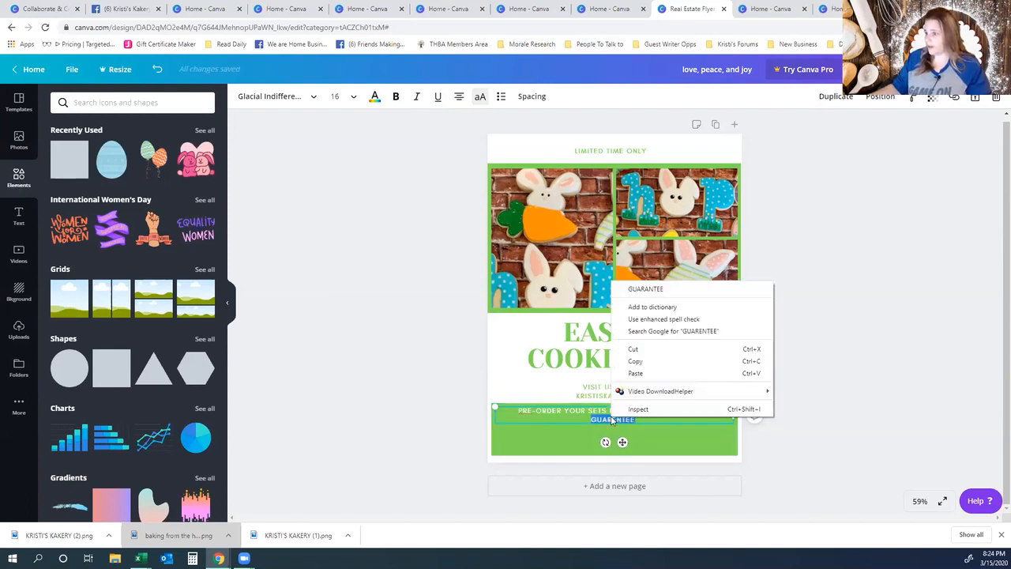
left_click(646, 289)
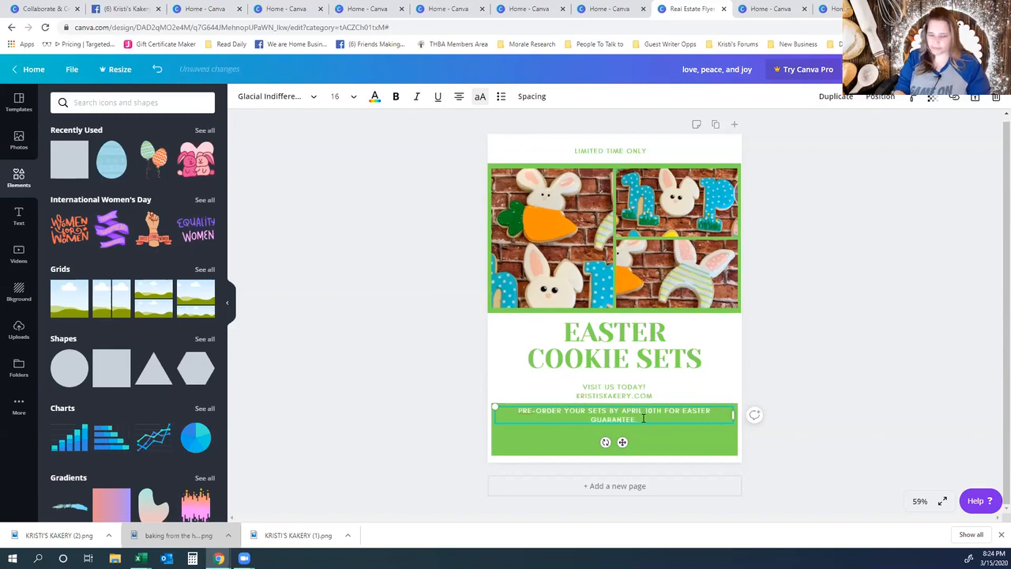
type("ACH SET")
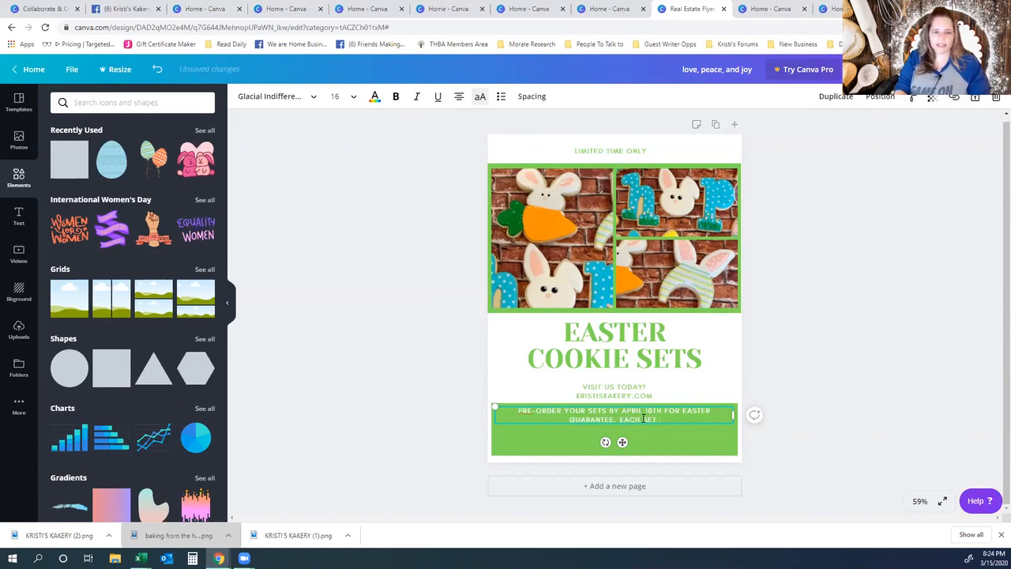
type(" IS $10")
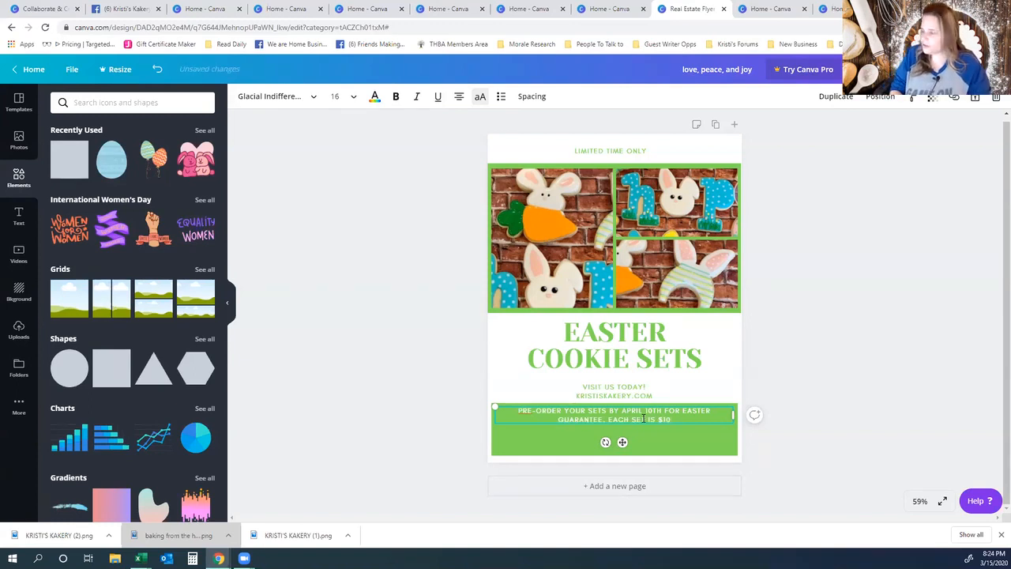
- Extend the white text in the green rectangle with ". ORDERS MUST BE PLACED AND PAID BY APRIL 10TH 2020."
type(".")
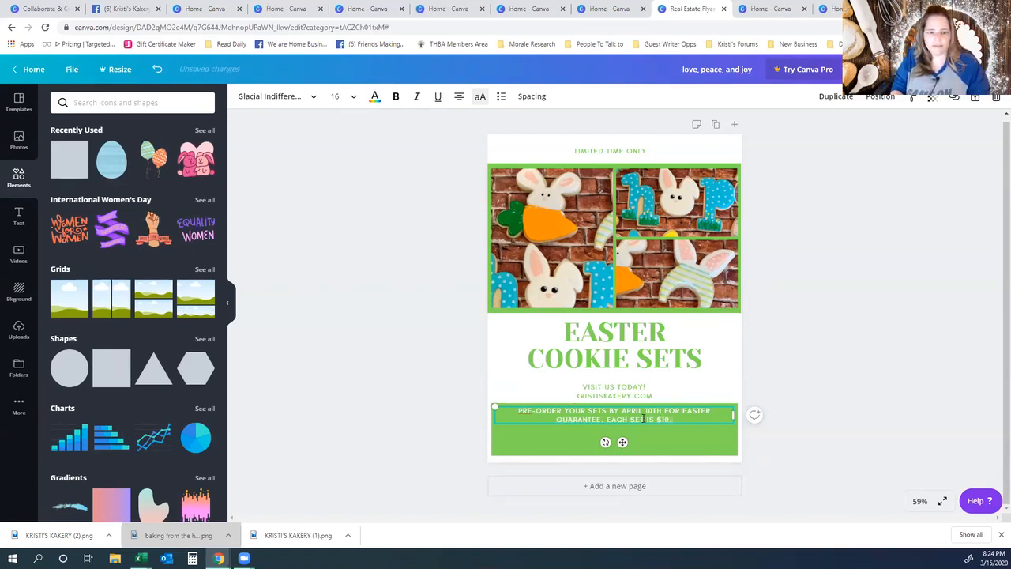
type(" ORDERS MUST BE")
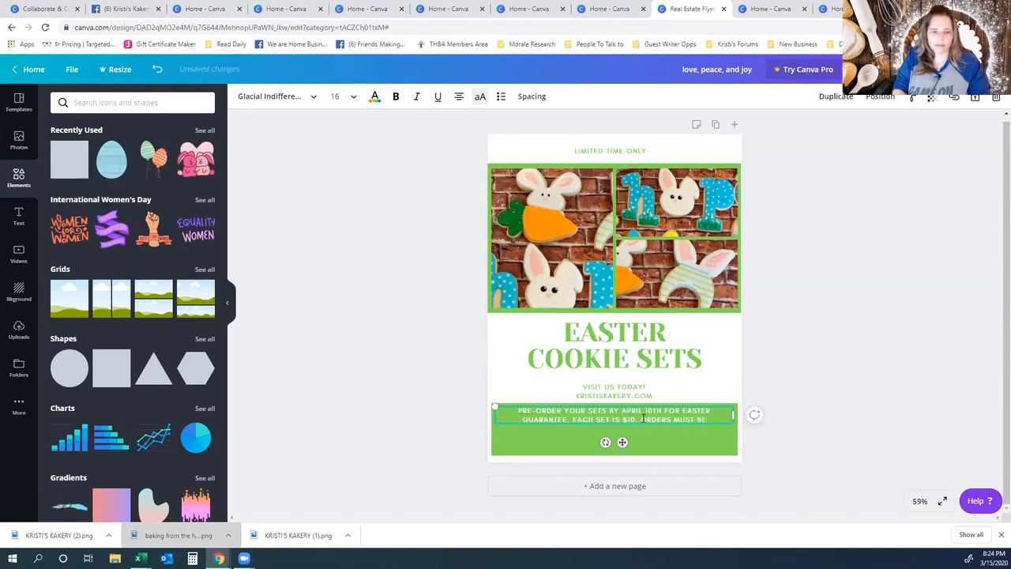
type(" PLACED AND PAID BY")
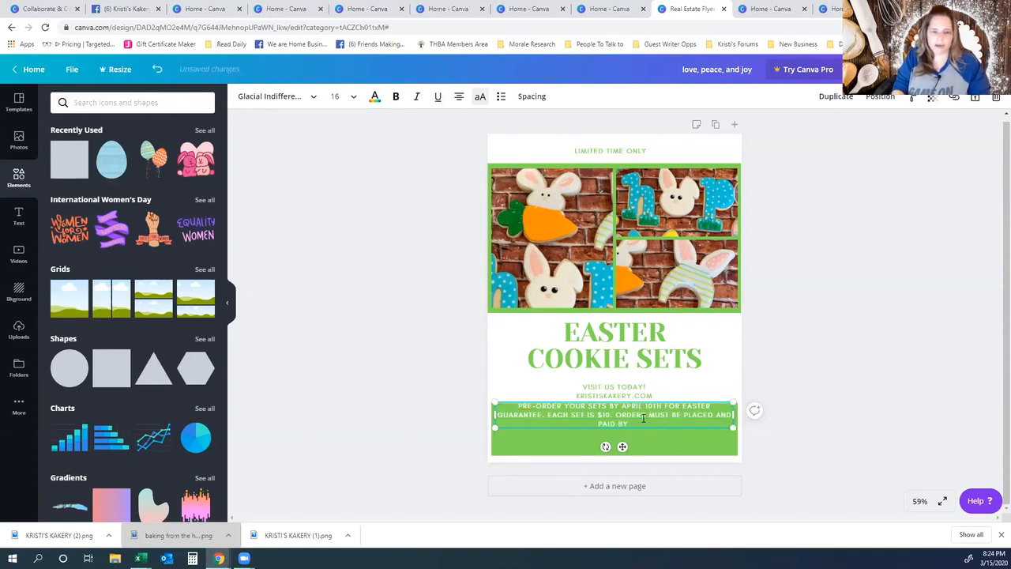
type(" APRIL 10TH 2020.")
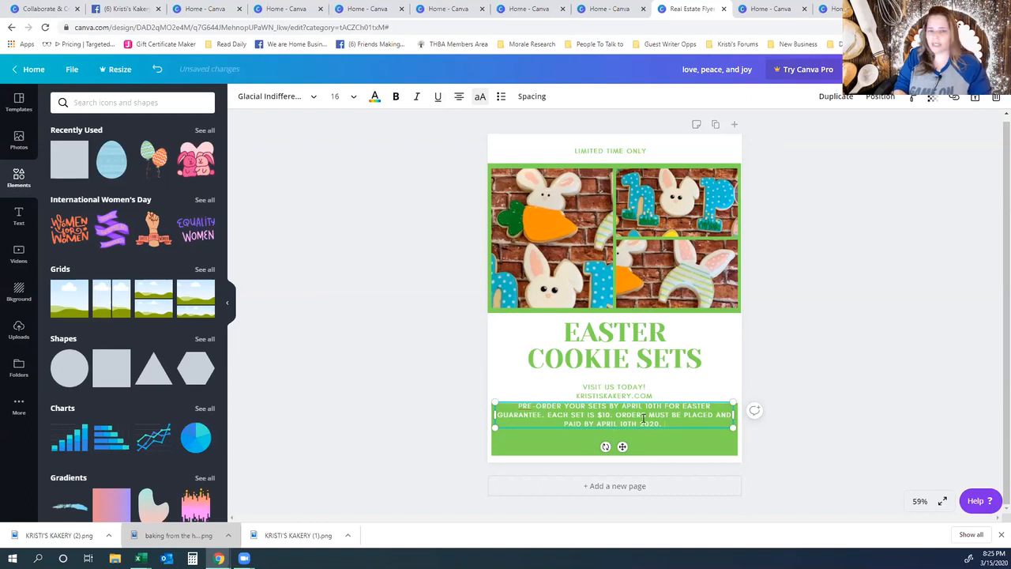
- Append the pickup sentence "PICKUP WILL BE BETWEEN 4-6 PM ON APRIL 14TH" to the white text in the green rectangle
type(" PICKU")
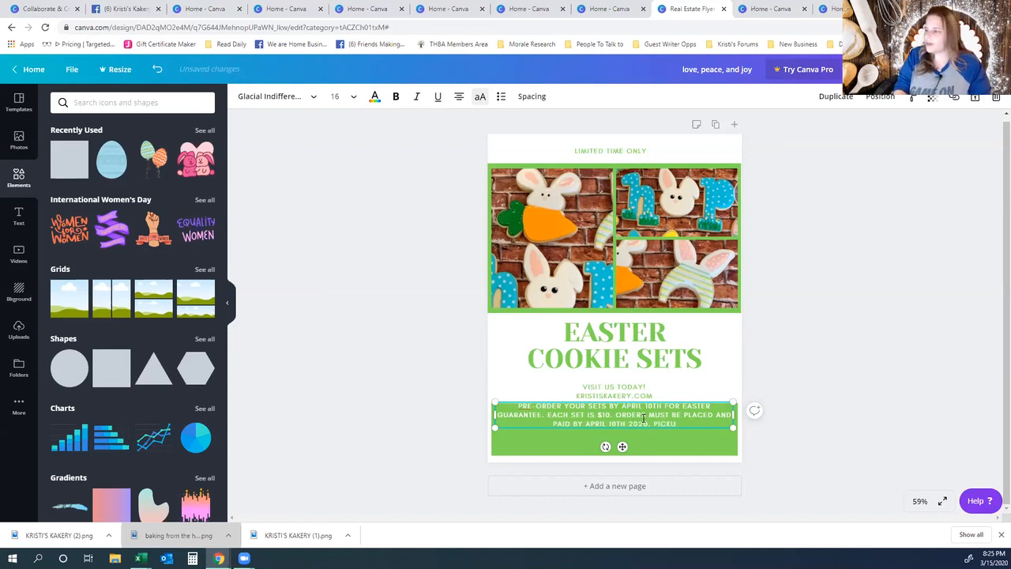
type("P WILL BE BETWEEN")
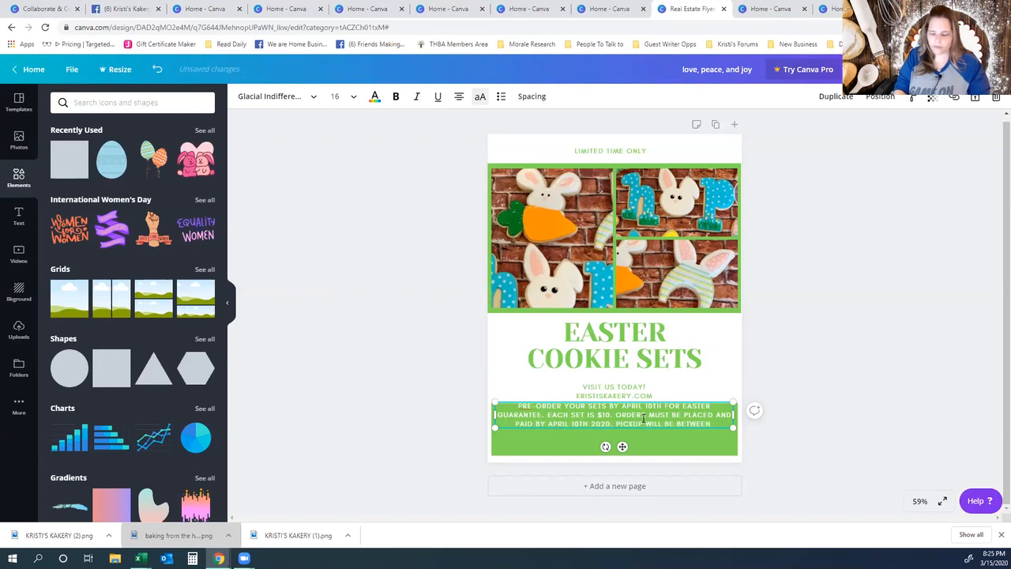
type(" 4-6")
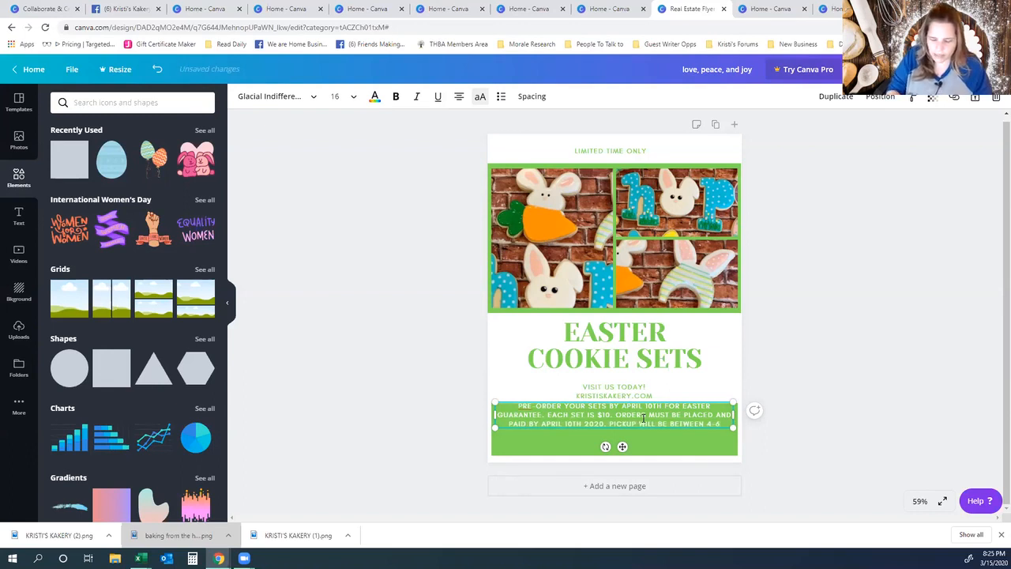
type(" PM")
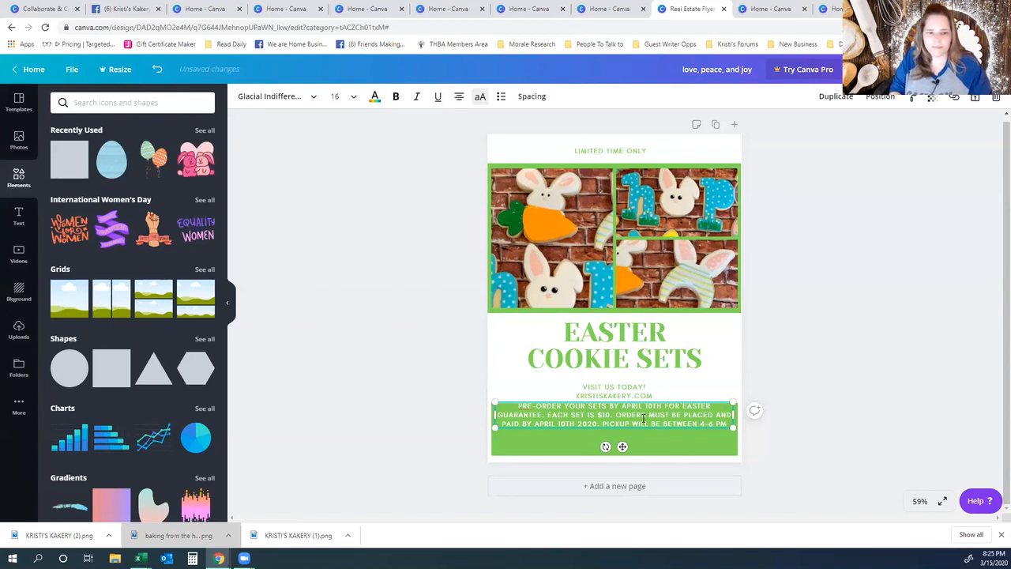
type(" ON")
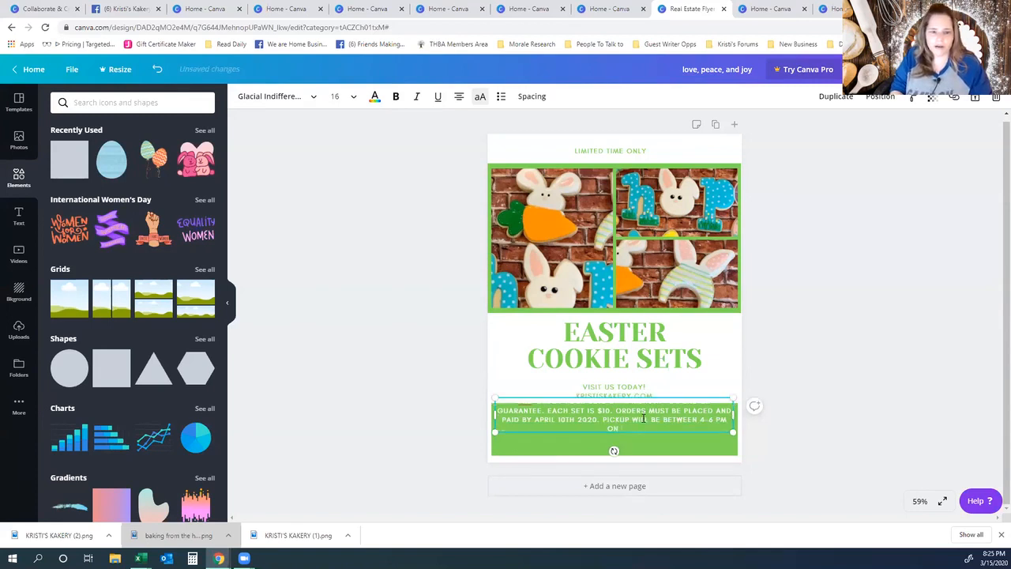
type(" APRIL")
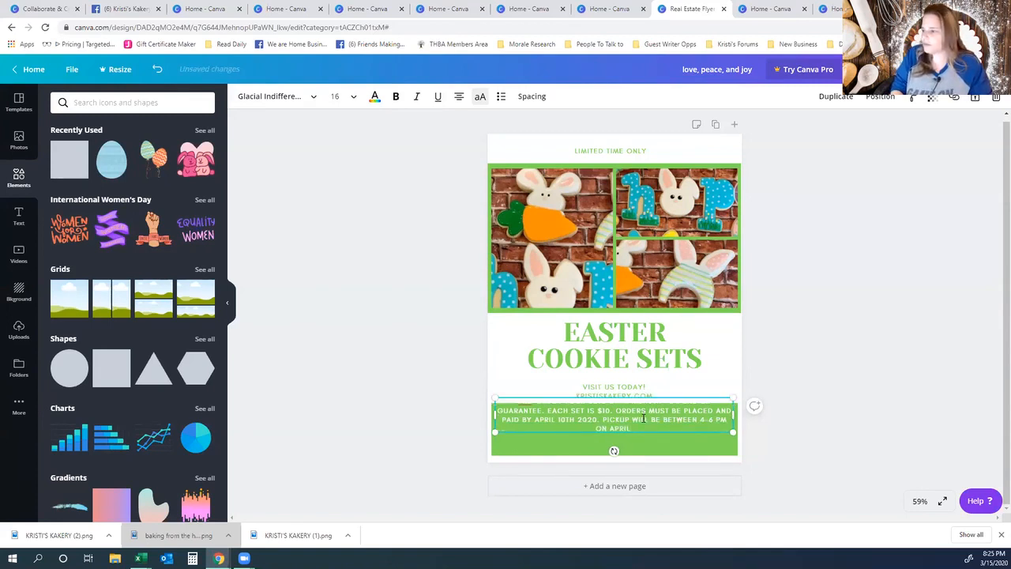
type(" 14TH")
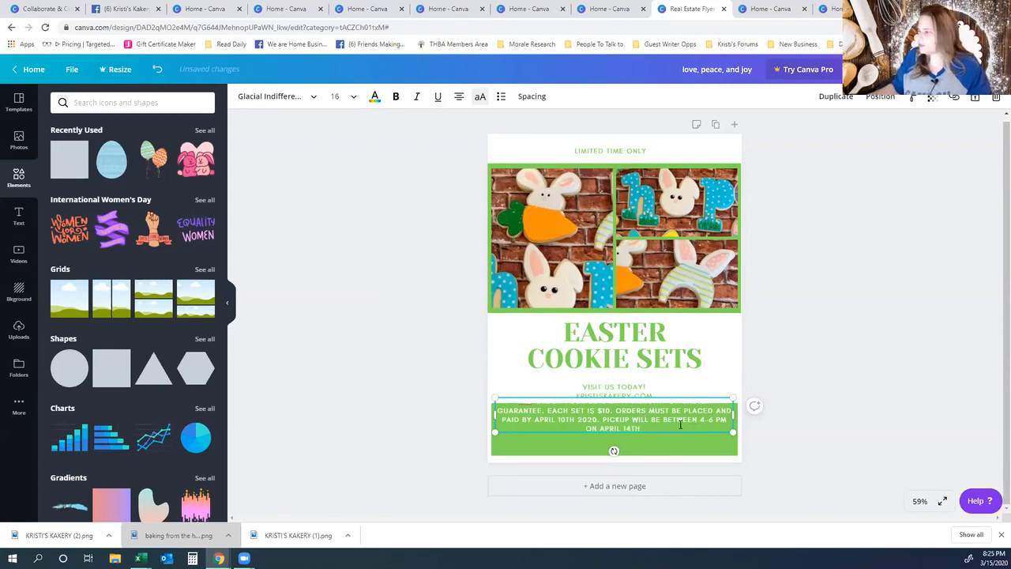
- Check the April 2020 calendar and correct the pickup date to "APRIL 11TH 2020."
left_click(985, 558)
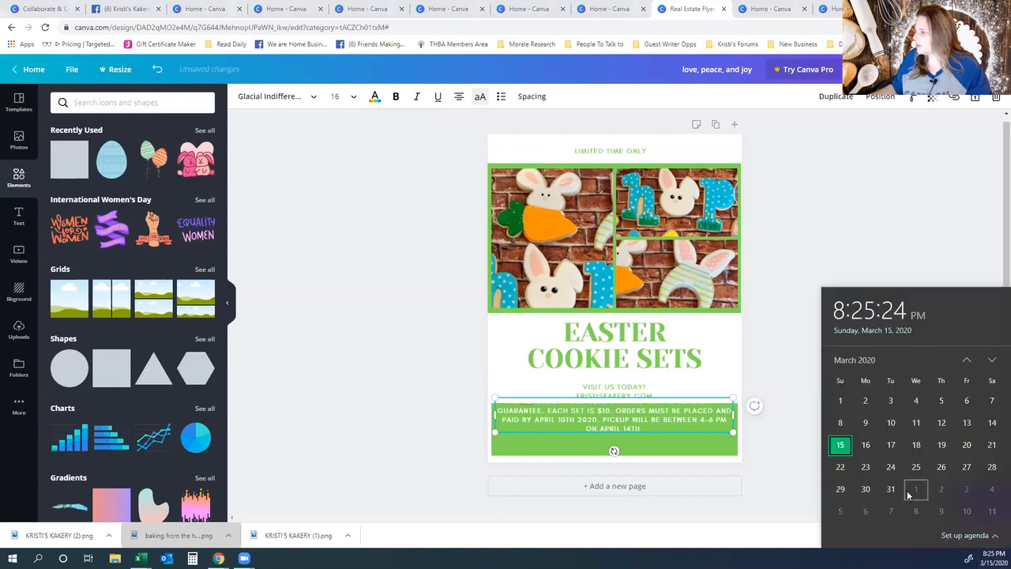
left_click(993, 362)
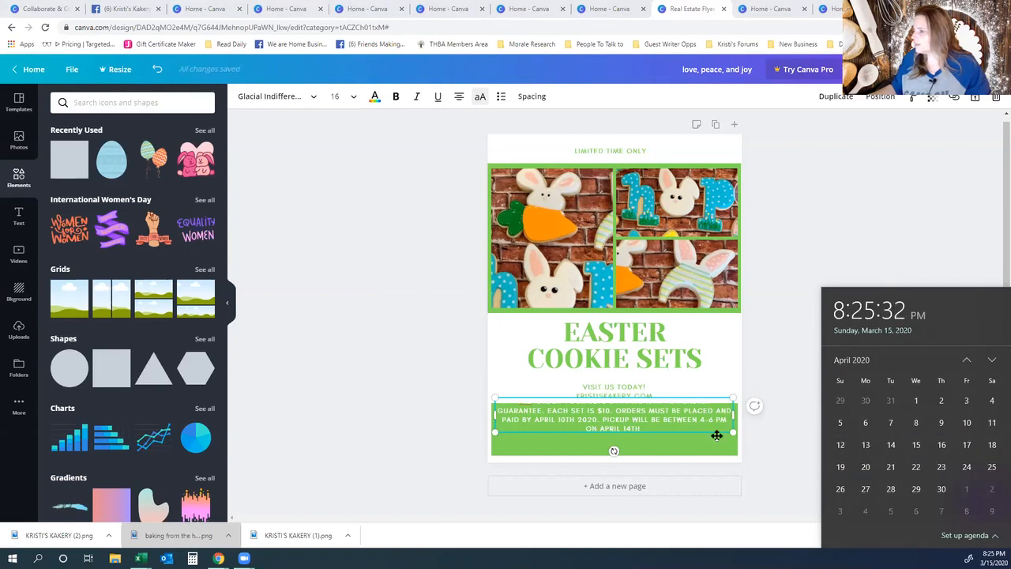
left_click(632, 430)
double_click(632, 429)
key("Right")
key("BackSpace")
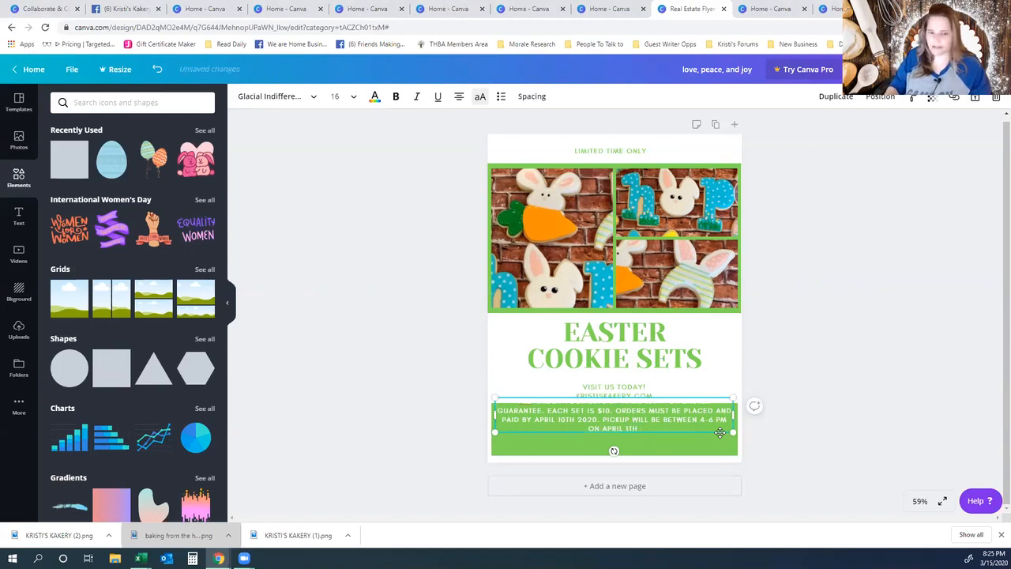
type("1")
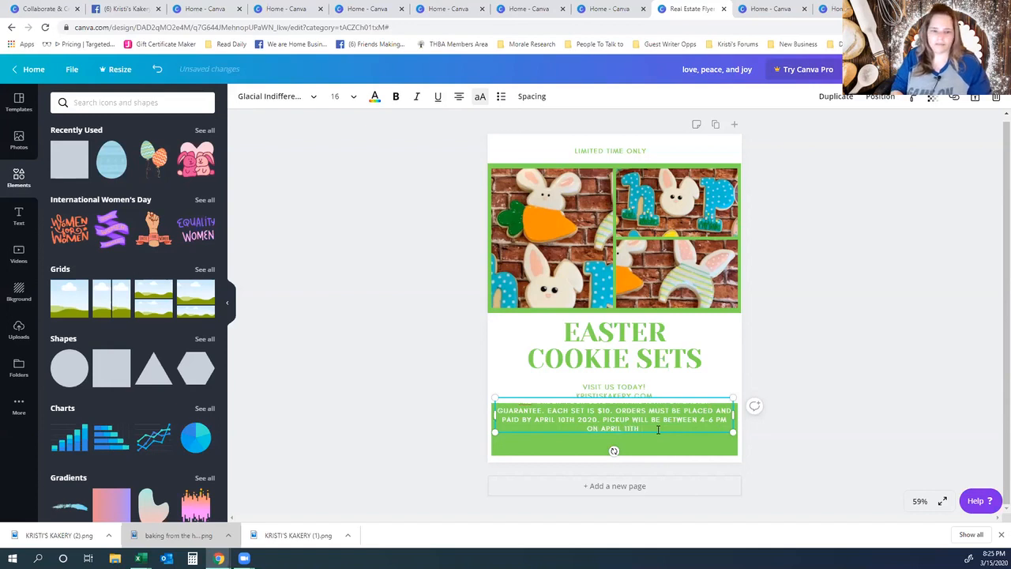
type(" 2020")
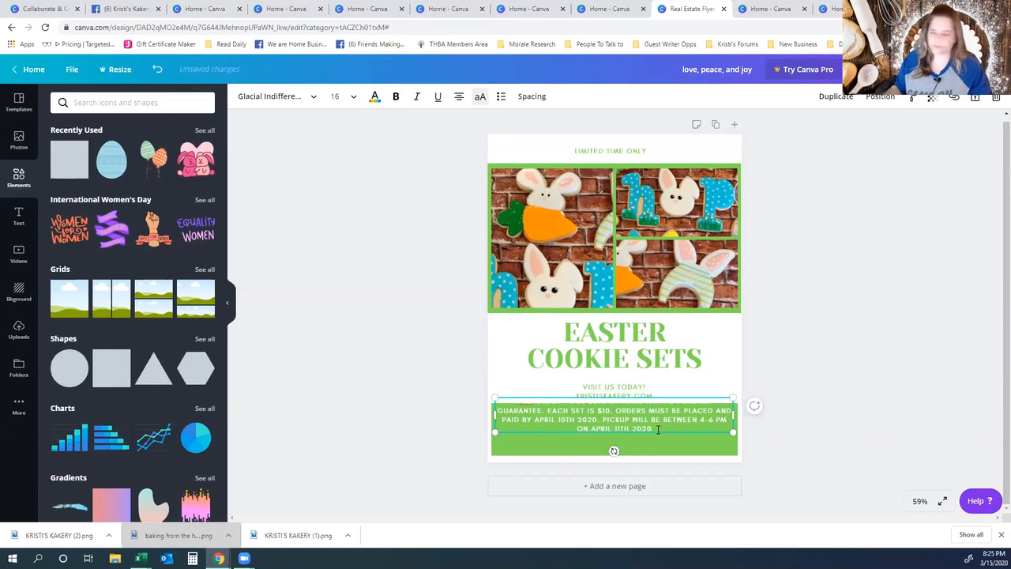
type("..")
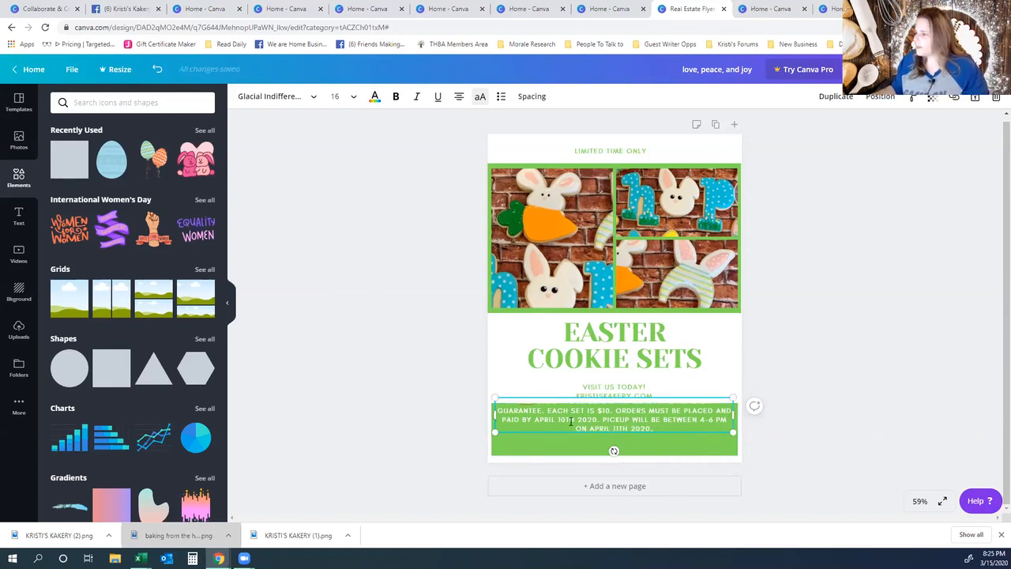
- Narrow the white order text box and center it inside the green rectangle with even margins
left_click(838, 418)
left_click_drag(650, 423, 648, 436)
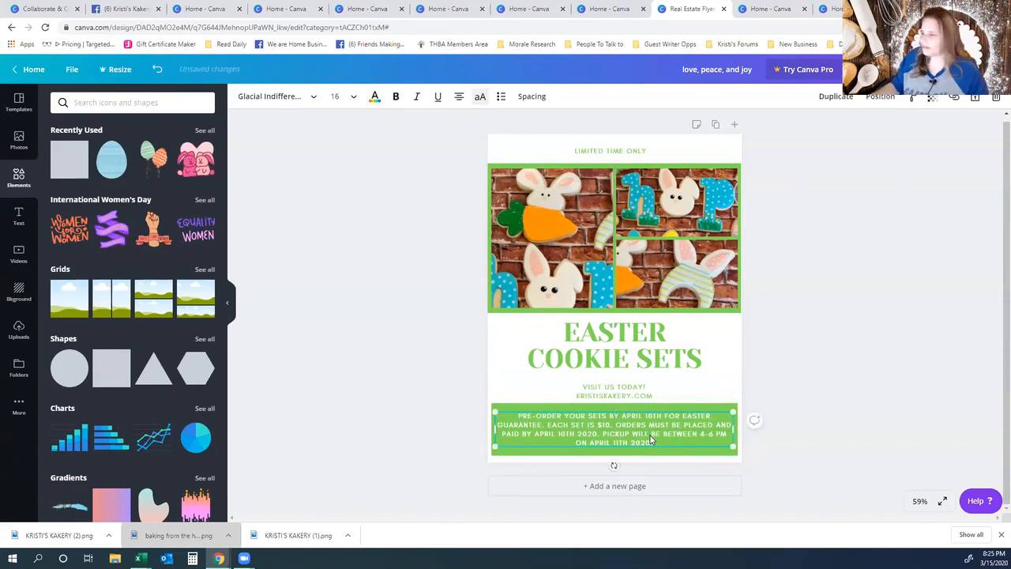
left_click_drag(731, 437, 694, 437)
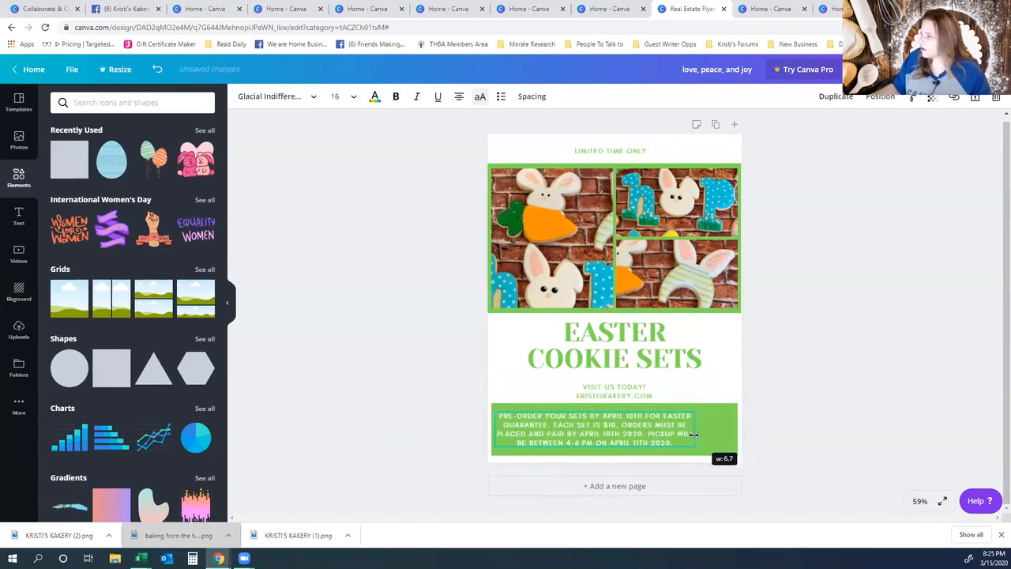
left_click_drag(629, 433, 648, 433)
left_click_drag(710, 433, 729, 434)
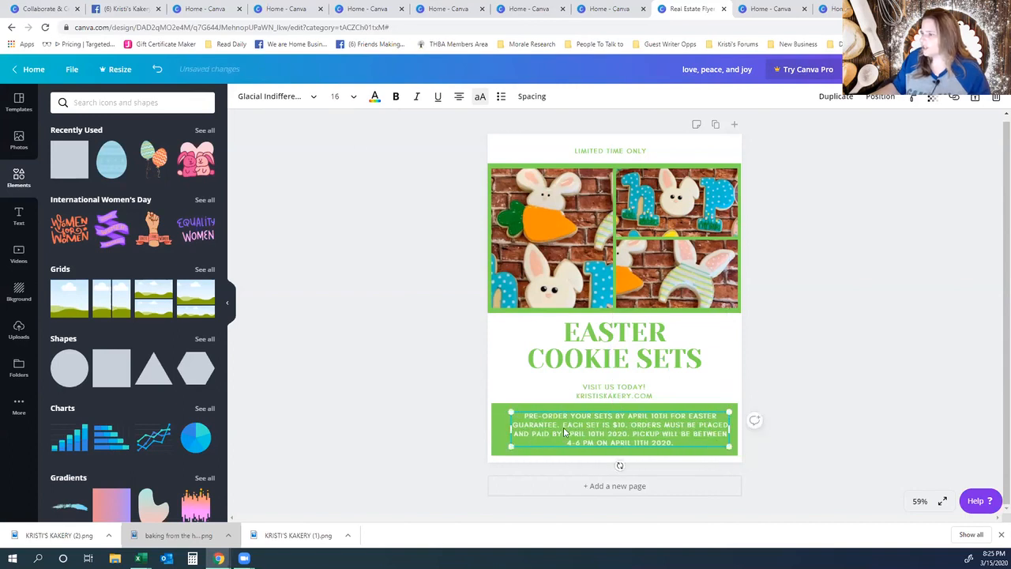
left_click_drag(730, 426, 722, 429)
left_click_drag(658, 431, 662, 441)
left_click(825, 420)
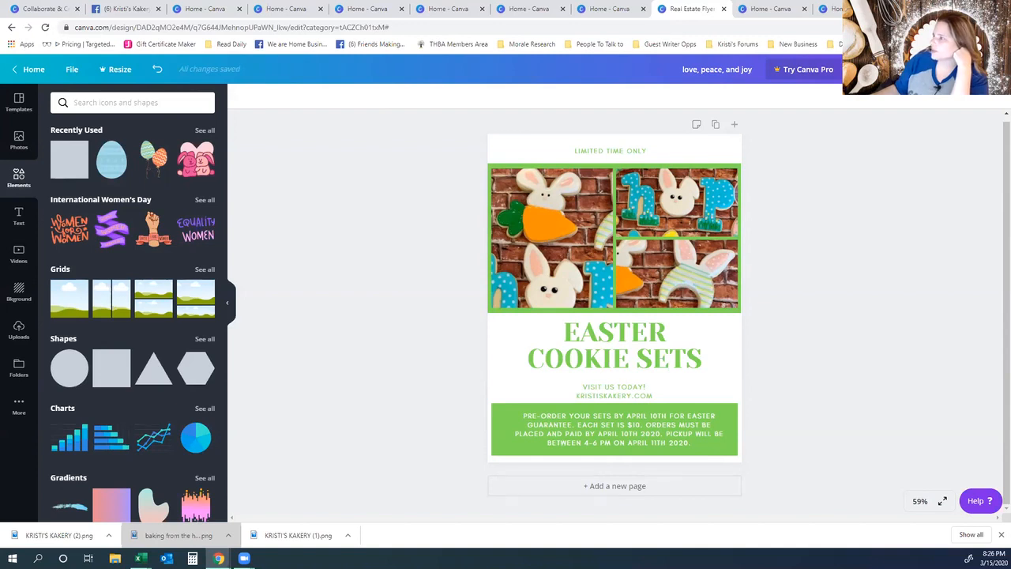
left_click(853, 146)
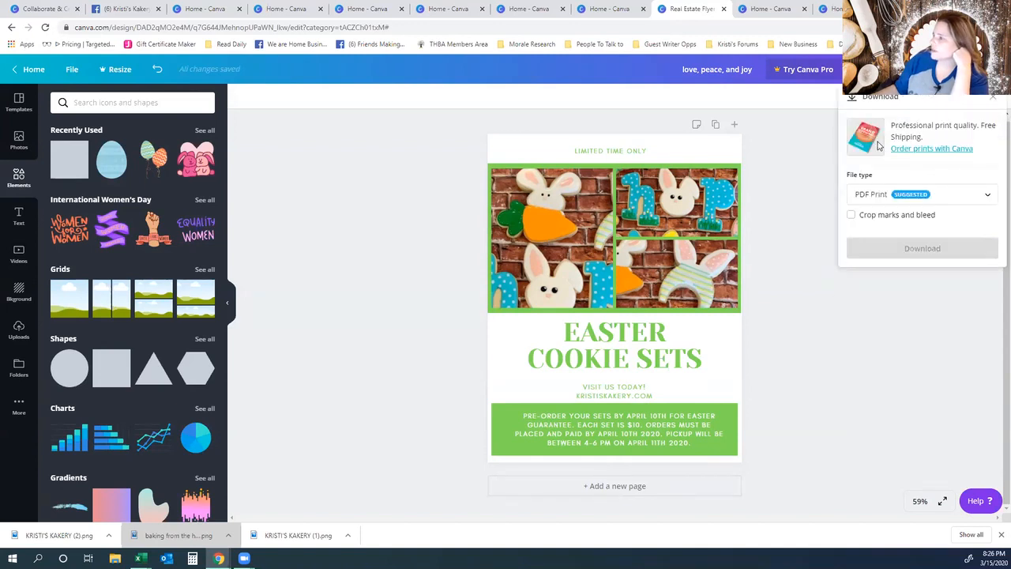
left_click(919, 325)
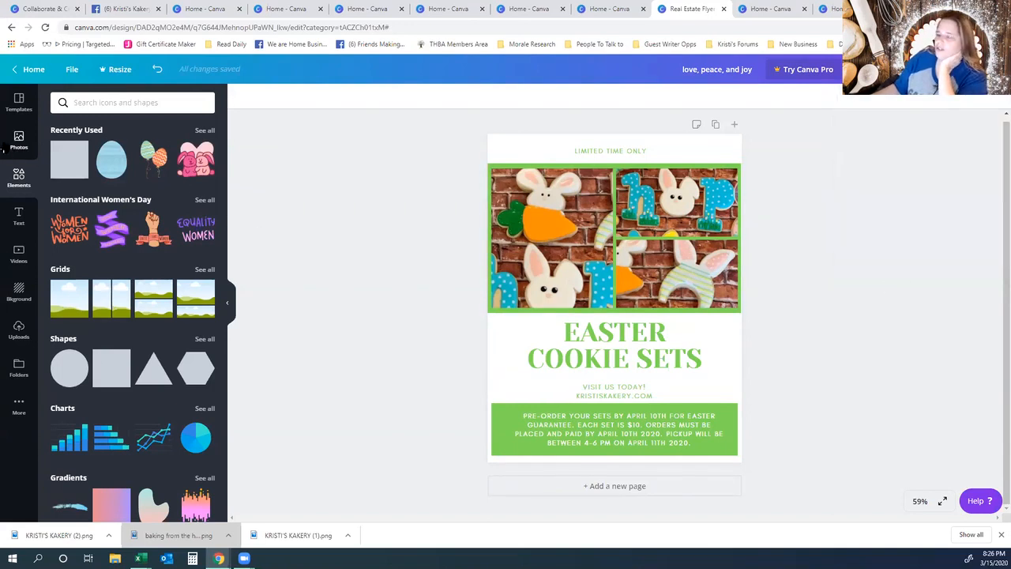
- Try the flyer's green as the page background color and undo it
left_click(18, 291)
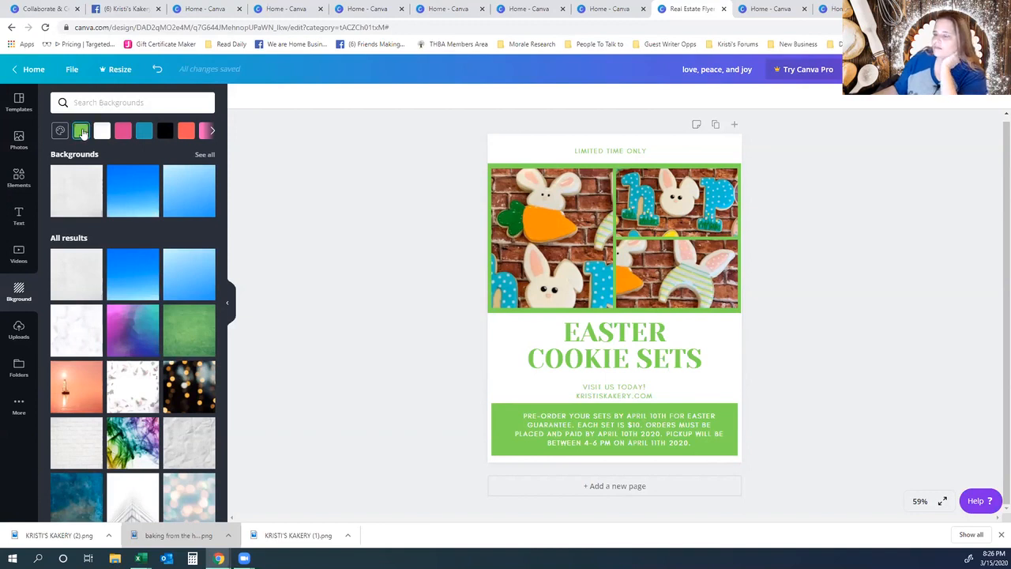
left_click(82, 131)
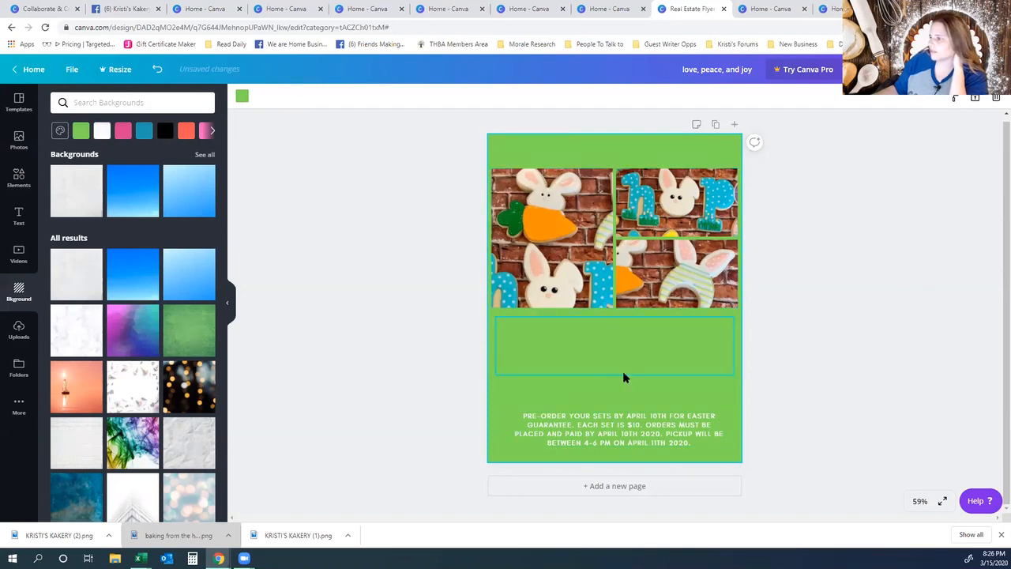
left_click(158, 71)
- Find the free beige-gray textured background in the background library and apply it to the flyer
scroll(175, 261, "down", 1)
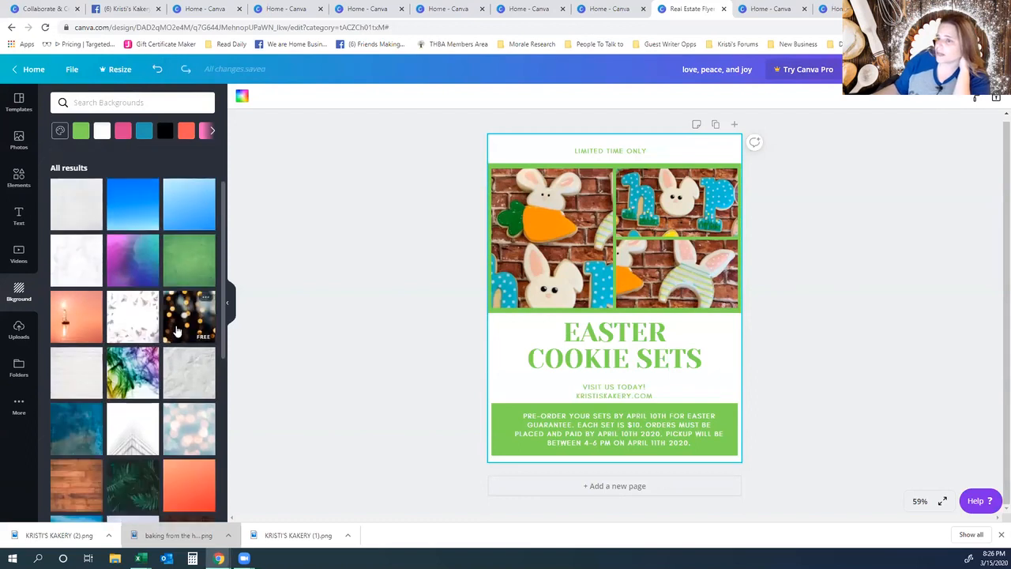
scroll(178, 332, "down", 2)
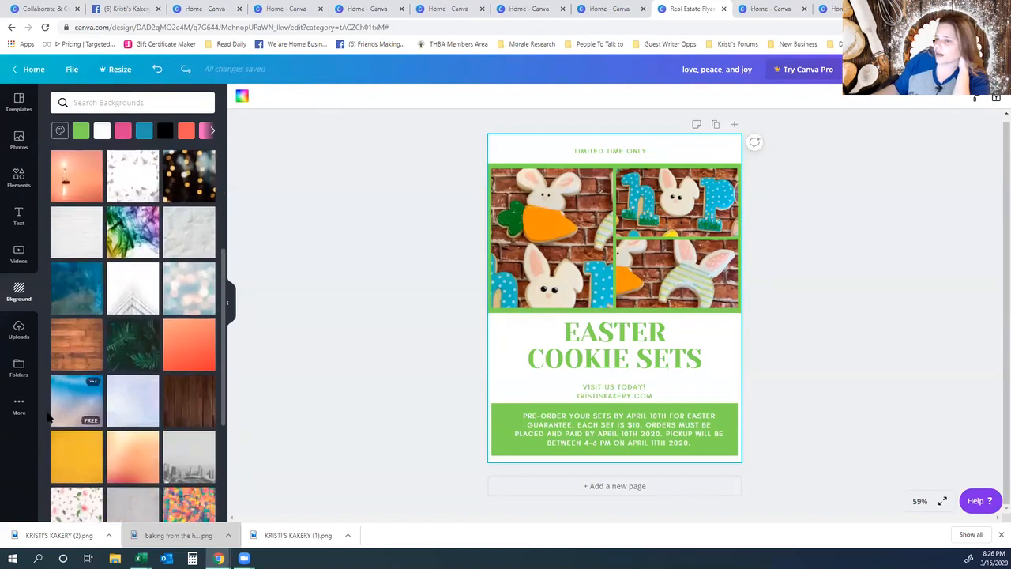
scroll(140, 424, "down", 2)
scroll(121, 462, "down", 2)
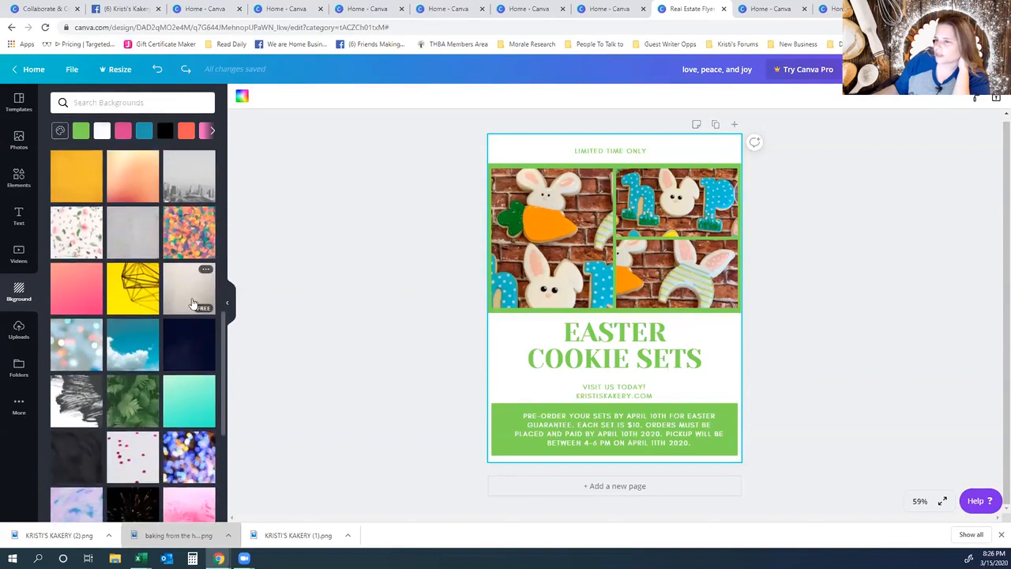
left_click(192, 303)
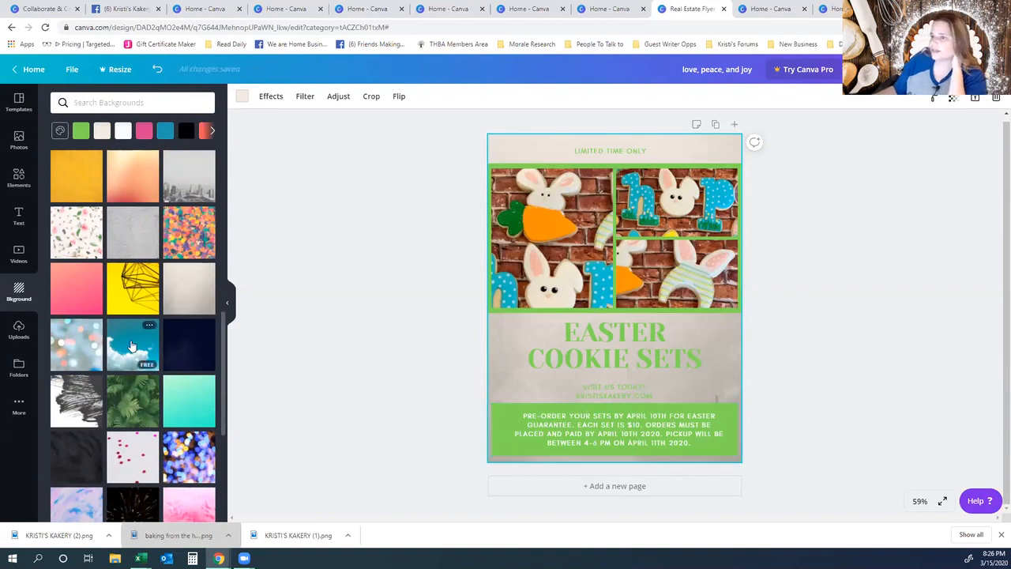
- Replace the flyer background with the light blue gradient
scroll(139, 363, "up", 4)
scroll(128, 400, "up", 3)
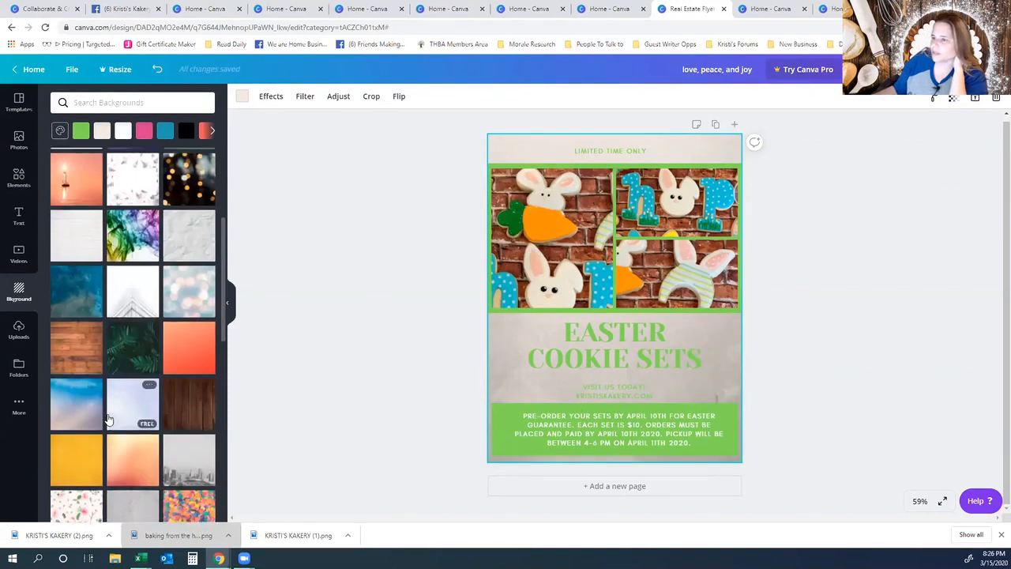
scroll(190, 316, "up", 1)
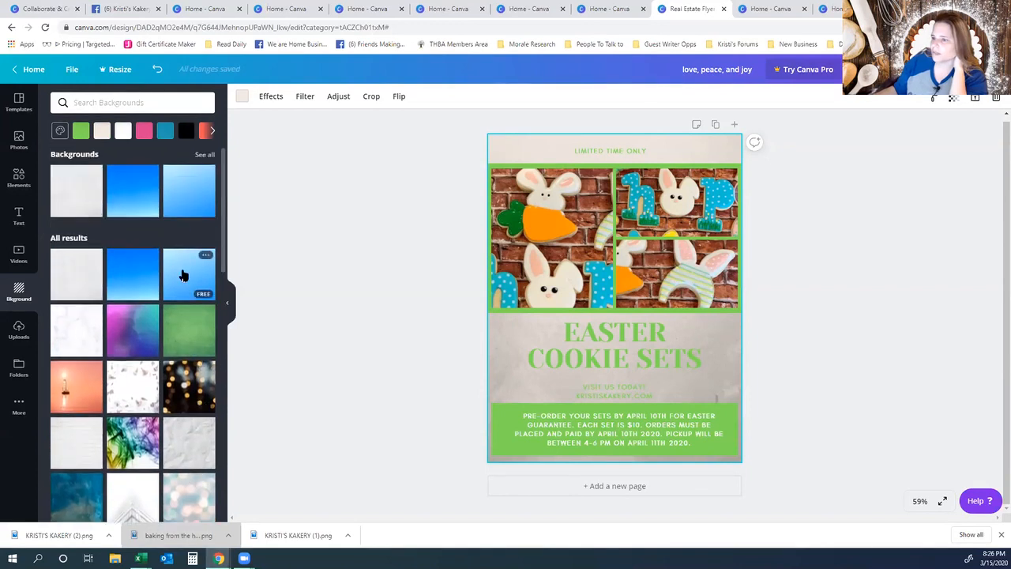
left_click(182, 273)
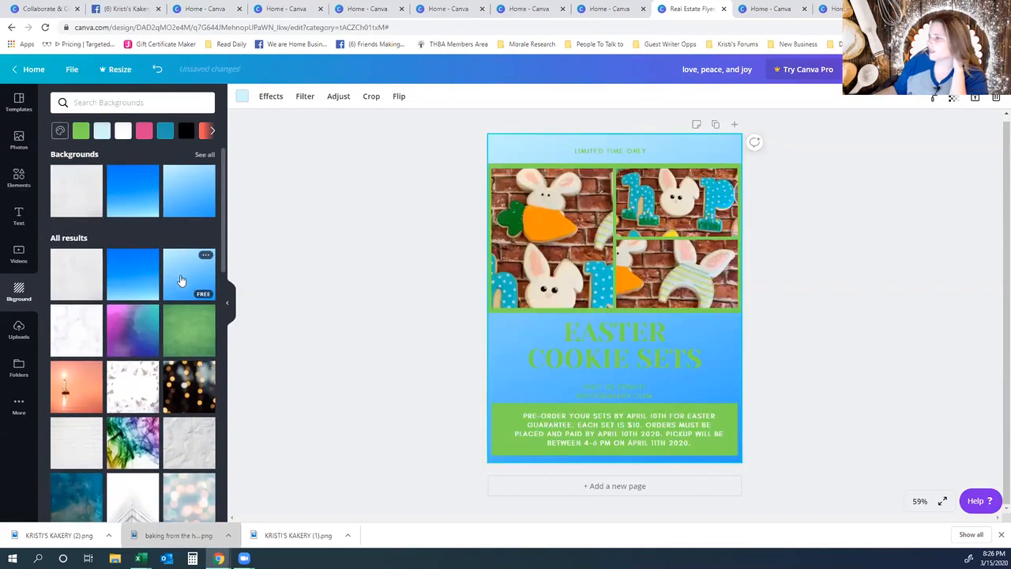
- Set the flyer background to the light gray paper texture and browse further background options
left_click(84, 192)
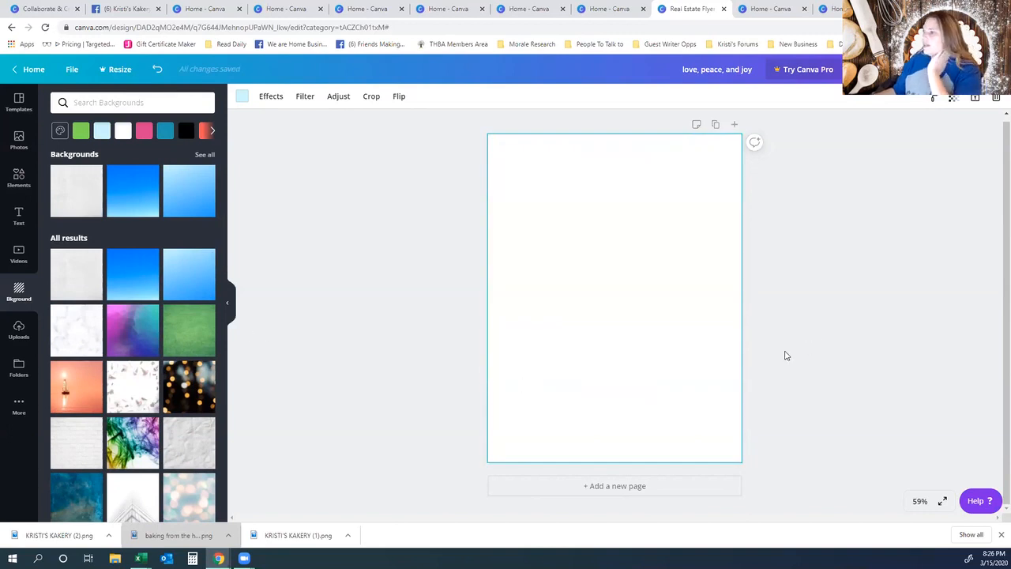
key("ctrl+z")
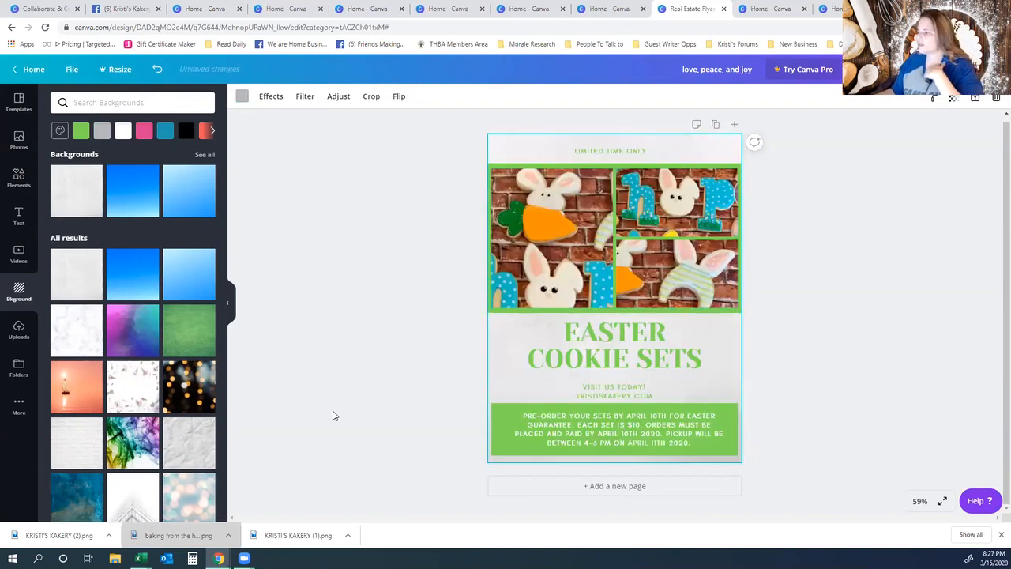
scroll(143, 379, "down", 10)
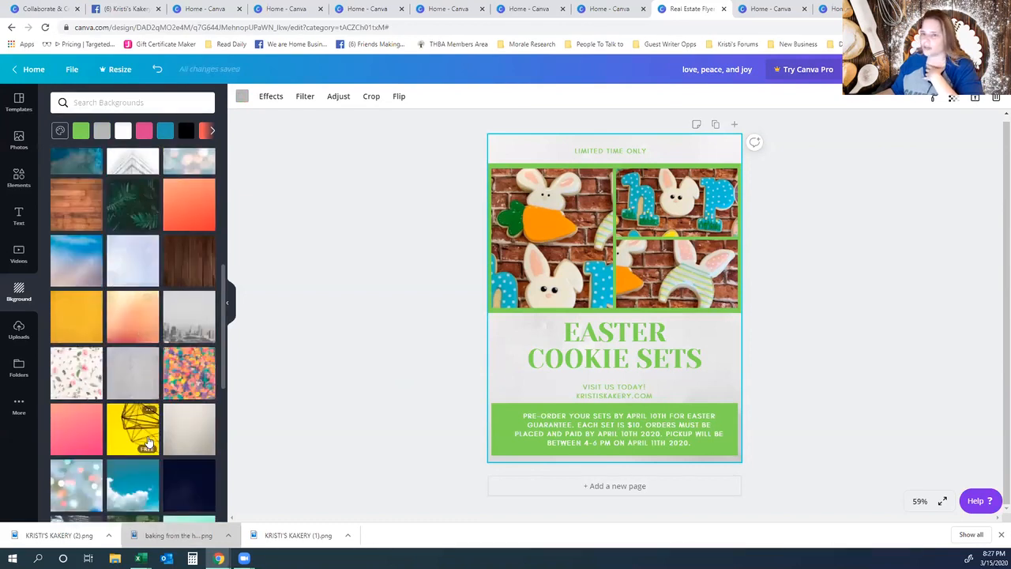
- Try the whitewashed wood background and the pale white textured background on the flyer
scroll(152, 437, "down", 6)
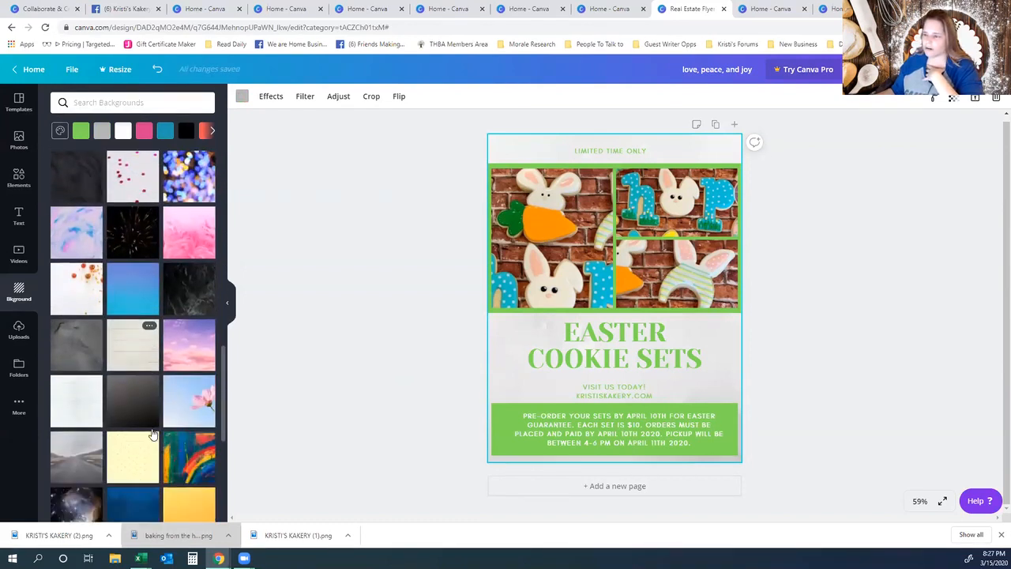
left_click(129, 275)
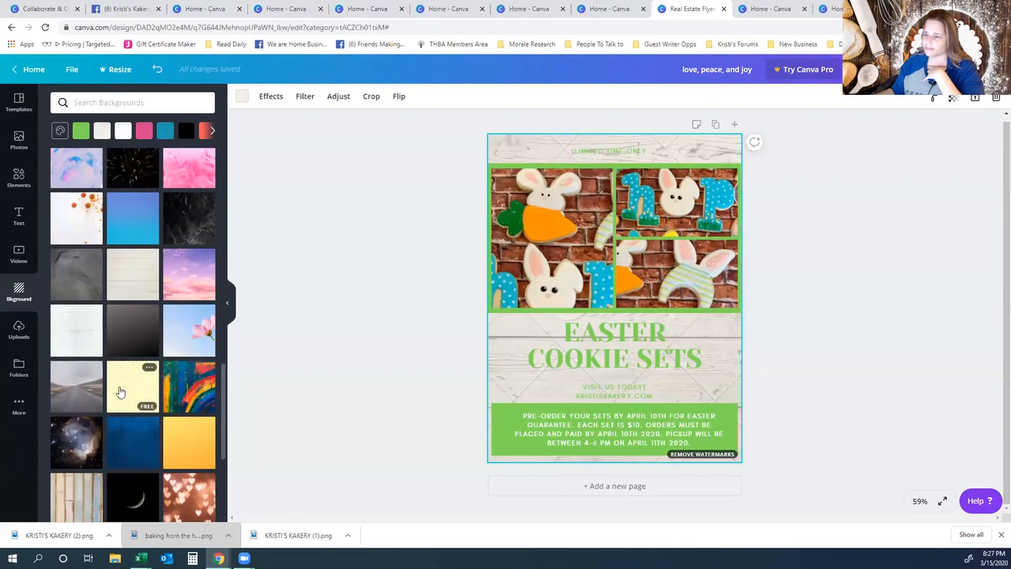
scroll(120, 392, "down", 1)
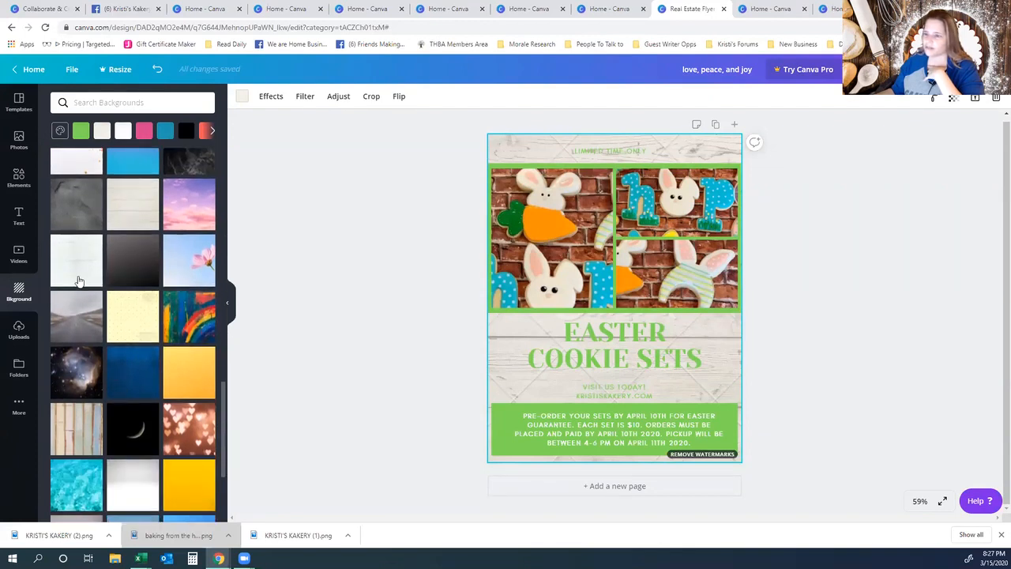
left_click(69, 268)
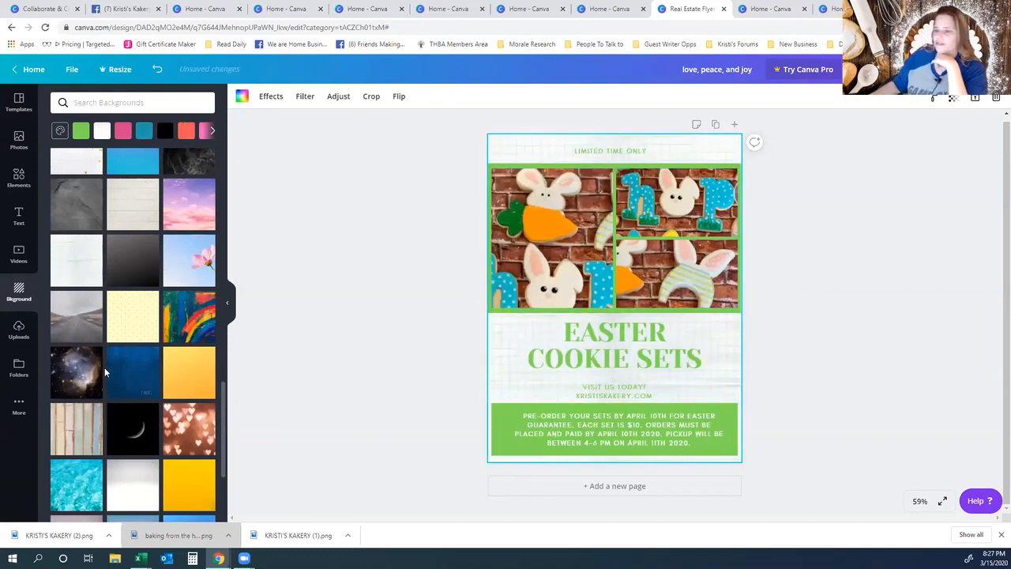
- Try the weathered wood plank background and the gray-to-white gradient background on the flyer
scroll(79, 367, "down", 1)
left_click(79, 367)
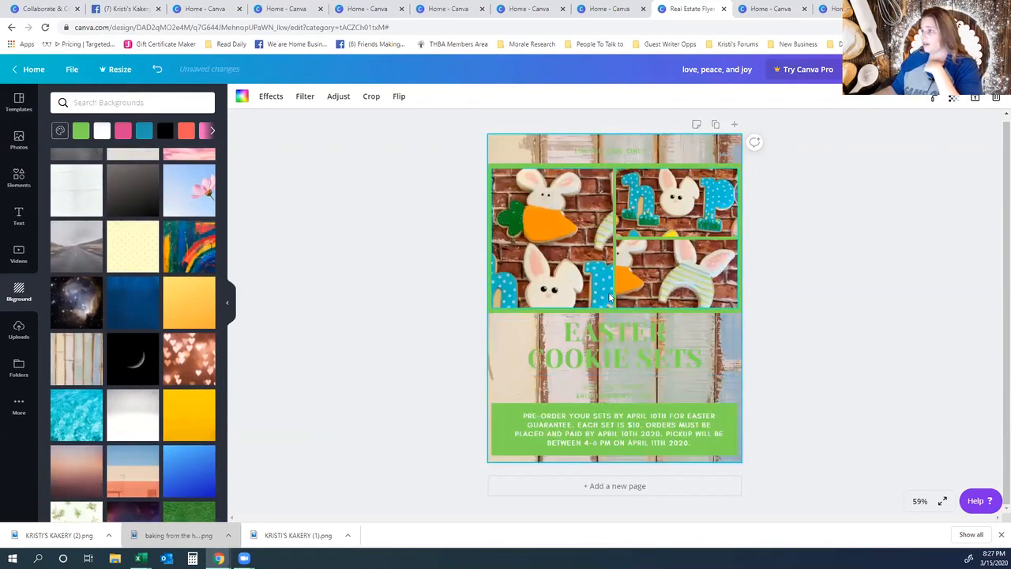
left_click(117, 425)
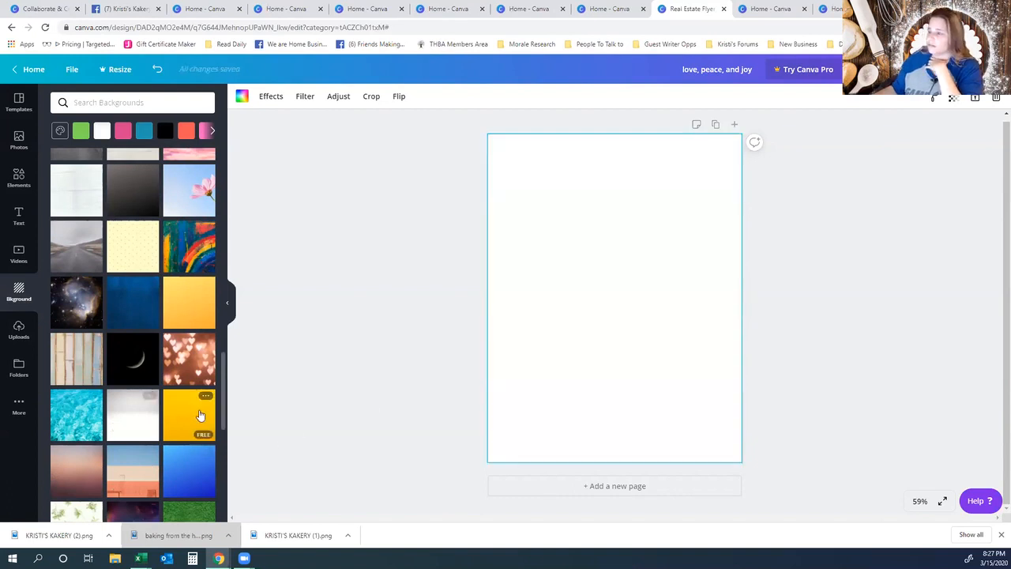
scroll(73, 158, "up", 3)
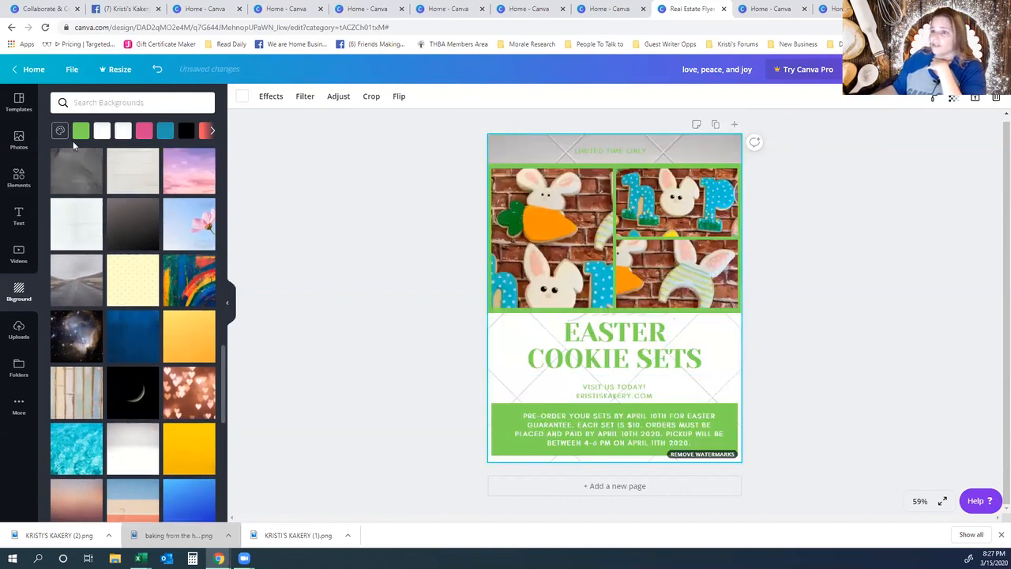
- Set the flyer's background to plain white from the document colors
left_click(60, 132)
left_click(92, 221)
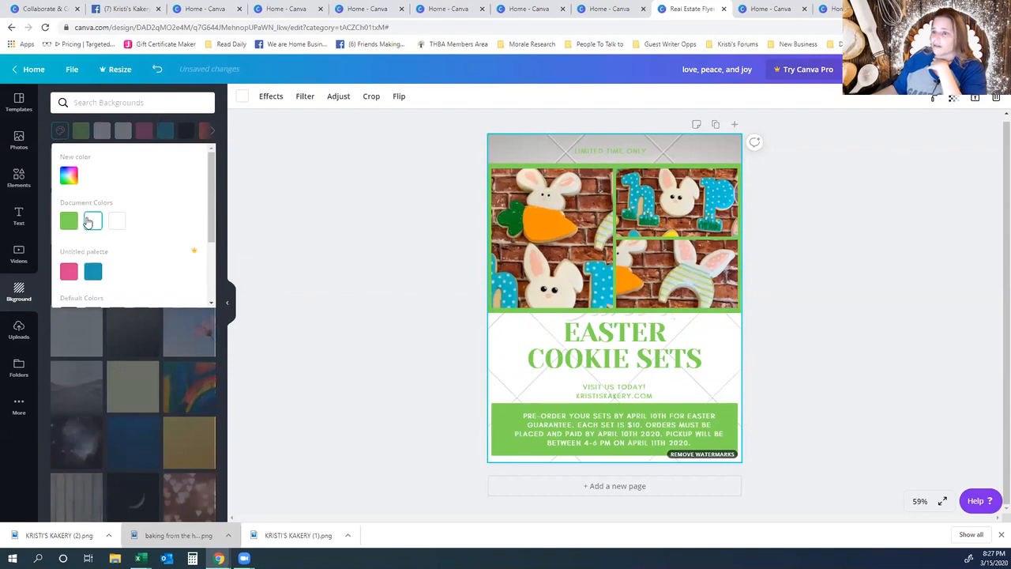
left_click(356, 214)
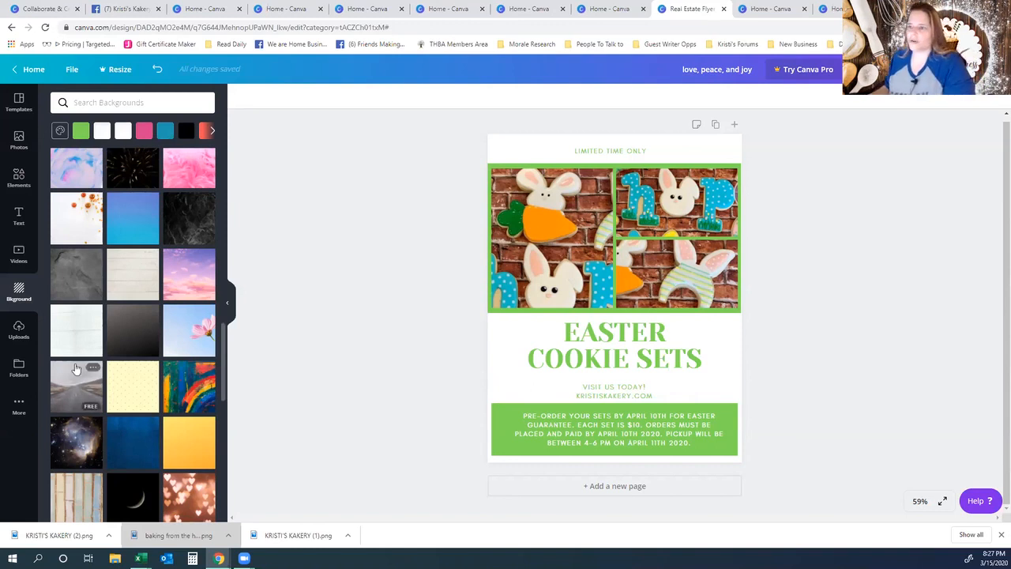
- Leave the flyer and create a new blank Facebook Post design
left_click(34, 70)
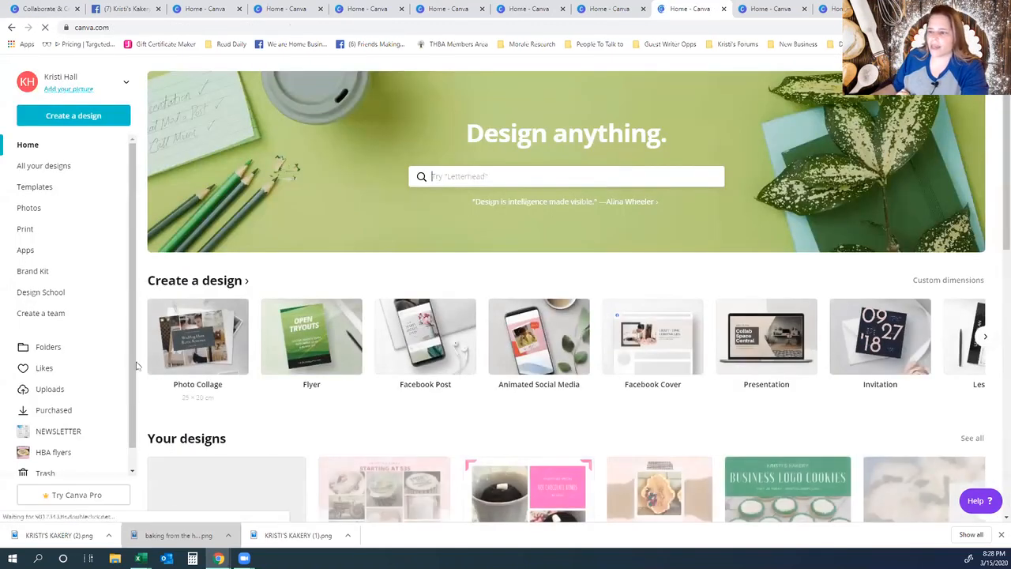
left_click(63, 119)
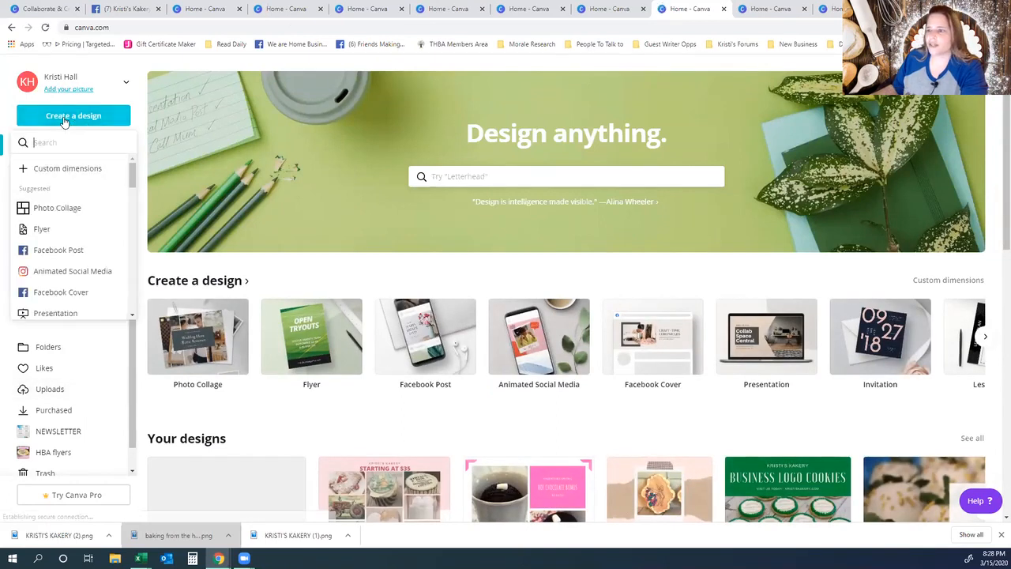
left_click(68, 252)
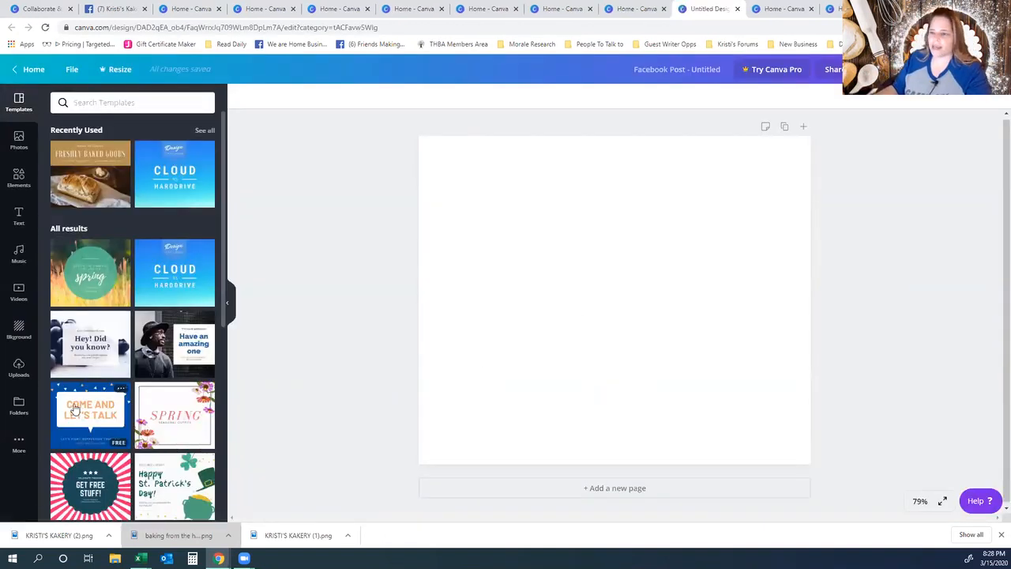
- Add the uploaded photo of the strawberry-topped dessert to the post and set it as the page background
left_click(17, 374)
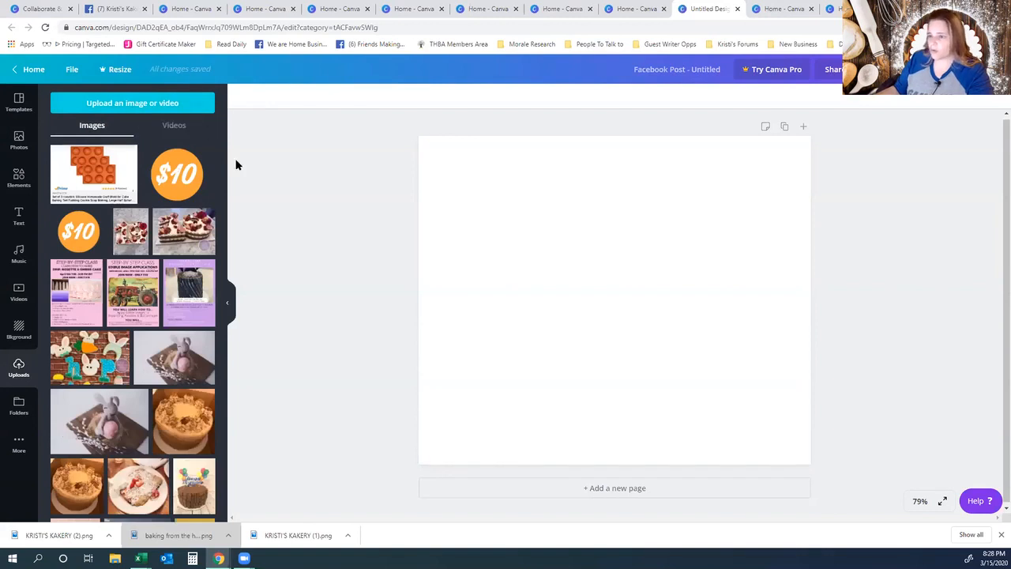
scroll(159, 391, "down", 3)
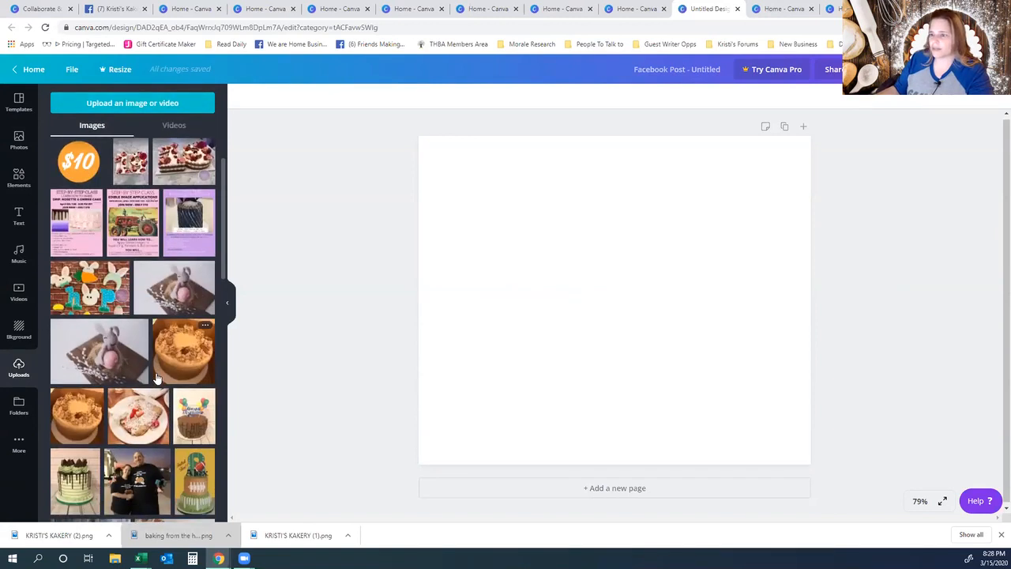
left_click(134, 352)
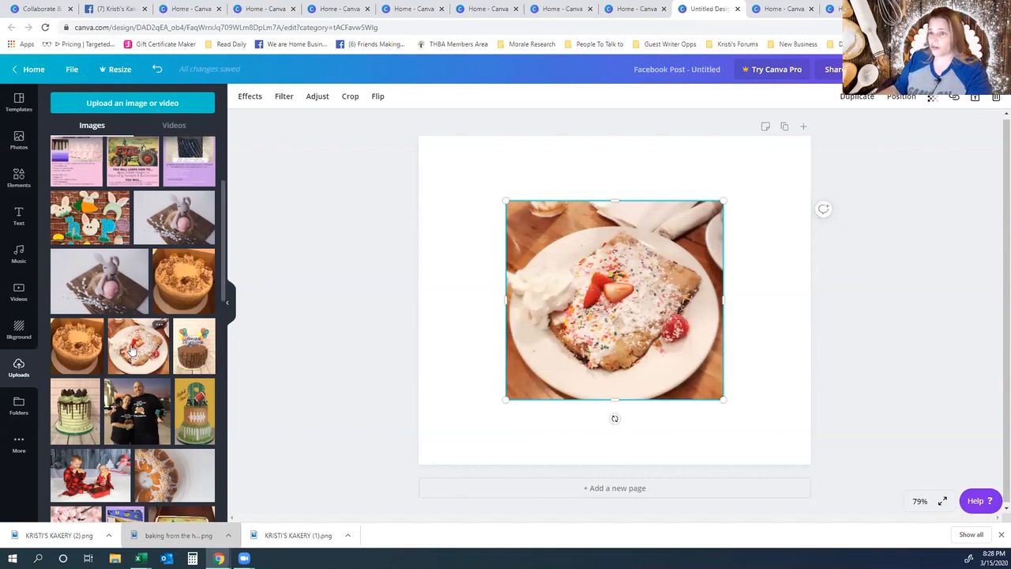
right_click(595, 280)
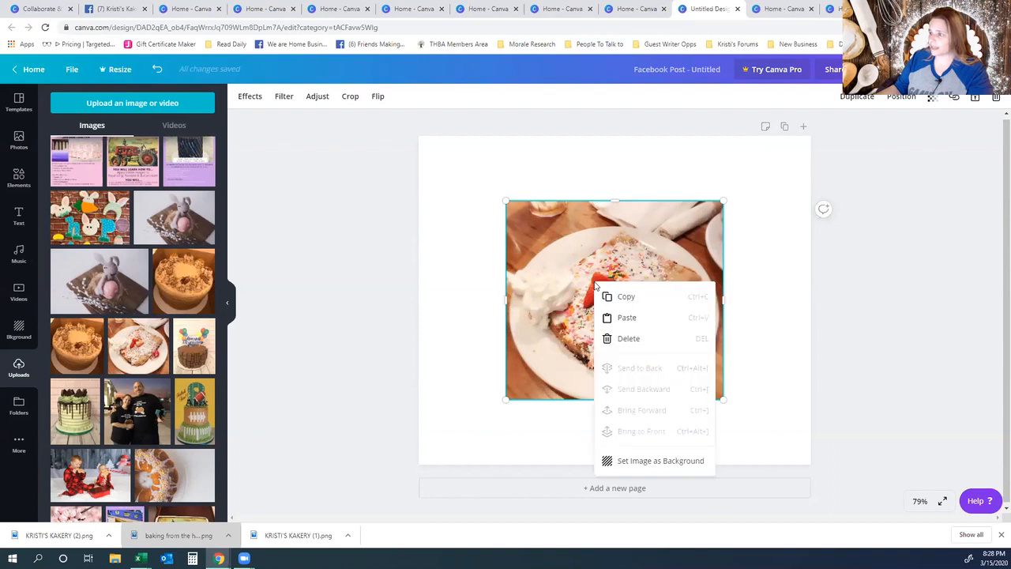
left_click(625, 465)
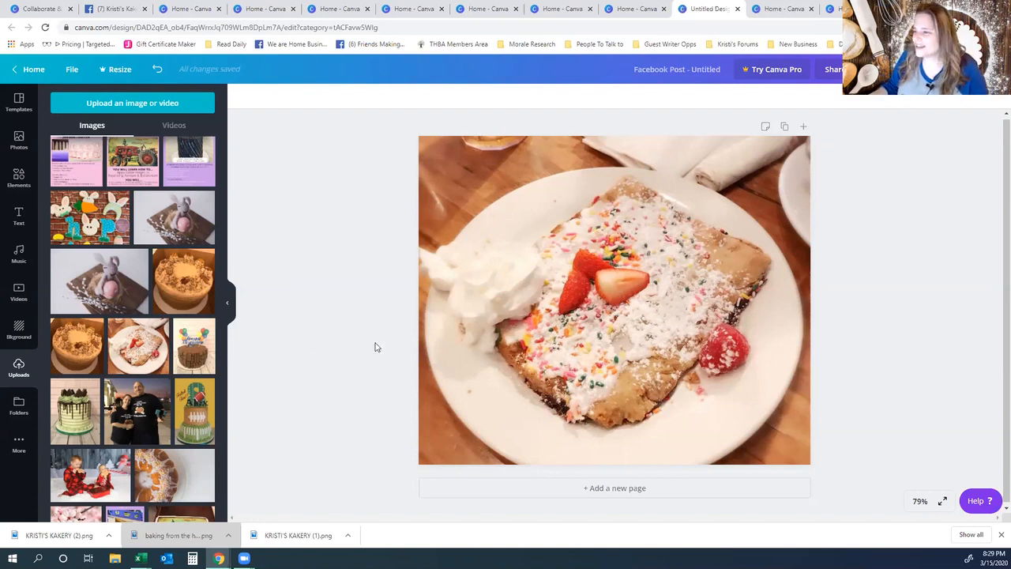
- Find the Kristi's Kakery logo among the uploaded images and place it small in the photo's upper-left corner
scroll(177, 432, "down", 1)
scroll(177, 432, "down", 10)
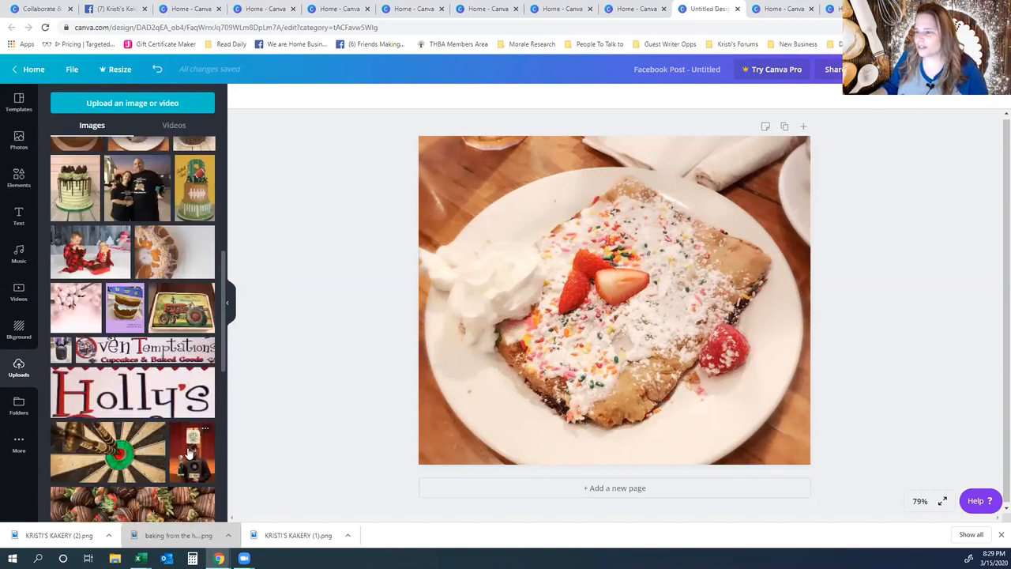
scroll(188, 454, "down", 1)
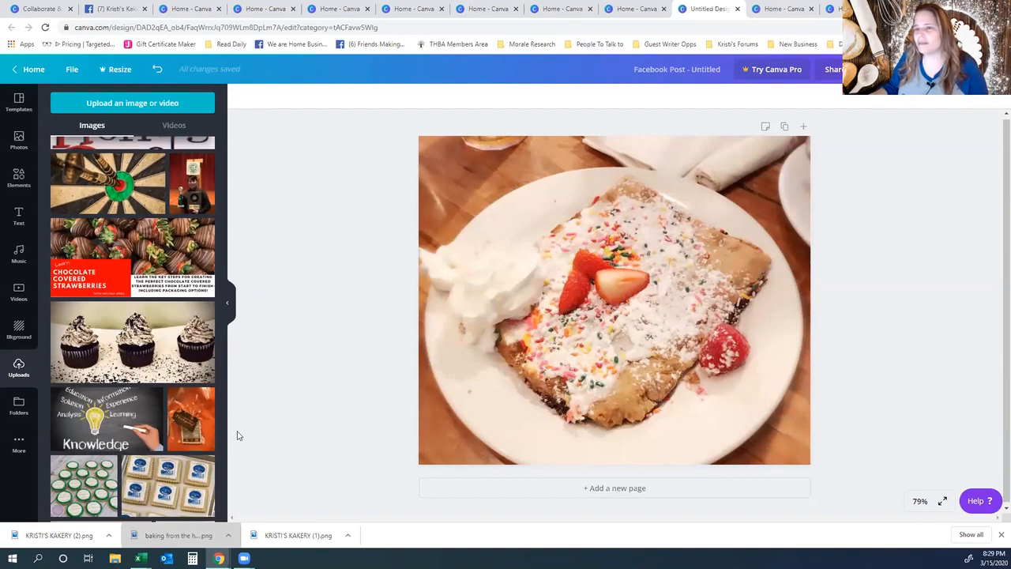
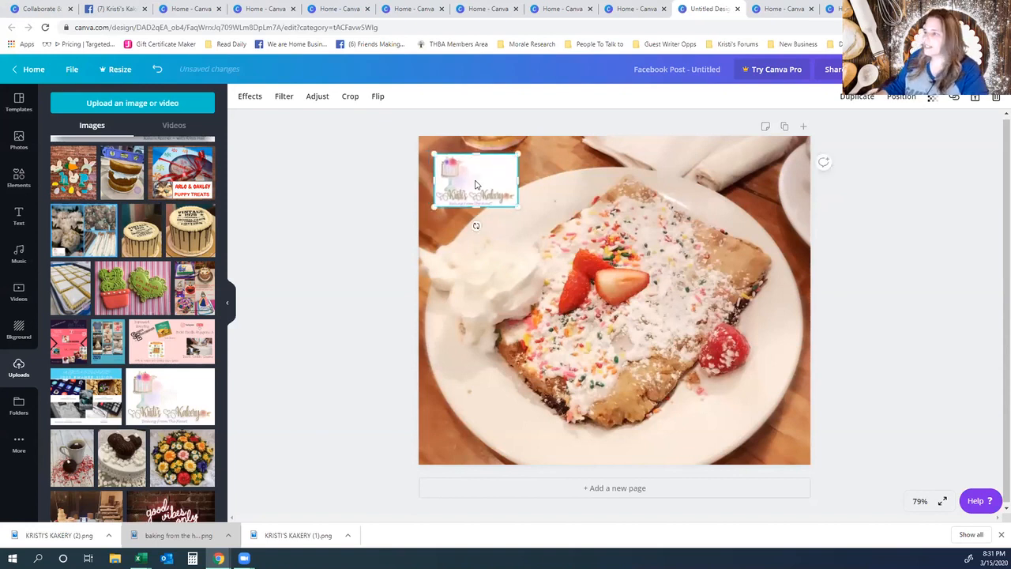
left_click(476, 185)
left_click_drag(478, 186, 476, 183)
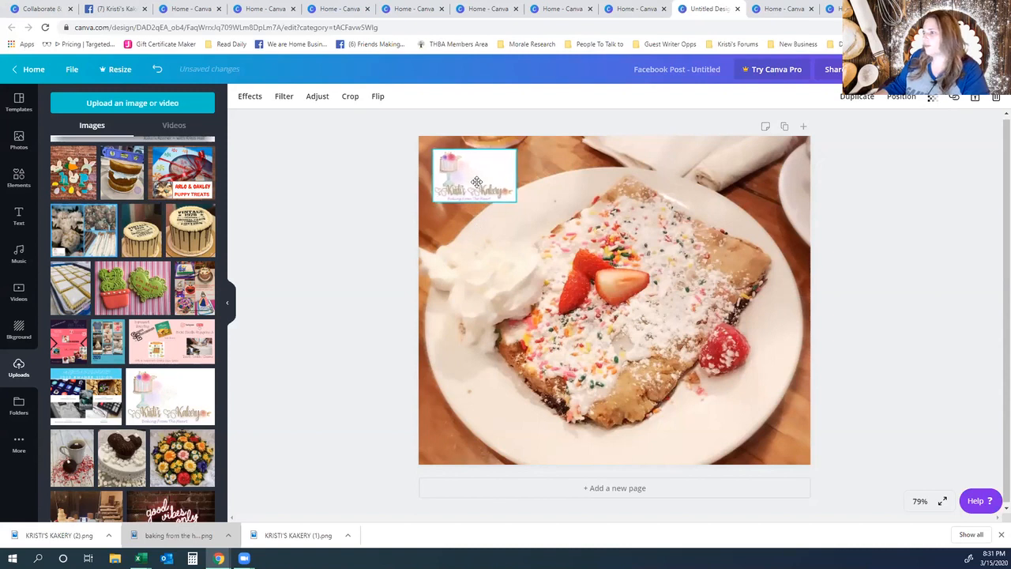
left_click(944, 273)
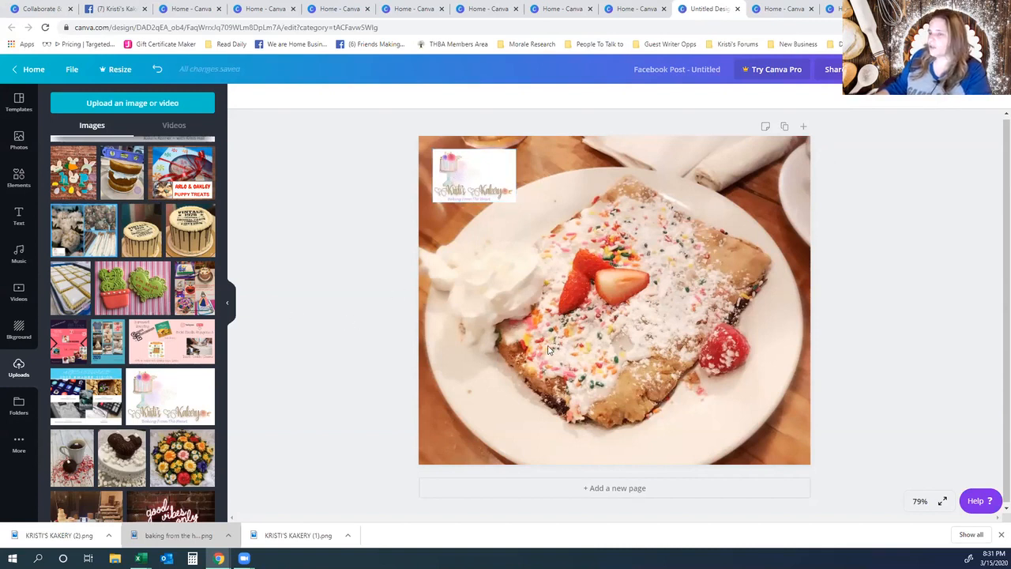
- Lower the logo's transparency value so it becomes a semi-transparent watermark over the photo
left_click(450, 198)
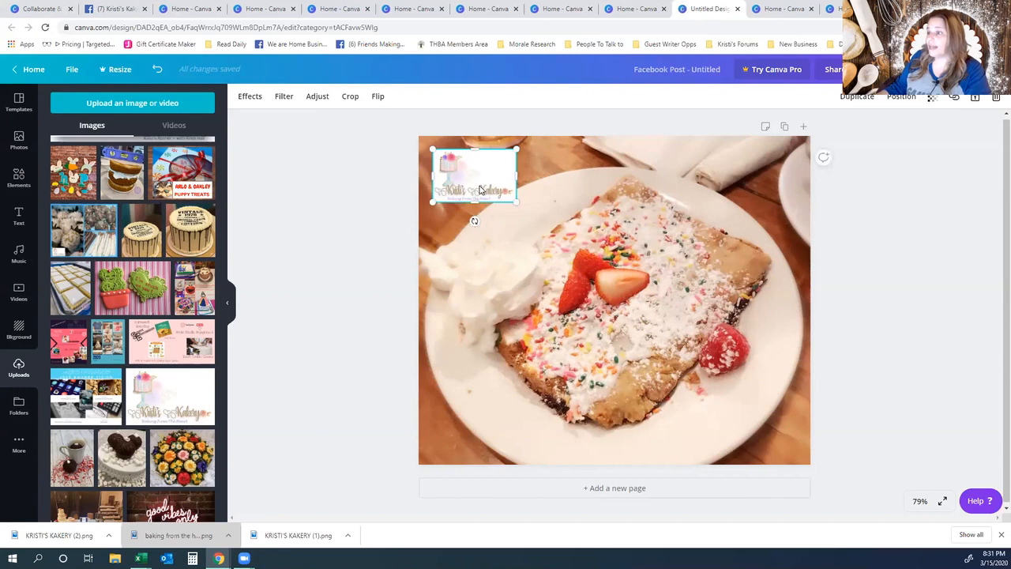
left_click(934, 98)
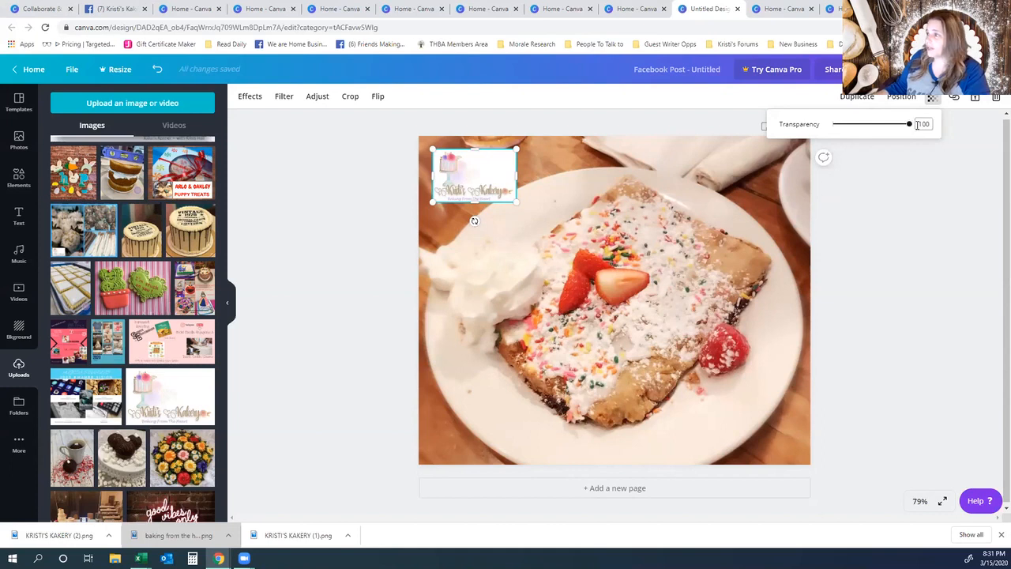
left_click_drag(910, 130, 889, 132)
left_click(923, 259)
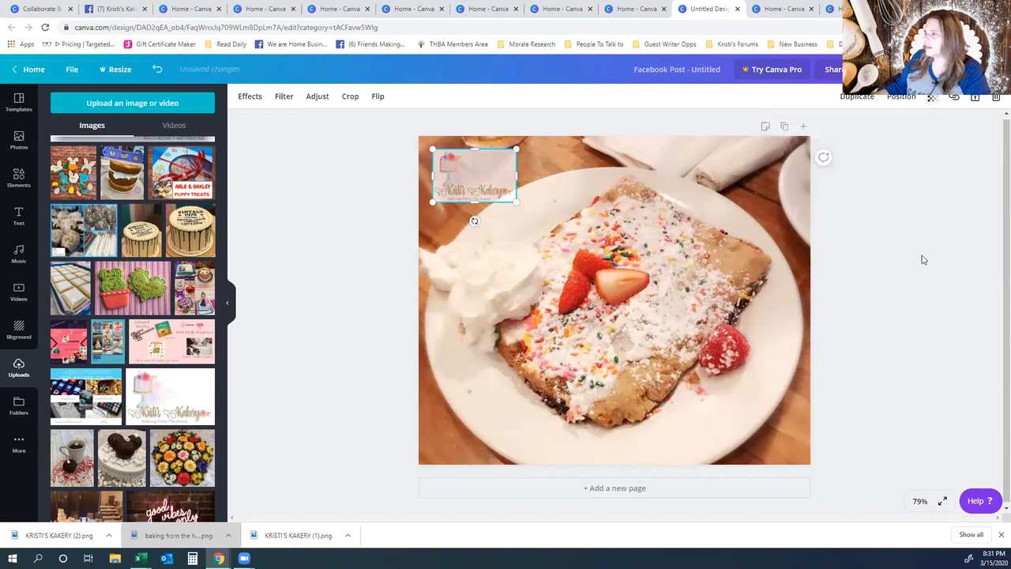
left_click(608, 291)
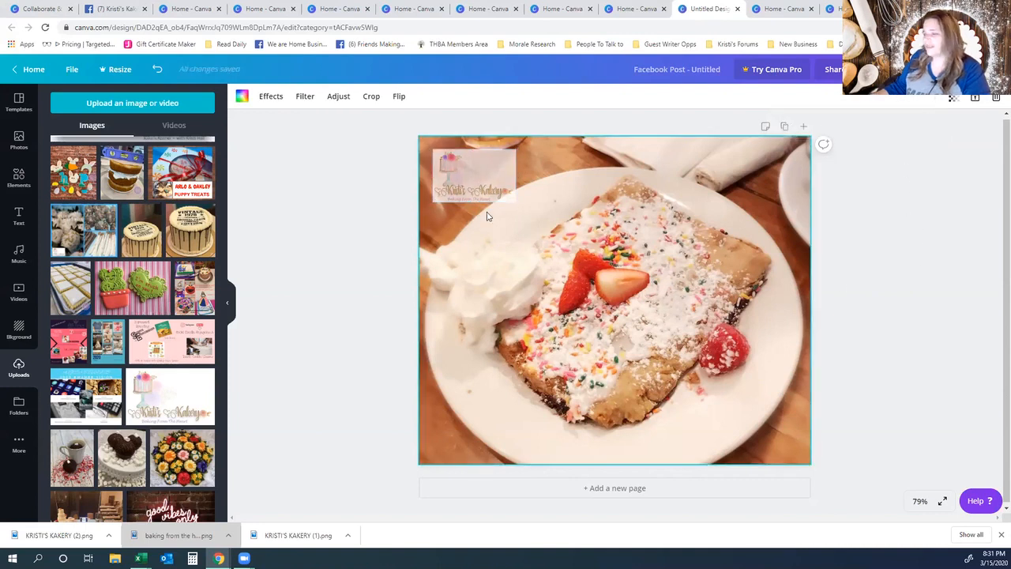
- Shift the watermark logo slightly inward from the photo's upper-left corner
left_click(471, 183)
mouse_move(471, 183)
left_mouse_down()
mouse_move(583, 291)
mouse_move(474, 200)
mouse_move(472, 187)
left_mouse_up()
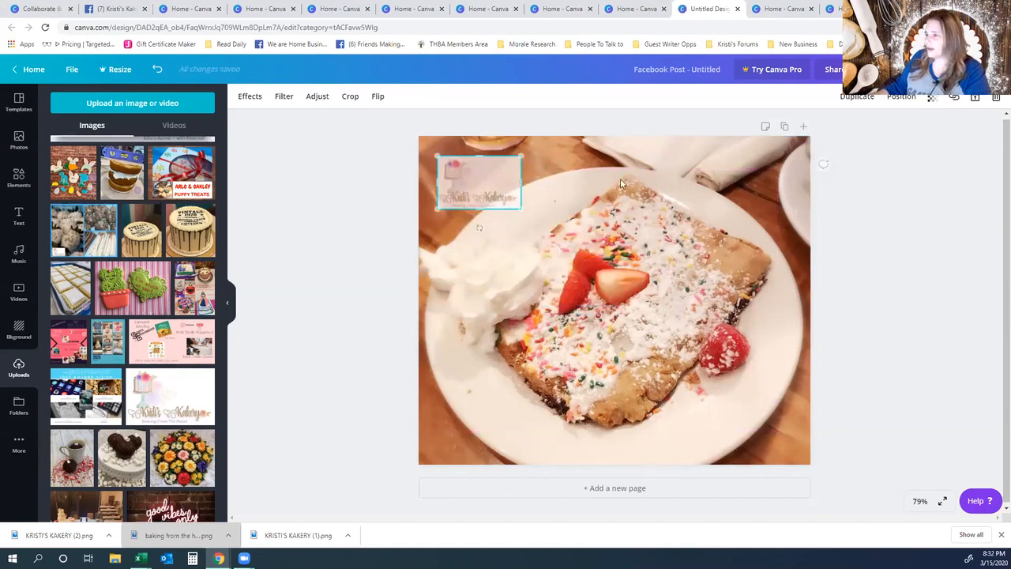
left_click(553, 174)
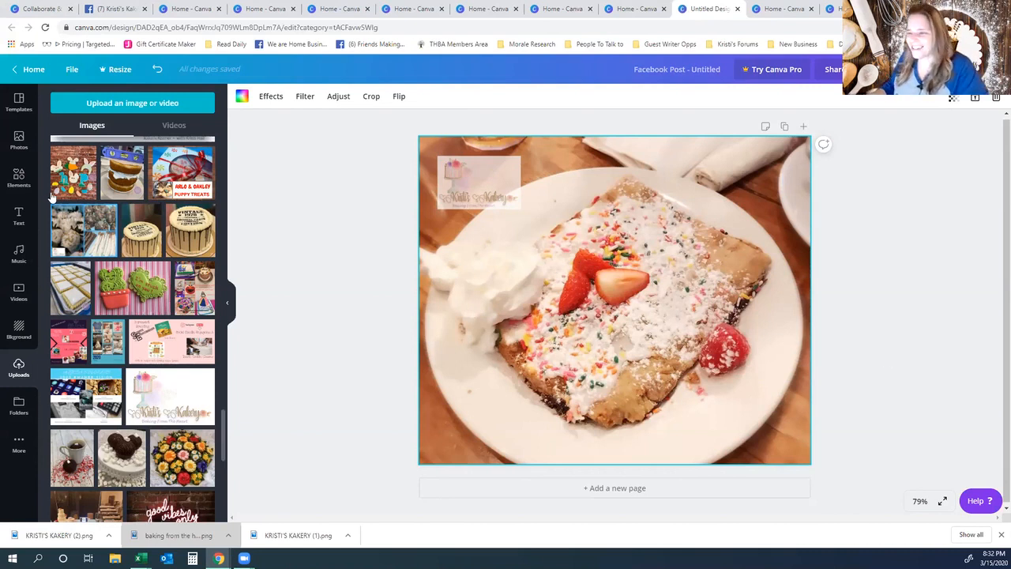
- Add a heading to the post with the text "KRISTIS KAKERY"
left_click(18, 217)
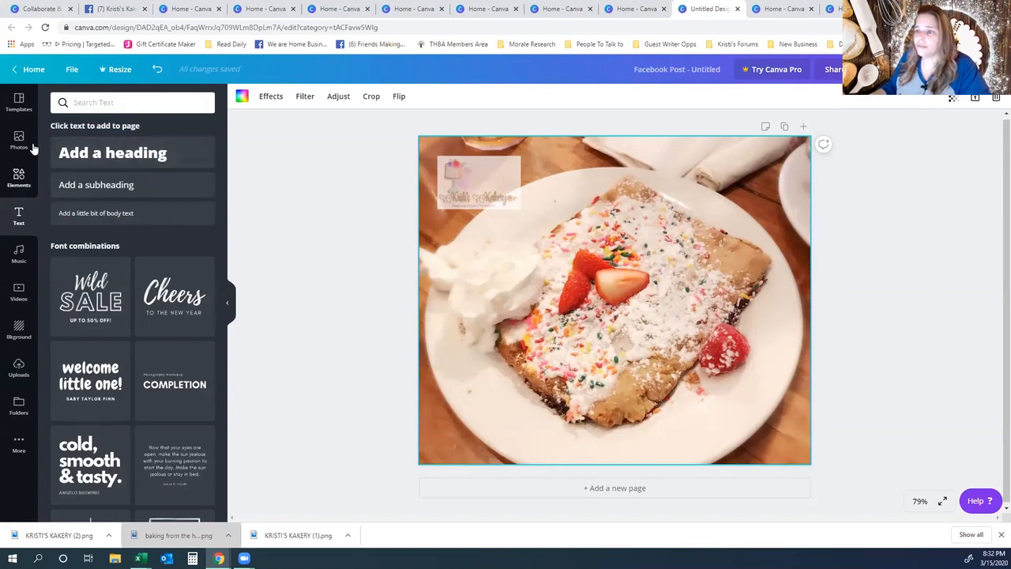
left_click(324, 240)
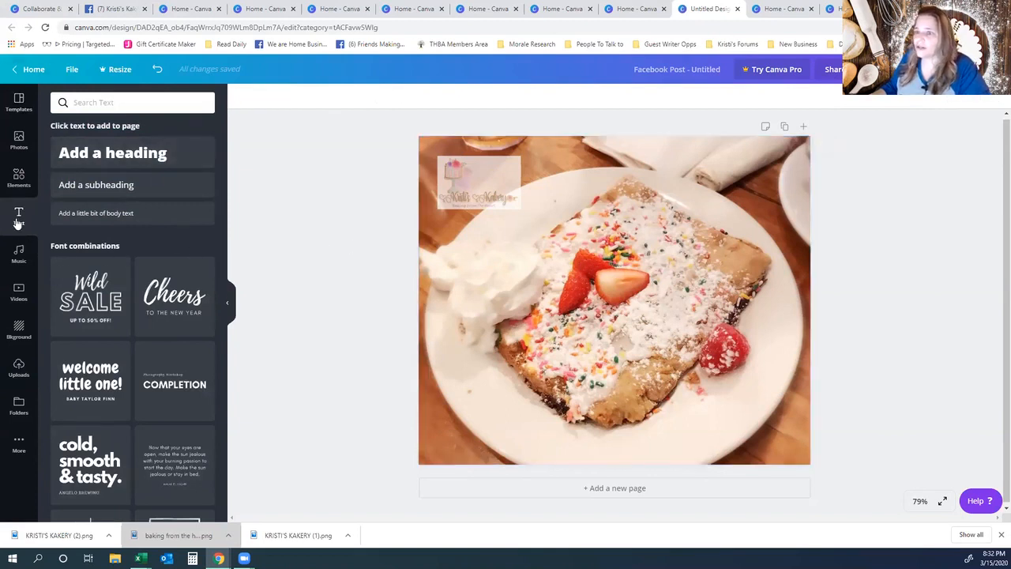
left_click(93, 153)
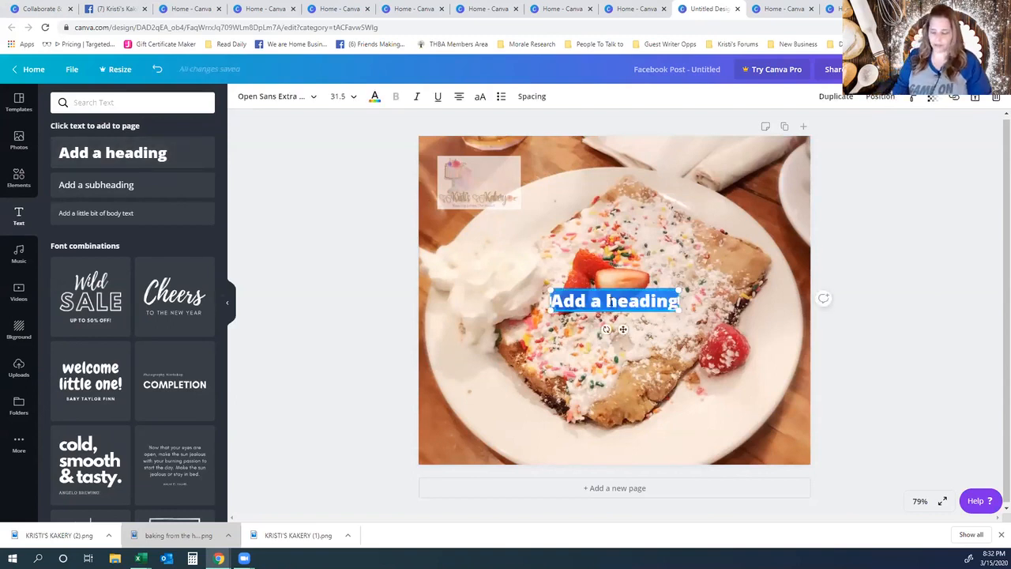
type("KRITI")
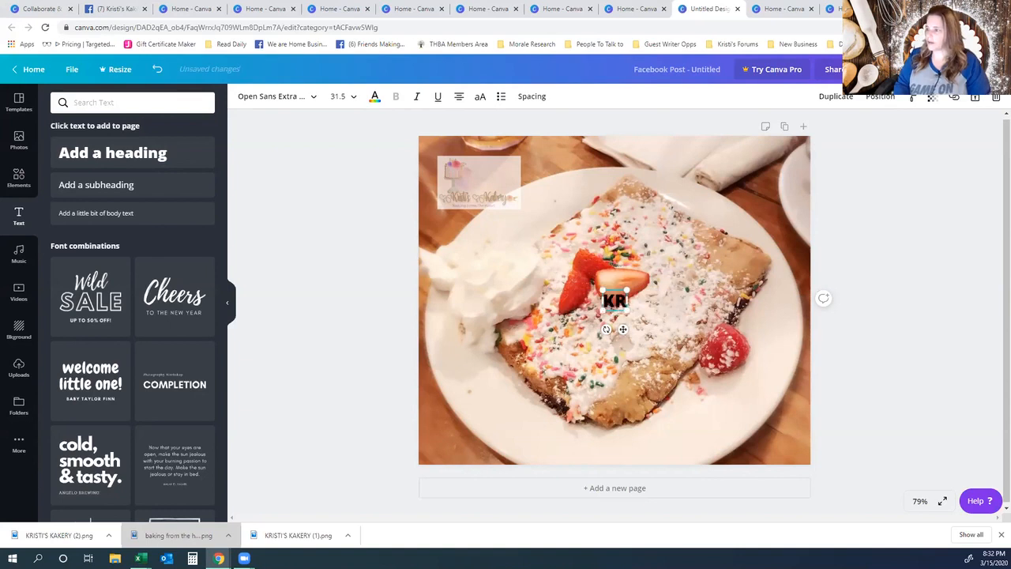
key("BackSpace")
key("BackSpace")
type("S")
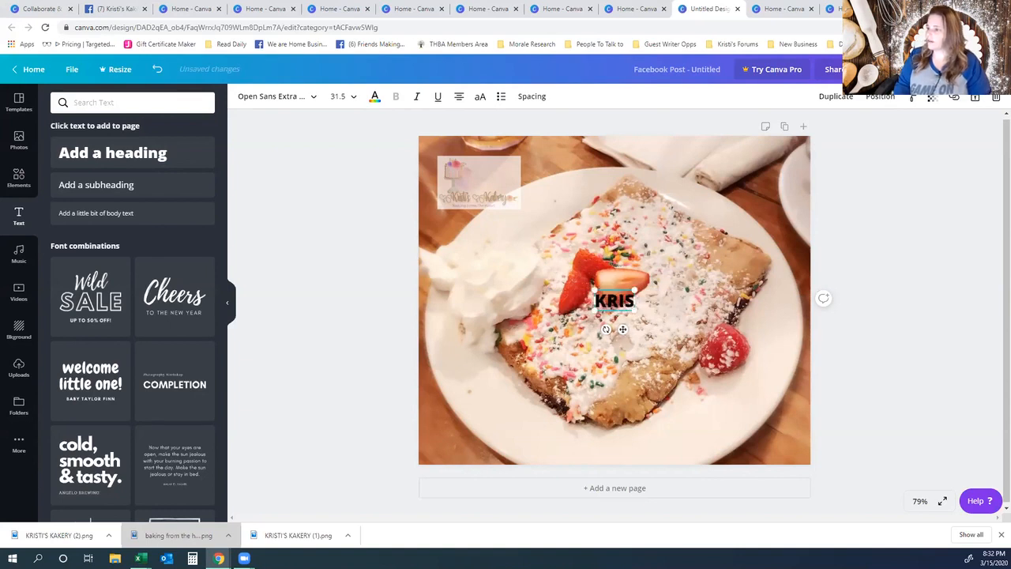
type("TIS")
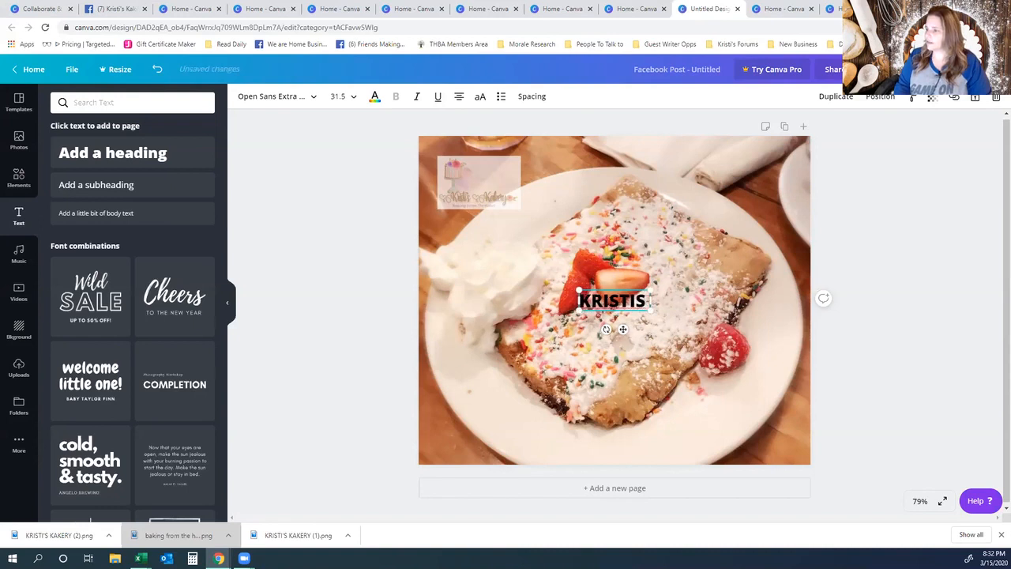
type(" KAKERY")
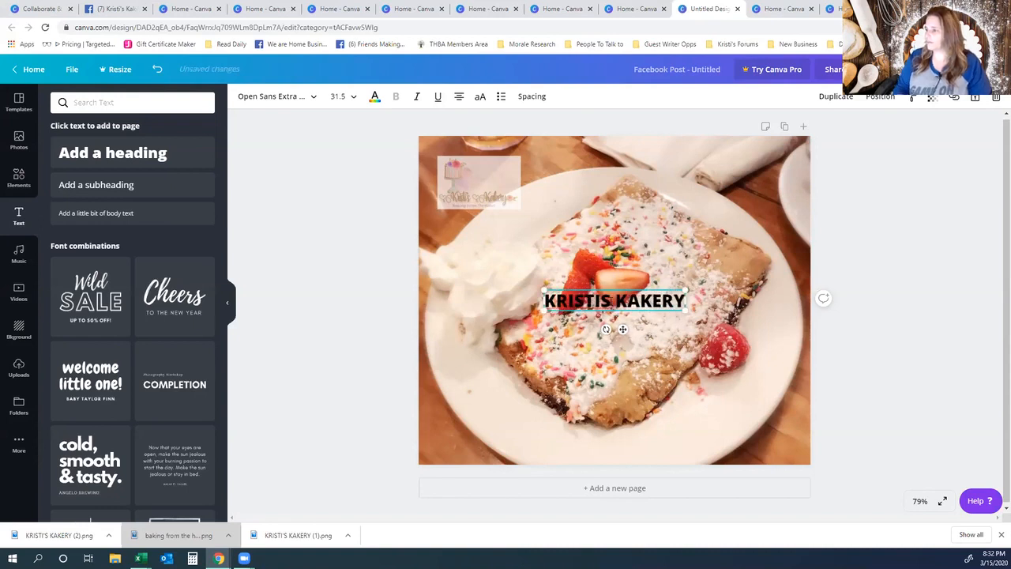
- Tilt the heading diagonally over the dessert and try the calligraphy fonts Allura, Great Vibes and Clicker Script on it
left_click_drag(623, 330, 637, 345)
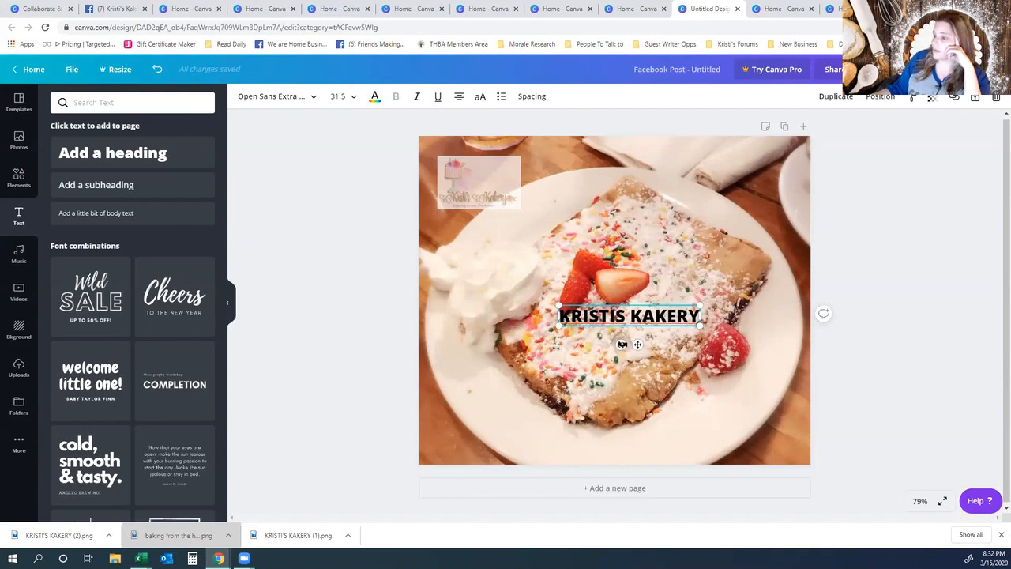
left_click_drag(622, 345, 681, 337)
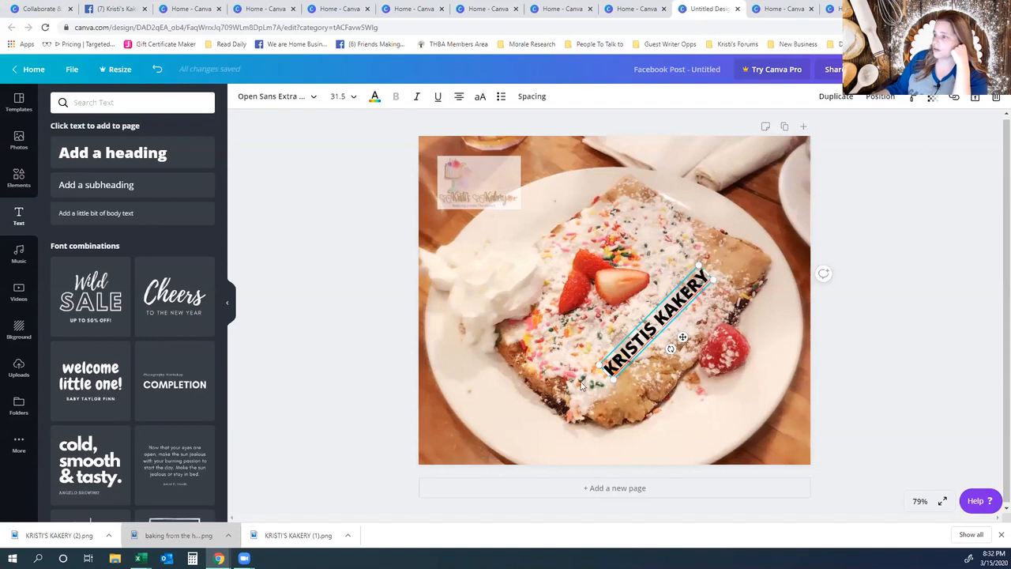
left_click(313, 98)
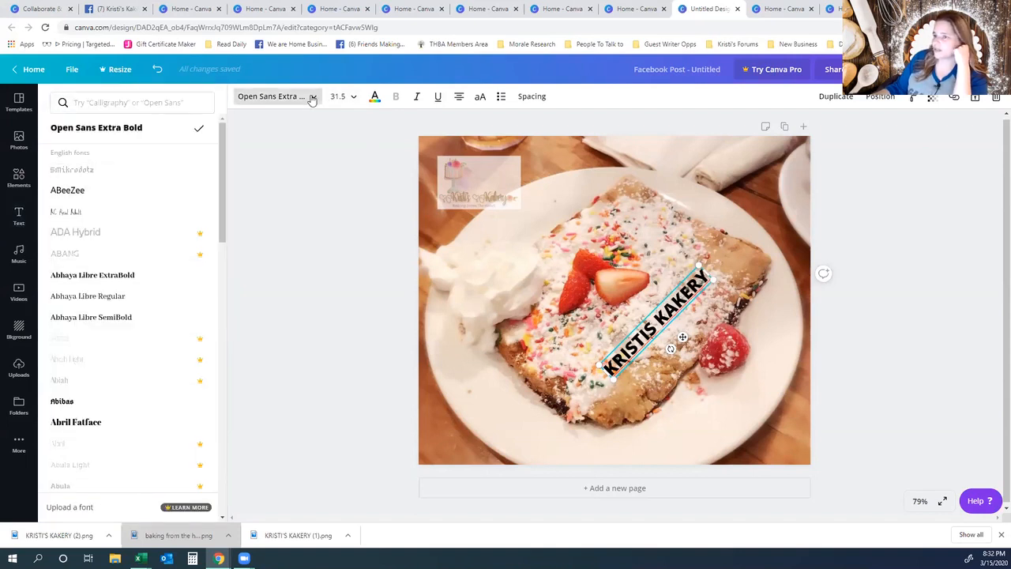
left_click(87, 105)
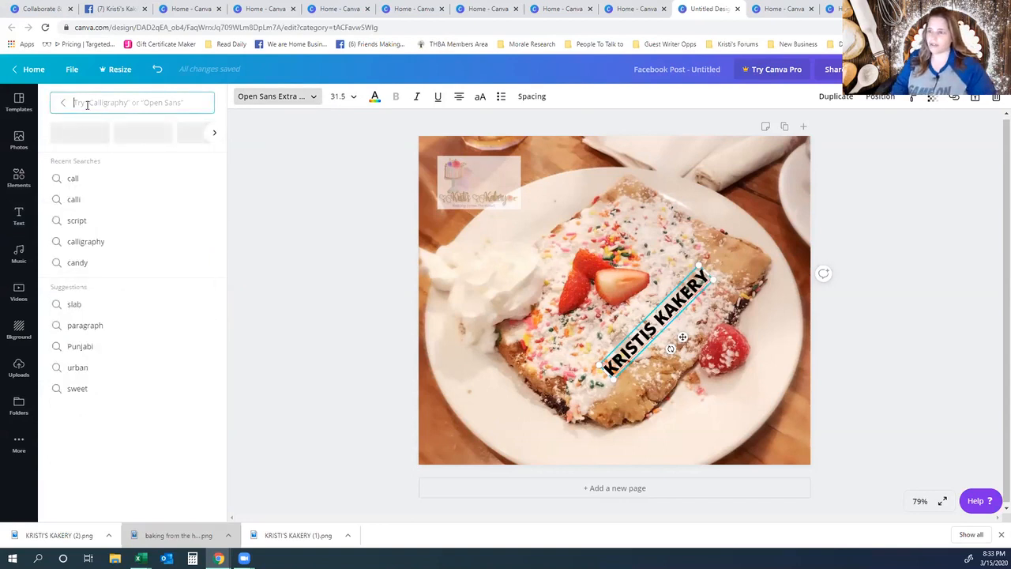
left_click(69, 200)
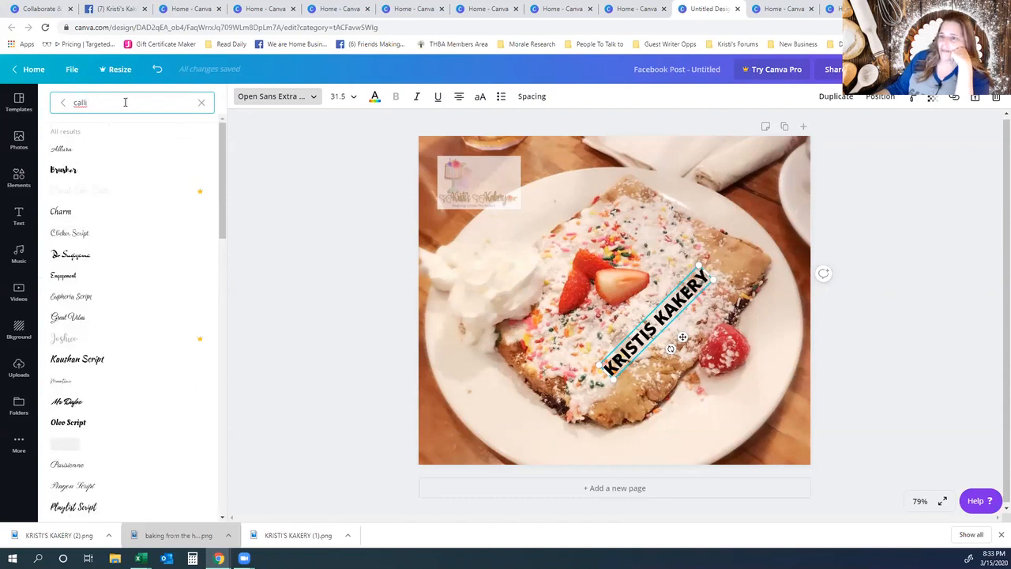
left_click(60, 155)
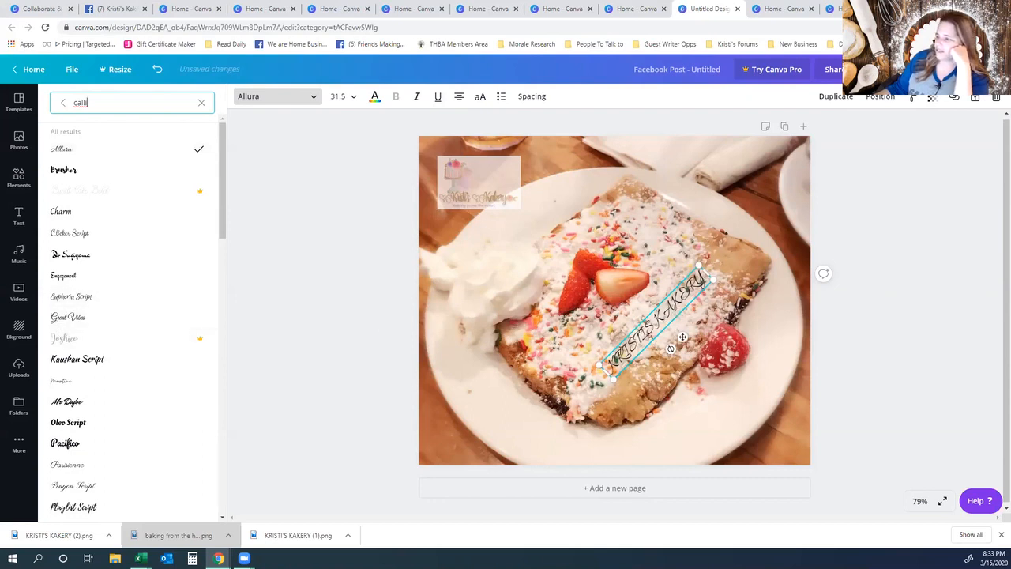
left_click(68, 320)
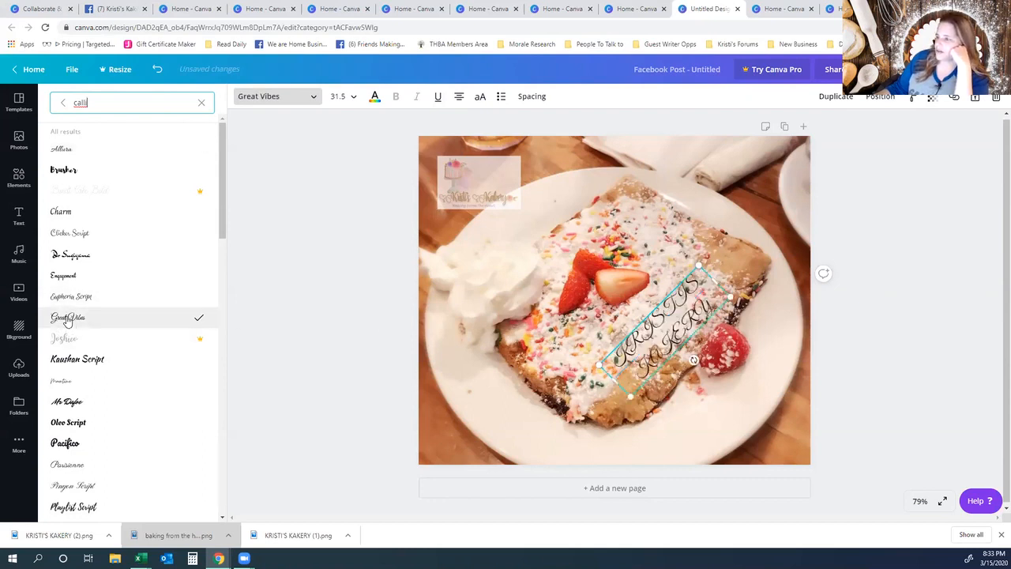
left_click(63, 235)
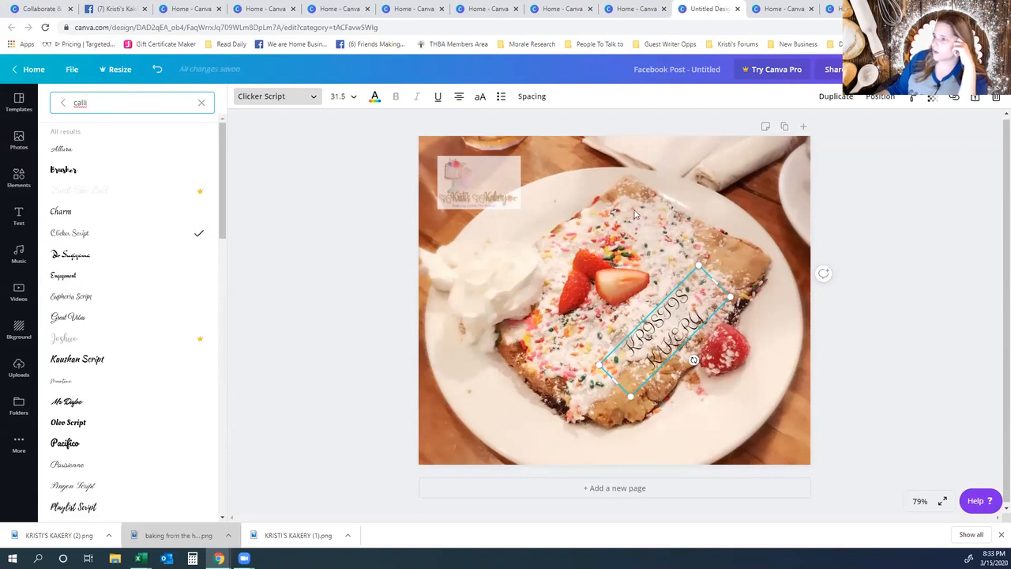
- Try to change the diagonal heading out of all capitals with the uppercase option
left_click(480, 102)
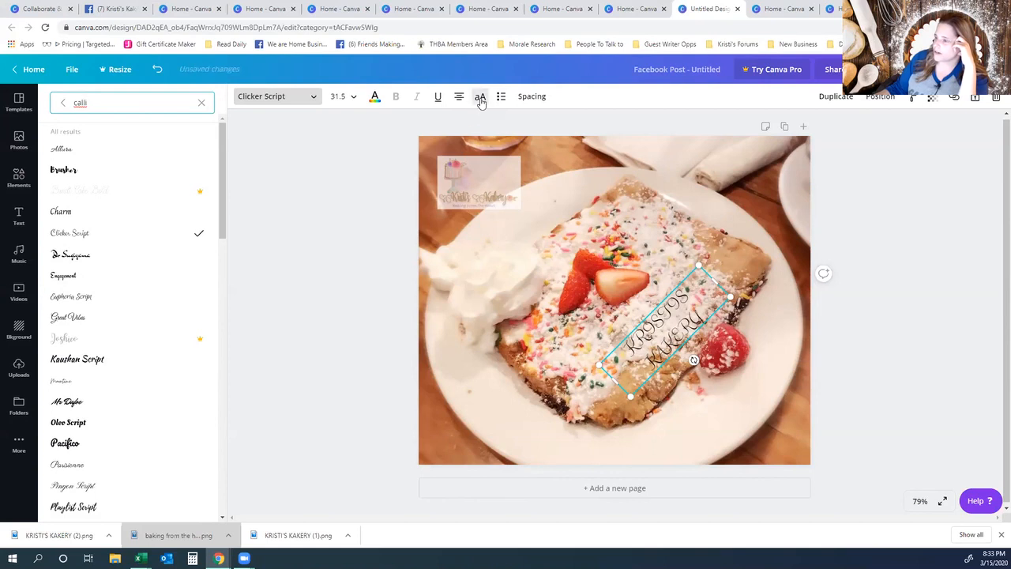
left_click_drag(710, 297, 625, 352)
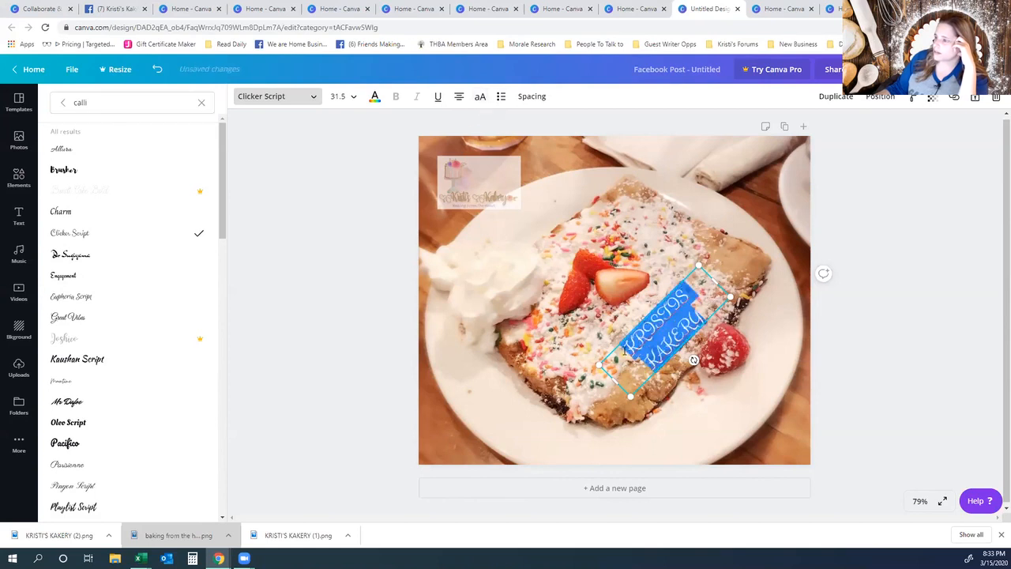
left_click(480, 97)
left_click(332, 150)
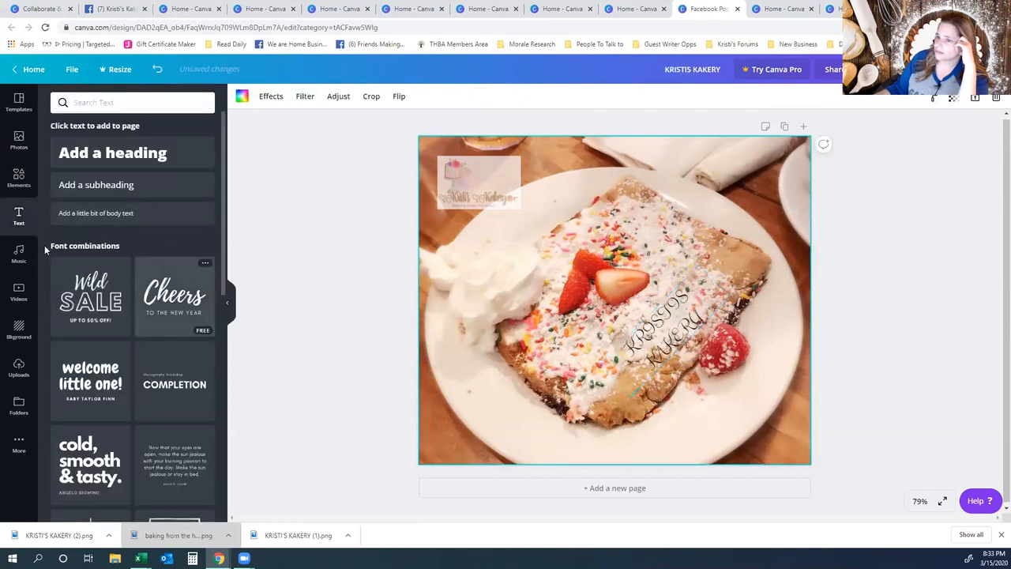
left_click(663, 324)
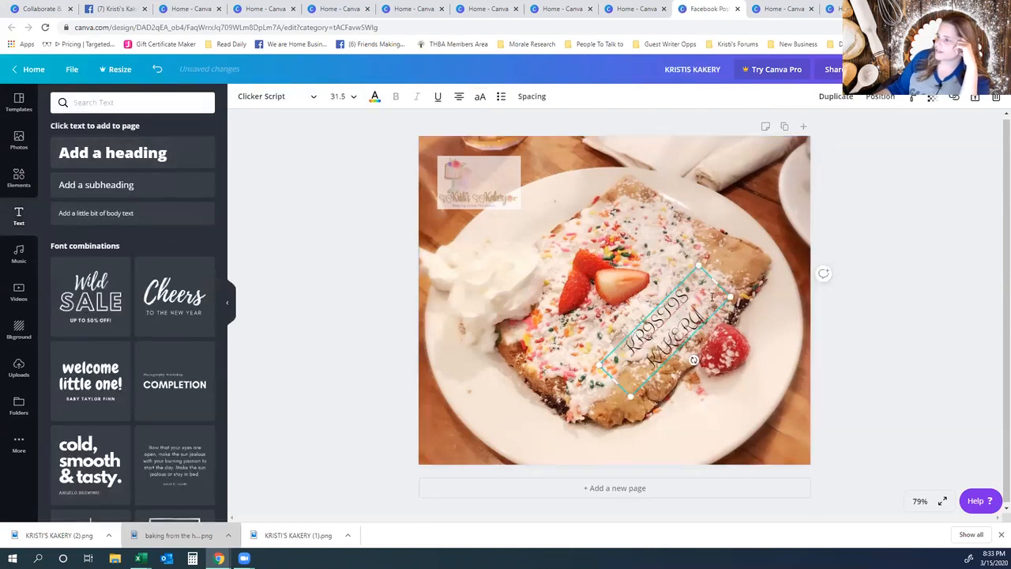
left_click(616, 335)
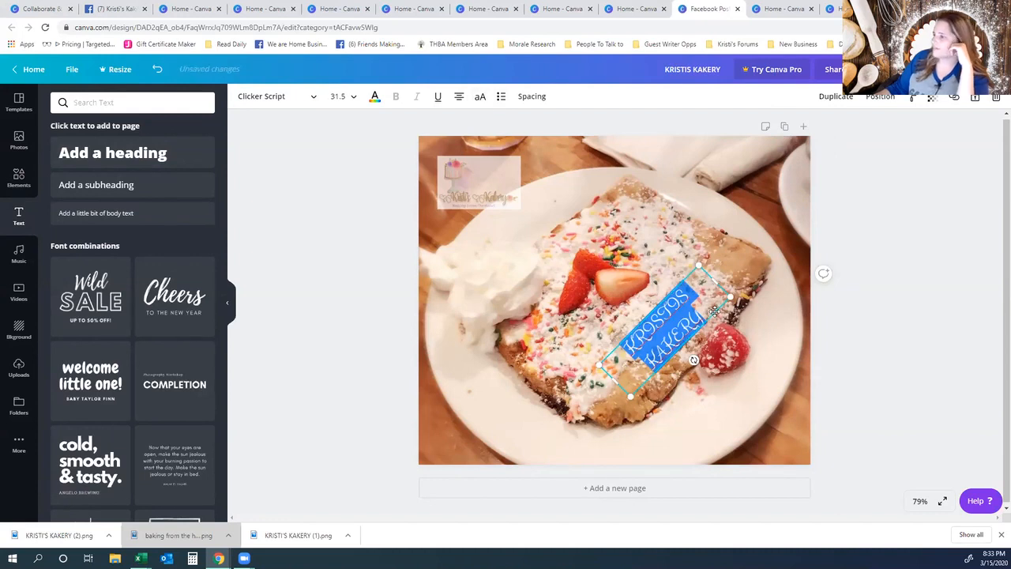
left_click(294, 97)
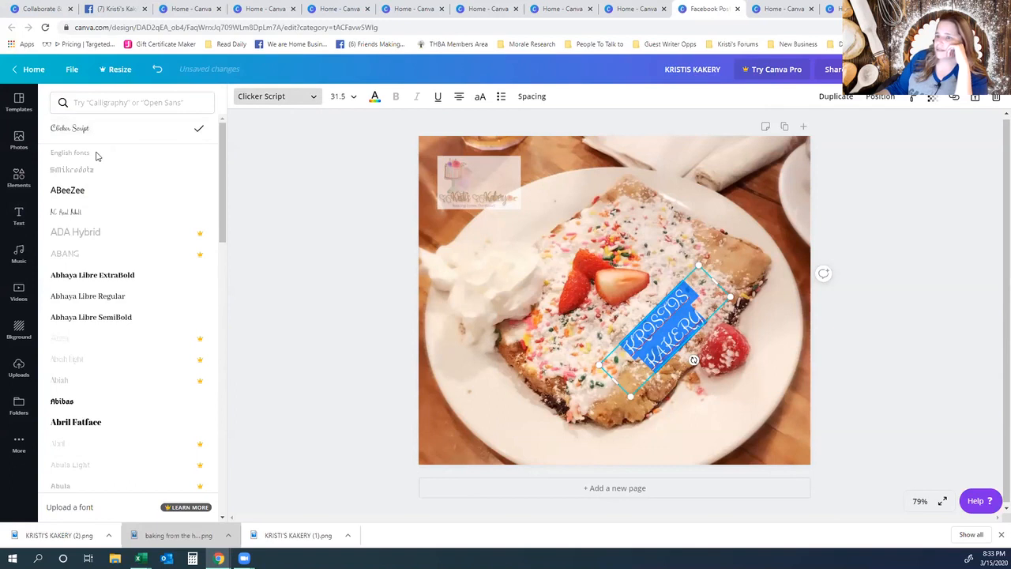
left_click(699, 314)
left_click(713, 319)
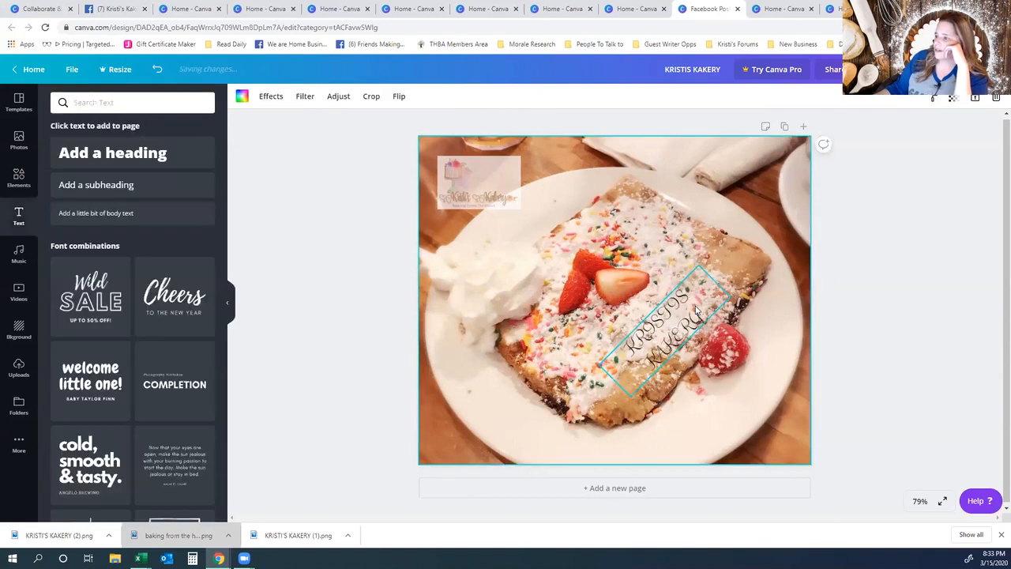
- Replace the diagonal heading's text with "KRISTI KAKERY"
left_click(699, 315)
left_click(703, 315)
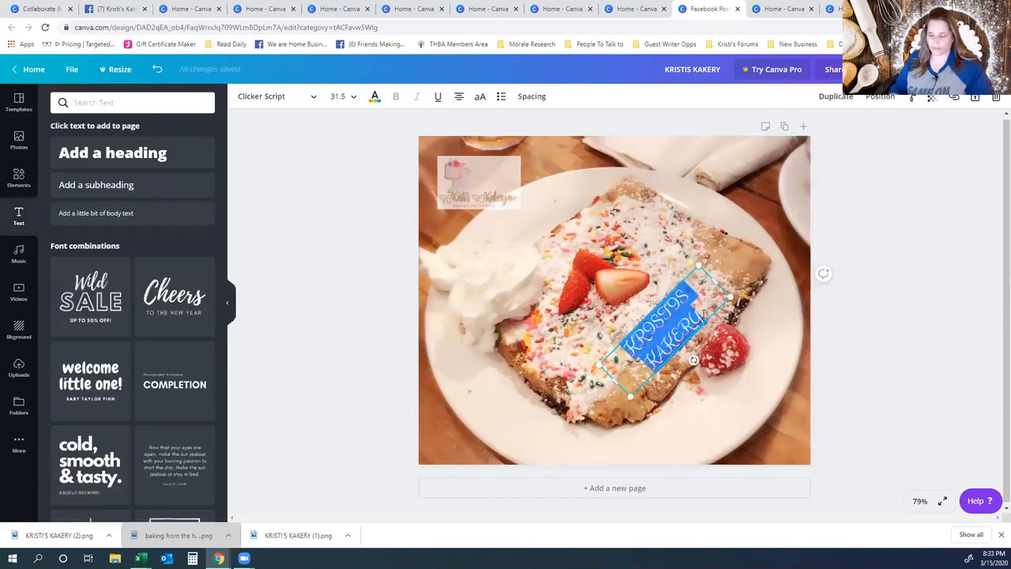
type("KR")
key("BackSpace")
key("BackSpace")
key("BackSpace")
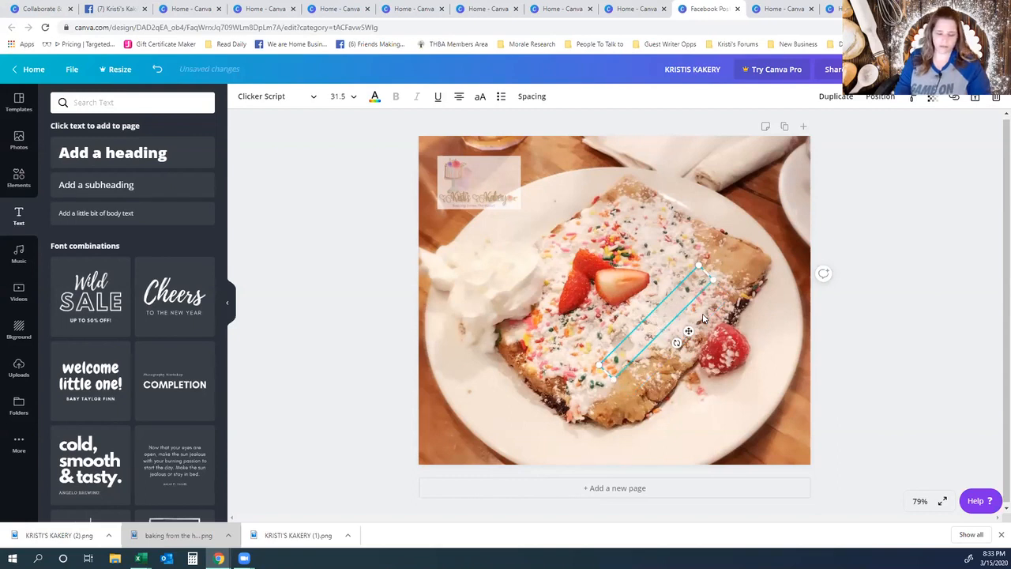
type("KRISTI'S")
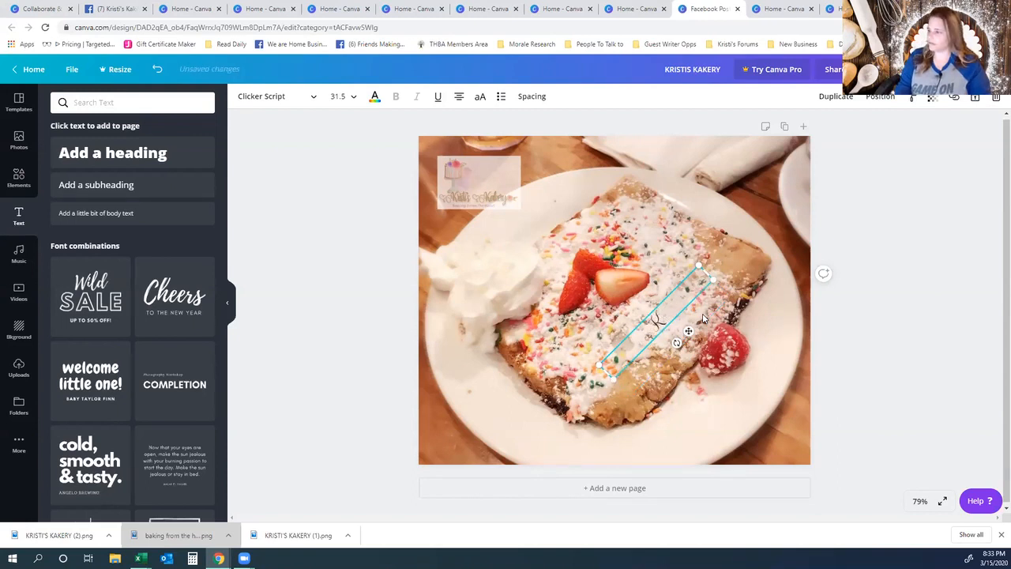
type(" KAKERY")
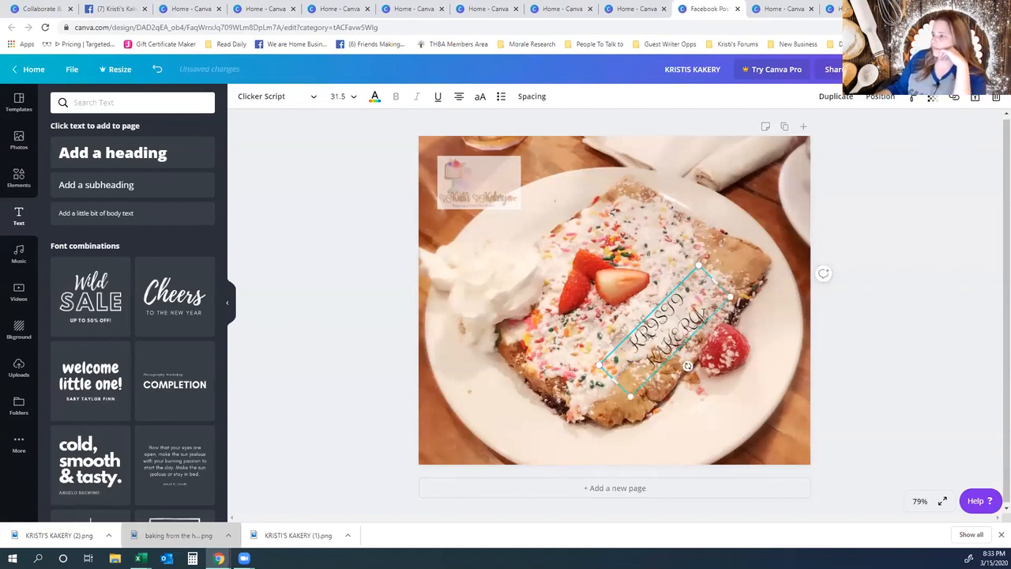
- Toggle the uppercase option on the whole retyped heading and open its font choices
key("ctrl+a")
left_click(478, 98)
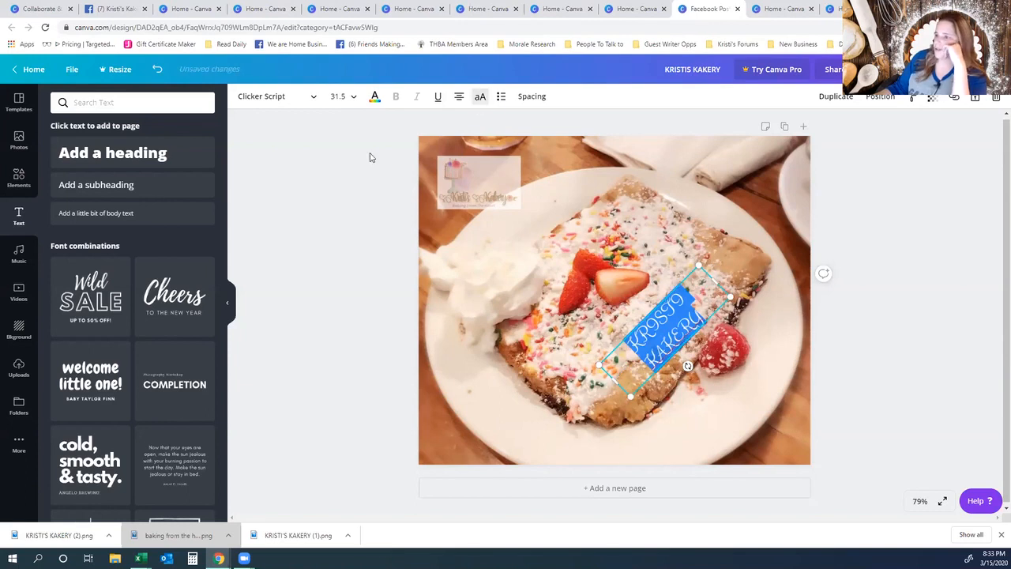
left_click(313, 97)
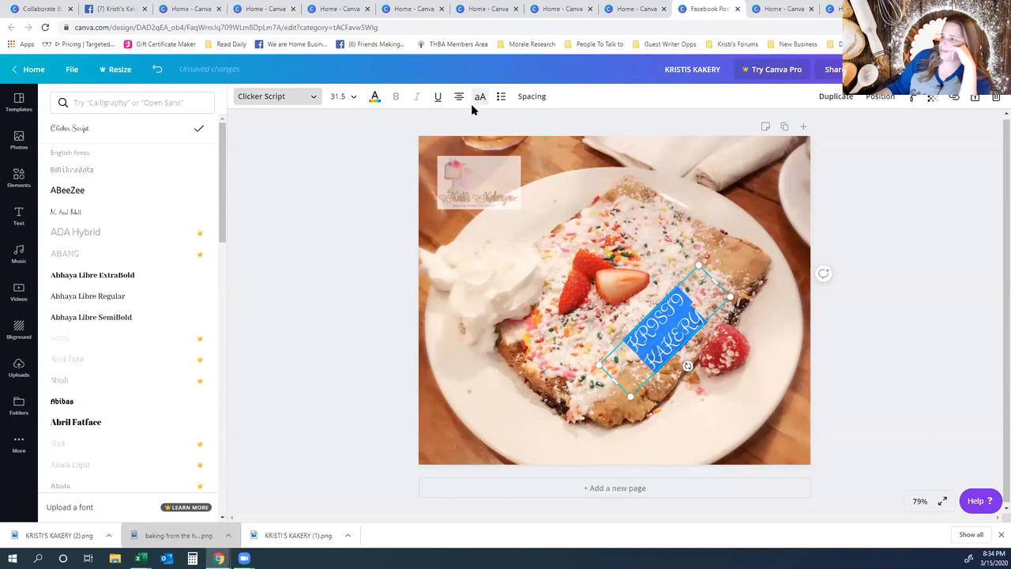
- Clear the diagonal heading's text and delete the heading from the photo
left_click(704, 348)
left_click_drag(700, 318, 688, 316)
double_click(688, 316)
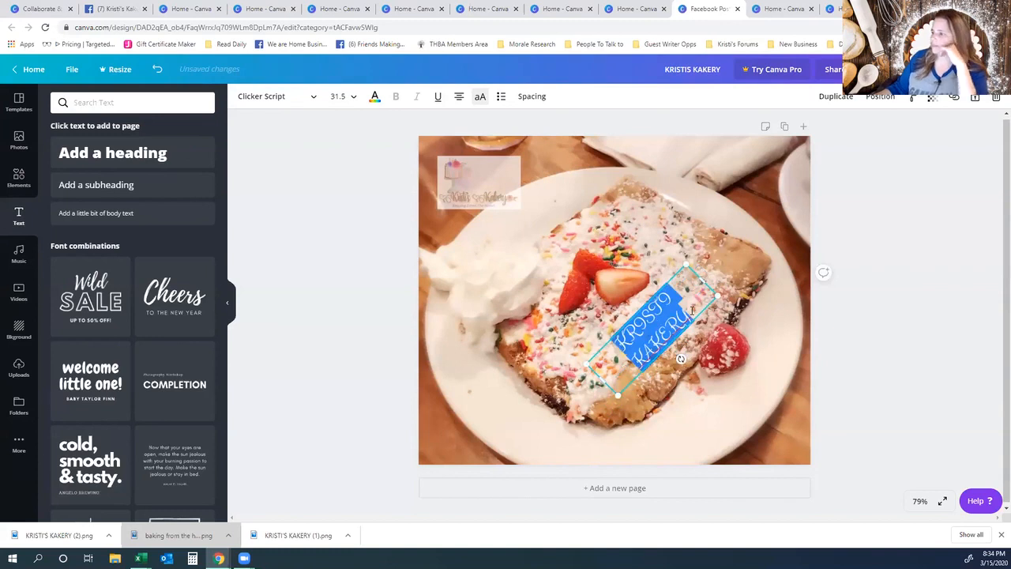
type("K")
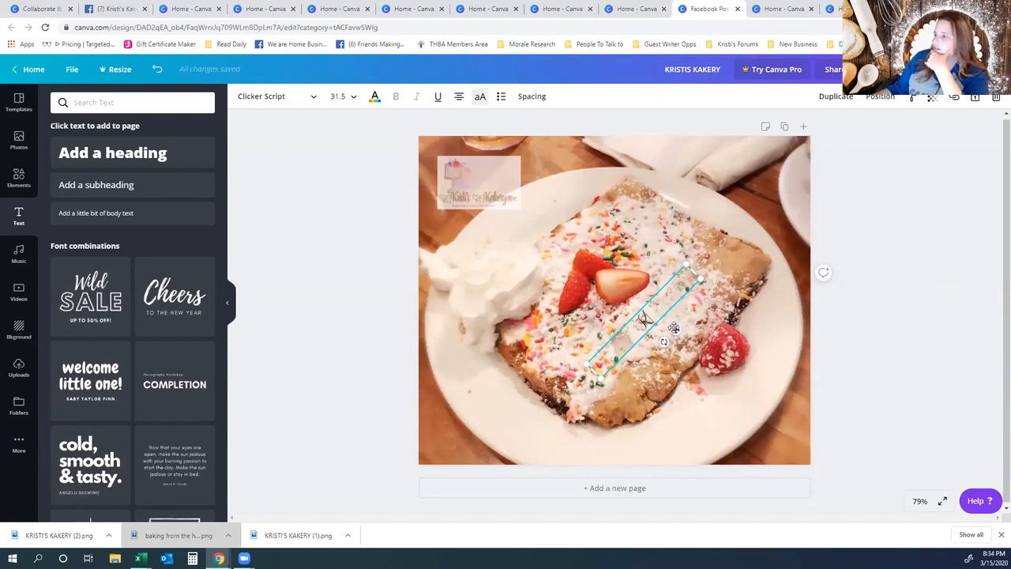
left_click(996, 100)
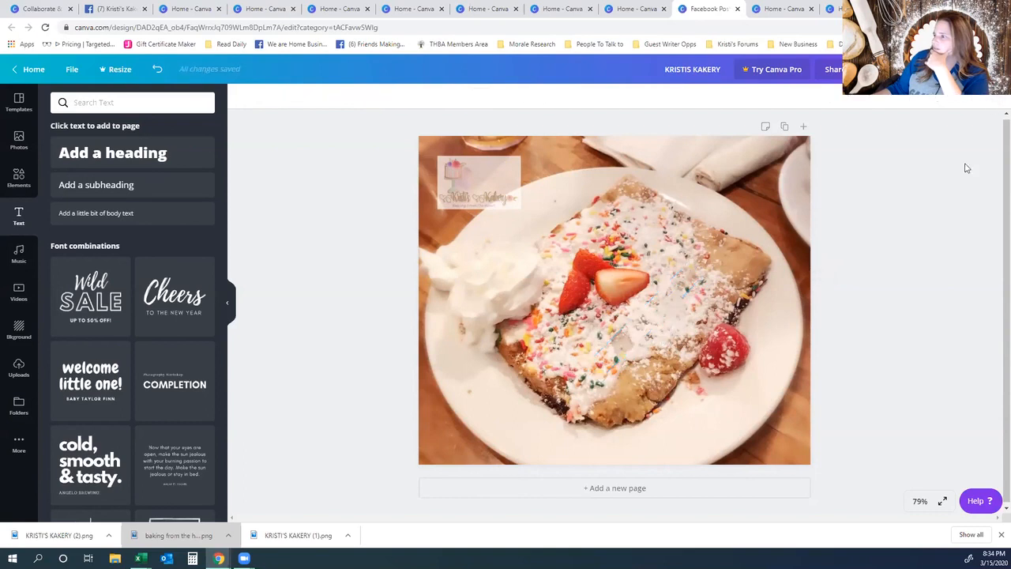
- Add a new heading reading "Kristi Kakery" and place it slightly below and right of the photo's center
left_click(97, 156)
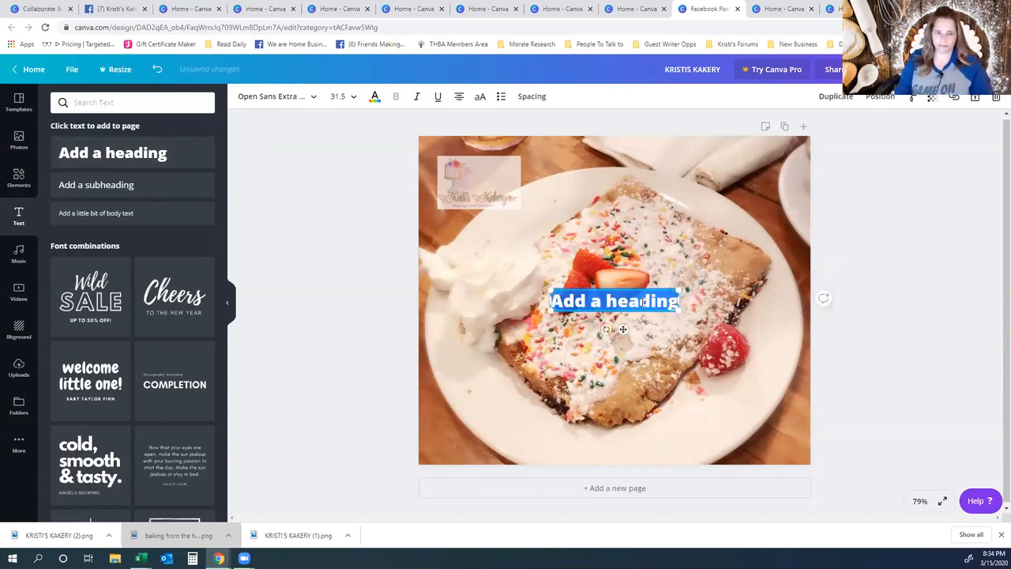
type("Kristi K")
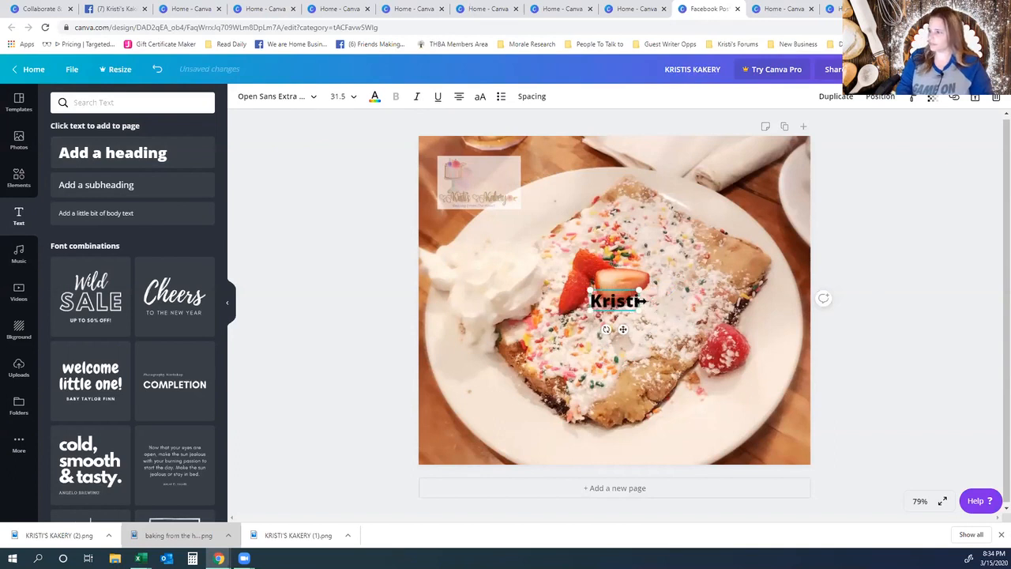
type("akery")
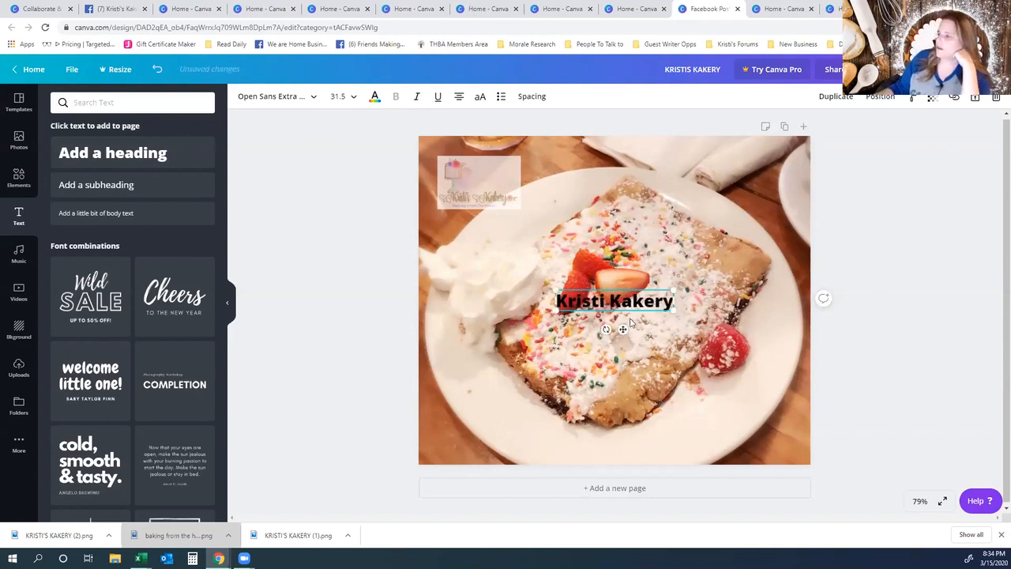
left_click_drag(629, 331, 652, 358)
- Switch the new heading's uppercase option on and off, ending with the mixed-case "Kristi Kakery"
left_click_drag(583, 329, 701, 331)
left_click(482, 97)
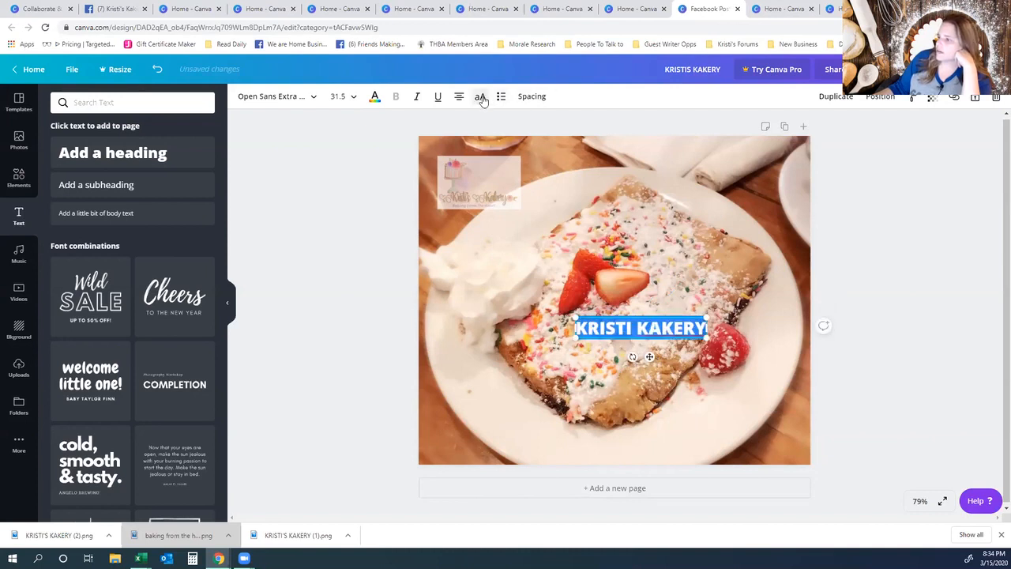
left_click(481, 97)
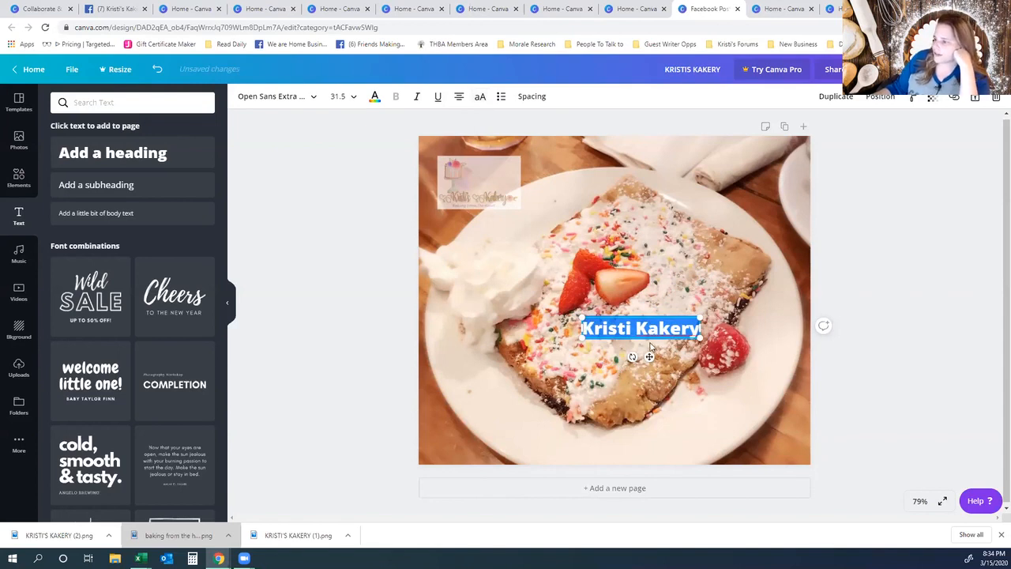
left_click(480, 98)
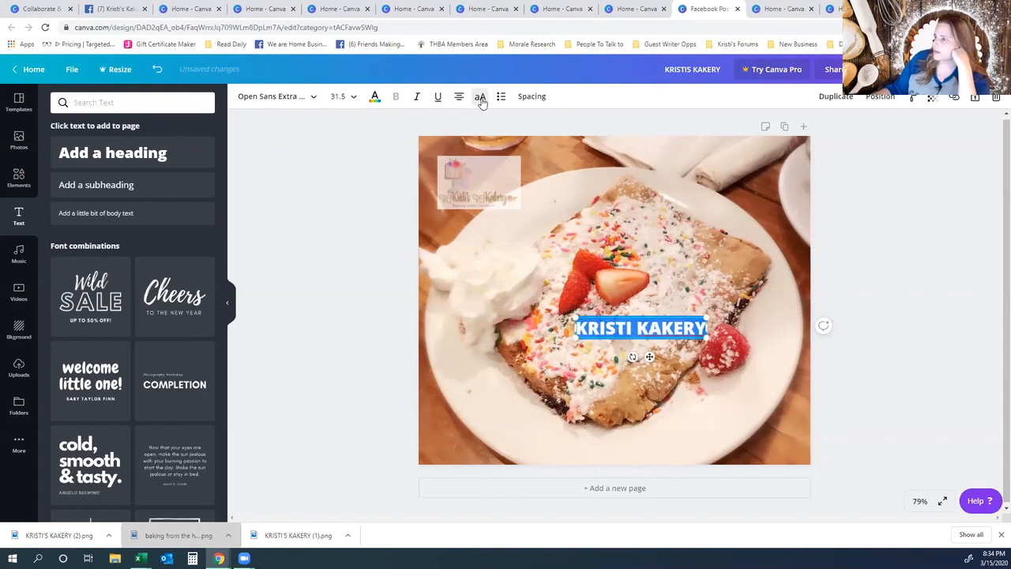
left_click(480, 98)
left_click(480, 98)
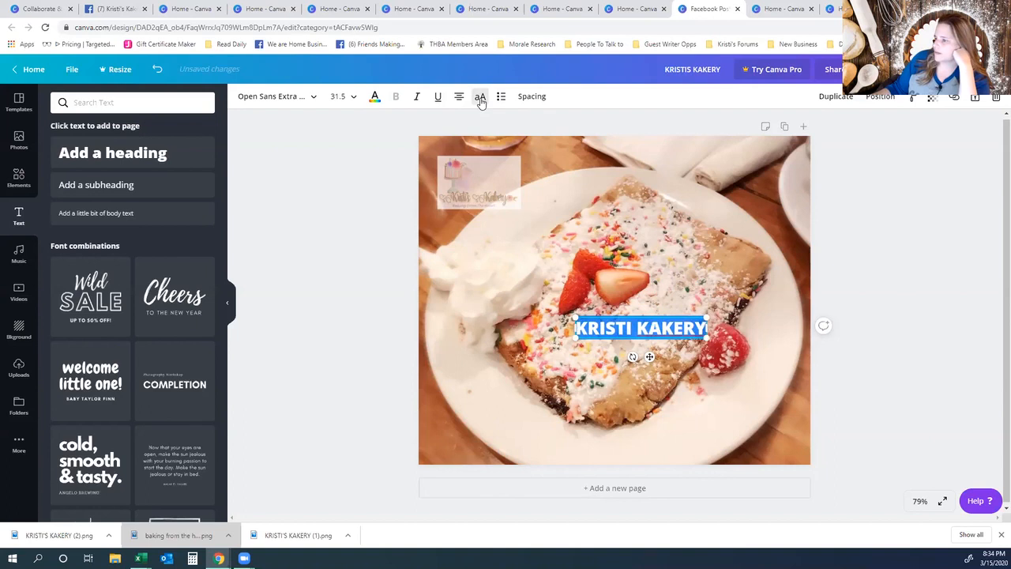
left_click(480, 98)
- Rotate the "Kristi Kakery" heading diagonally and change its font to Clicker Script from the "script" font search
left_click_drag(632, 357, 678, 338)
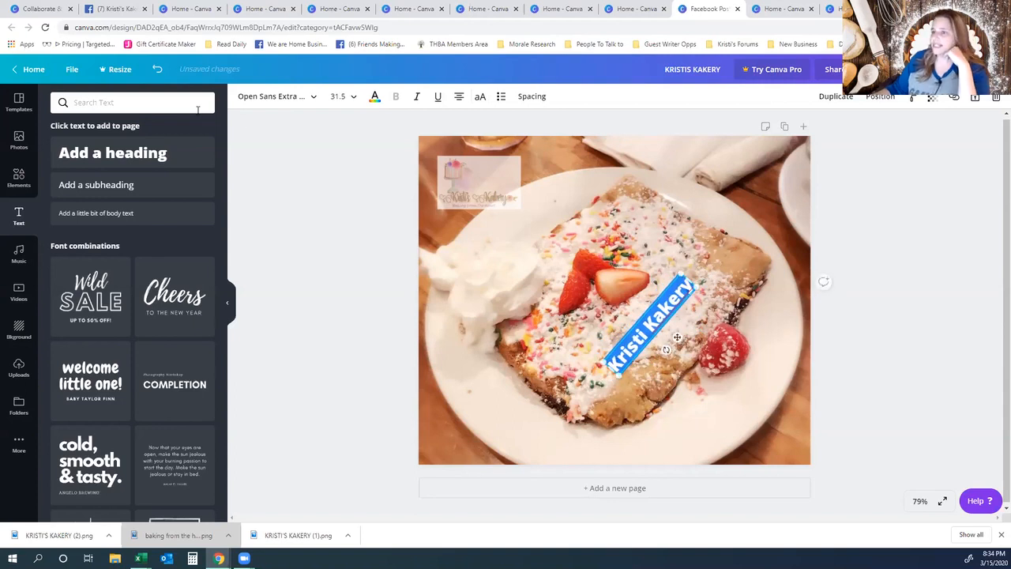
left_click(268, 97)
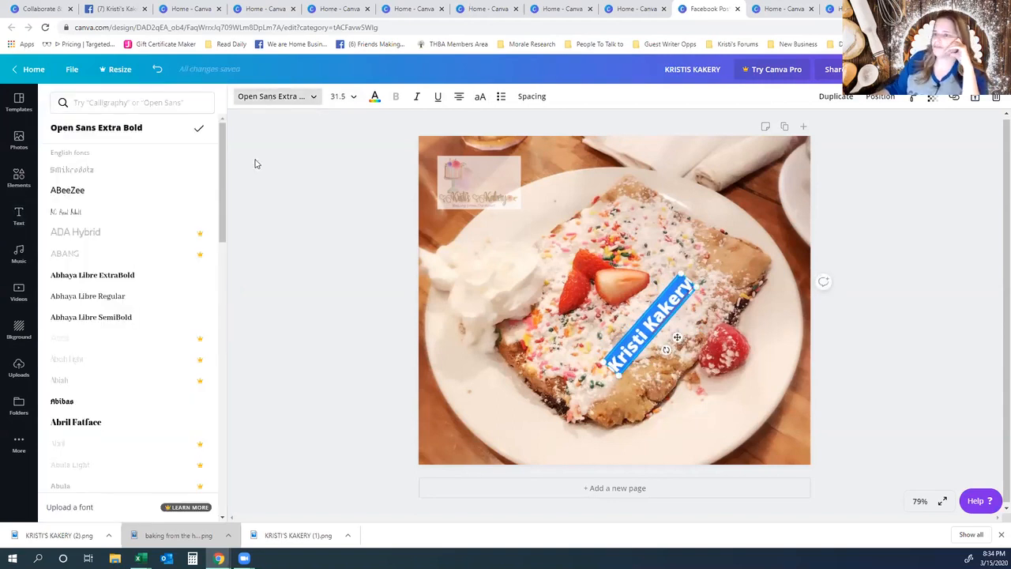
left_click(90, 214)
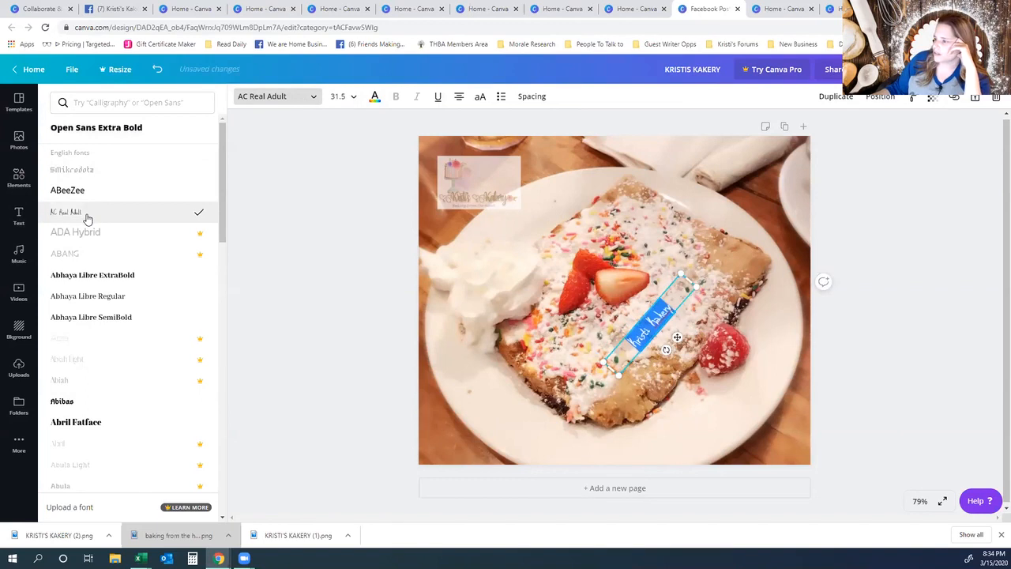
scroll(117, 287, "down", 3)
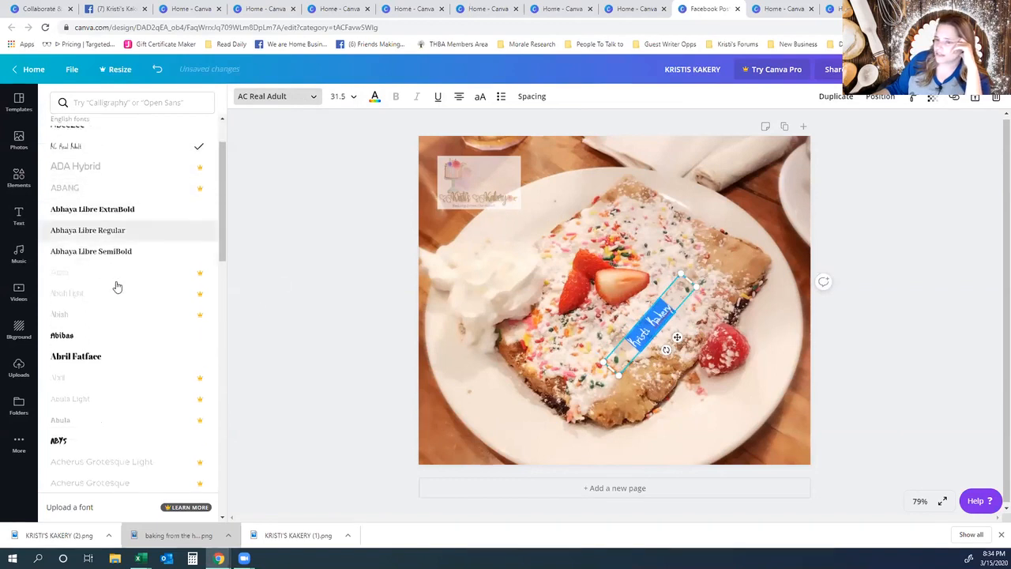
left_click(90, 98)
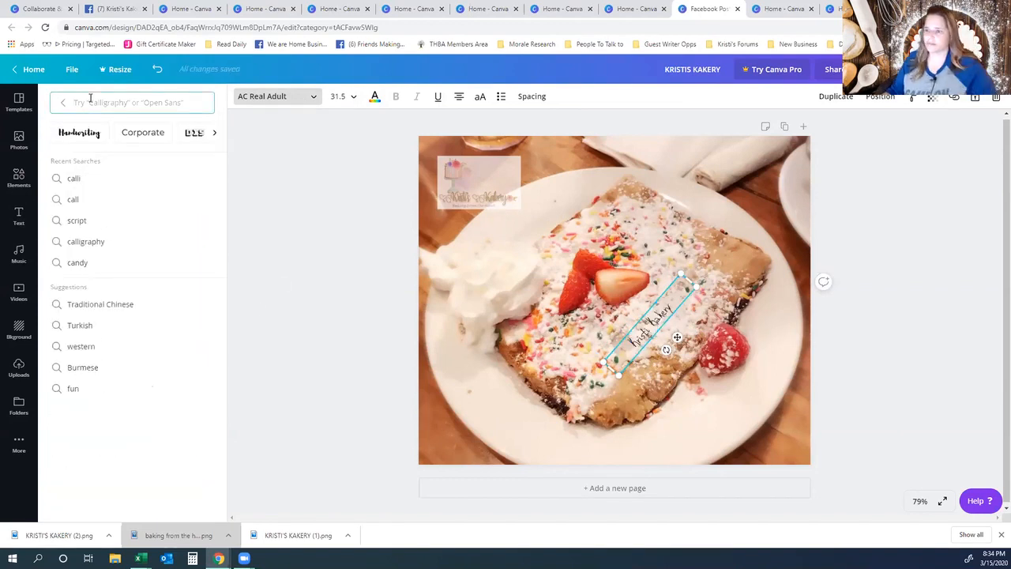
left_click(81, 221)
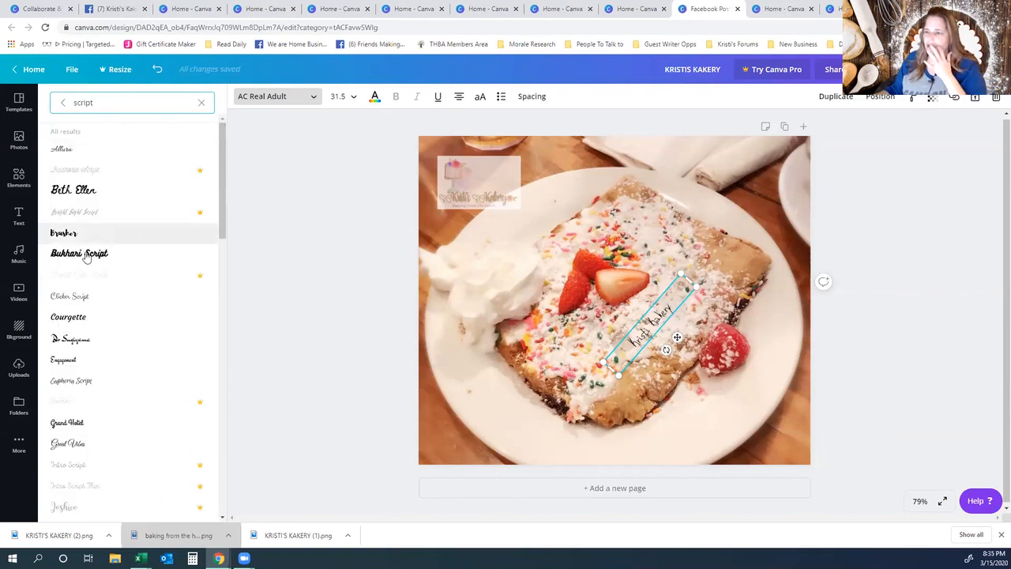
left_click(62, 301)
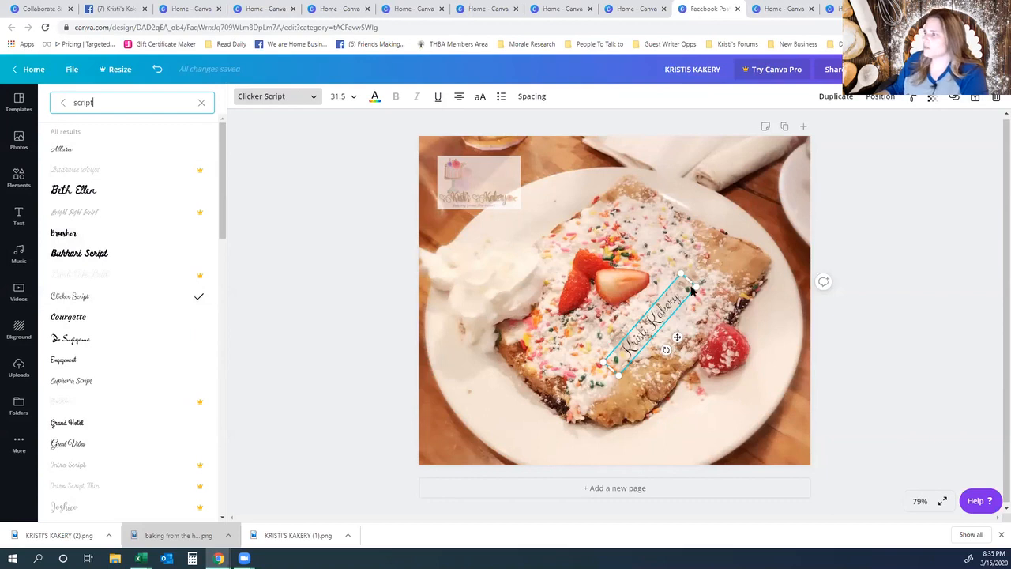
- Lengthen the diagonal heading's text box at both ends so it spans more of the dessert
left_click_drag(690, 281, 721, 254)
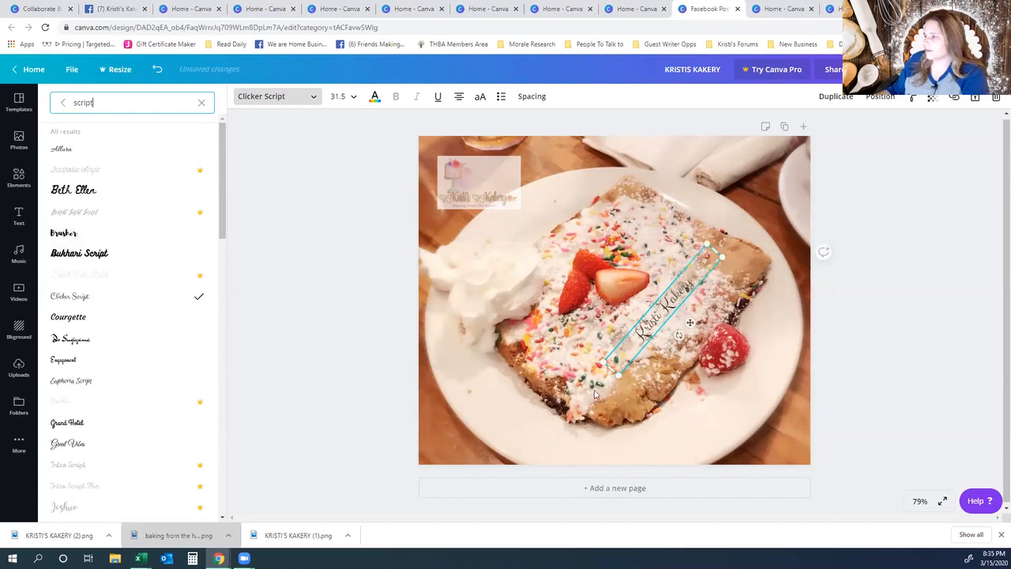
left_click_drag(614, 371, 579, 417)
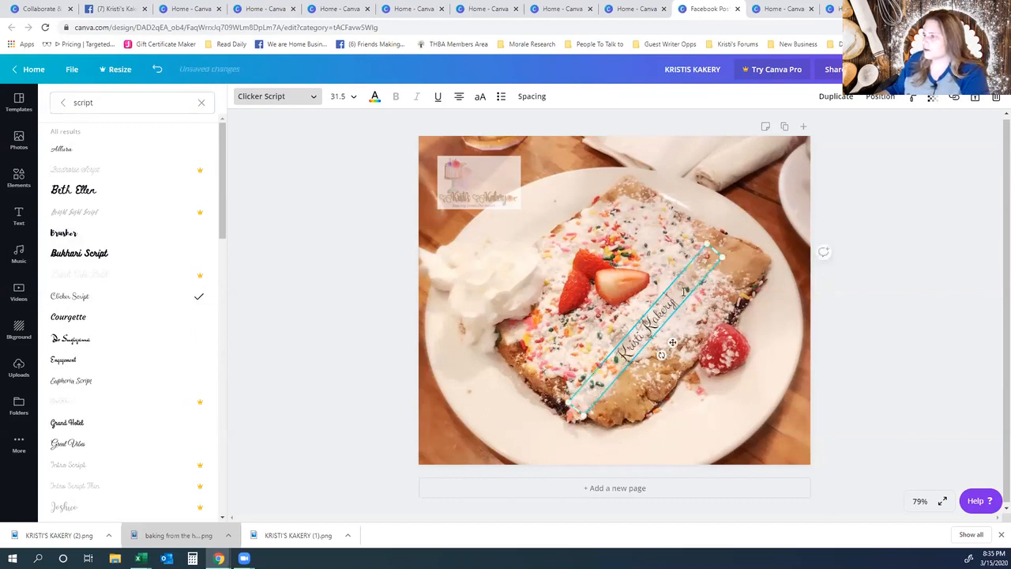
left_click_drag(680, 297, 618, 362)
- Try font size 36 on the diagonal heading, settle on size 48, and keep the heading over the dessert
left_click(352, 96)
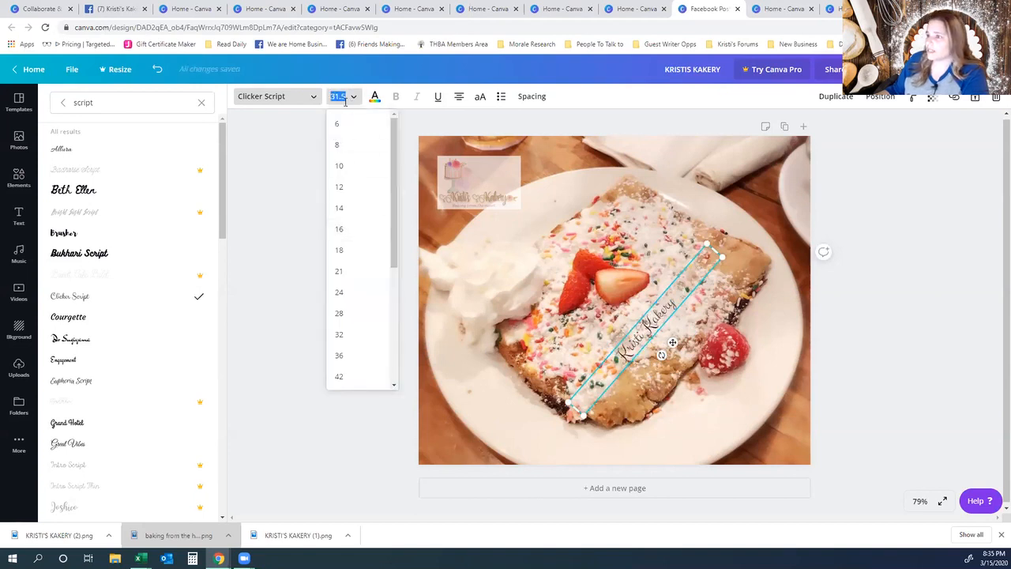
left_click(340, 360)
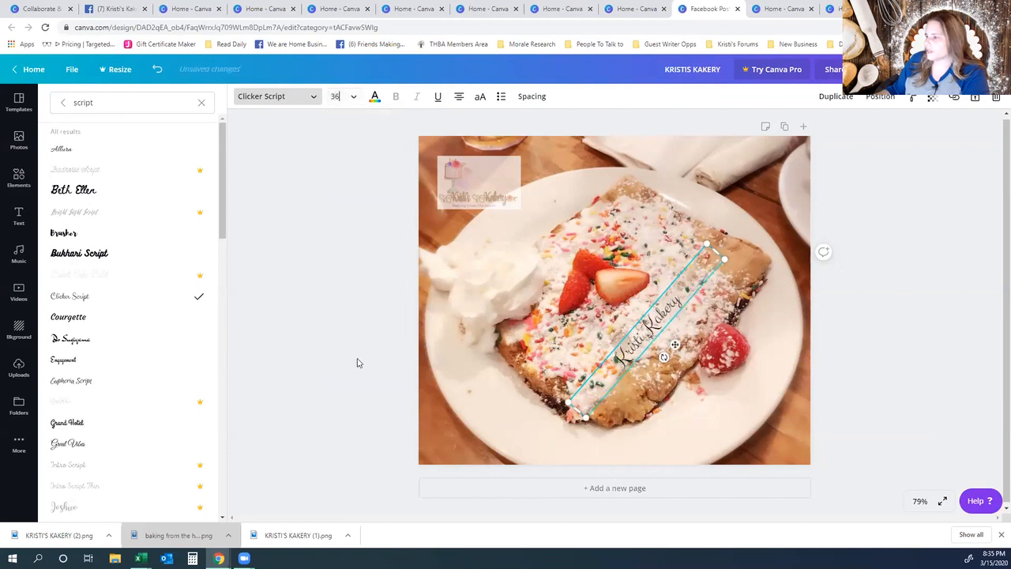
left_click(338, 96)
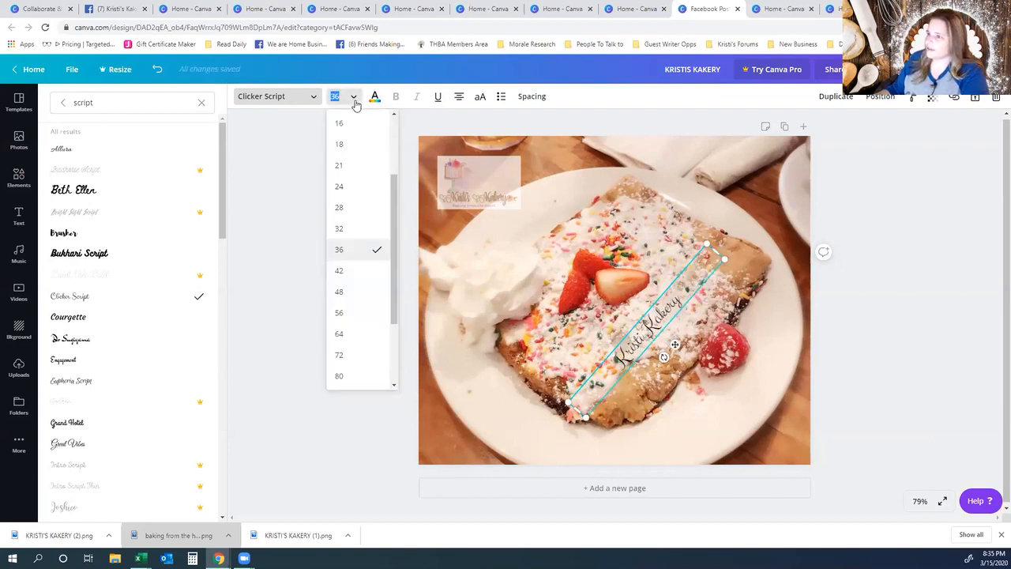
left_click(340, 293)
left_click(682, 345)
left_click(681, 339)
left_click(656, 315)
left_click_drag(656, 315, 655, 312)
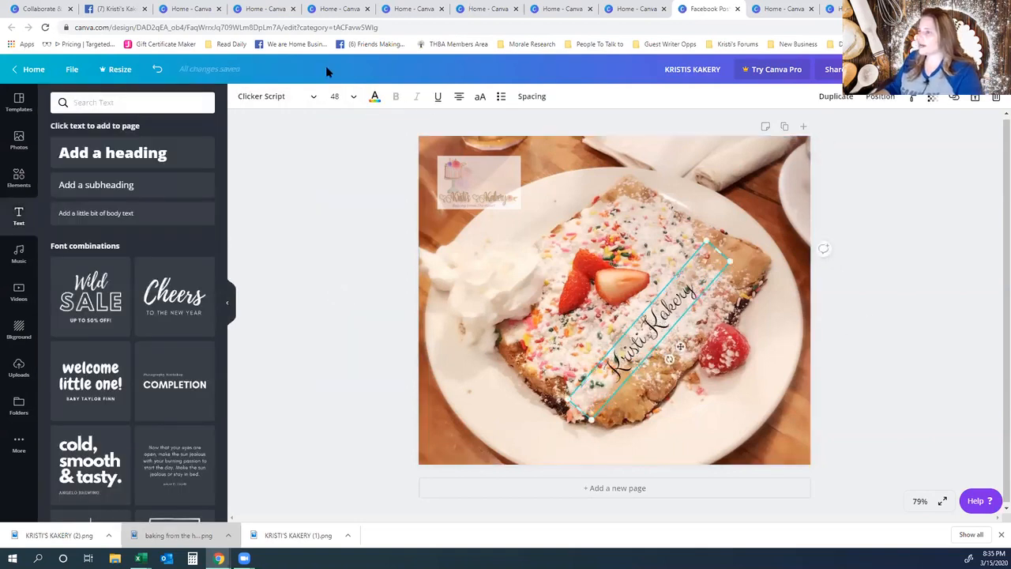
- Change the diagonal heading's text color to white and deselect it
left_click(375, 99)
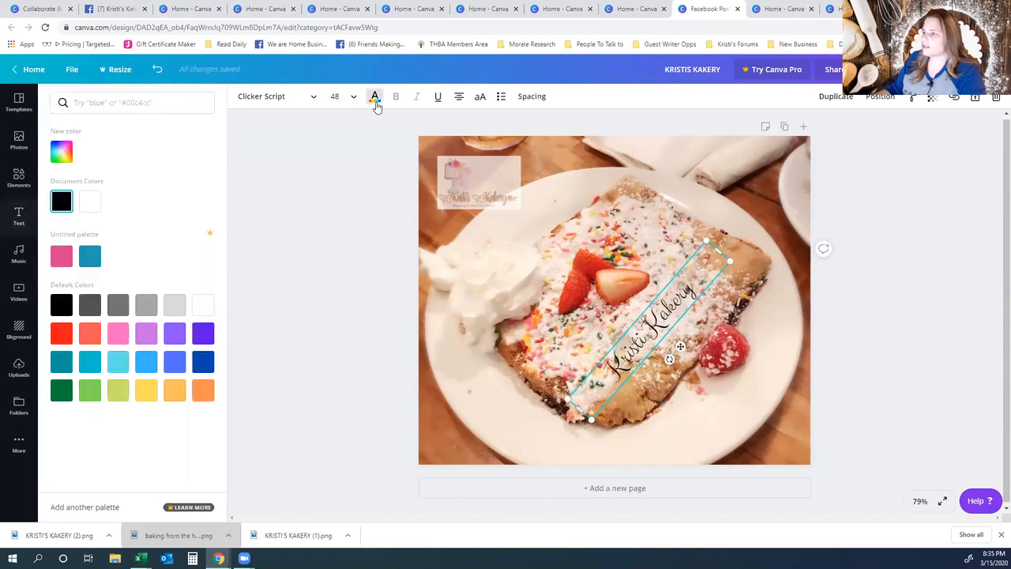
left_click(87, 207)
left_click(894, 349)
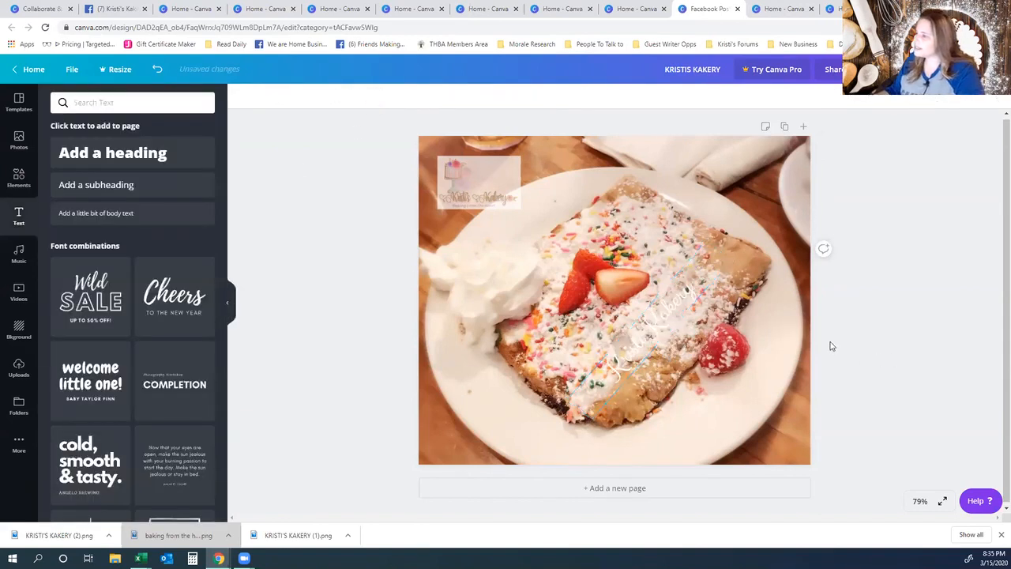
- Nudge the white heading slightly and reduce its transparency value to 67
left_click(658, 326)
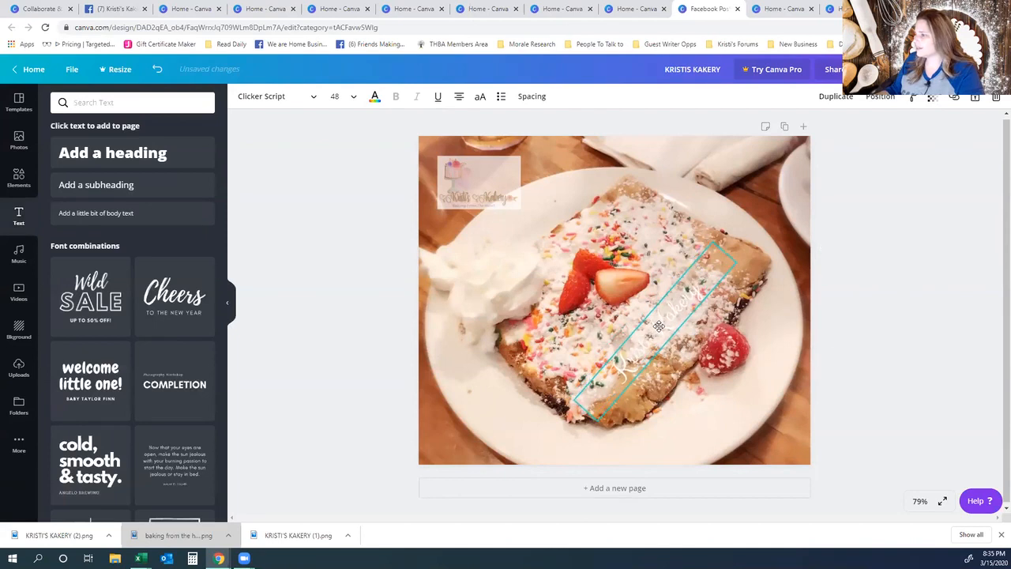
left_click(932, 99)
left_click_drag(910, 132, 882, 141)
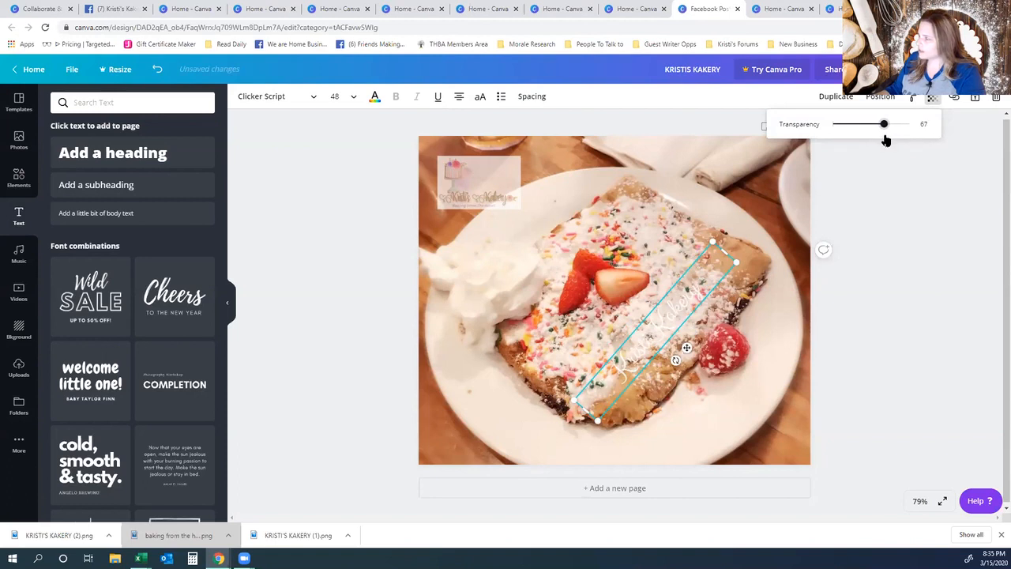
left_click(923, 261)
left_click(927, 330)
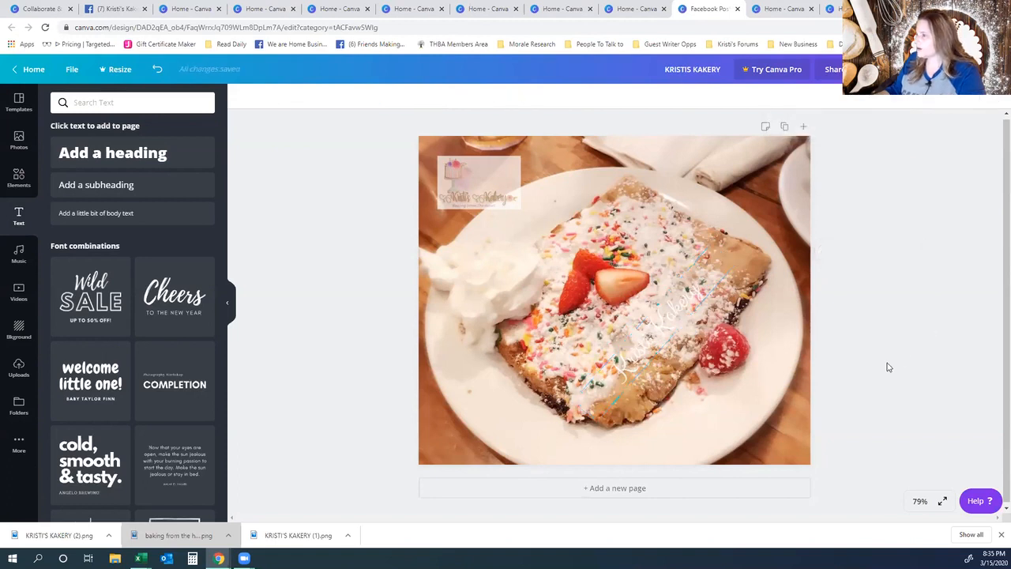
- Reposition the semi-transparent diagonal heading slightly over the dessert beside the lone strawberry
left_click(636, 345)
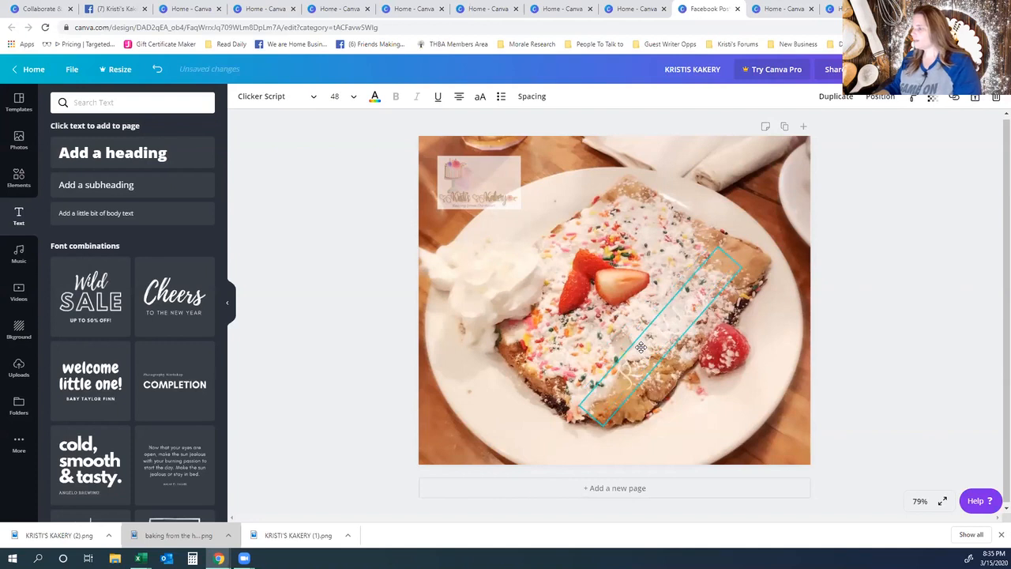
left_click(915, 338)
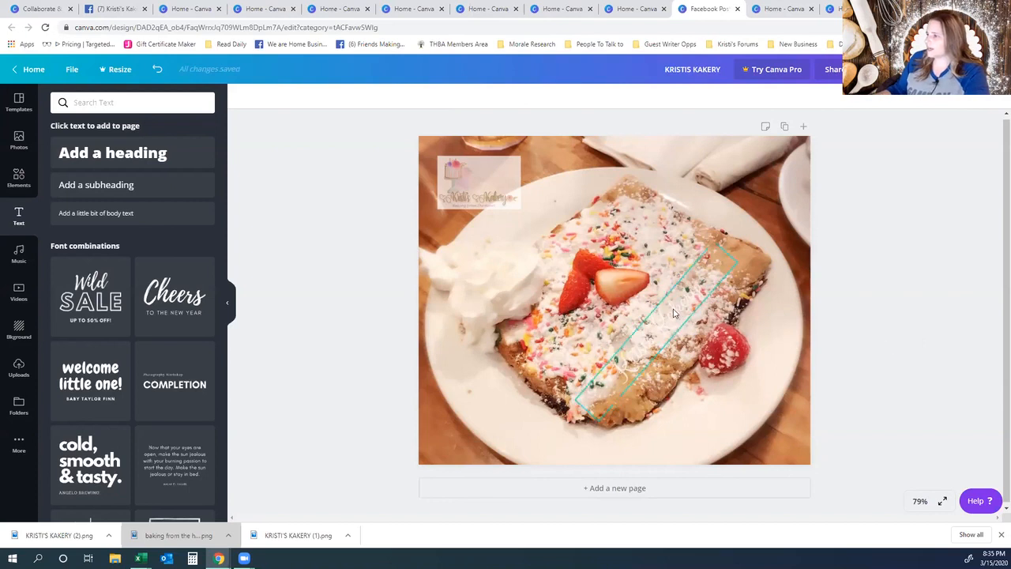
left_click(681, 317)
mouse_move(681, 317)
left_mouse_down()
mouse_move(681, 305)
mouse_move(691, 316)
left_mouse_up()
left_click(917, 312)
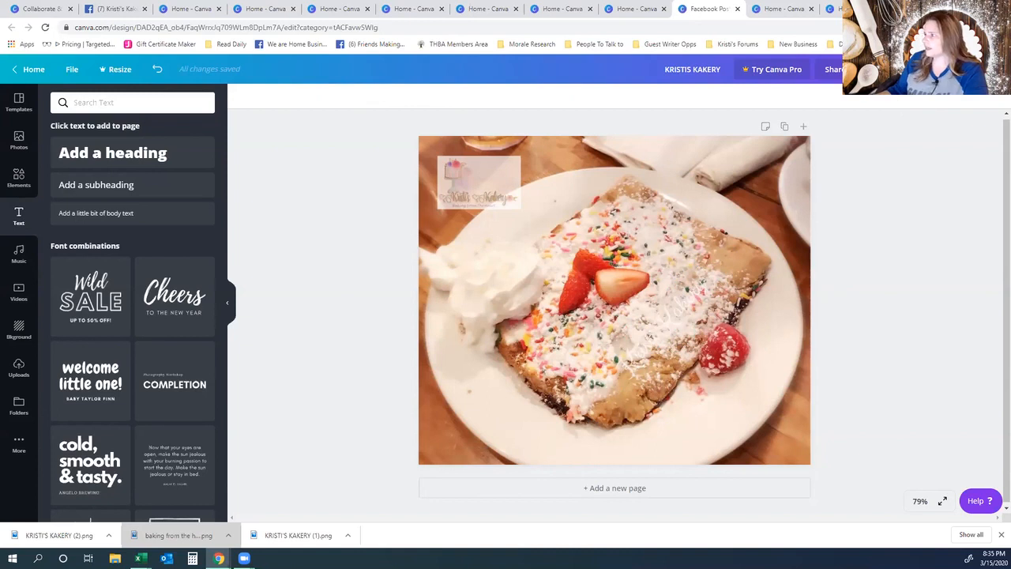
- Download the watermarked photo as a PNG, open the downloaded file, and dismiss the Canva Pro offer
left_click(853, 68)
left_click(885, 147)
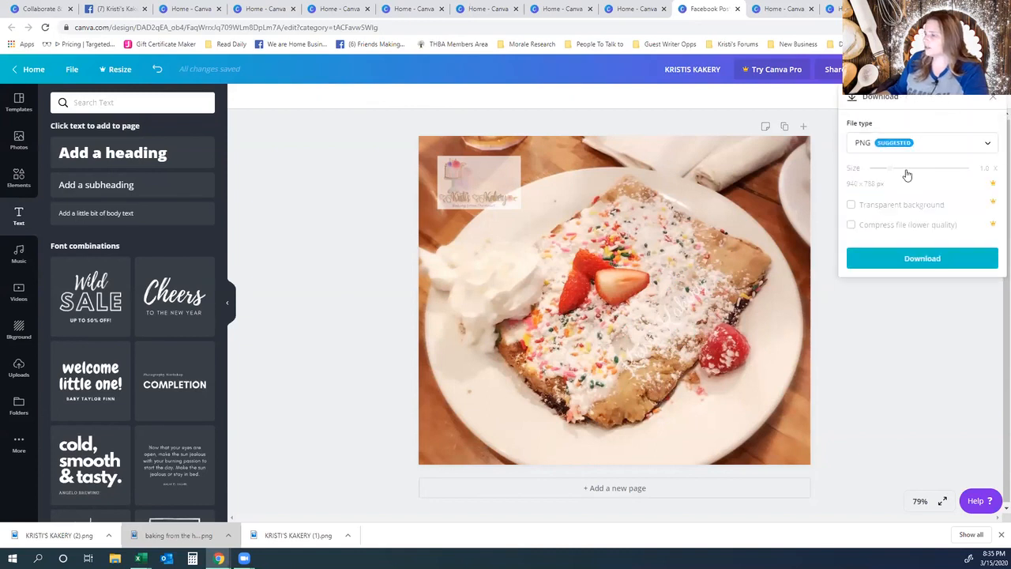
left_click(923, 264)
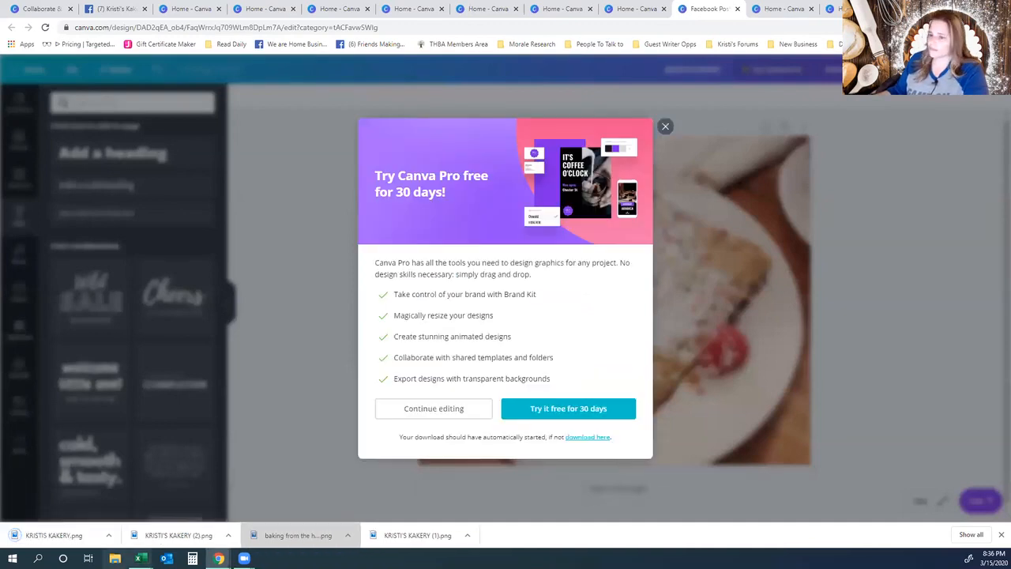
left_click(53, 536)
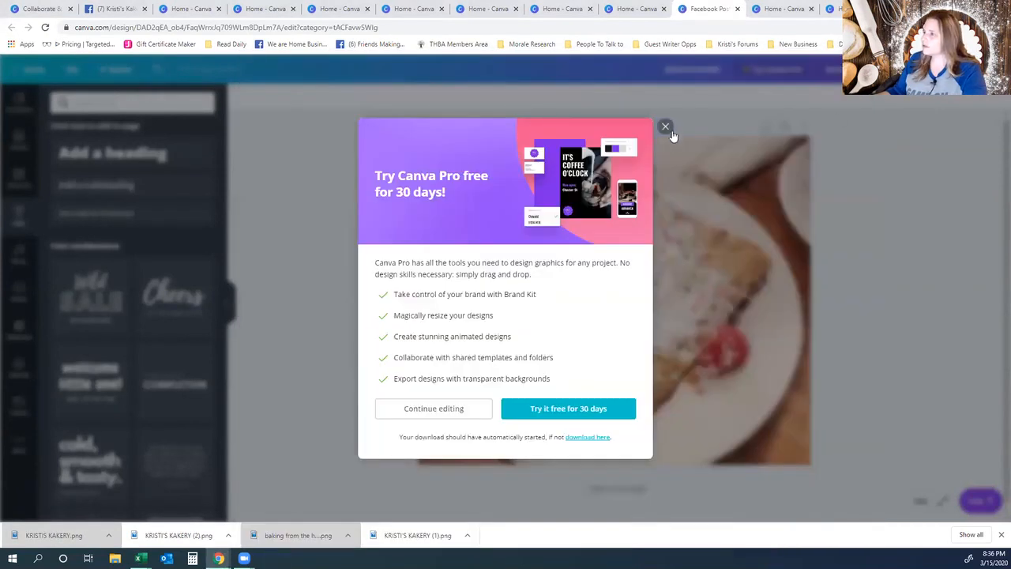
left_click(669, 129)
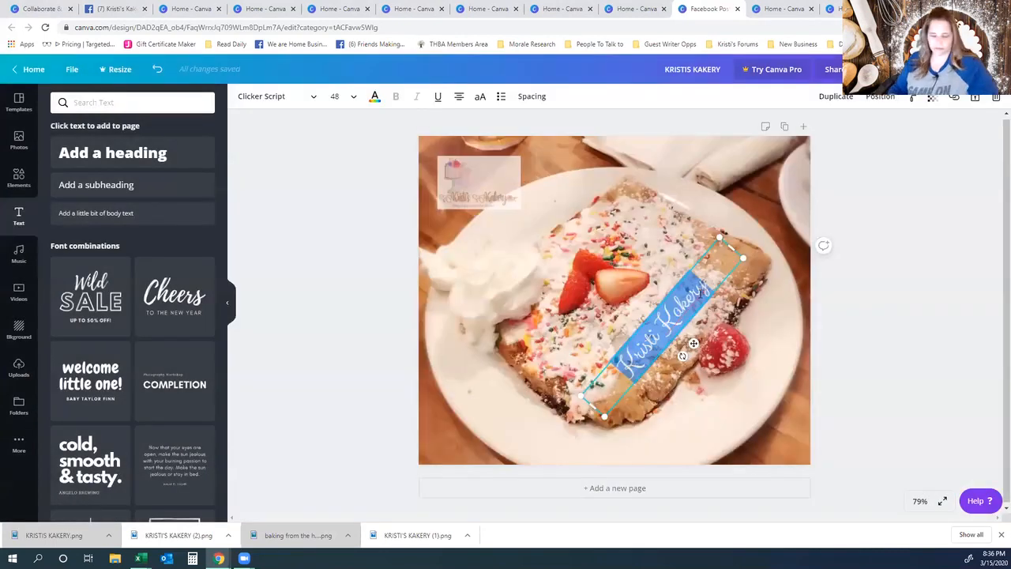
- Shift the diagonal heading slightly toward the photo's center and deselect it
key("BackSpace")
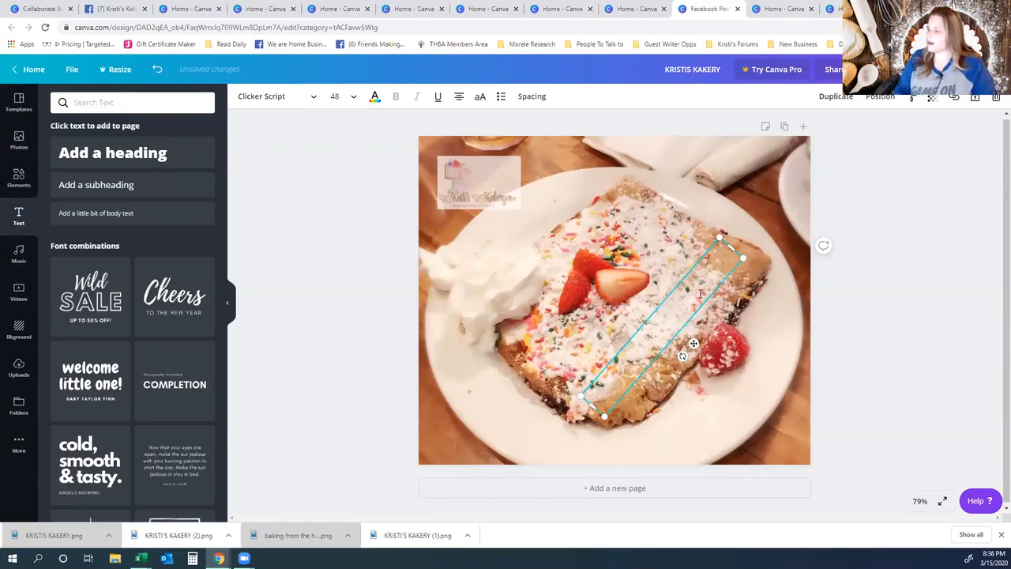
left_click(916, 320)
left_click_drag(673, 316, 668, 316)
left_click(973, 282)
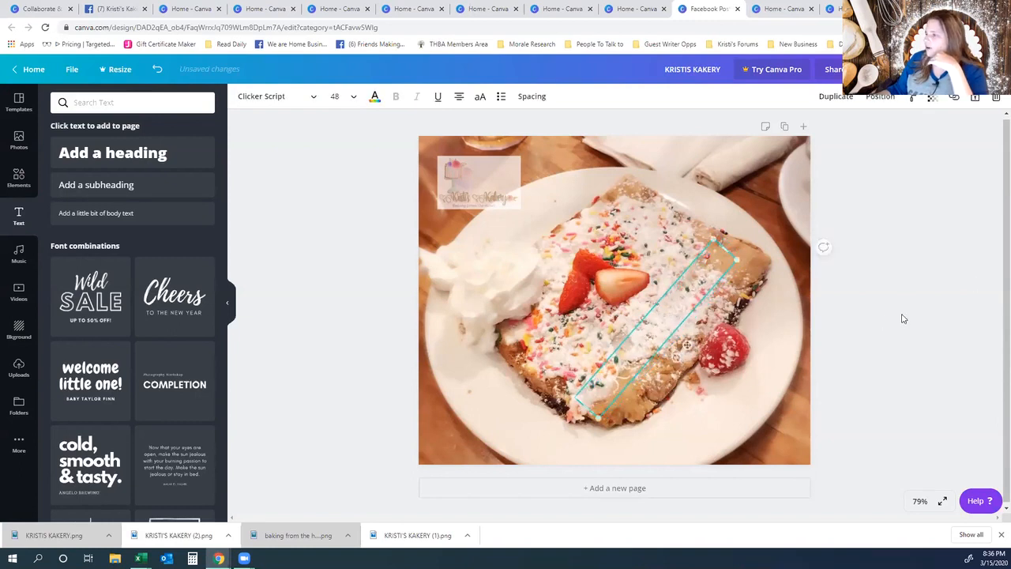
left_click(904, 319)
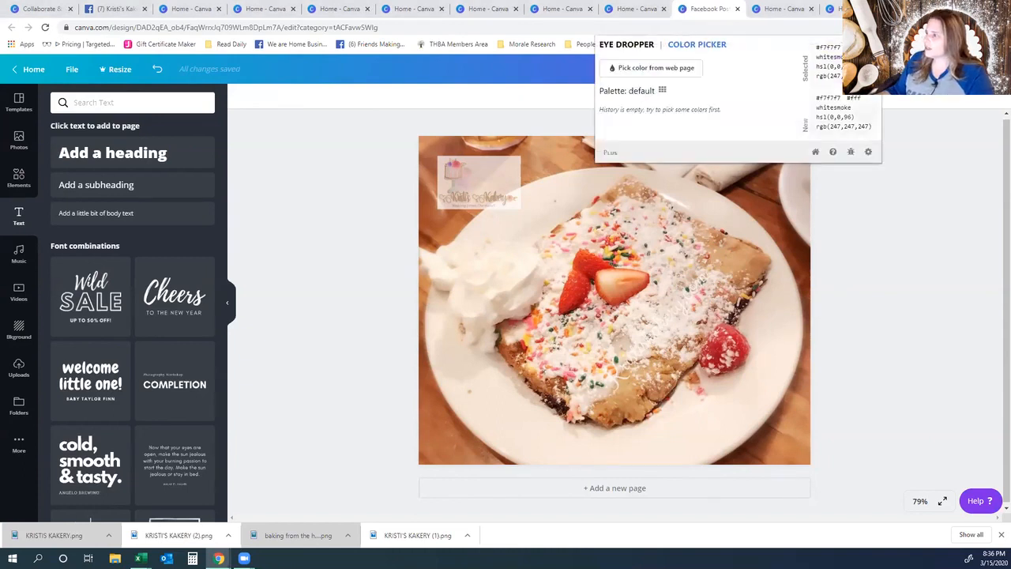
- Pick a color from the sliced strawberries with the Eye Dropper extension and copy its hex code, #e9ab92
left_click(646, 73)
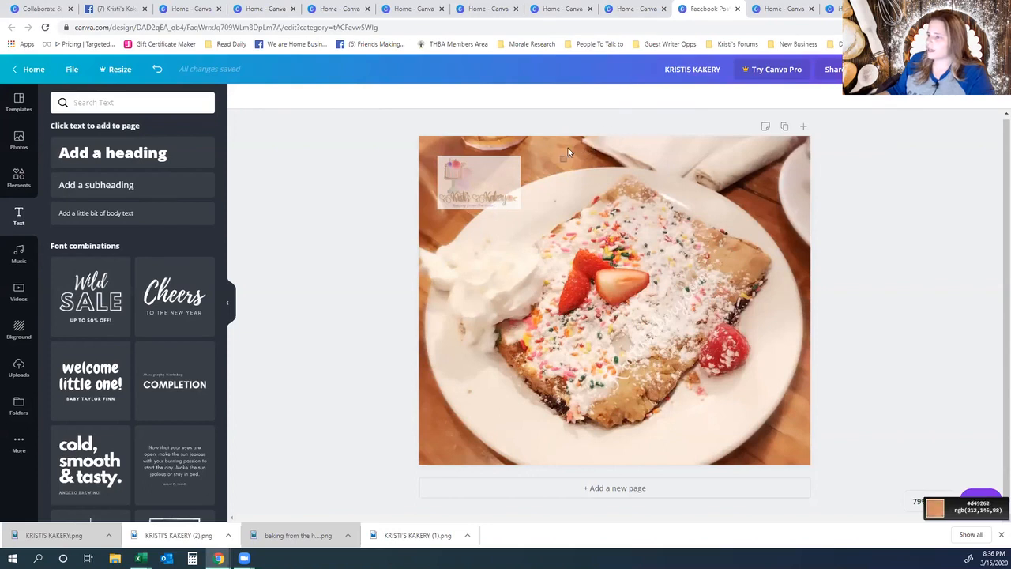
left_click(594, 255)
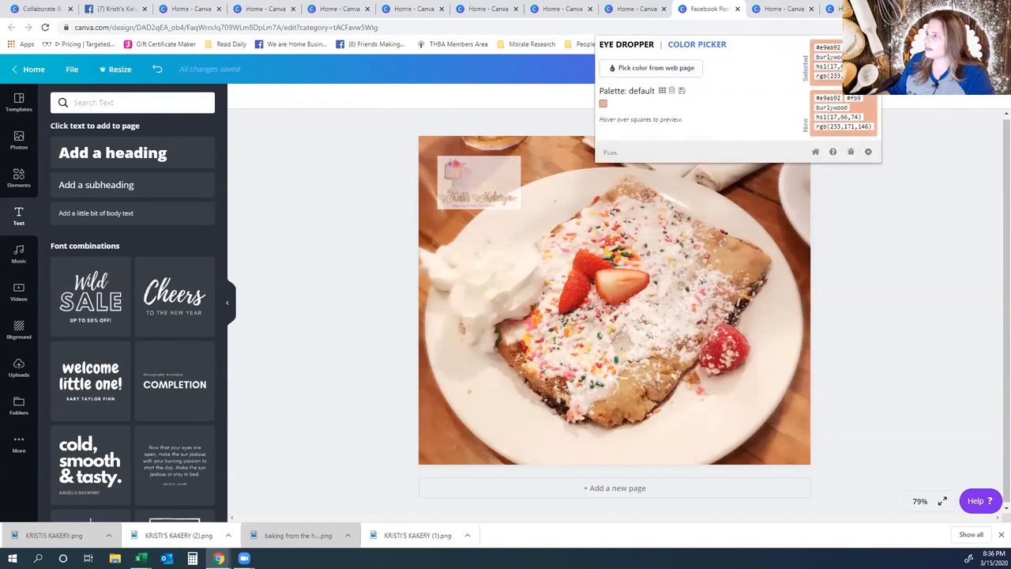
left_click_drag(836, 50, 823, 49)
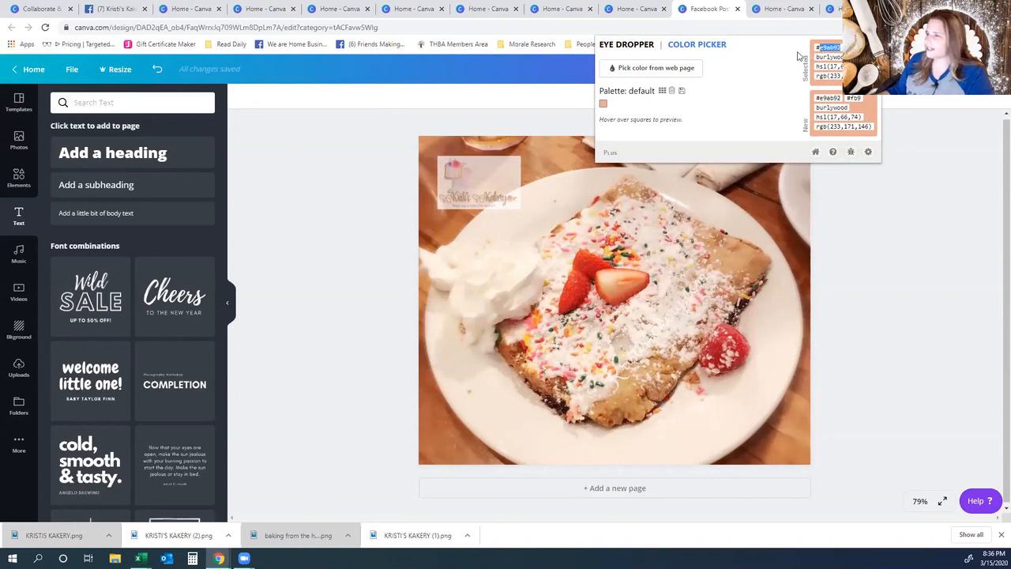
right_click(826, 47)
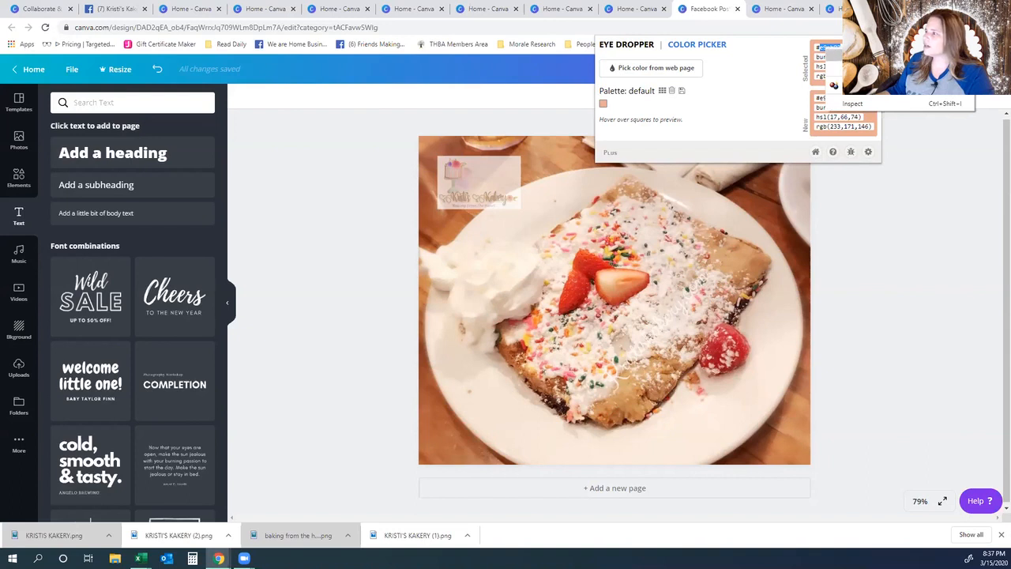
left_click(841, 58)
- Delete the dessert background photo and fill the blank page background with the copied color #e9ab92
left_click(548, 157)
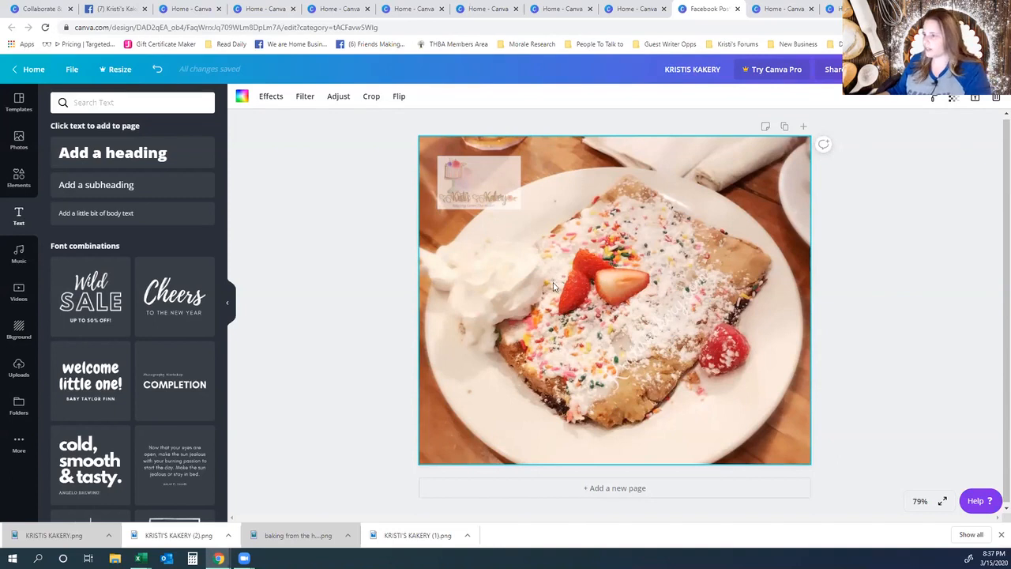
key("Delete")
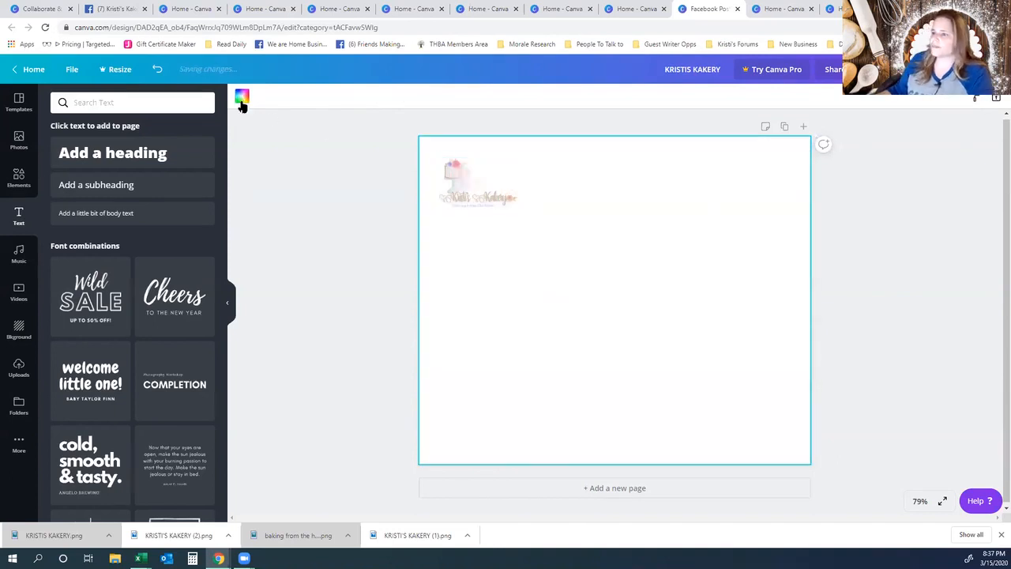
left_click(242, 99)
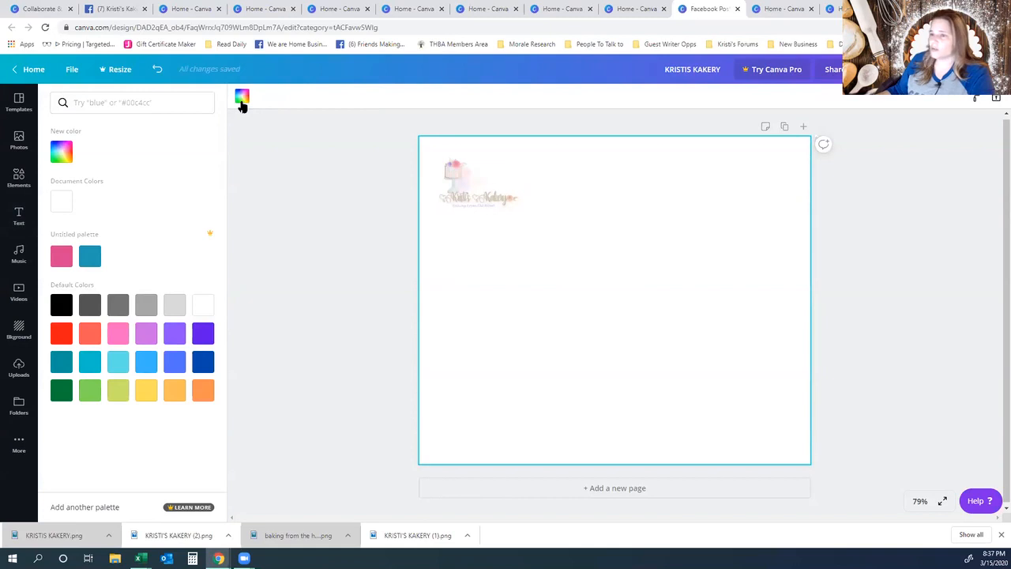
left_click(62, 153)
left_click_drag(150, 269, 123, 263)
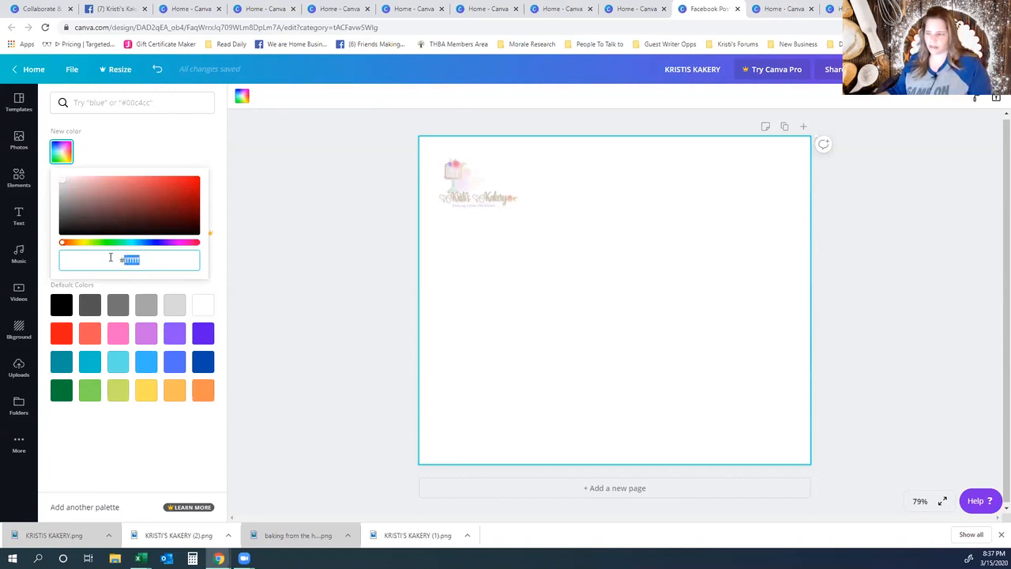
key("ctrl+v")
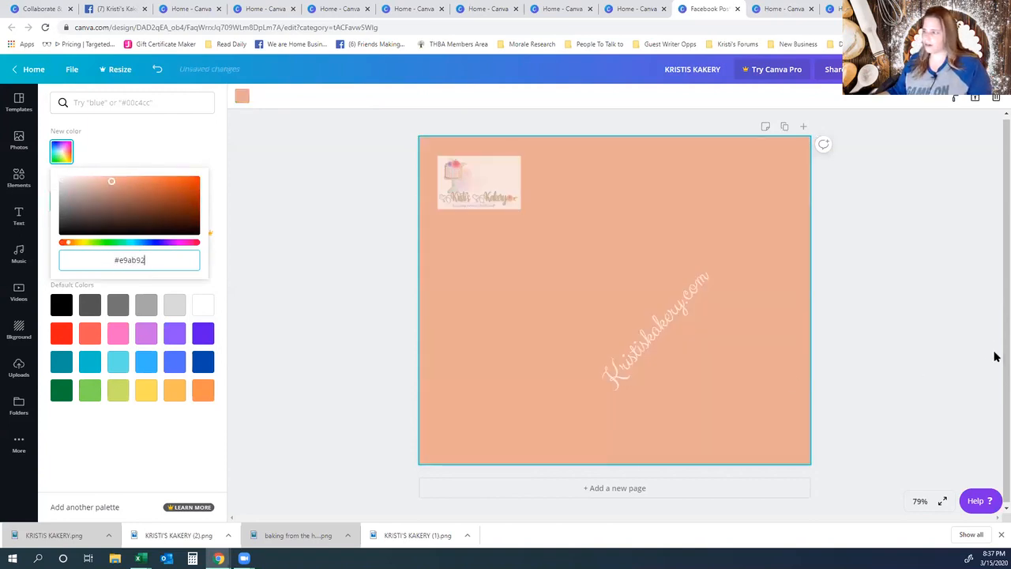
left_click(630, 264)
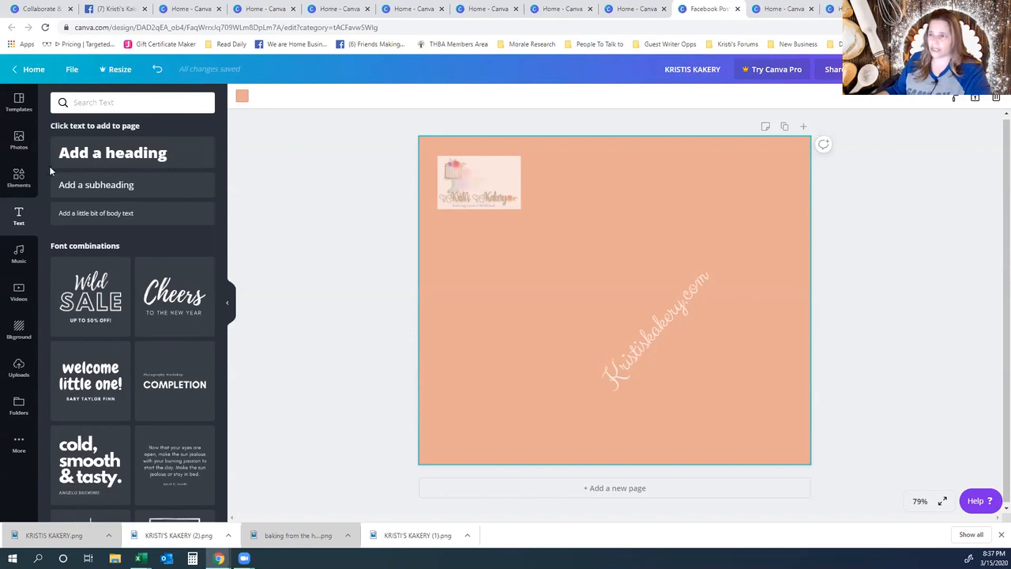
- Change the page background to a dark rust brown, #9b4421, using the custom color picker
left_click(241, 96)
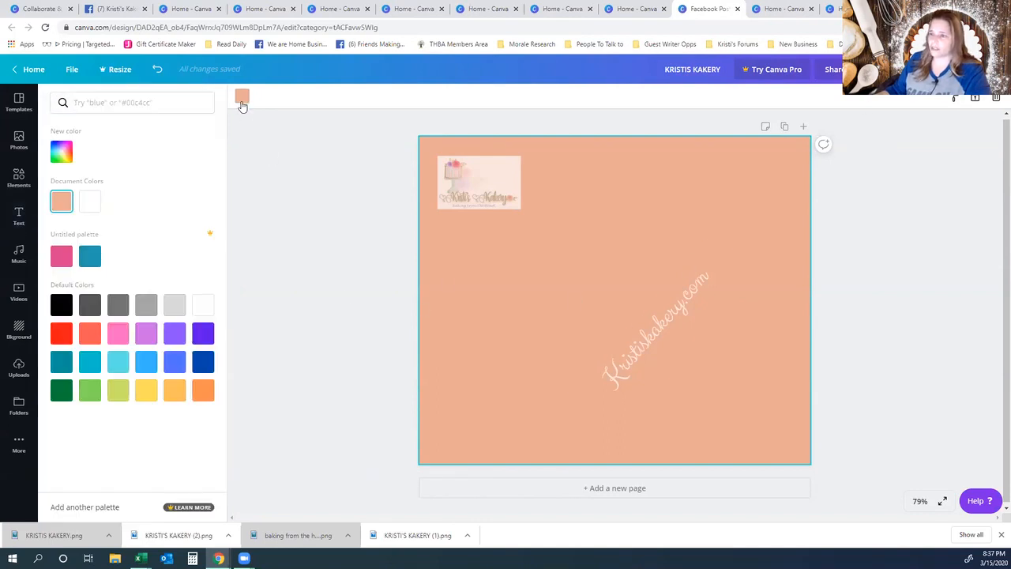
left_click(60, 152)
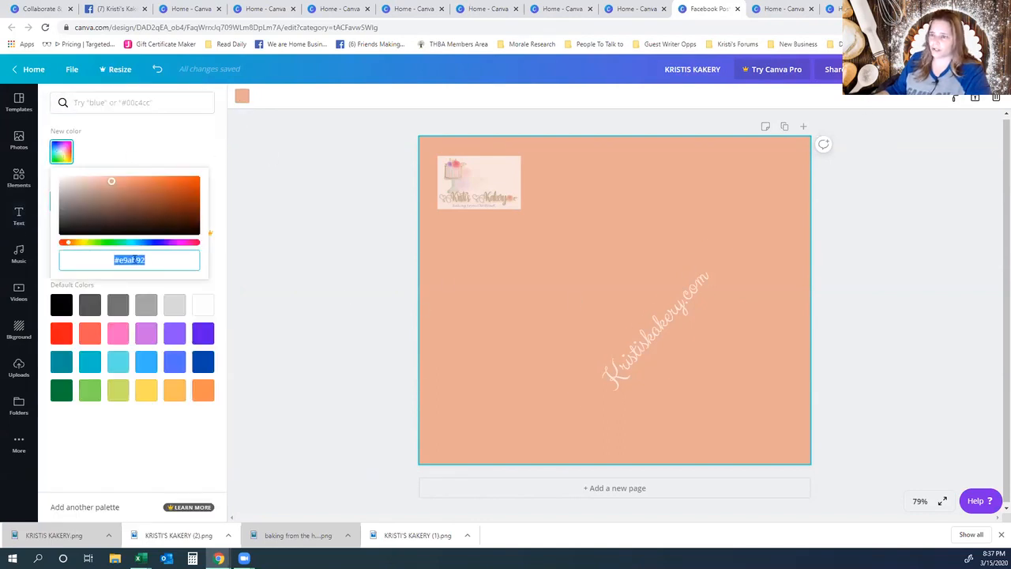
left_click(152, 260)
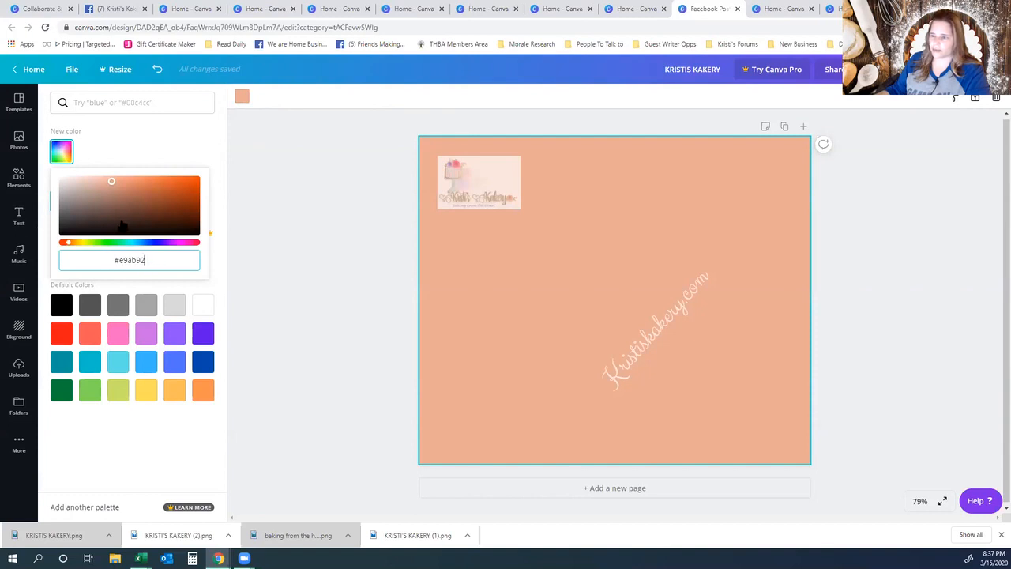
left_click_drag(116, 199, 170, 199)
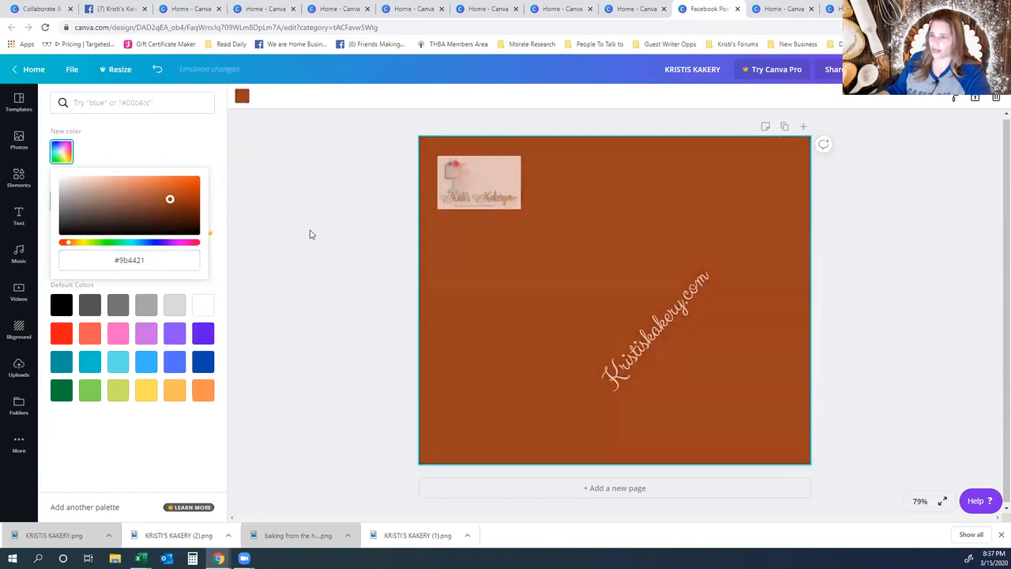
- Replace the background's hex code with the copied value #e9ab92 and close the color picker
left_click(150, 260)
left_click(148, 260)
left_click_drag(148, 260, 119, 260)
key("ctrl+v")
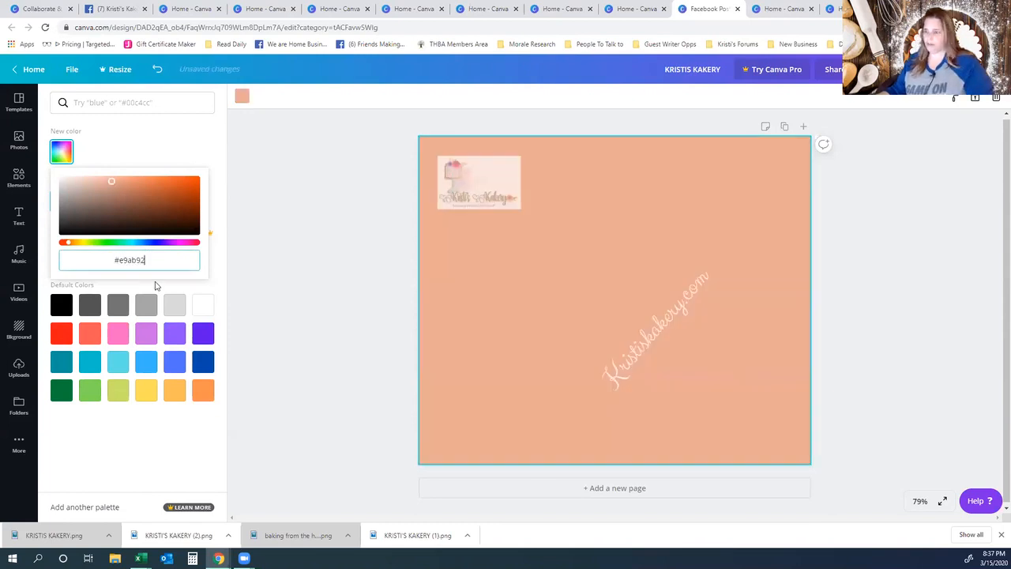
left_click(367, 349)
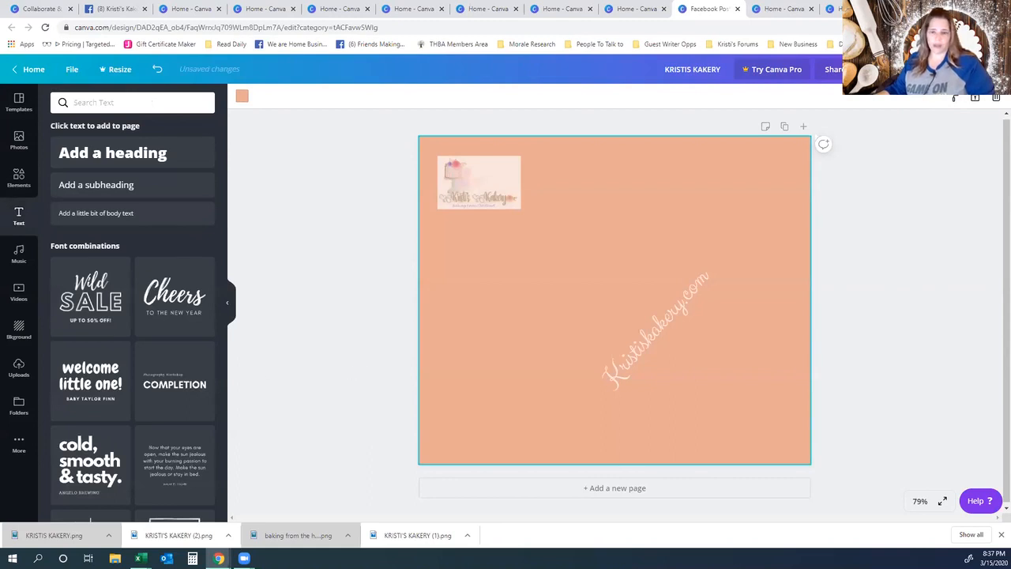